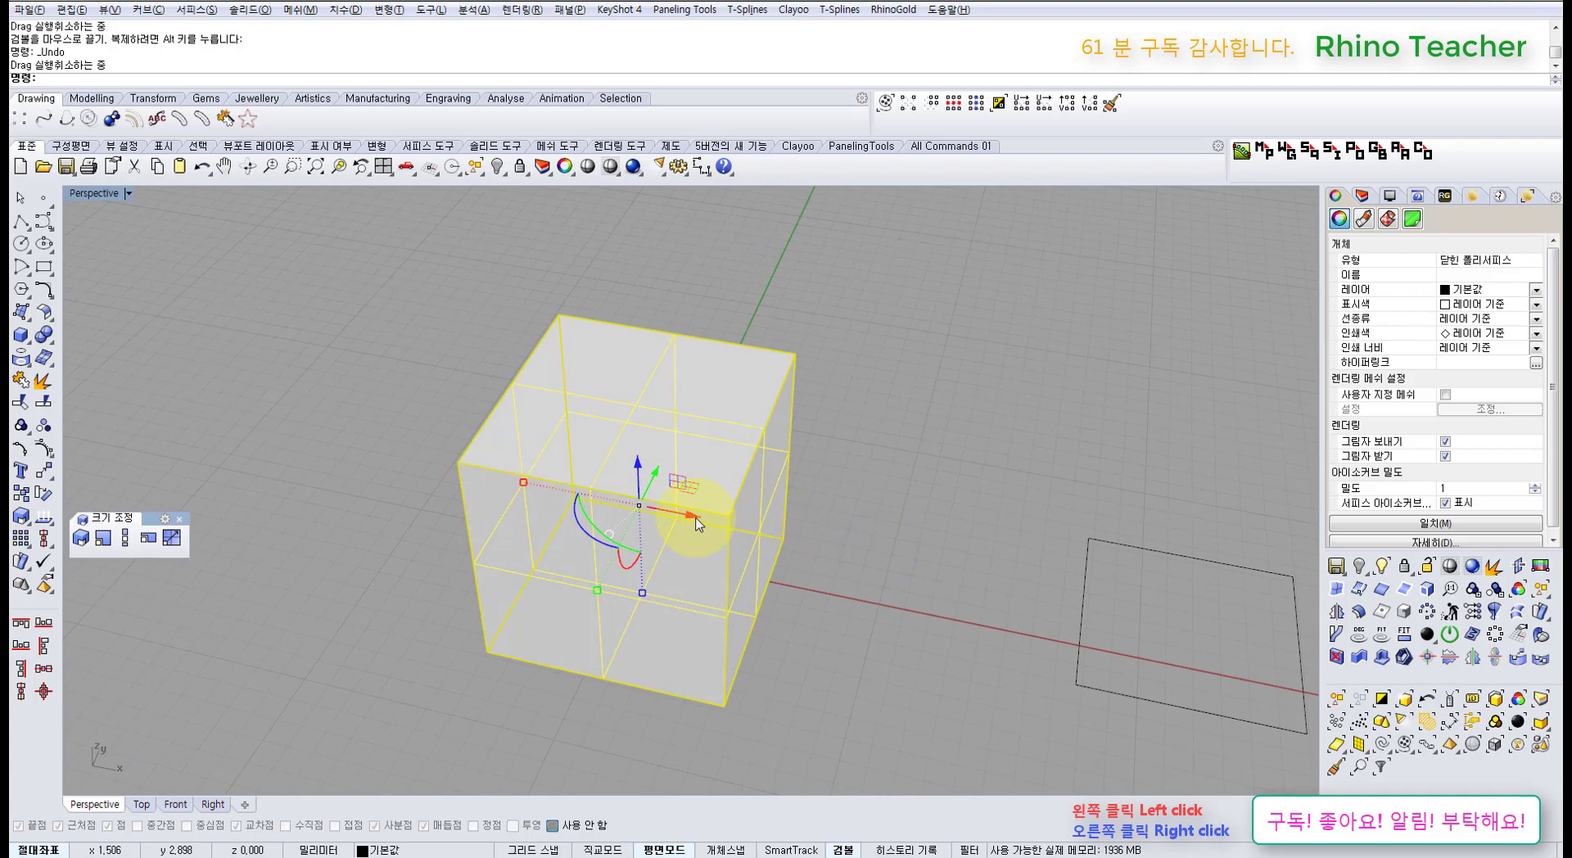
- Try moving the box in the positive X direction by an exact distance with the gumball arrow, and undo the move
click(696, 522)
click(805, 494)
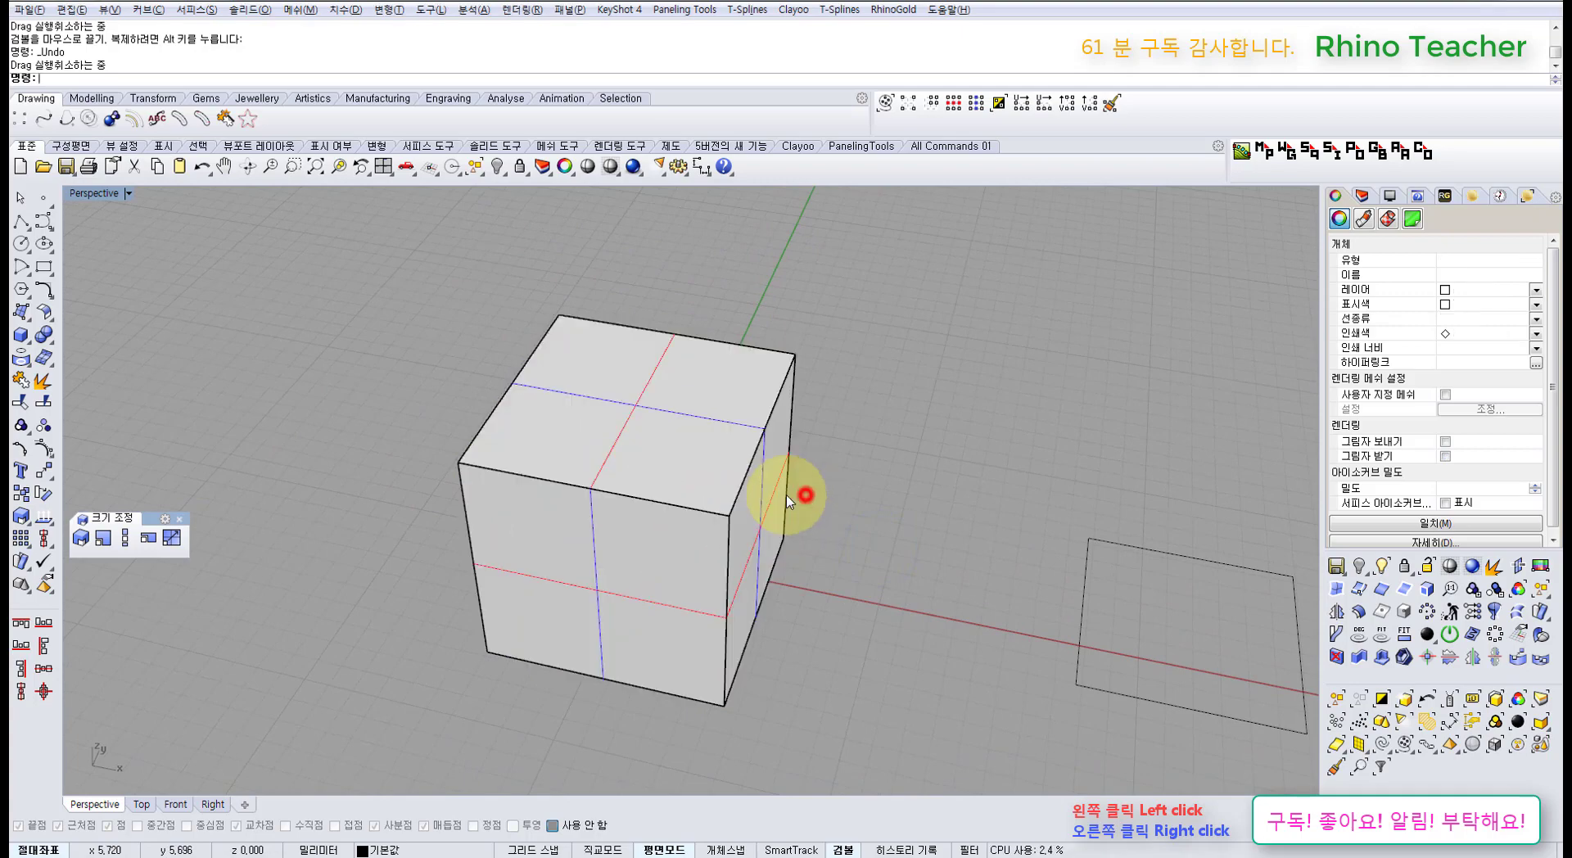
click(692, 522)
click(688, 515)
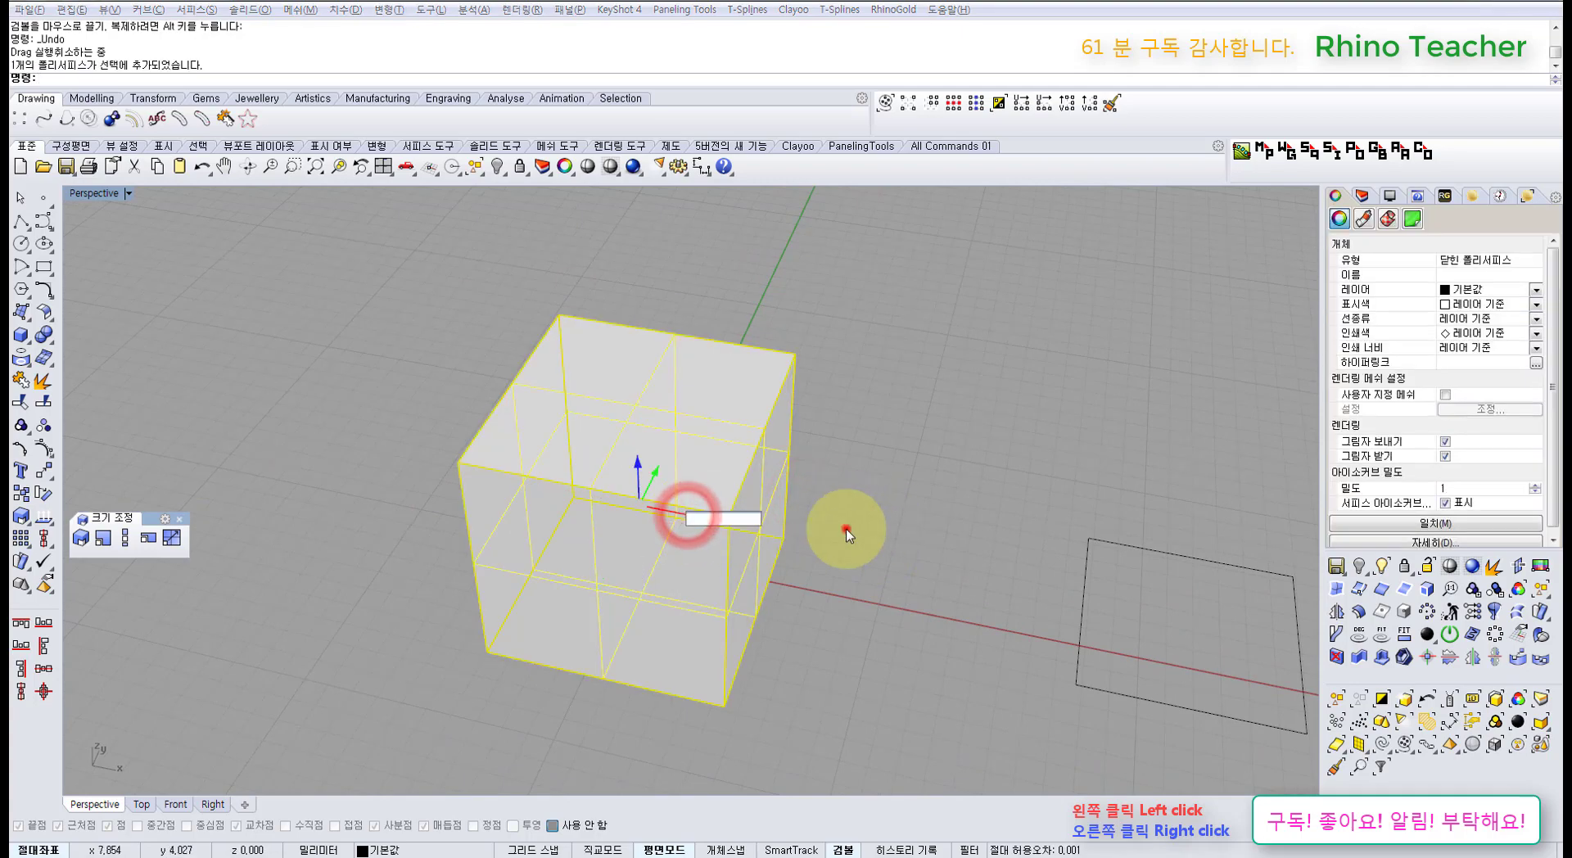
click(847, 532)
click(667, 543)
click(696, 519)
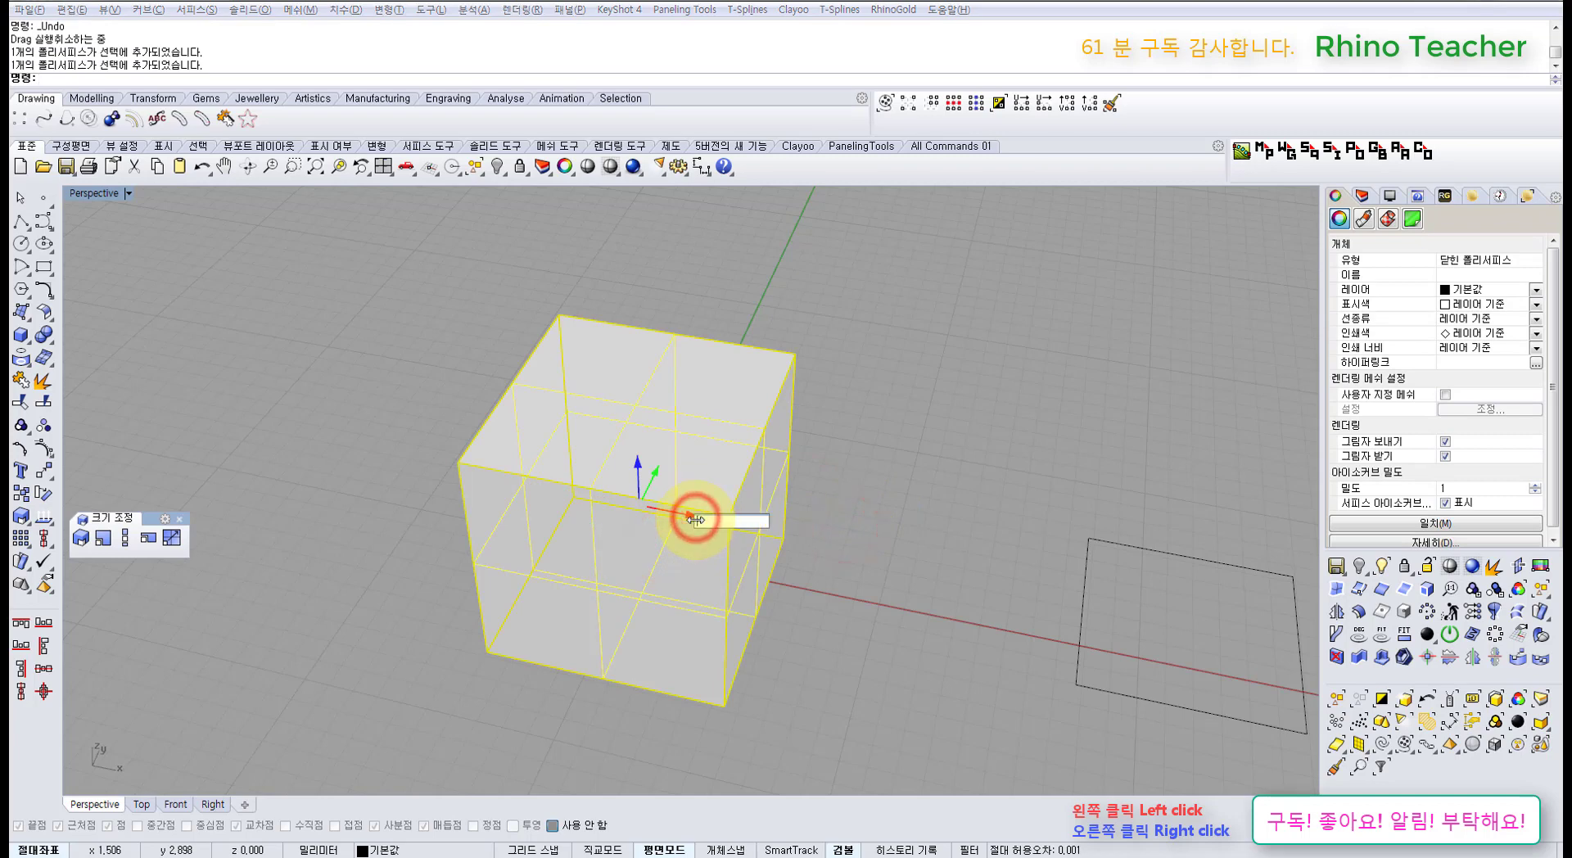
key(Return)
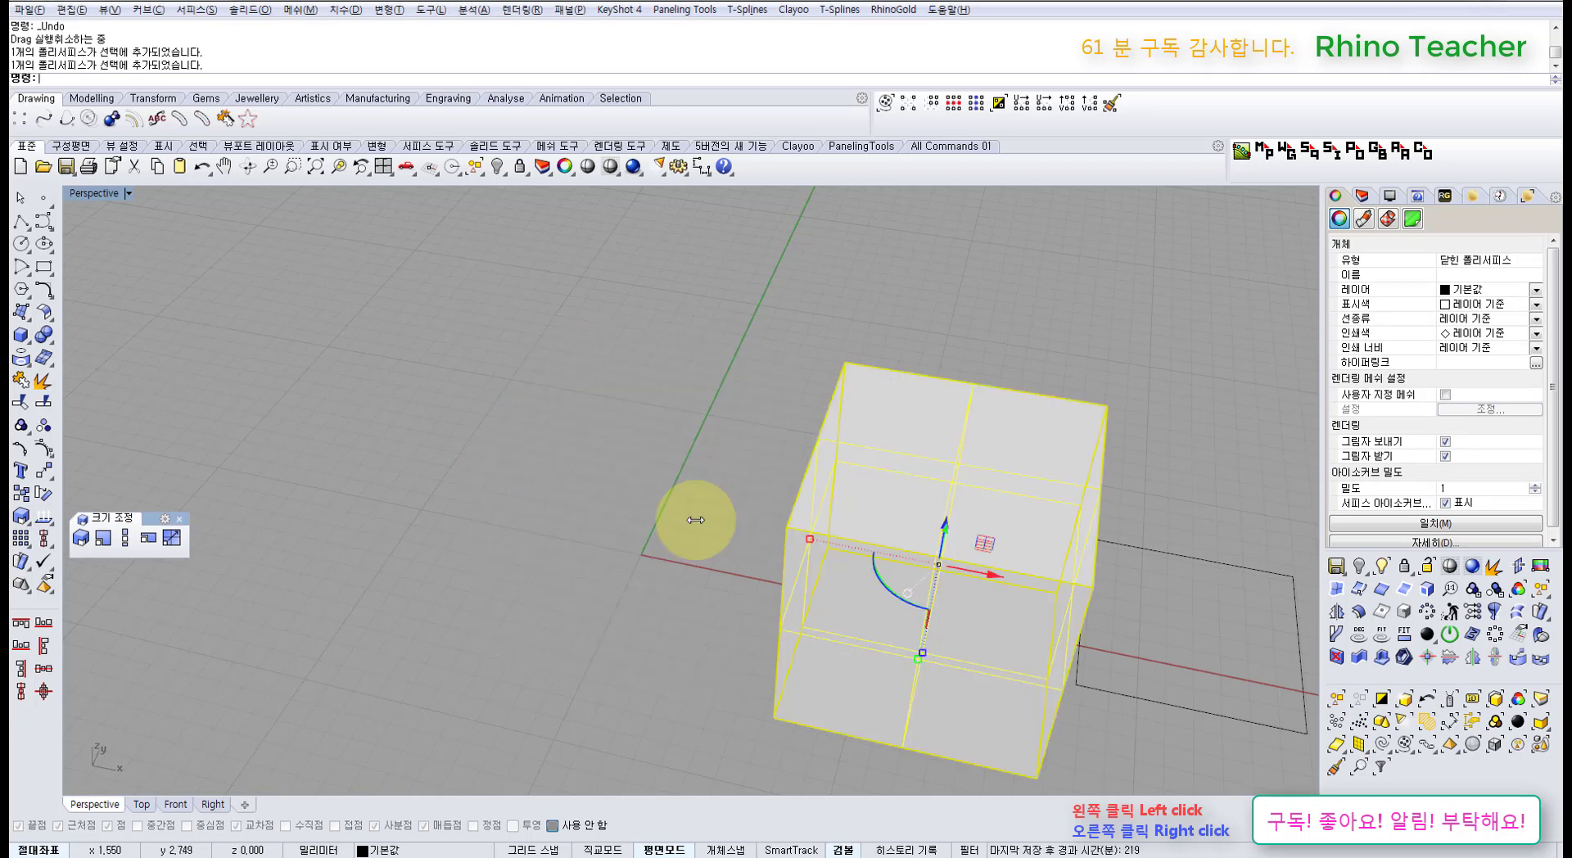
key(ctrl+z)
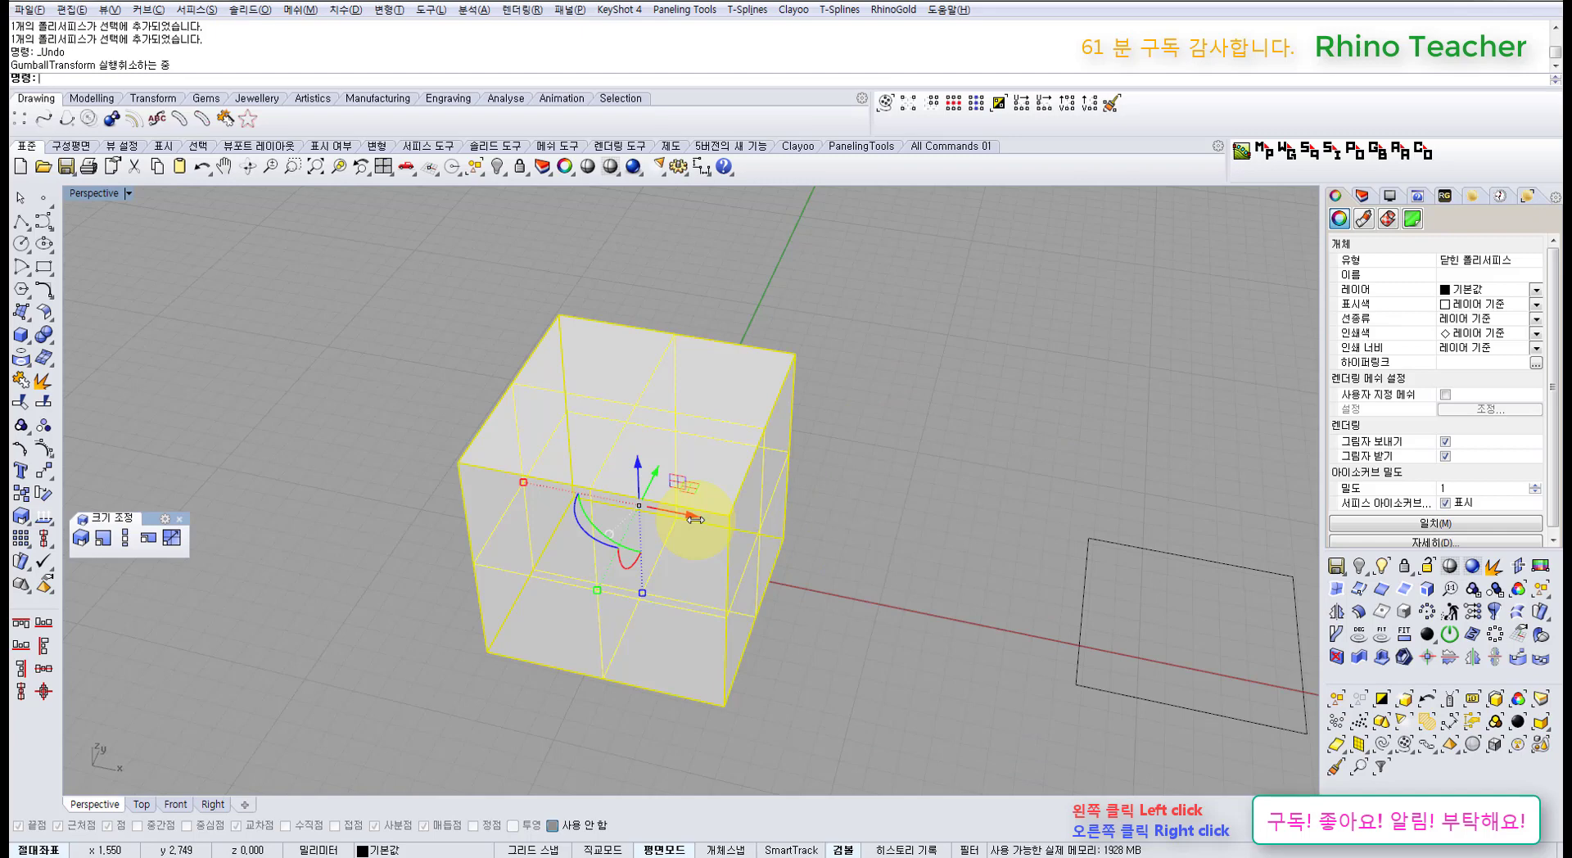
- Try another exact-distance gumball move of the box along the X axis and undo it
click(691, 514)
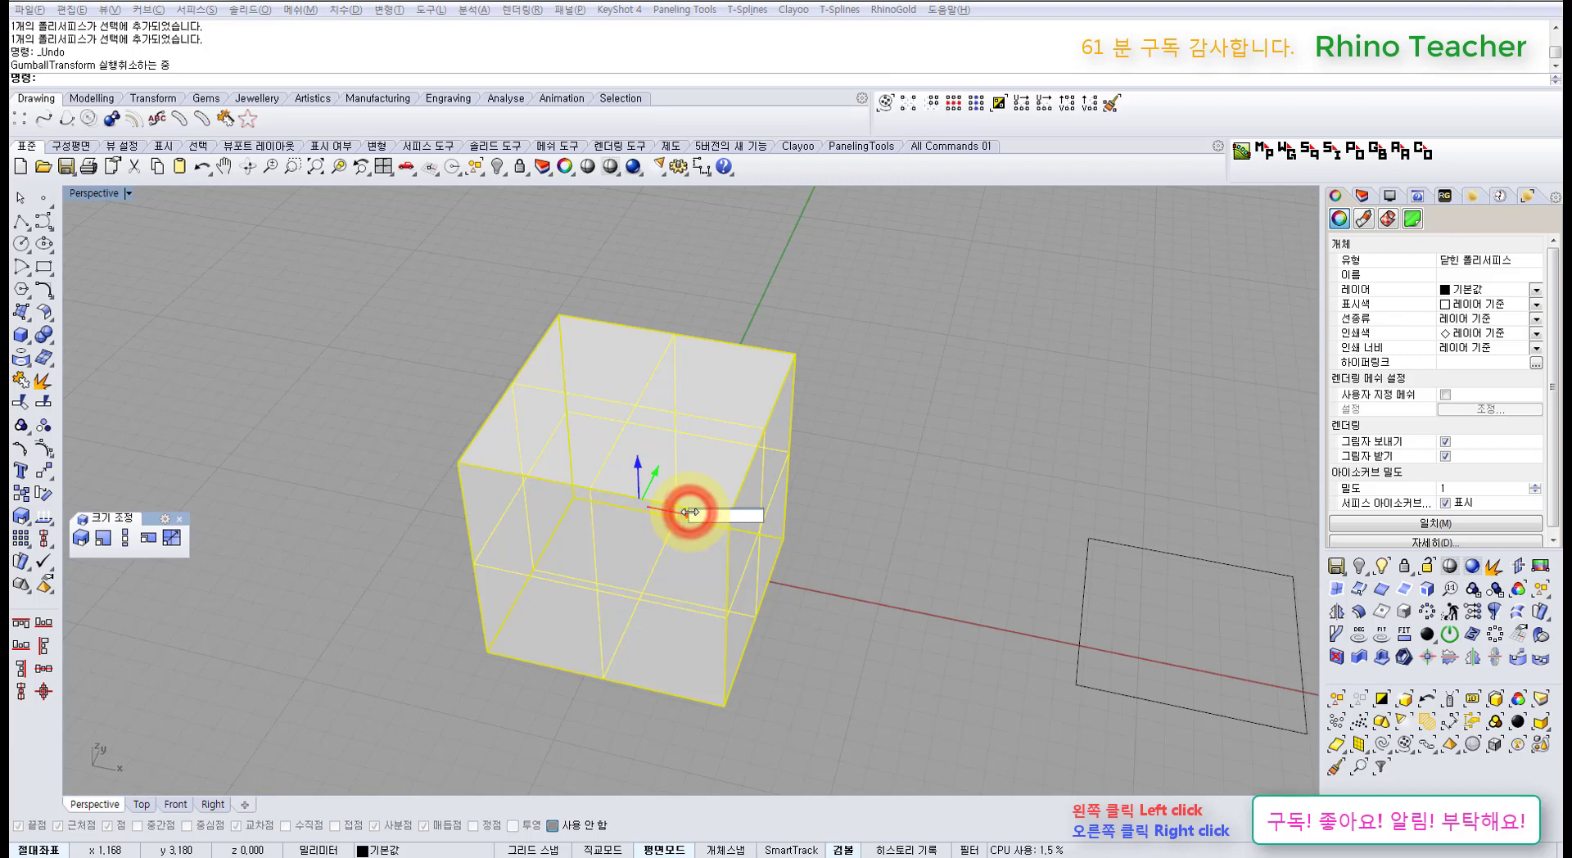
key(Return)
key(ctrl+z)
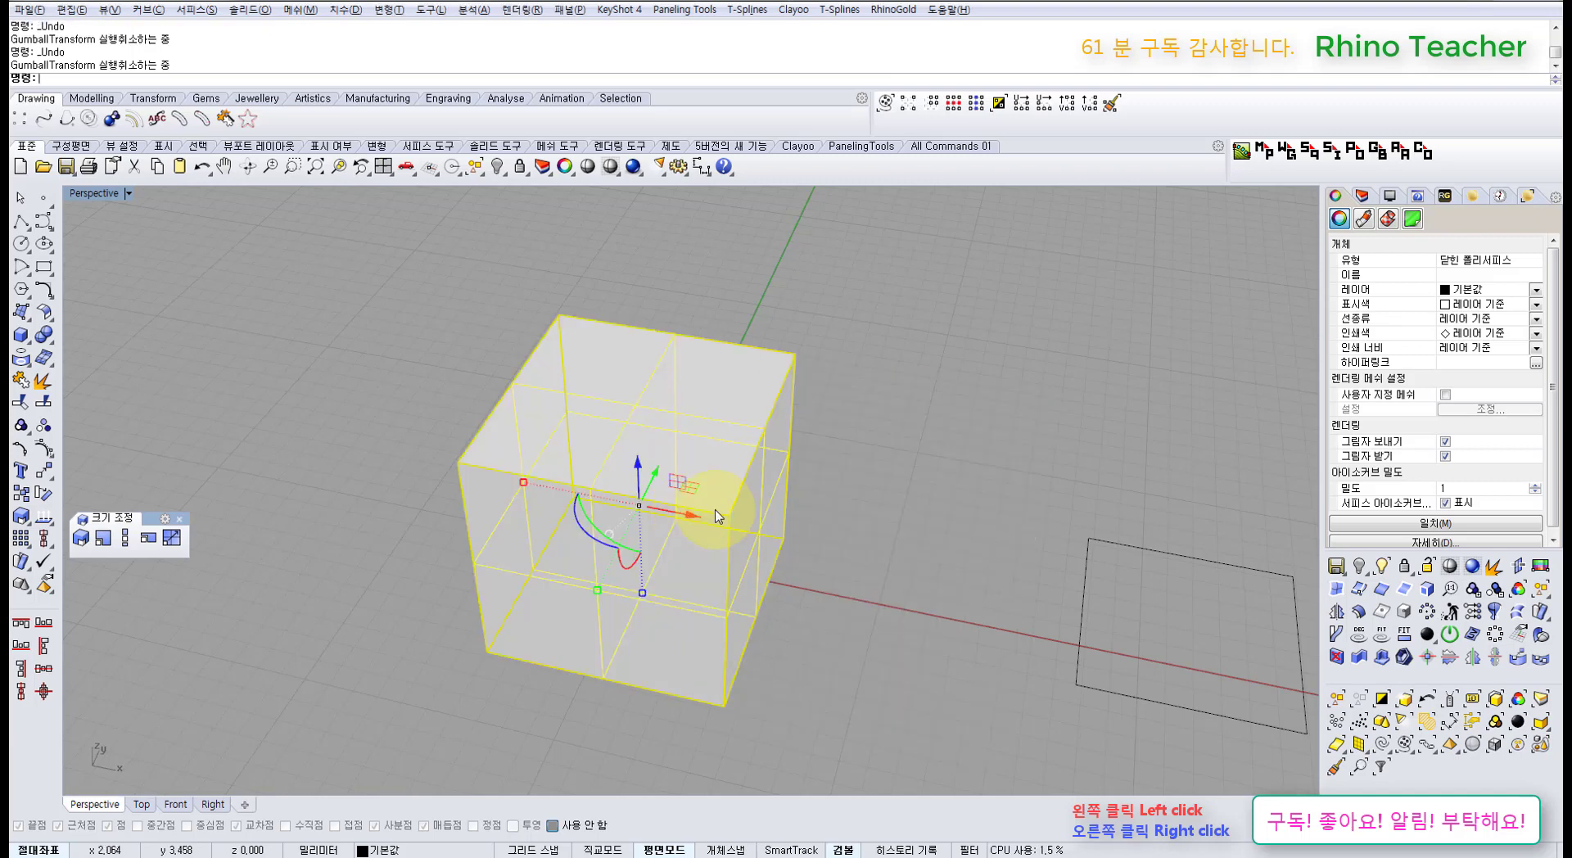
- Try freely rotating the box about the Z axis with the gumball's blue arc, and undo the rotation
click(810, 513)
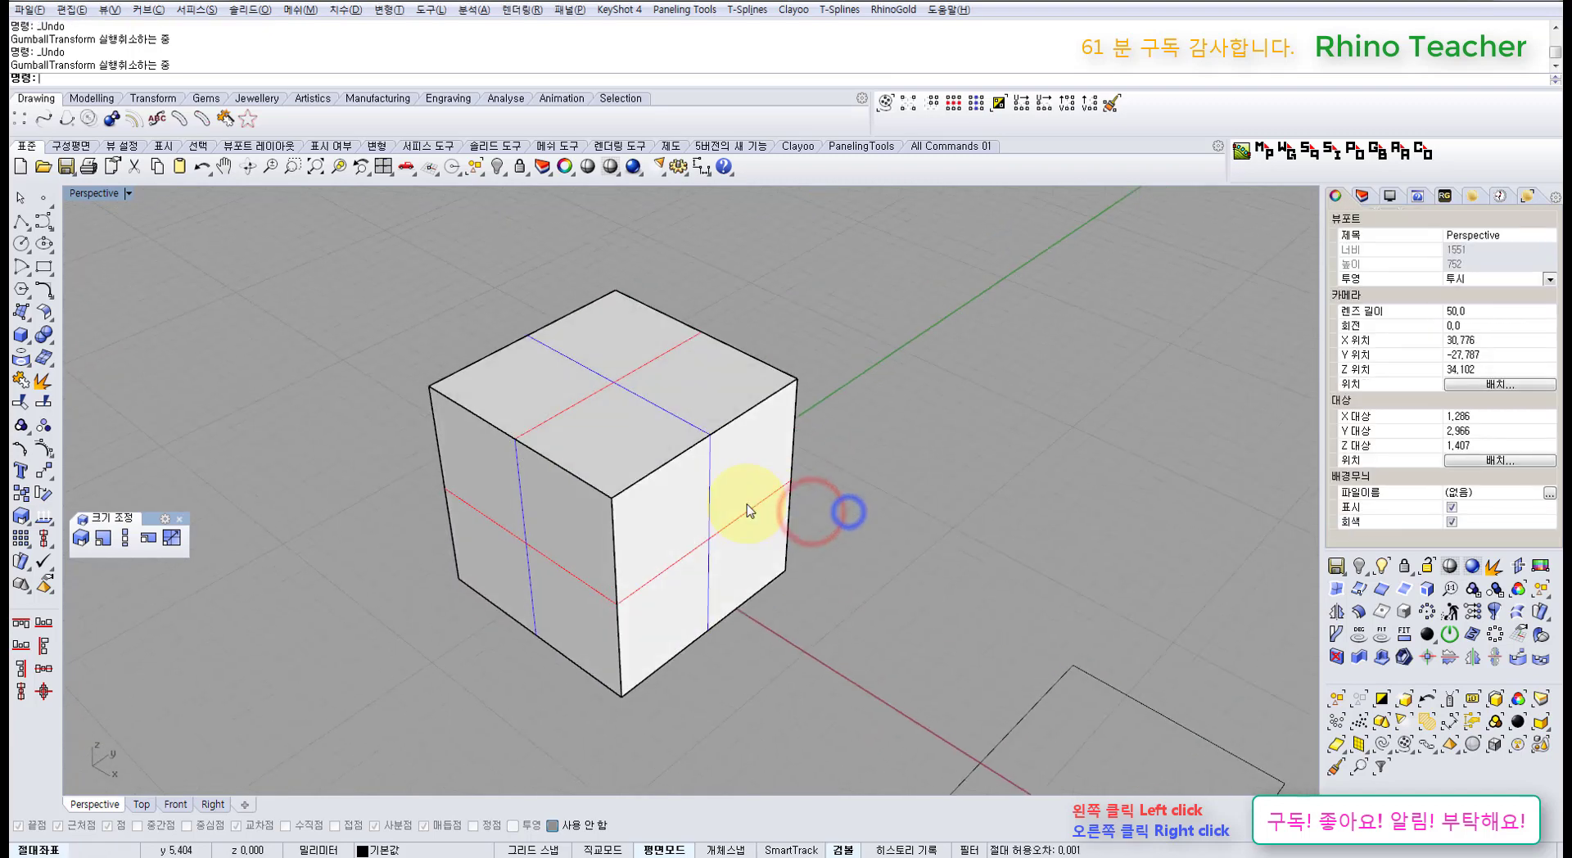
click(747, 509)
scroll(562, 491, up, 5)
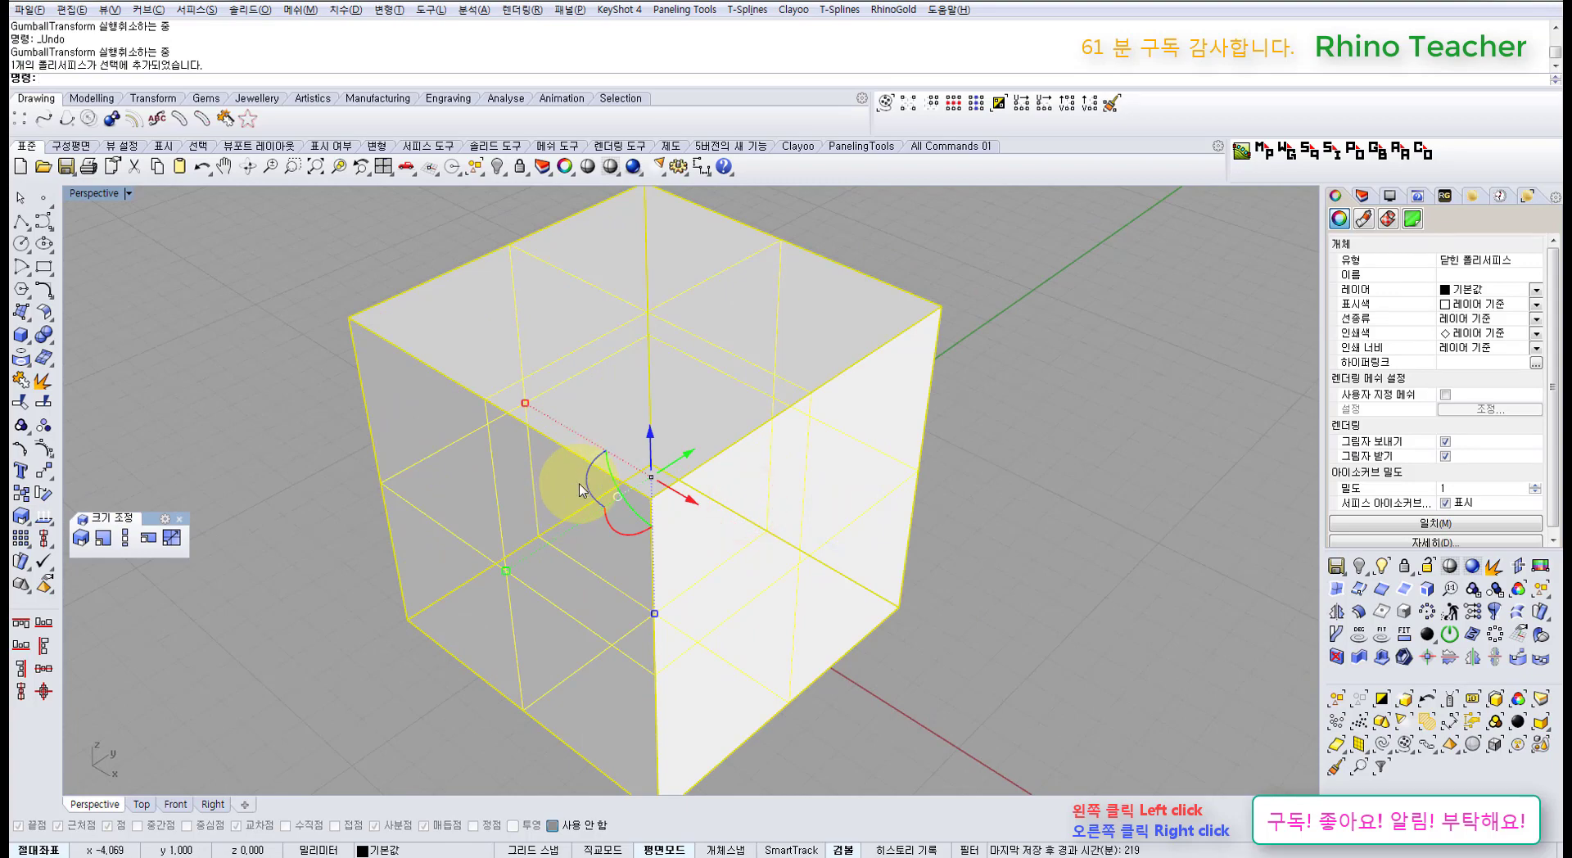
drag(588, 481, 603, 519)
key(ctrl+z)
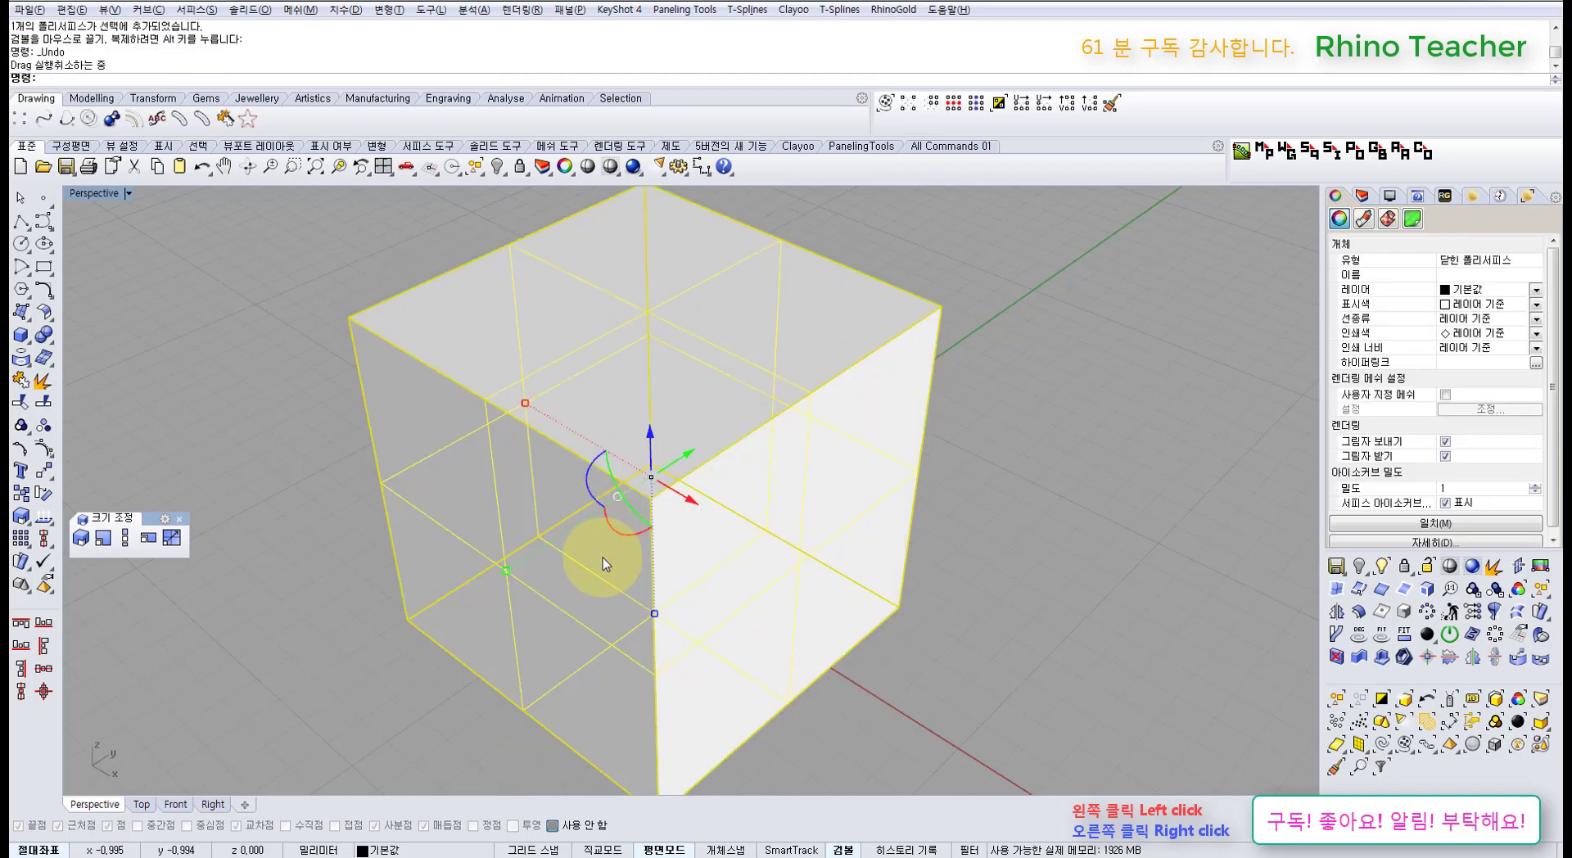
- In the Top view, try rotating the box counterclockwise about its centre by an exact gumball angle, and undo it
key(ctrl+F1)
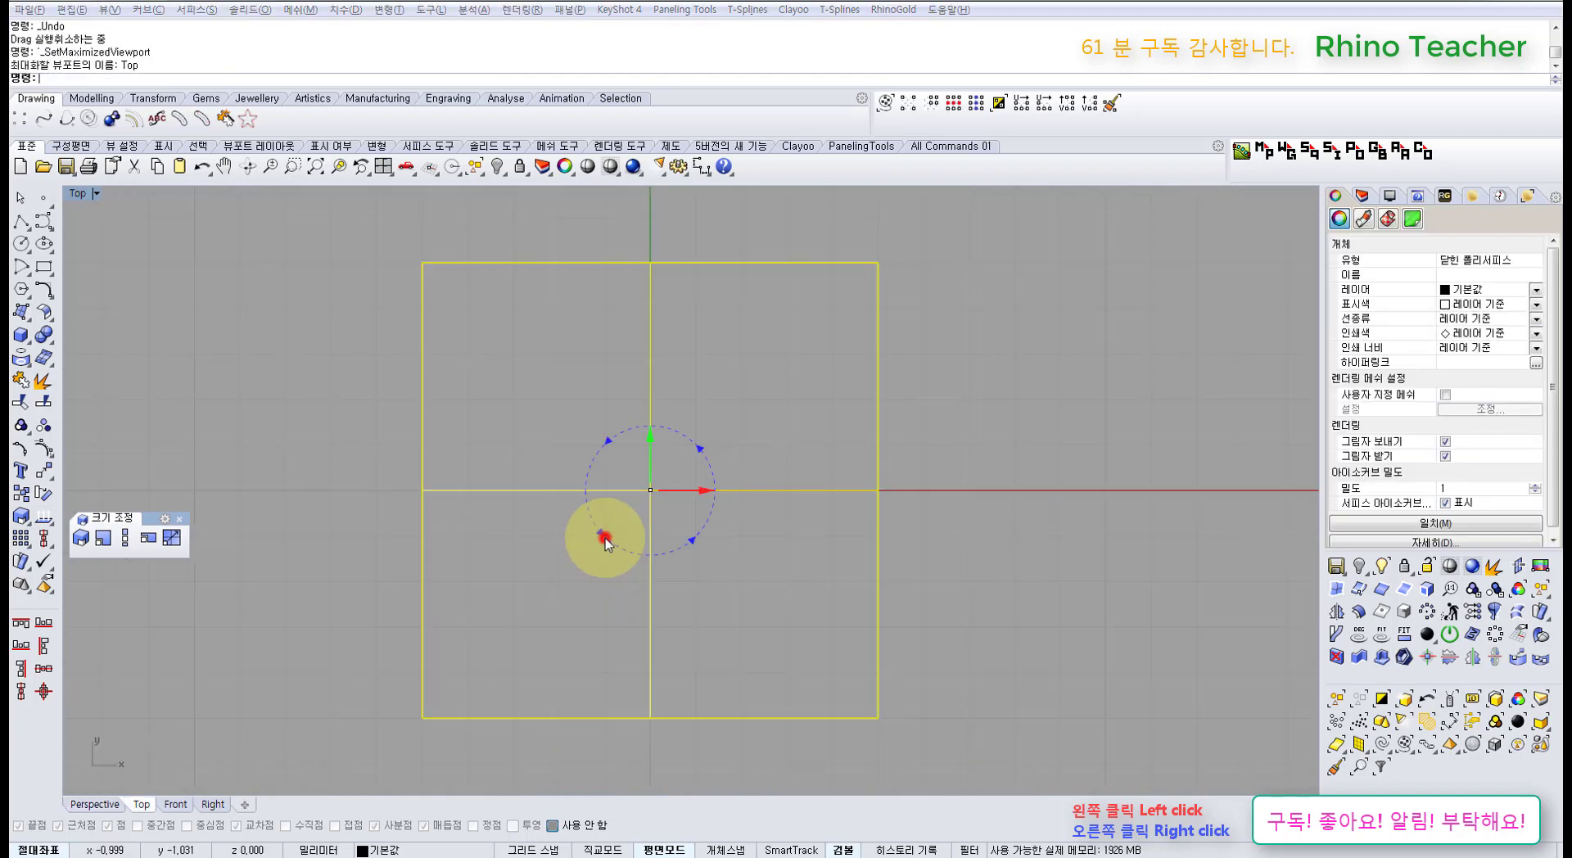
click(607, 538)
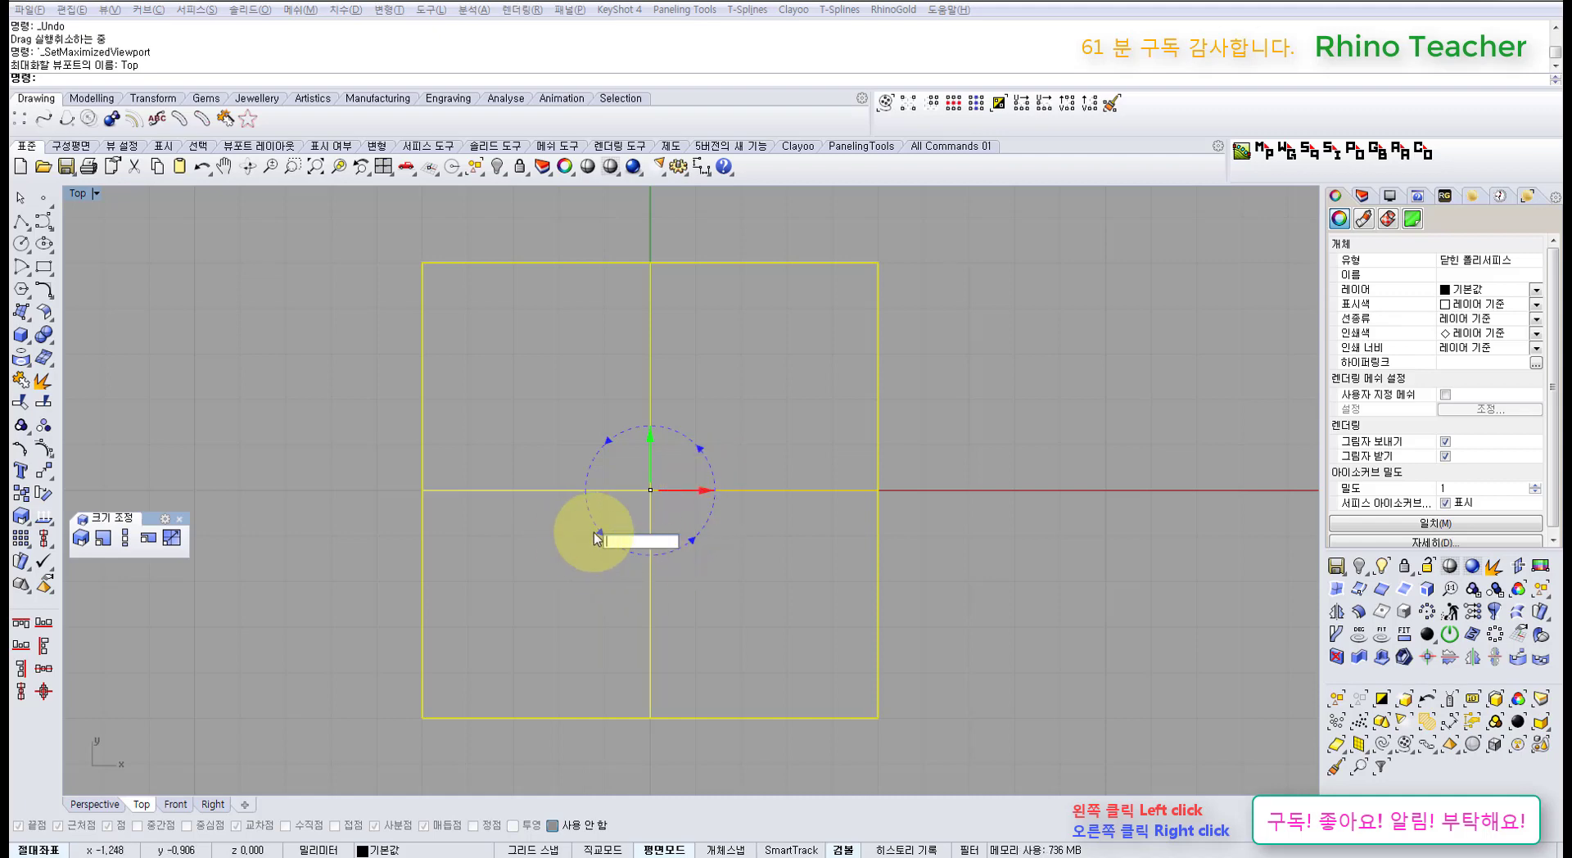
key(Return)
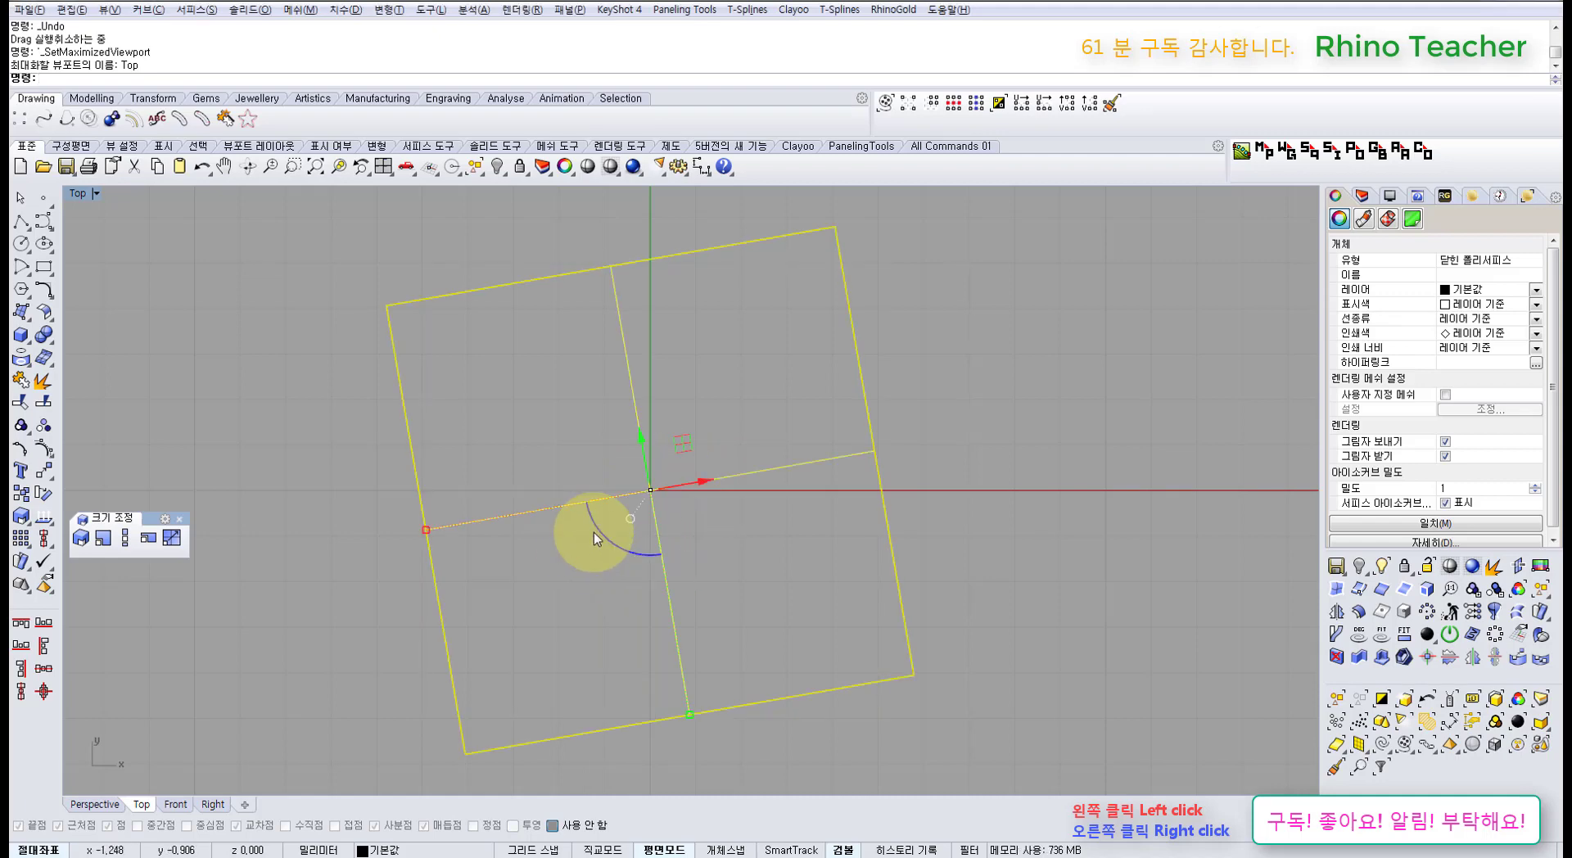
key(ctrl+z)
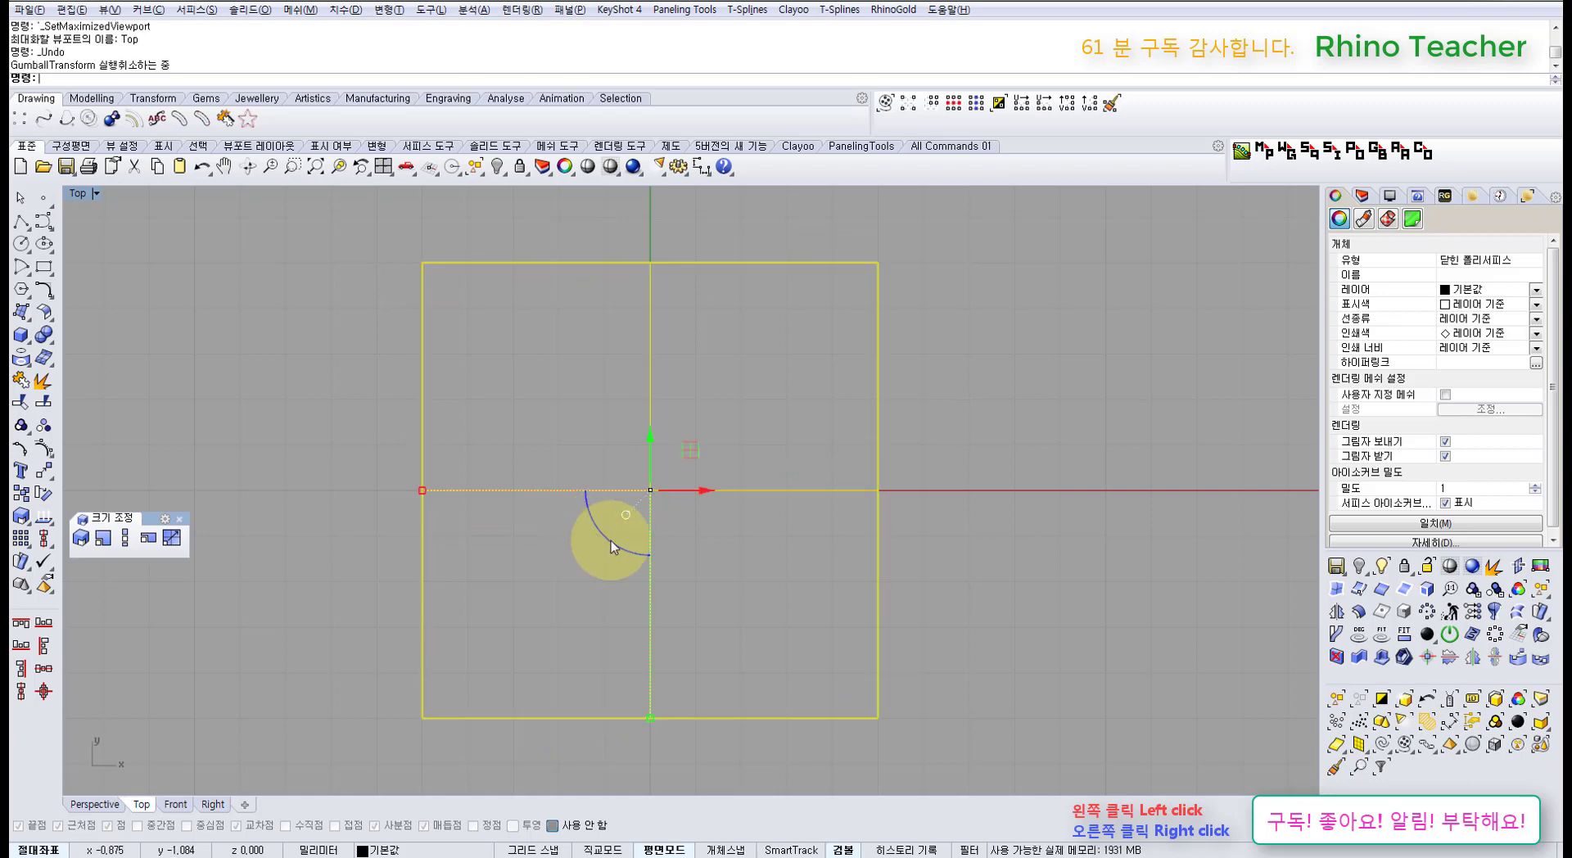
- Try rotating the box by -10 degrees with the gumball in the Top view, undo the rotation and deselect the box
click(610, 542)
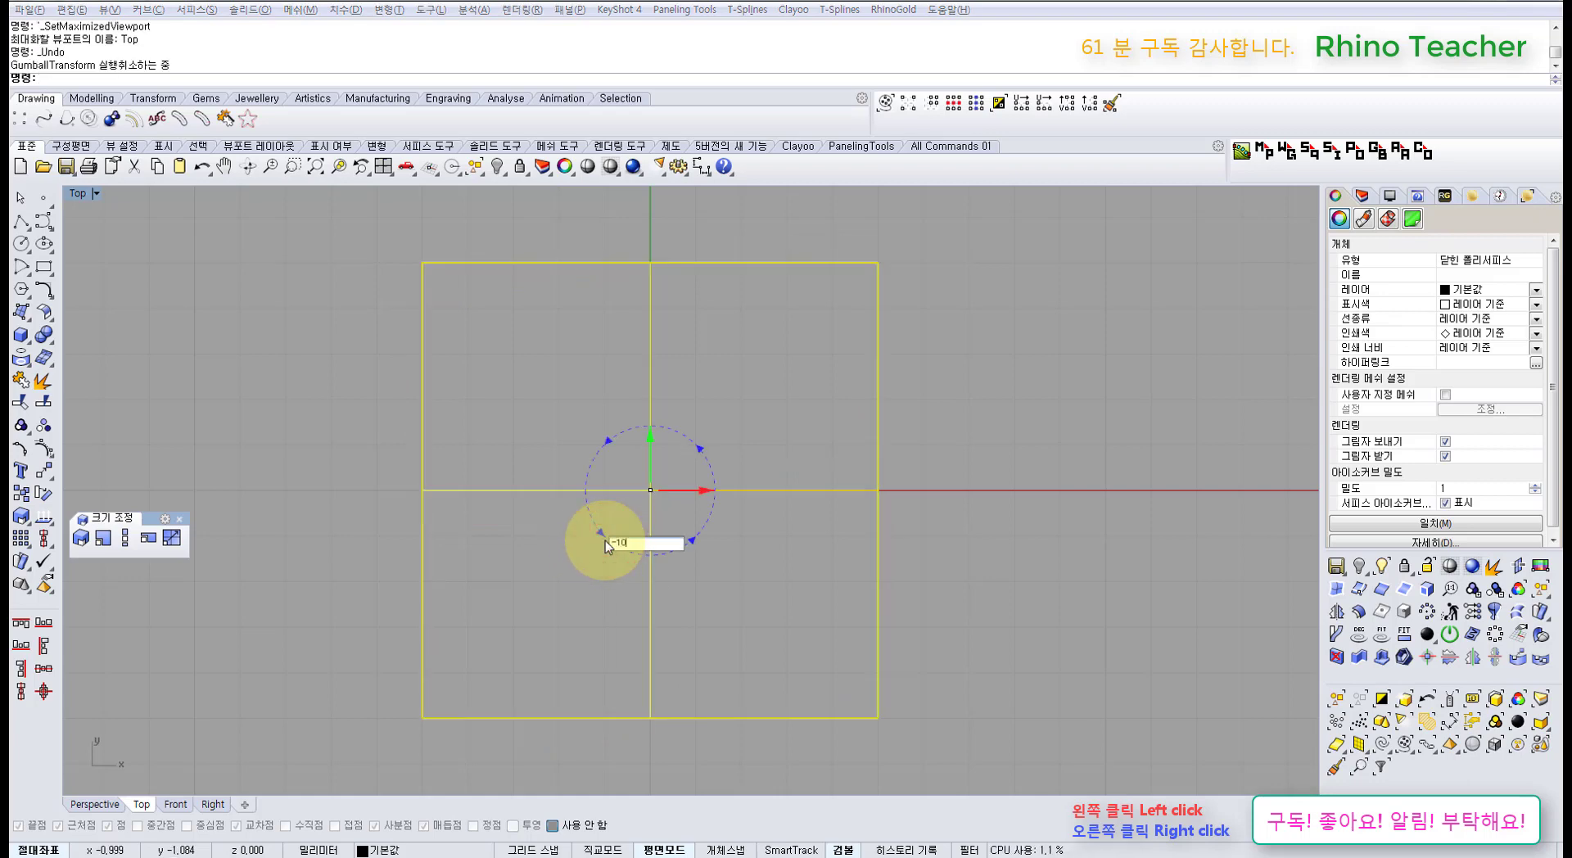
key(Return)
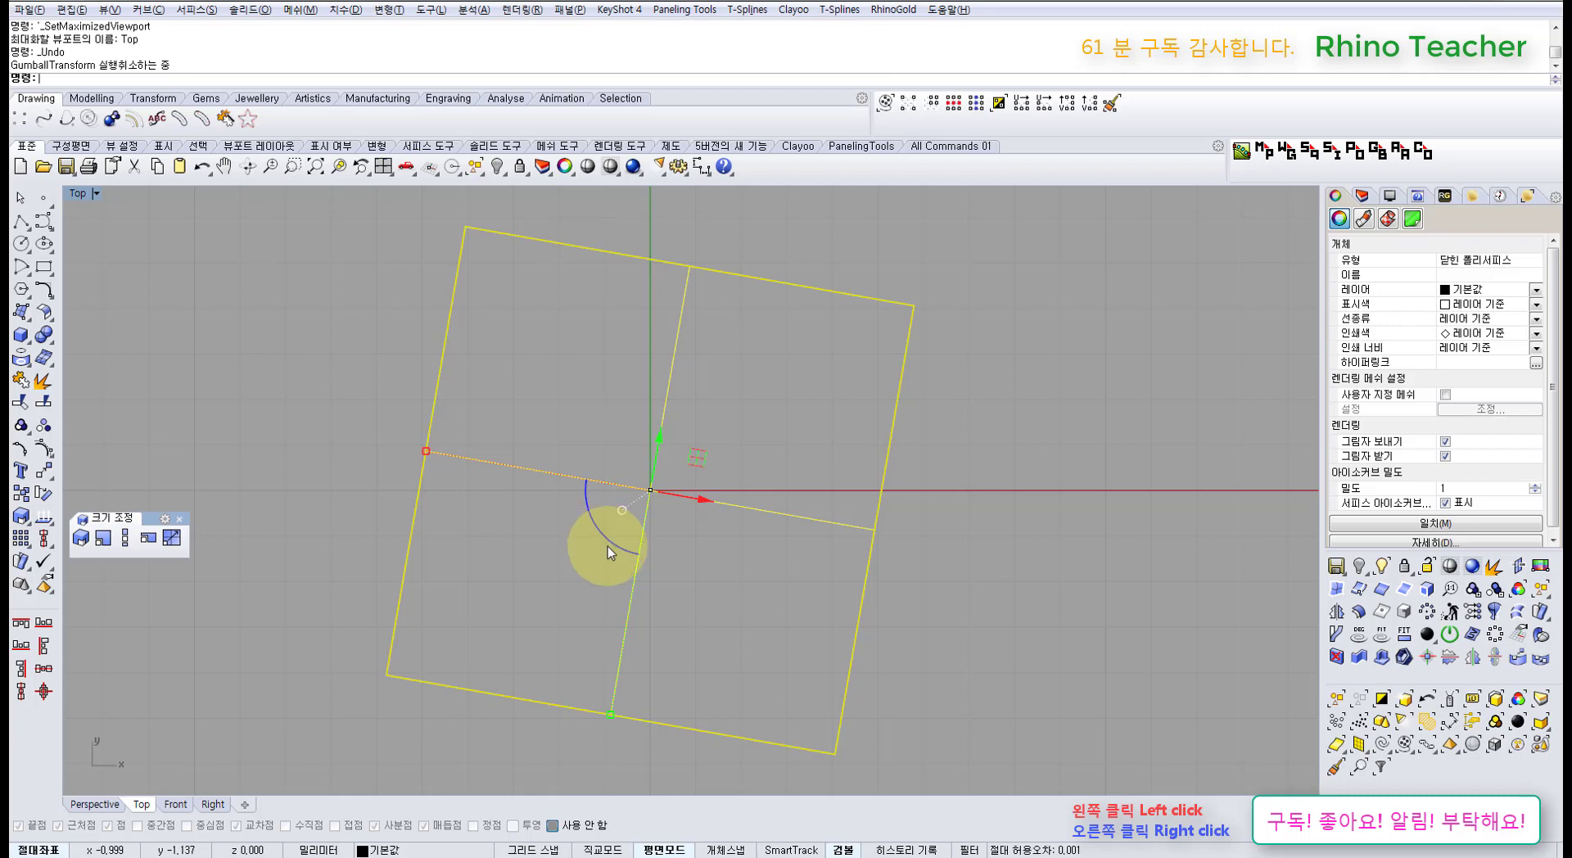
key(ctrl+z)
click(954, 567)
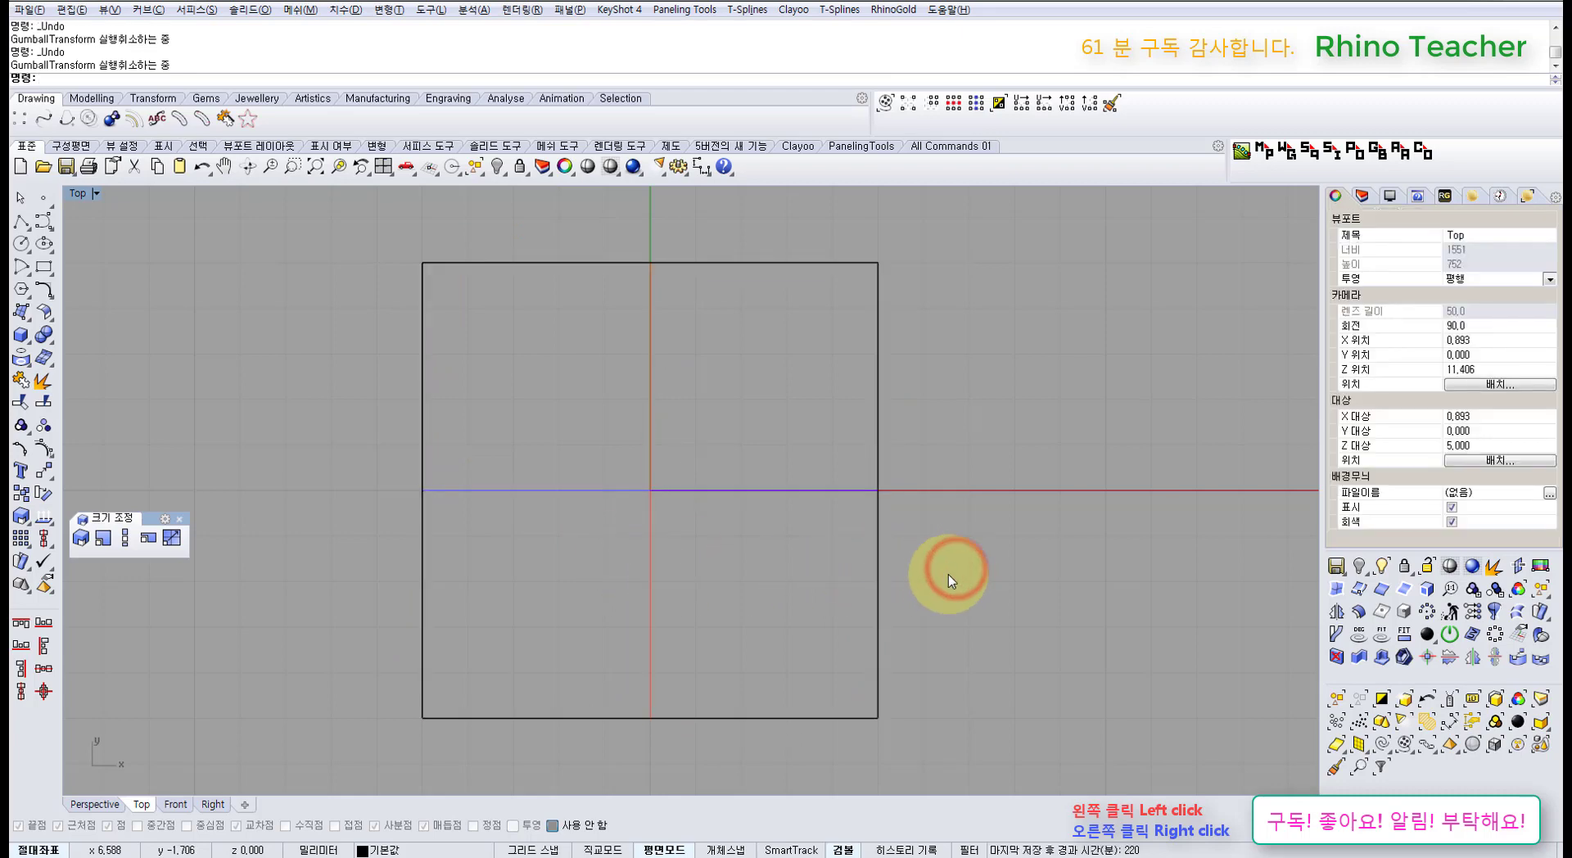
- Return to the Perspective view and move the box freely about 1 mm with the gumball's plane handle
key(ctrl+F4)
click(778, 527)
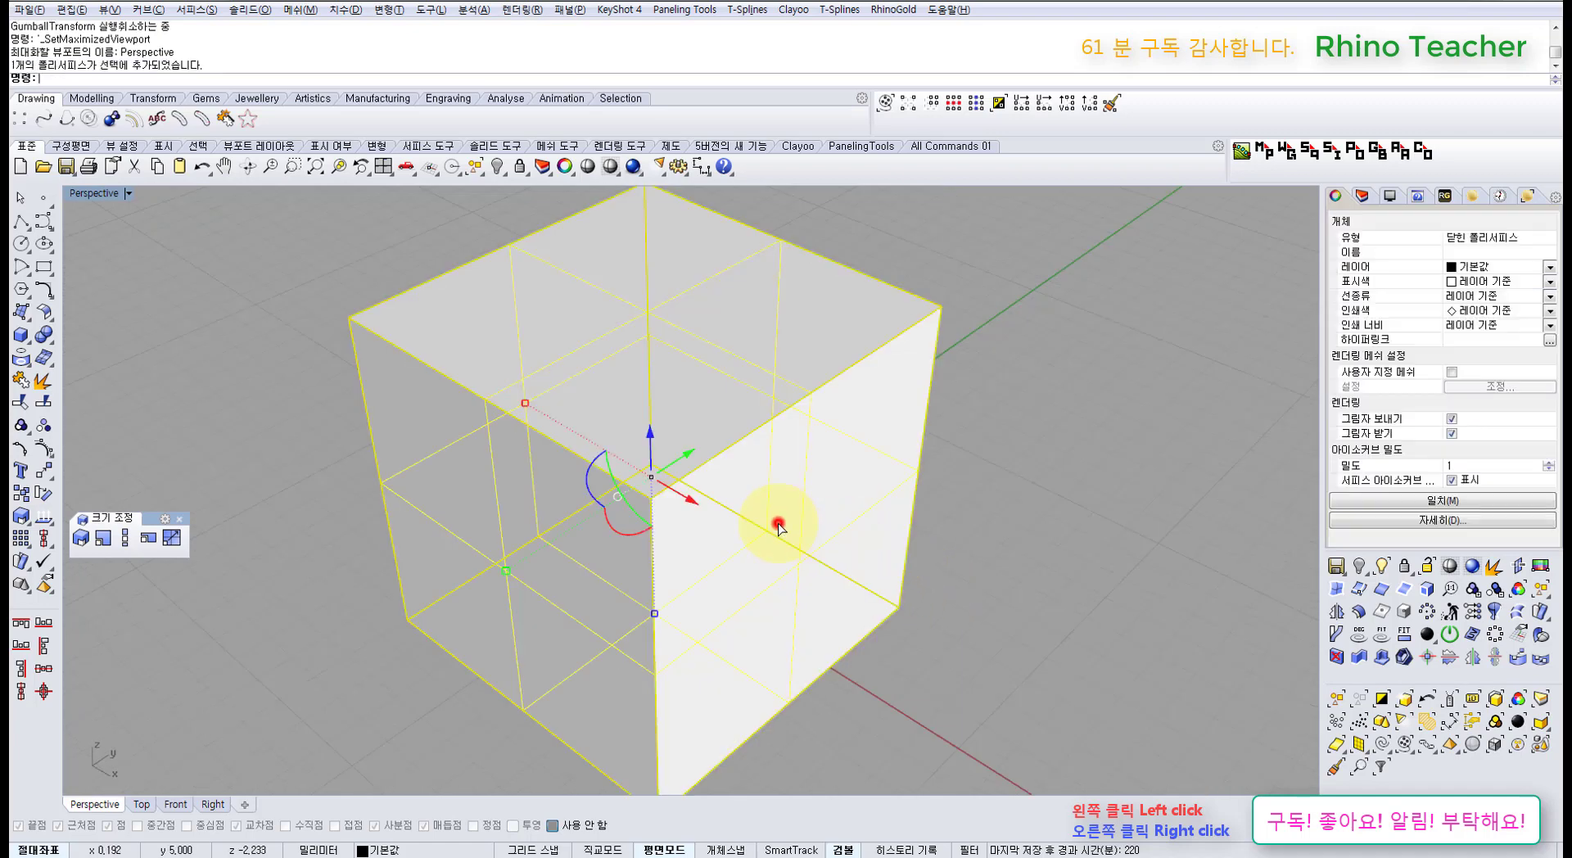
right_drag(778, 525, 659, 419)
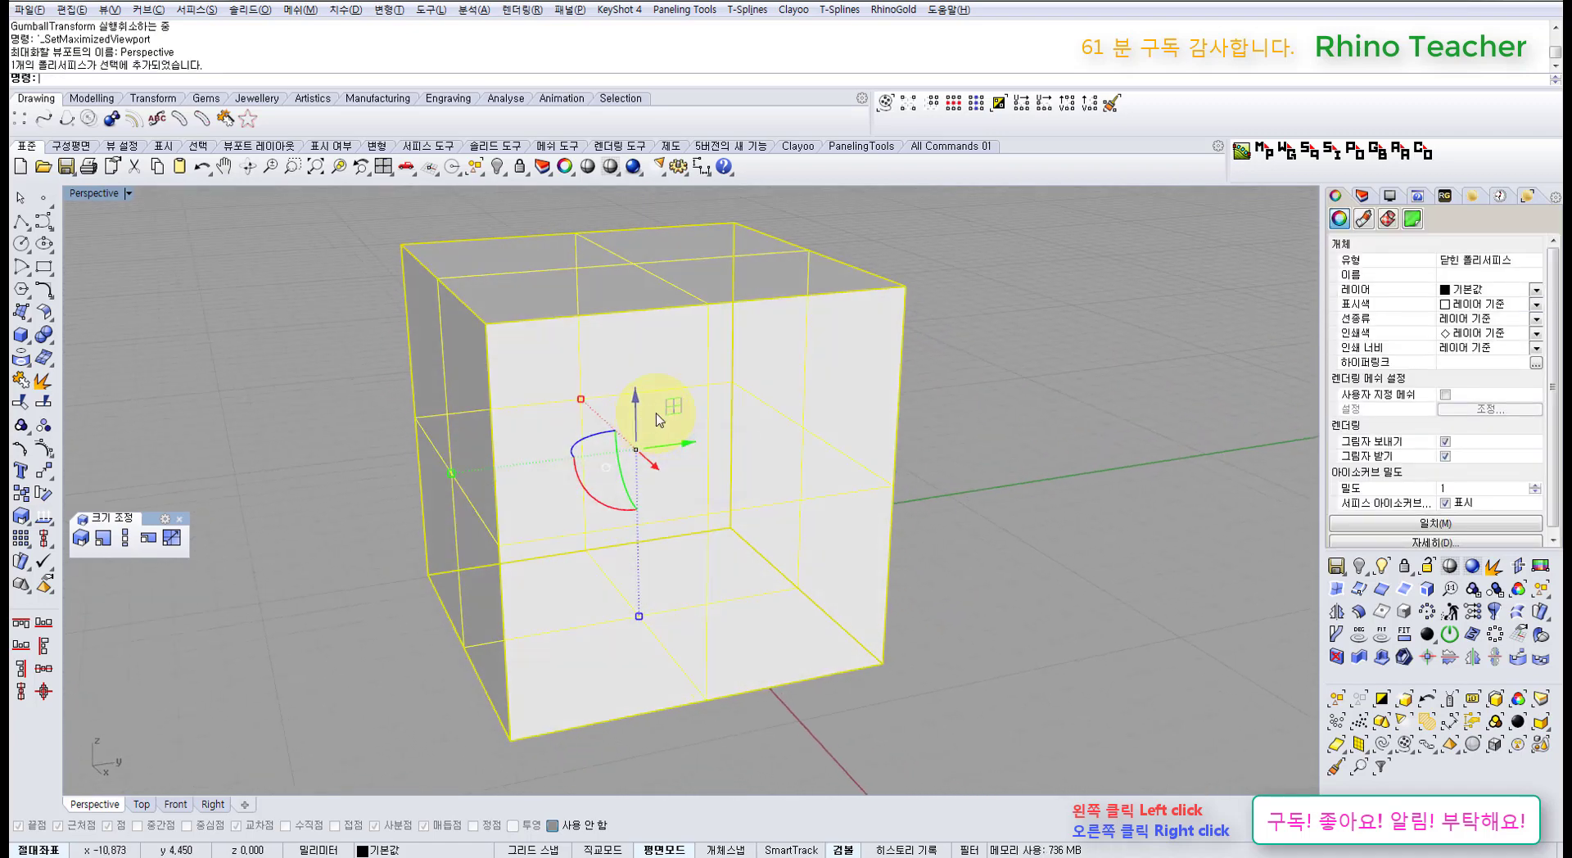
scroll(659, 419, up, 3)
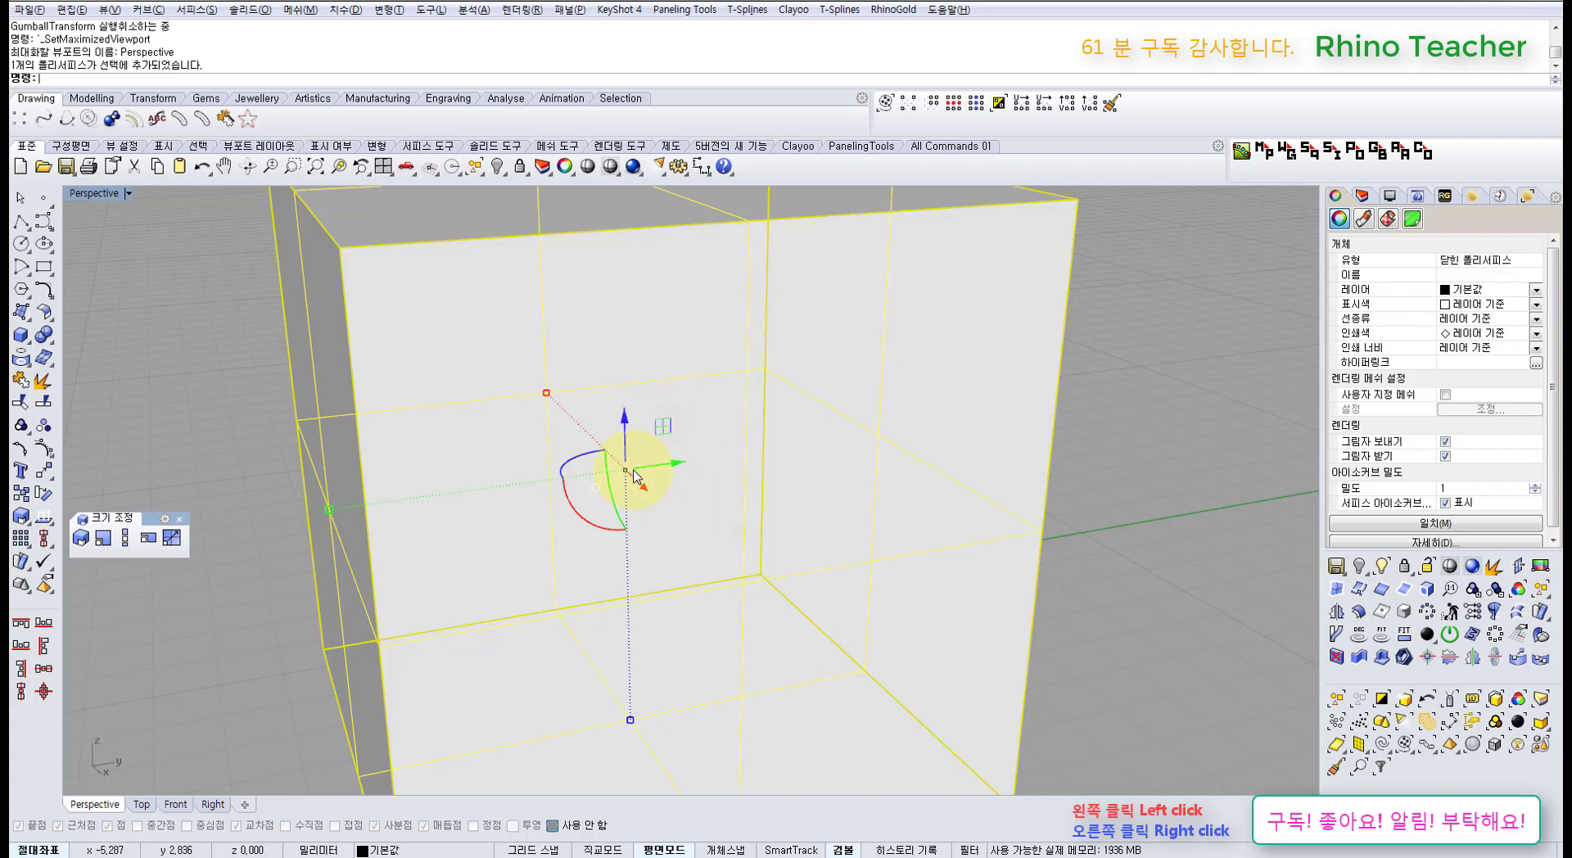
right_drag(679, 473, 770, 538)
drag(768, 536, 764, 498)
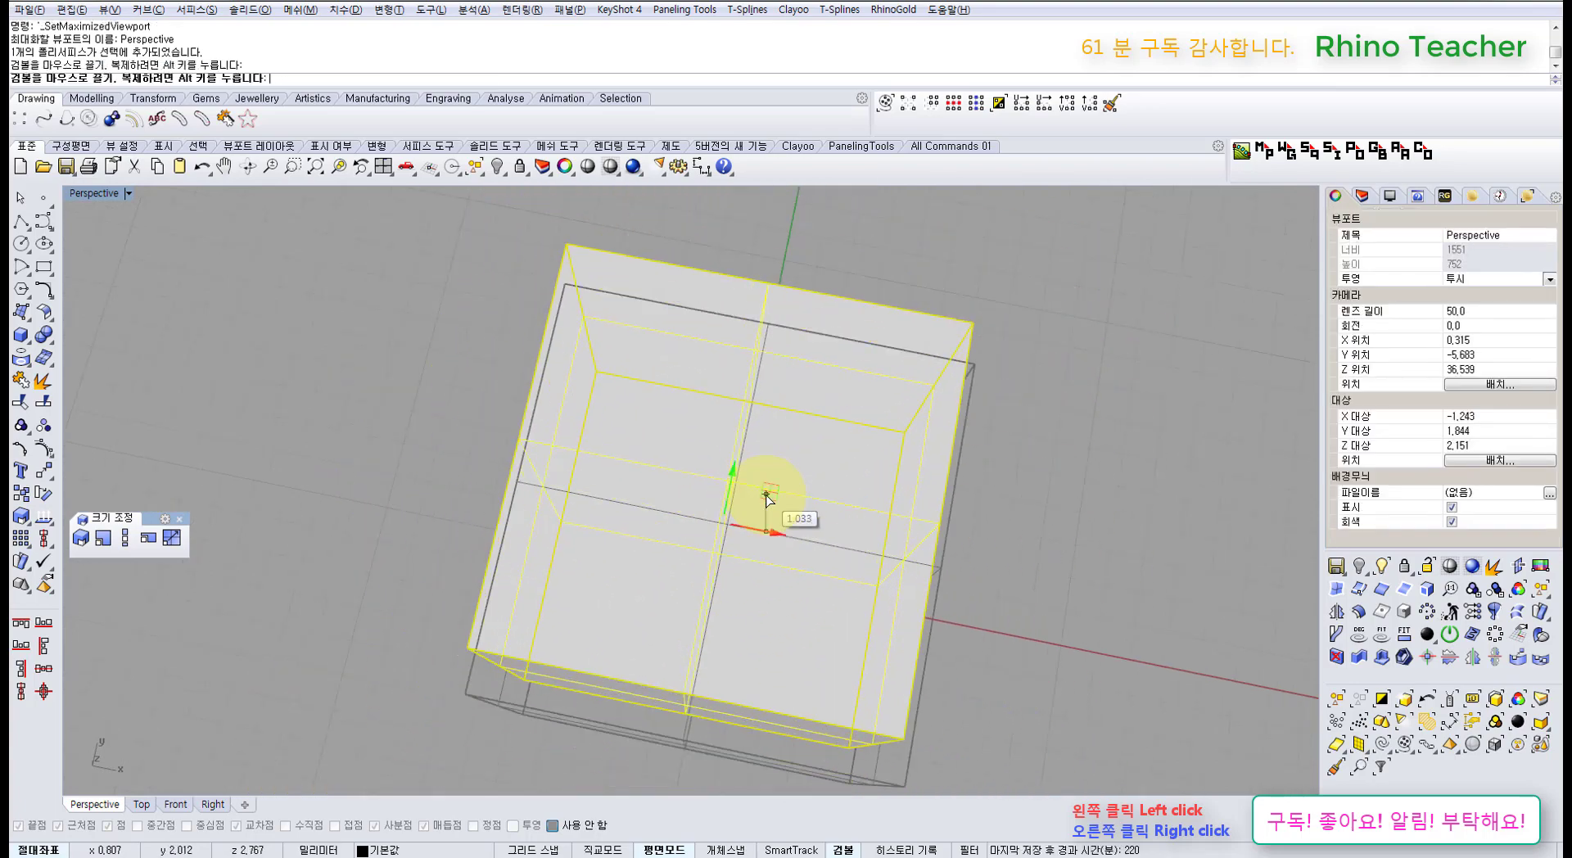
- Show four viewports and align the bottom of the box to 0 in the Front view
click(383, 166)
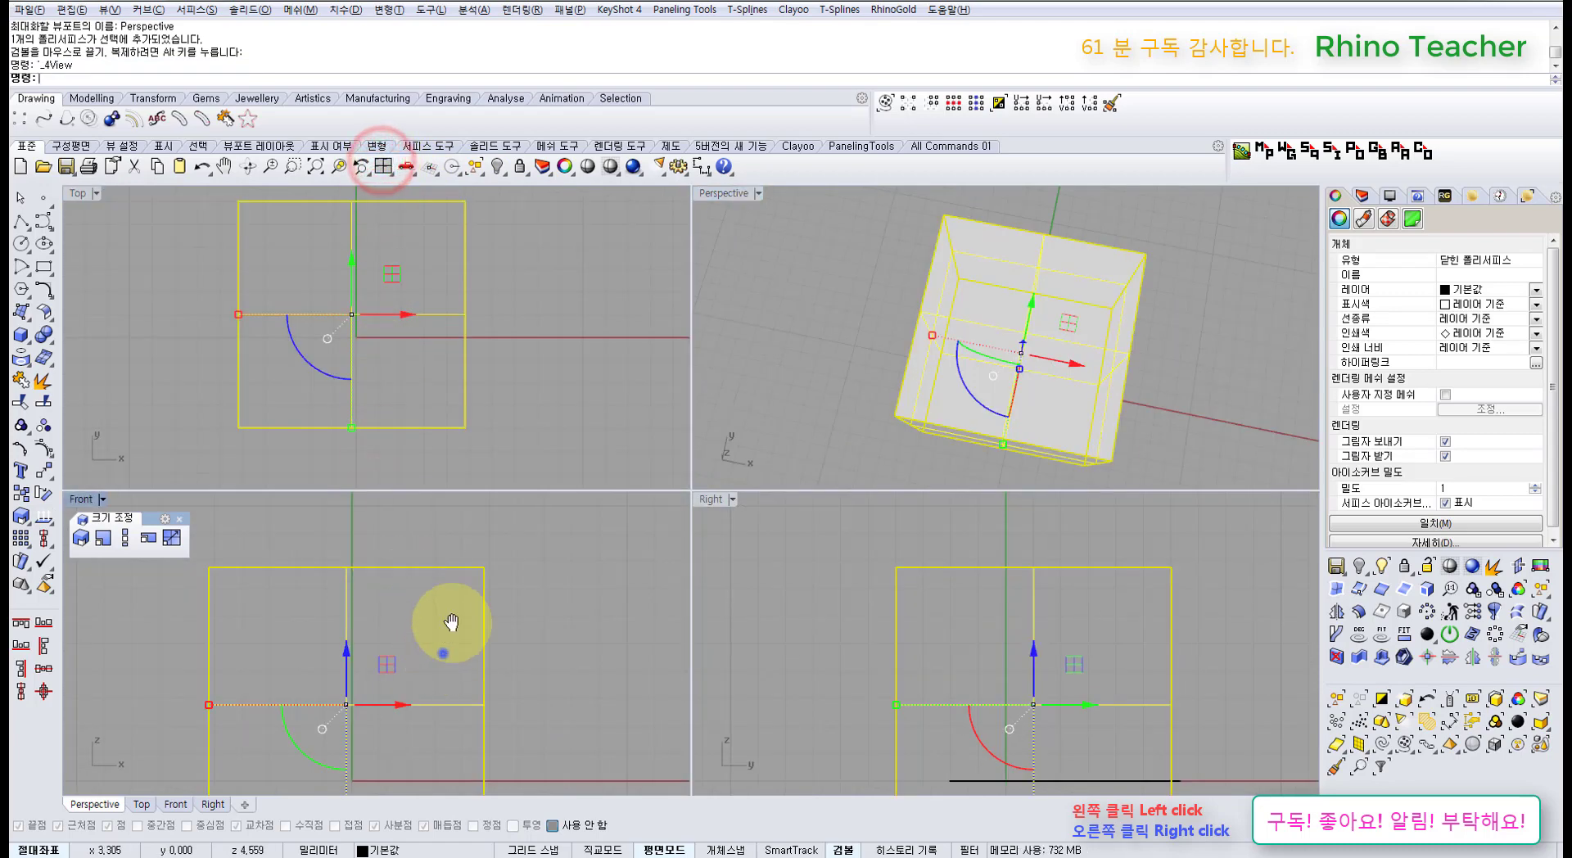
click(599, 660)
click(365, 646)
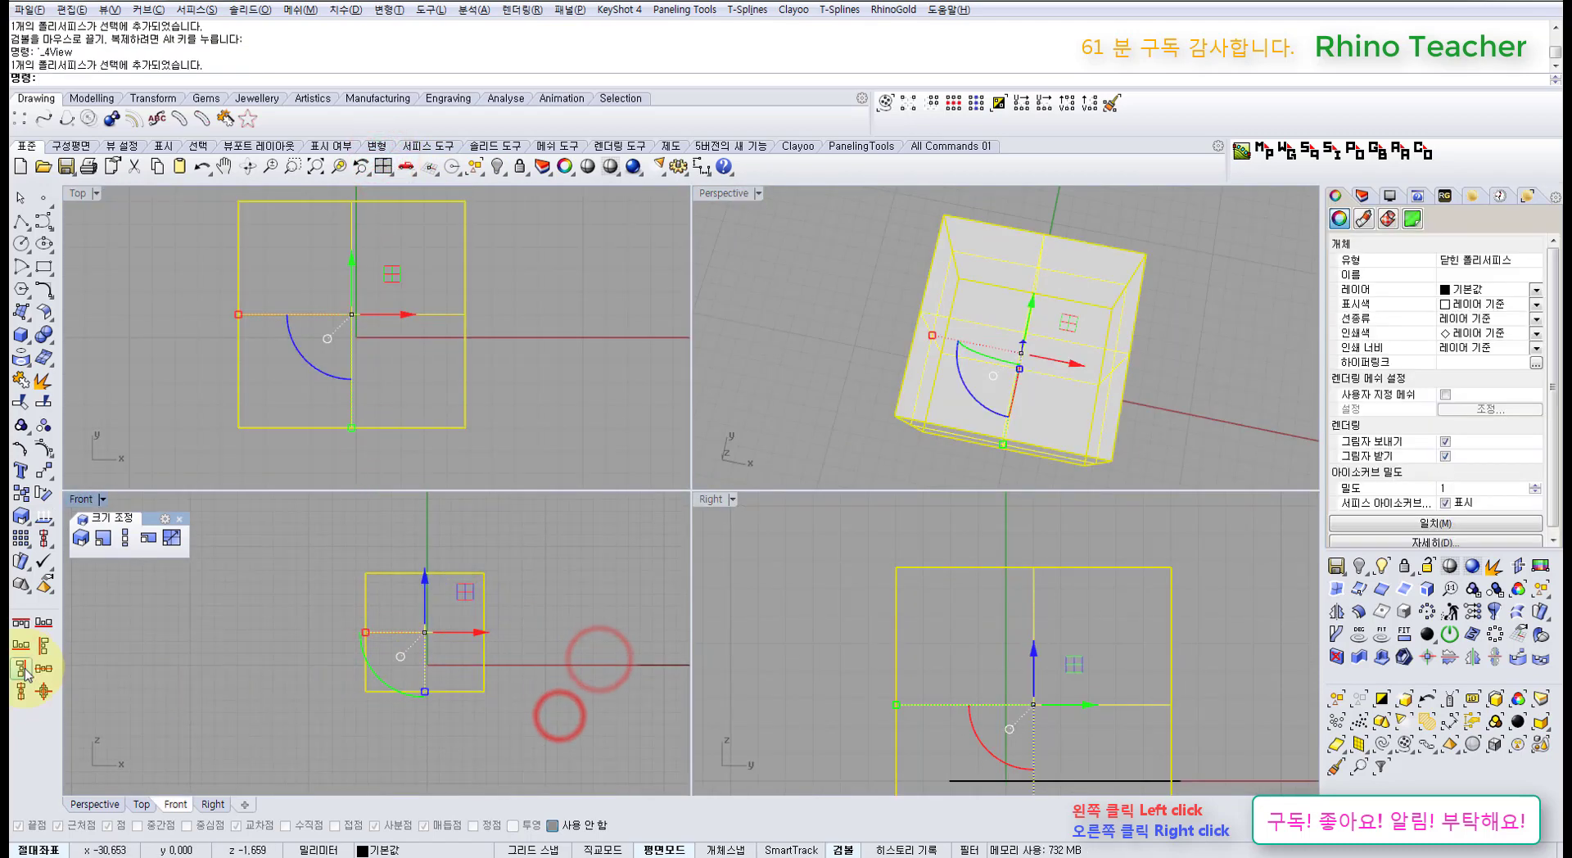
click(41, 629)
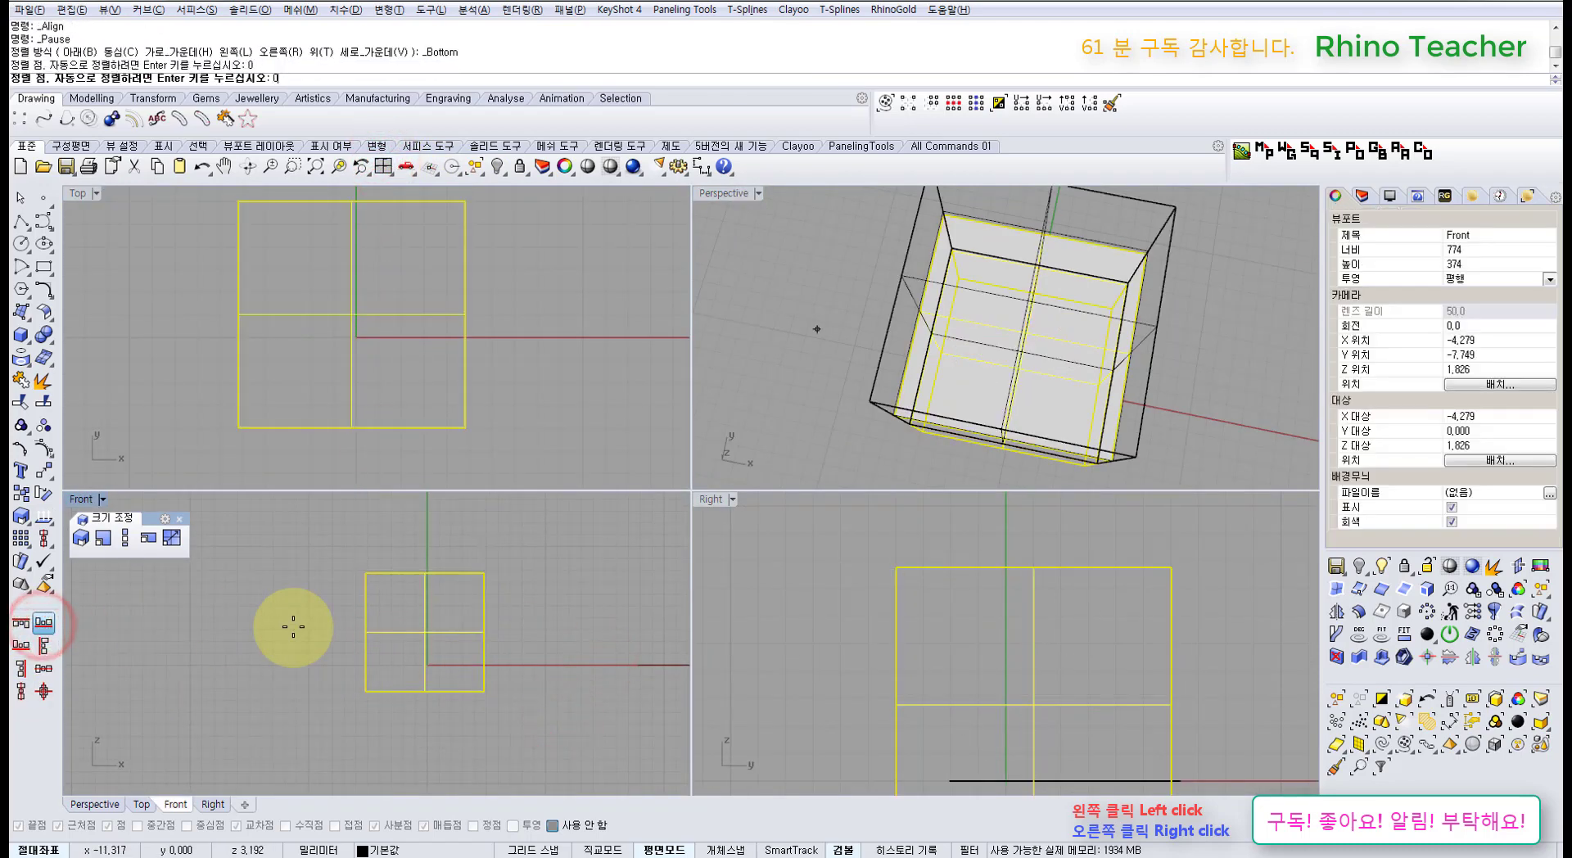
click(281, 693)
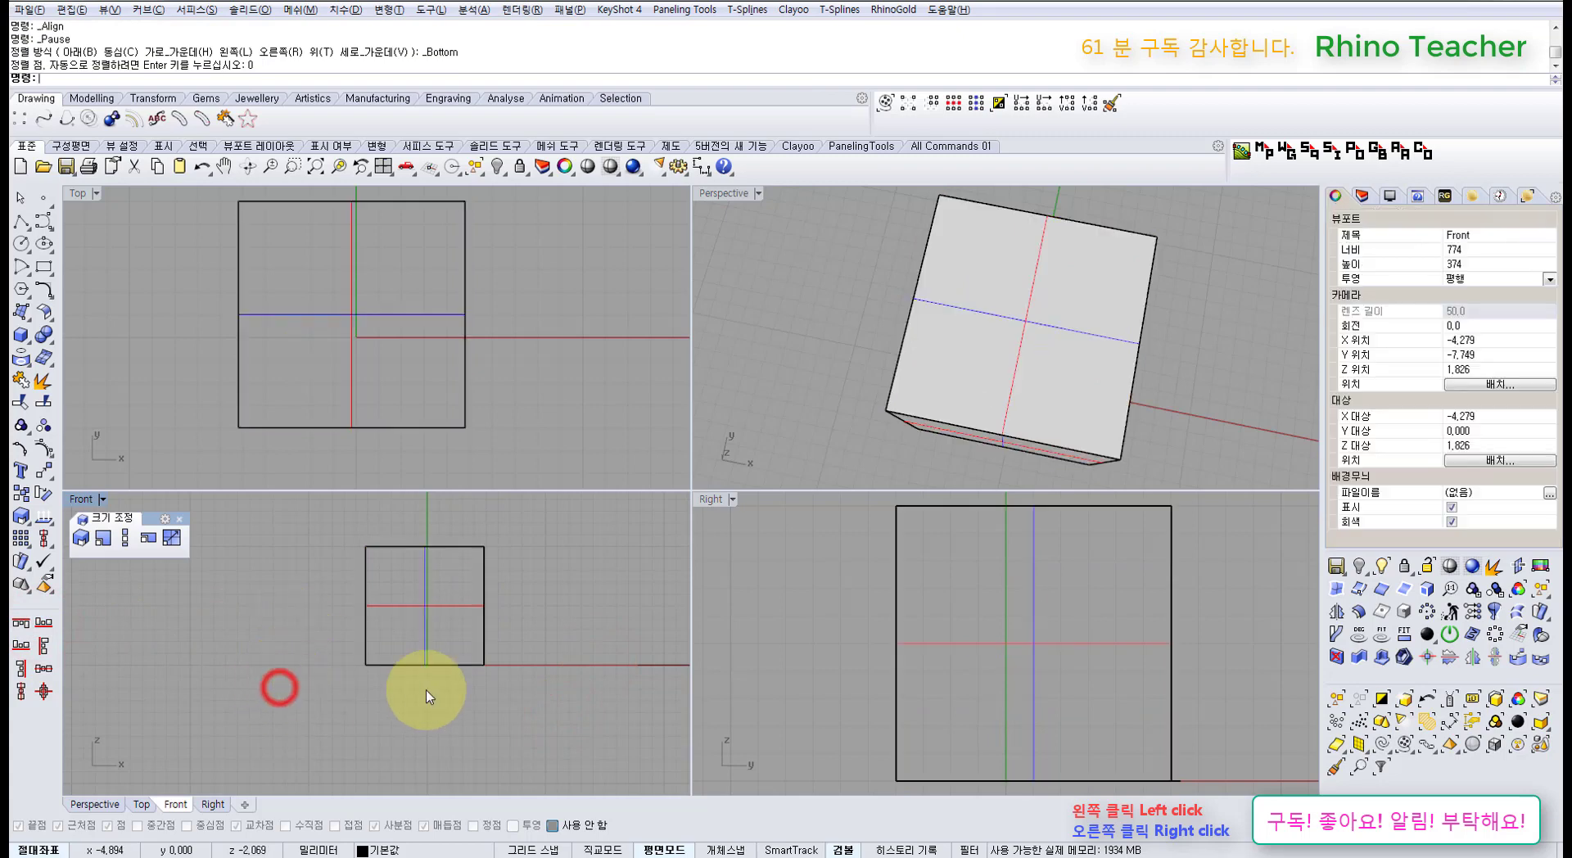
- Move the box freely across the XY plane in the Top view with the gumball's plane handle
click(533, 637)
right_drag(432, 306, 518, 339)
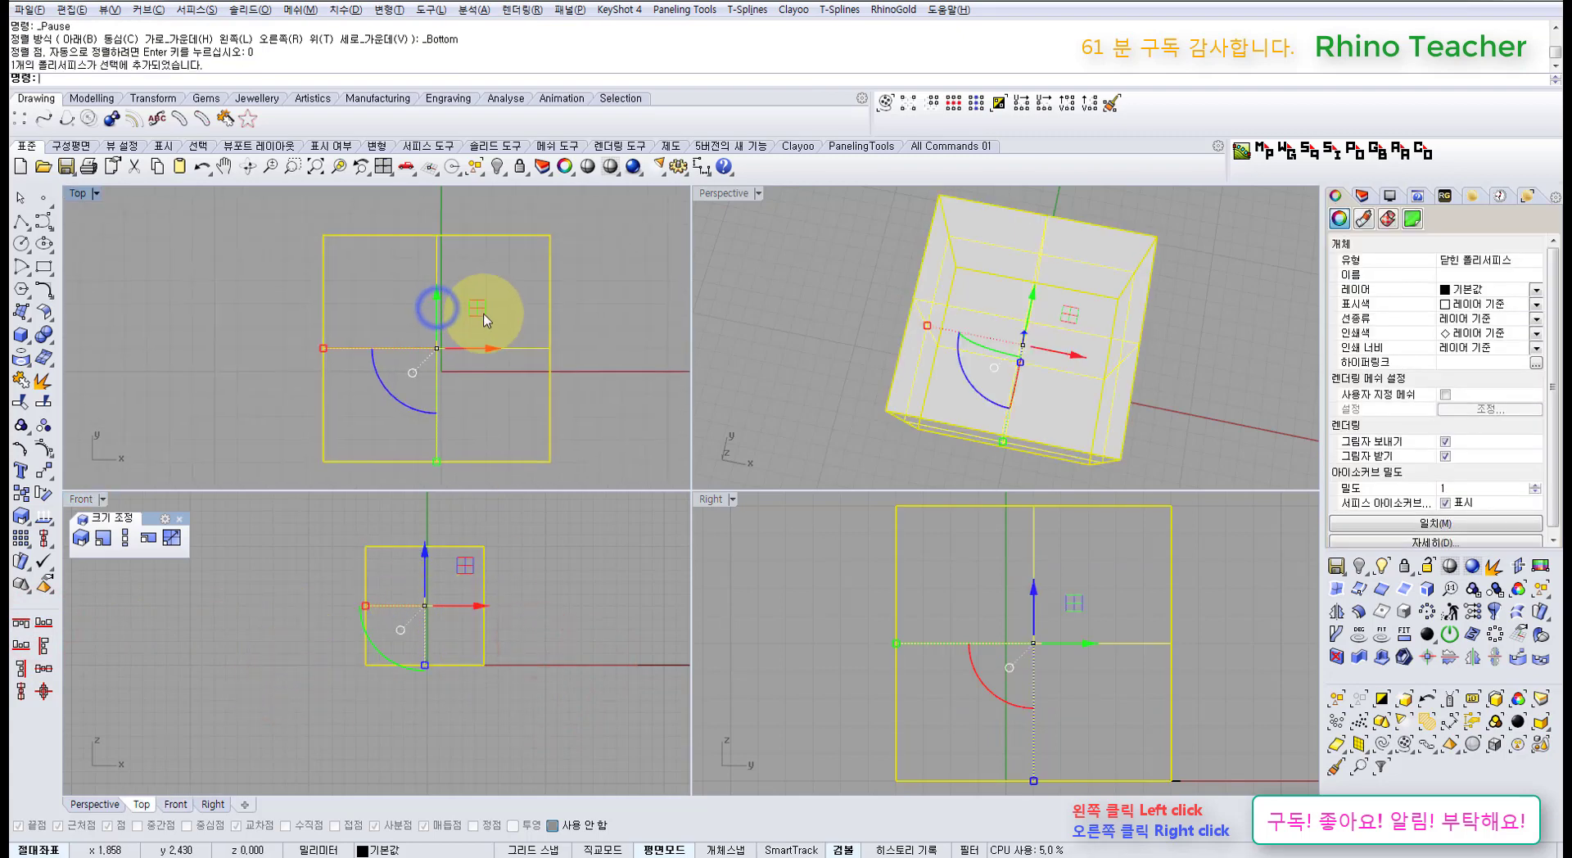
drag(478, 313, 439, 288)
mouse_move(407, 548)
mouse_down()
mouse_move(411, 532)
mouse_move(401, 560)
mouse_up()
key(ctrl+z)
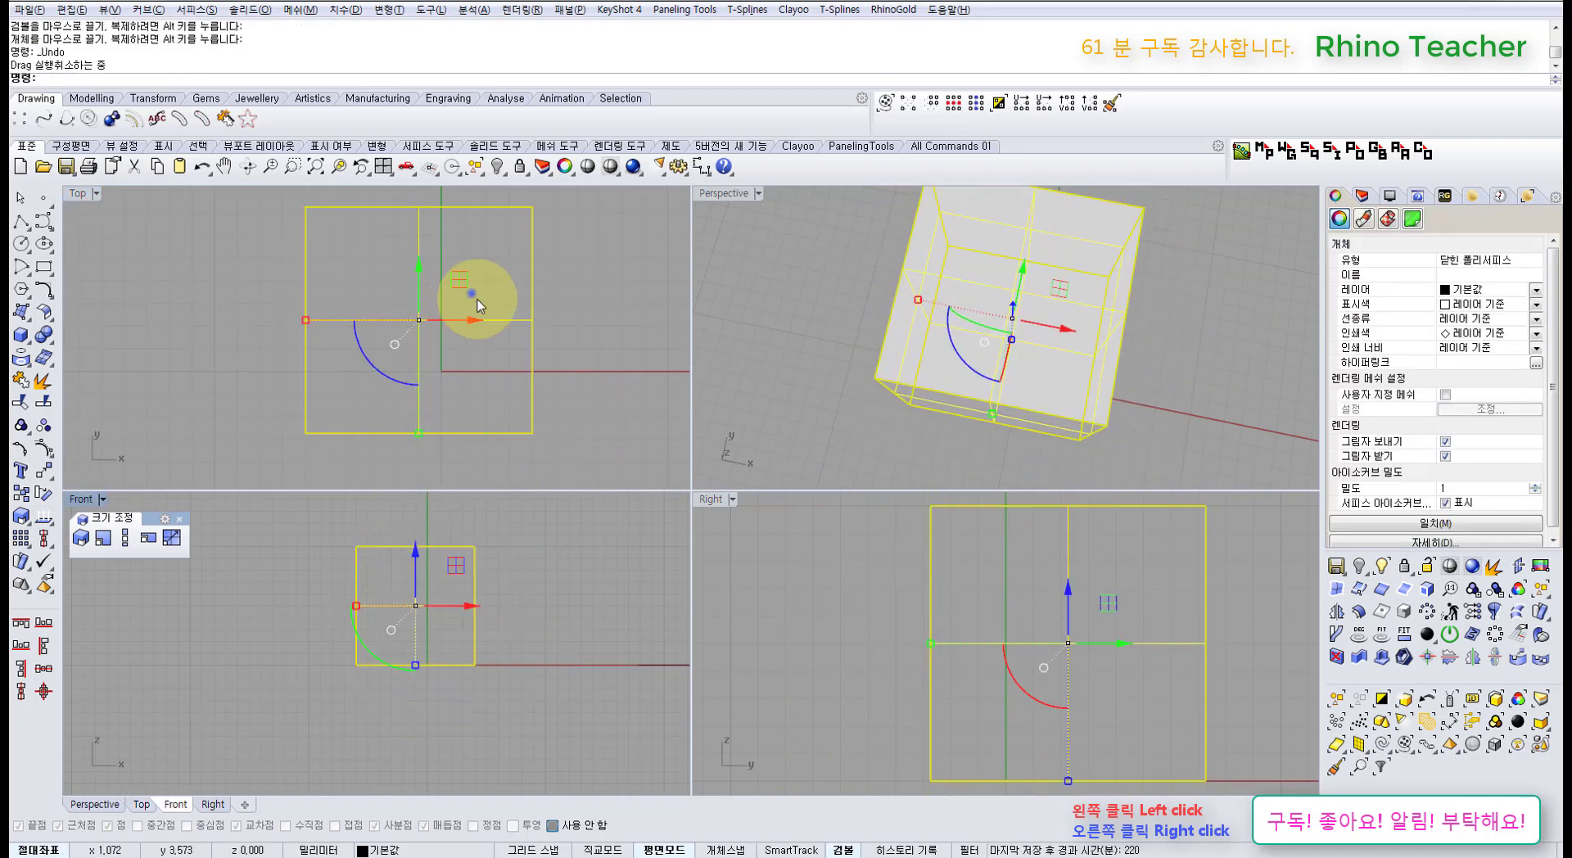
mouse_move(485, 309)
mouse_down()
mouse_move(426, 282)
mouse_move(533, 260)
mouse_move(516, 366)
mouse_move(483, 264)
mouse_move(451, 383)
mouse_move(501, 298)
mouse_move(469, 319)
mouse_move(474, 285)
mouse_up()
- Move the box freely across the YZ plane in the Right view with the gumball's plane handle
right_drag(1109, 615, 965, 631)
scroll(965, 631, down, 2)
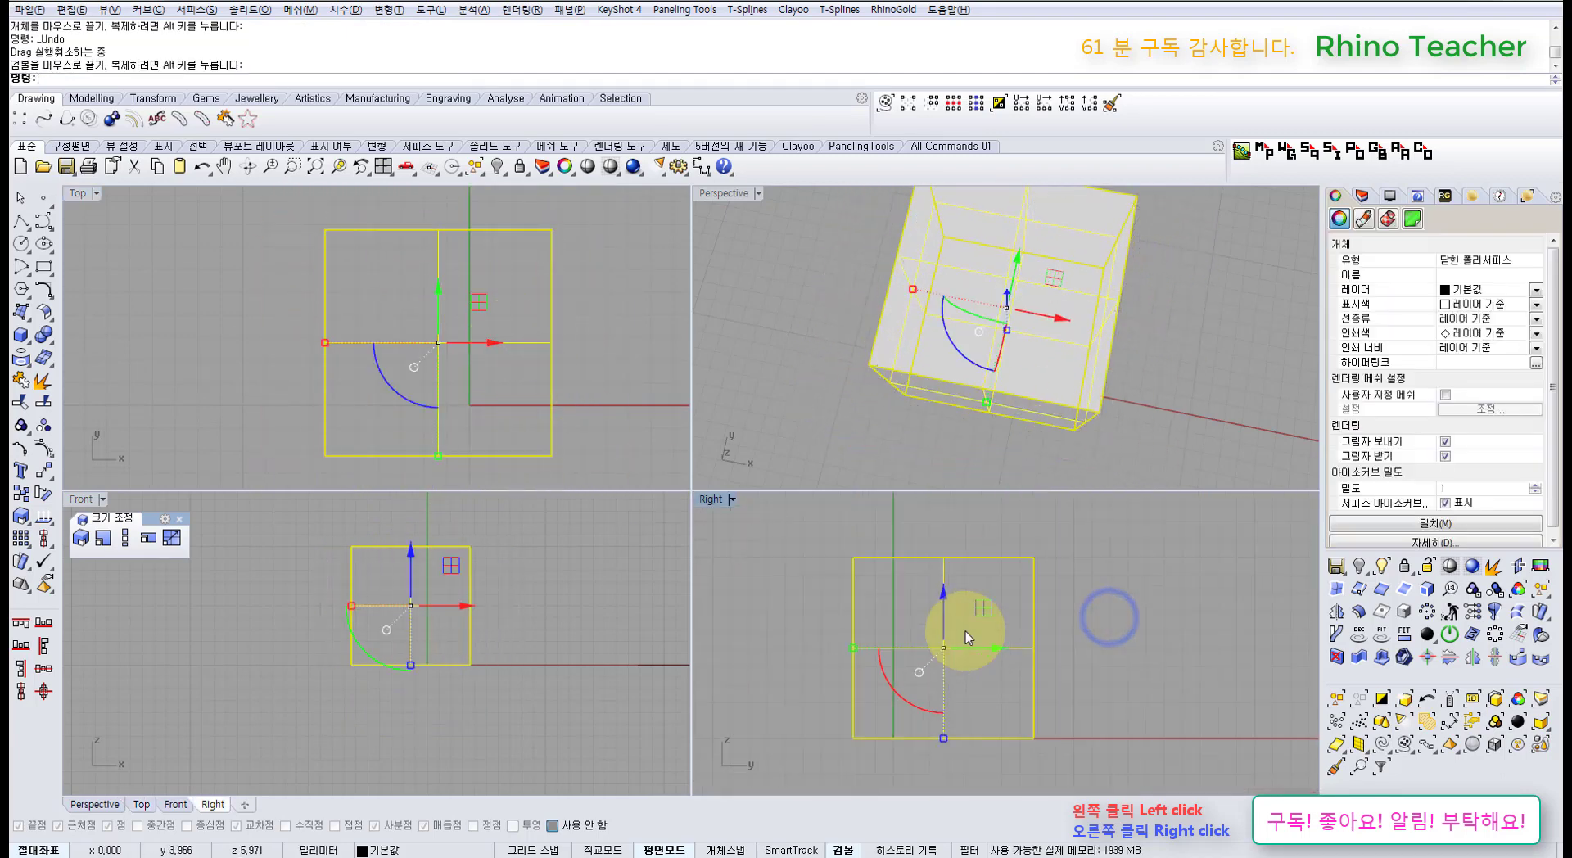
mouse_move(987, 608)
mouse_down()
mouse_move(931, 650)
mouse_move(1040, 573)
mouse_move(927, 644)
mouse_move(1019, 632)
mouse_move(874, 634)
mouse_move(966, 562)
mouse_move(940, 701)
mouse_move(860, 573)
mouse_move(1007, 639)
mouse_move(892, 635)
mouse_move(1009, 593)
mouse_move(941, 661)
mouse_move(931, 614)
mouse_move(982, 656)
mouse_move(905, 577)
mouse_move(983, 647)
mouse_move(871, 611)
mouse_move(958, 595)
mouse_move(966, 669)
mouse_move(871, 618)
mouse_move(991, 595)
mouse_move(973, 635)
mouse_up()
- Align the box concentrically to 0 in the Top view, and align its bottom edge to 0 in the same view
click(1049, 295)
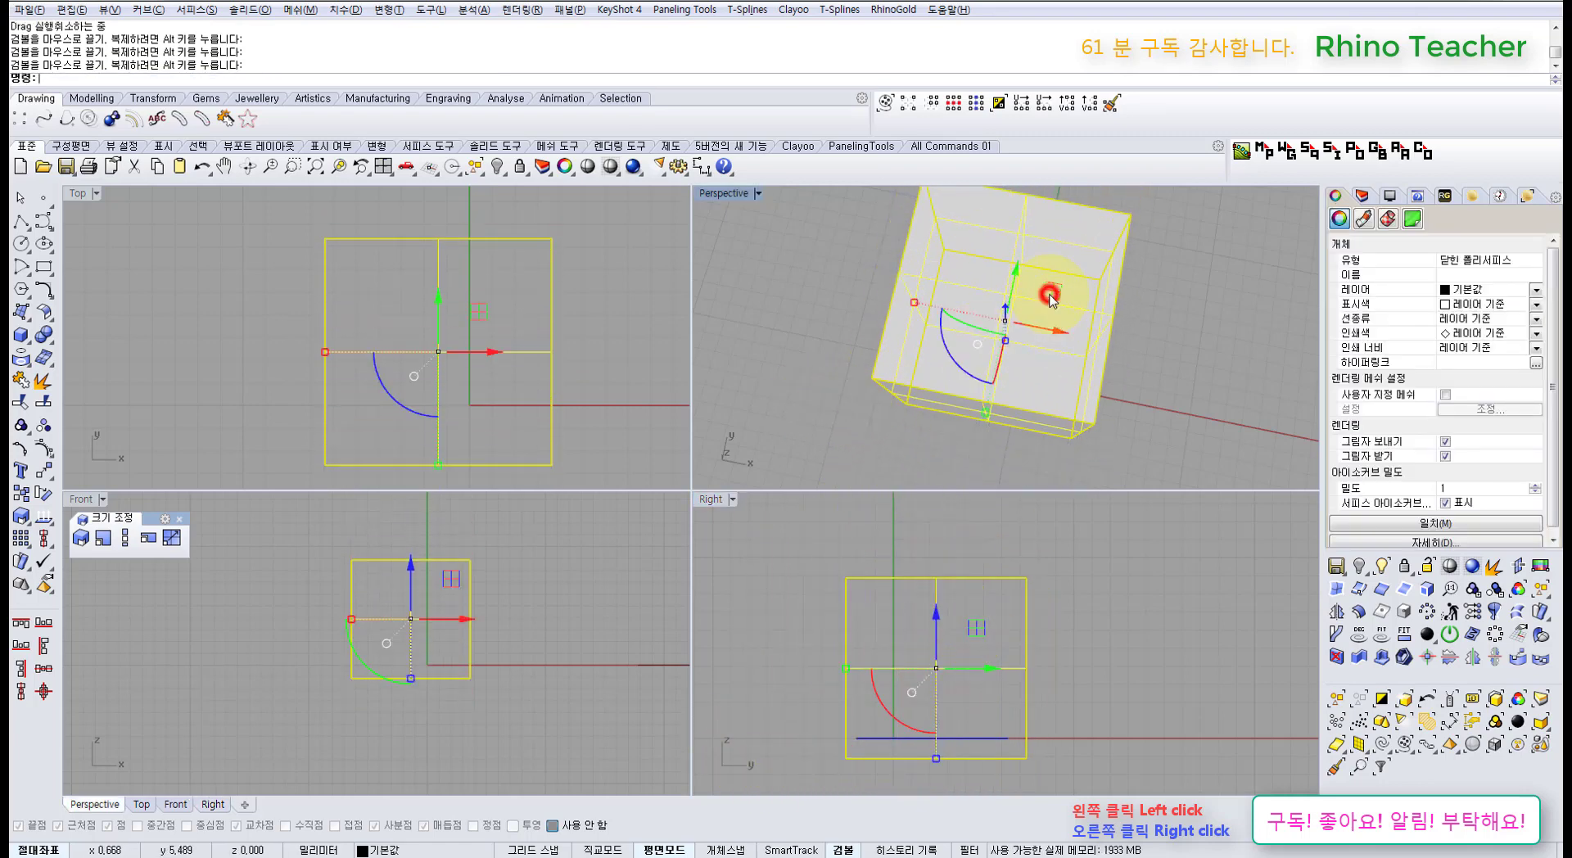
click(758, 339)
click(1015, 350)
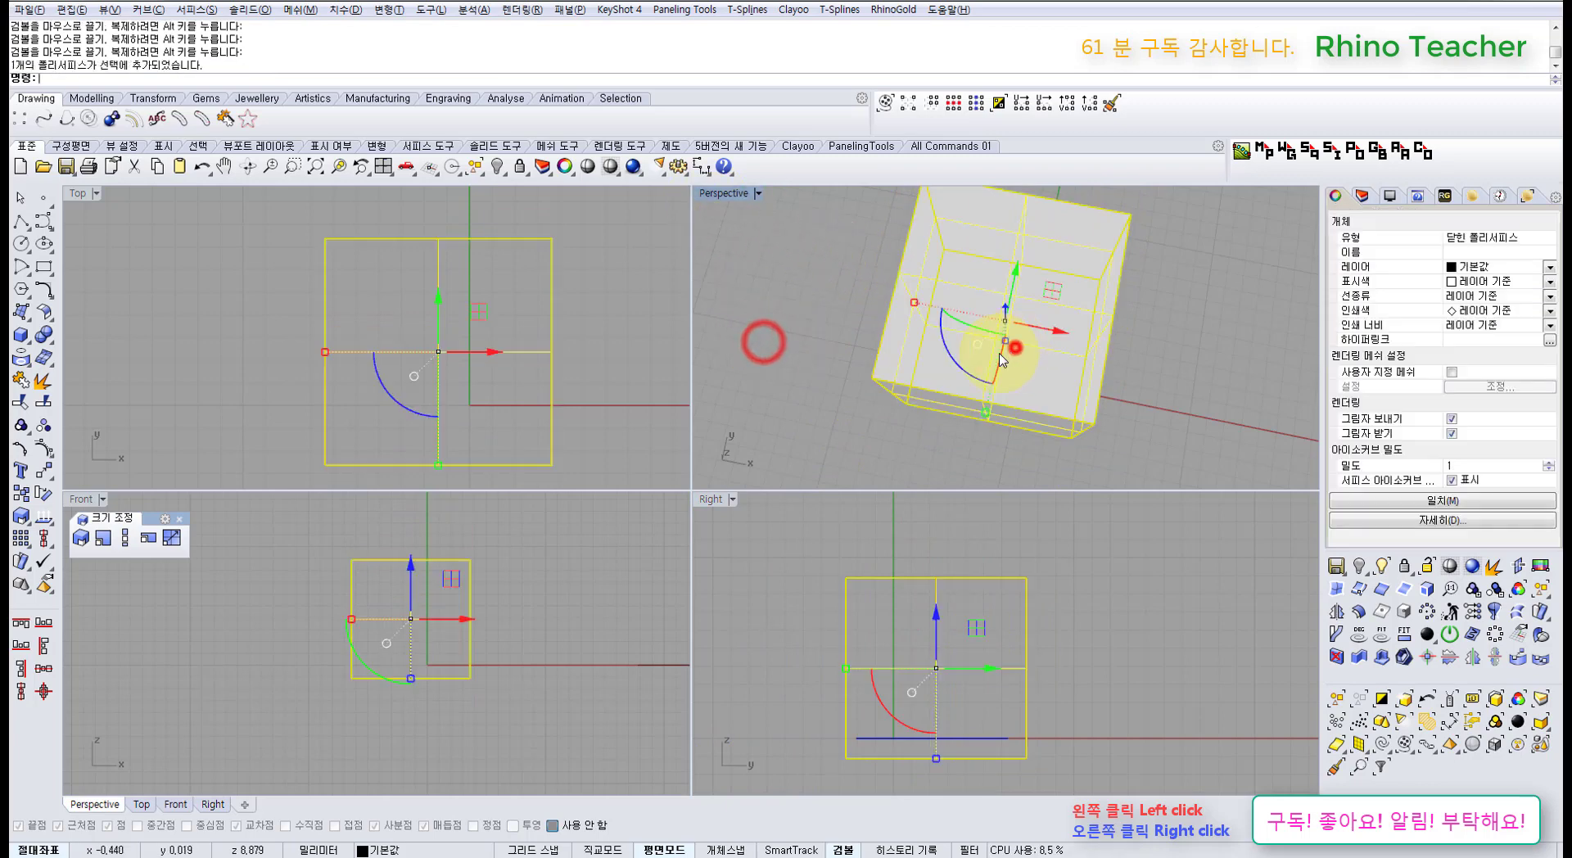
click(43, 692)
text(0)
key(Return)
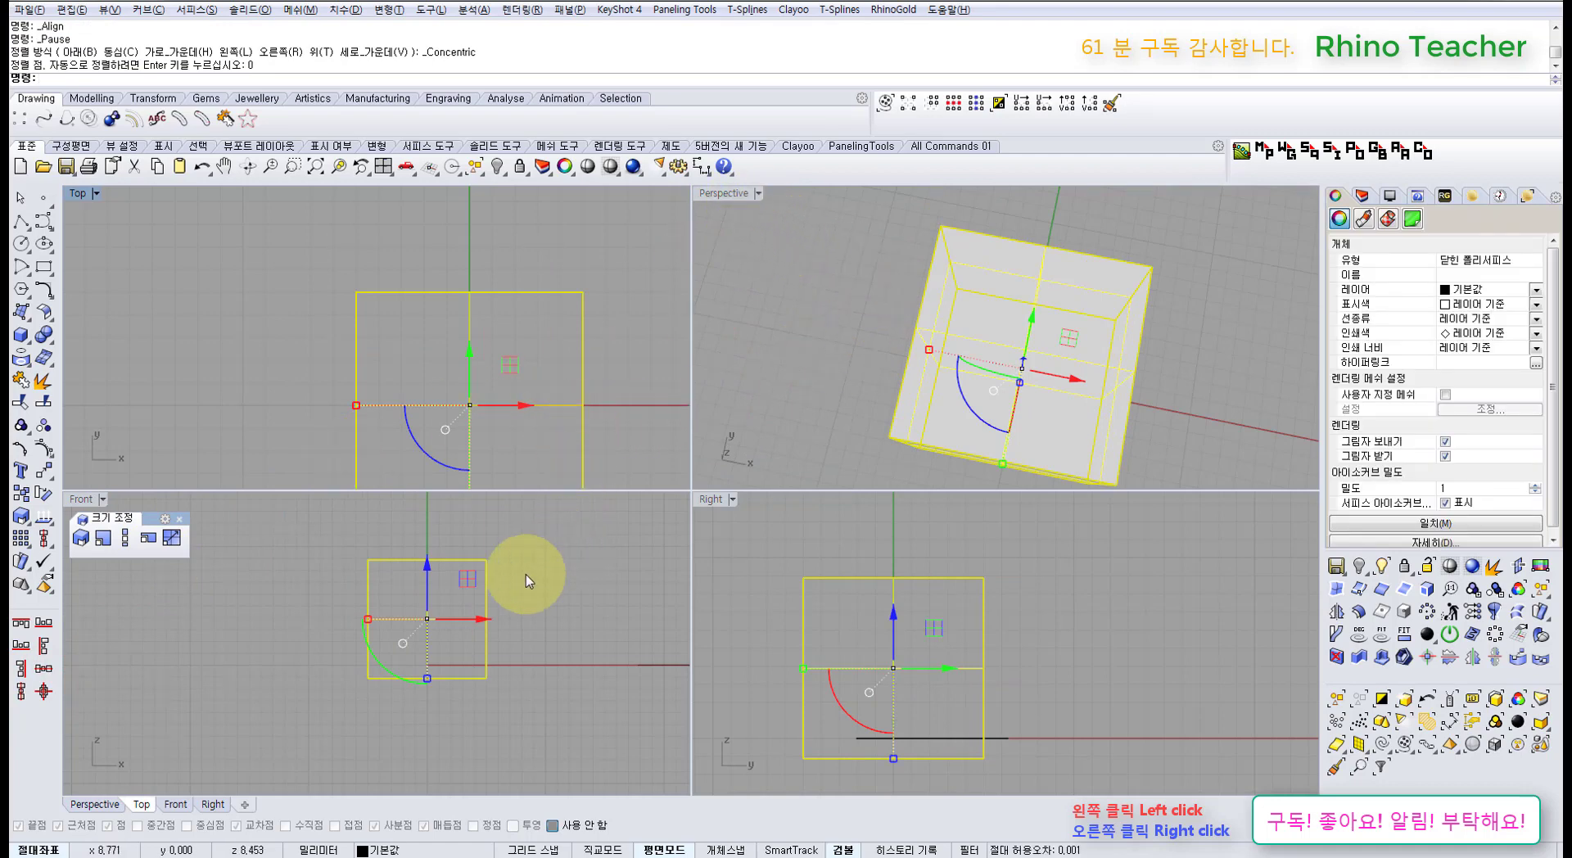
click(44, 624)
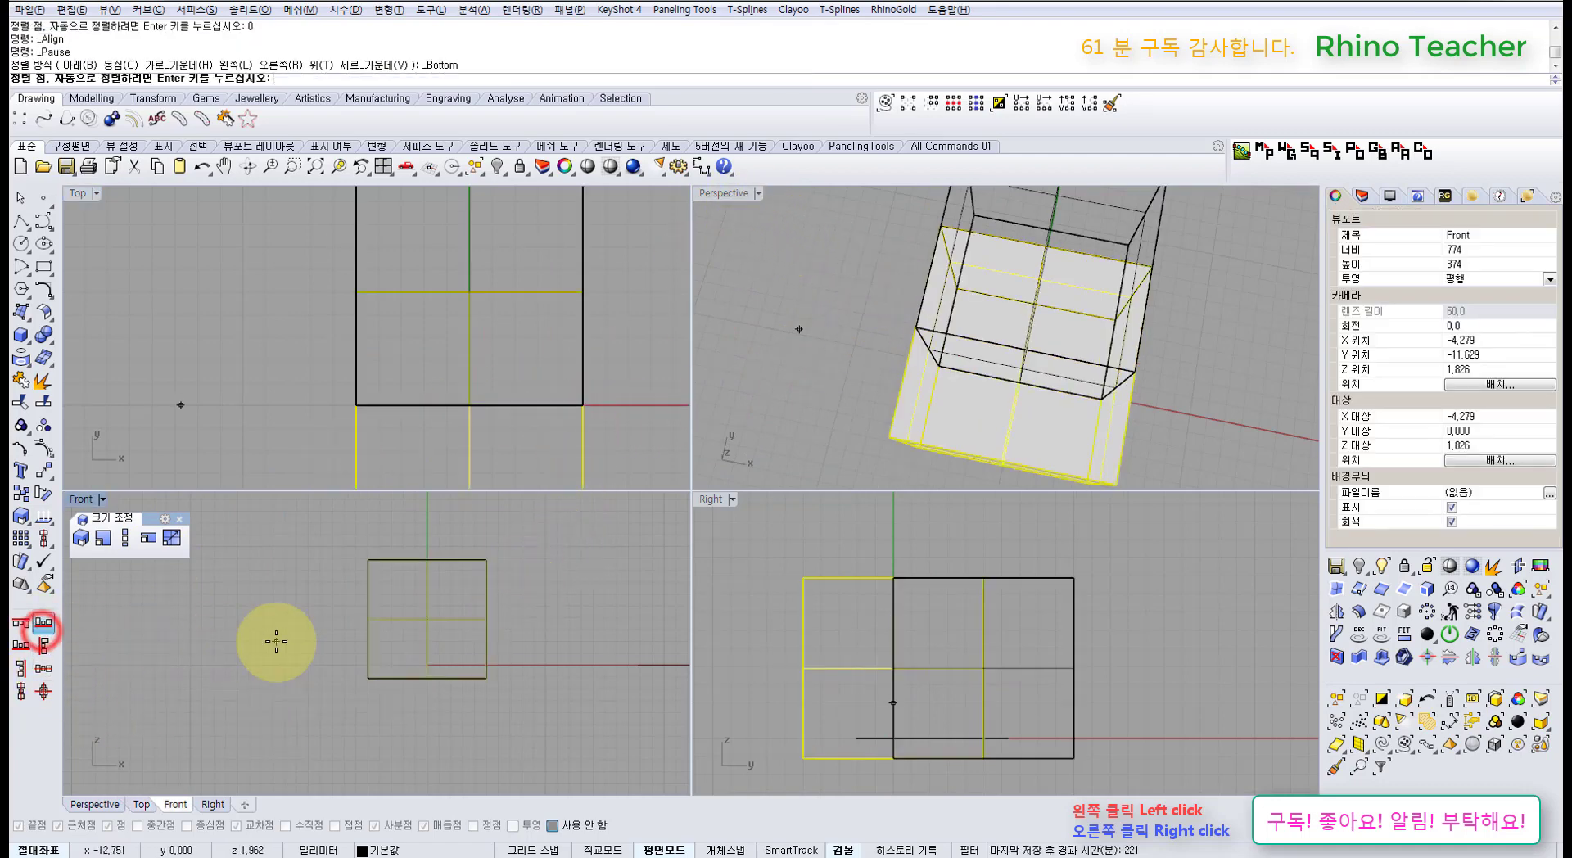
click(333, 704)
- Align the bottom of the box to 0 in the Front view and maximize the Perspective viewport
drag(484, 720, 309, 589)
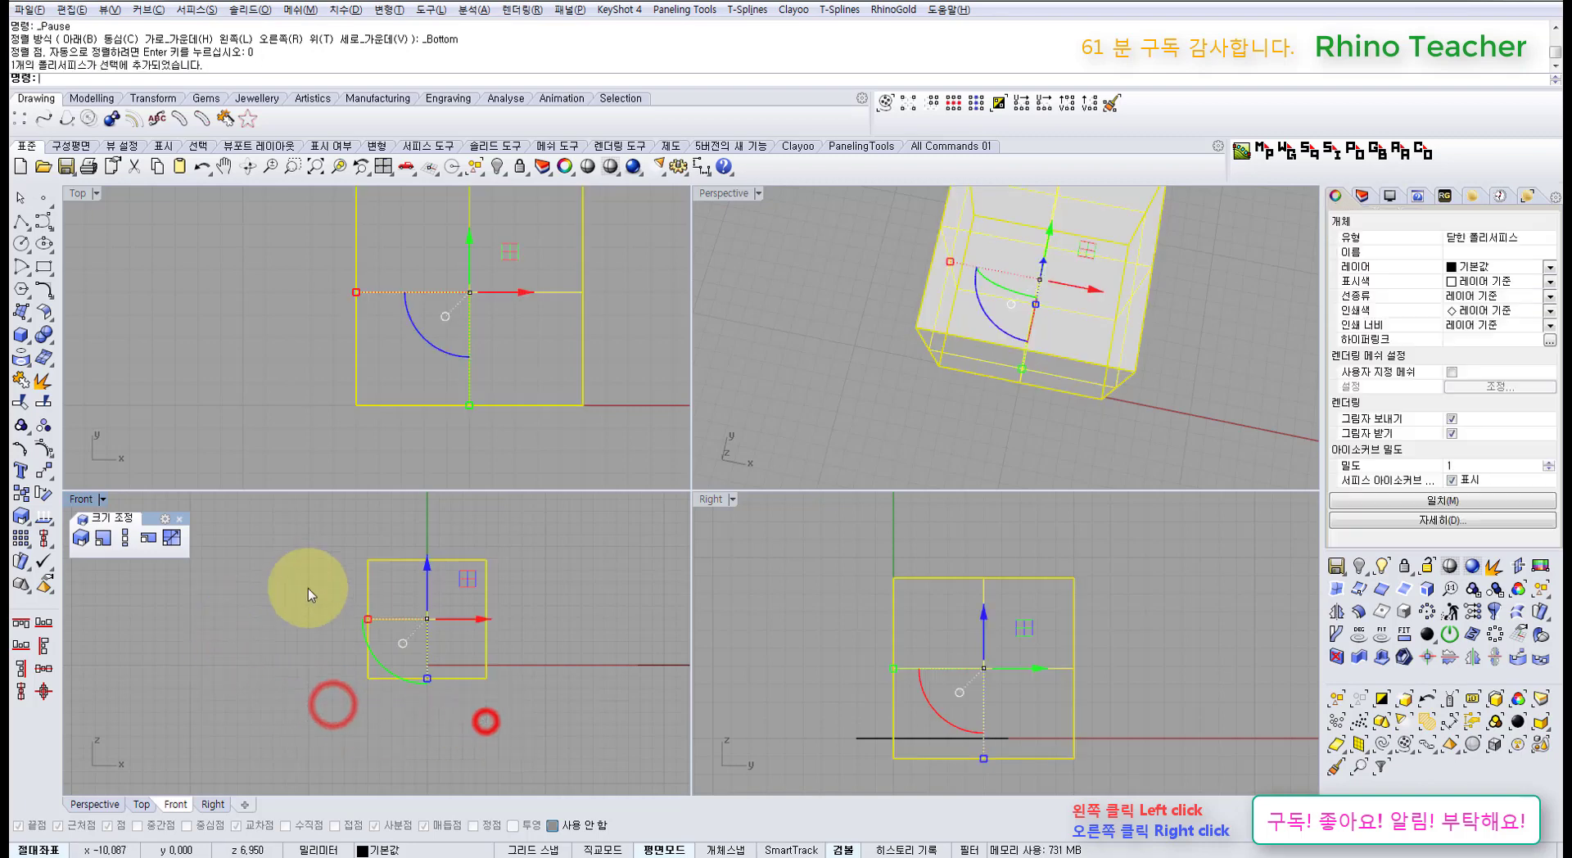
click(43, 624)
text(0)
key(Return)
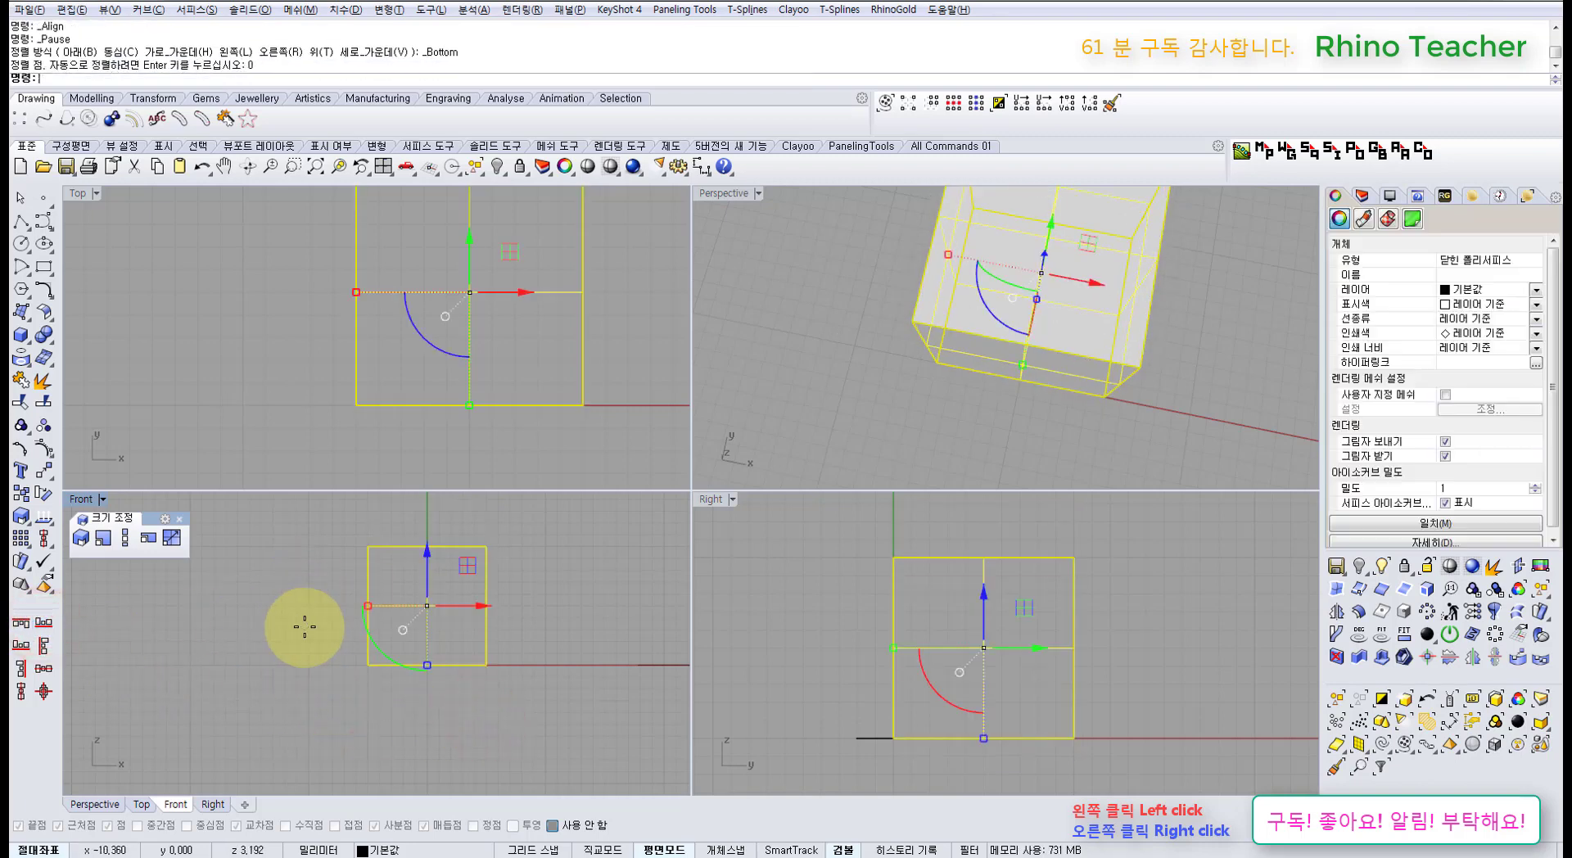
double_click(723, 196)
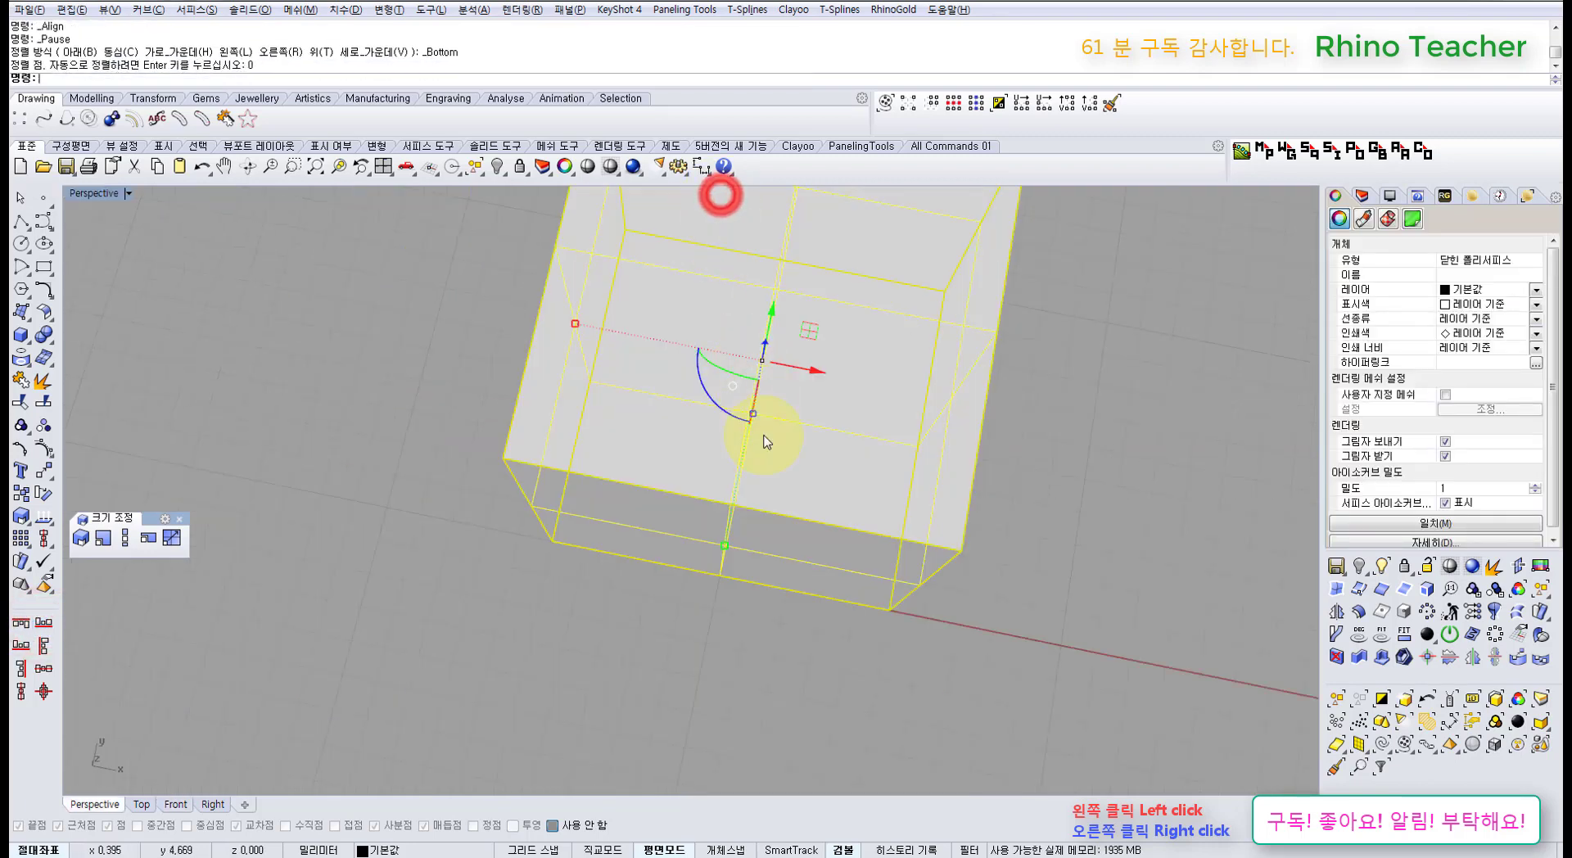
- Select the box in the Perspective view and stretch it along the X axis with the gumball's scale handle
right_drag(764, 428, 695, 360)
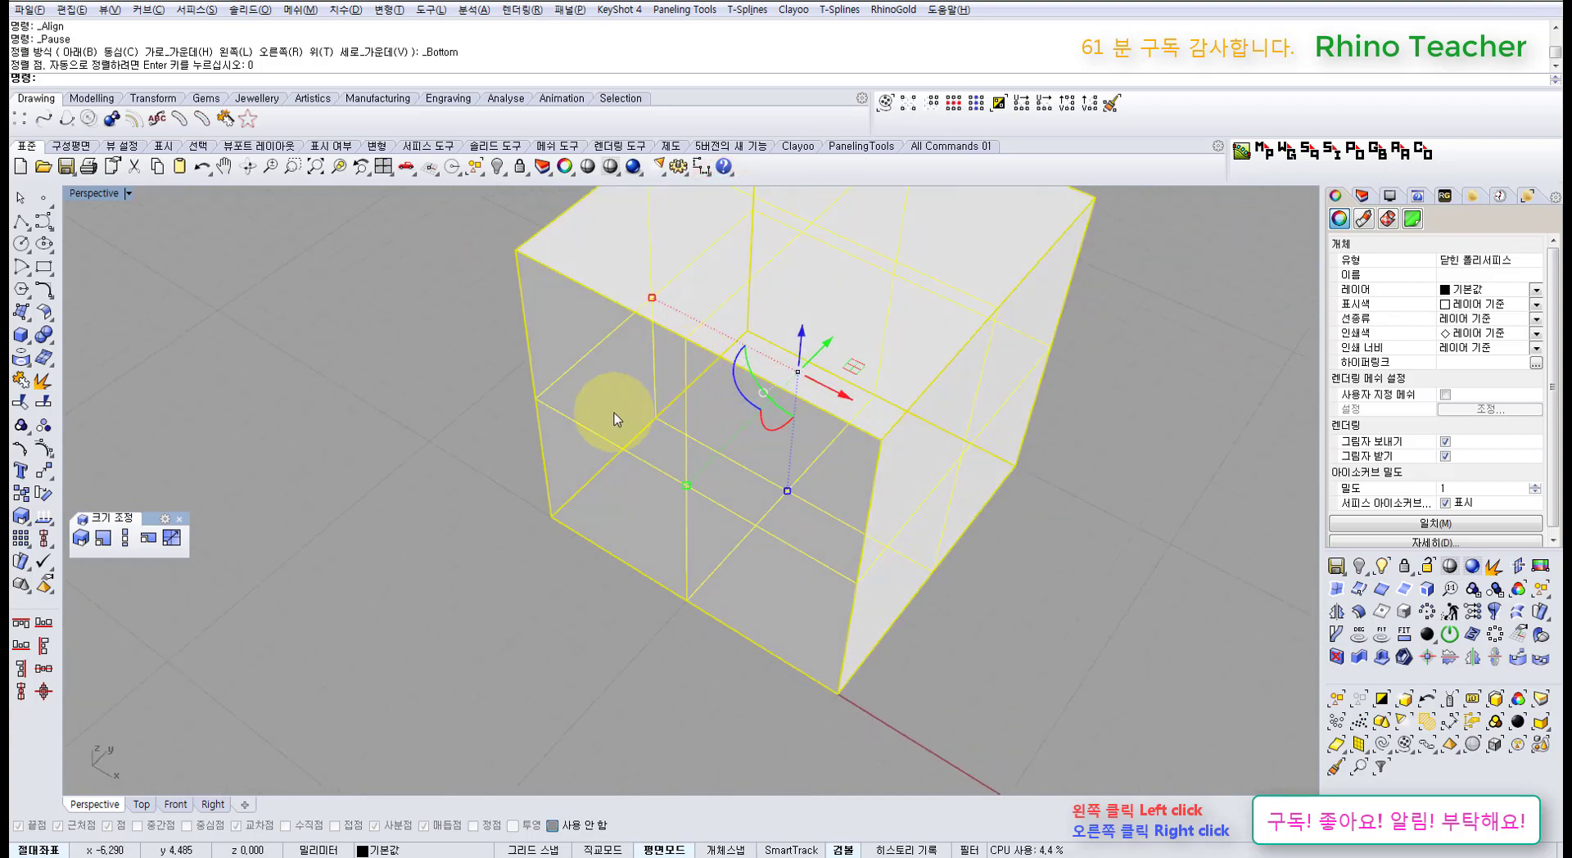
right_drag(614, 414, 741, 479)
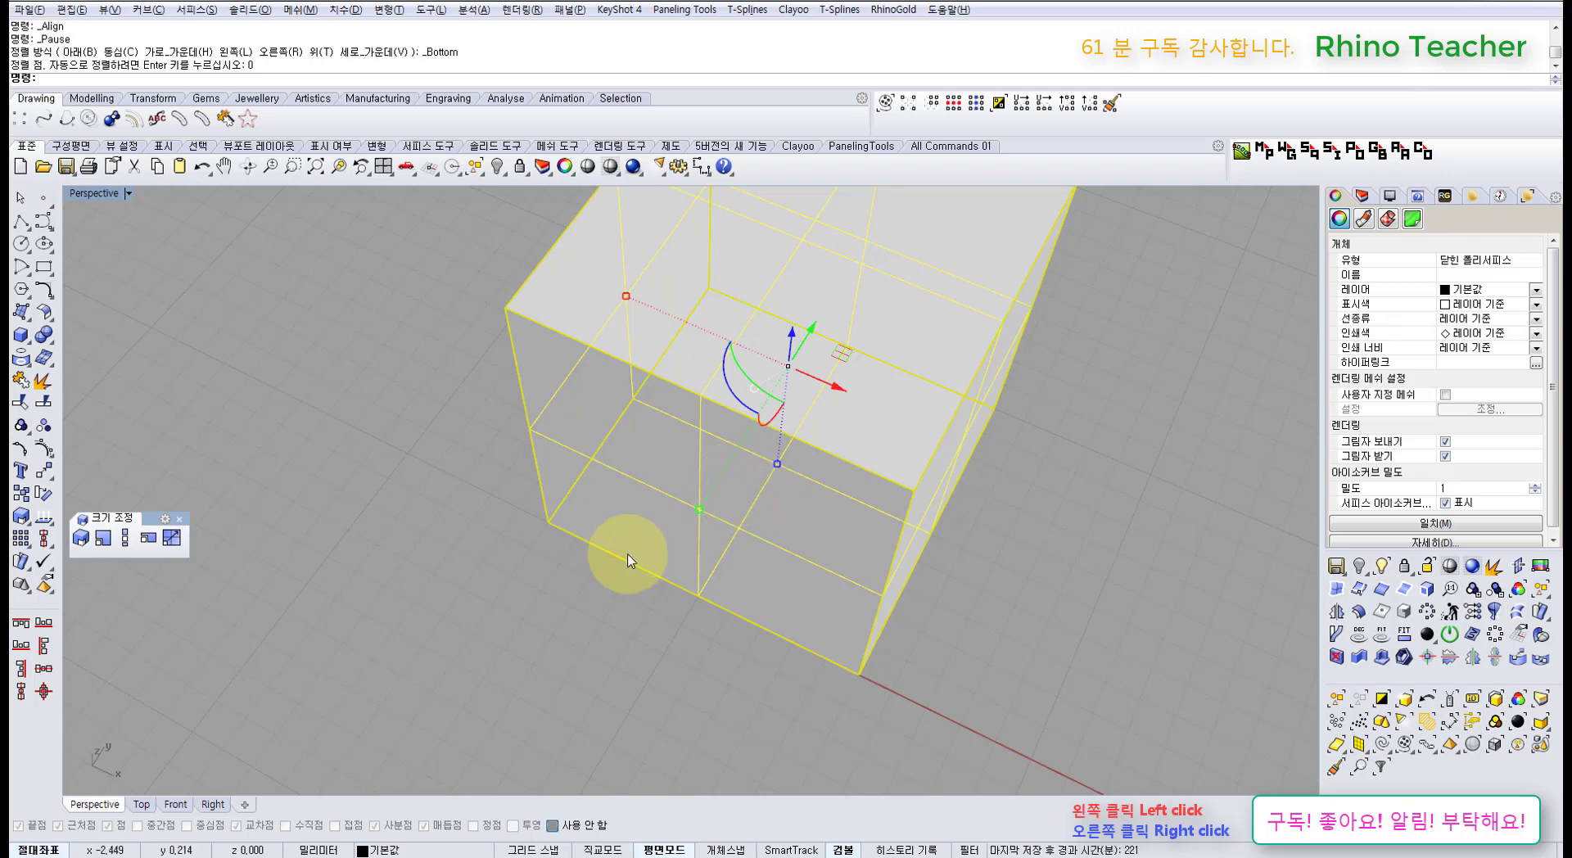
click(628, 648)
right_drag(726, 523, 579, 558)
click(608, 552)
right_drag(557, 473, 537, 417)
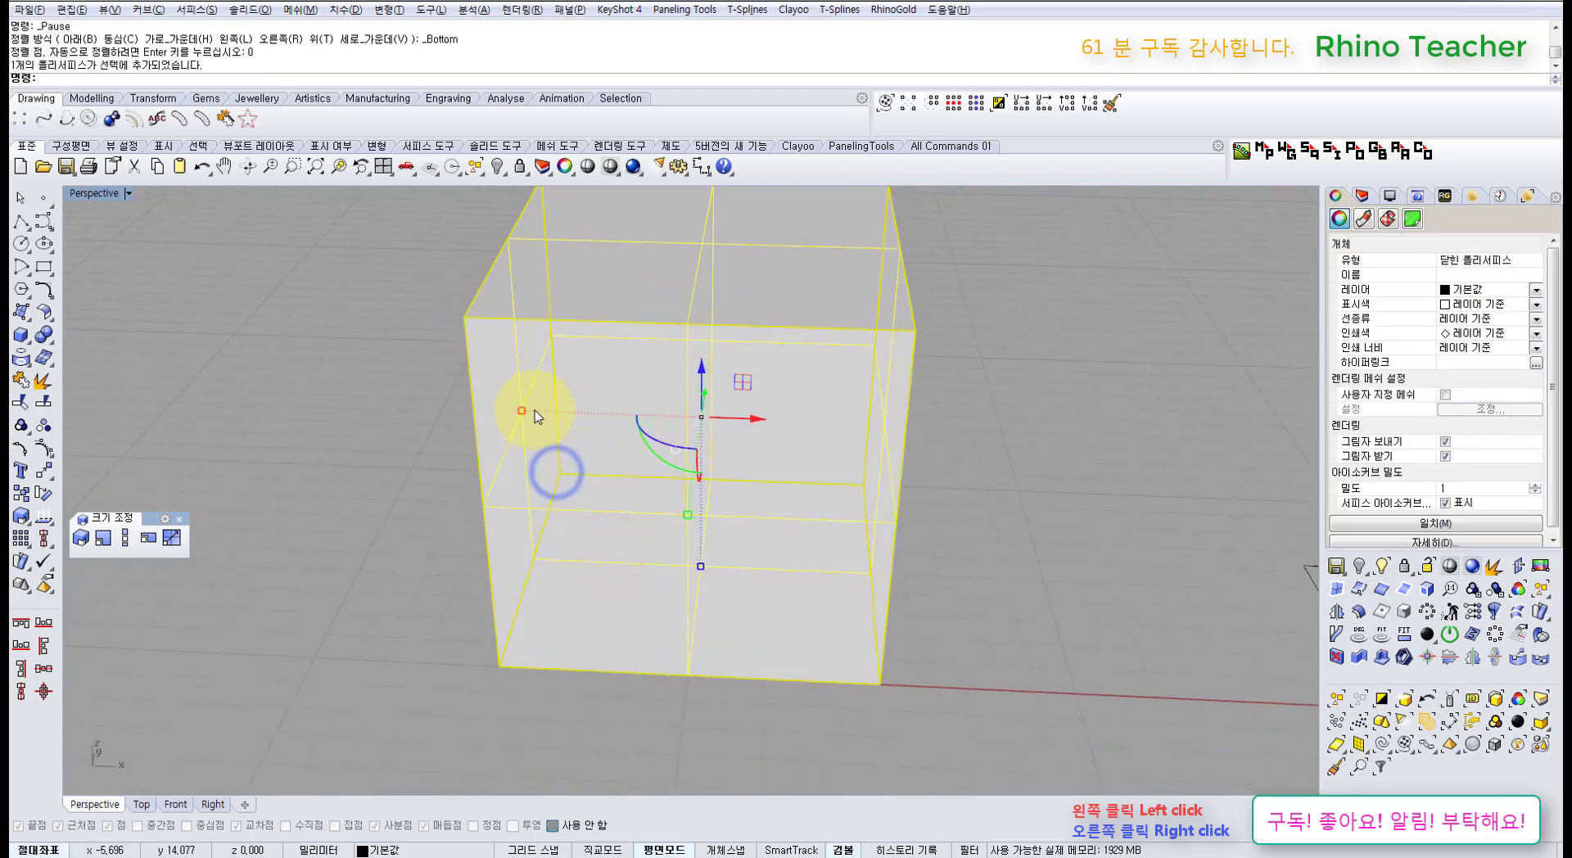
drag(521, 415, 395, 420)
drag(688, 532, 583, 511)
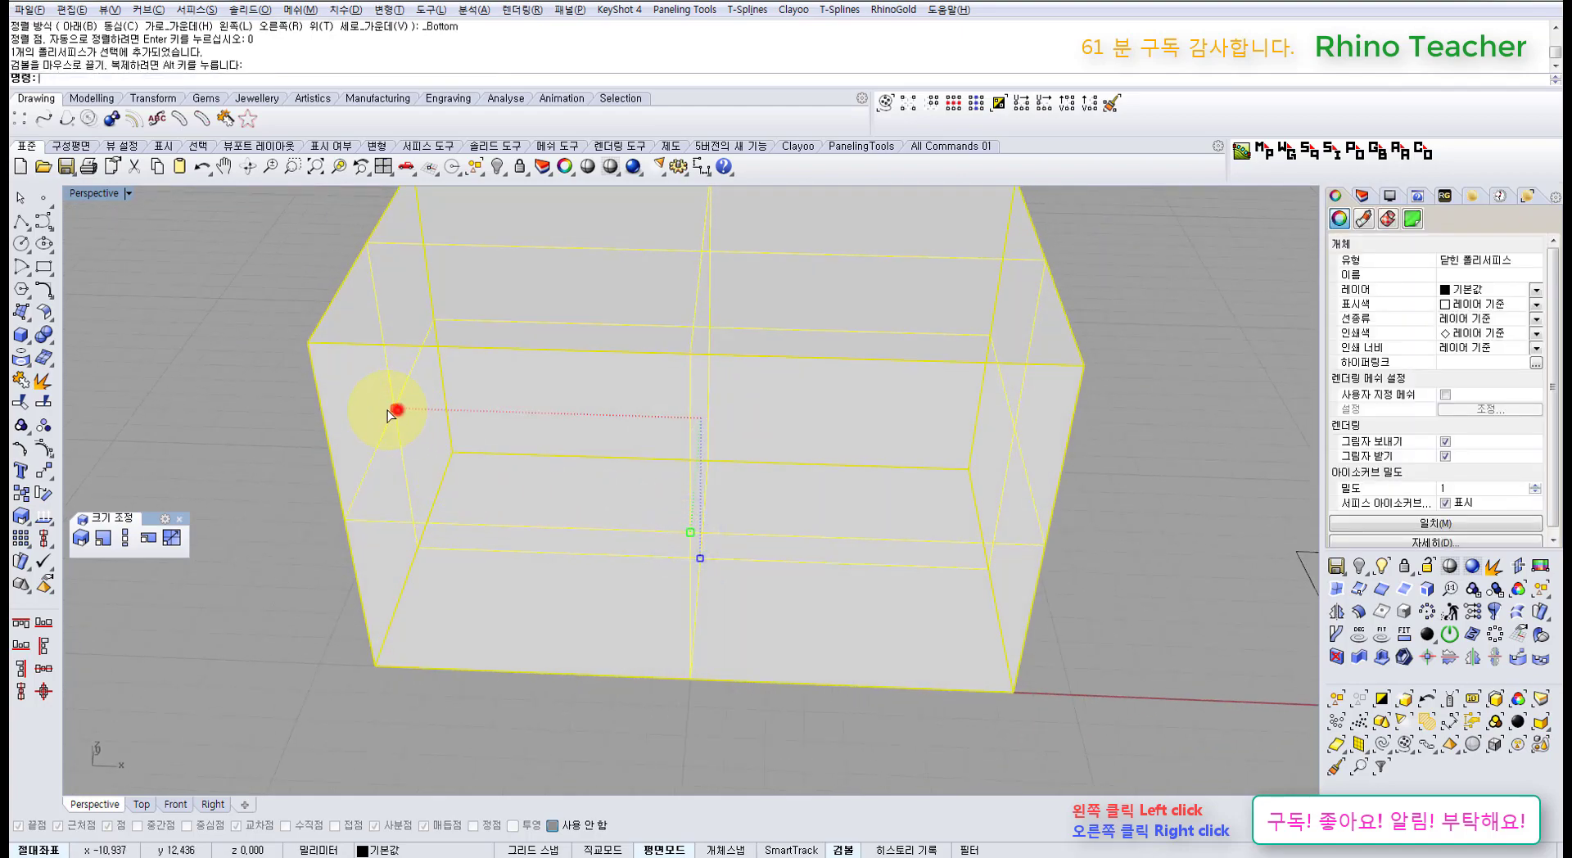
- Undo the last stretch and lengthen the box along the X axis again with the gumball's X scale handle
drag(390, 415, 299, 415)
key(ctrl+z)
drag(399, 416, 276, 407)
right_drag(313, 452, 364, 297)
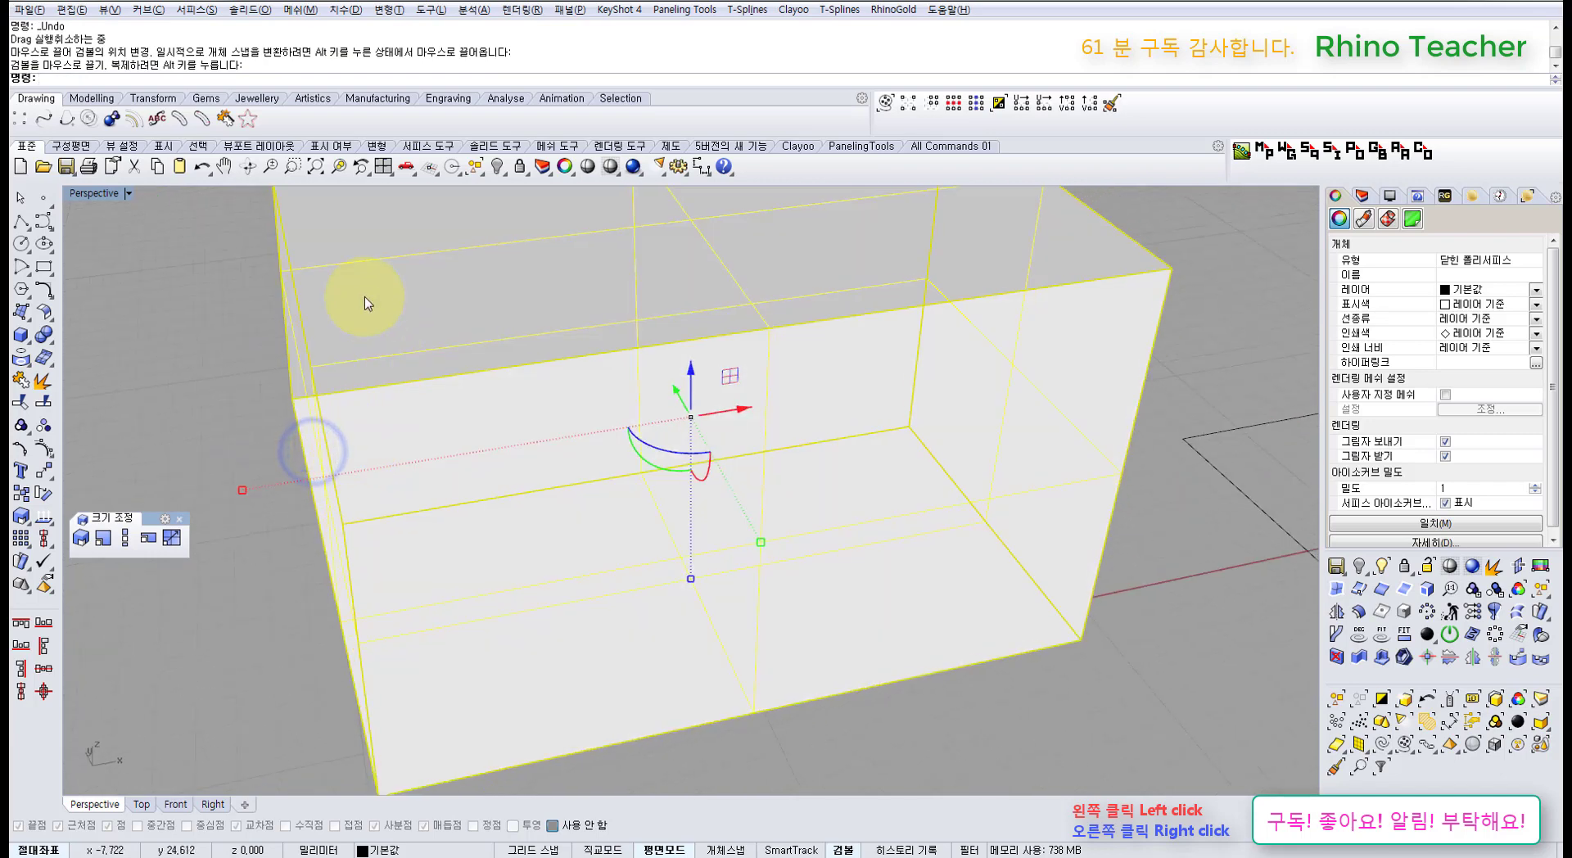
- Zoom all viewports to their extents, examine the stretched box in each view, and maximize the Perspective viewport
click(374, 171)
right_click(374, 171)
click(479, 444)
right_drag(319, 411, 412, 457)
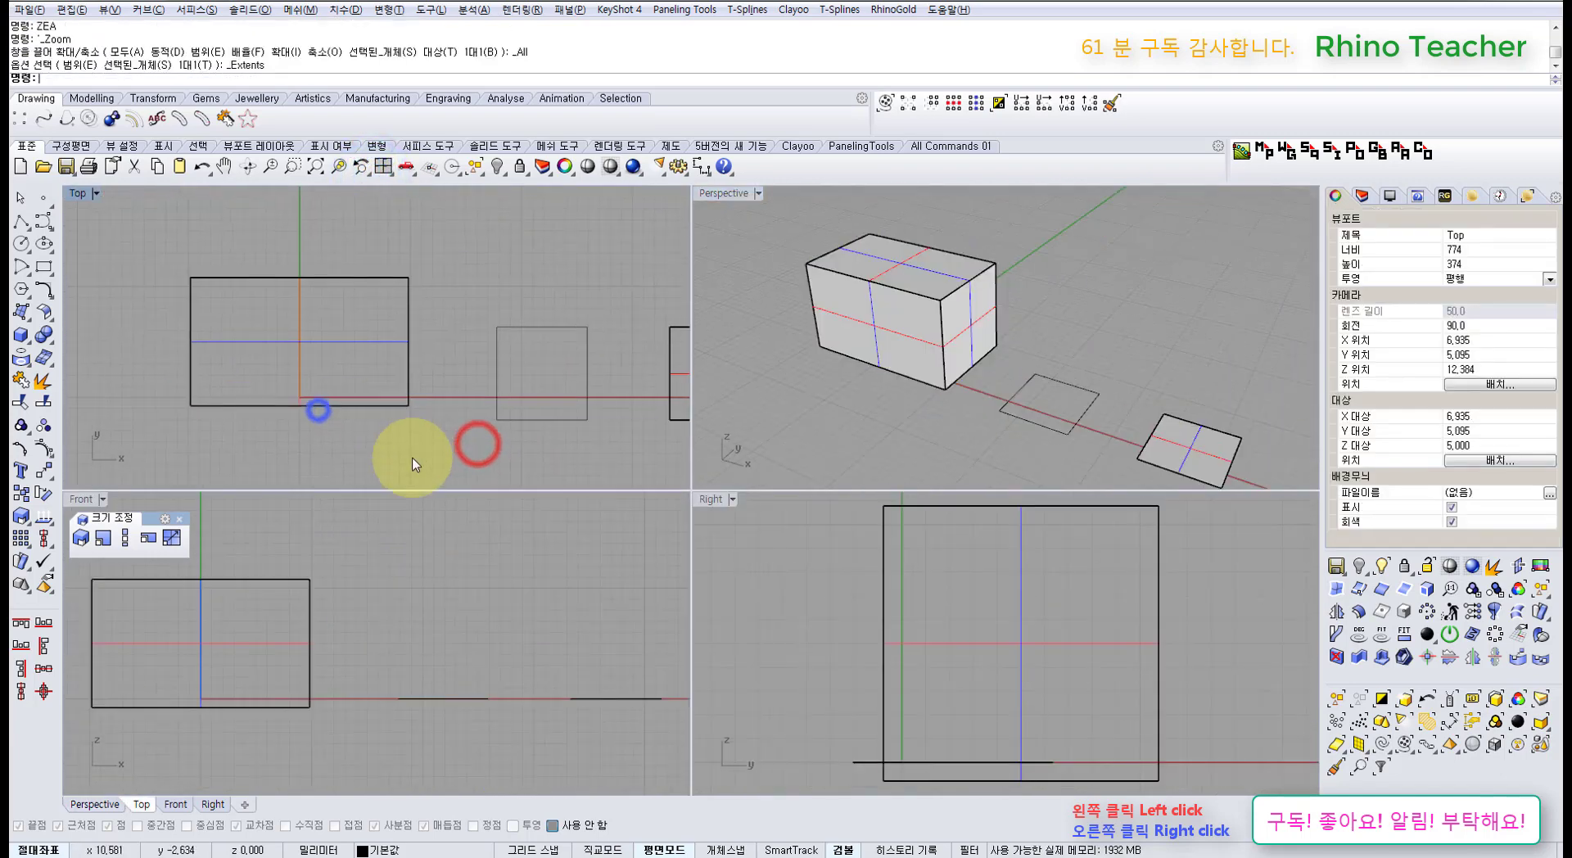
click(368, 407)
middle_click(328, 385)
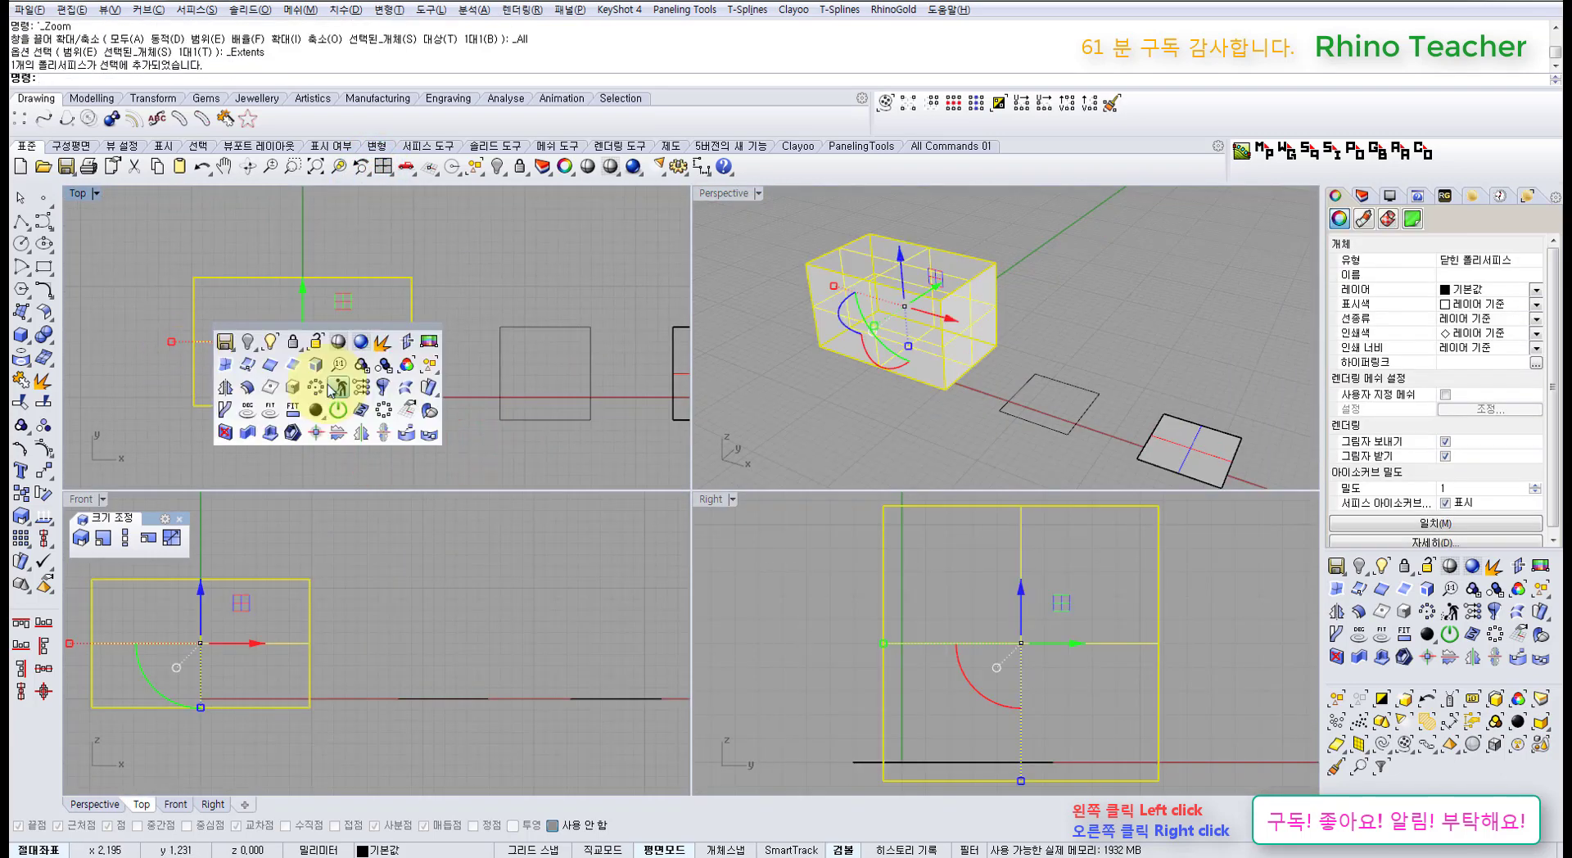
click(403, 254)
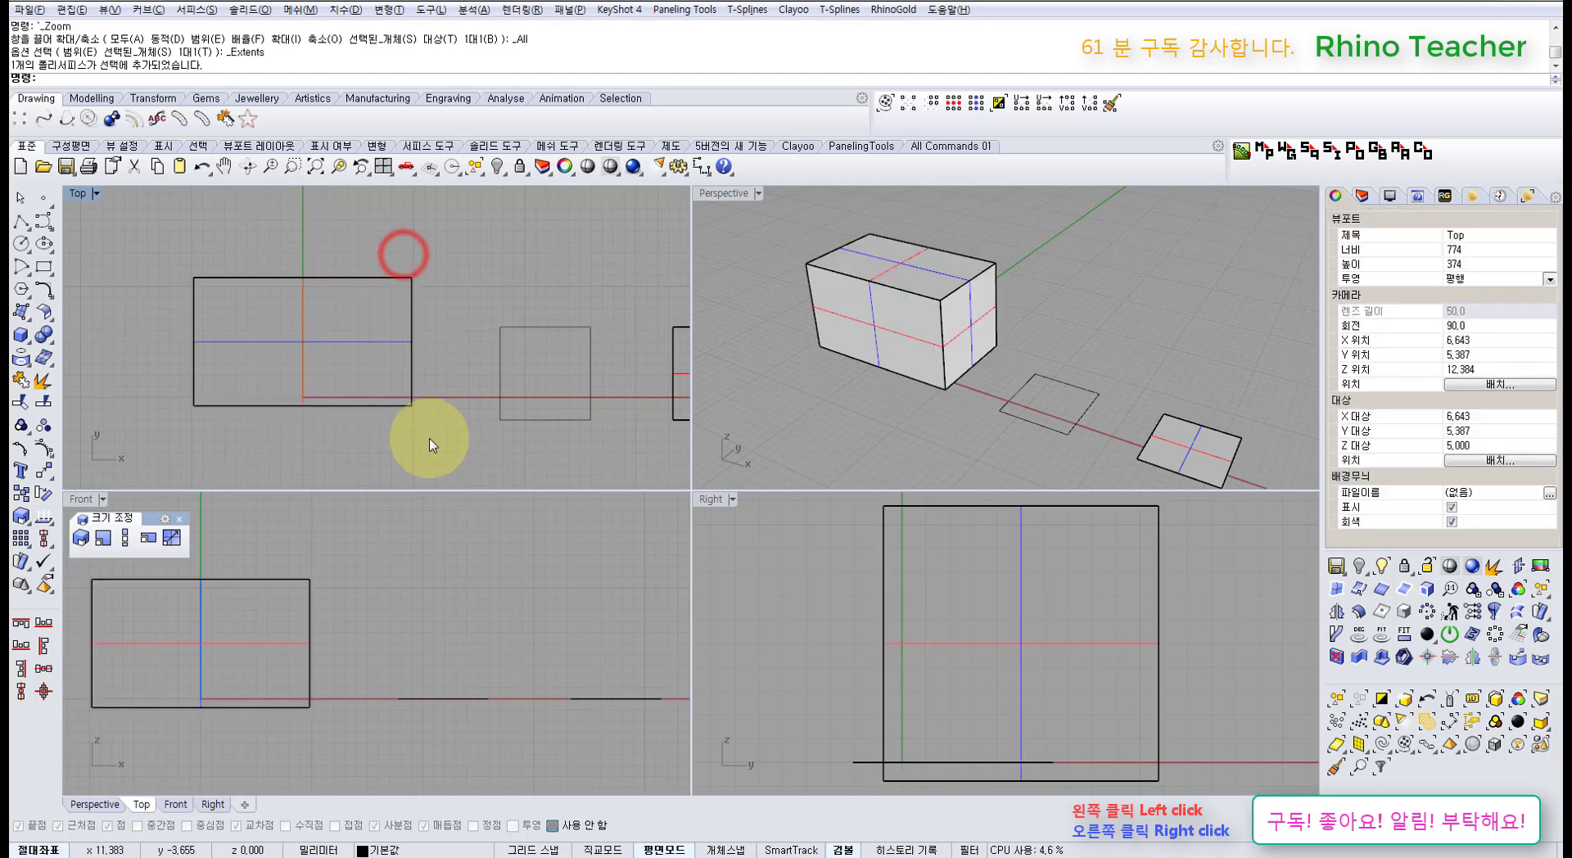
double_click(726, 195)
right_drag(674, 386, 714, 547)
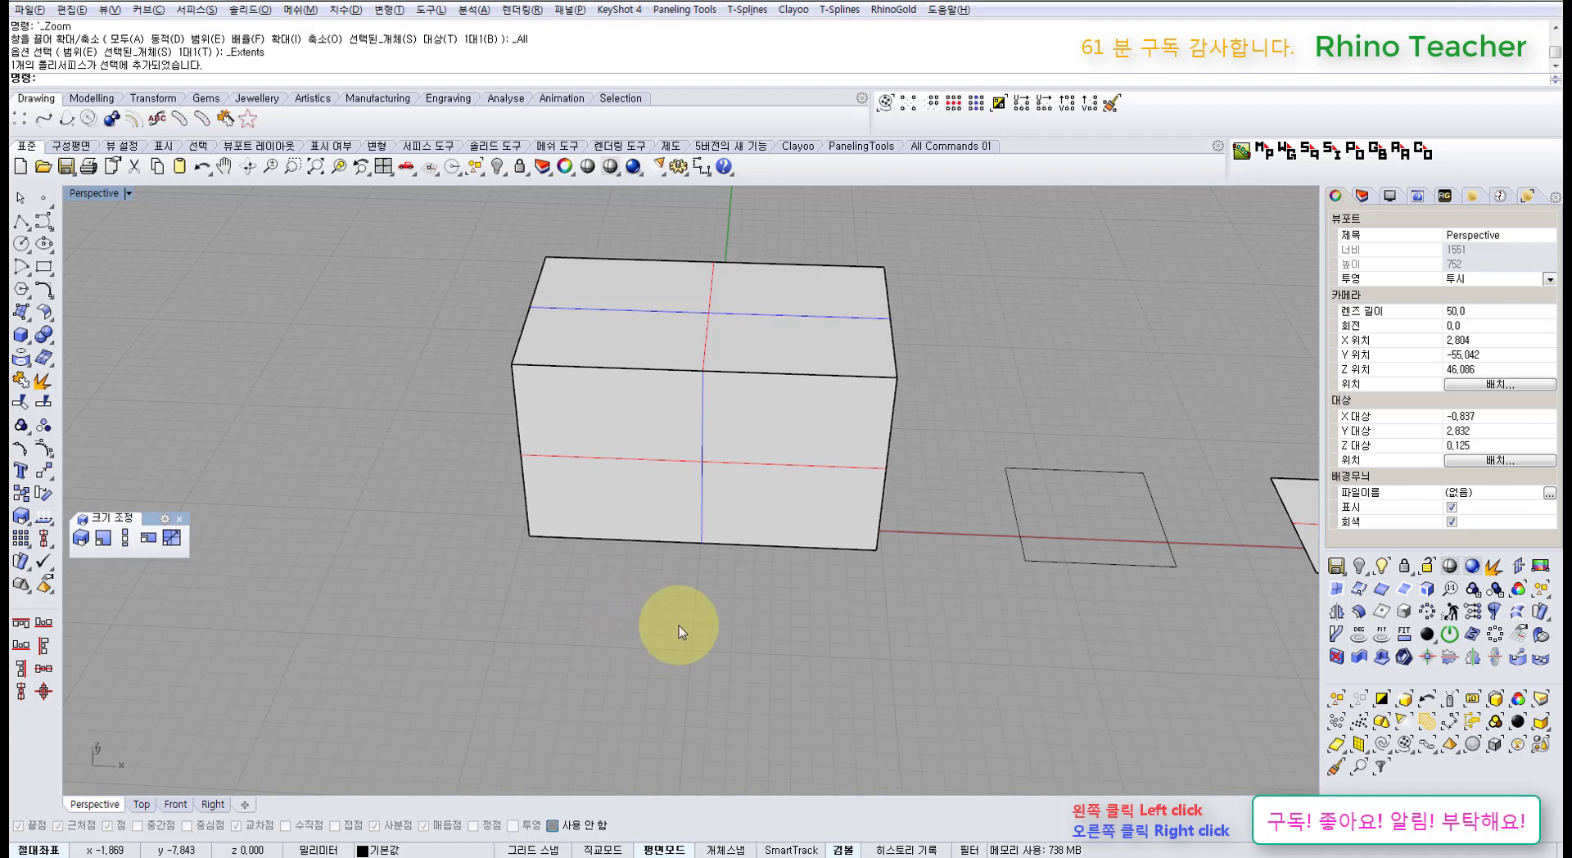
- Scale the box along the X axis by a factor of 2 with the gumball's scale handle and undo the scaling
drag(650, 562, 526, 428)
right_drag(551, 434, 507, 419)
click(501, 409)
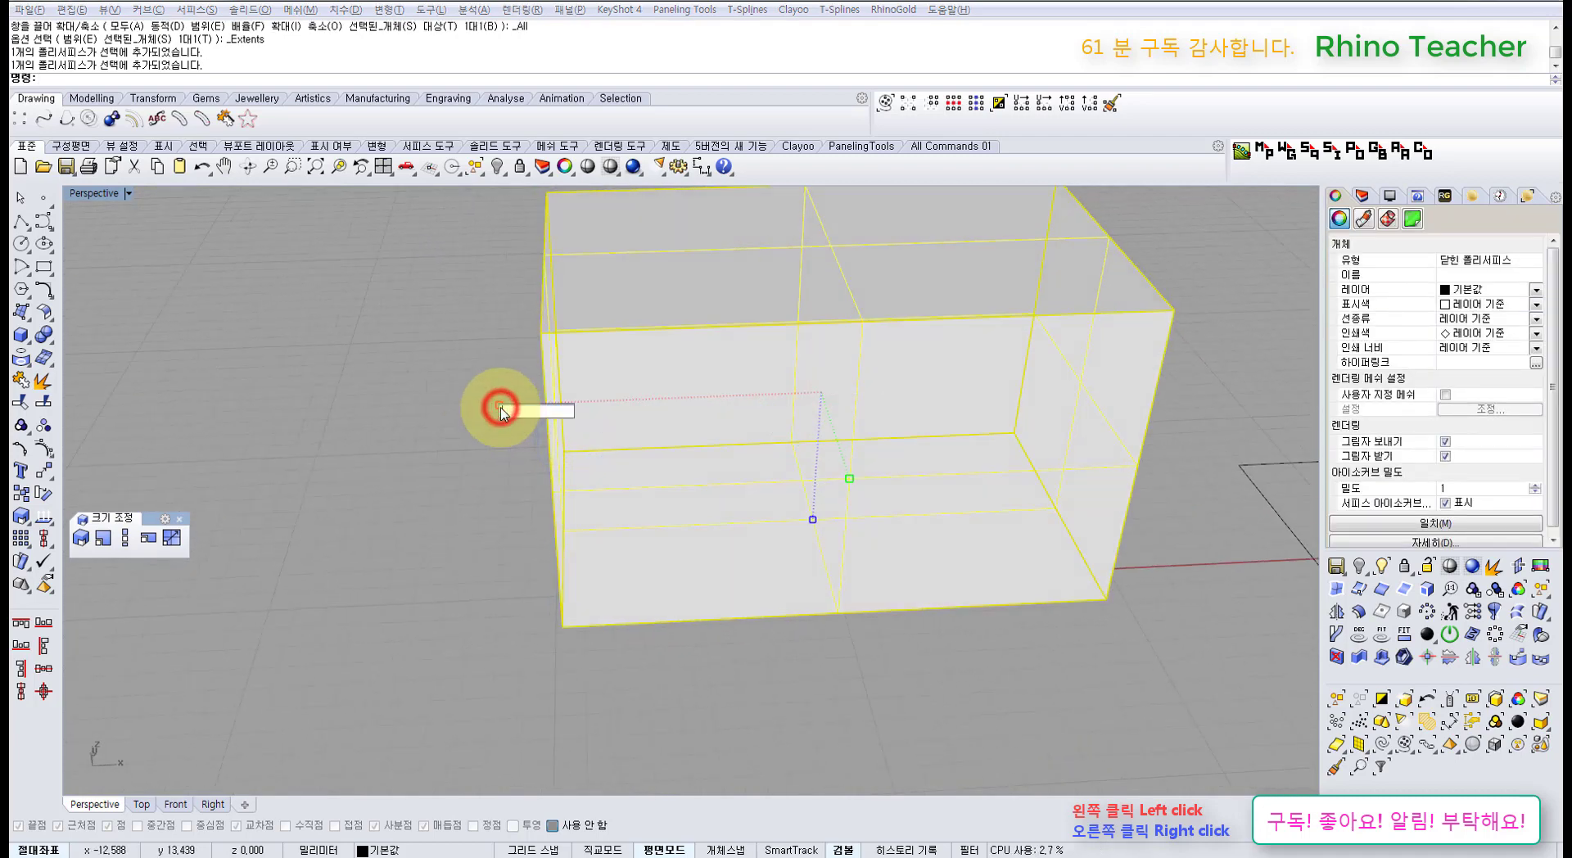
text(2)
key(Return)
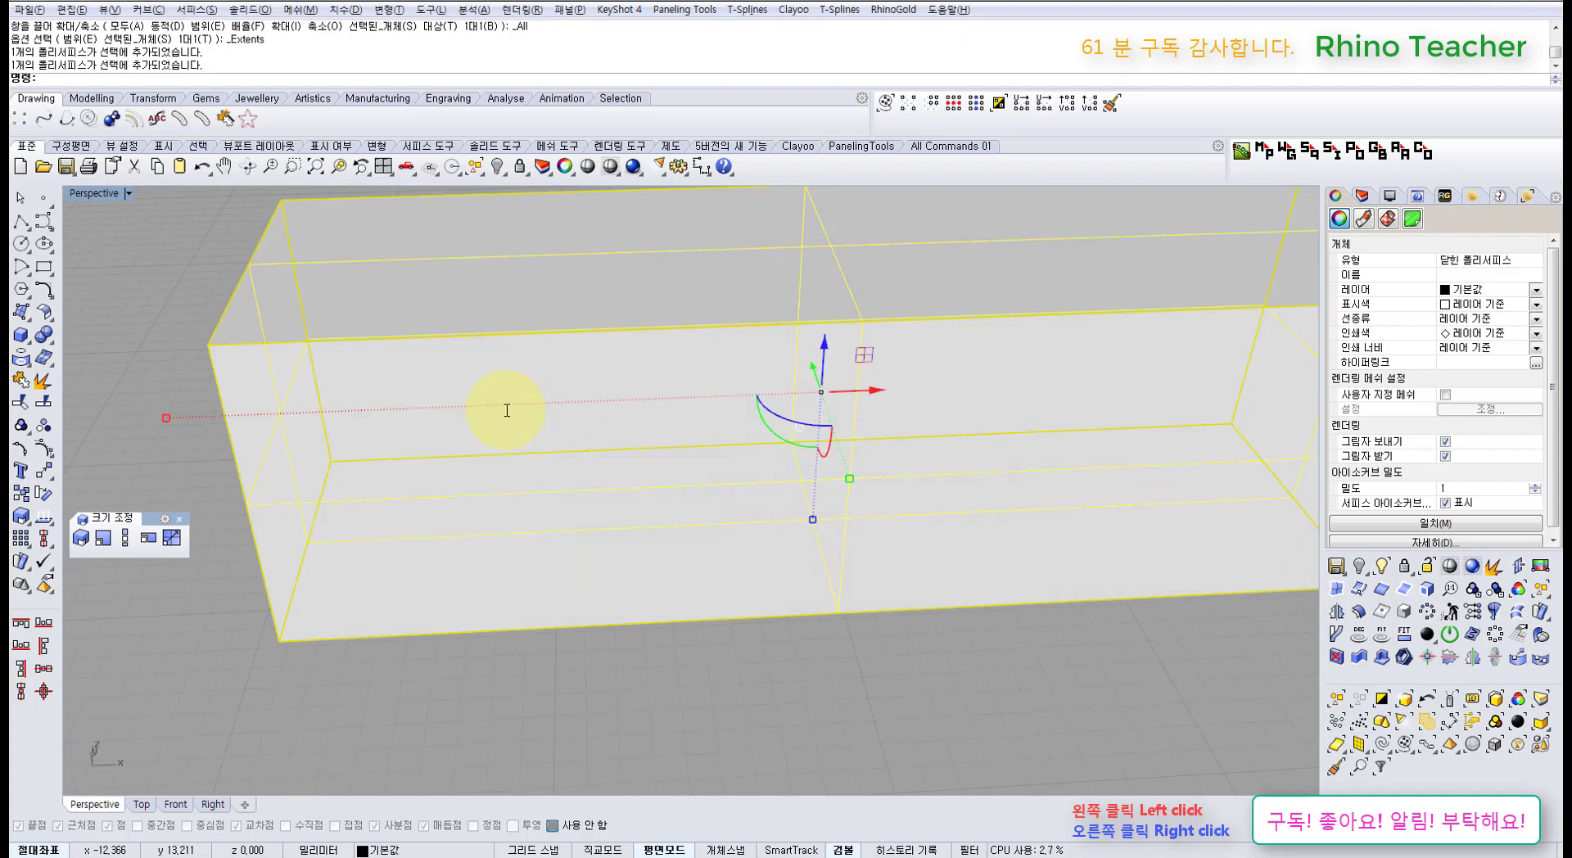
key(ctrl+z)
- Reposition the gumball's X and Z scale handles farther out from its origin without scaling the box
right_drag(628, 438, 545, 437)
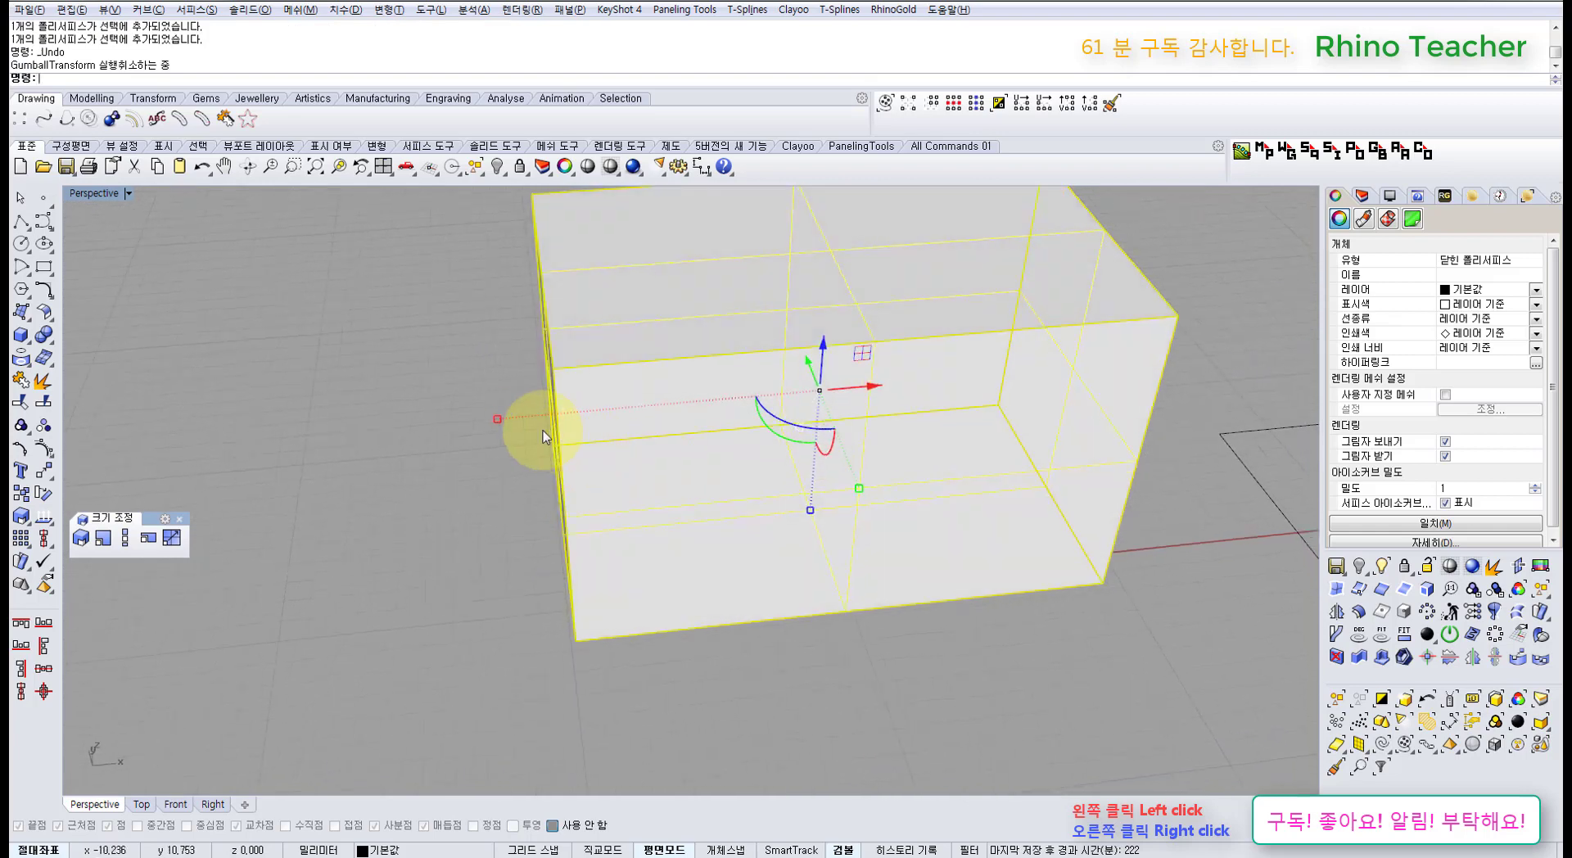
ctrl+drag(498, 420, 423, 428)
ctrl+drag(811, 515, 800, 613)
- Relocate the gumball's origin from the box's center to its lower front-left corner
right_drag(836, 471, 826, 431)
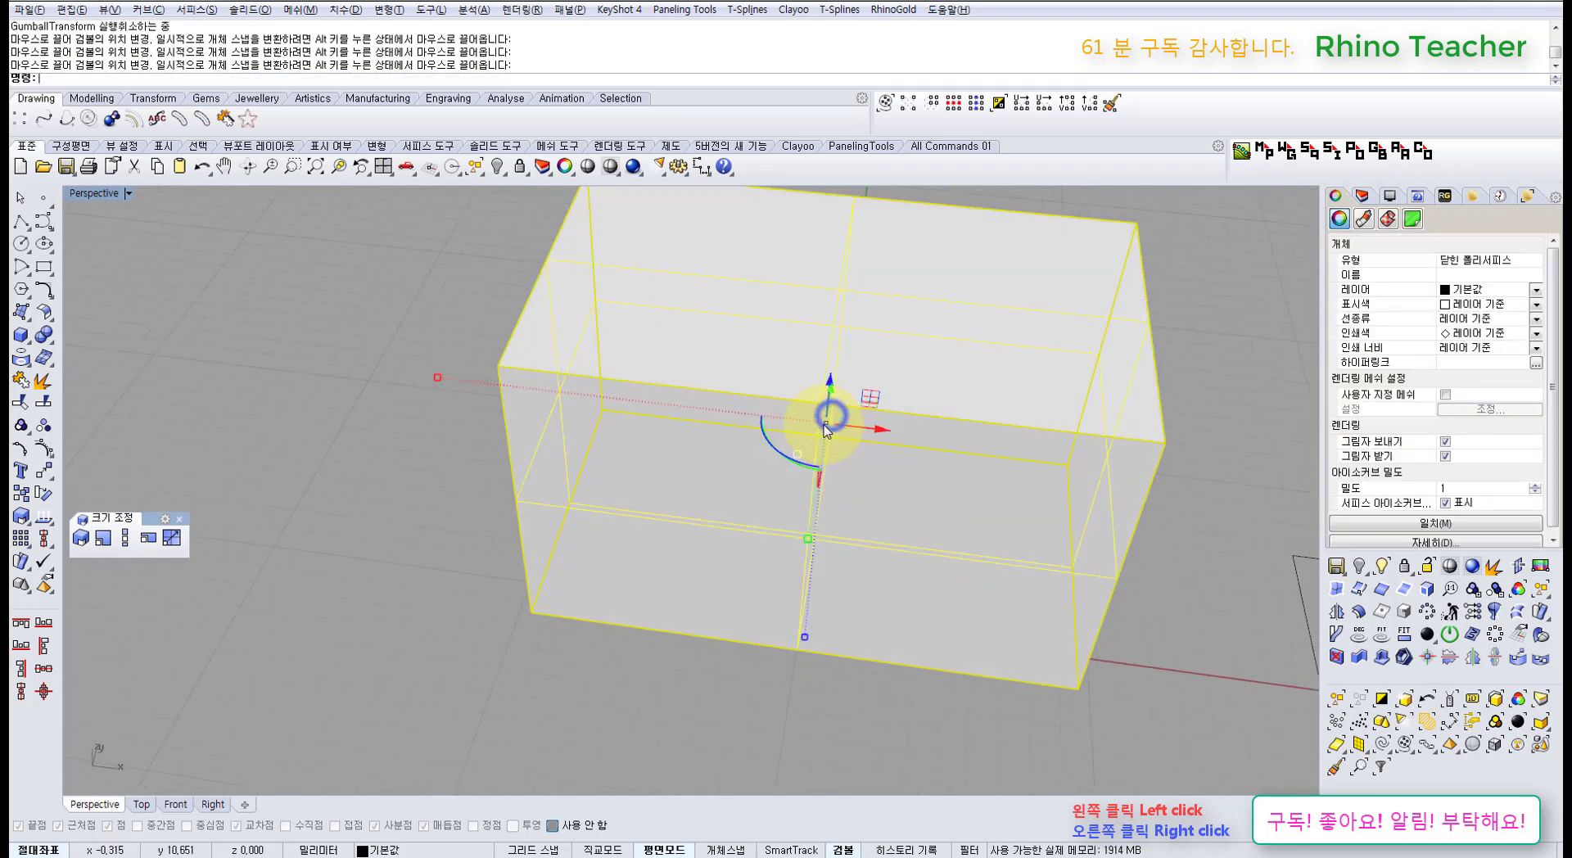
ctrl+drag(827, 422, 565, 514)
right_drag(591, 501, 679, 540)
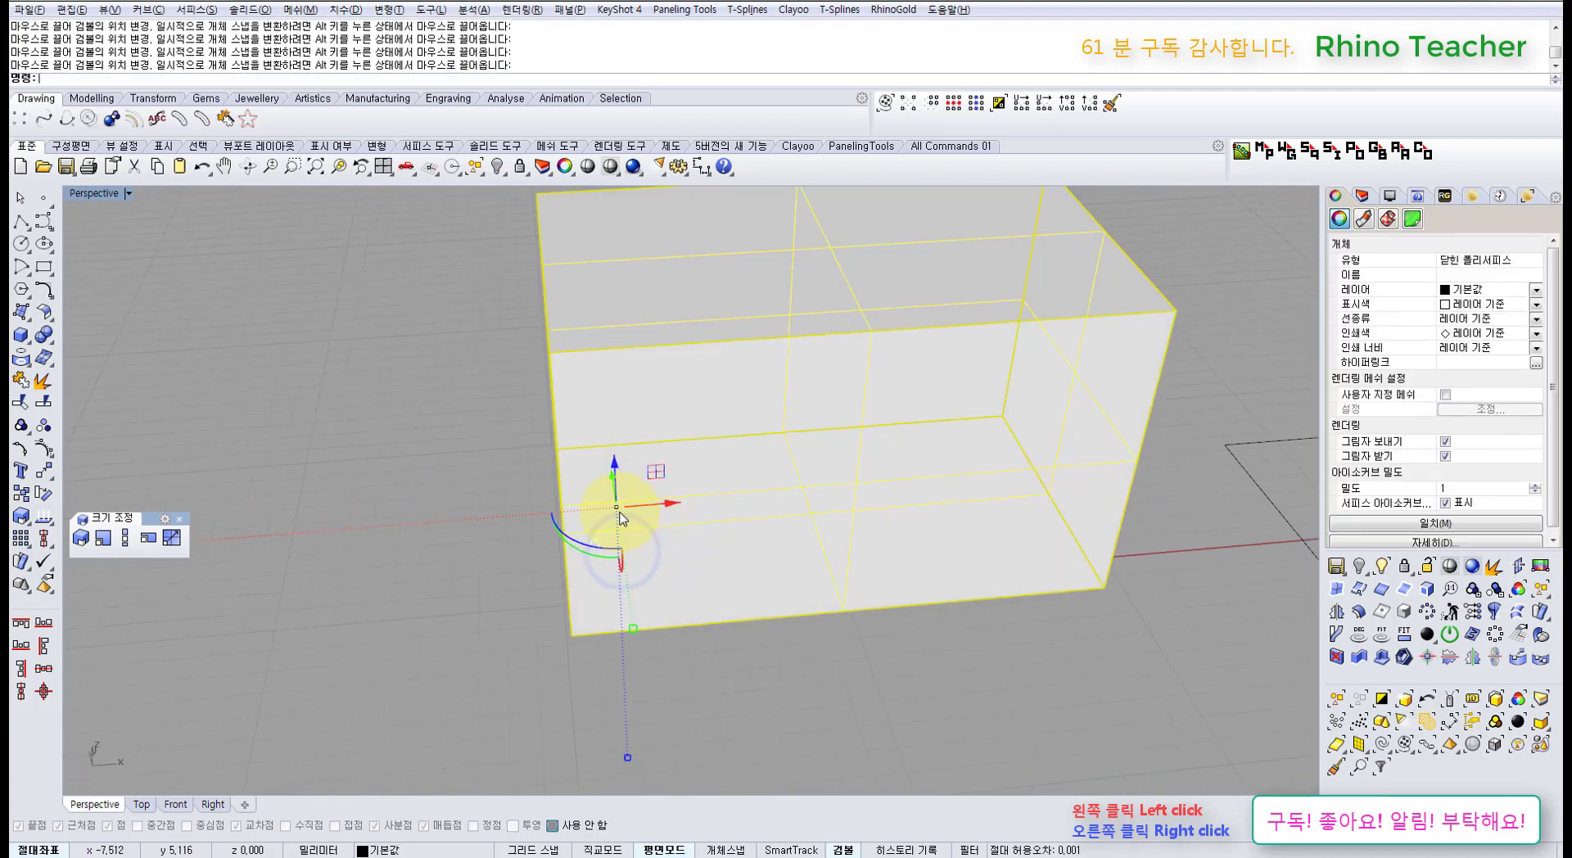
ctrl+drag(616, 507, 550, 655)
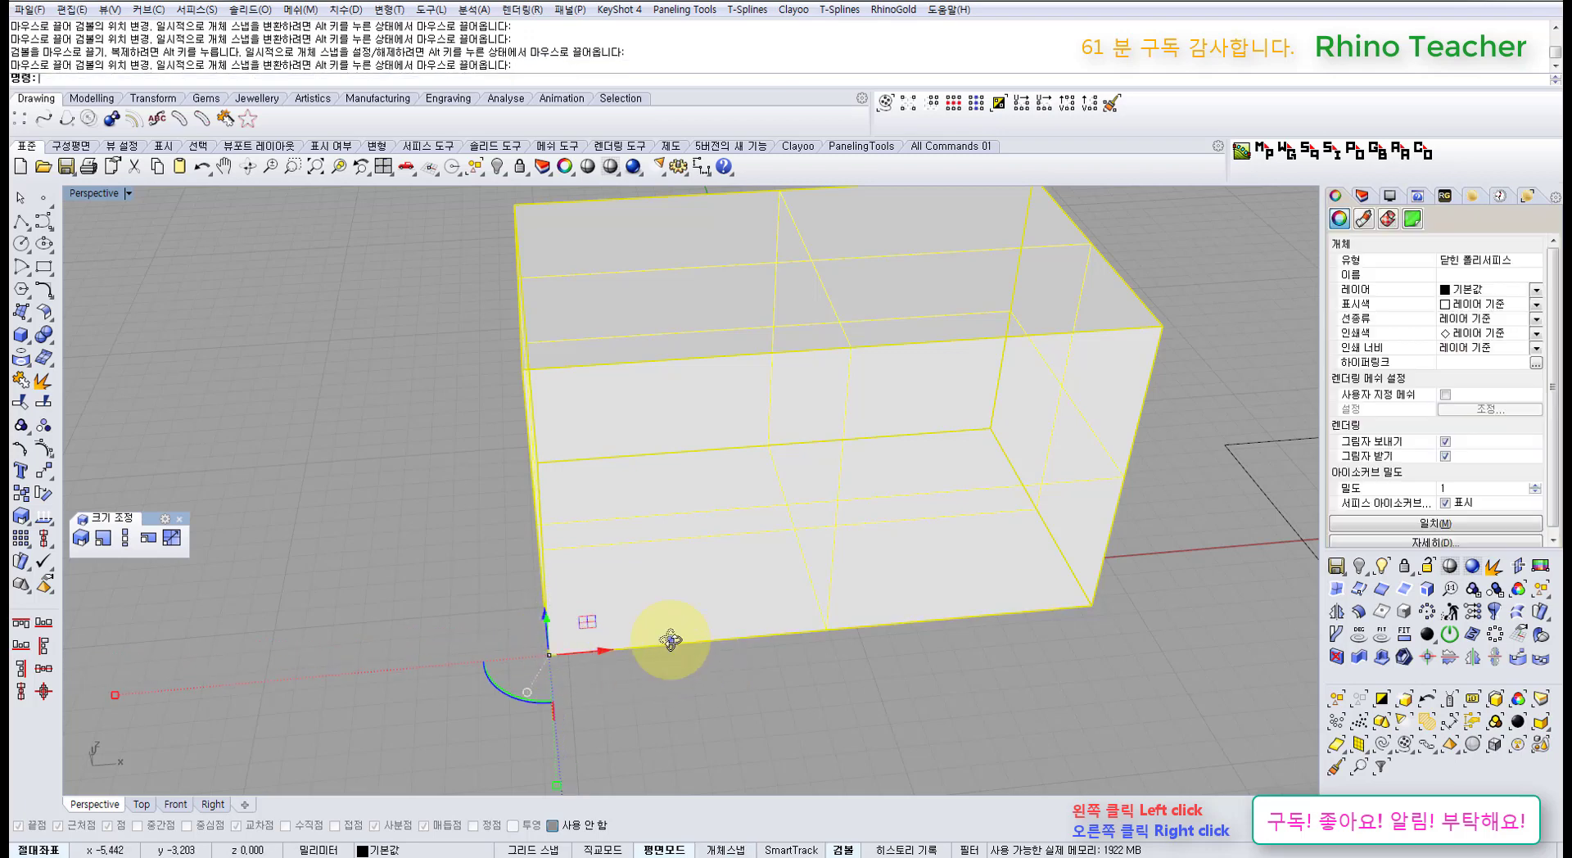
right_drag(670, 640, 673, 577)
right_drag(649, 553, 438, 589)
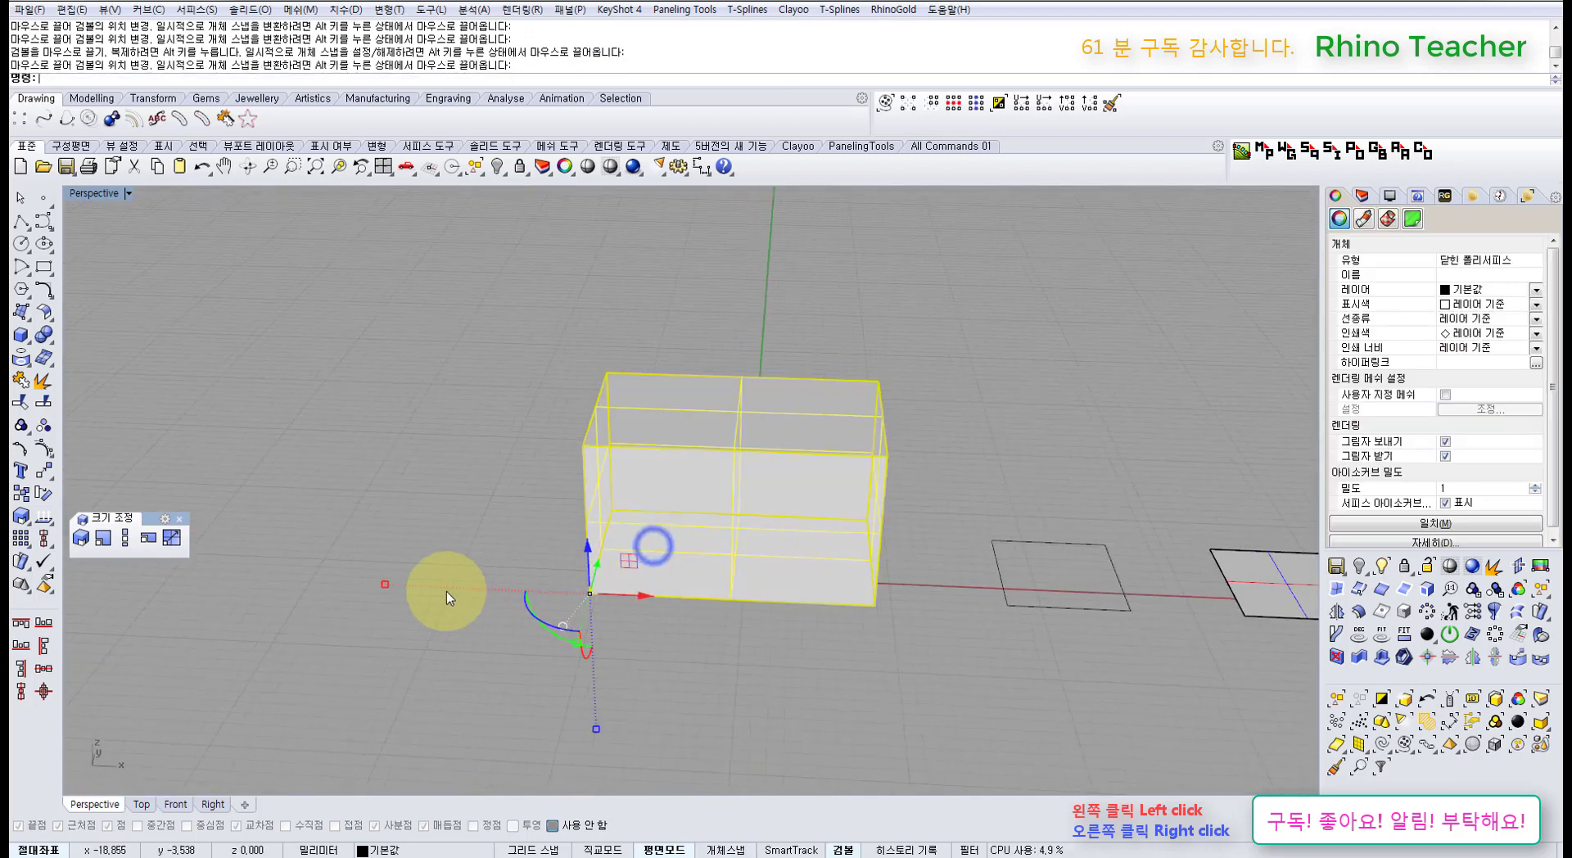
- Shrink the box along the X axis toward the gumball's corner, try scaling it along Z, and undo the Z scaling
drag(381, 583, 452, 587)
drag(597, 727, 582, 673)
key(ctrl+z)
click(693, 610)
scroll(632, 614, up, 4)
right_drag(633, 614, 633, 603)
click(633, 564)
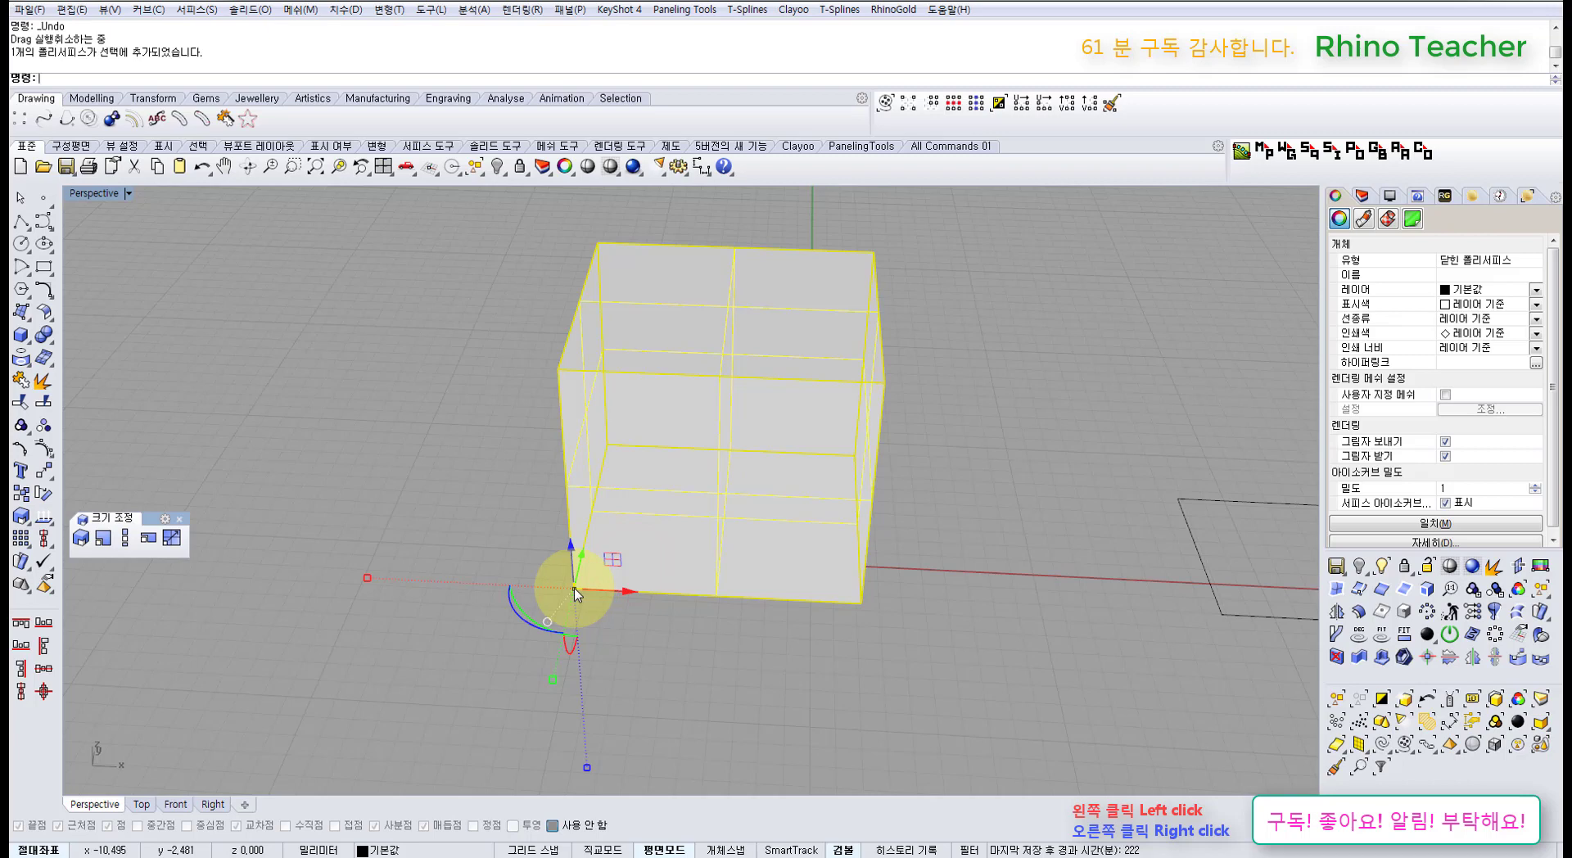
- Relocate the gumball's origin to the box's upper front-right corner and reset the gumball to its default position
drag(575, 593, 885, 383)
mouse_move(922, 421)
right_down()
mouse_move(764, 386)
mouse_move(803, 421)
mouse_move(924, 422)
right_up()
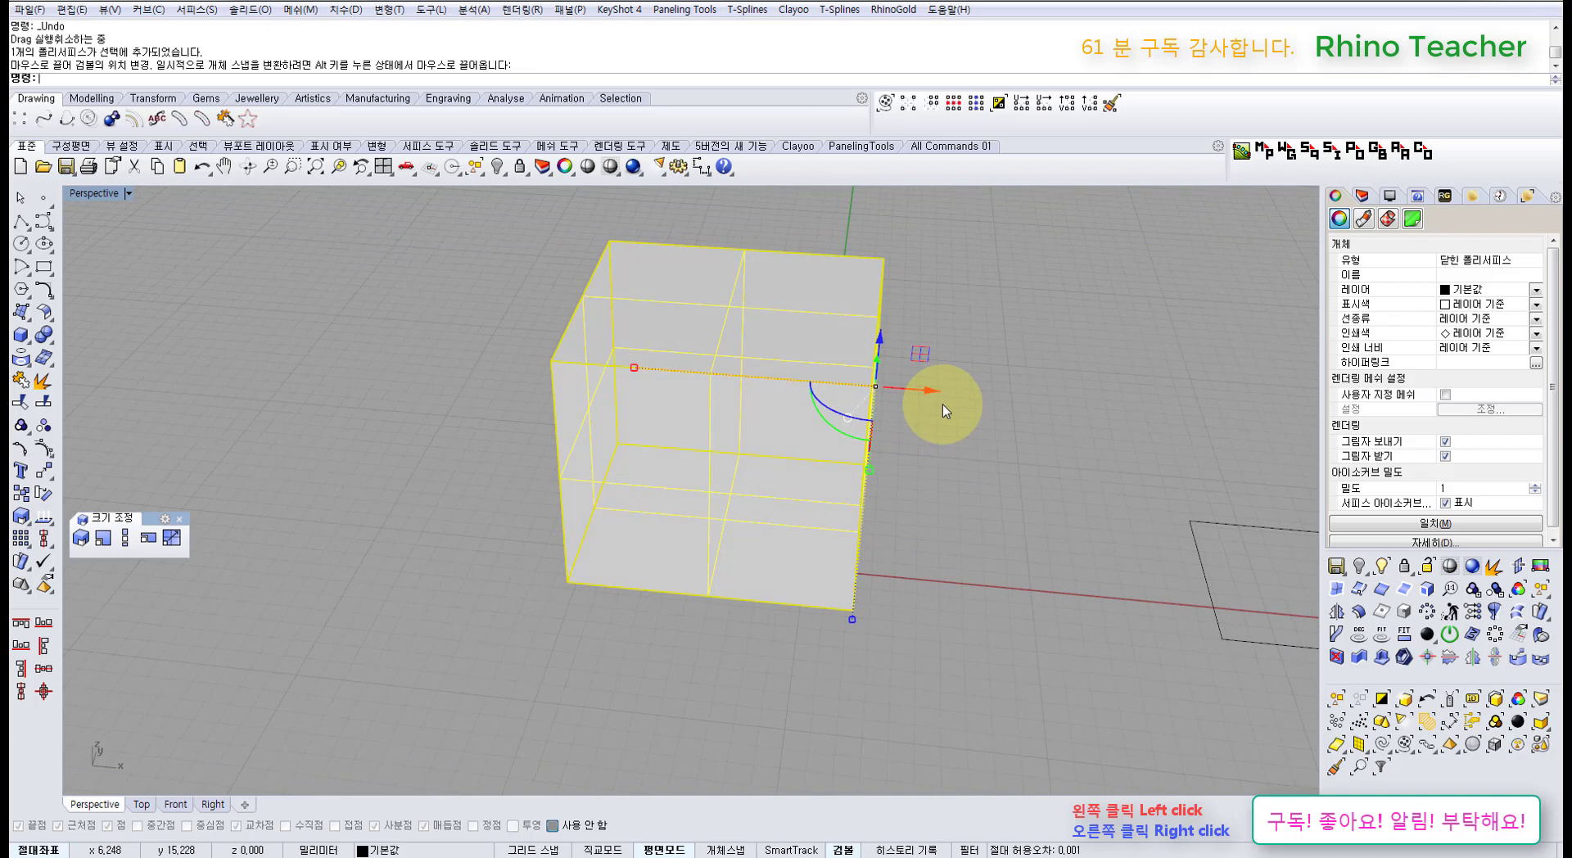
right_drag(910, 391, 905, 386)
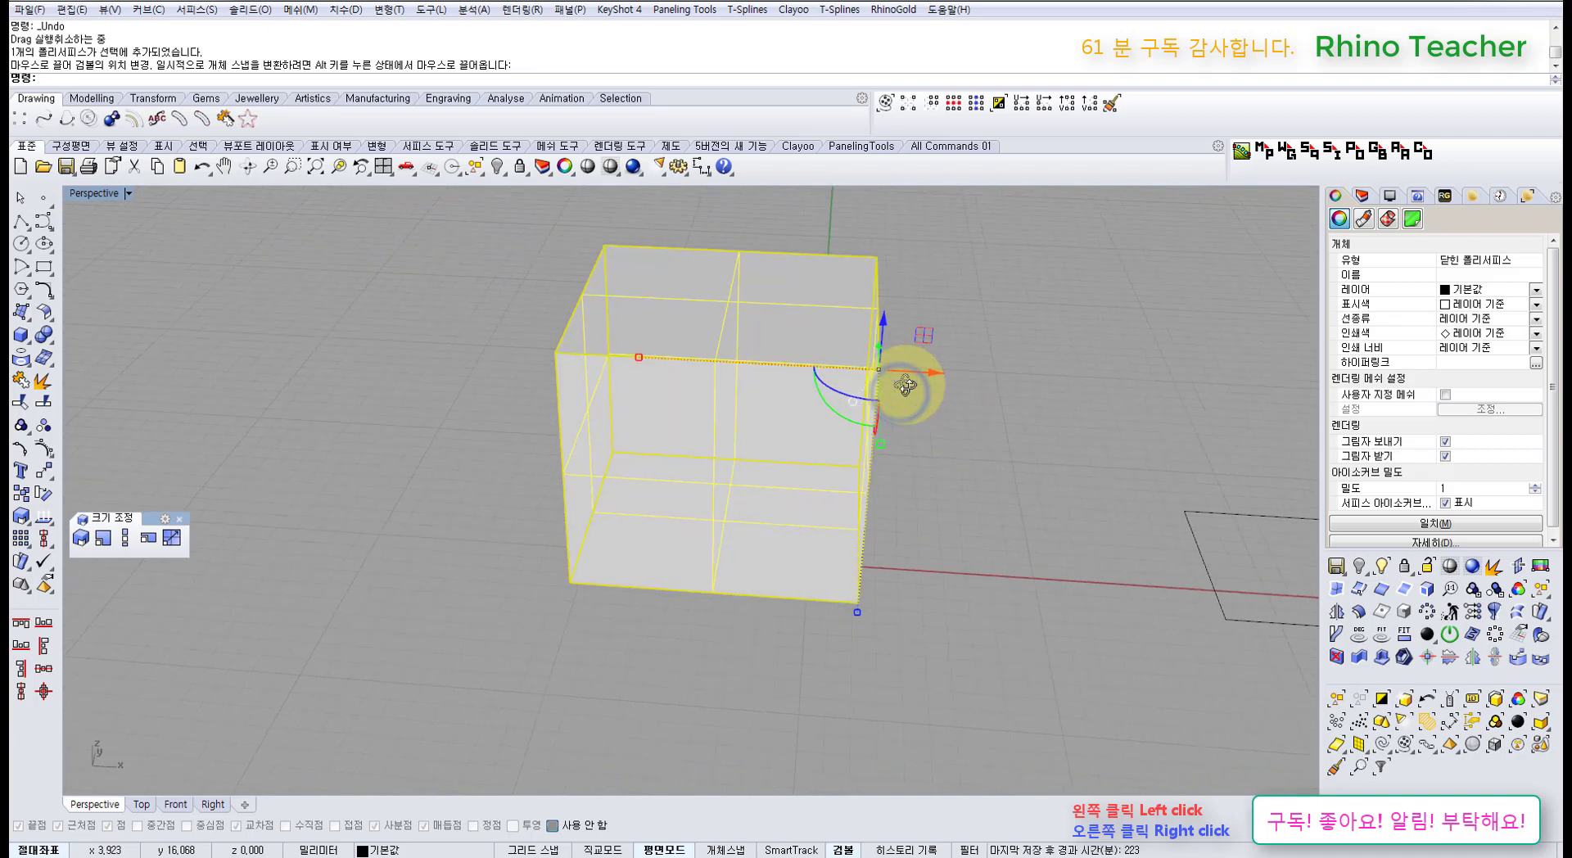
click(853, 407)
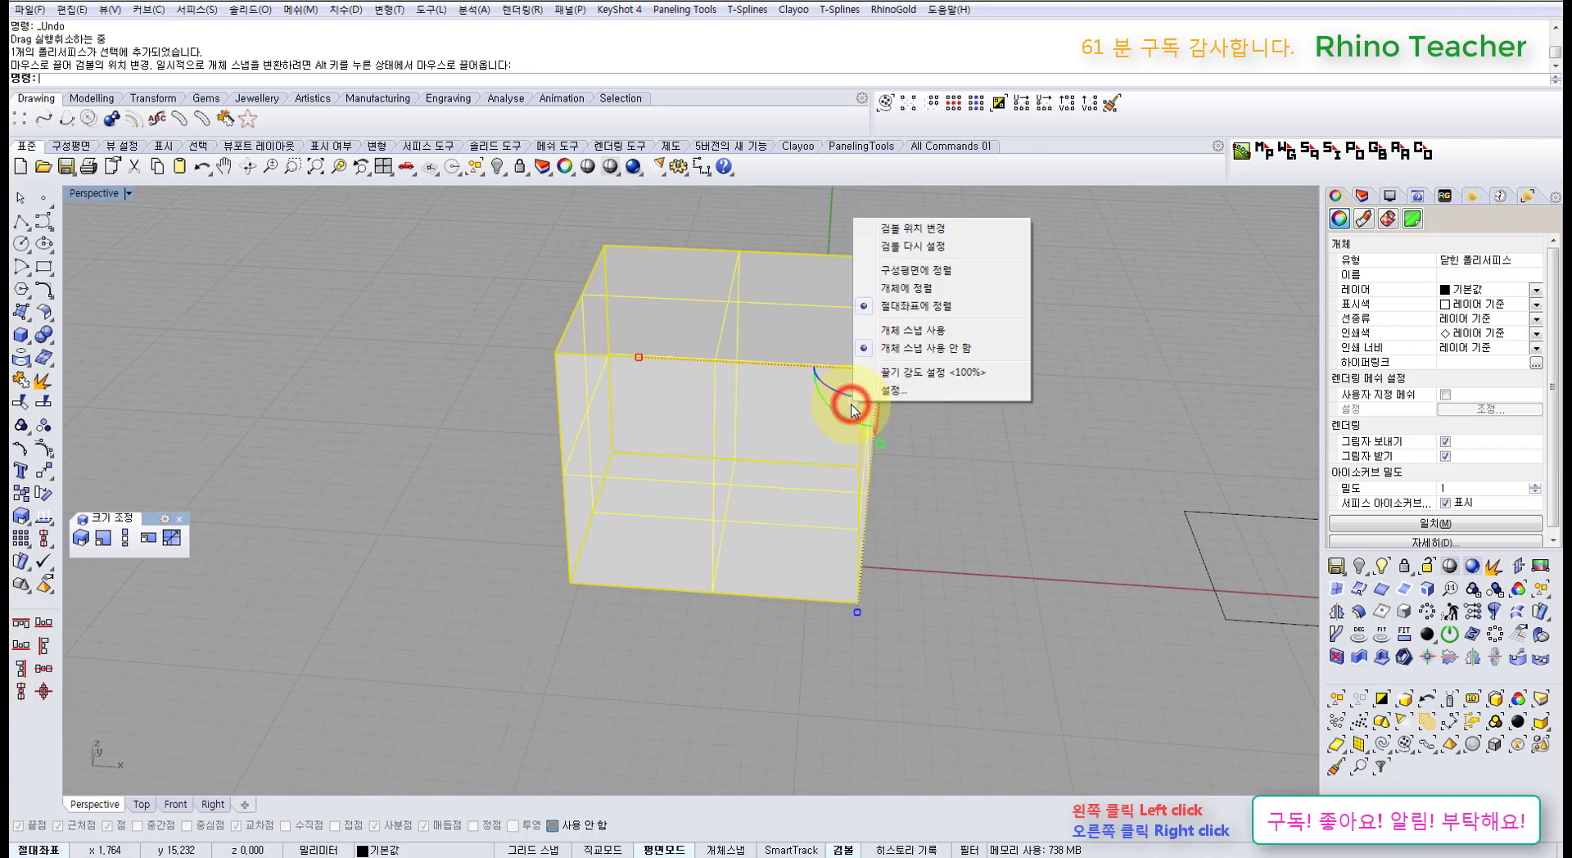
click(922, 246)
right_drag(801, 379, 710, 450)
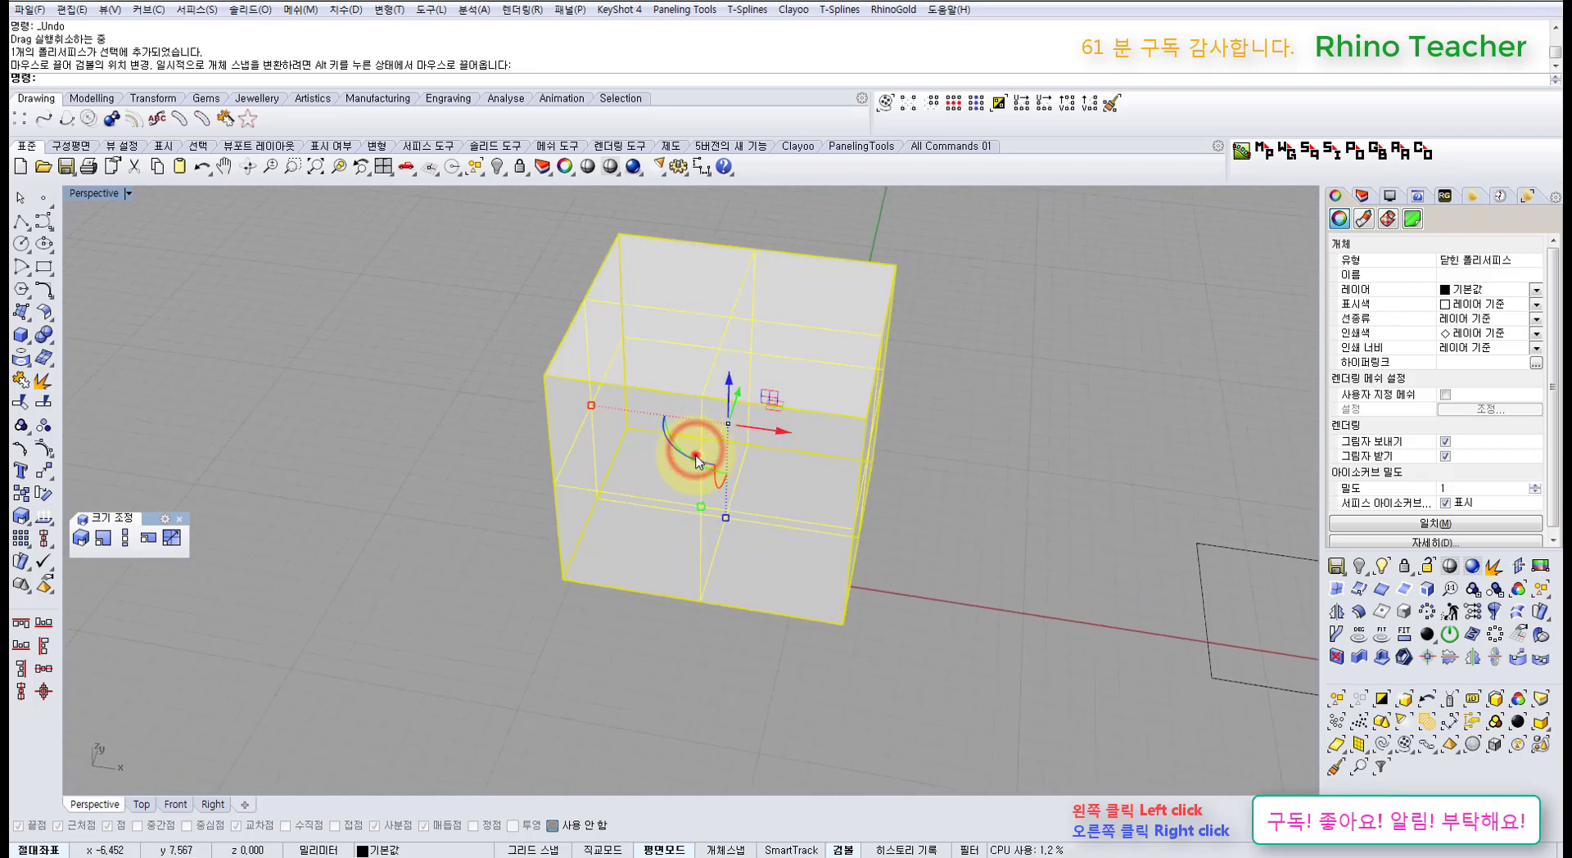
- Relocate the gumball to the box's lower front-left corner, with its X axis along the bottom edge and Y axis along the vertical edge
click(696, 456)
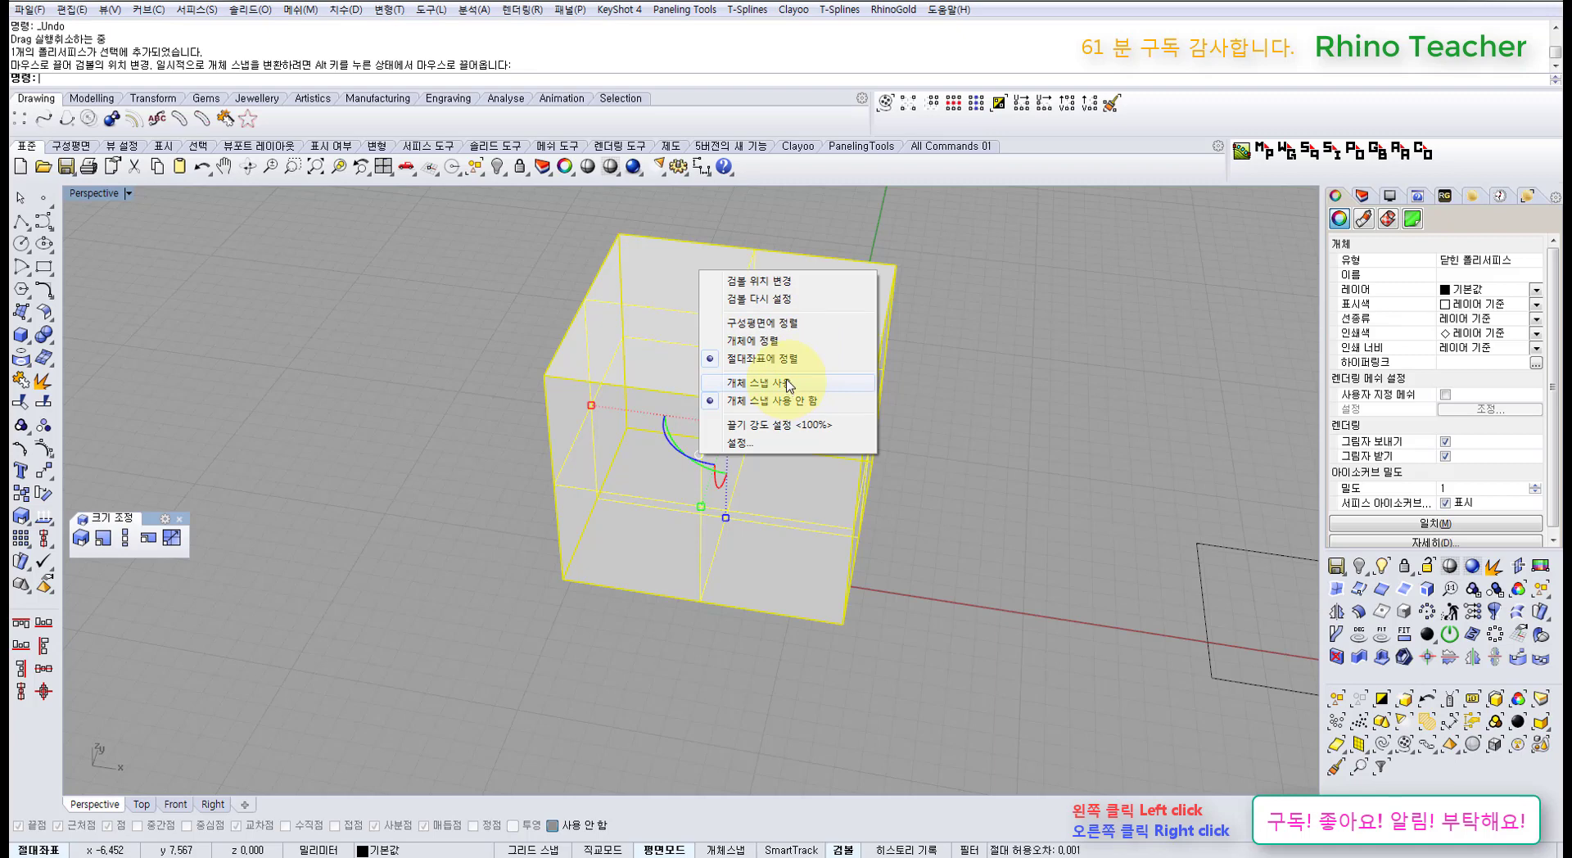
click(788, 282)
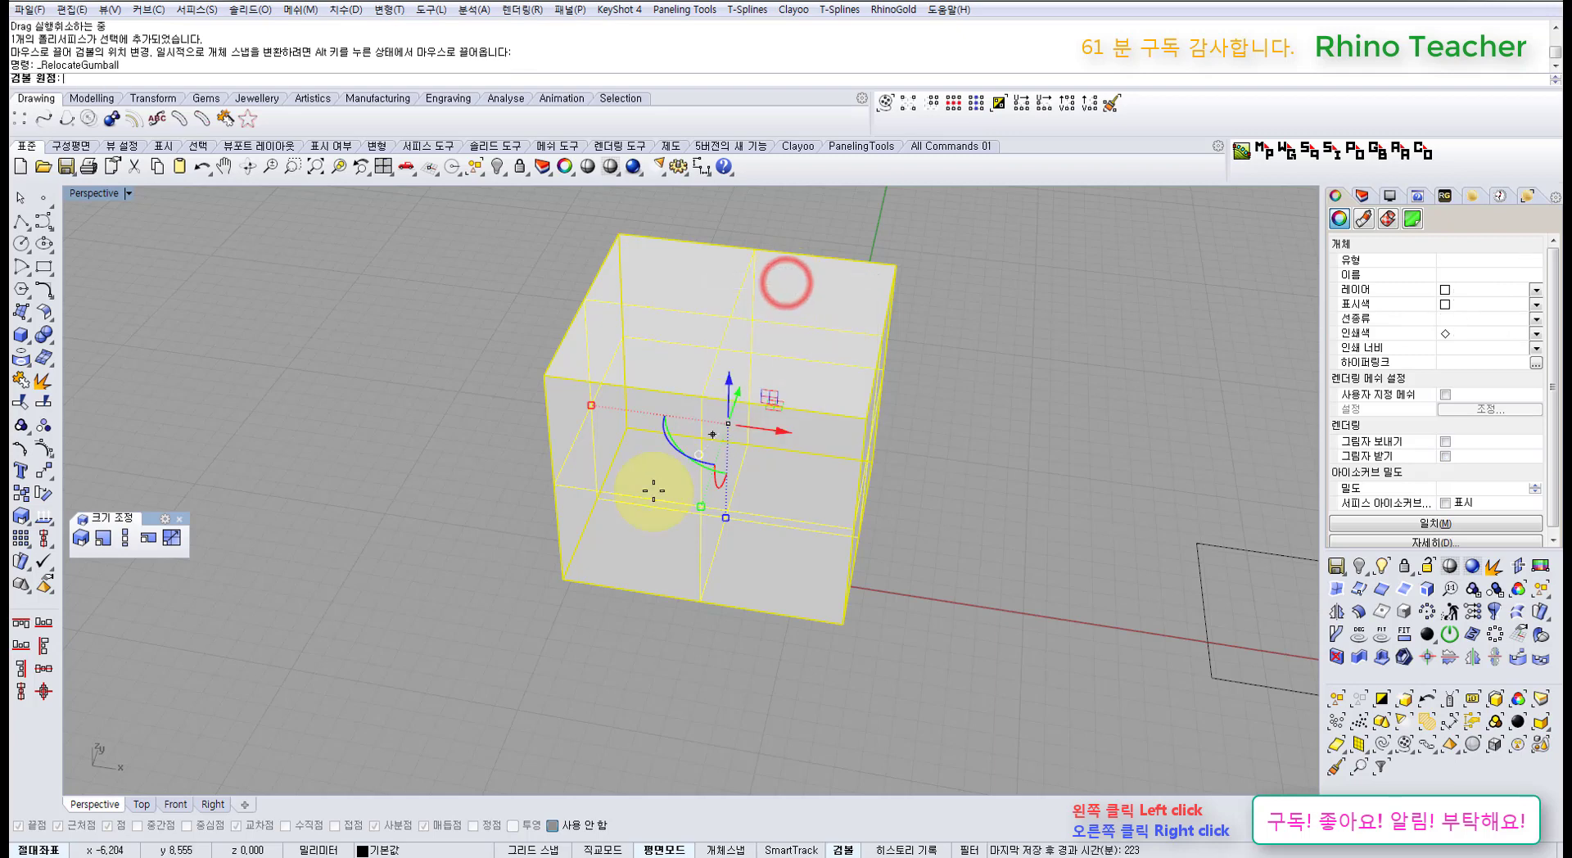
click(563, 579)
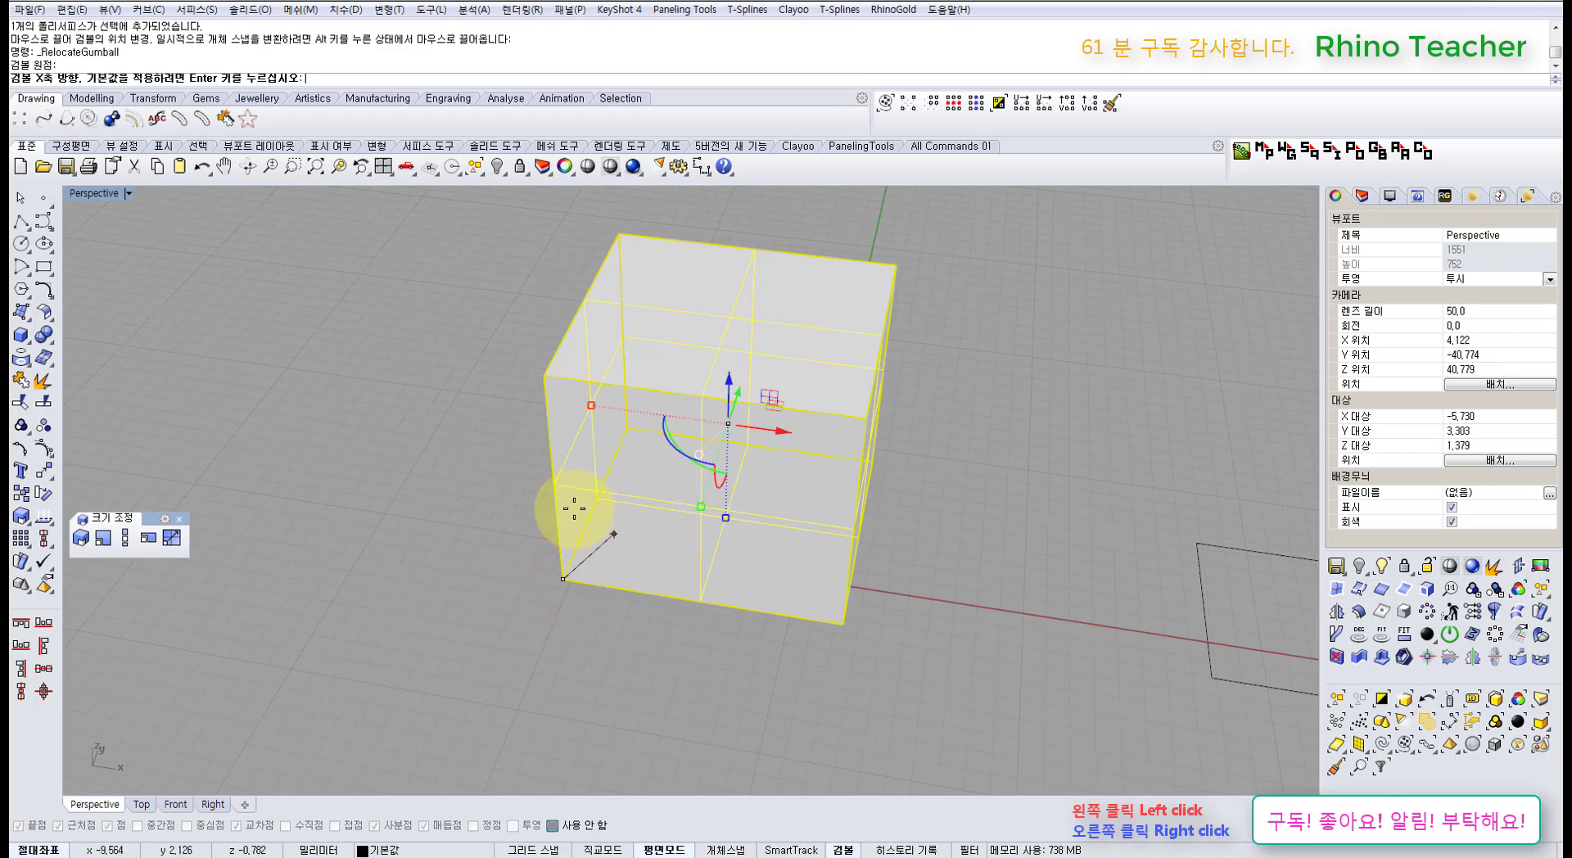
click(760, 622)
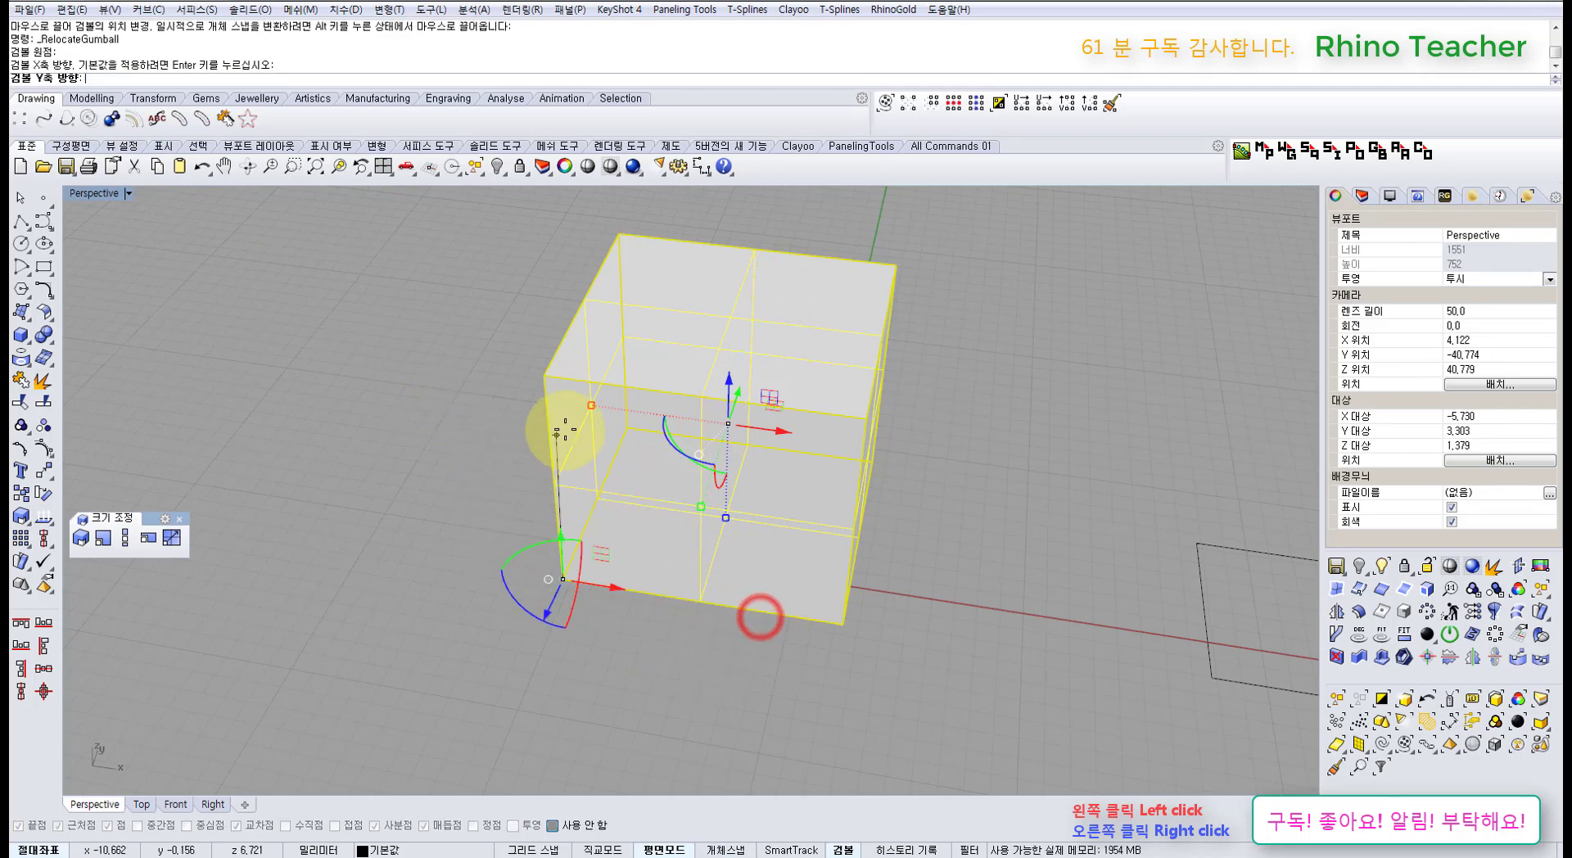
click(553, 825)
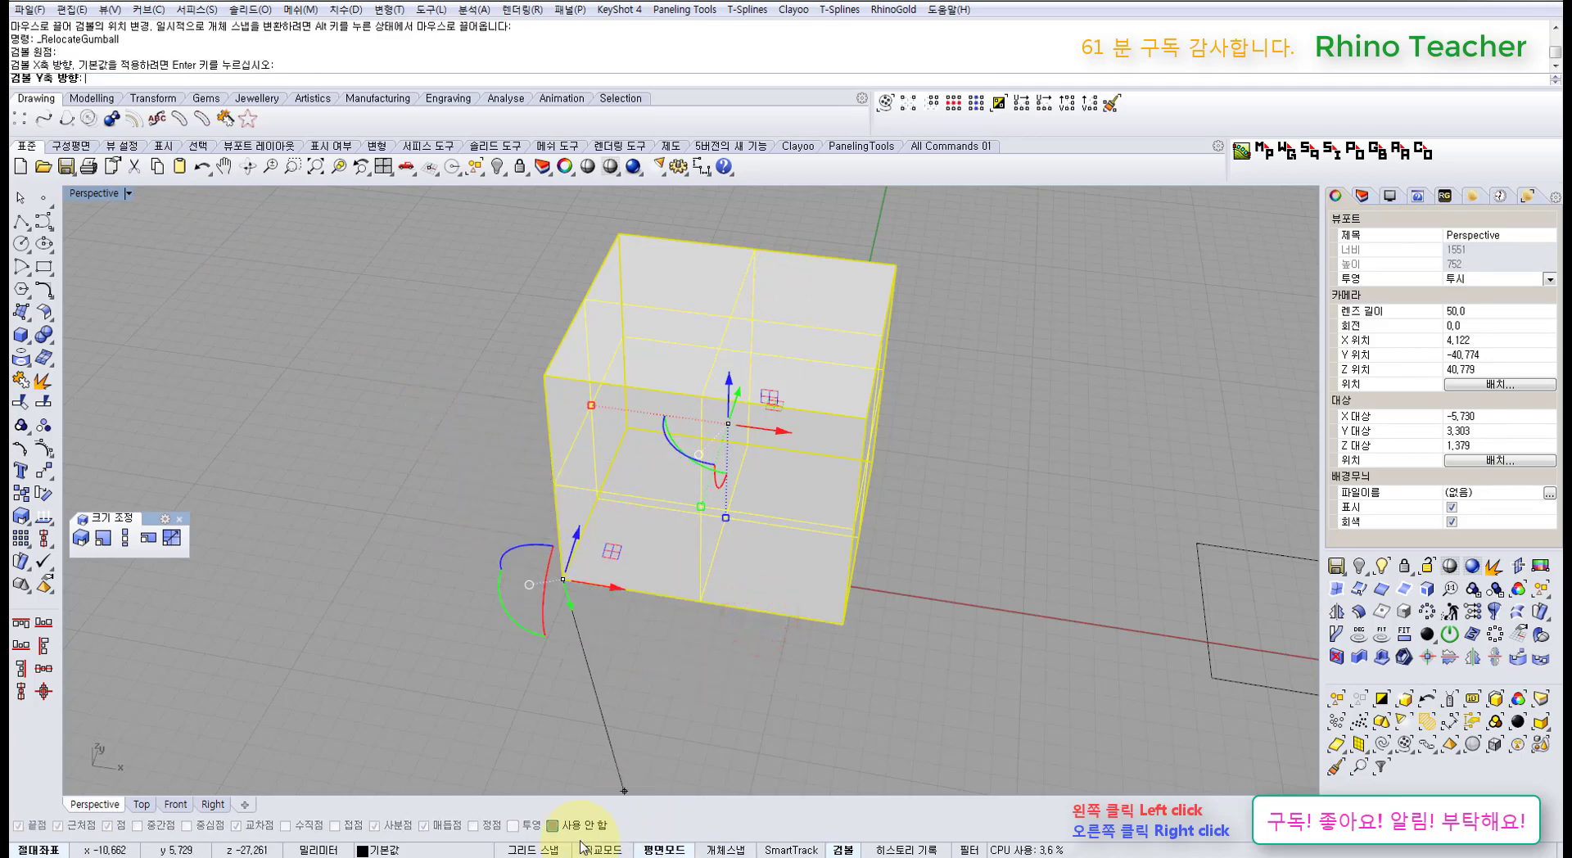
click(550, 431)
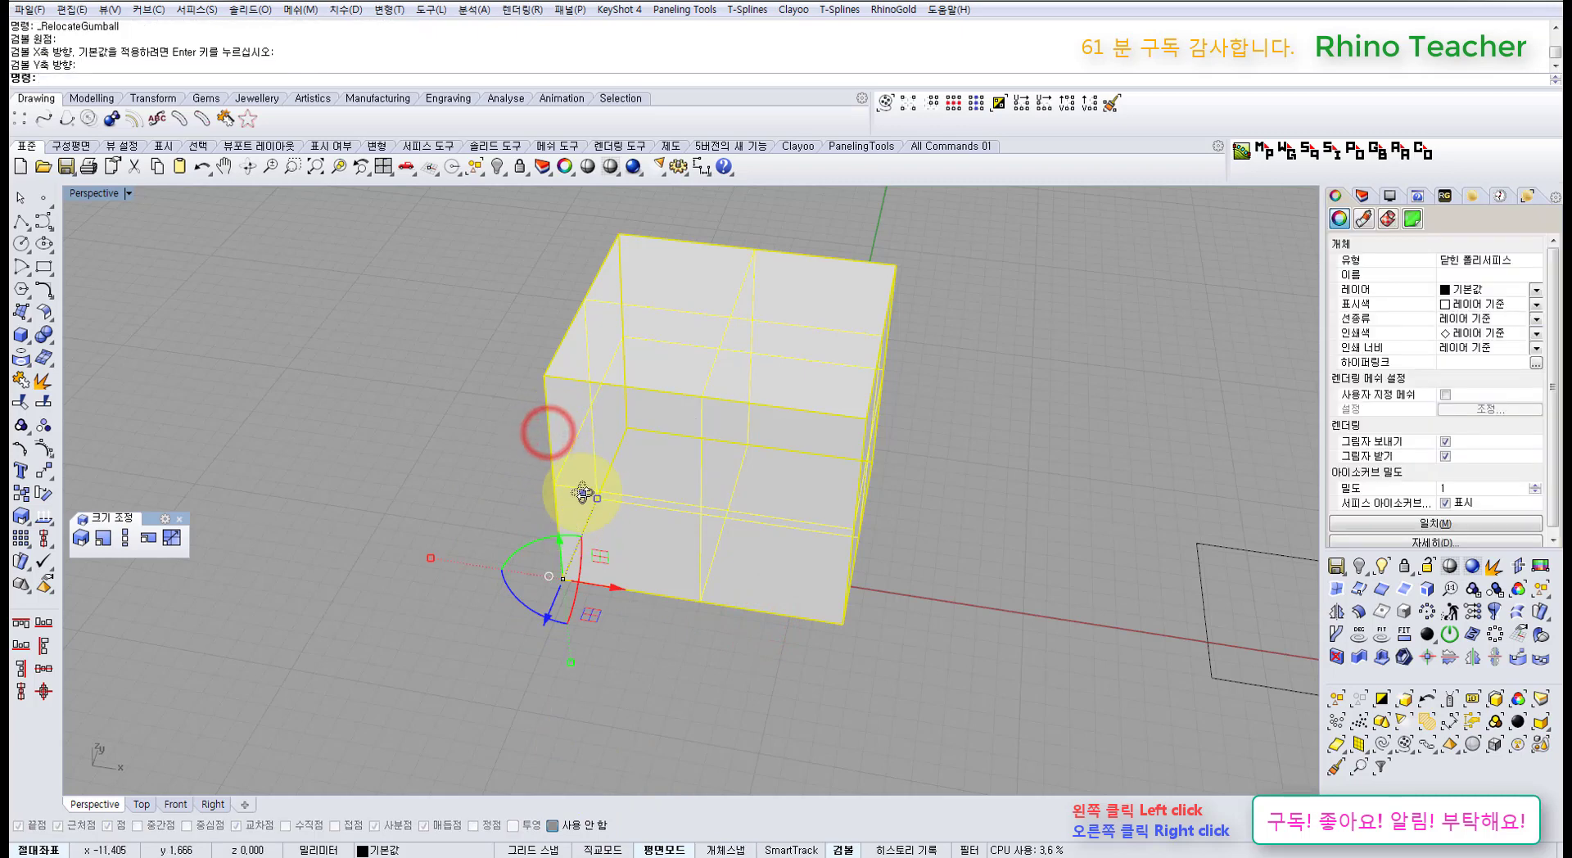
right_drag(578, 491, 597, 614)
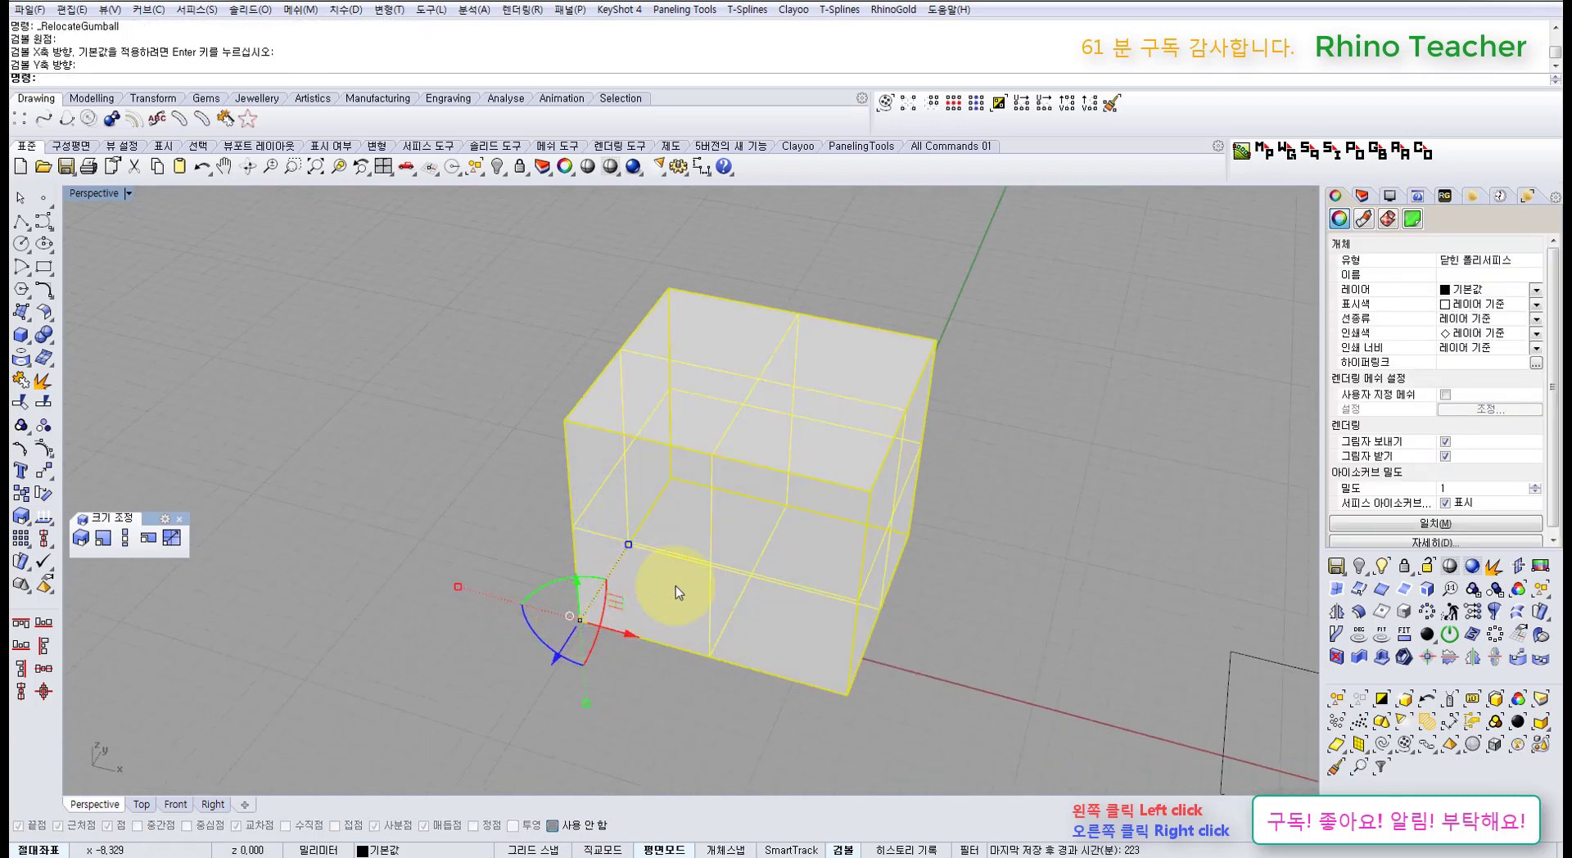
right_drag(772, 583, 589, 522)
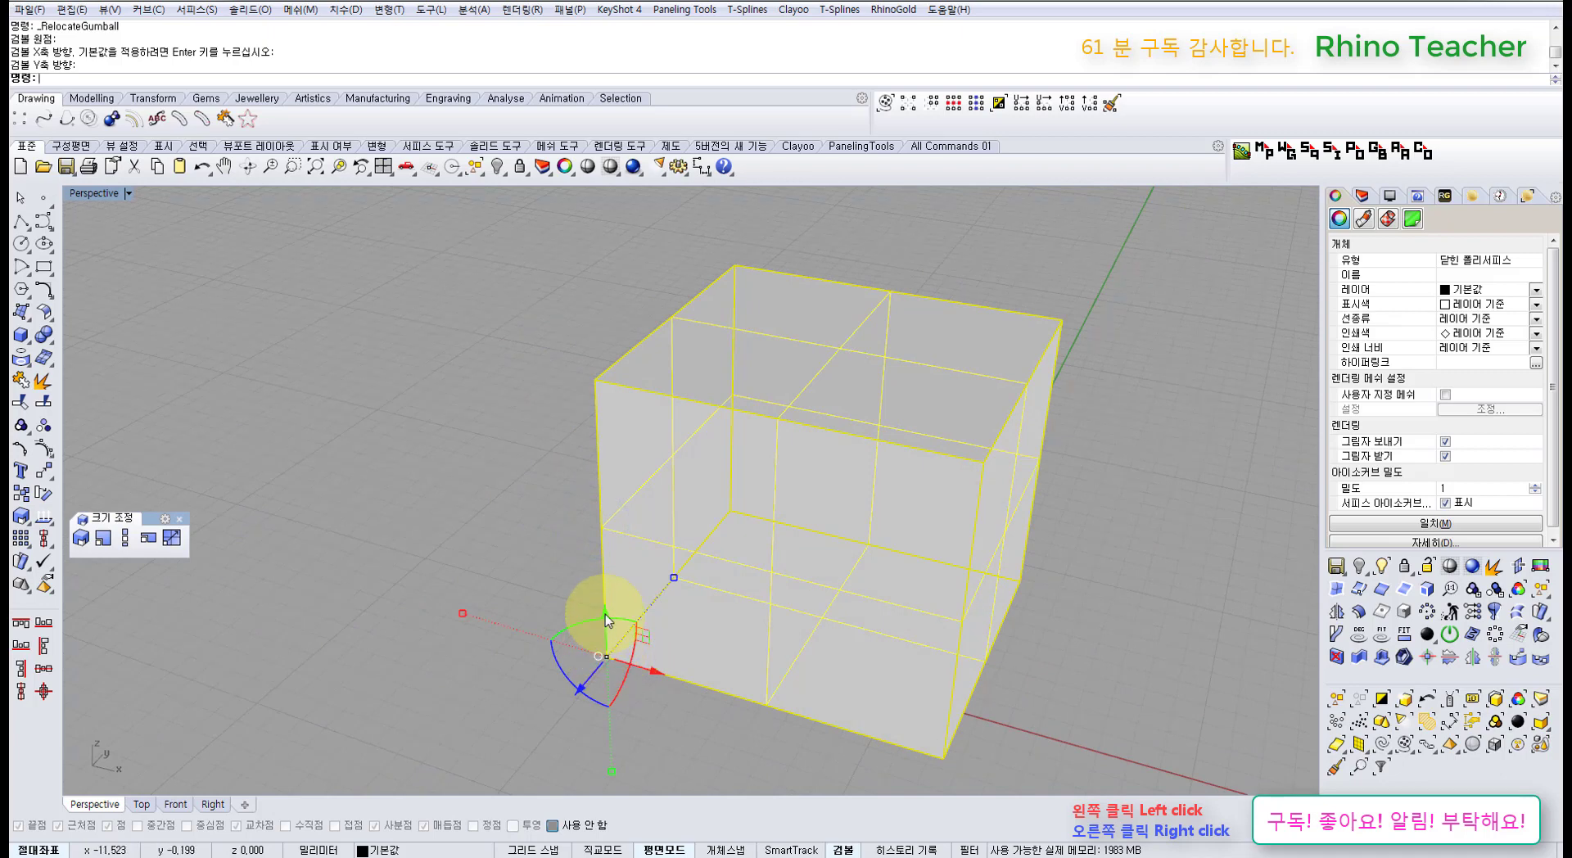
- Undo the accidental box move and enable the gumball's object snap option
drag(598, 663, 591, 657)
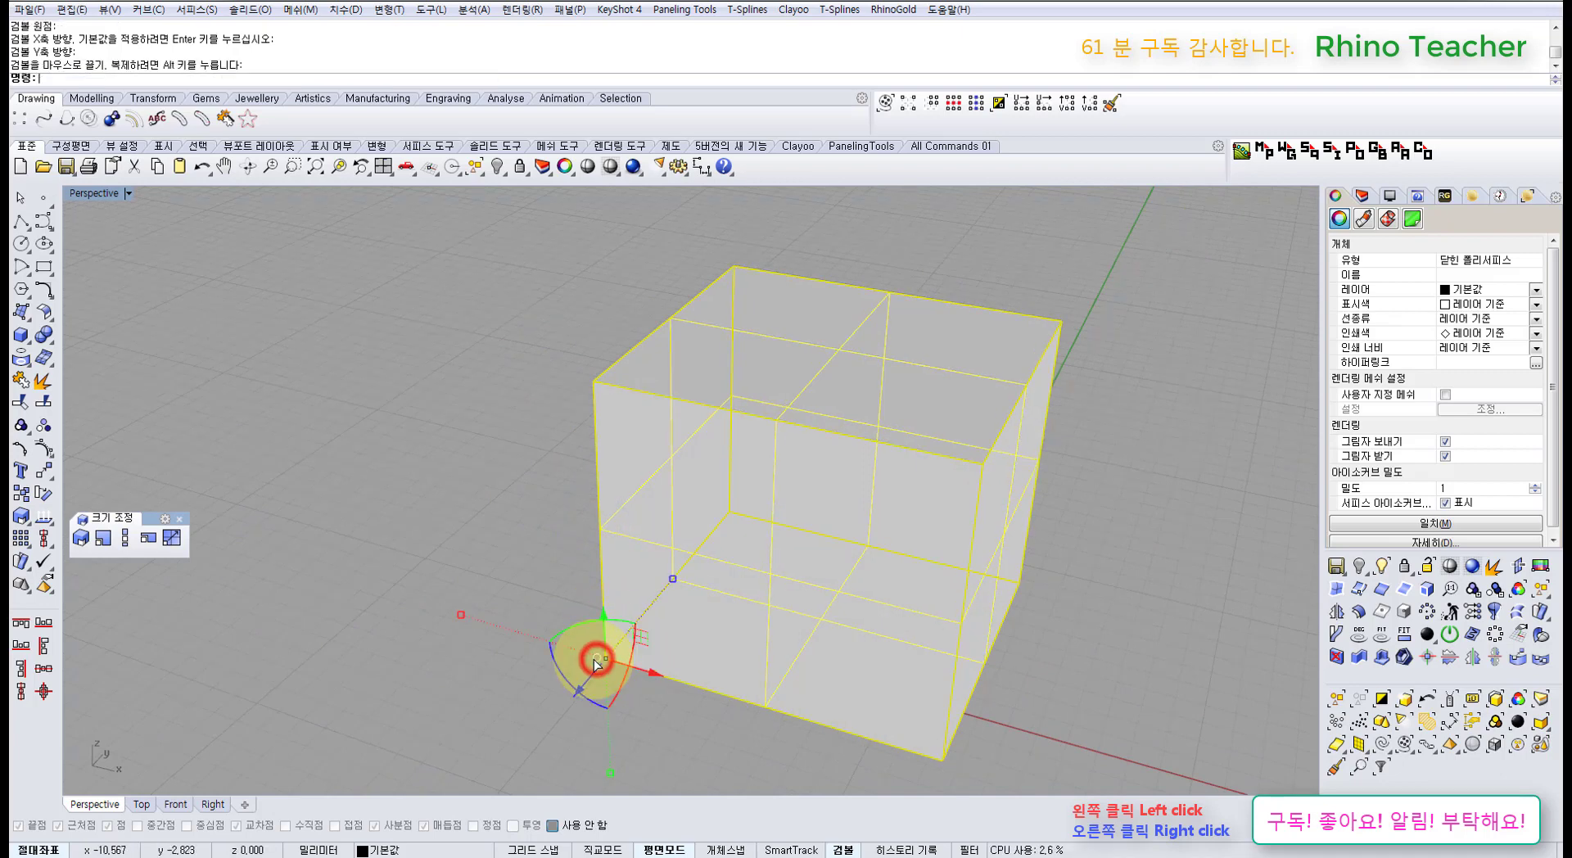
key(ctrl+z)
click(596, 657)
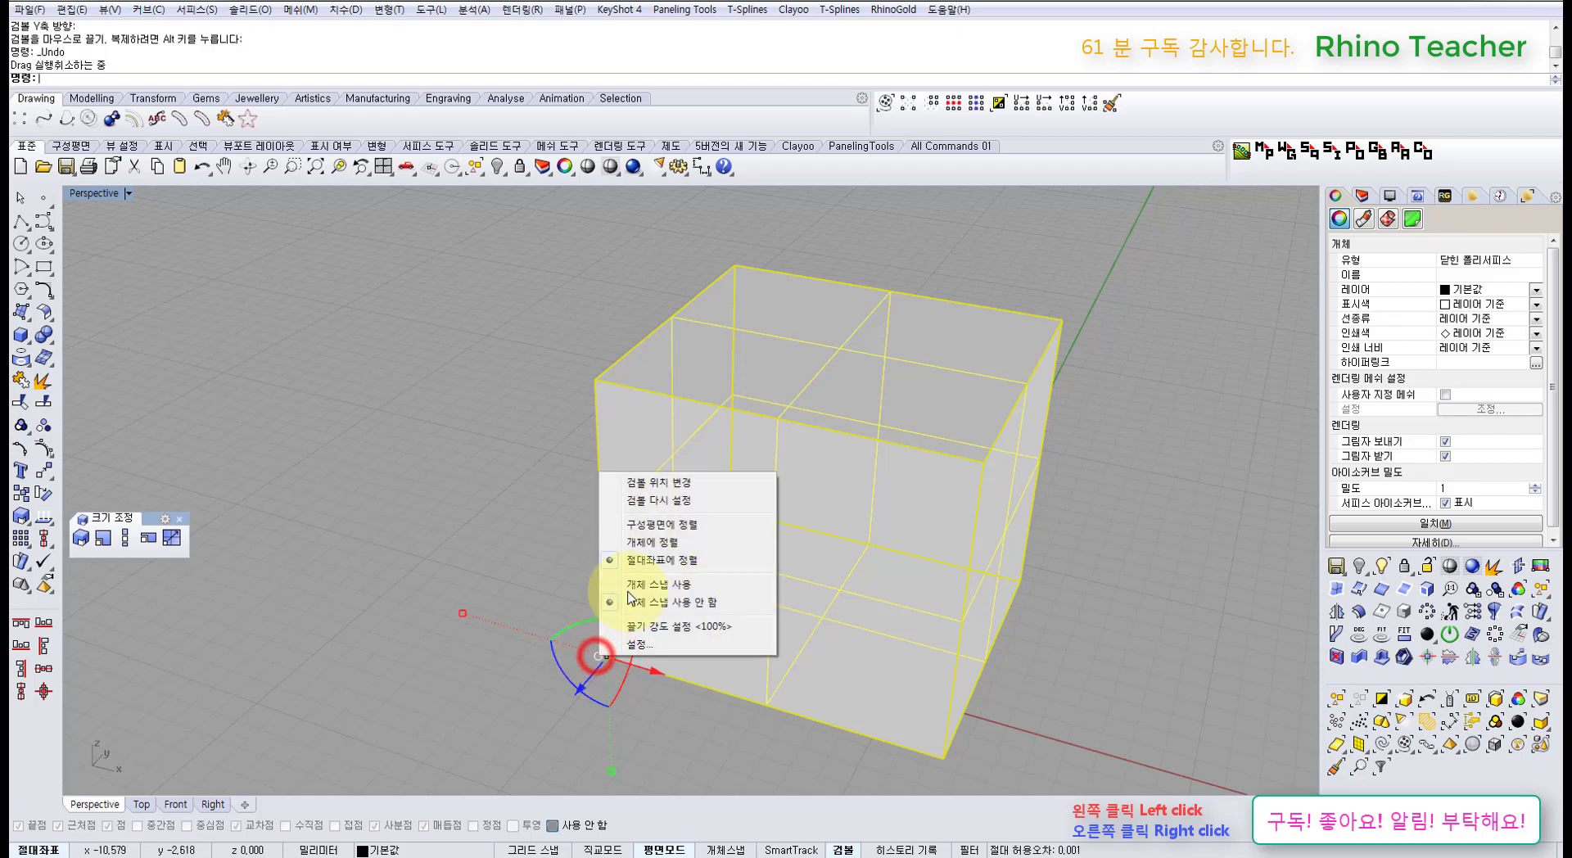
click(670, 587)
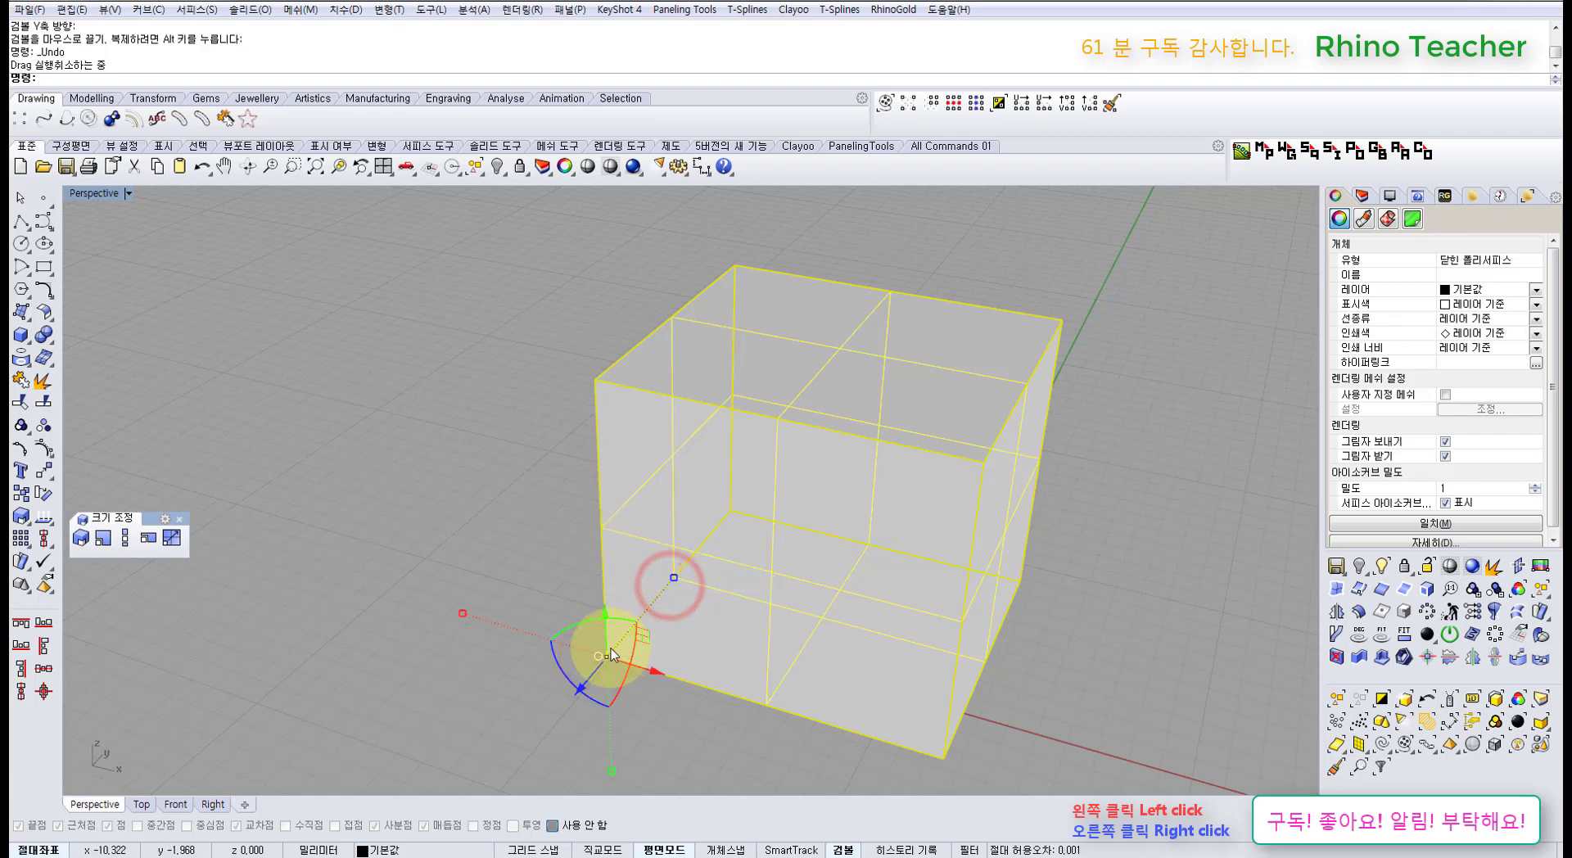
- Move the box upward along the gumball's Y axis, snapping to its upper corner, and undo the move
drag(605, 622, 596, 382)
scroll(582, 458, down, 5)
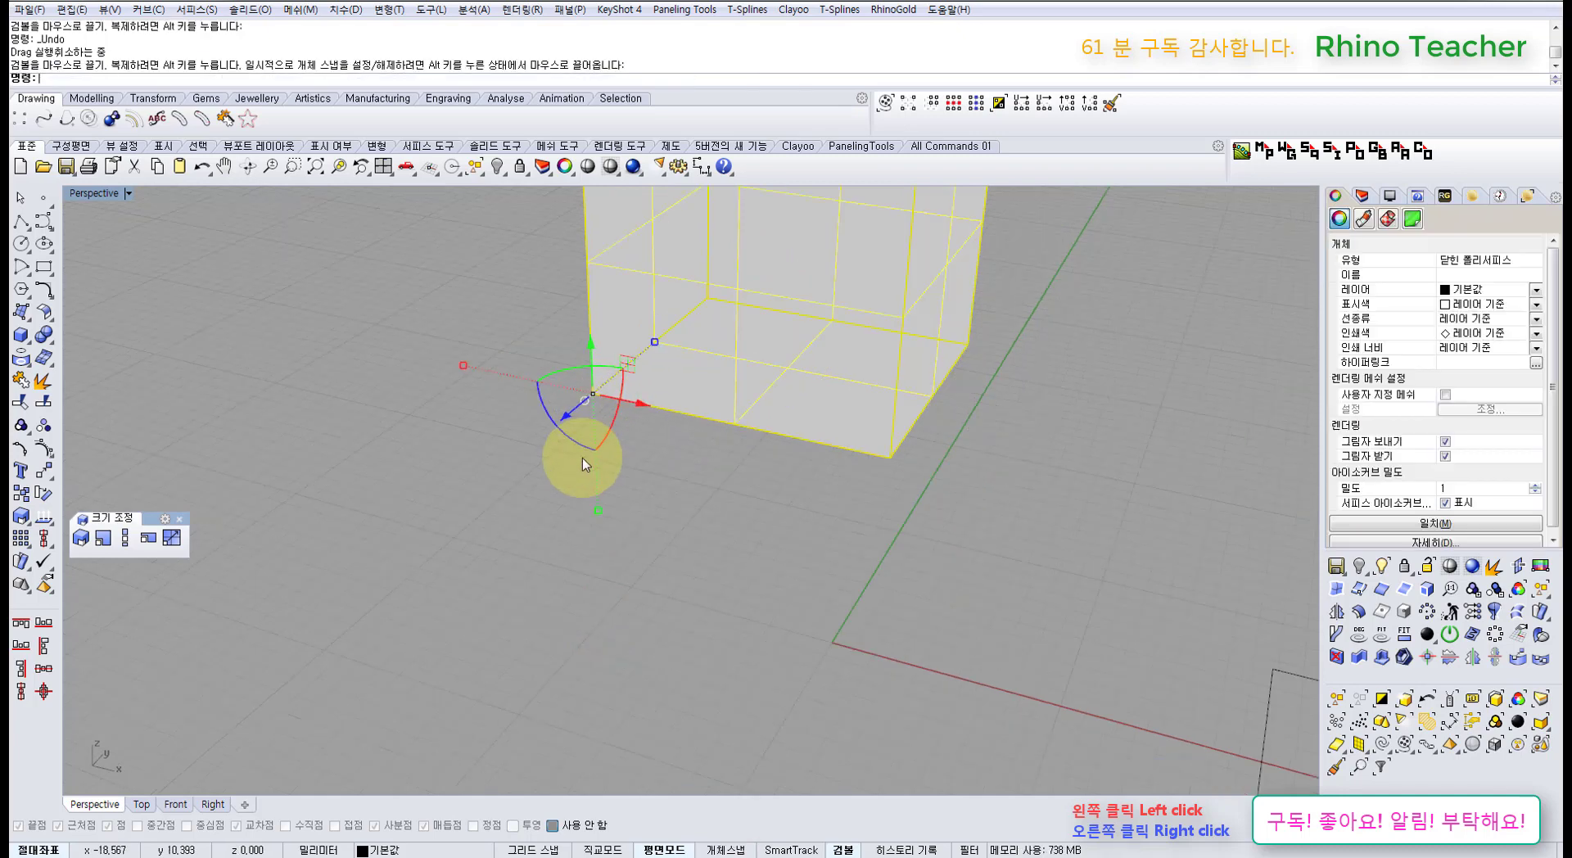
key(ctrl+z)
- Deselect and reselect the box, and reset its gumball to the default position
click(670, 626)
click(653, 532)
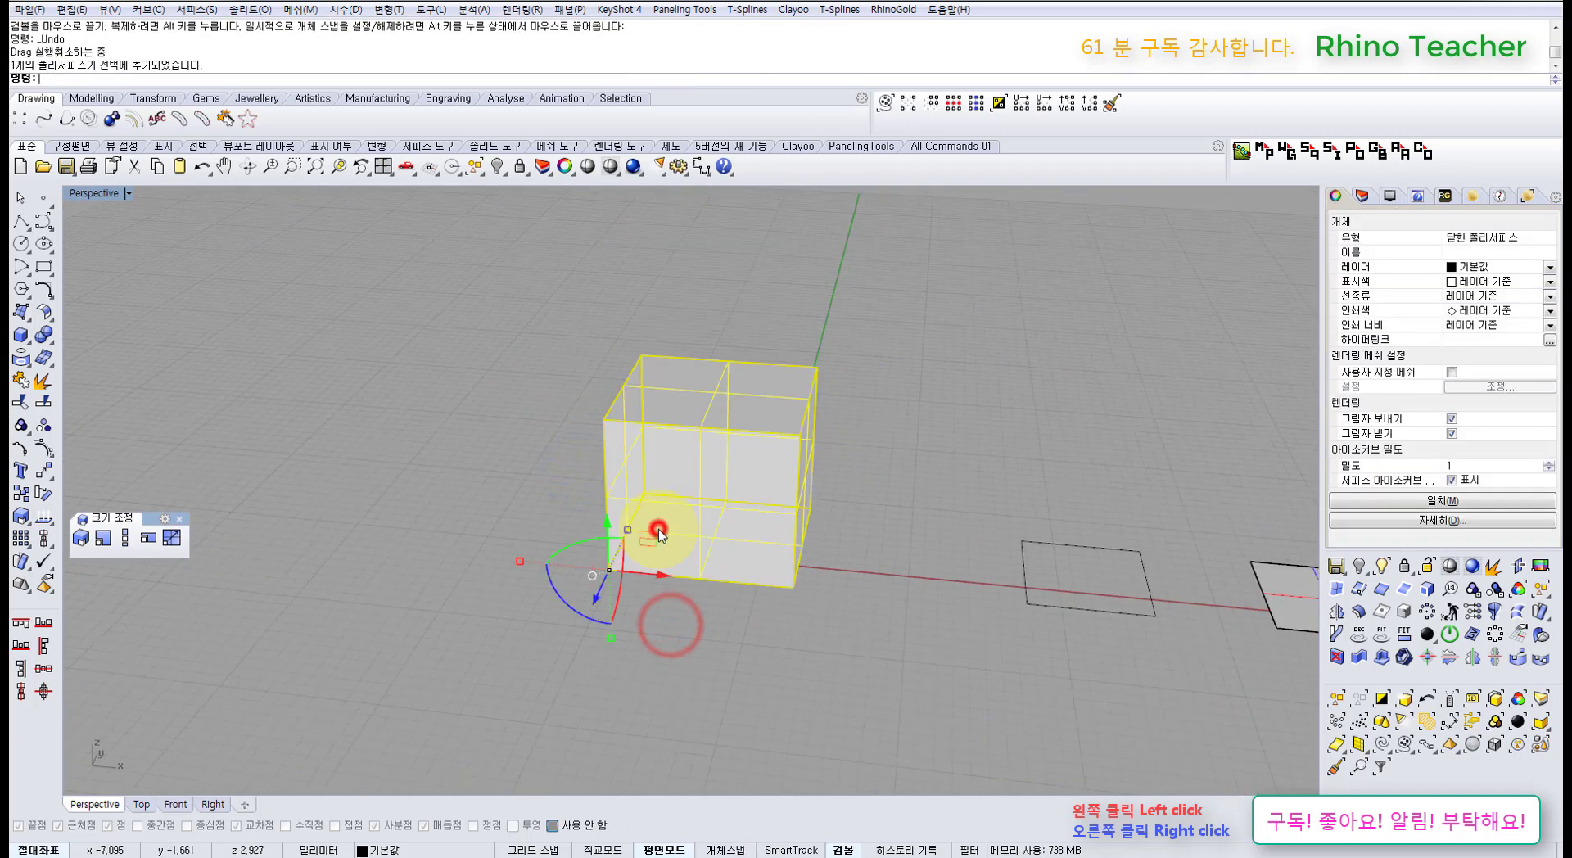
click(595, 575)
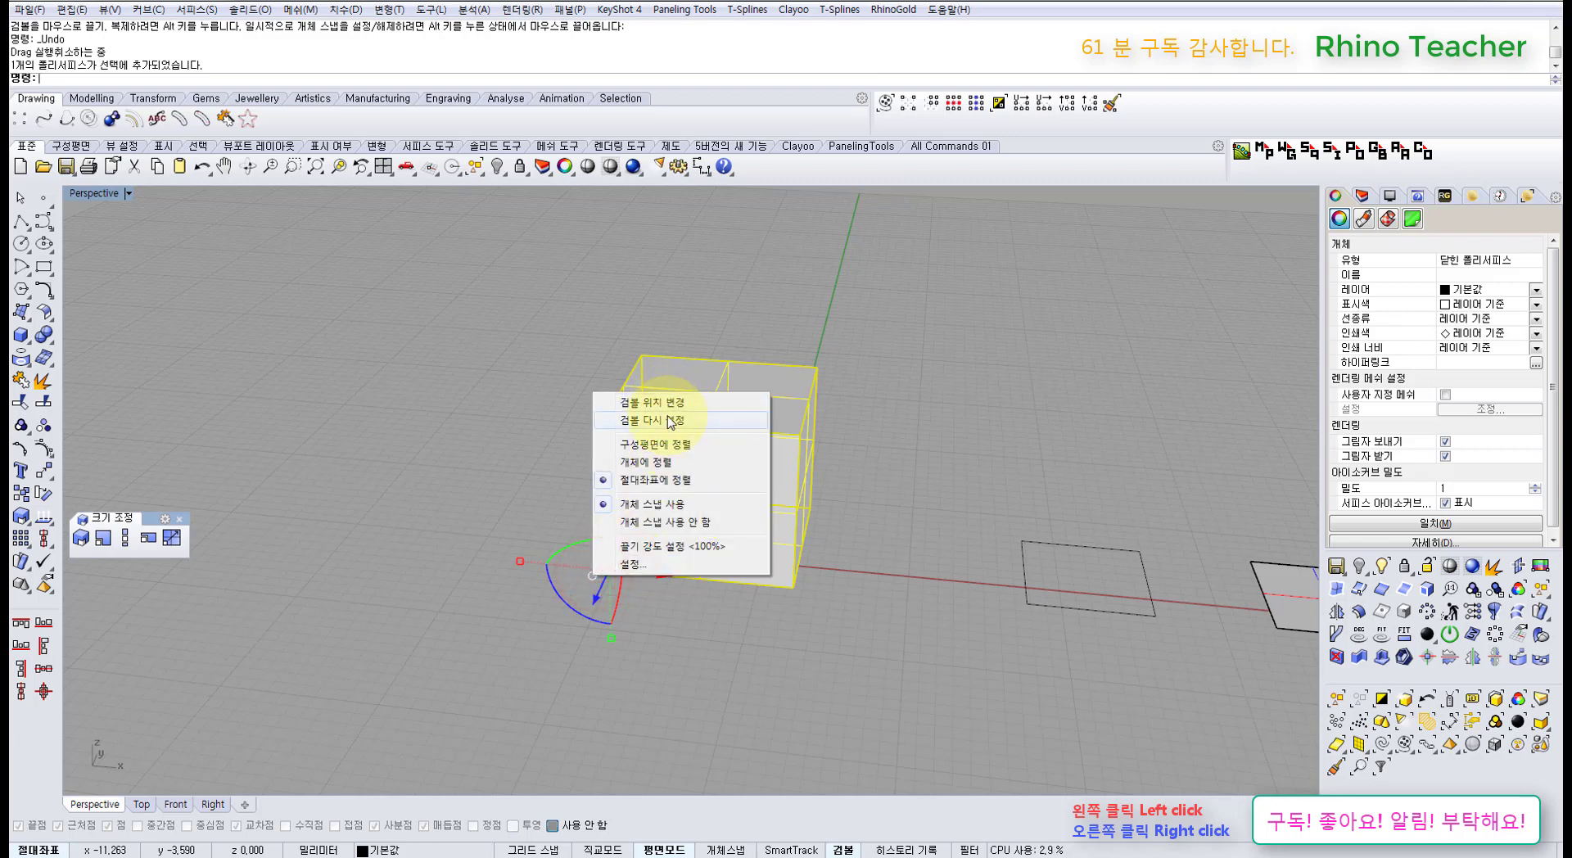
click(668, 417)
- Relocate the gumball's origin from the box's centre to its lower front-left corner
right_drag(762, 508, 744, 529)
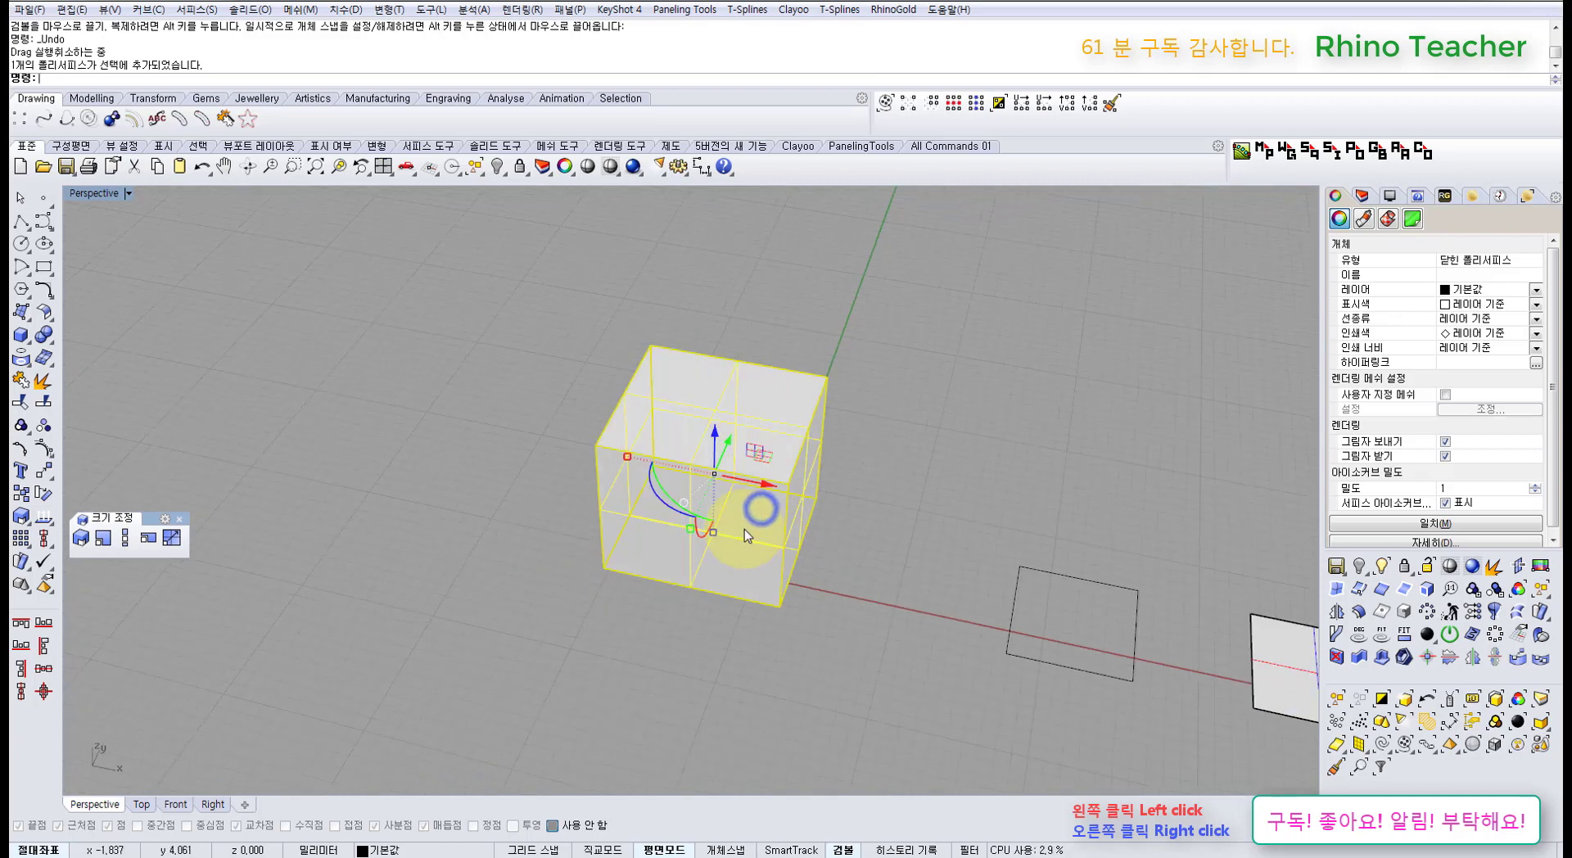
scroll(728, 510, up, 5)
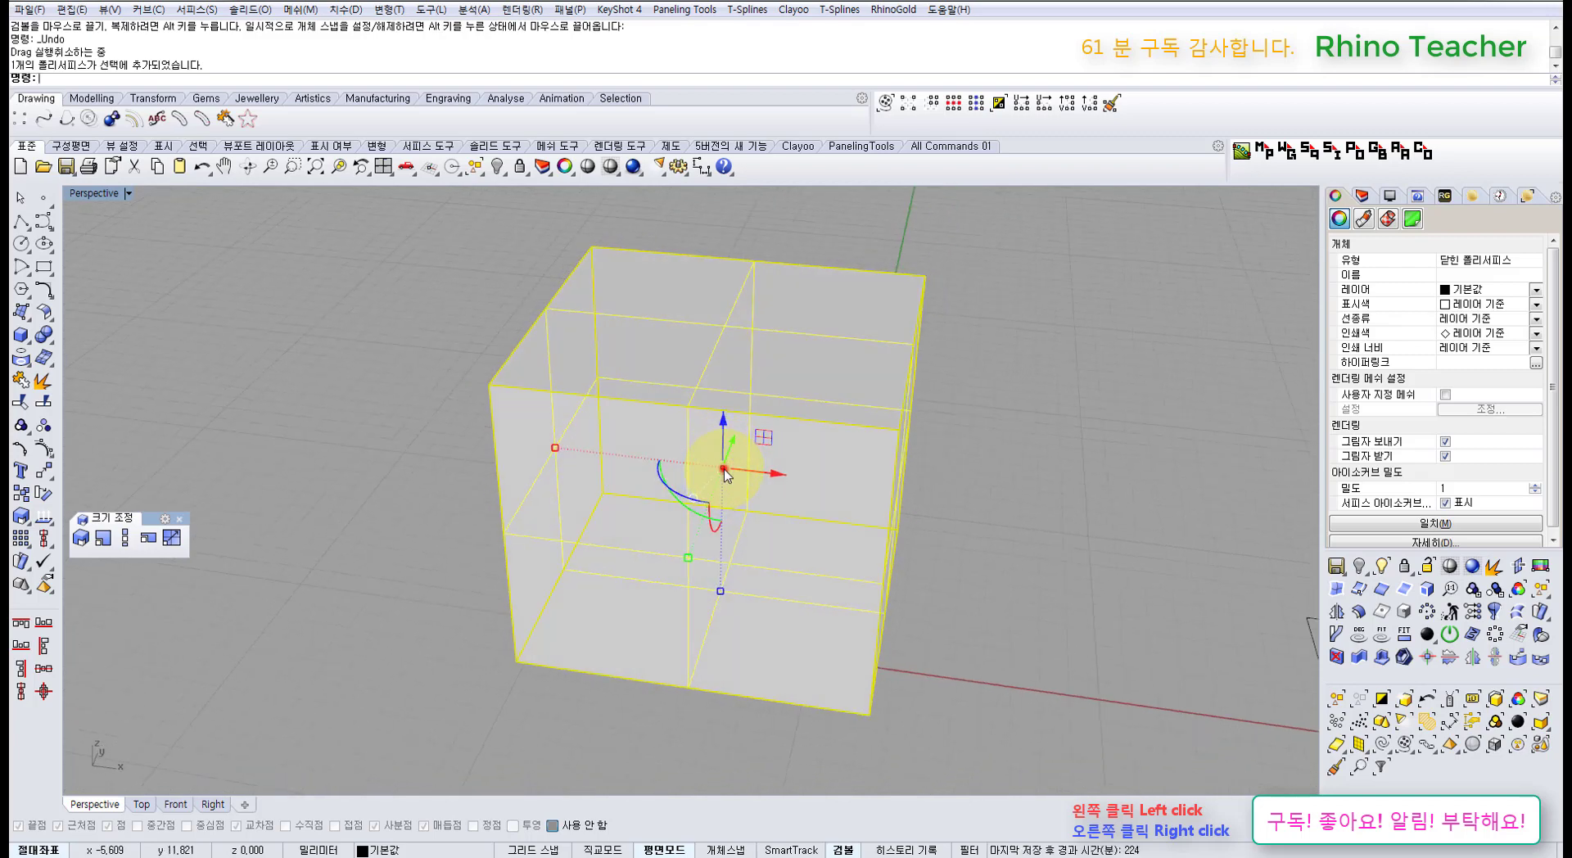
ctrl+drag(724, 470, 516, 663)
right_drag(597, 666, 518, 625)
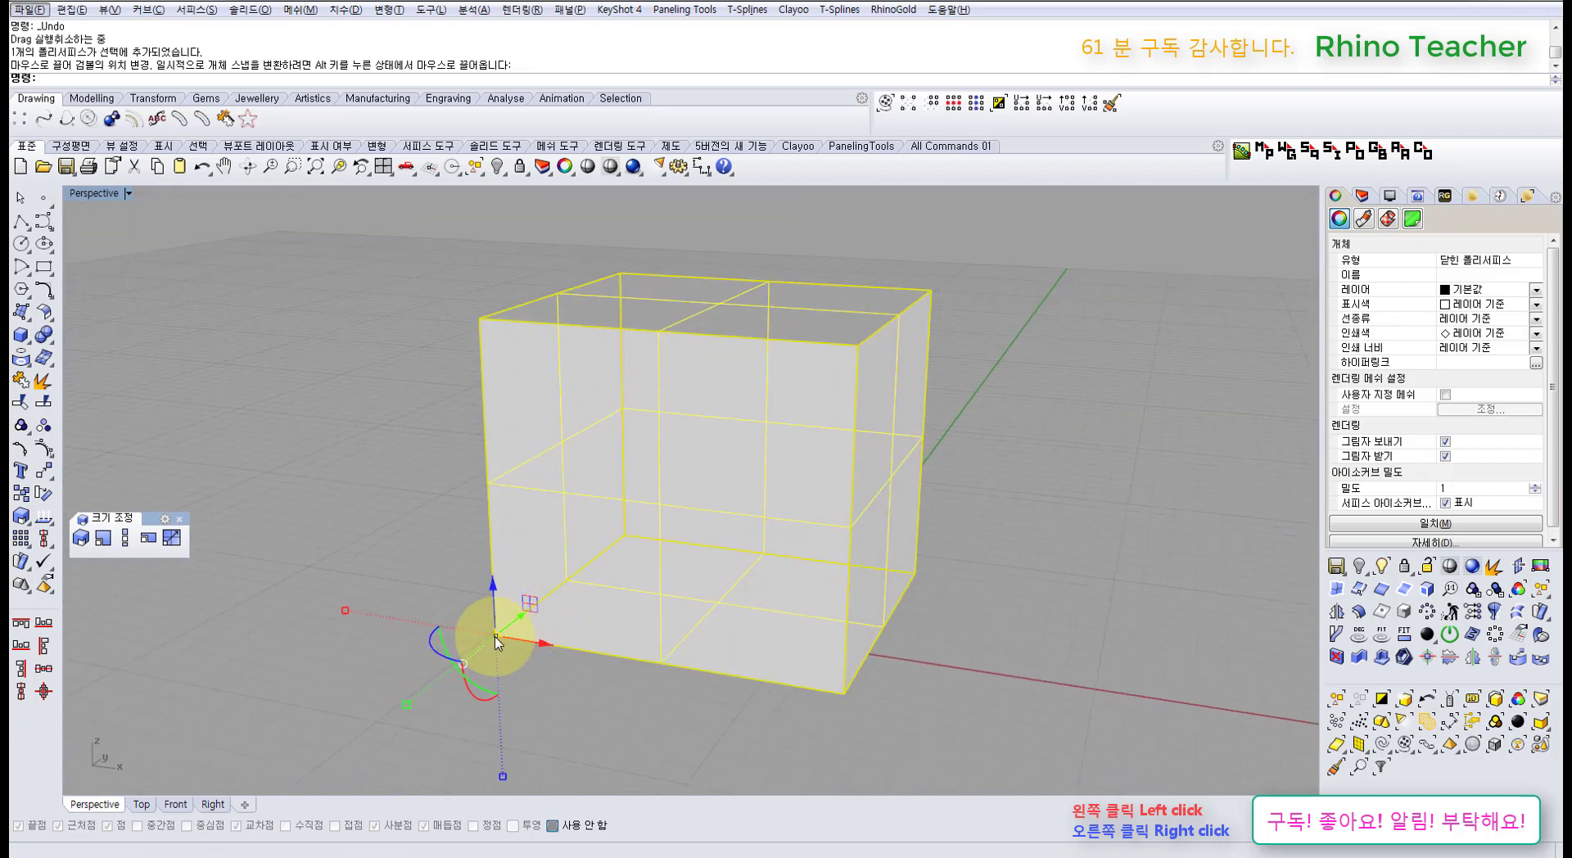
- Relocate the gumball to empty space away from the box and use it to move the box freely
ctrl+drag(497, 646, 384, 335)
mouse_move(420, 401)
right_down()
mouse_move(481, 456)
mouse_move(439, 396)
right_up()
drag(223, 256, 335, 344)
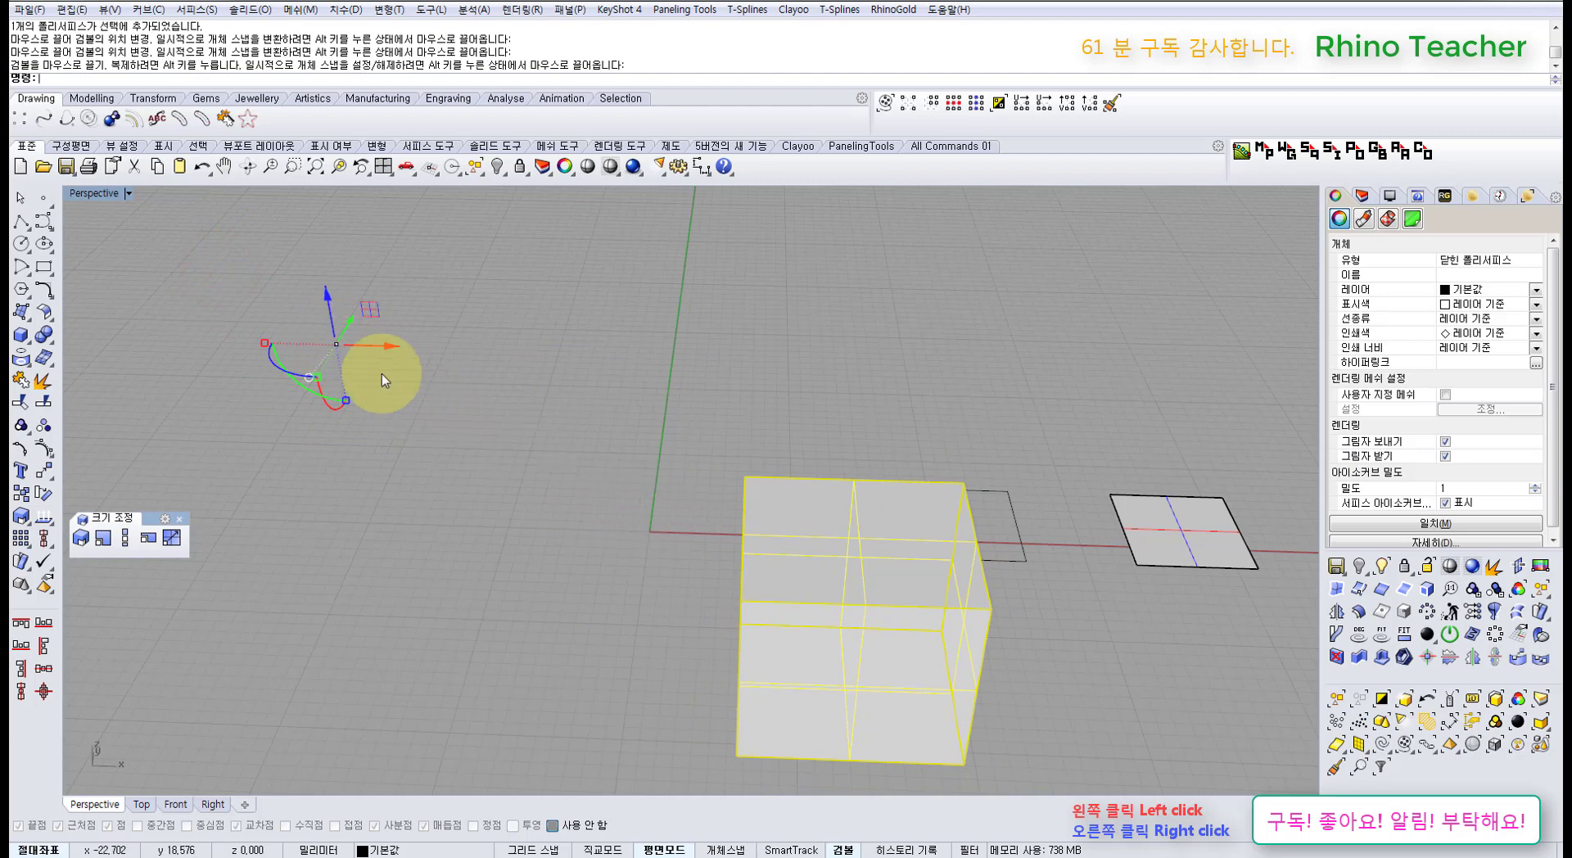
- Relocate the gumball back to the box's lower front-left corner and reset it to its default position
ctrl+drag(336, 346, 736, 755)
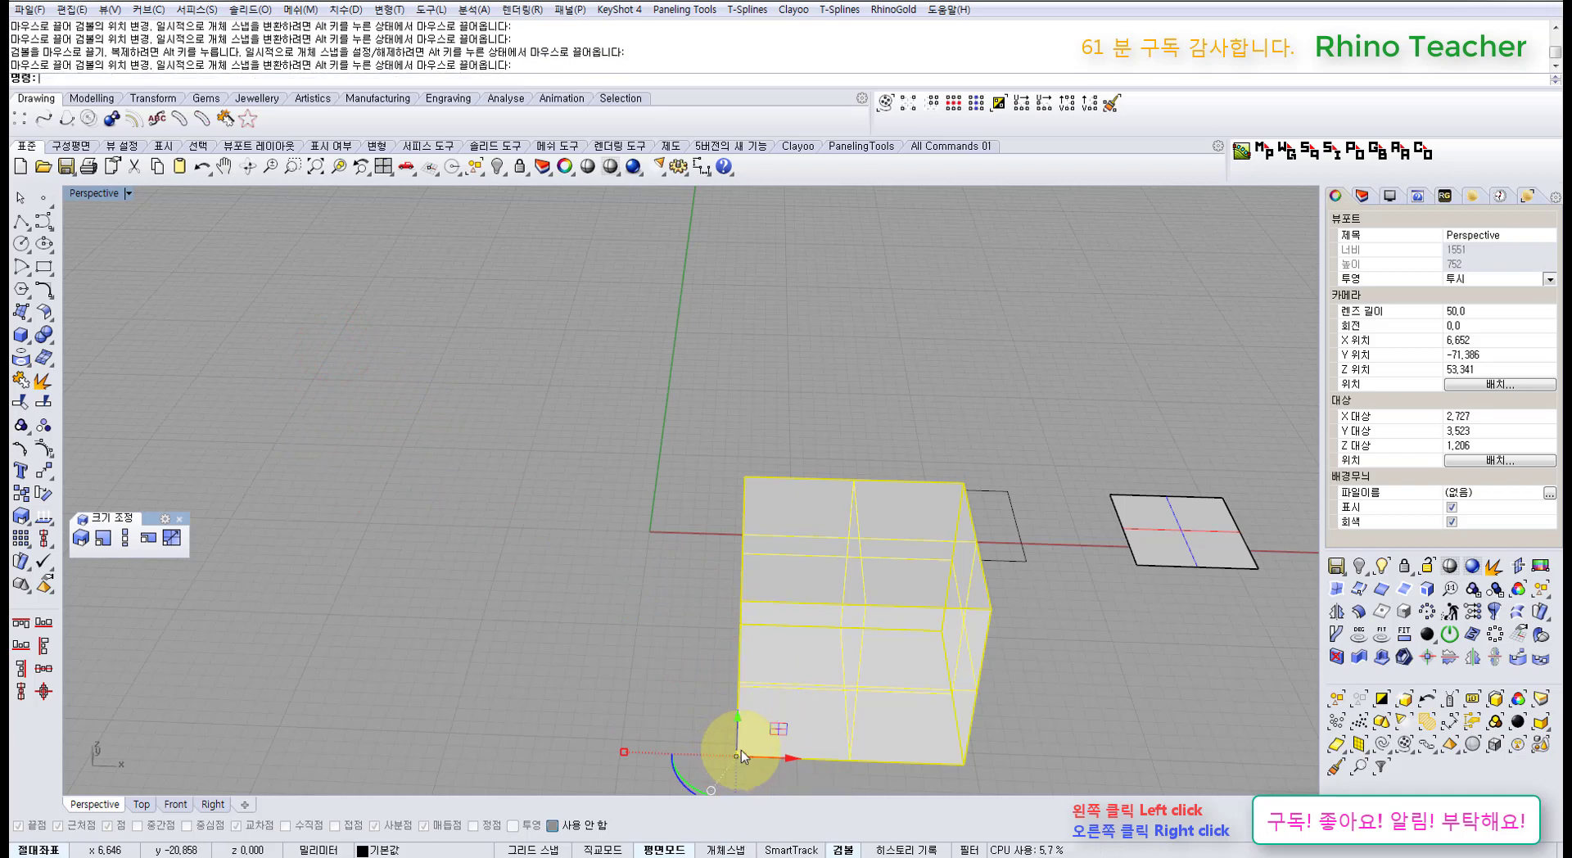
shift+right_drag(809, 677, 579, 499)
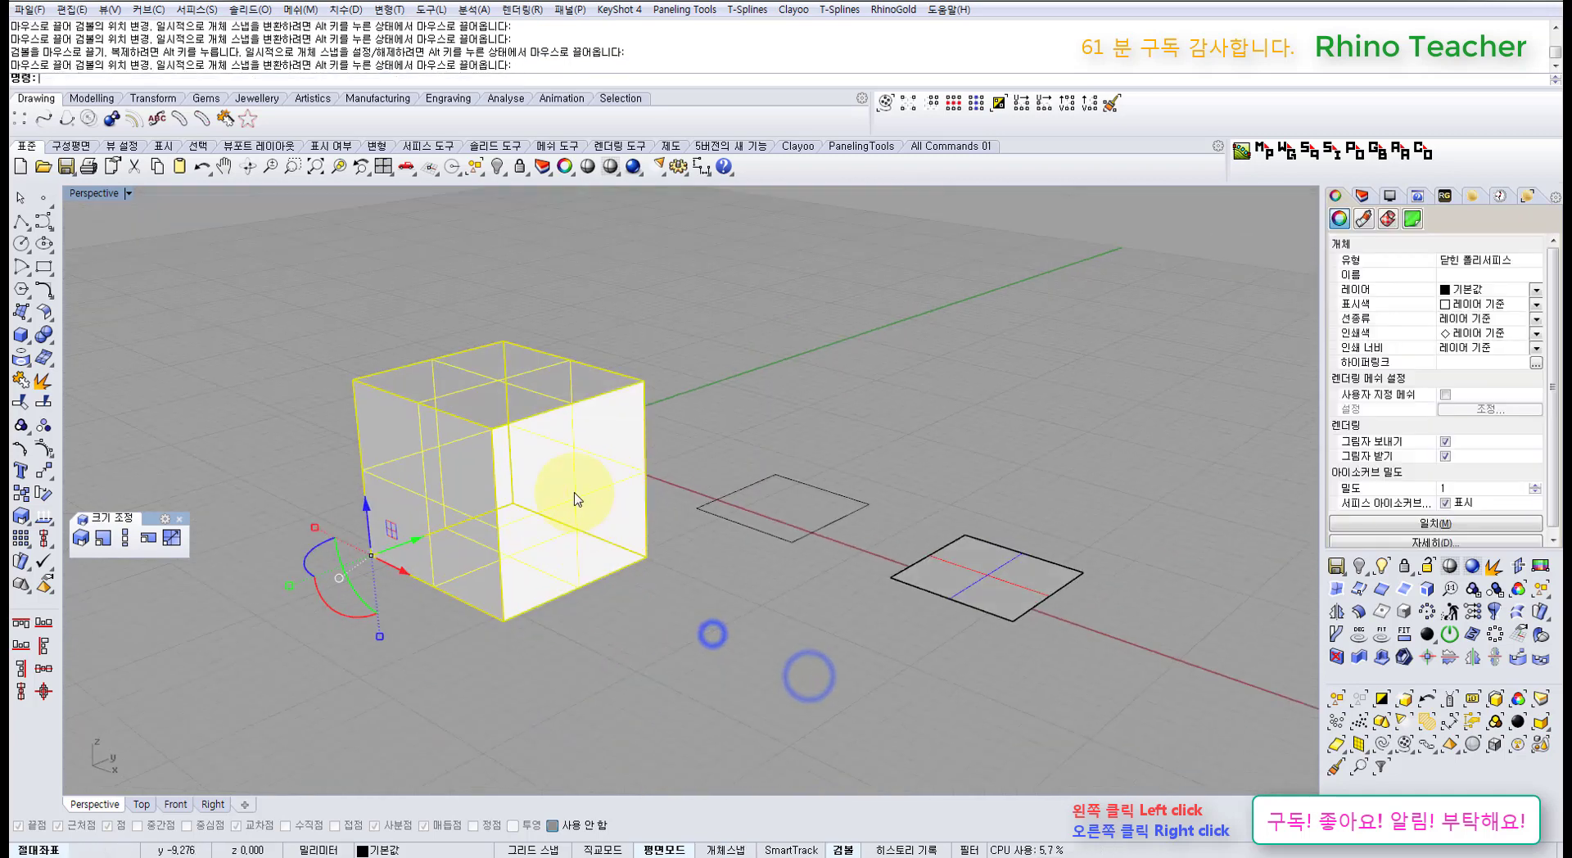
click(339, 578)
click(402, 421)
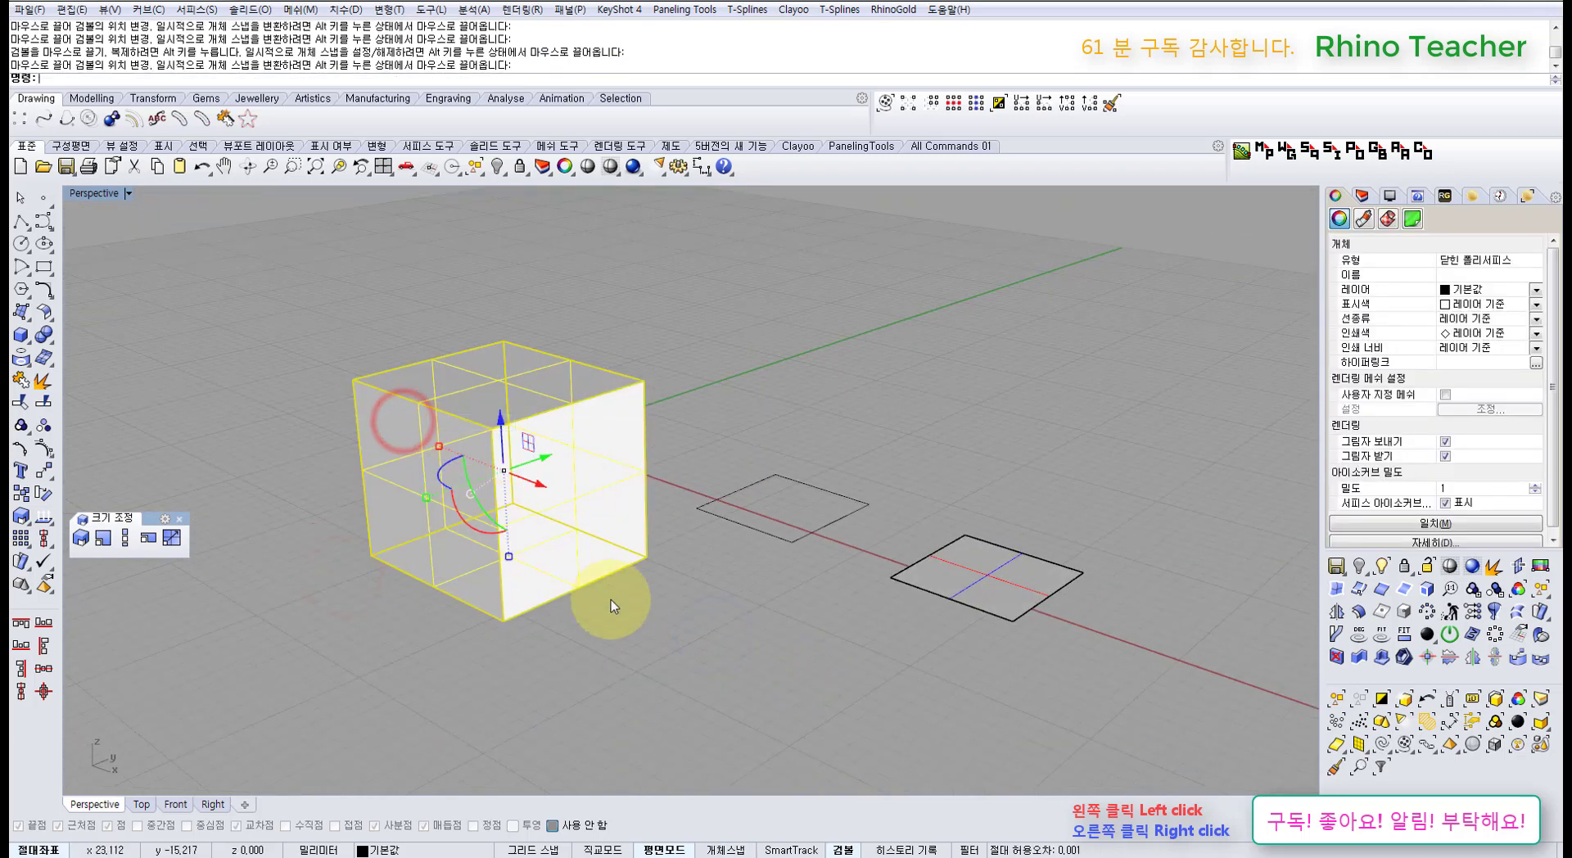
- Move the box freely back over the world origin and reselect it
mouse_move(610, 599)
right_down()
mouse_move(664, 614)
mouse_move(652, 588)
mouse_move(711, 610)
right_up()
click(838, 631)
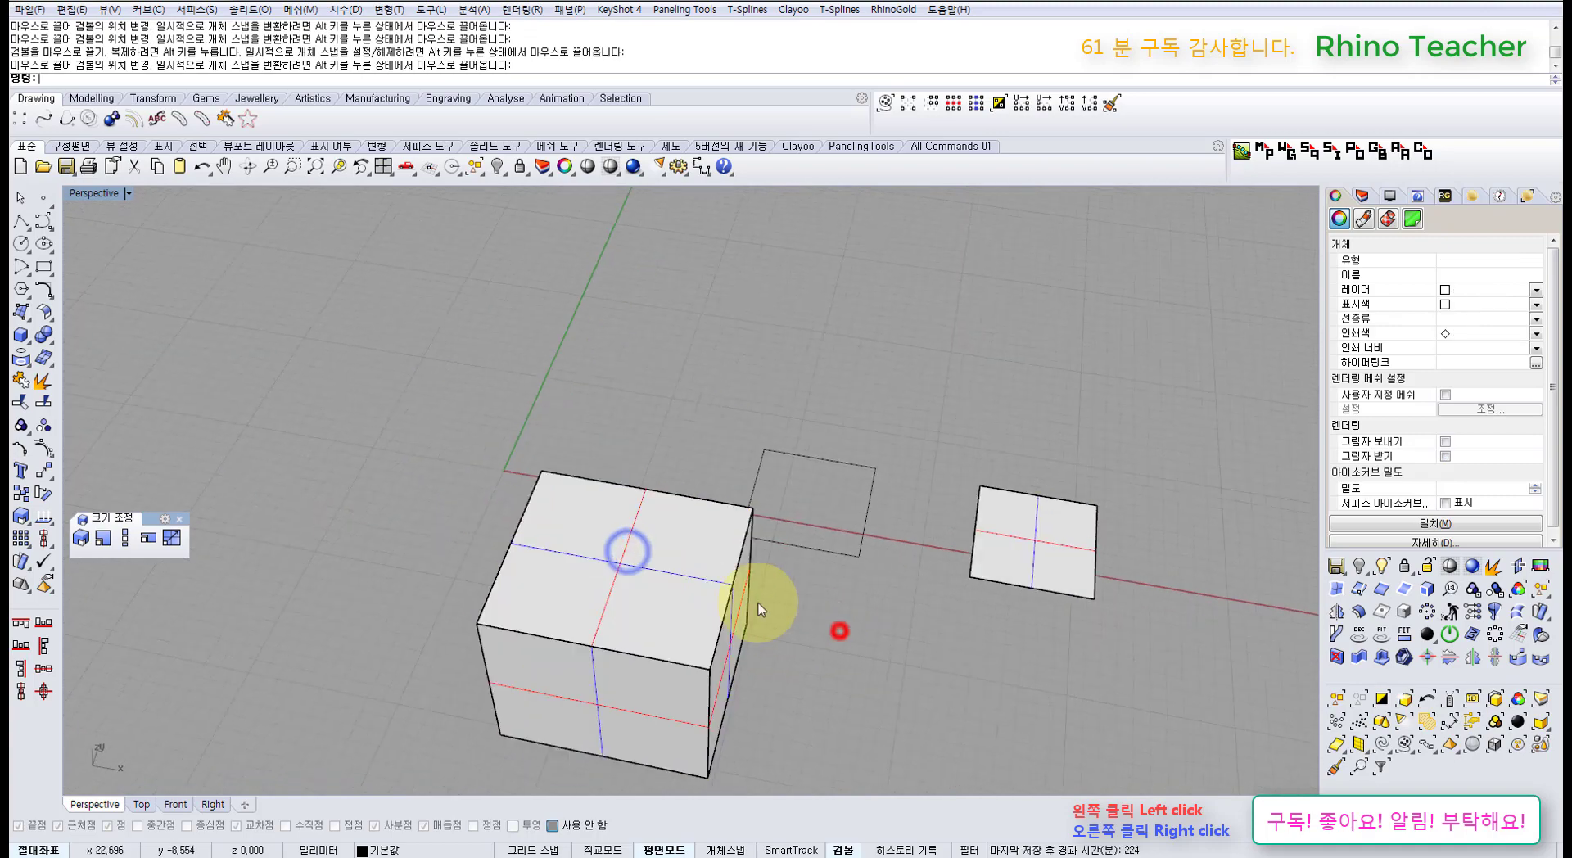
mouse_move(664, 565)
mouse_down()
mouse_move(549, 493)
mouse_move(532, 385)
mouse_up()
click(675, 566)
right_drag(617, 494, 602, 421)
shift+right_drag(602, 421, 572, 511)
click(573, 510)
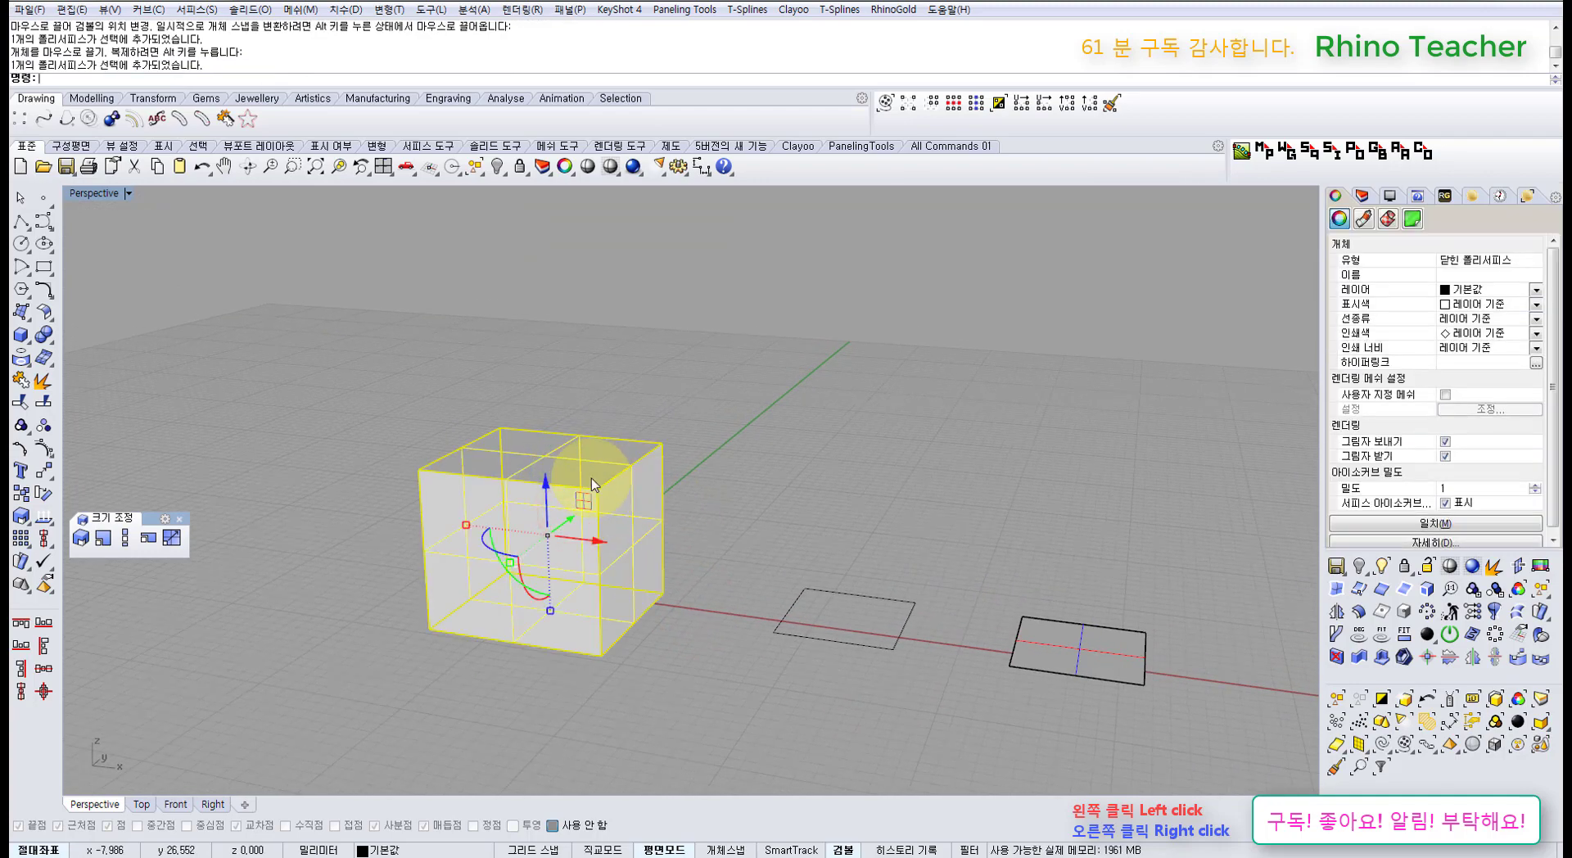
- Copy the box upward along the gumball's Z axis, directly above the original, and undo the copy
drag(542, 487, 541, 423)
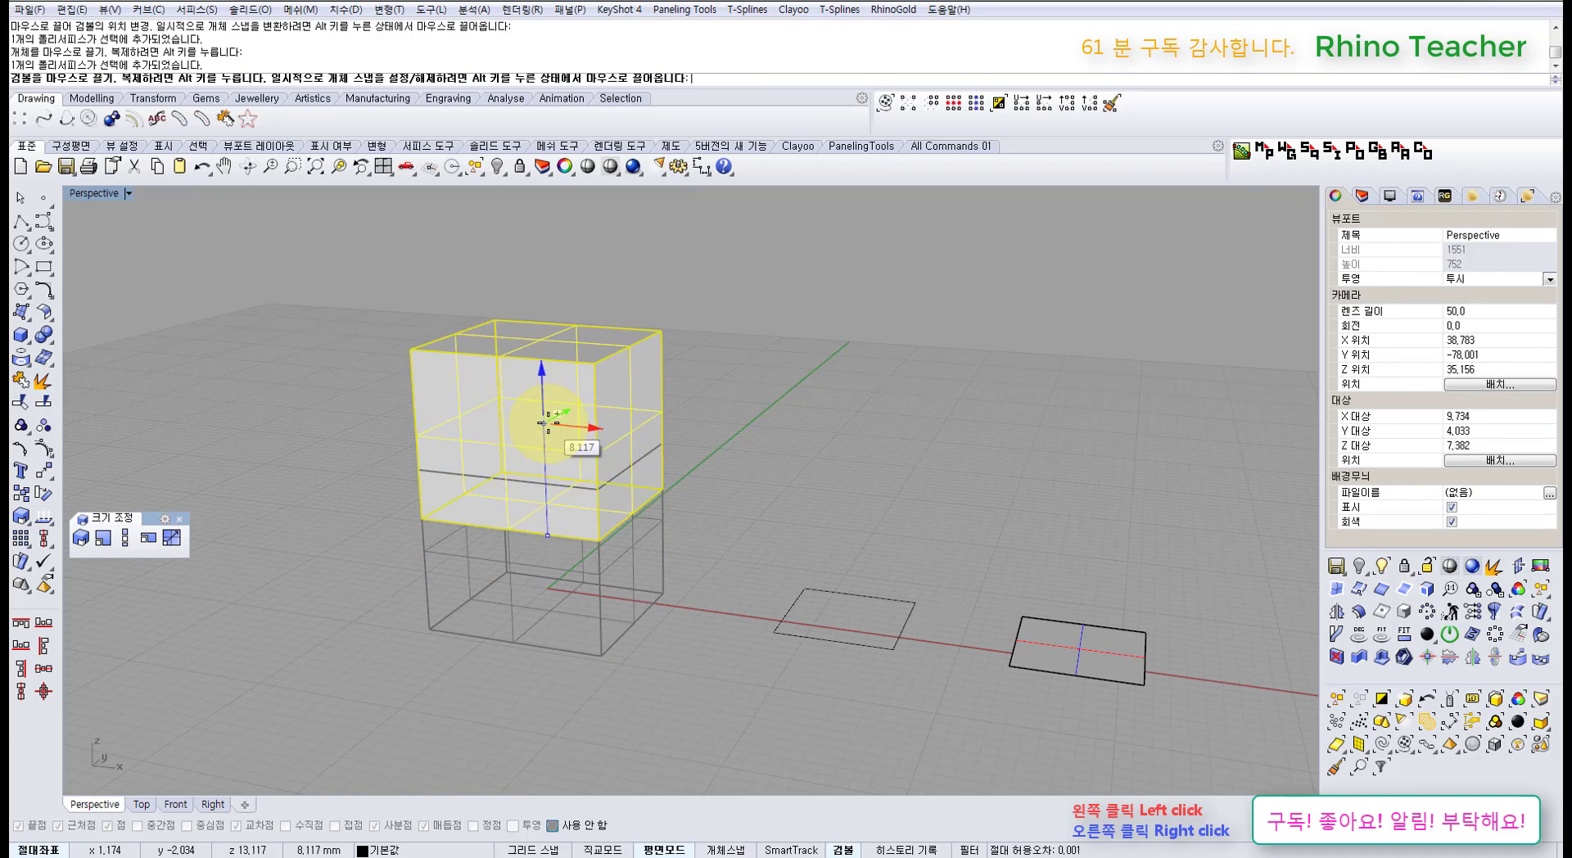
drag(540, 422, 534, 375)
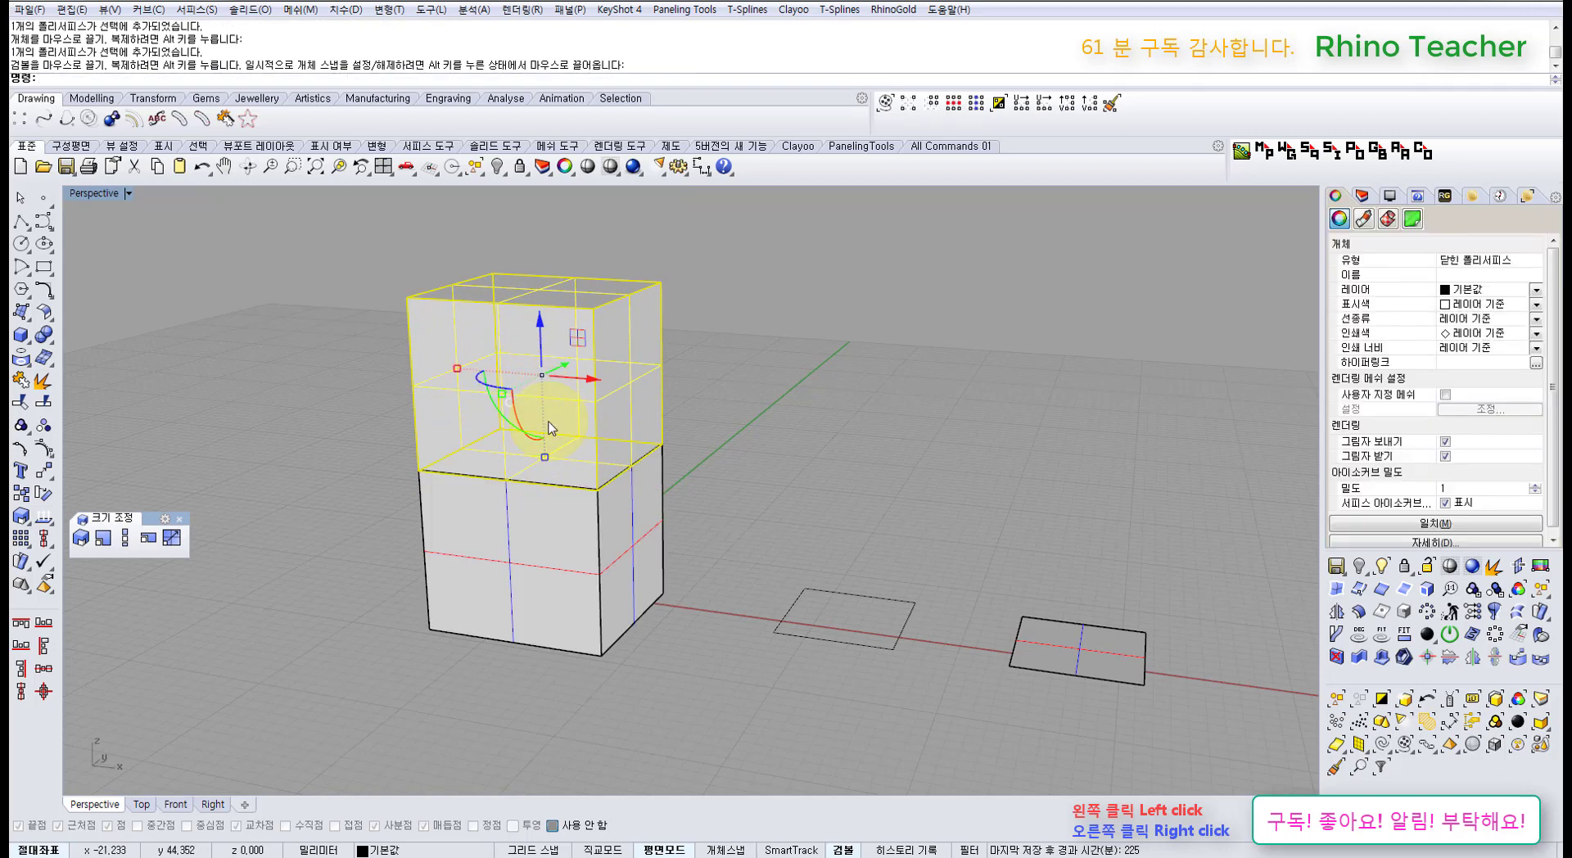
key(ctrl+z)
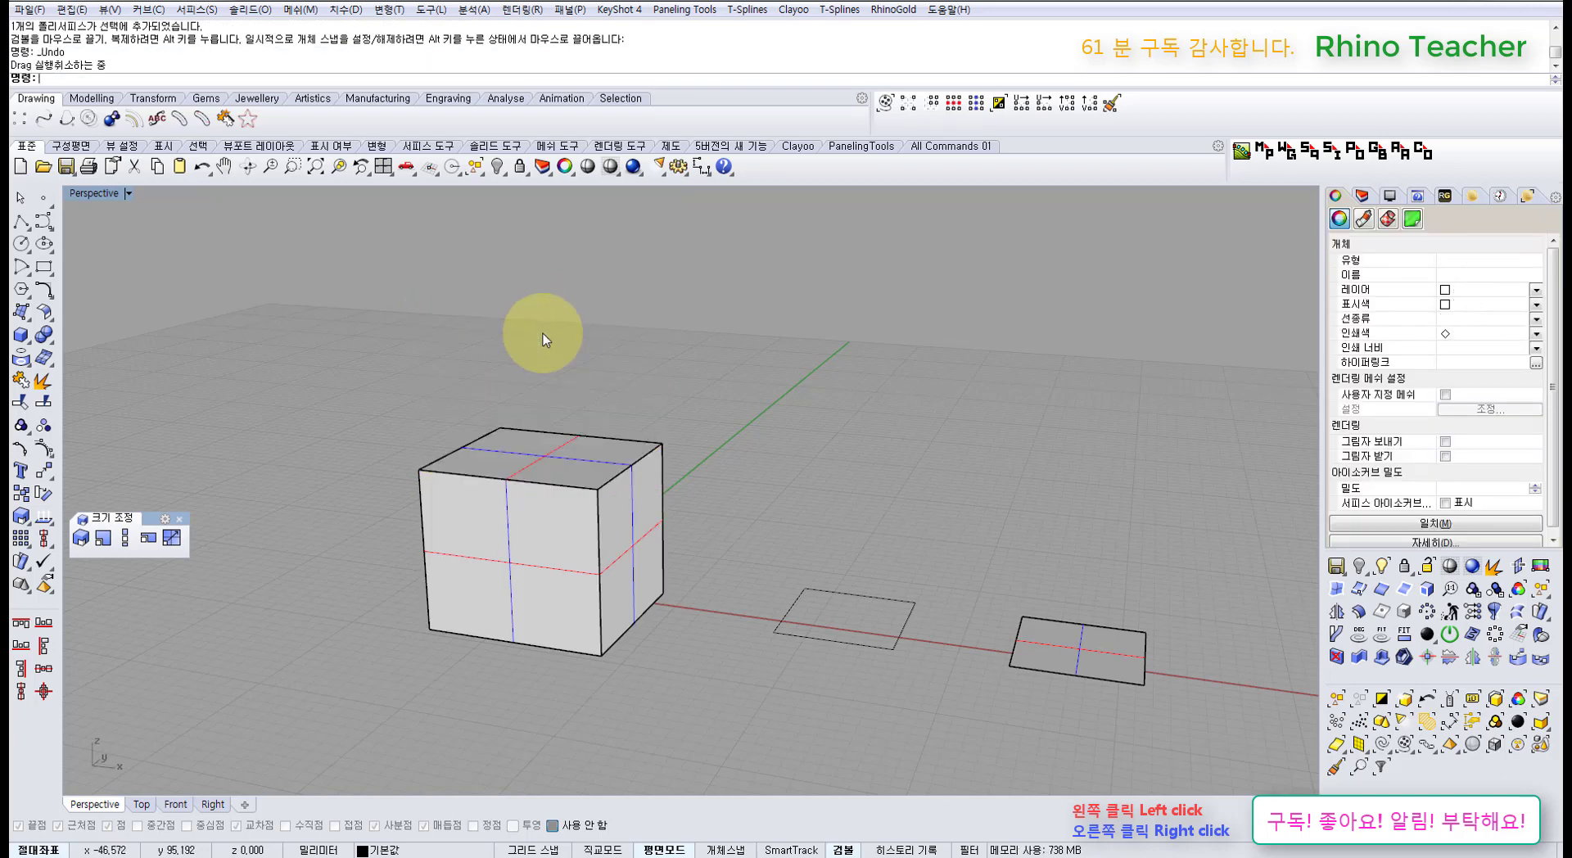
- Reselect the box, copy it straight up along the gumball's Z axis onto the original, and delete the upper copy
click(645, 399)
click(534, 515)
shift+right_drag(565, 494, 581, 525)
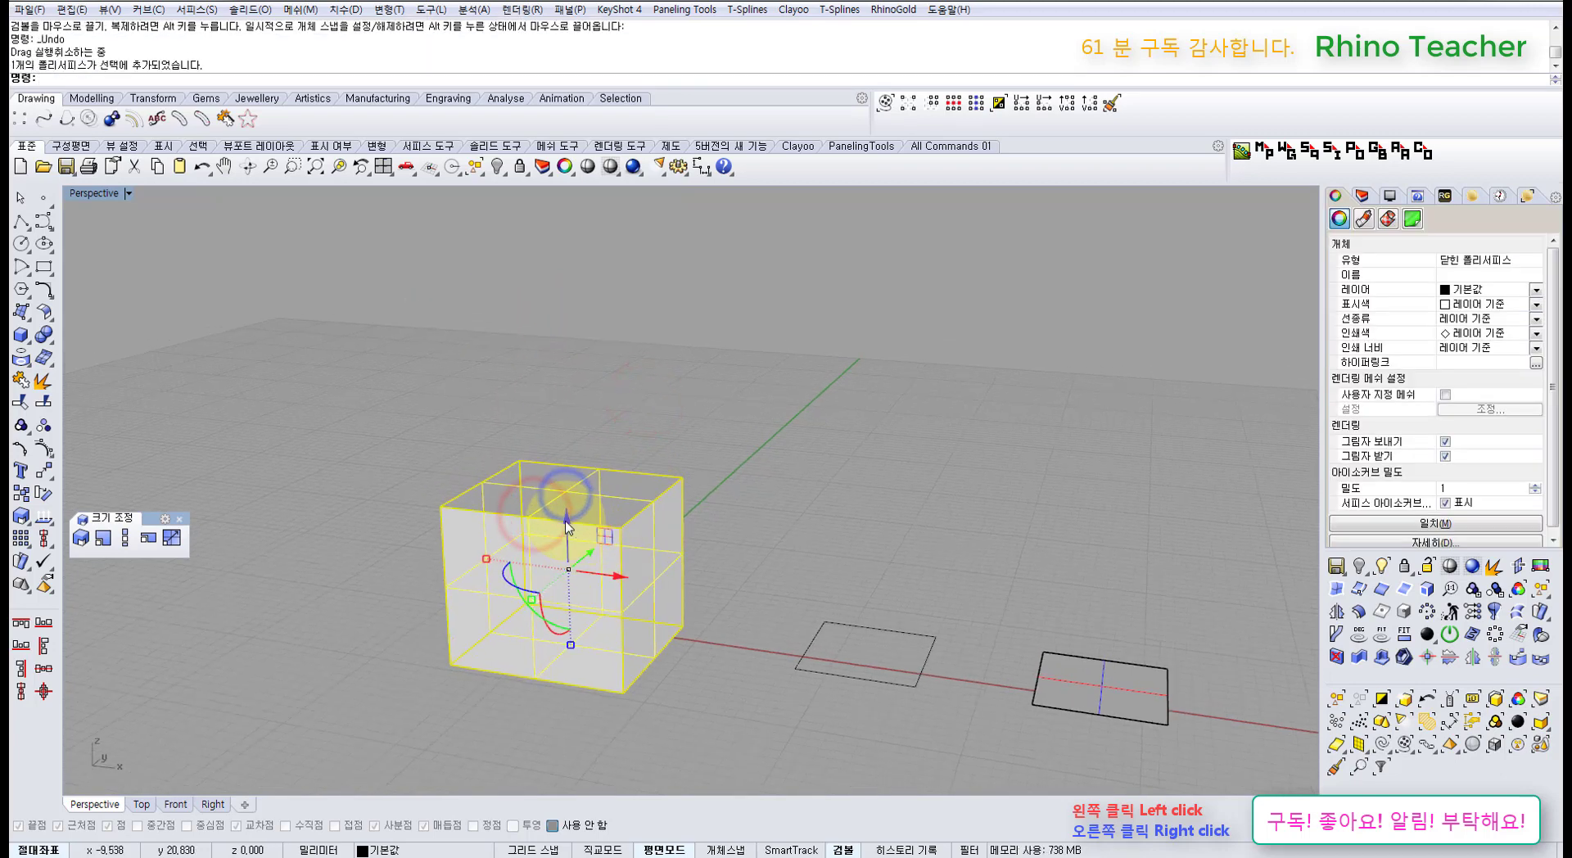
drag(564, 512, 563, 418)
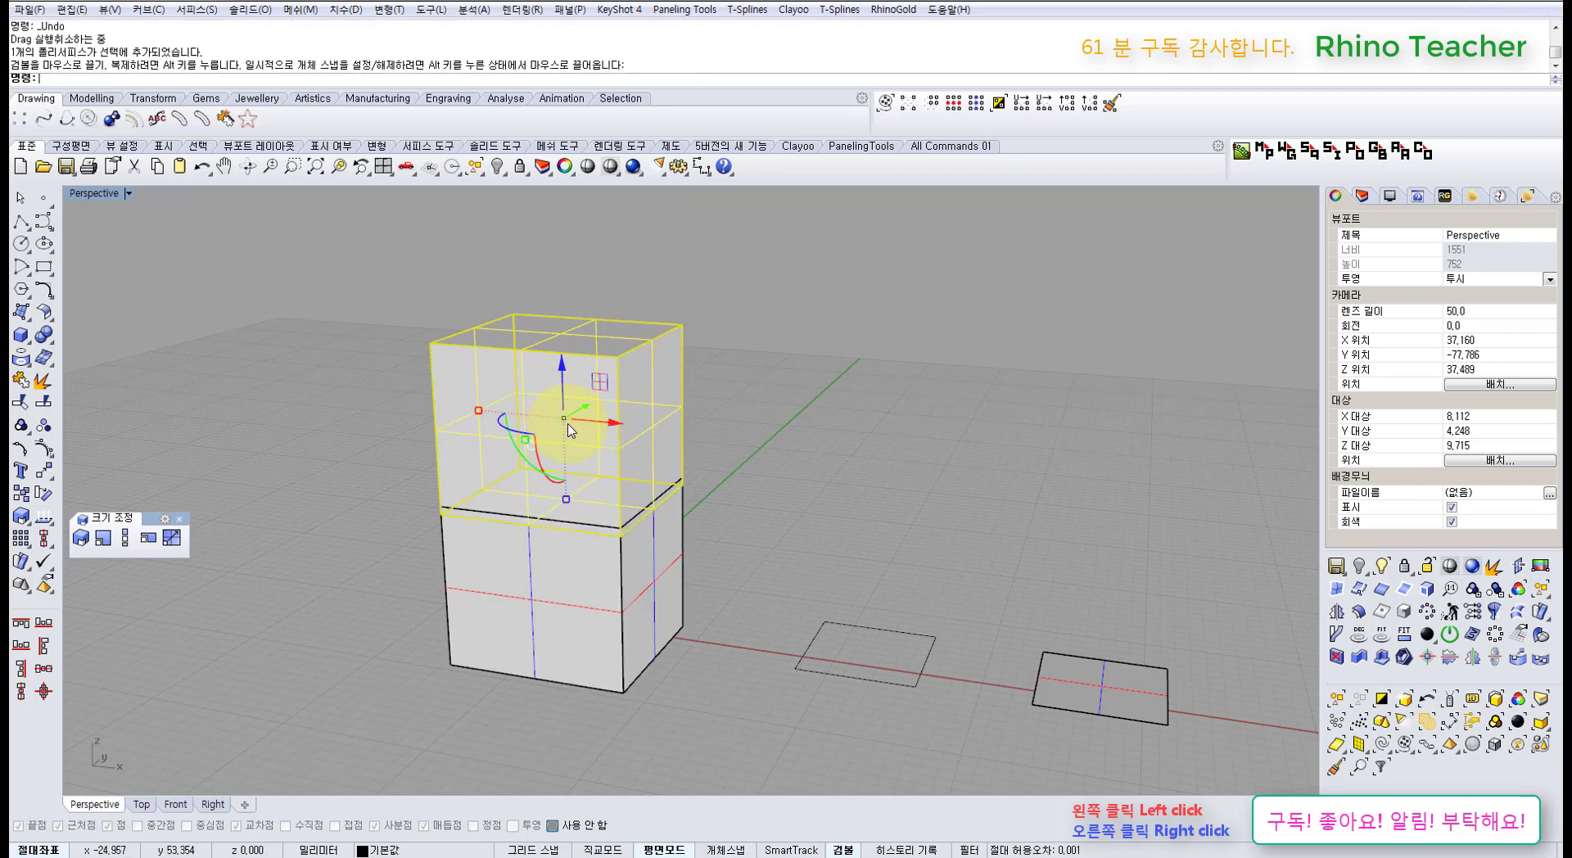
click(749, 430)
click(601, 385)
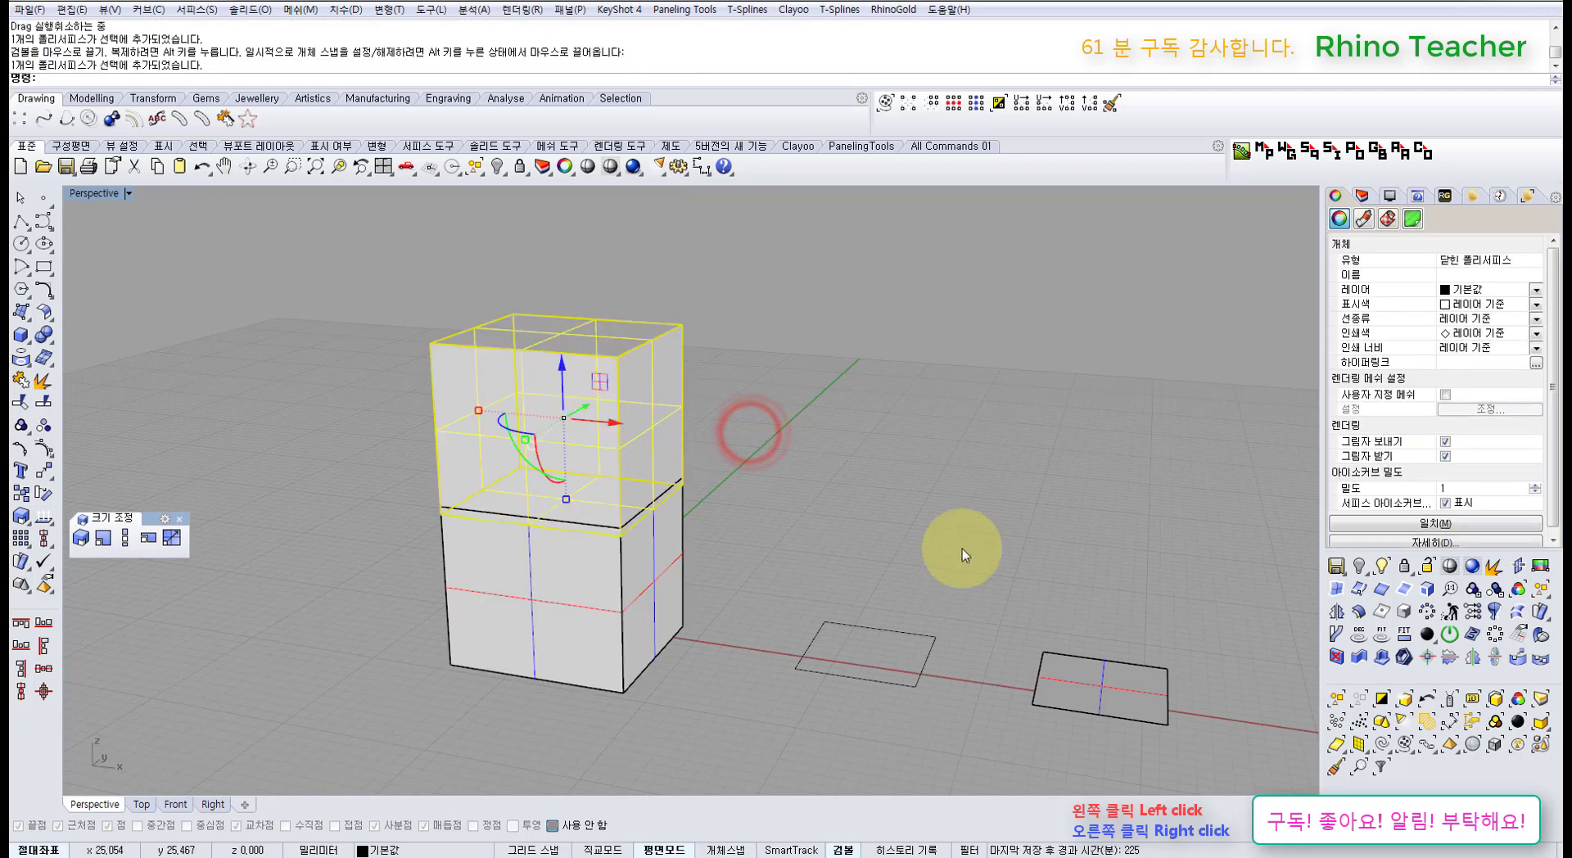
key(Delete)
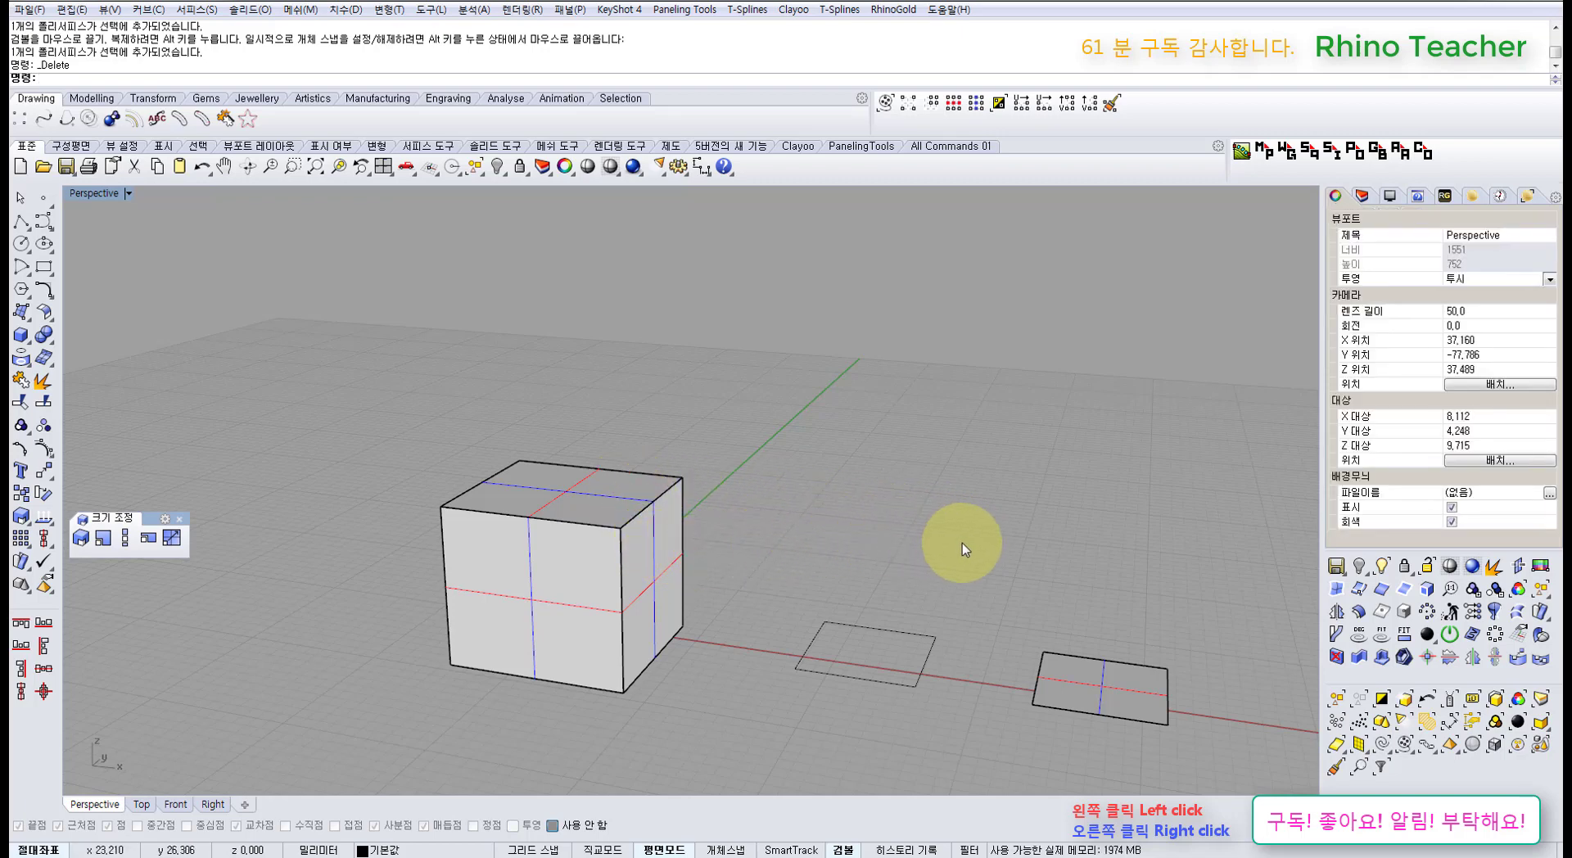
- Look up 검볼 in the Rhinoceros help and read its sections on object actions, extruding curves or surfaces, and widget position
shift+right_drag(961, 543, 777, 500)
click(777, 500)
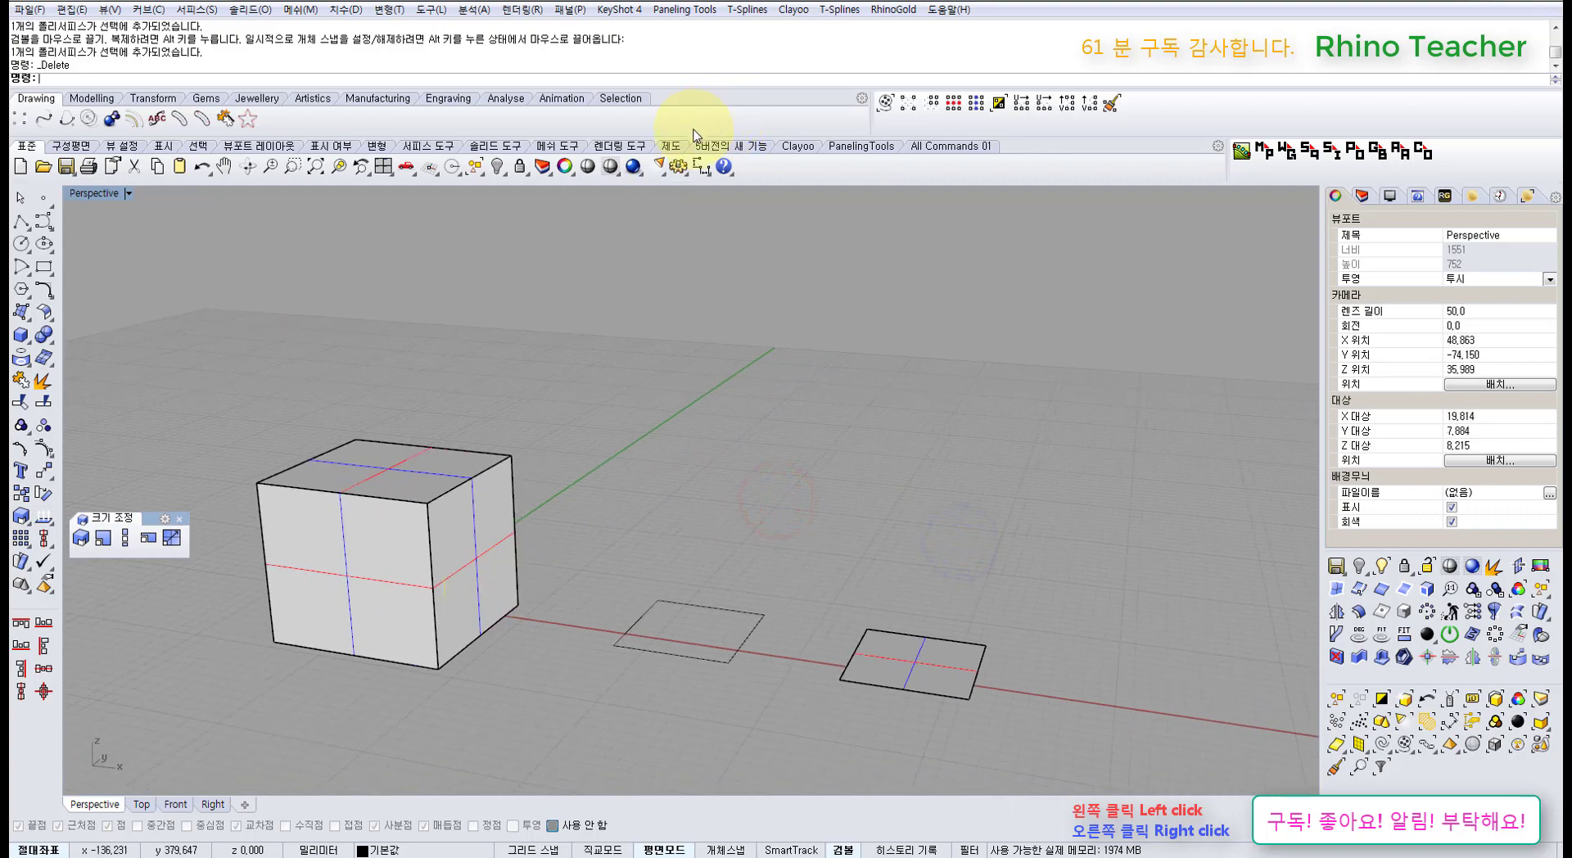
click(722, 168)
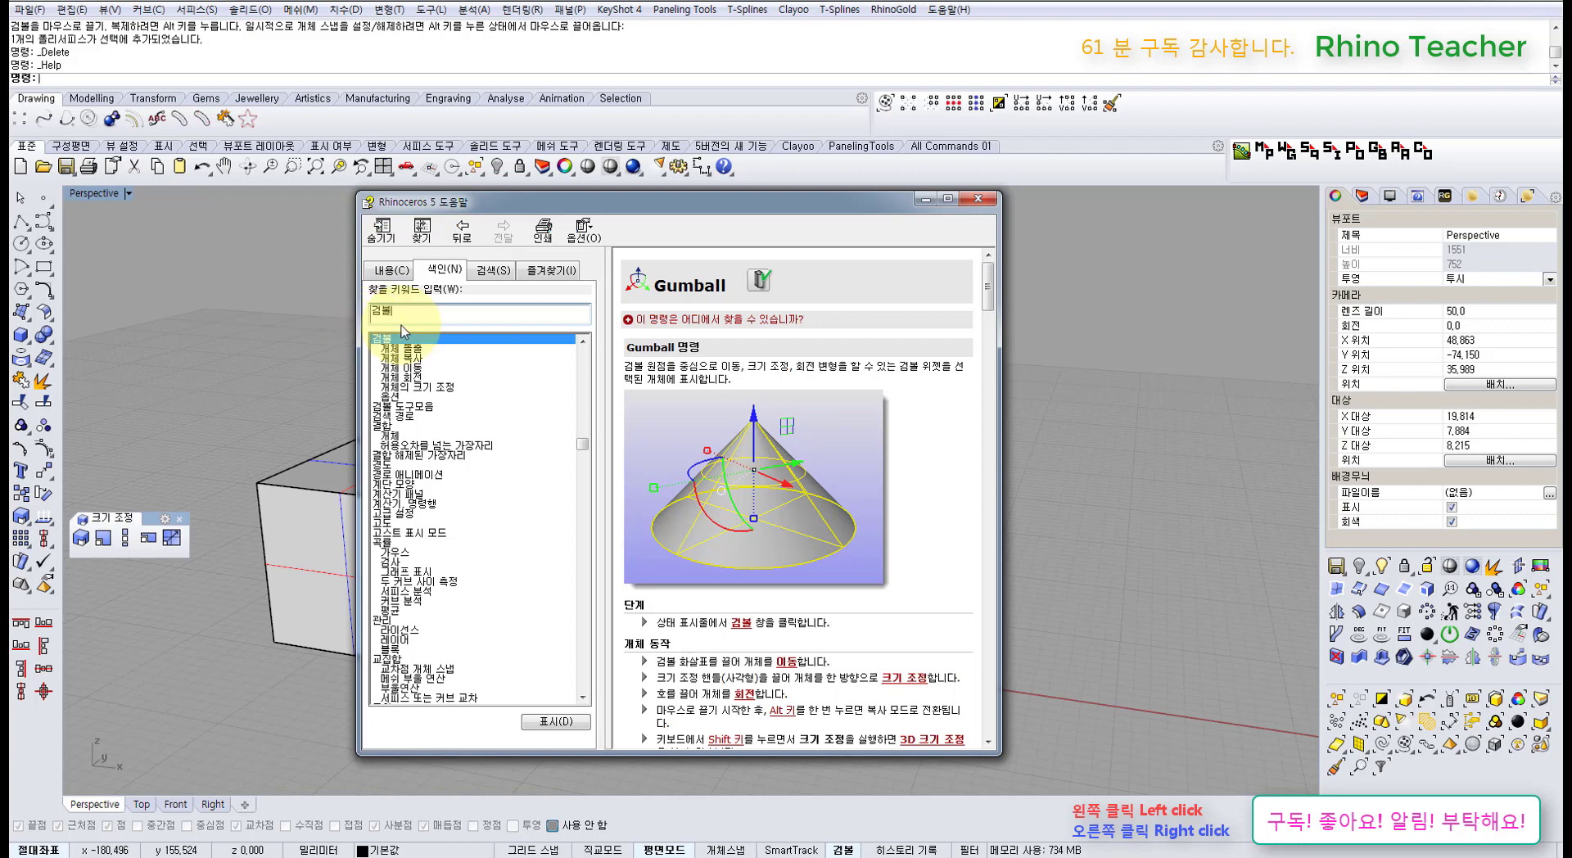
double_click(628, 347)
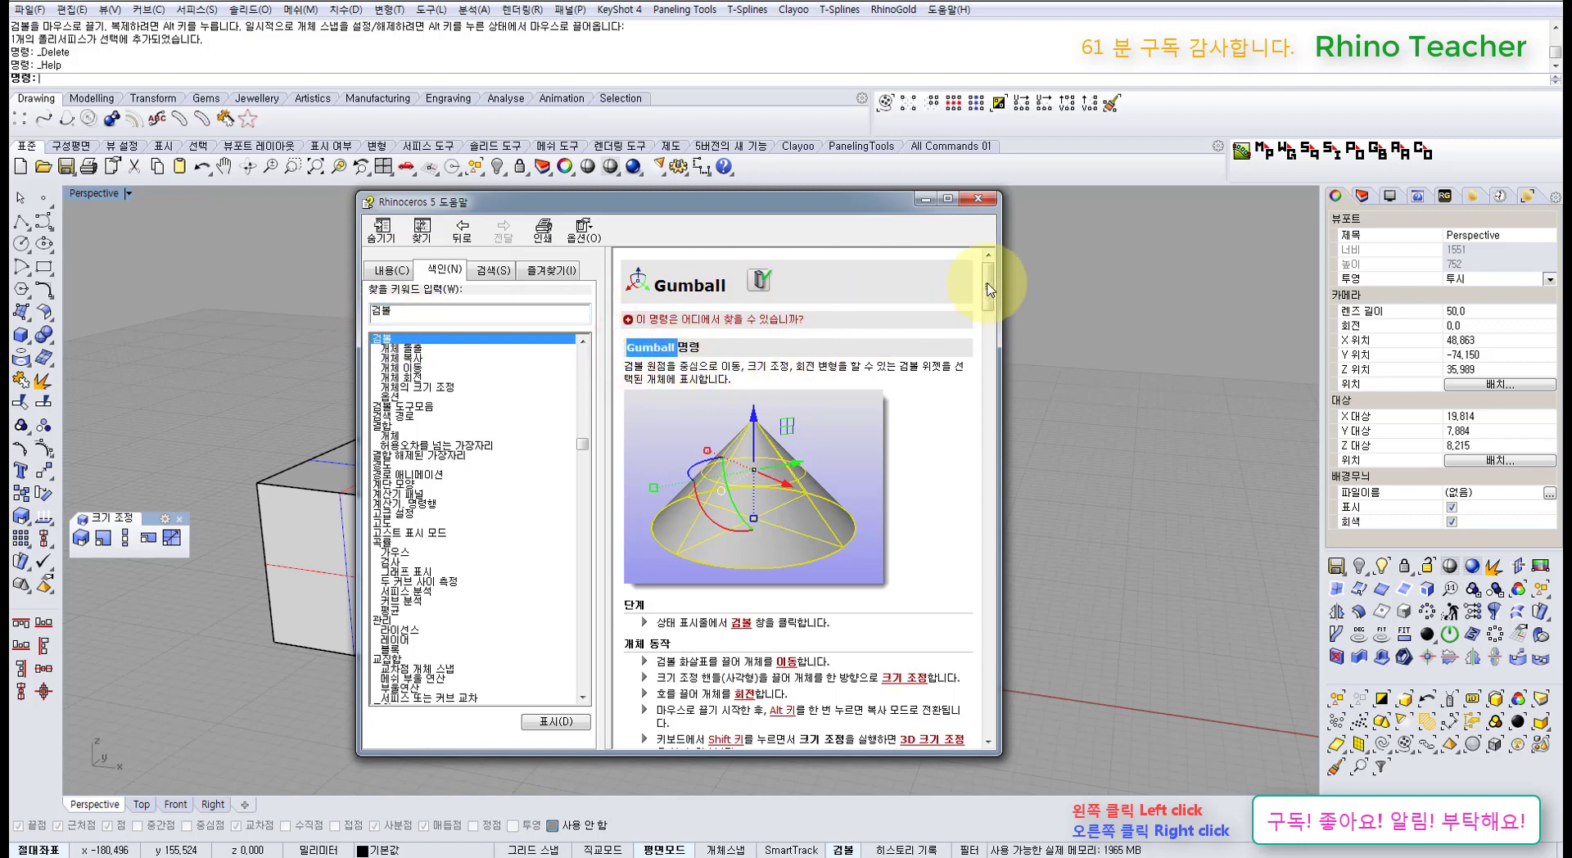
drag(989, 287, 993, 452)
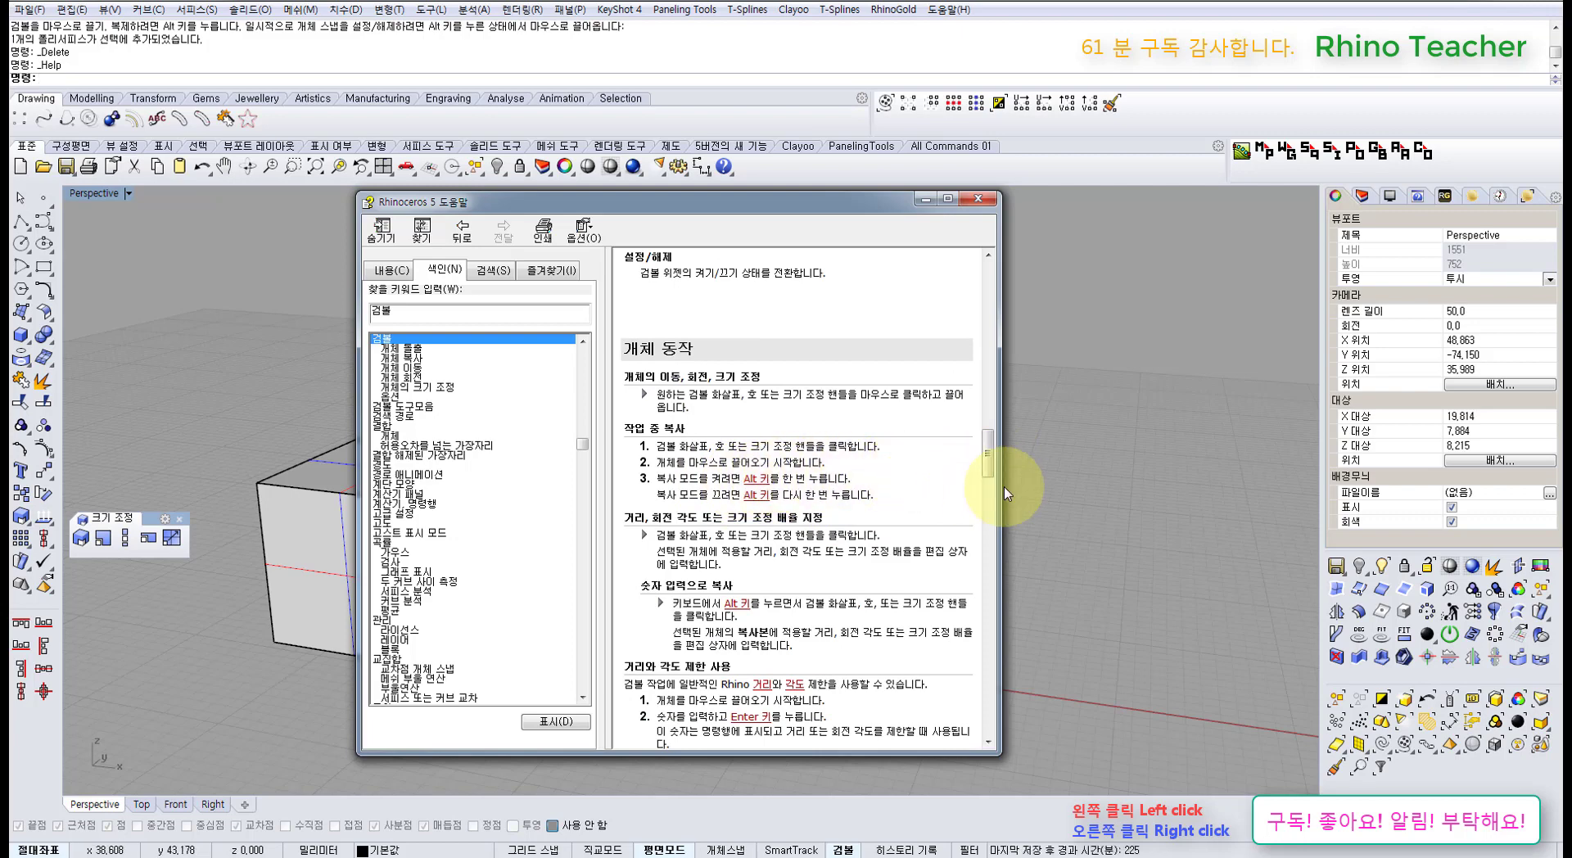
drag(991, 453, 997, 501)
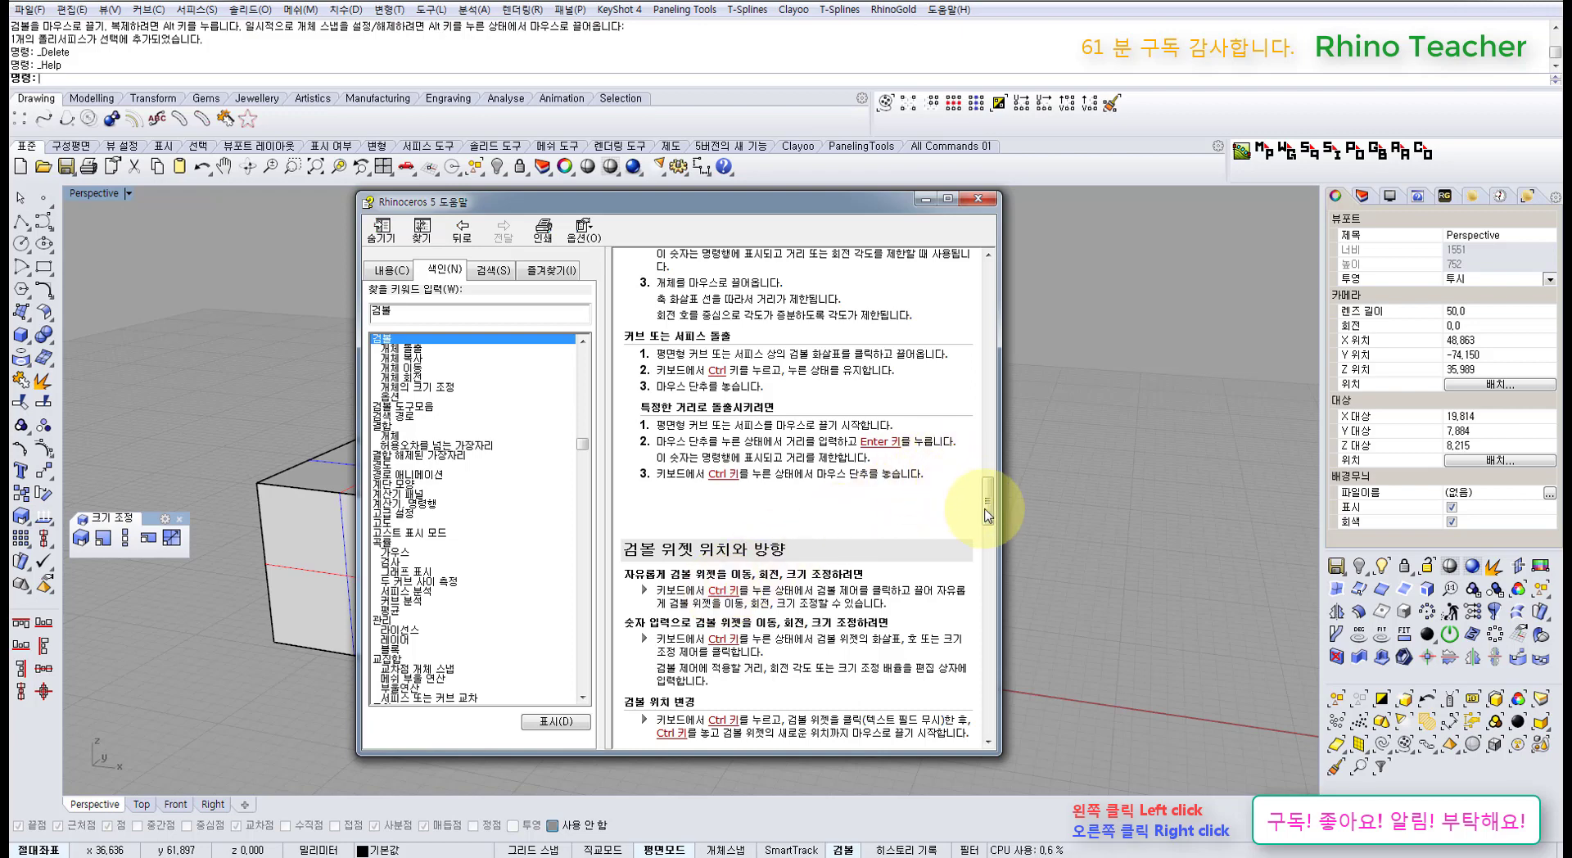
drag(988, 516, 983, 505)
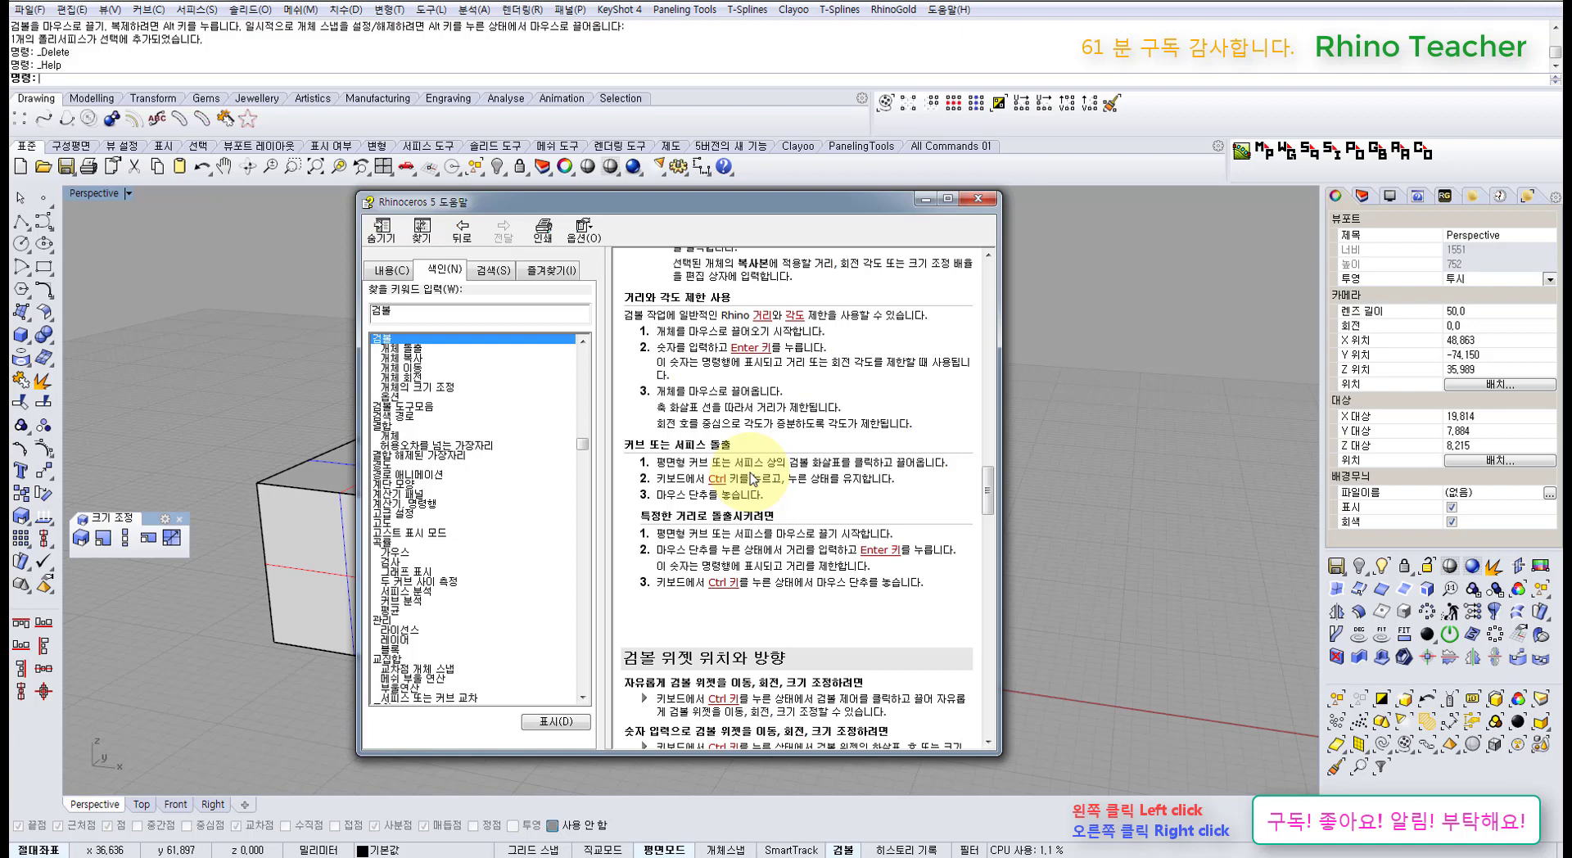
drag(789, 201, 0, 360)
- Extrude the closed rectangular curve upward into open walls along the gumball's Z axis, and undo the extrusion
right_drag(751, 537, 755, 554)
drag(754, 554, 675, 662)
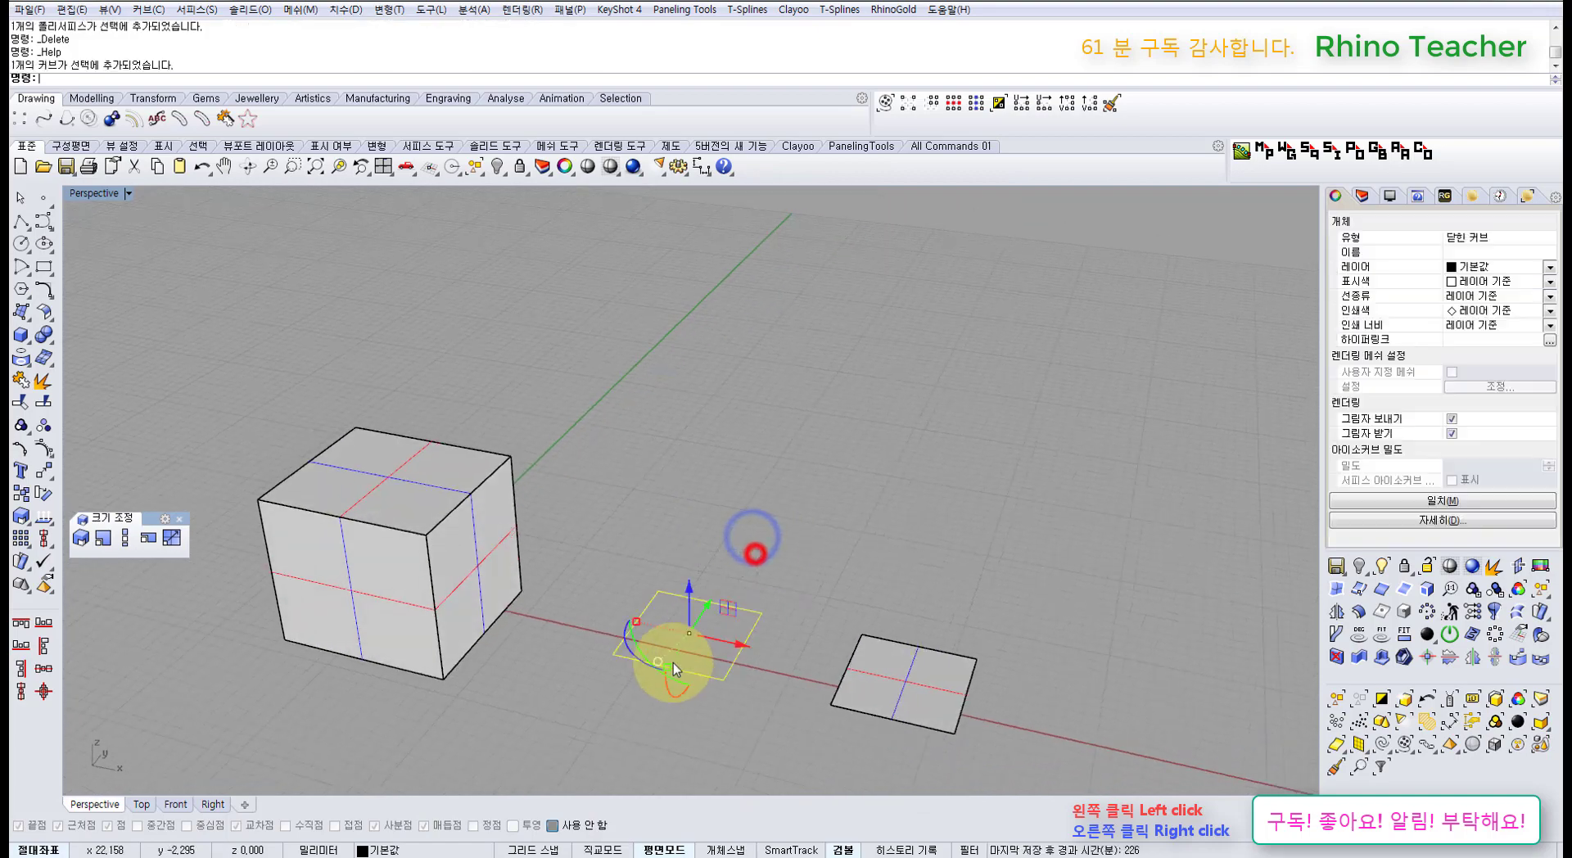
right_drag(677, 620, 676, 589)
scroll(677, 589, up, 4)
drag(677, 591, 688, 598)
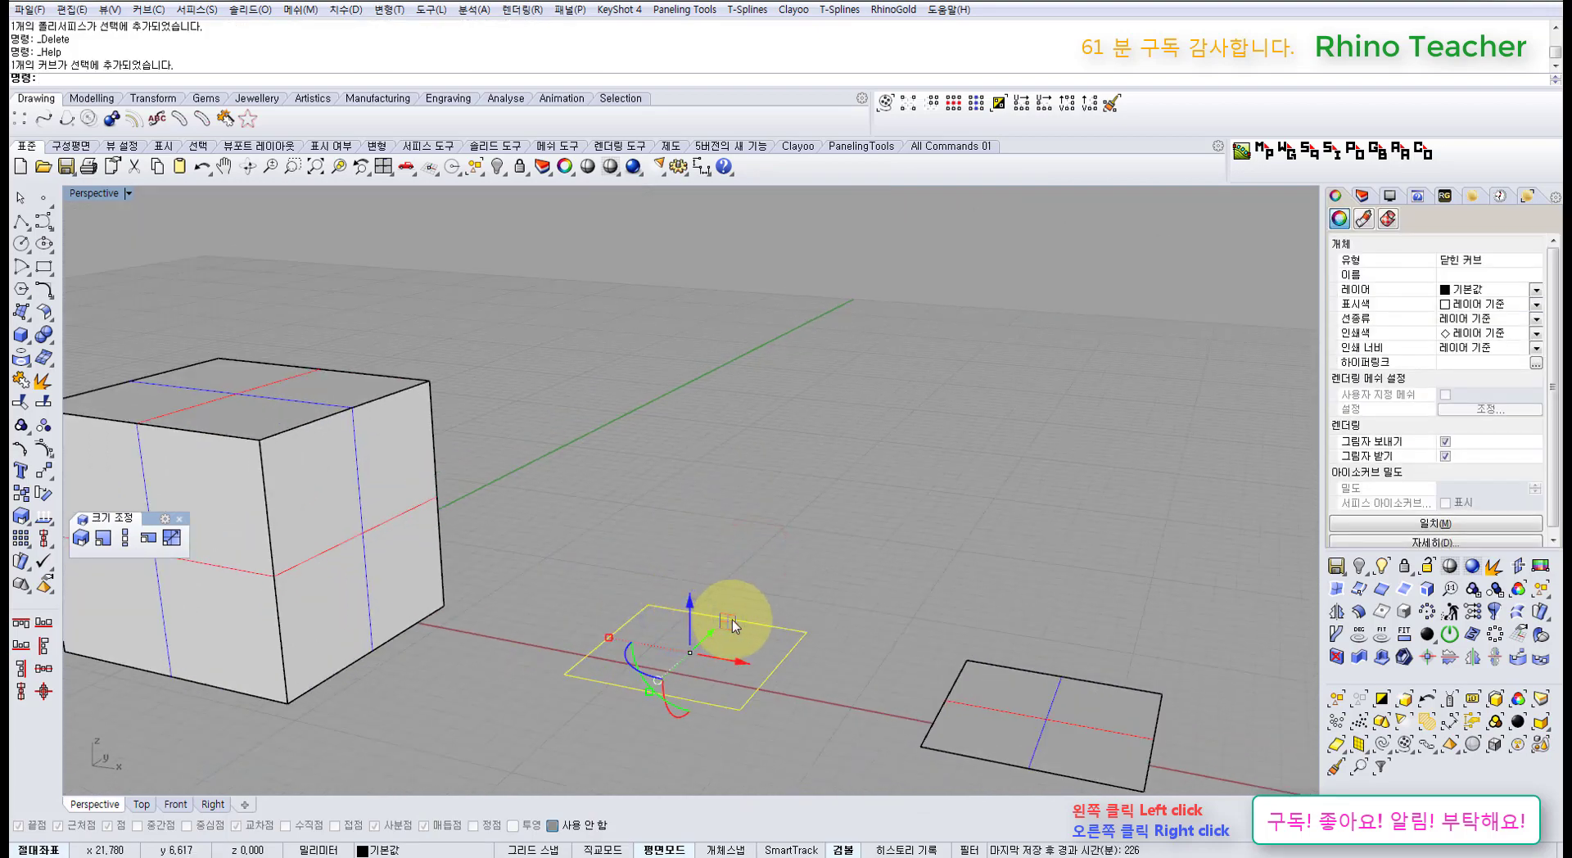
drag(691, 606, 689, 576)
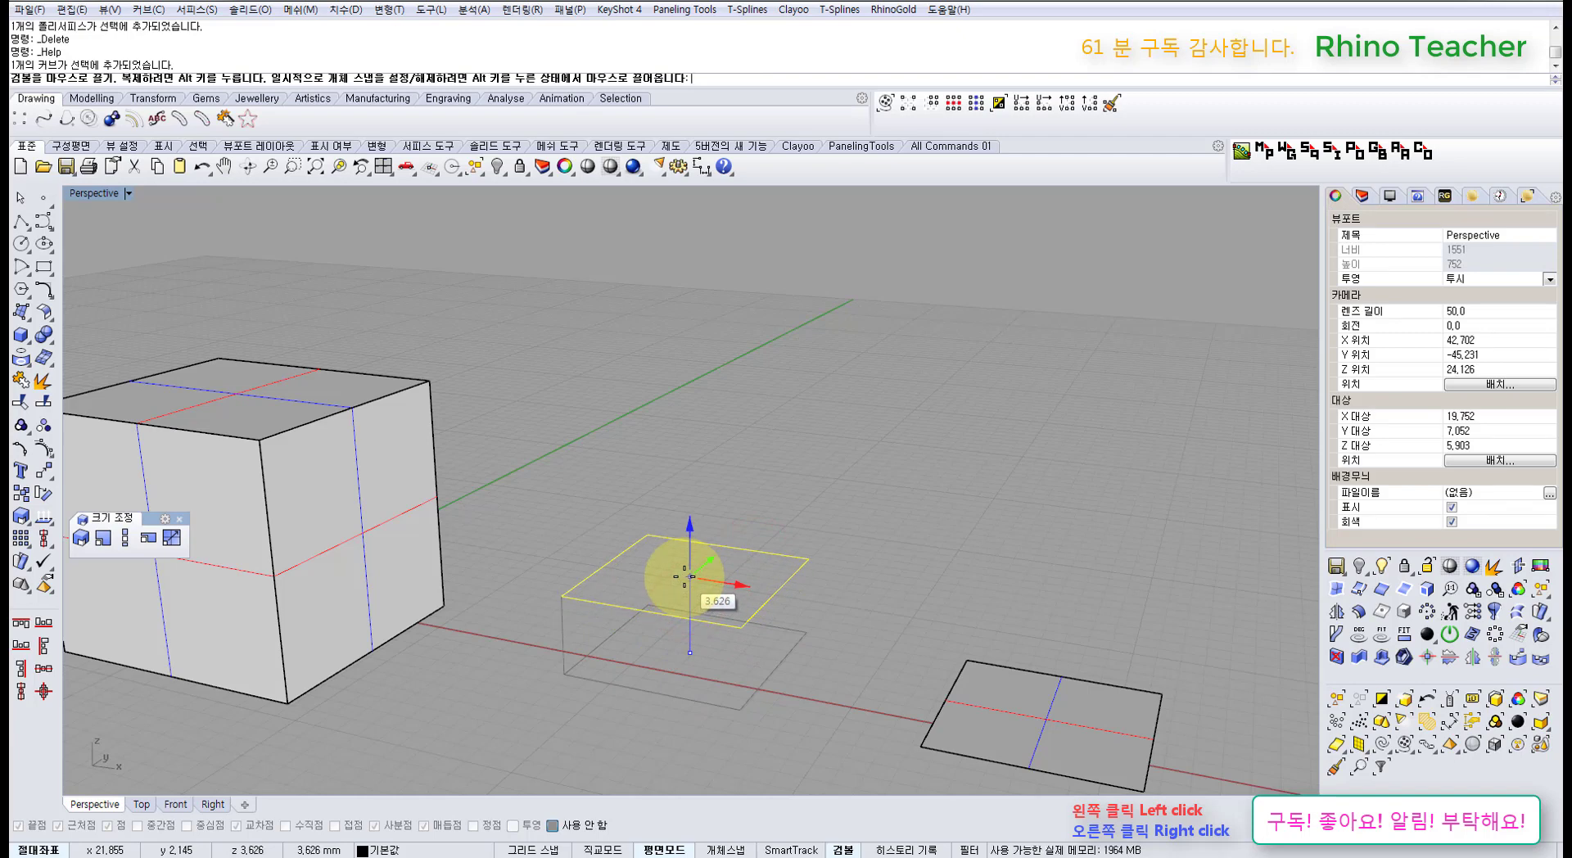
drag(689, 576, 671, 528)
right_drag(823, 450, 826, 524)
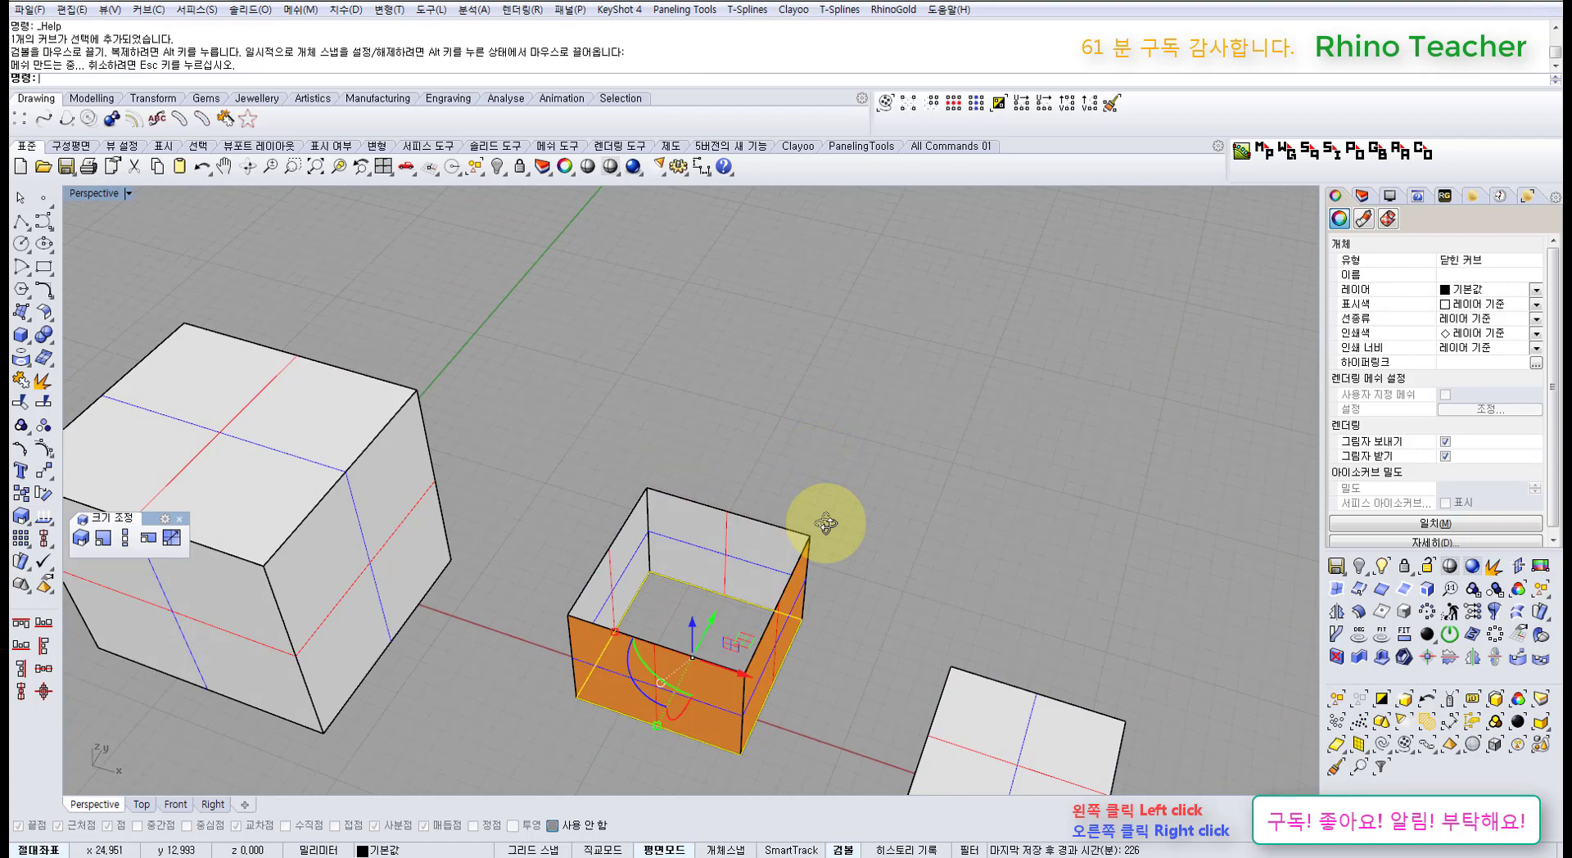
key(ctrl+z)
- Extrude the flat rectangular surface upward into a closed solid along the gumball's Z axis, and undo the extrusion
right_drag(1003, 538, 944, 577)
click(867, 633)
drag(899, 610, 904, 548)
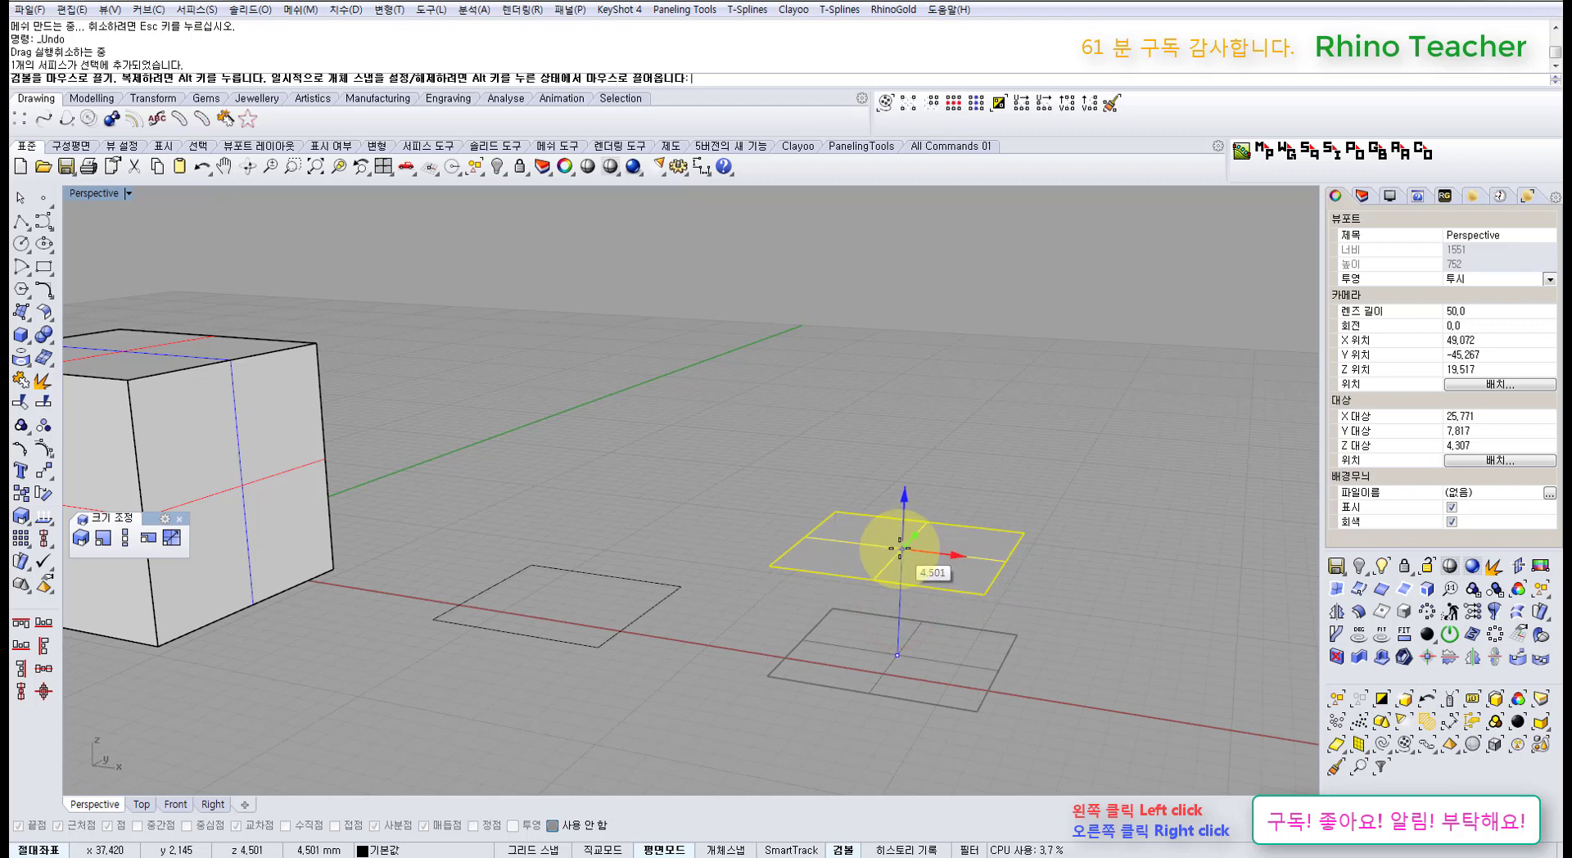
drag(901, 545, 902, 483)
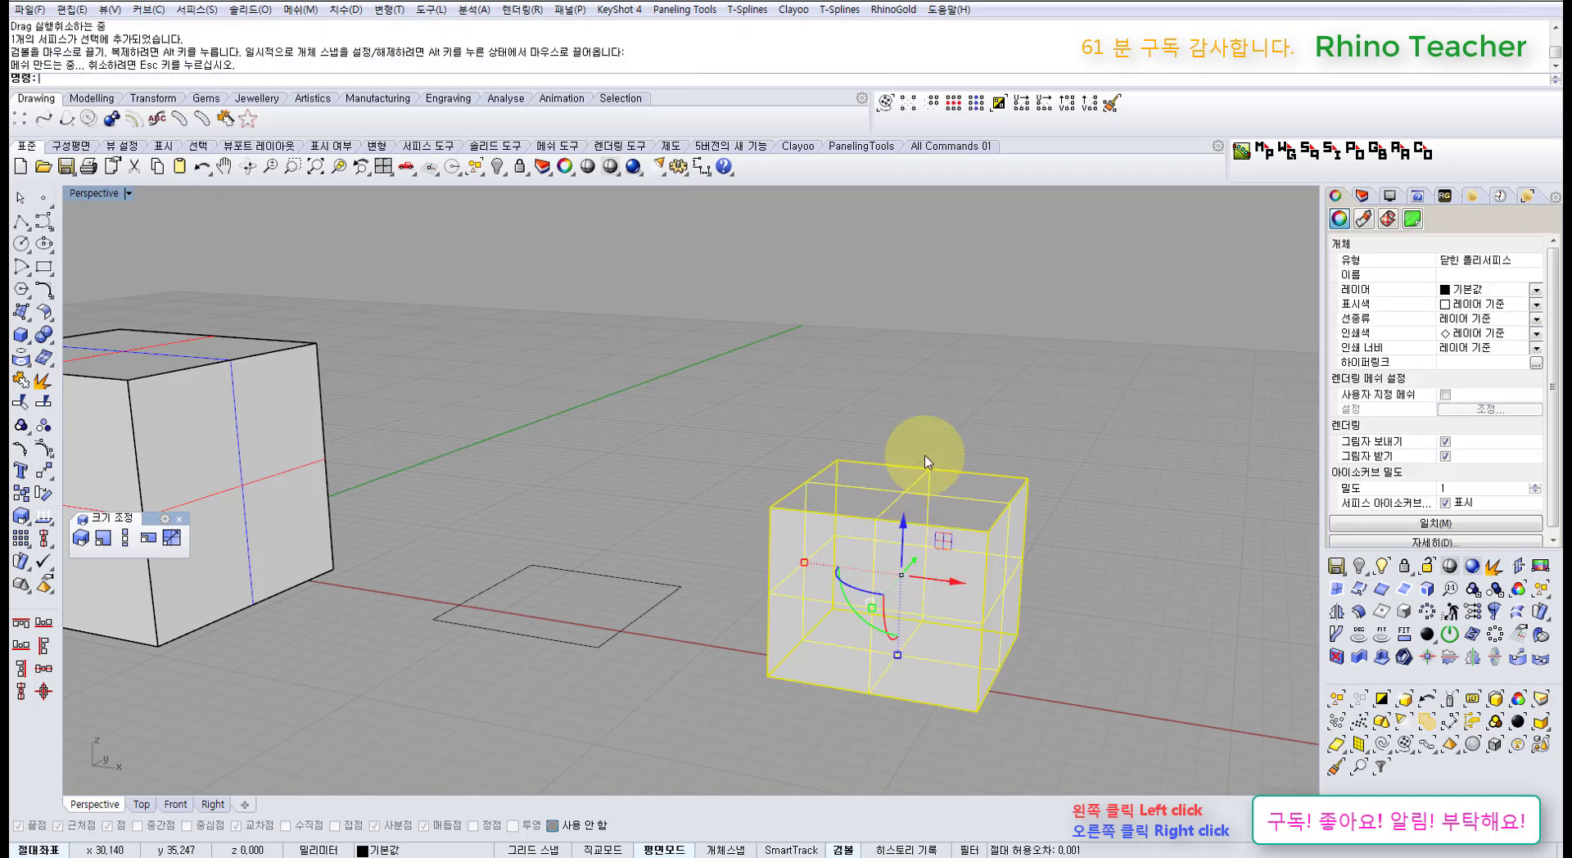
click(947, 427)
click(933, 492)
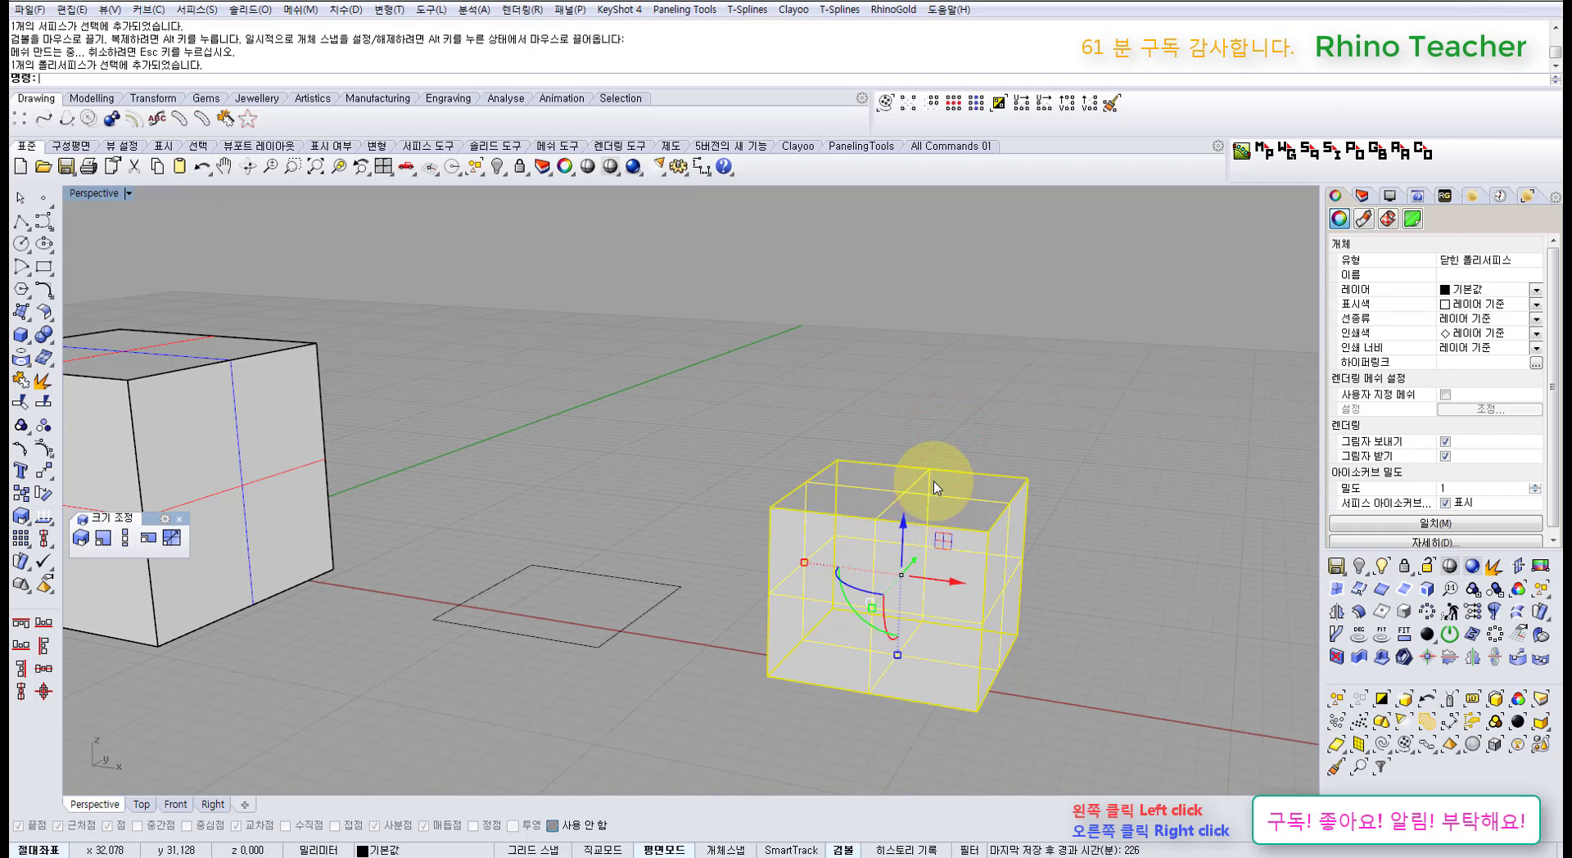
key(ctrl+z)
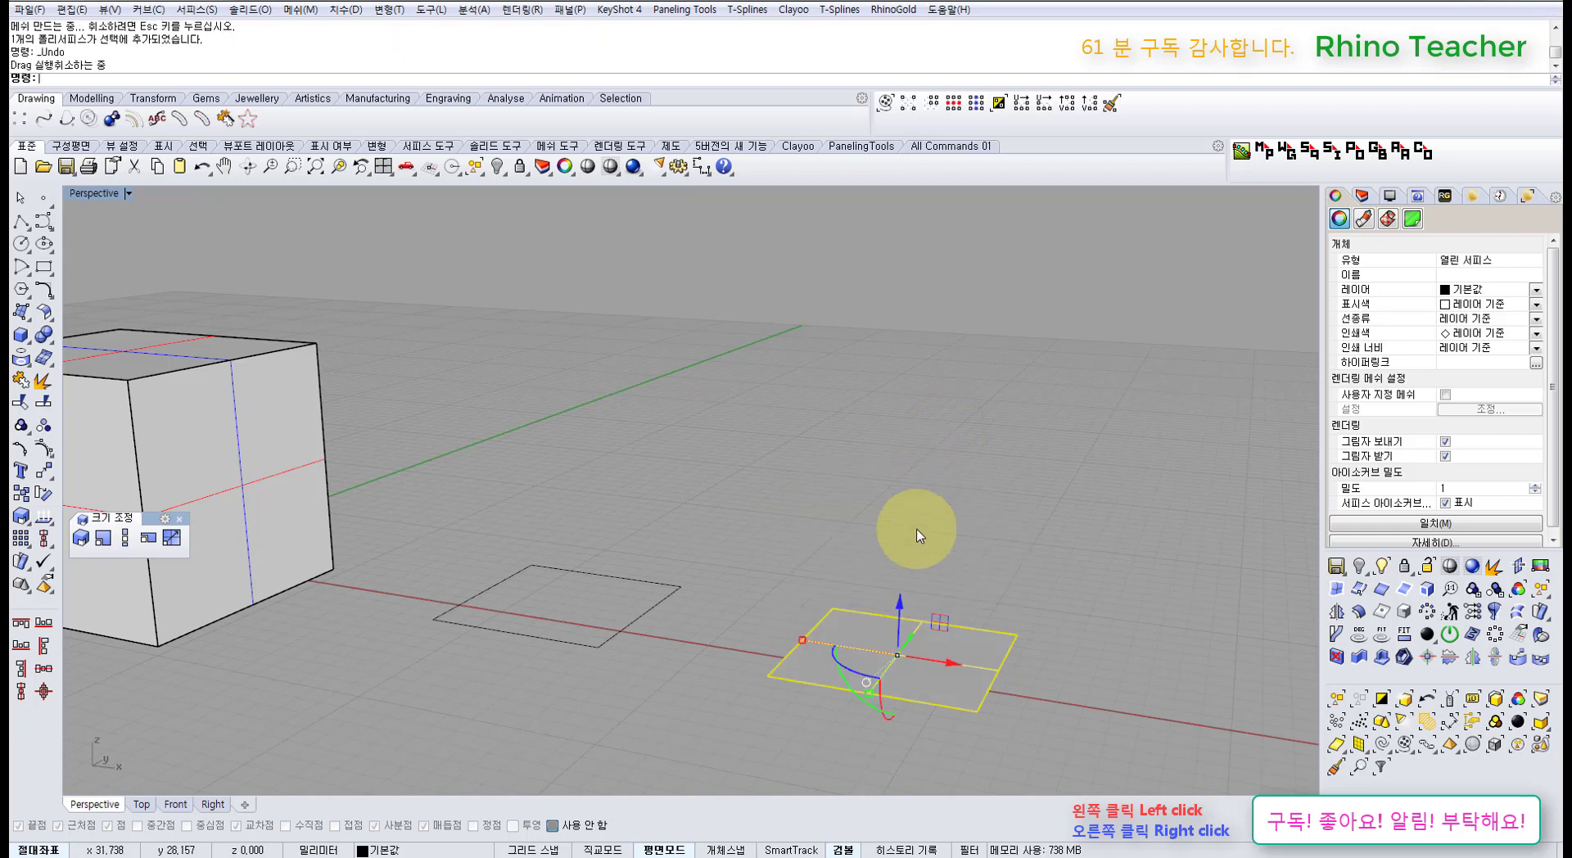
- Shift only the gumball upward along its Z axis above the flat rectangular surface, and leave the surface deselected
click(898, 606)
click(1030, 550)
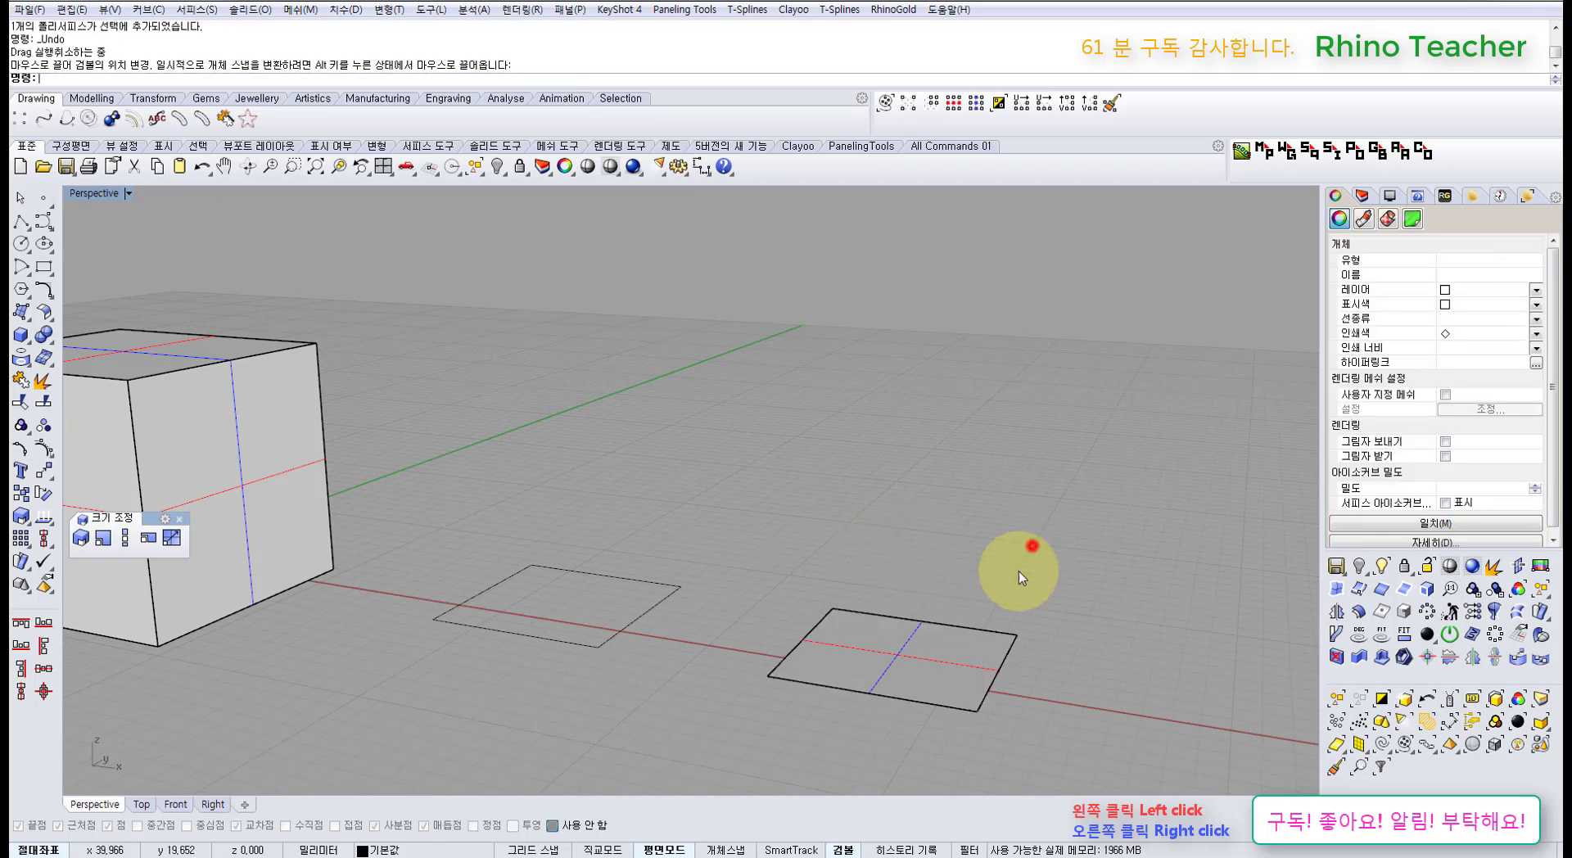
click(948, 632)
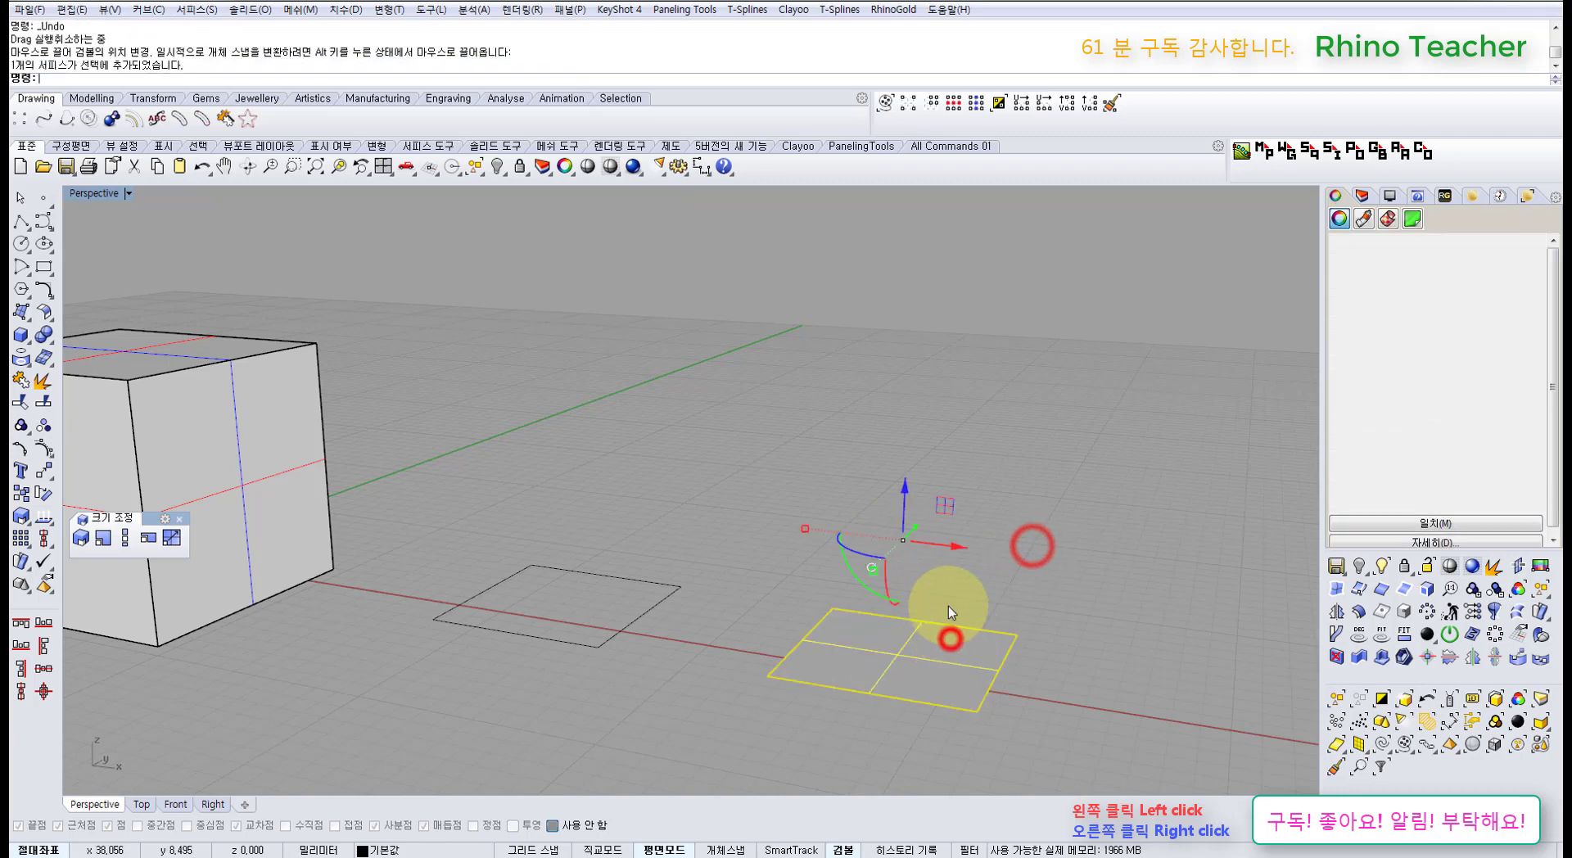
click(872, 564)
click(967, 511)
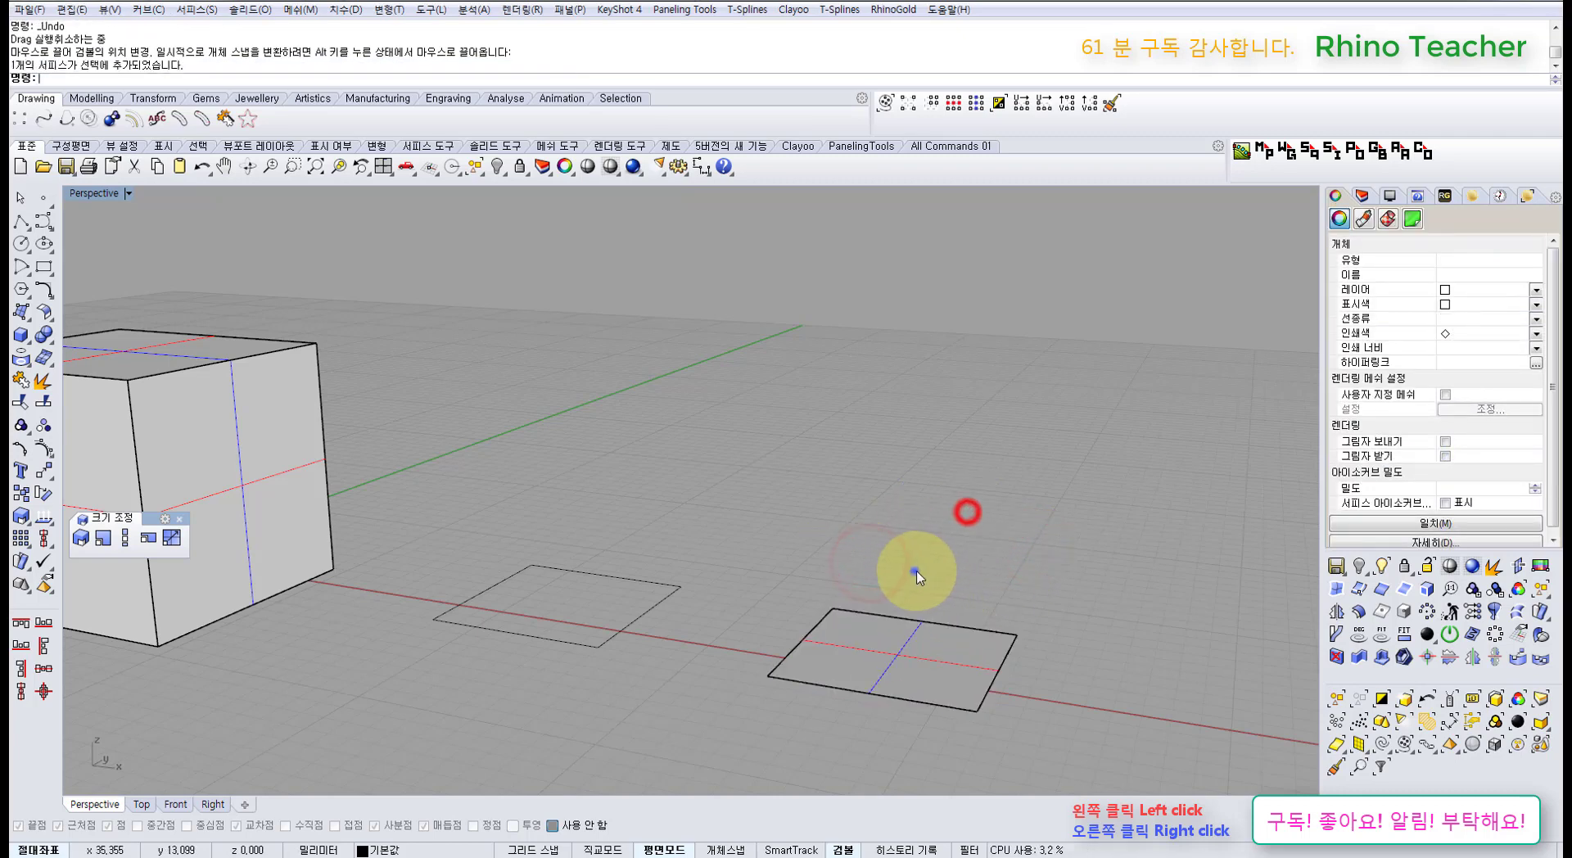
- Reset the gumball of the flat rectangular surface to its default position, and leave the surface deselected
right_drag(912, 568, 930, 630)
click(936, 631)
click(911, 578)
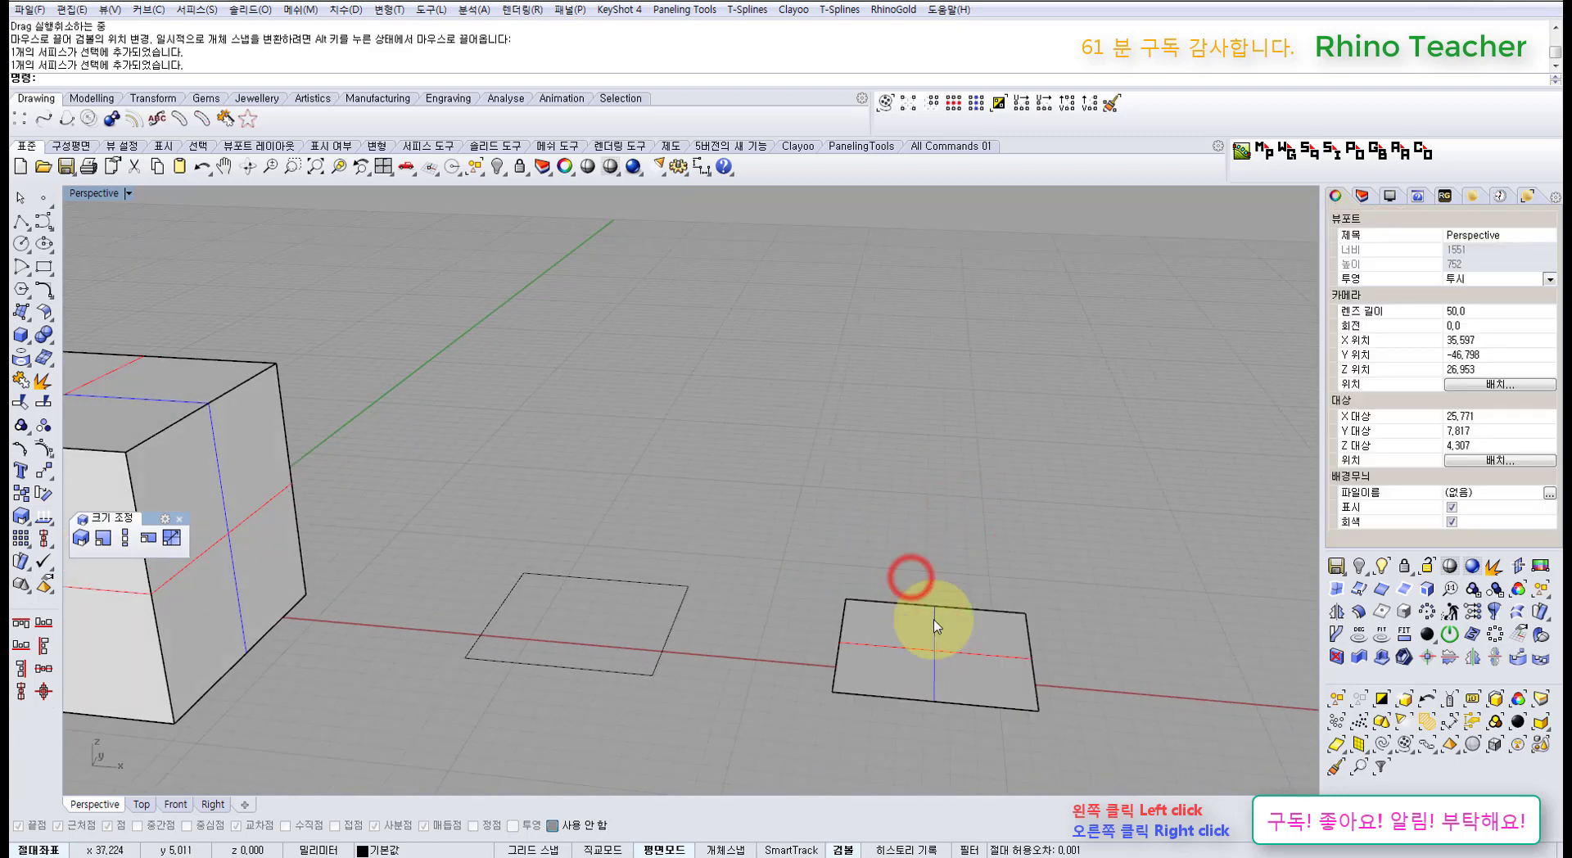
click(937, 627)
click(915, 578)
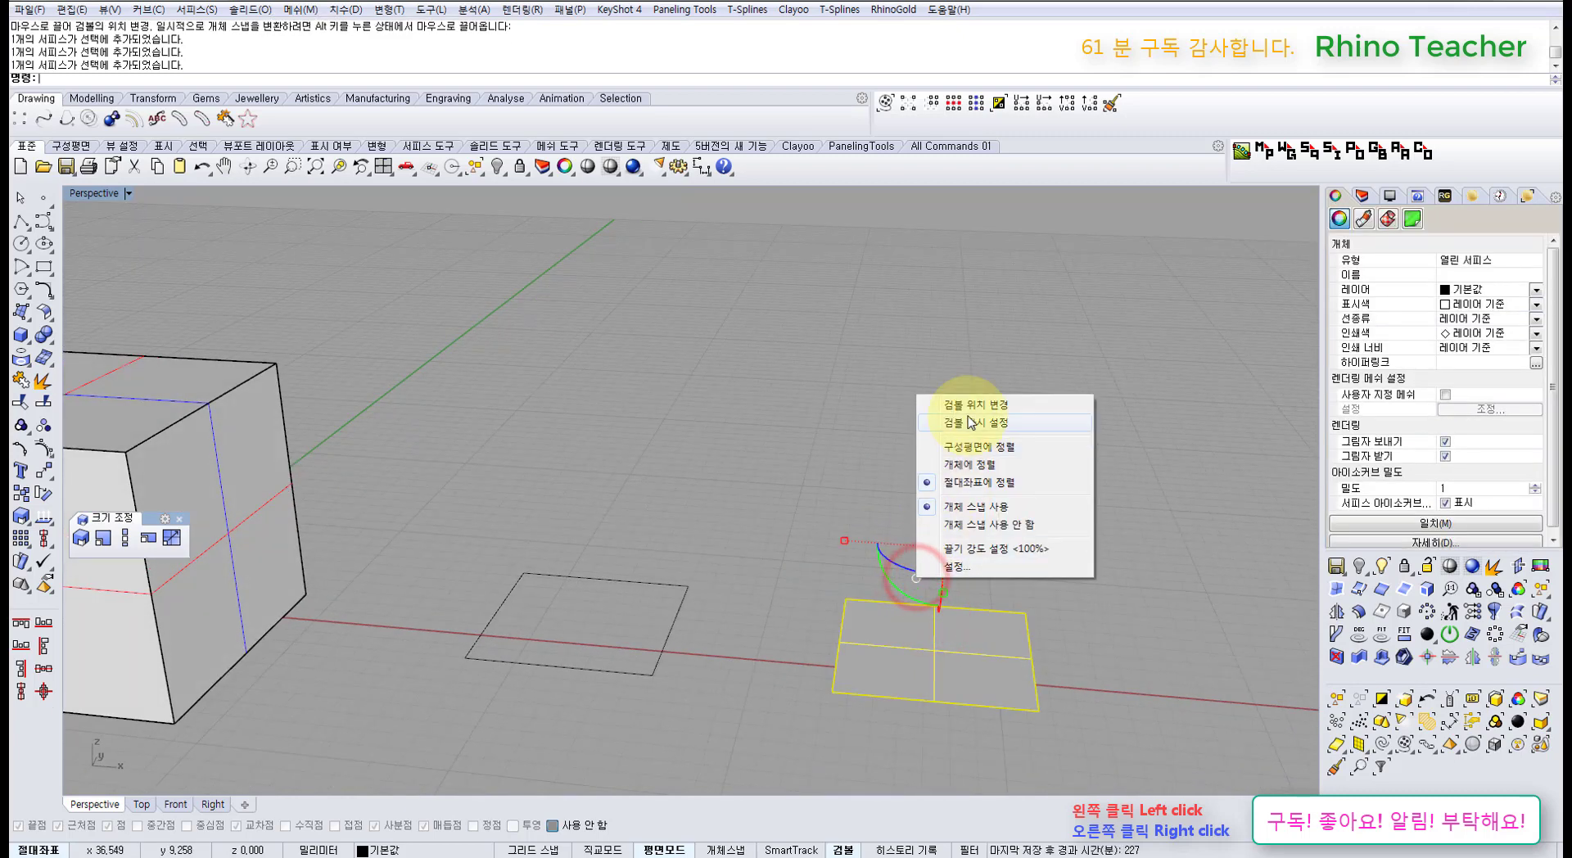
click(971, 423)
click(945, 475)
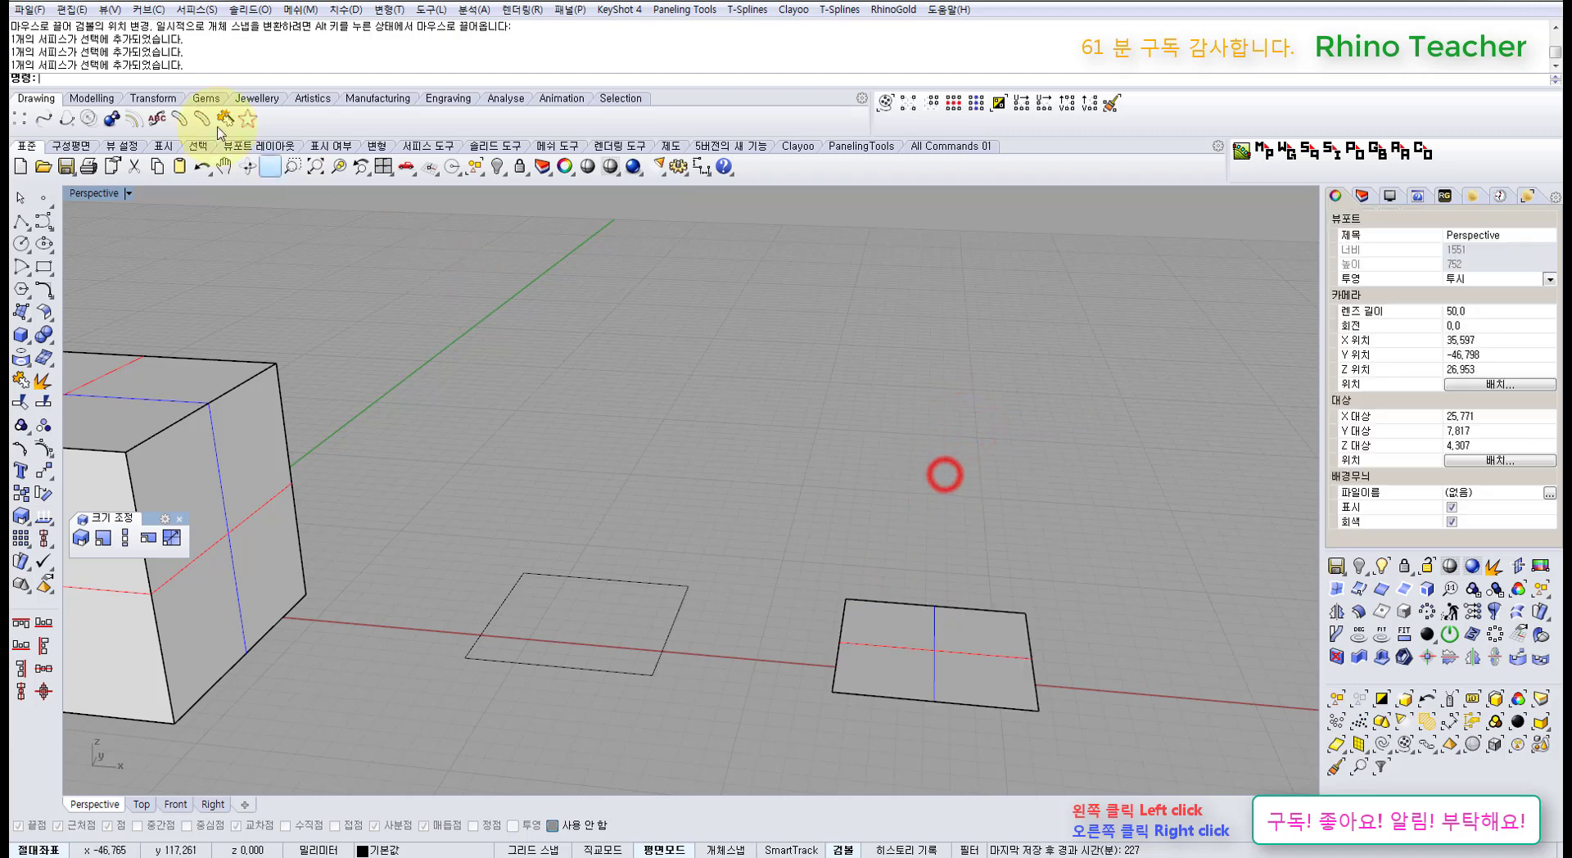
- Examine the gumball tools from the version 5 new features set as a floating toolbar, and close that toolbar
click(731, 147)
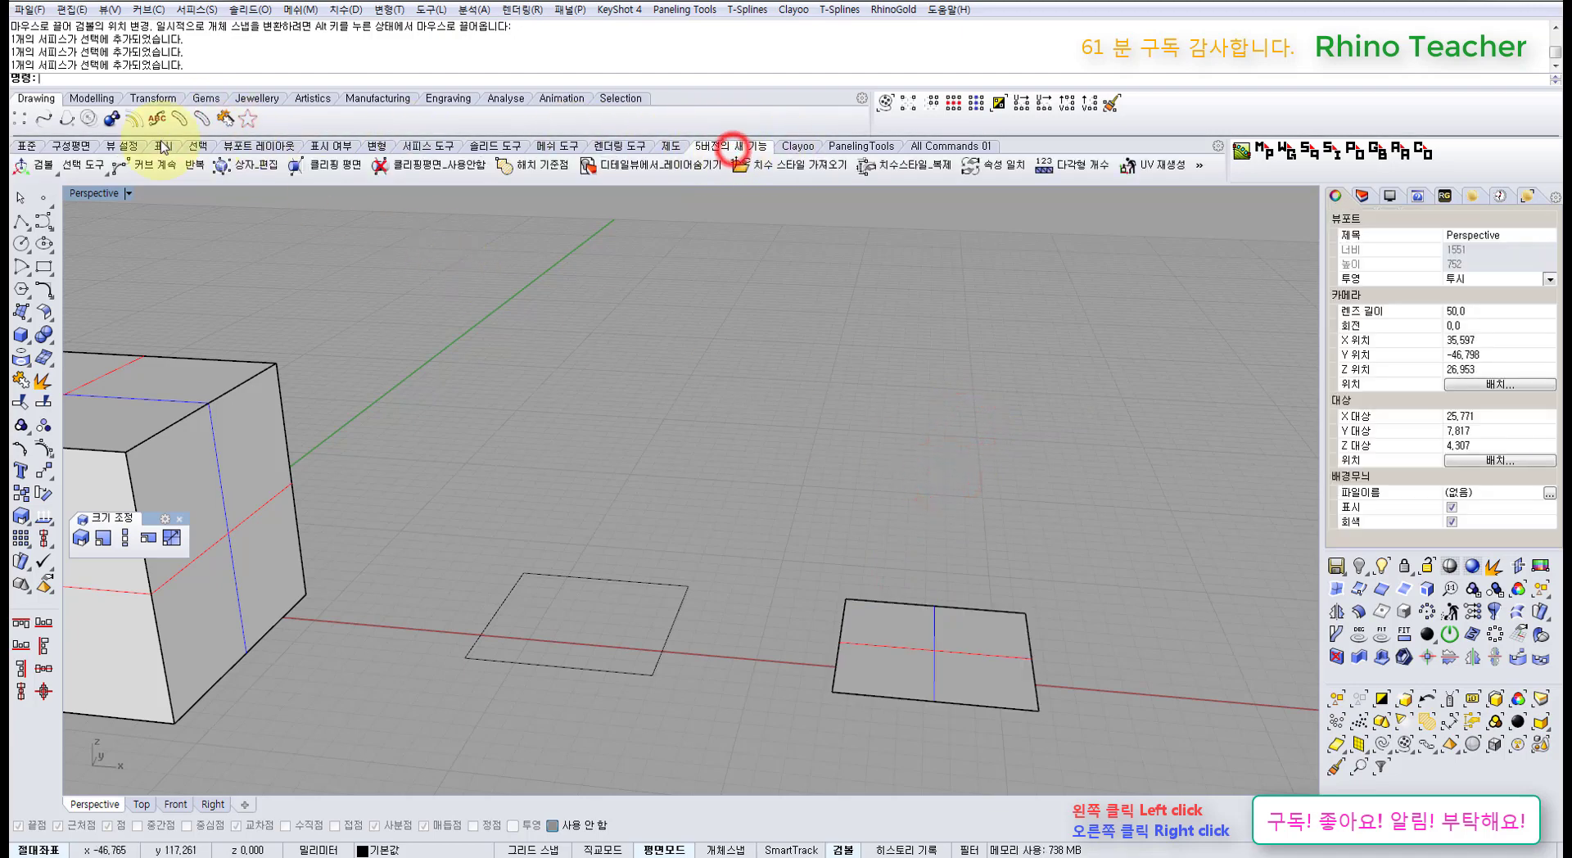
click(32, 168)
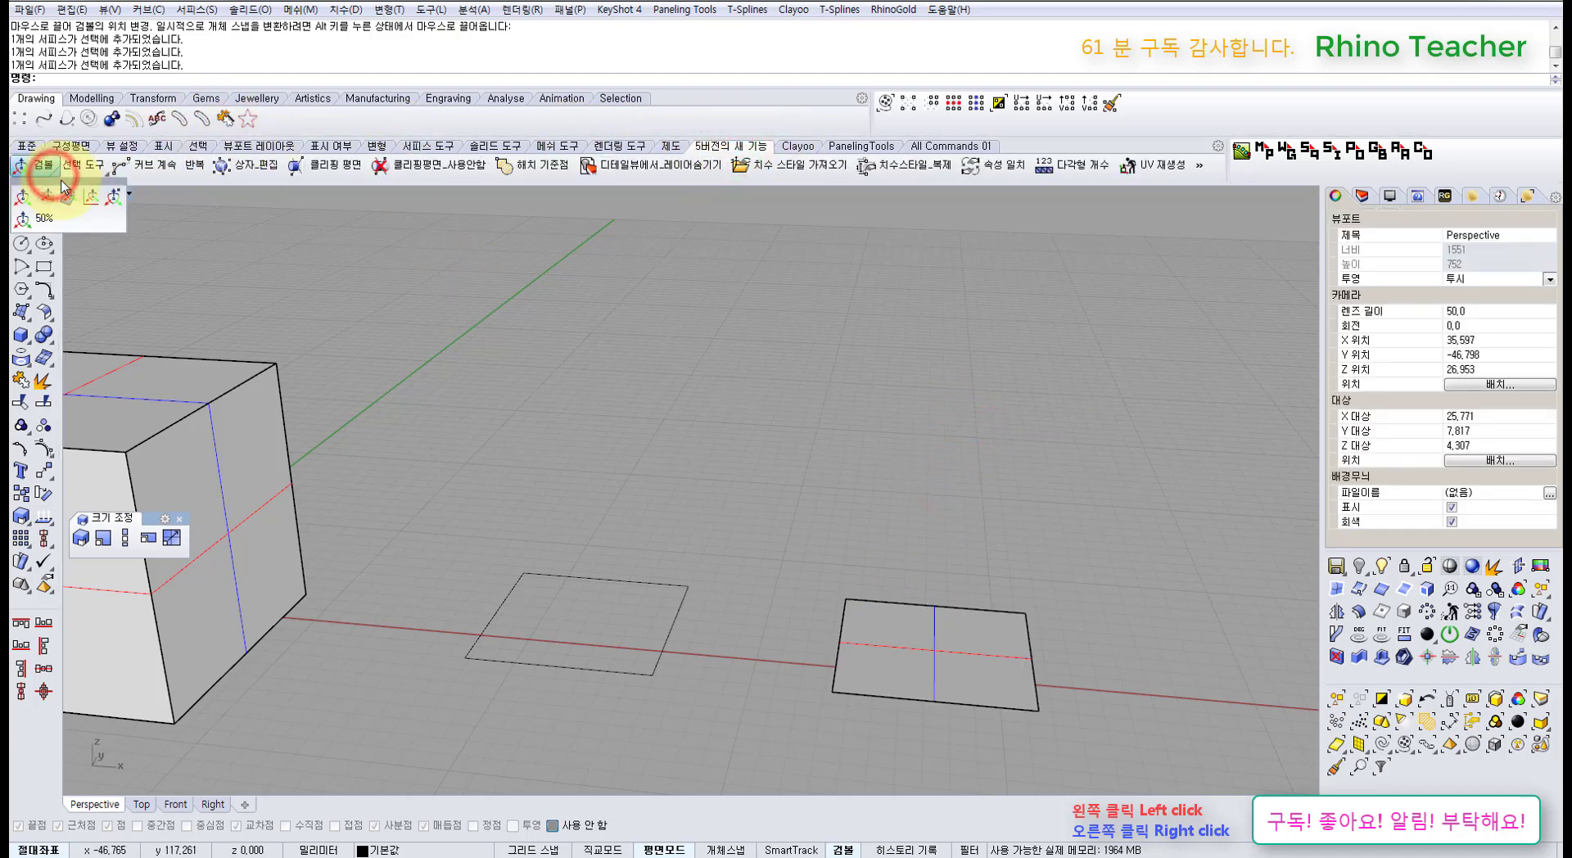
drag(62, 180, 204, 264)
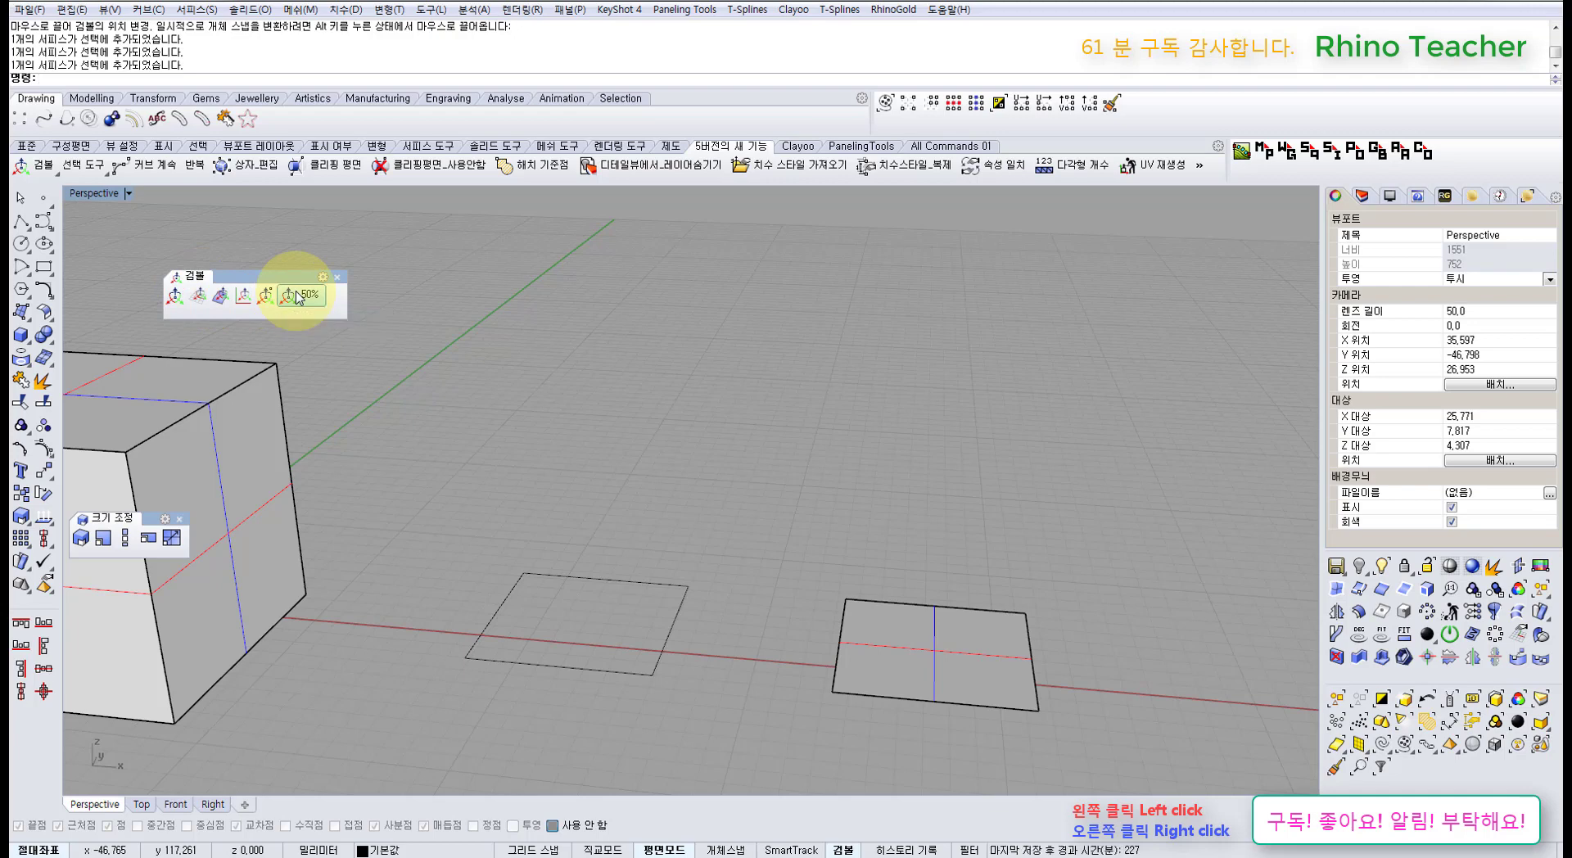
click(339, 280)
- Extrude the flat rectangular surface freehand into a solid along the gumball's Z axis, and undo the extrusion
click(883, 625)
right_drag(970, 546, 902, 558)
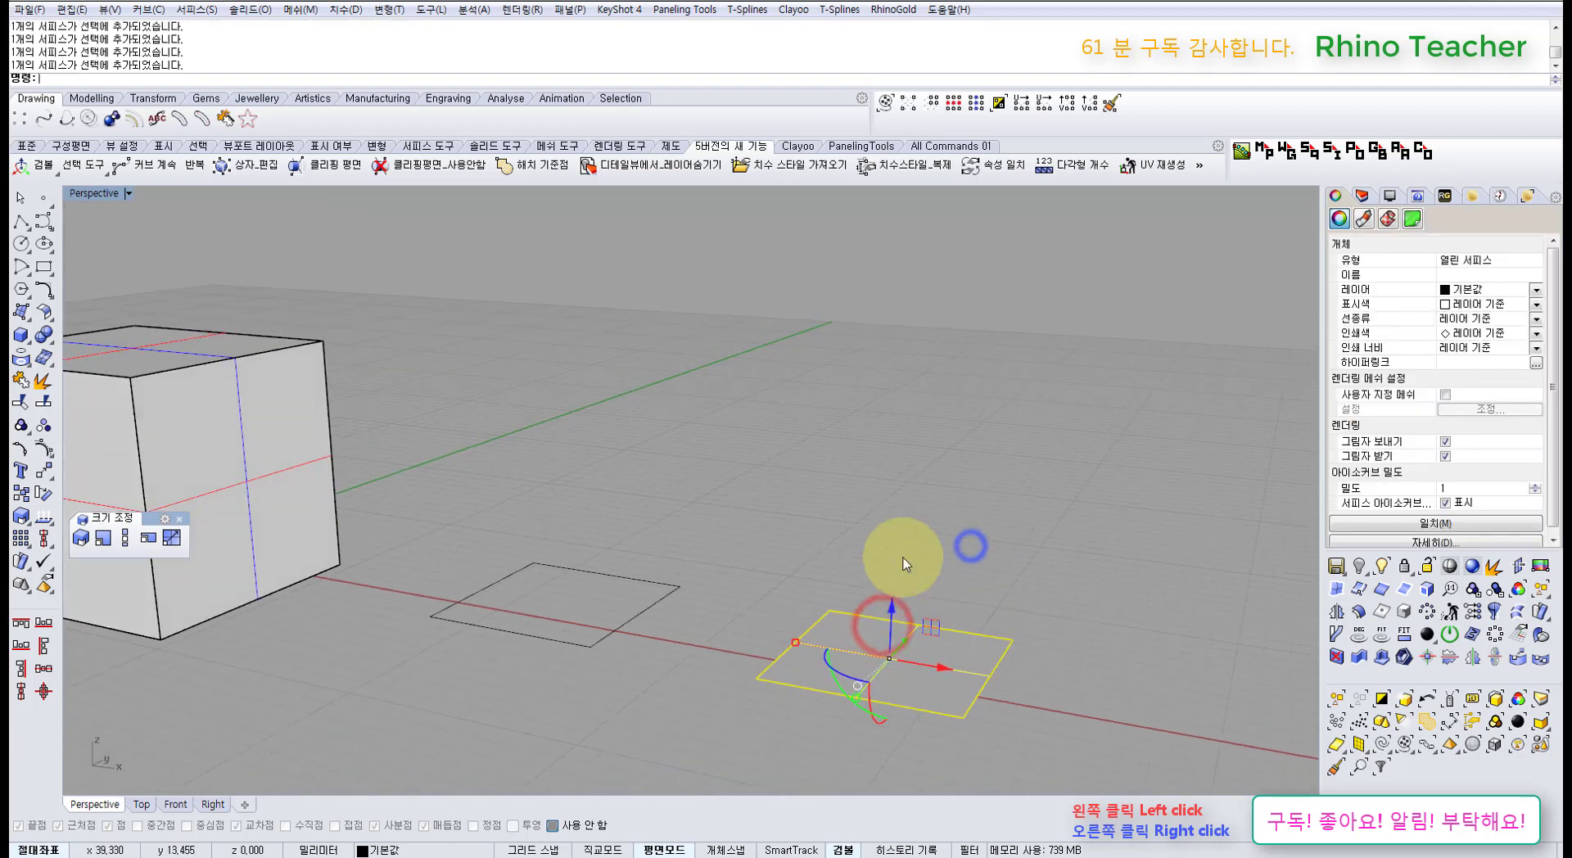
drag(897, 608, 884, 565)
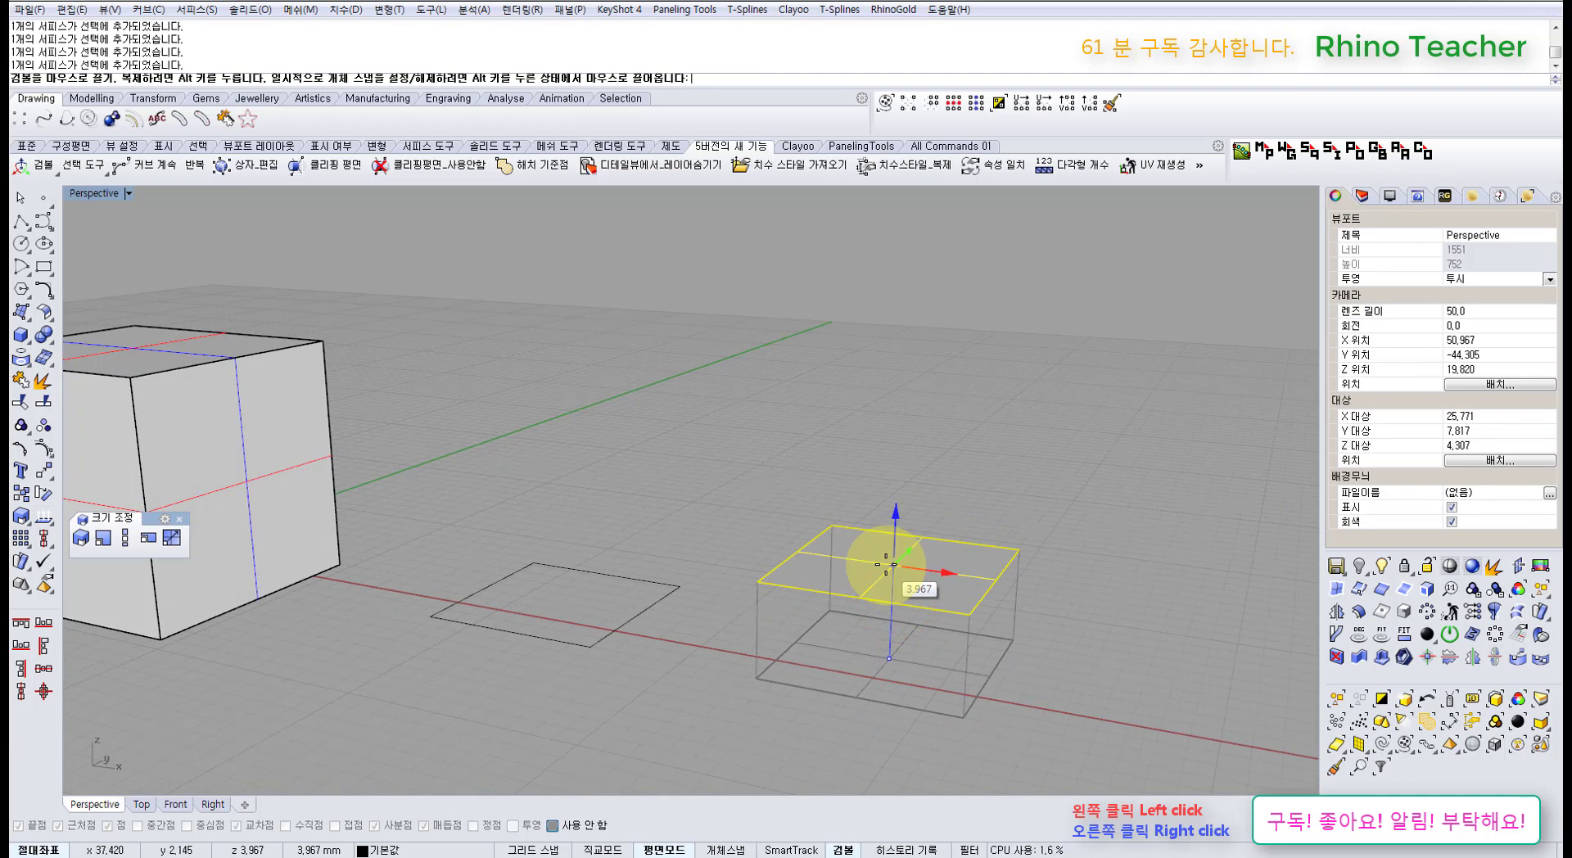
drag(884, 565, 886, 520)
key(ctrl+z)
- Extrude the closed rectangular curve upward into four open walls with the gumball, and undo the extrusion
drag(665, 653, 562, 469)
right_drag(596, 435, 643, 468)
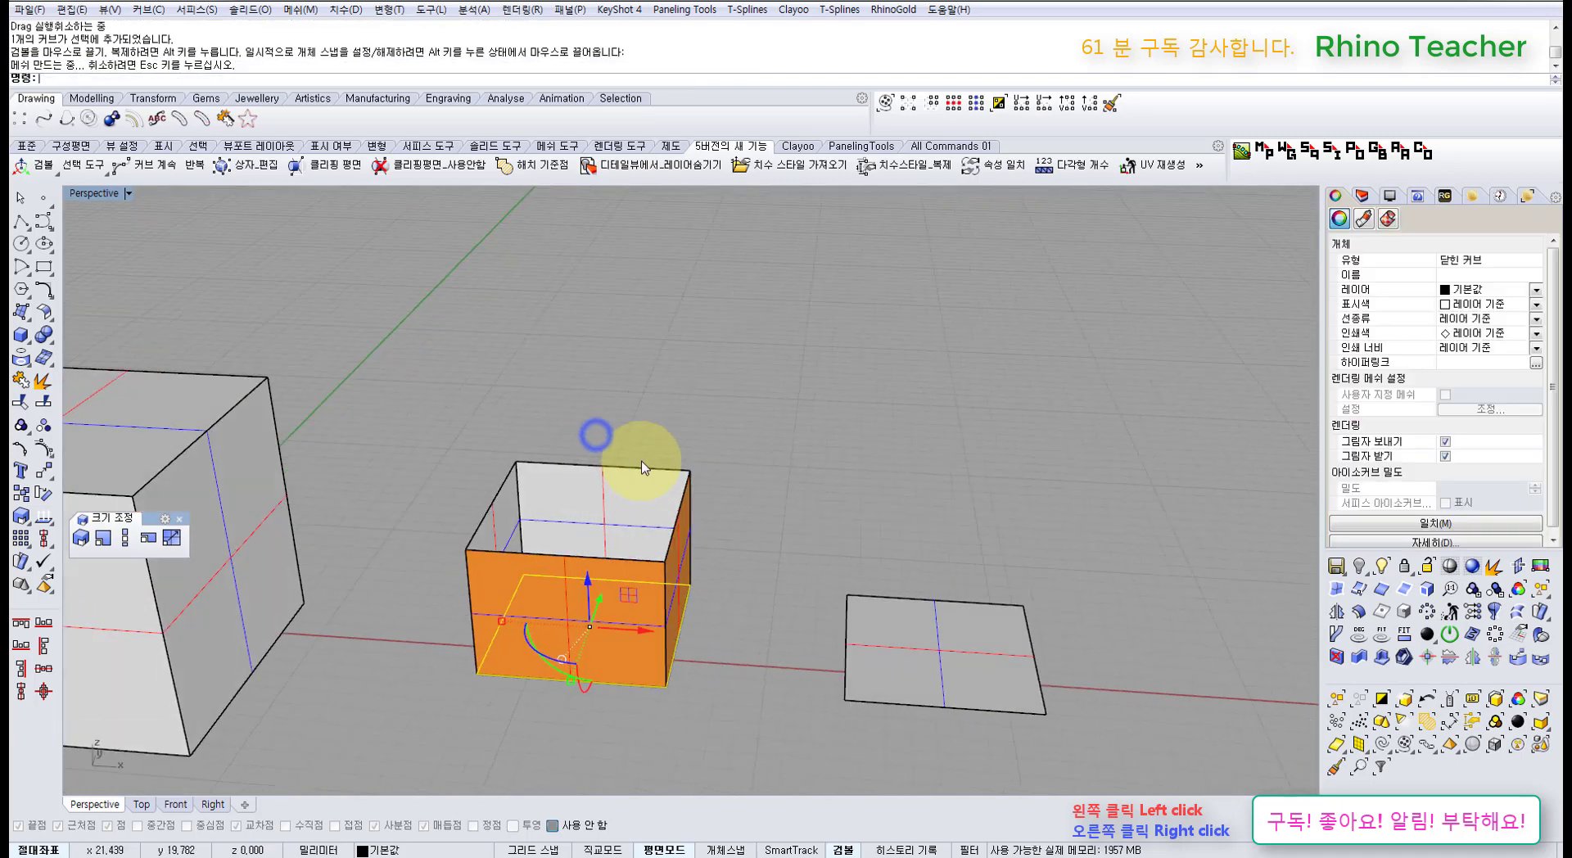
key(ctrl+z)
click(761, 456)
- Extrude the flat rectangular surface exactly 10 mm upward into a closed solid with the gumball, and undo the extrusion
right_drag(852, 537, 837, 533)
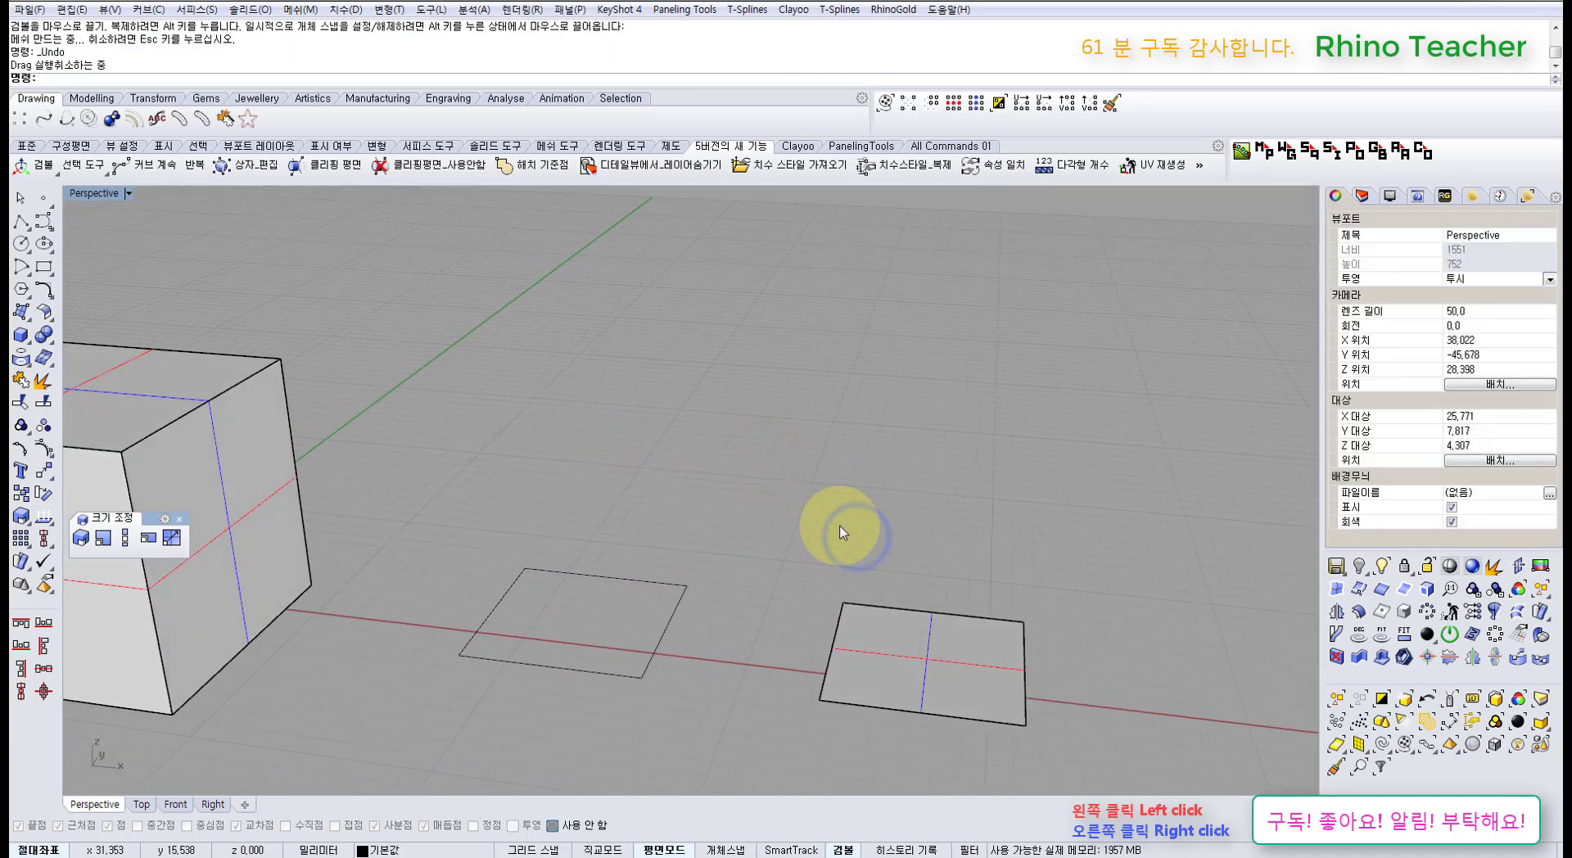
shift+right_drag(967, 570, 860, 642)
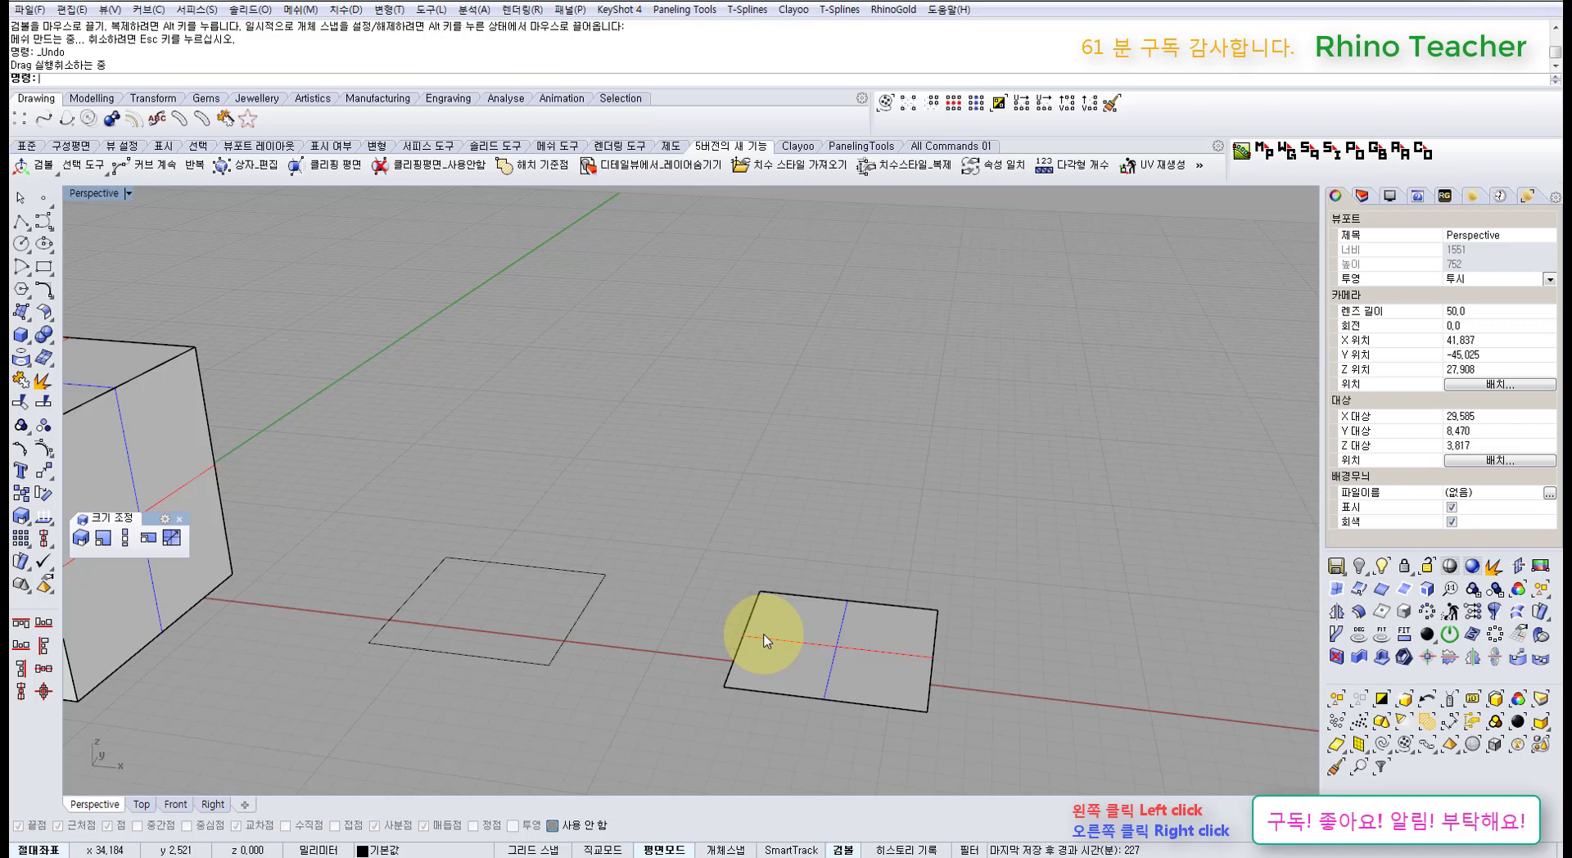
click(831, 643)
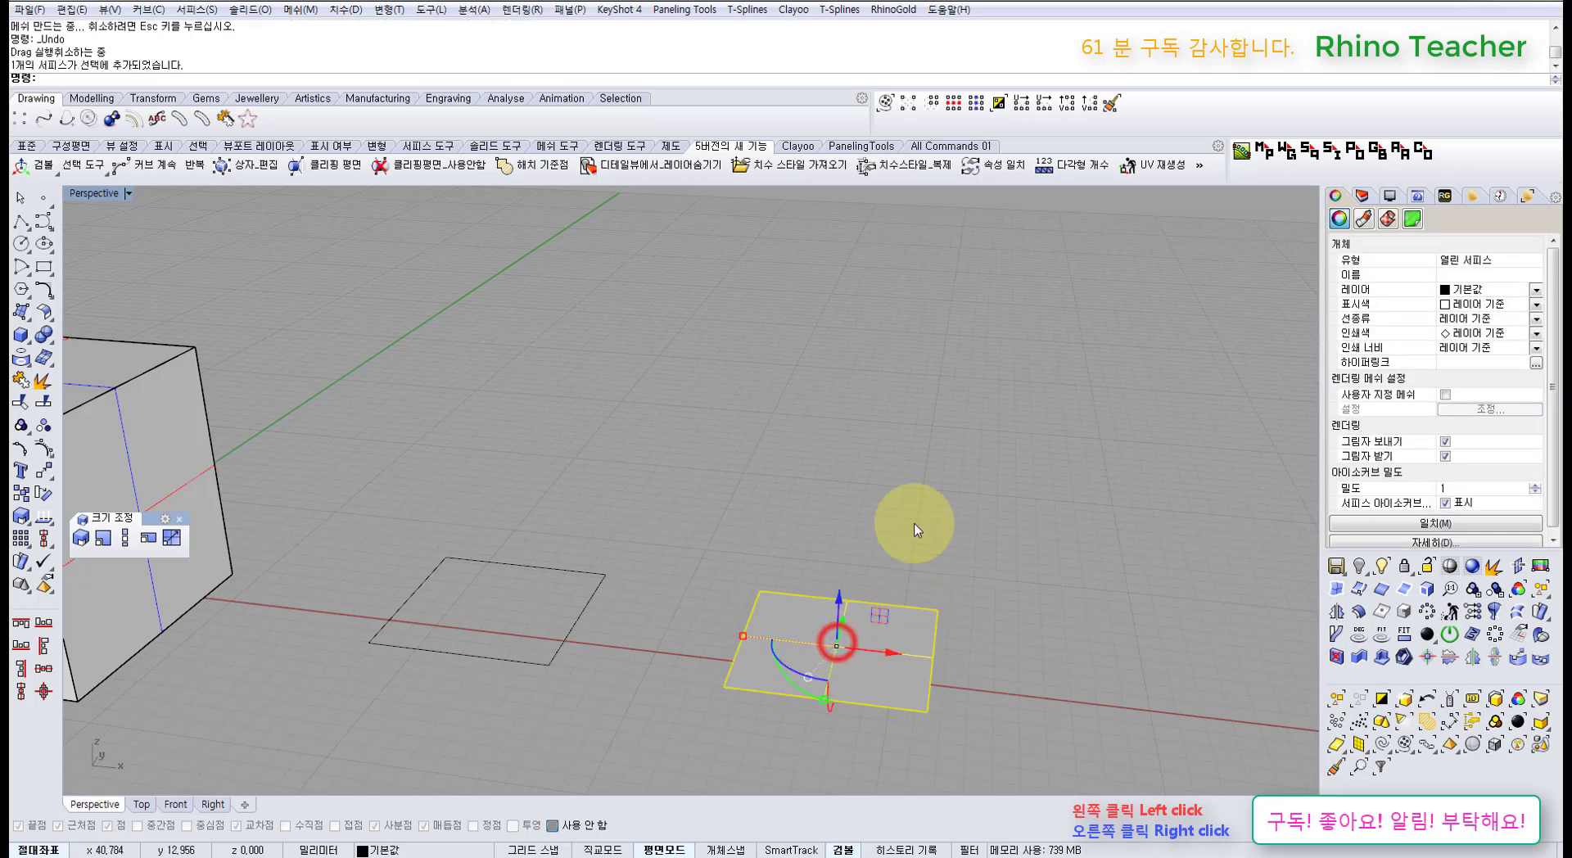
right_drag(909, 524, 870, 504)
drag(809, 597, 820, 527)
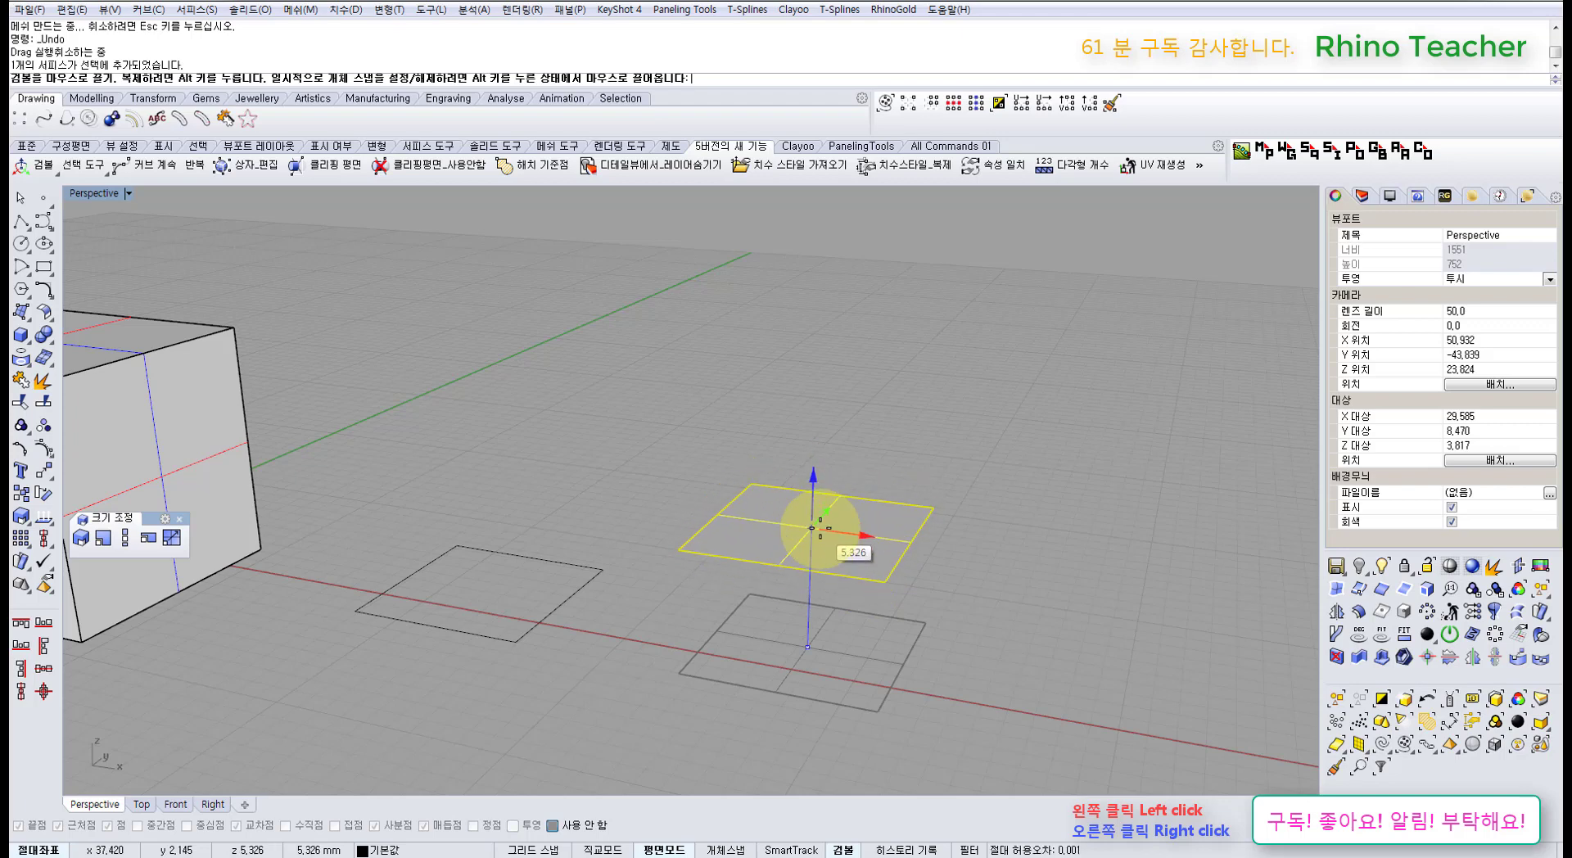
drag(820, 527, 837, 559)
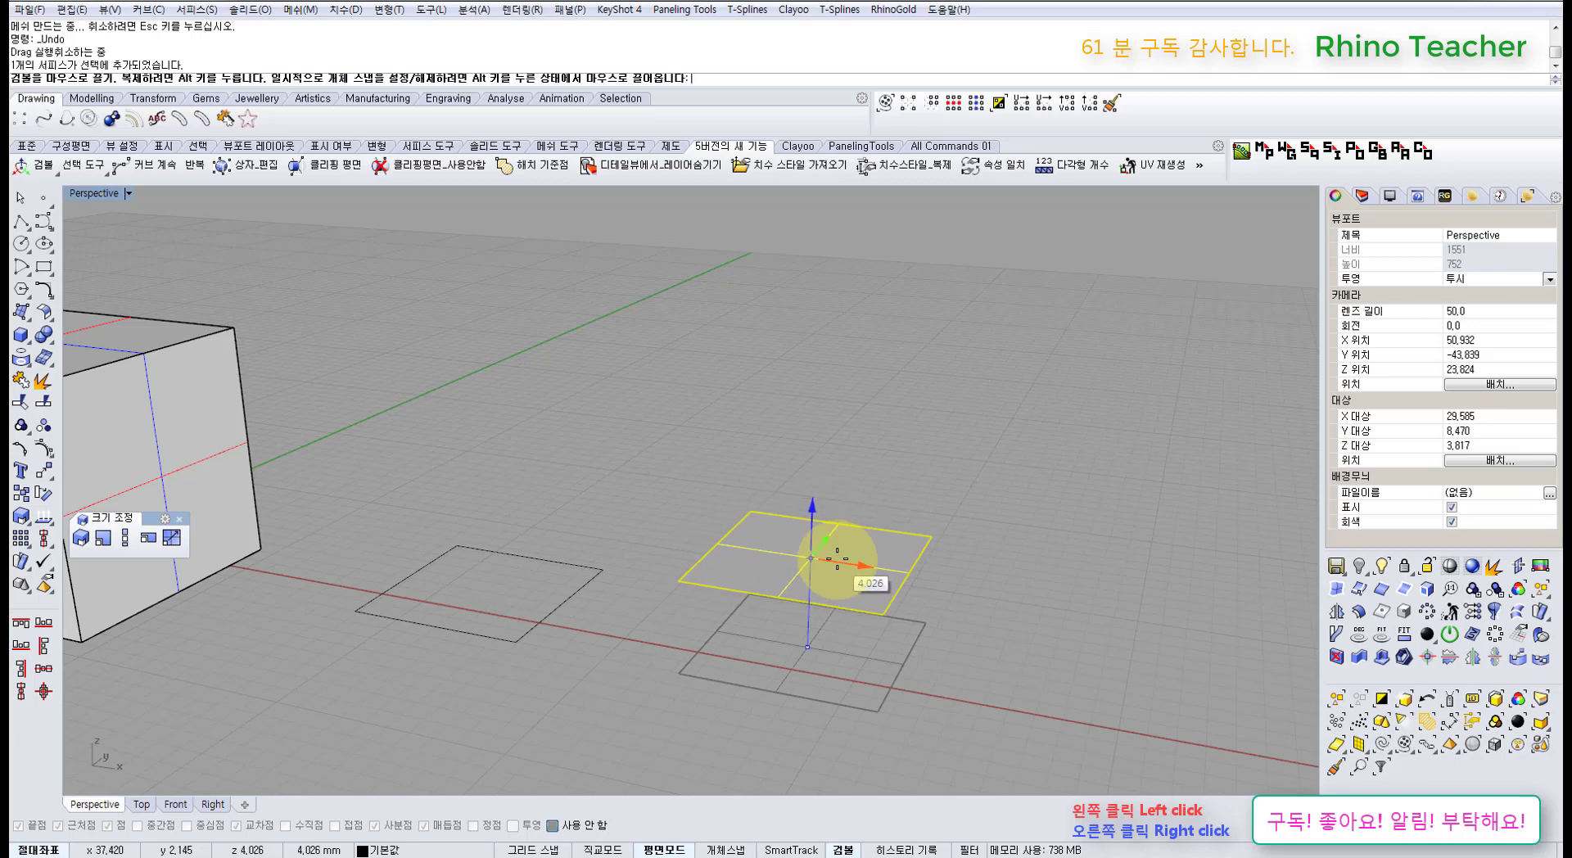
key(Return)
drag(837, 559, 824, 462)
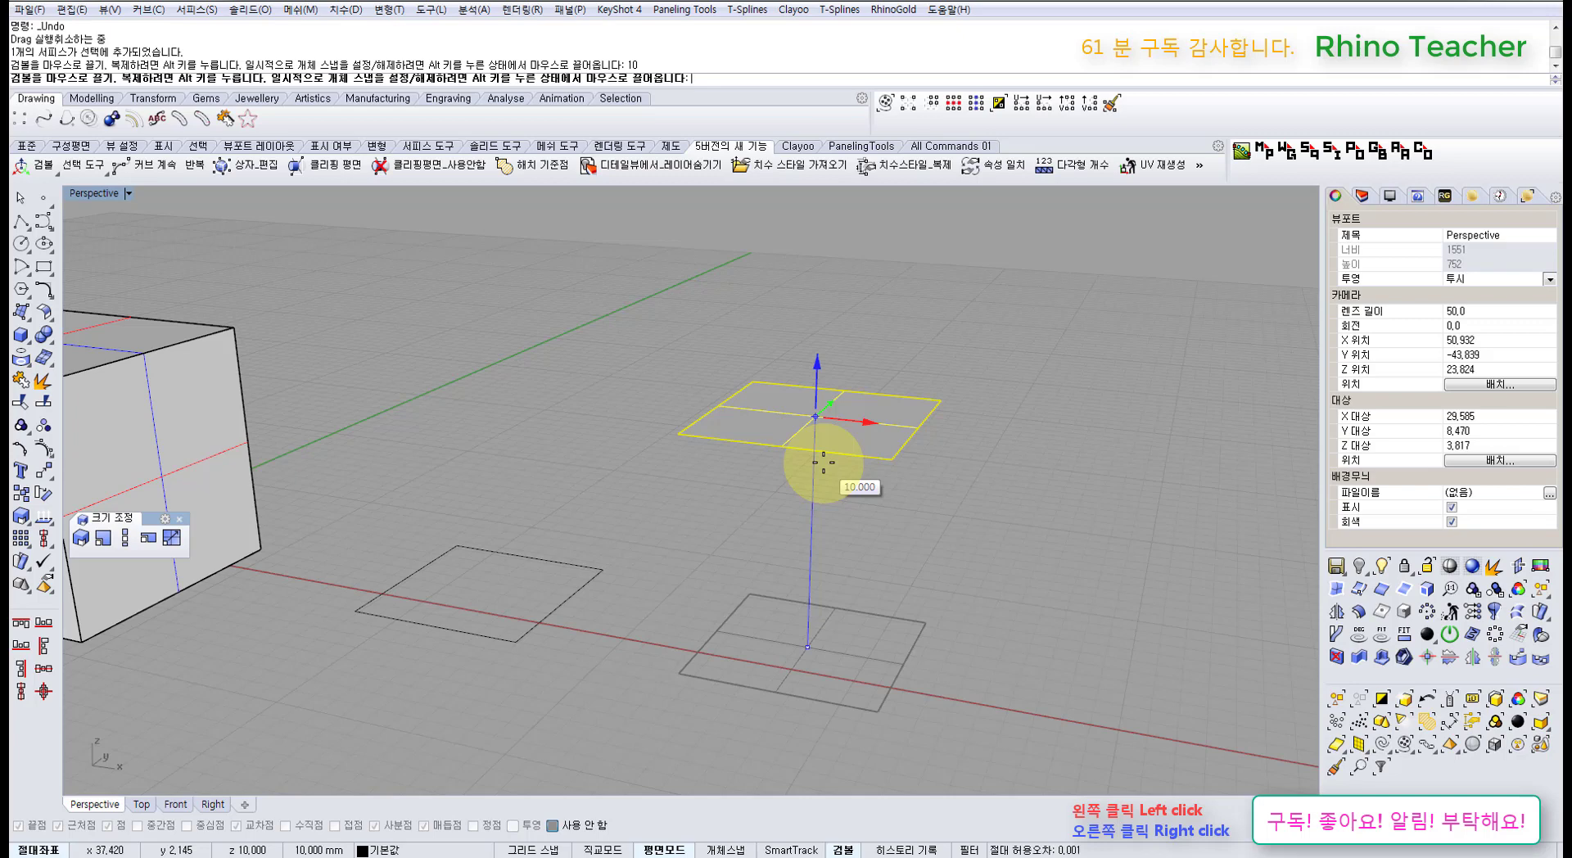
key(ctrl)
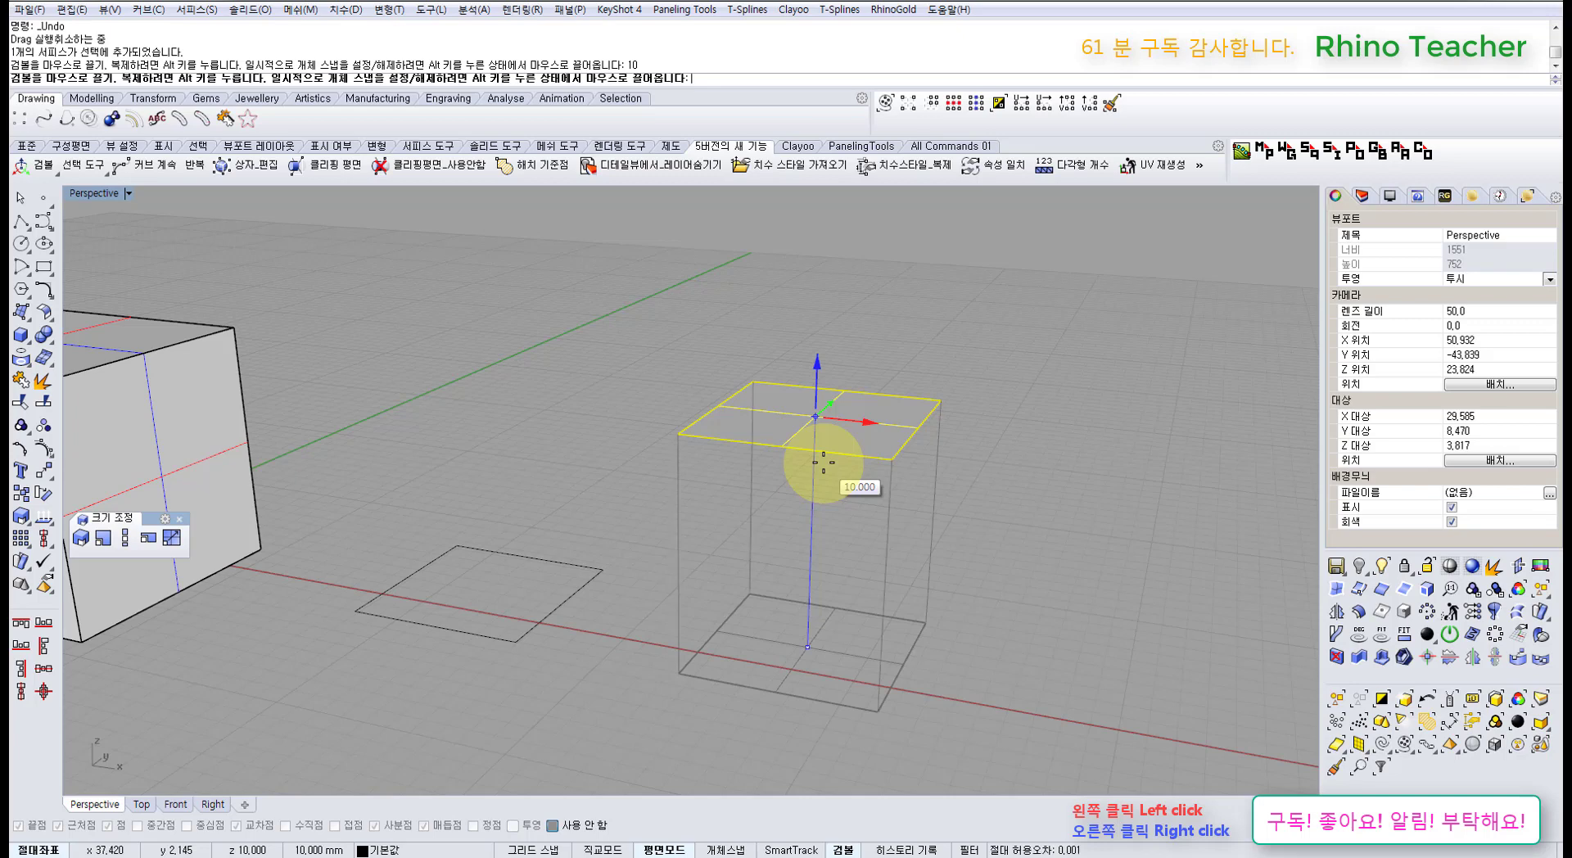
drag(823, 462, 819, 459)
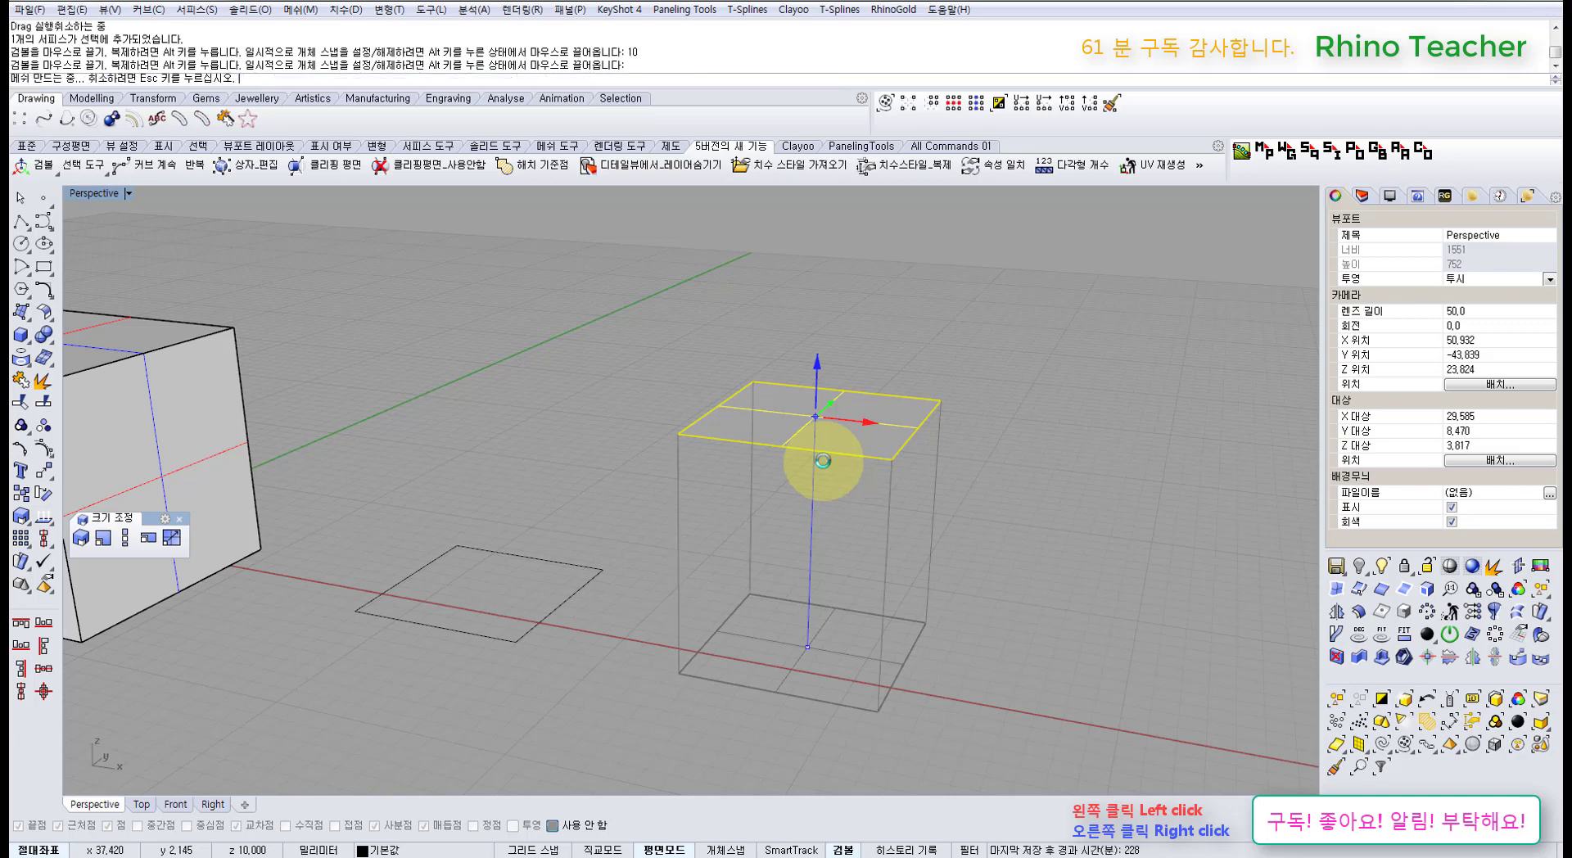
click(977, 555)
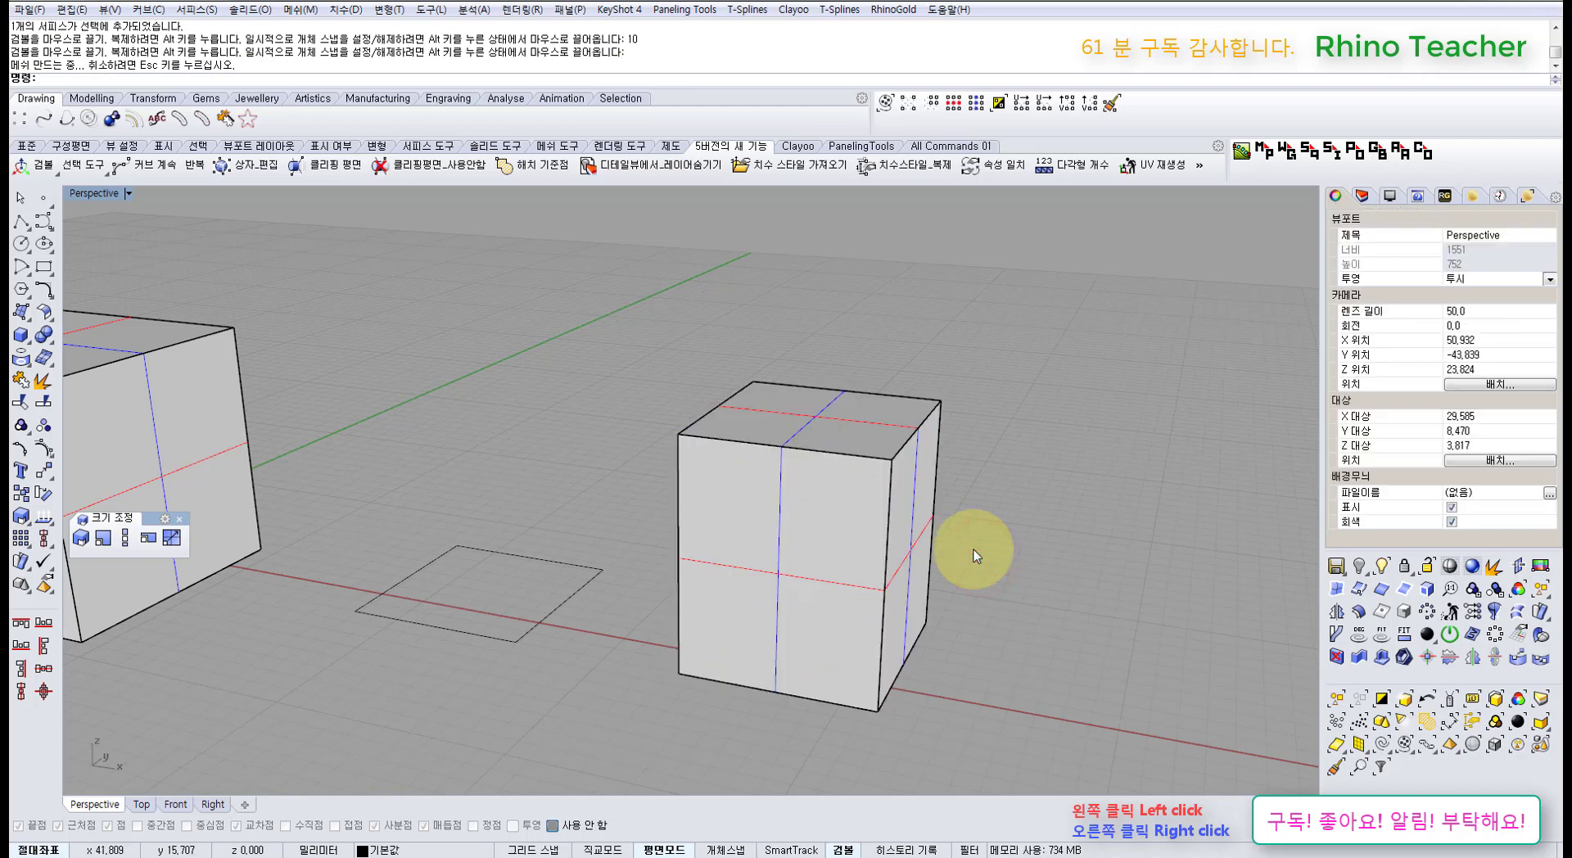
key(ctrl+z)
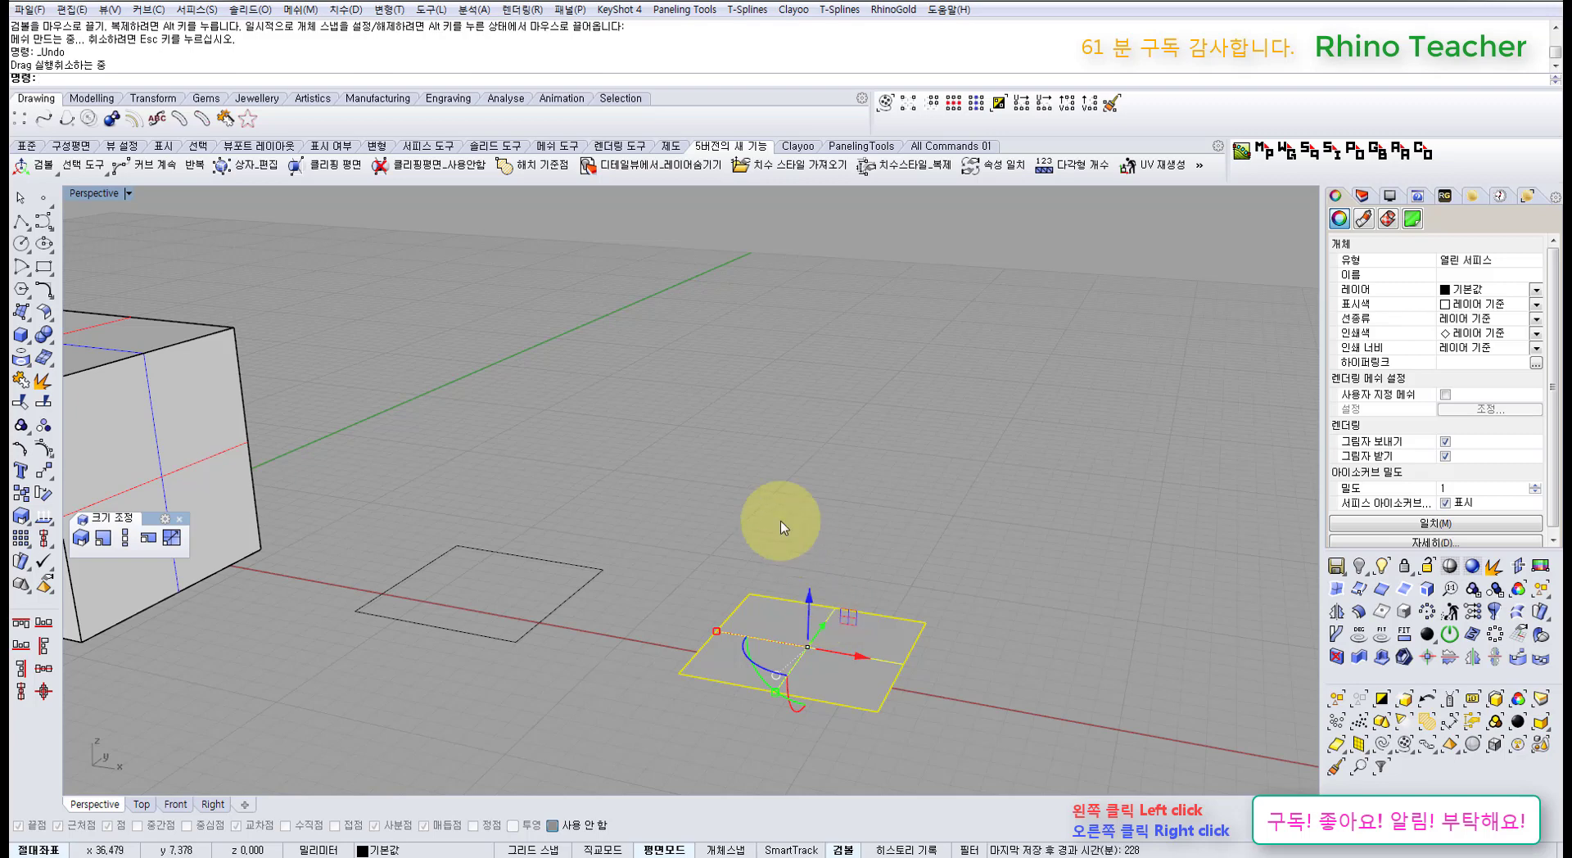
- Extrude the flat rectangular surface upward freehand into a closed box with the gumball, and deselect it
ctrl+drag(809, 600, 800, 460)
click(1033, 431)
right_drag(1007, 476, 827, 585)
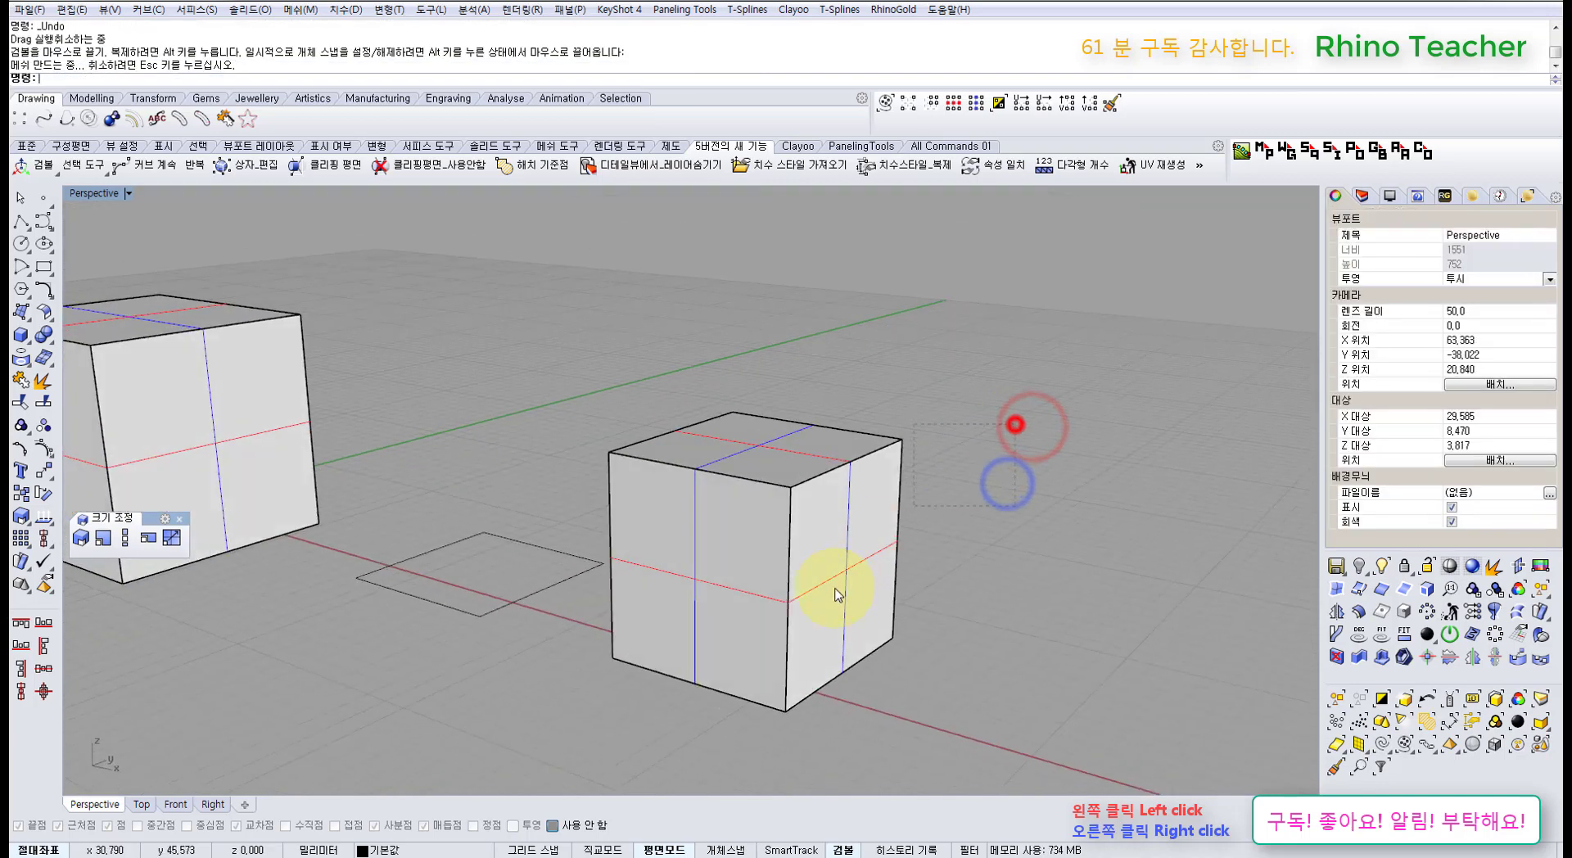
- Delete the extruded solid, the large box and the rectangular curve to empty the scene
scroll(919, 624, down, 3)
click(900, 610)
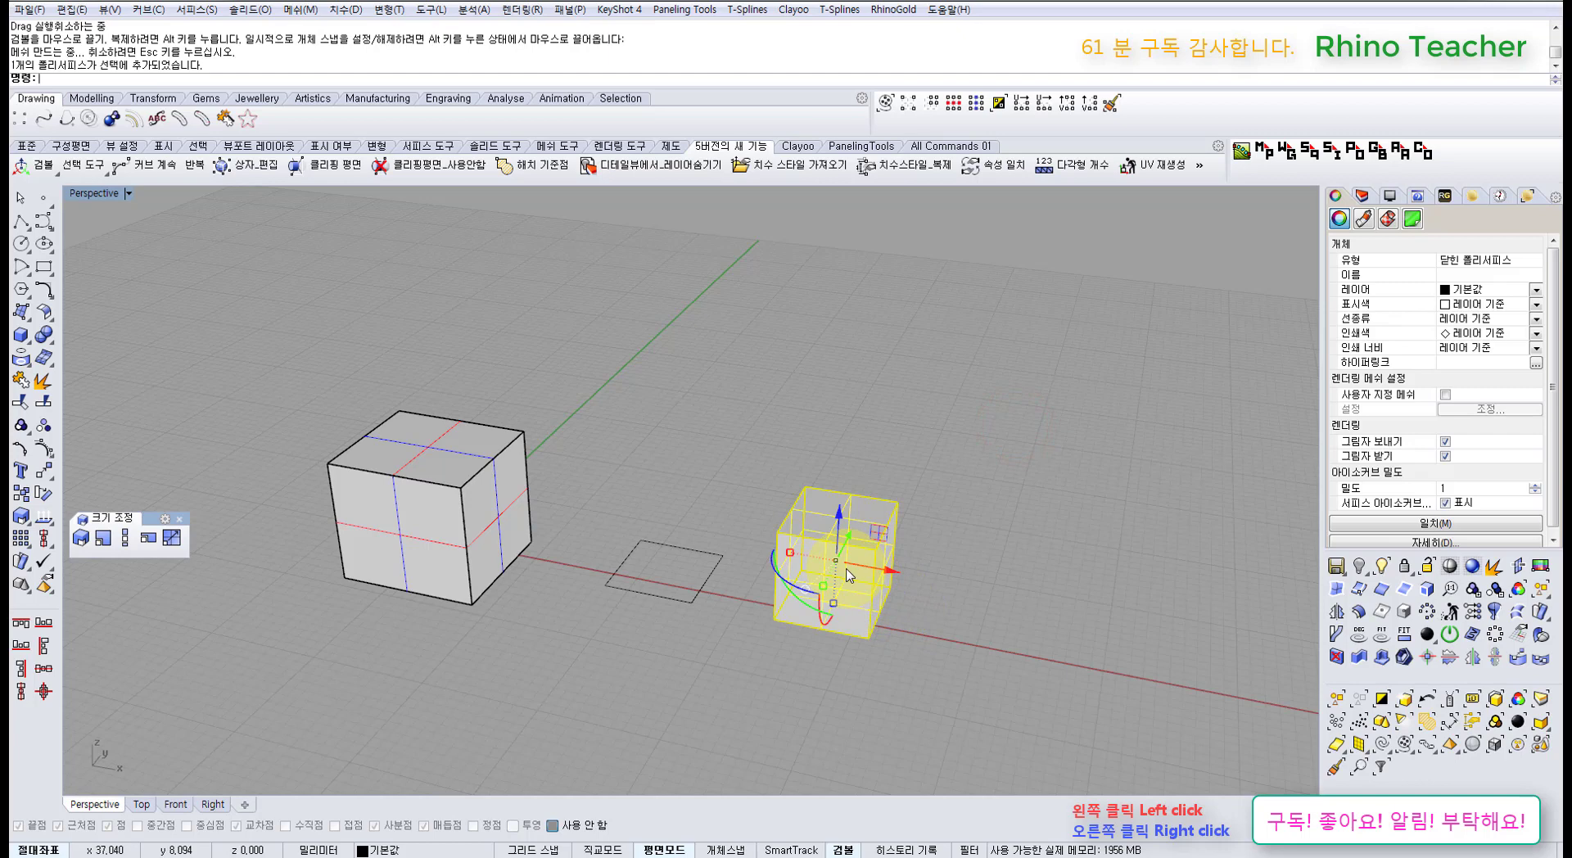
key(Delete)
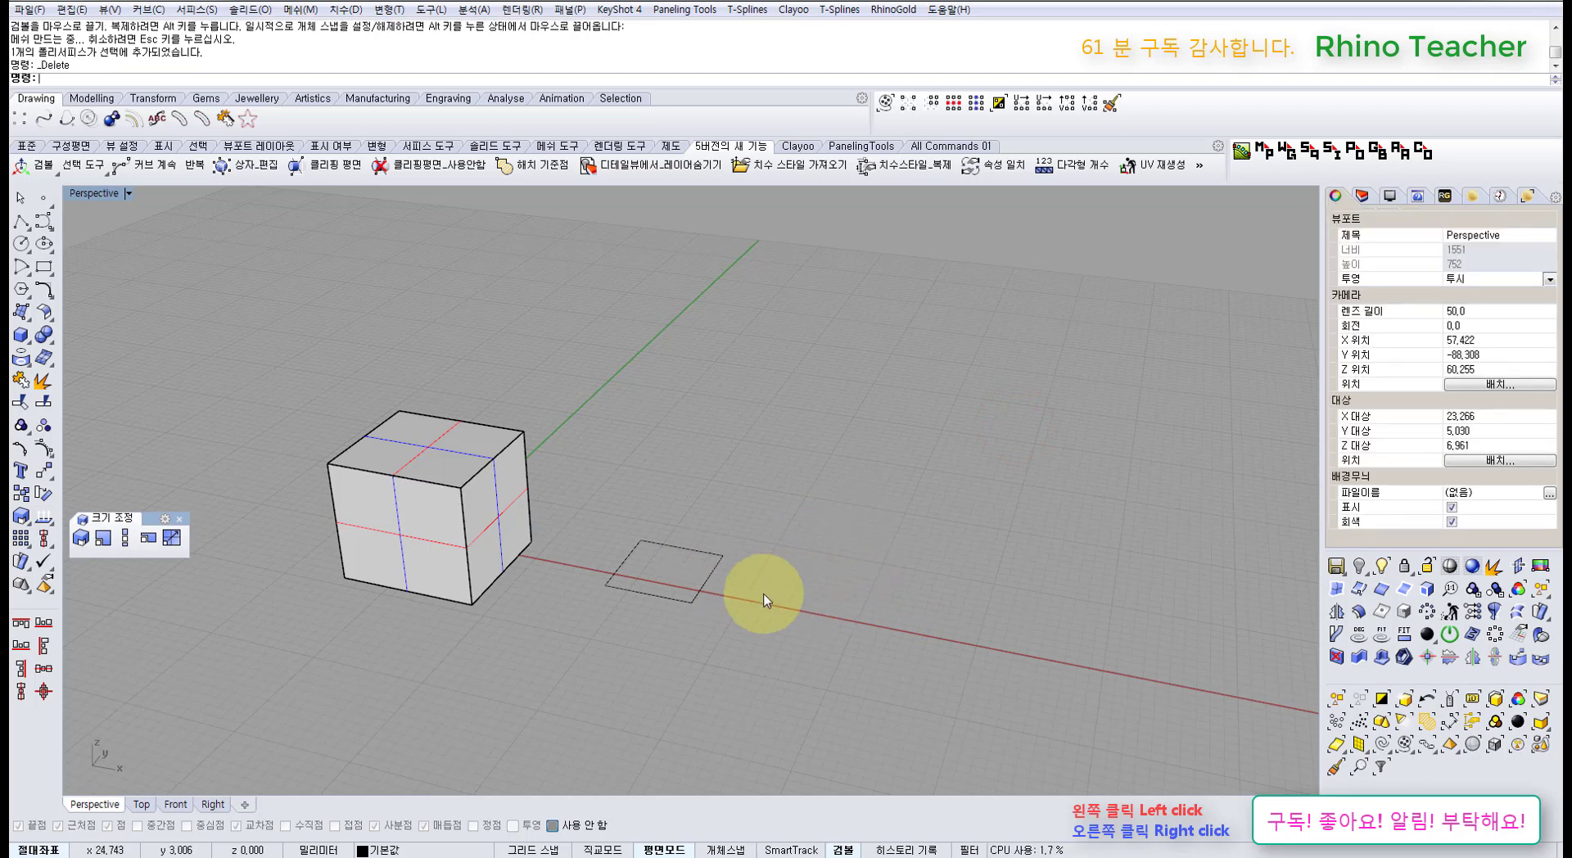
drag(778, 630, 491, 526)
key(Delete)
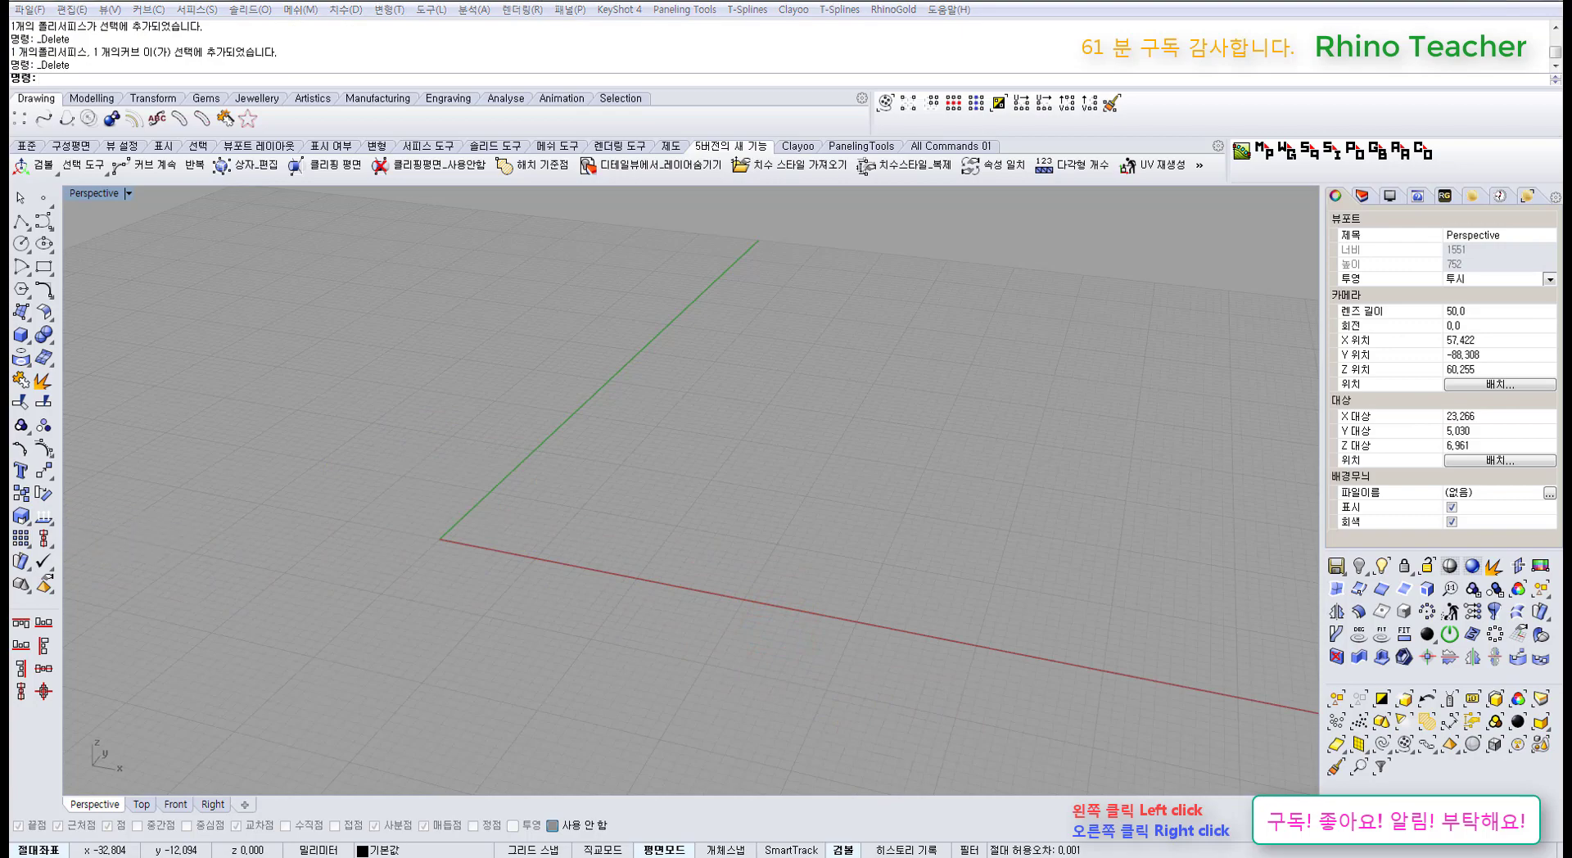
- Review the gumball help sections on distance and angle constraints, extrusion and widget position, and close the help
key(F1)
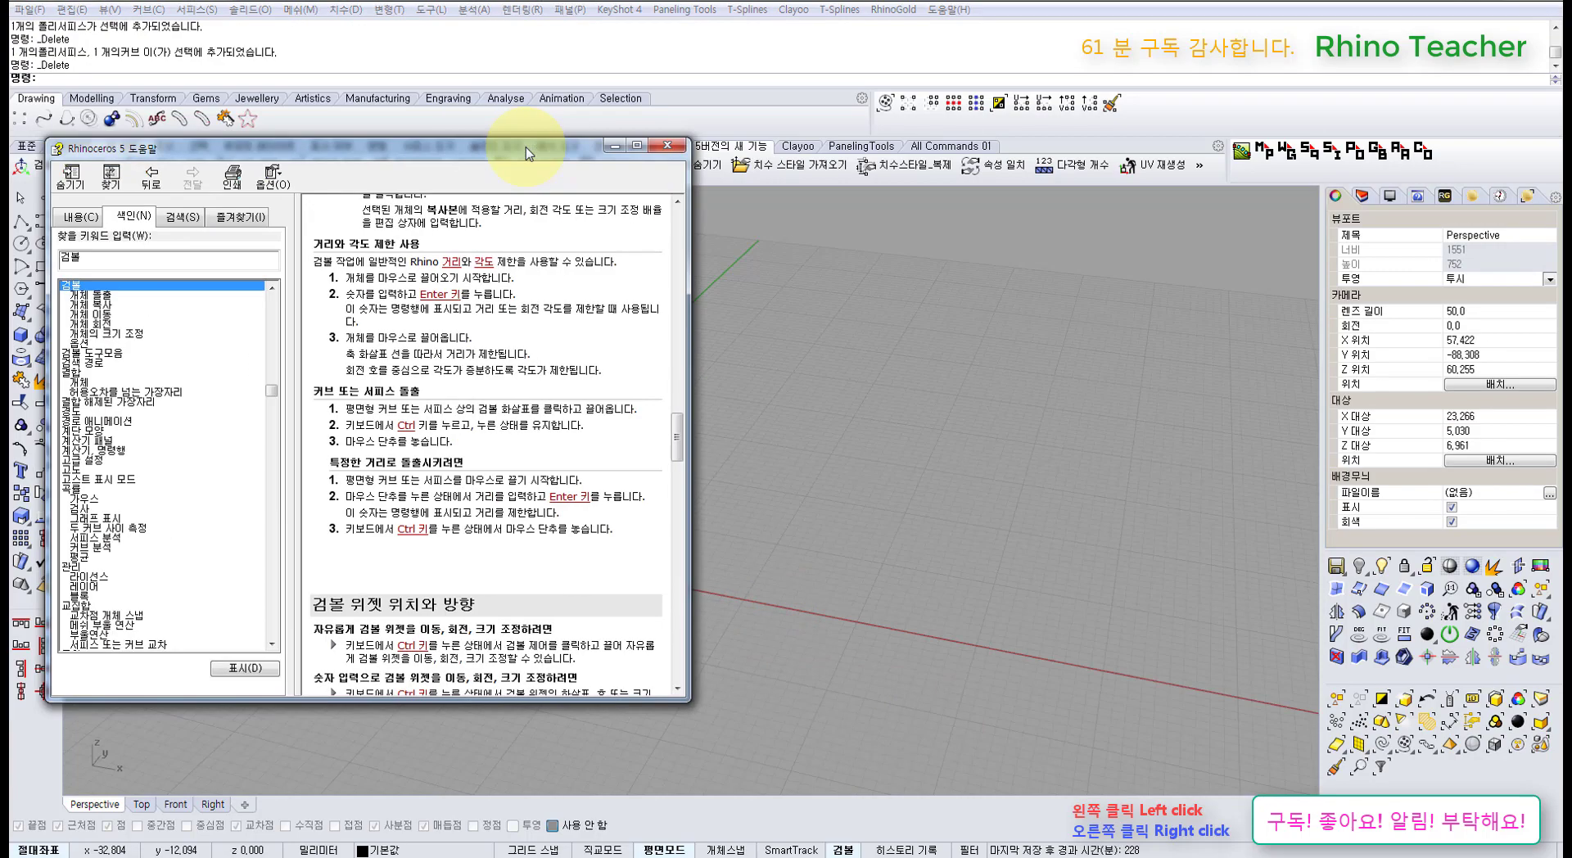
drag(519, 140, 684, 246)
mouse_move(833, 530)
mouse_down()
mouse_move(810, 533)
mouse_move(827, 536)
mouse_move(814, 482)
mouse_move(823, 546)
mouse_up()
click(820, 251)
click(873, 415)
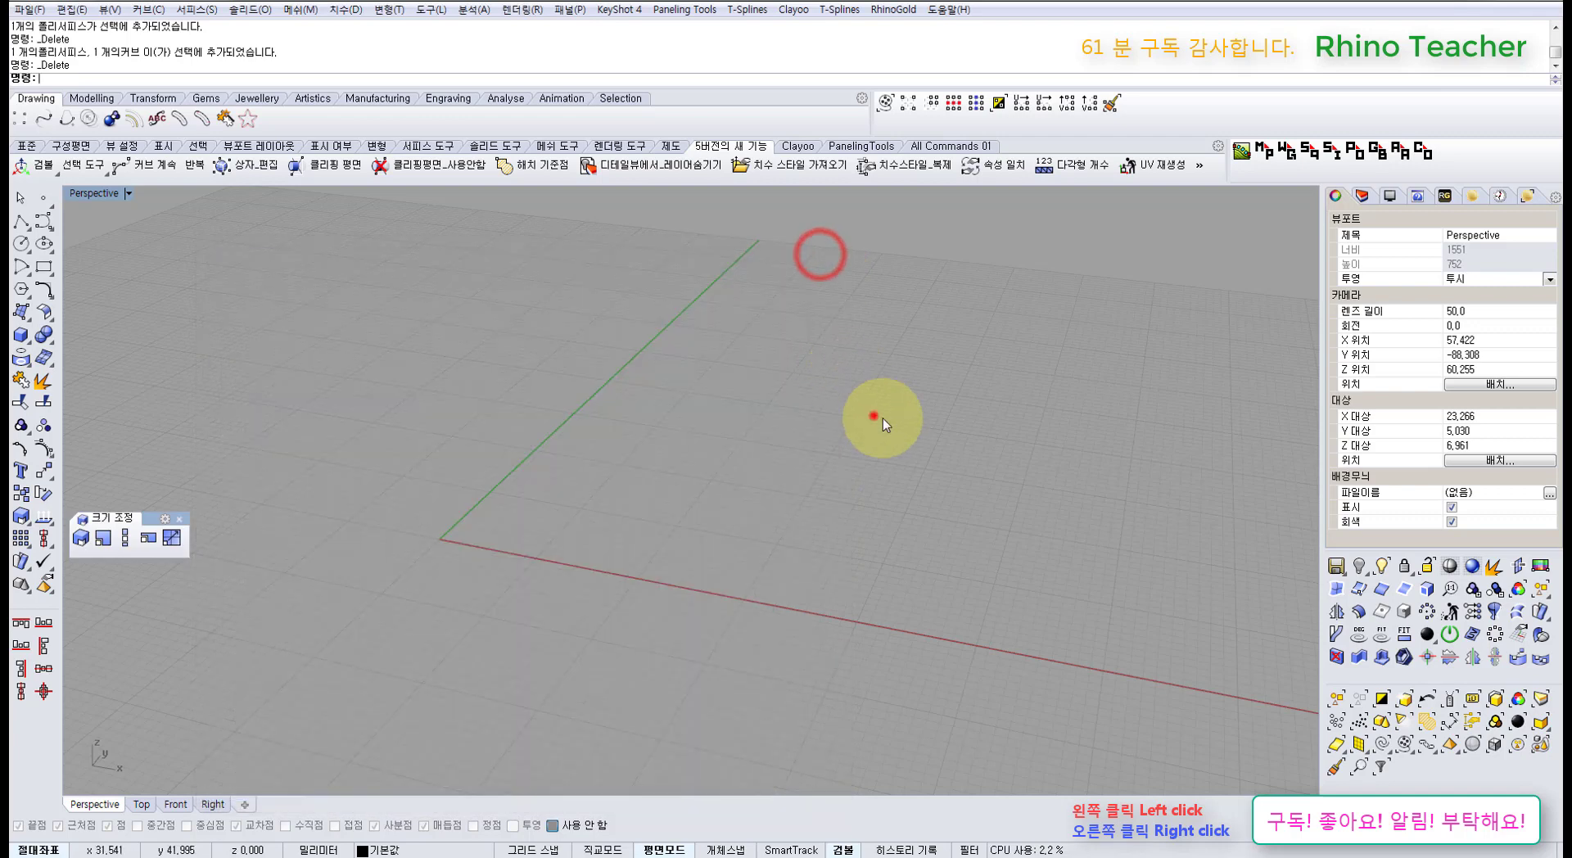
- Undo the deletion of the large box and rectangular curve, and delete both objects again
right_drag(720, 588, 749, 607)
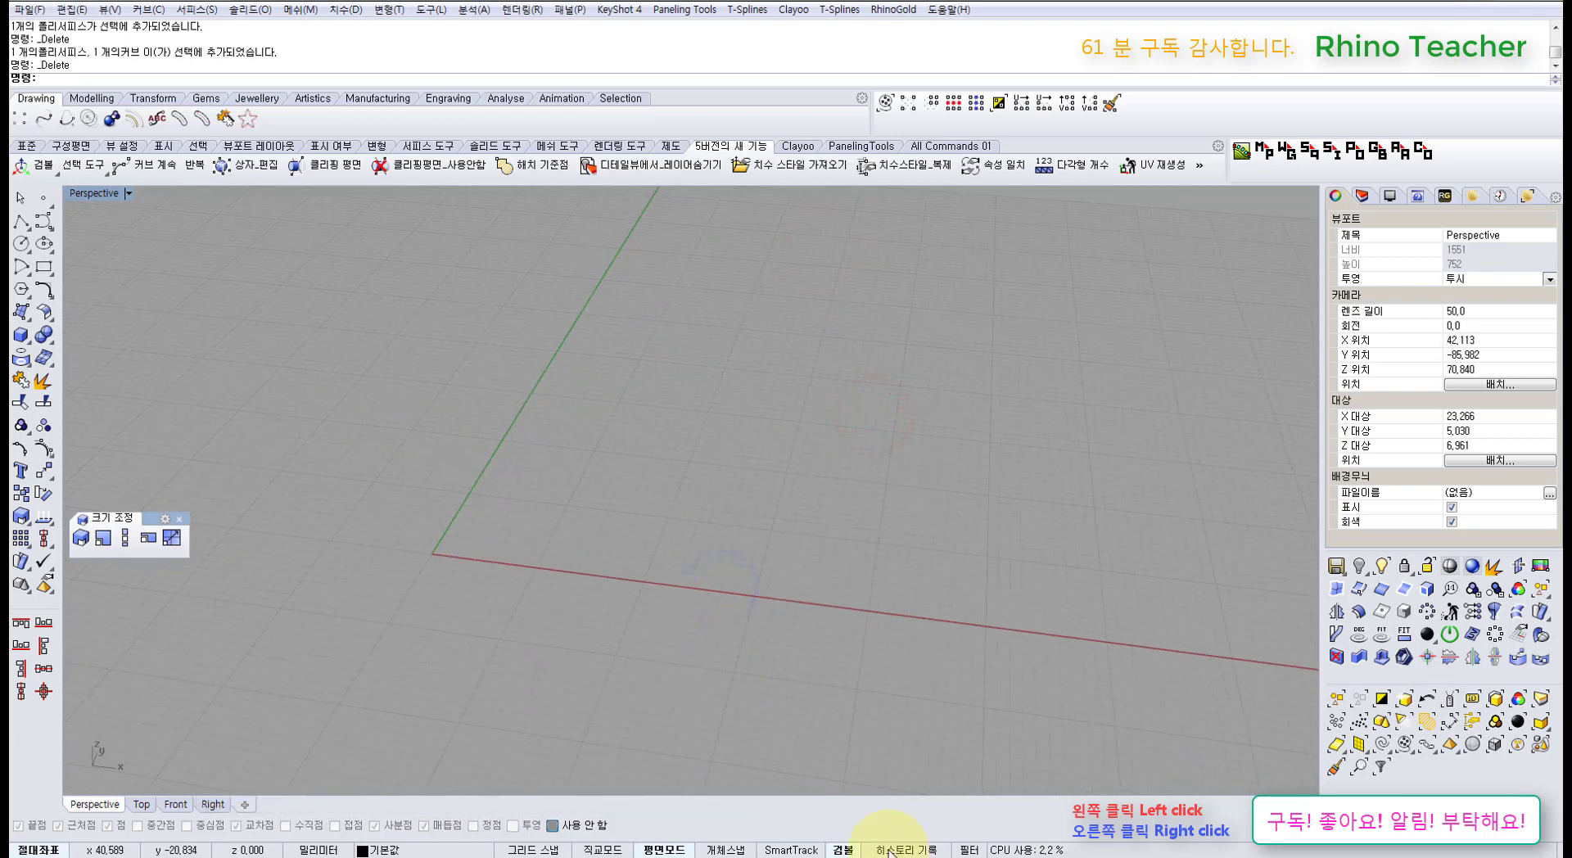
click(889, 849)
key(ctrl+z)
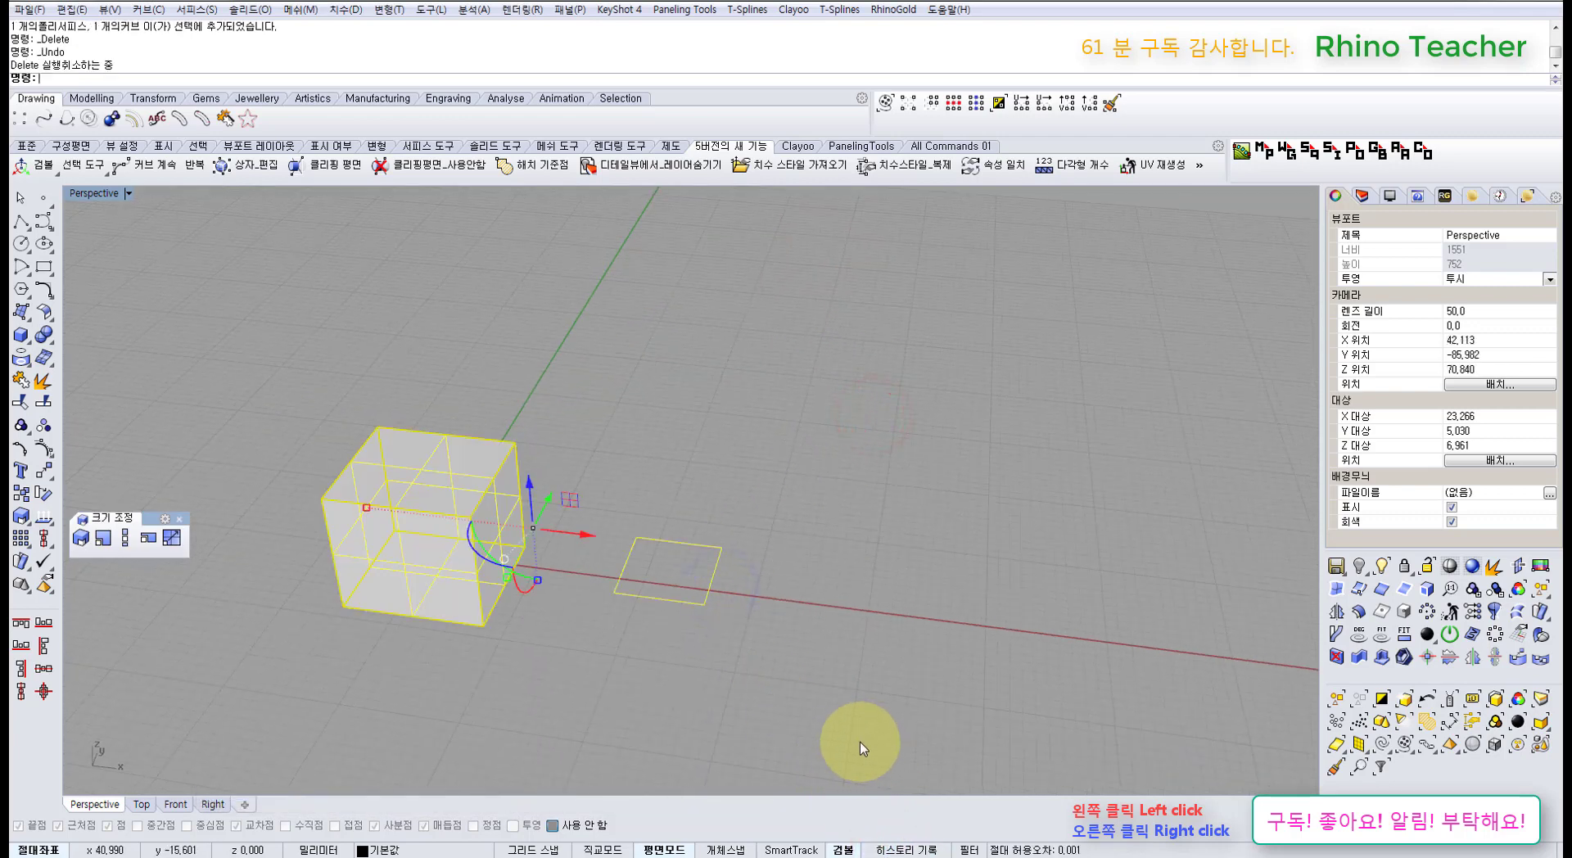
drag(844, 715, 456, 438)
key(Delete)
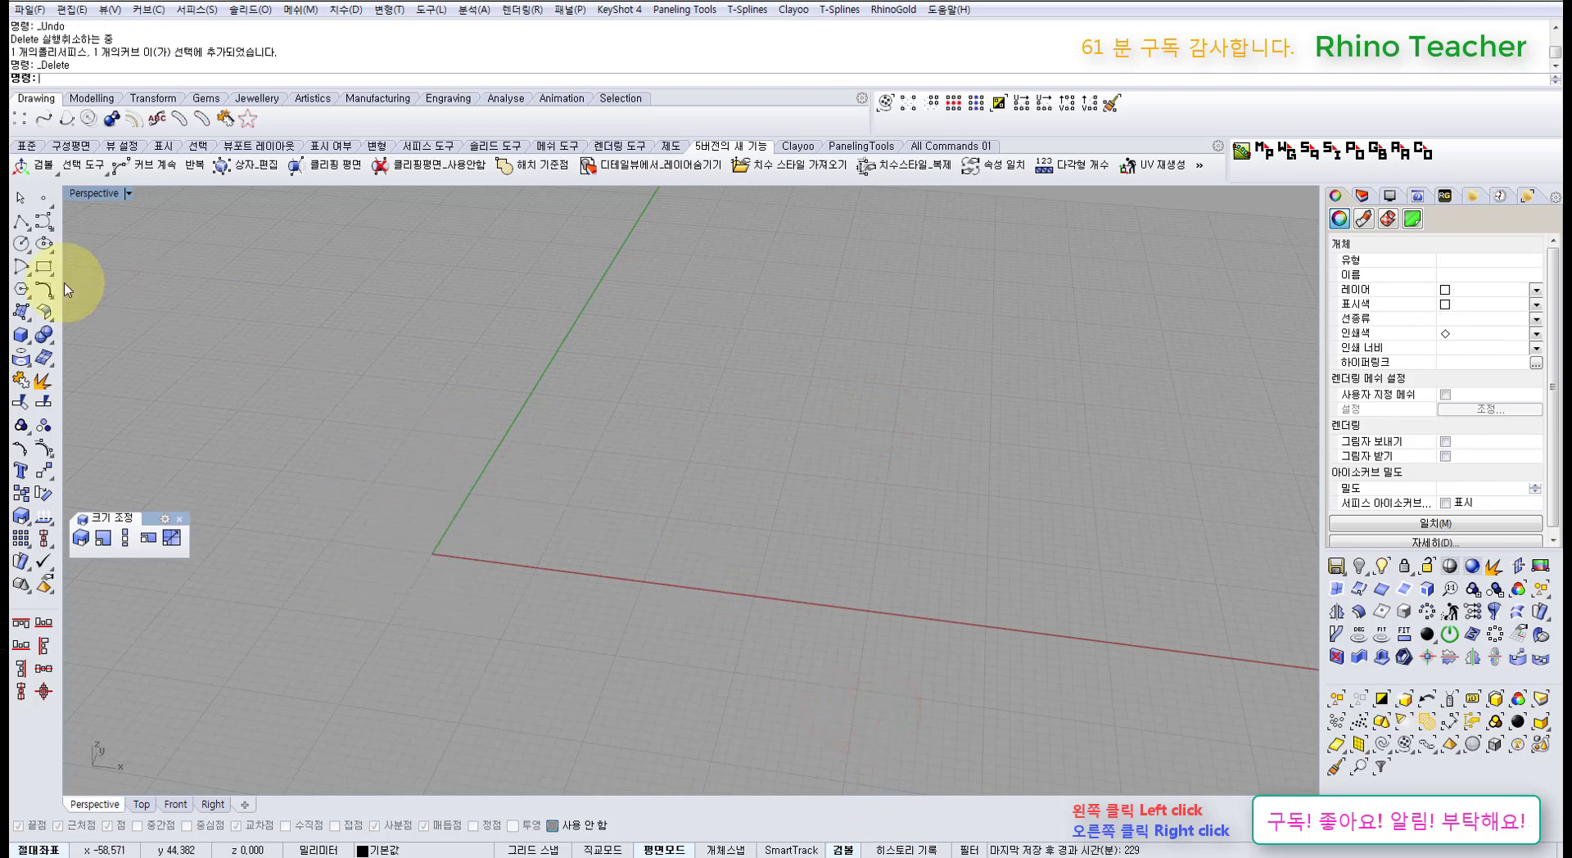
- Close the floating 크기 조정 toolbar and switch from the Perspective view to a maximized Top viewport
double_click(105, 195)
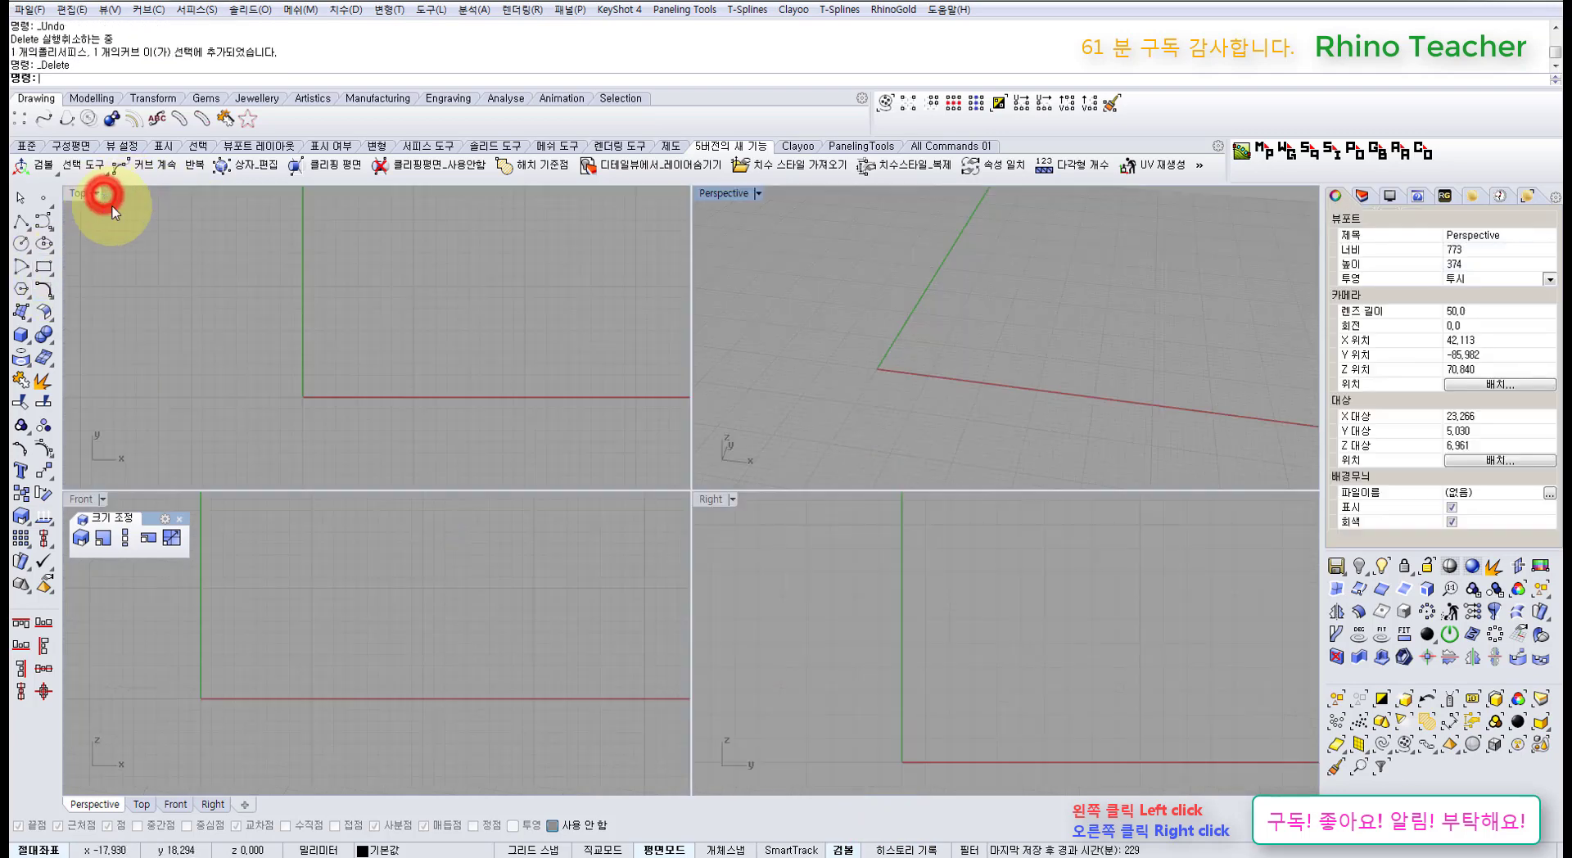
click(175, 519)
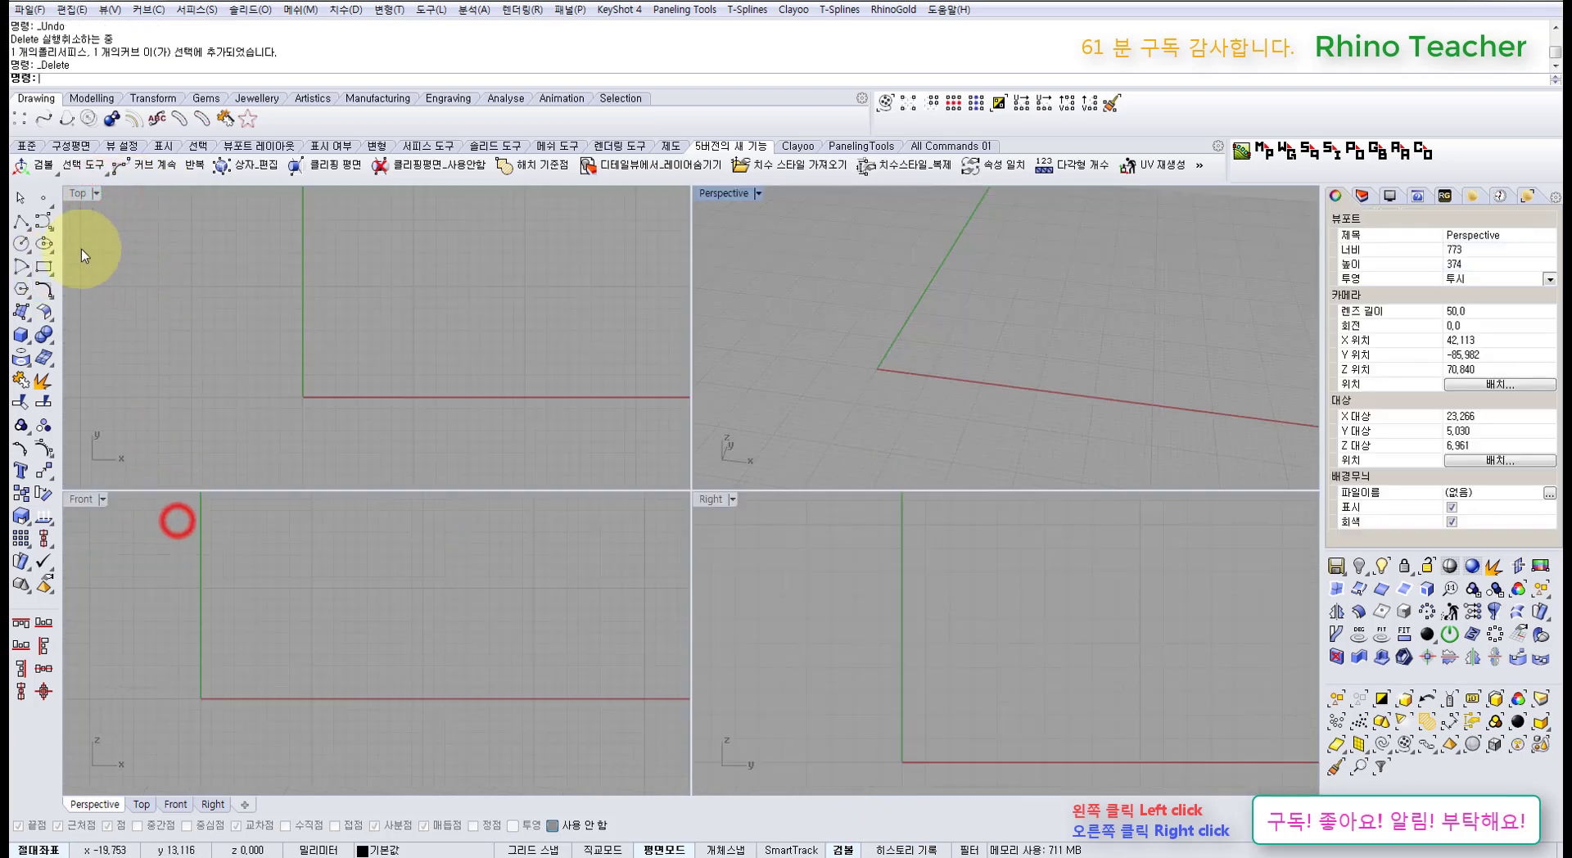
double_click(80, 195)
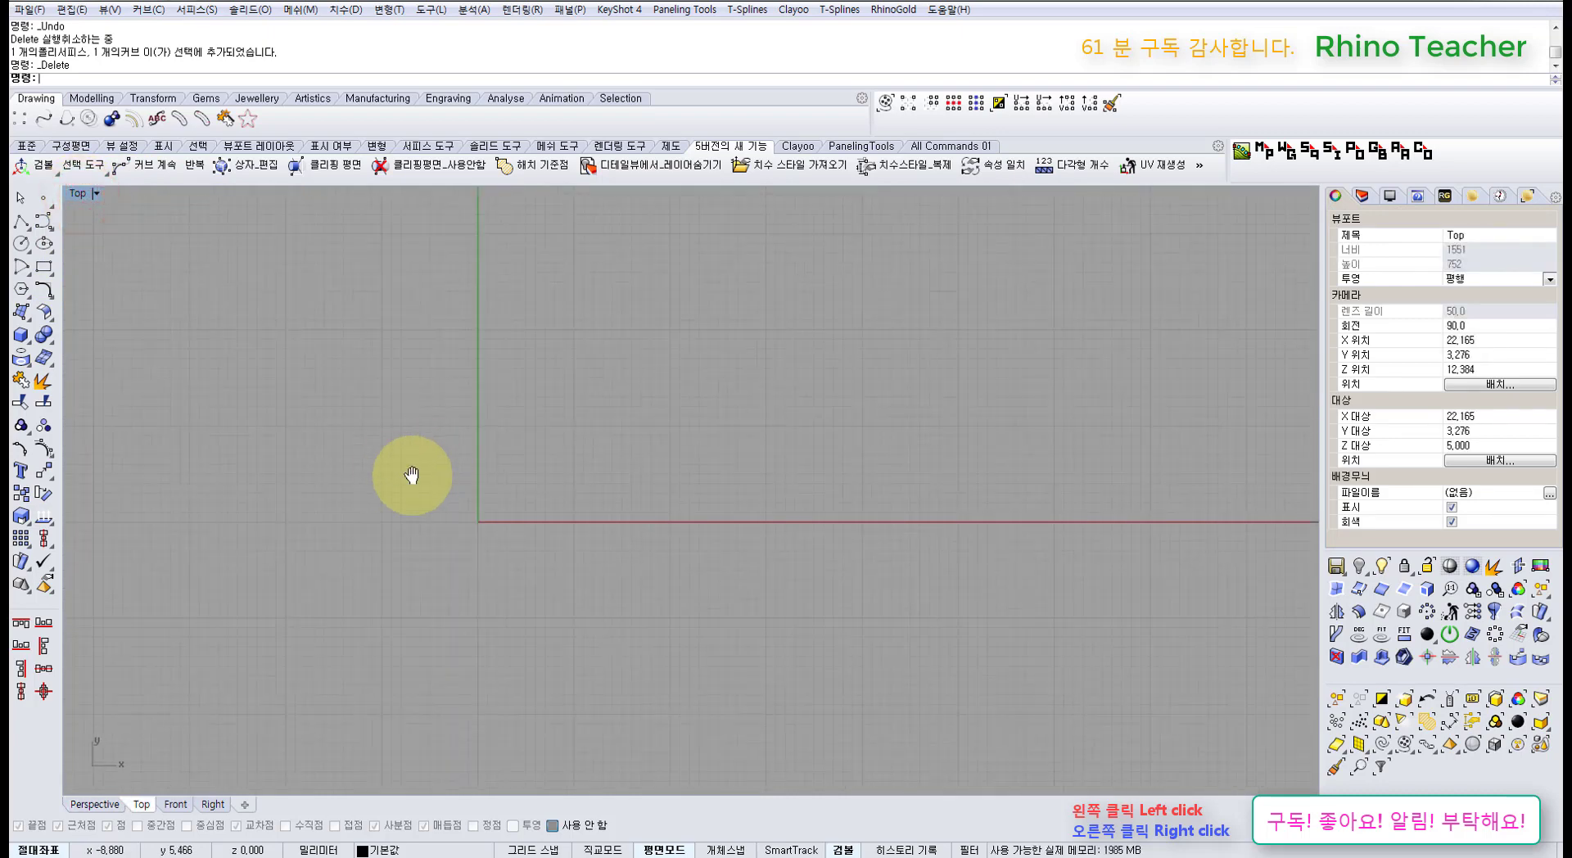
- Draw a sphere by centre and diameter in the Top viewport, above the X axis on the negative X side
right_drag(410, 476, 556, 483)
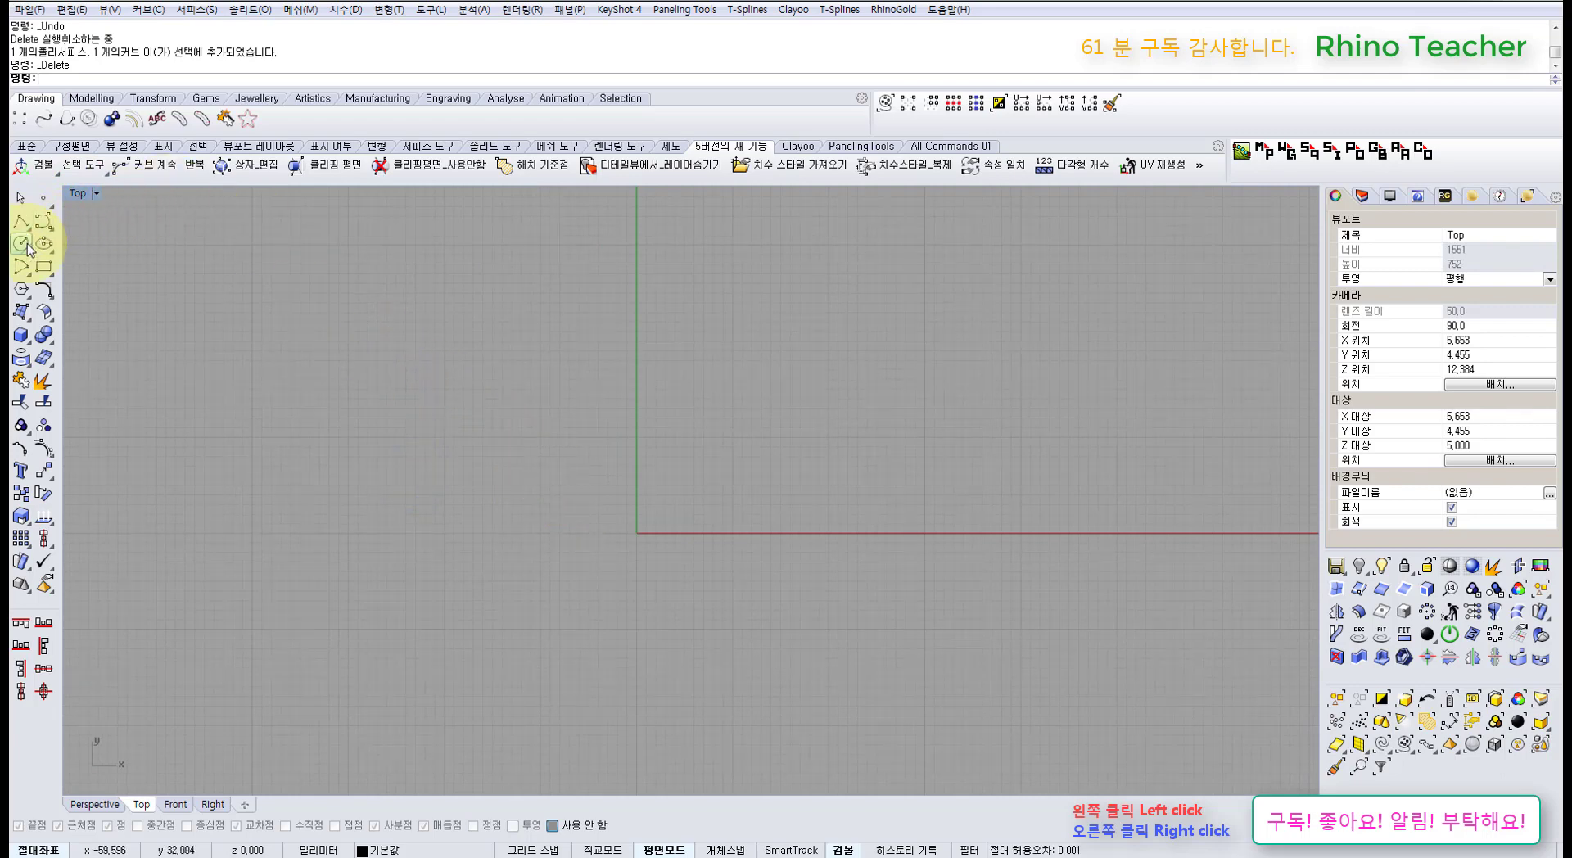
click(18, 336)
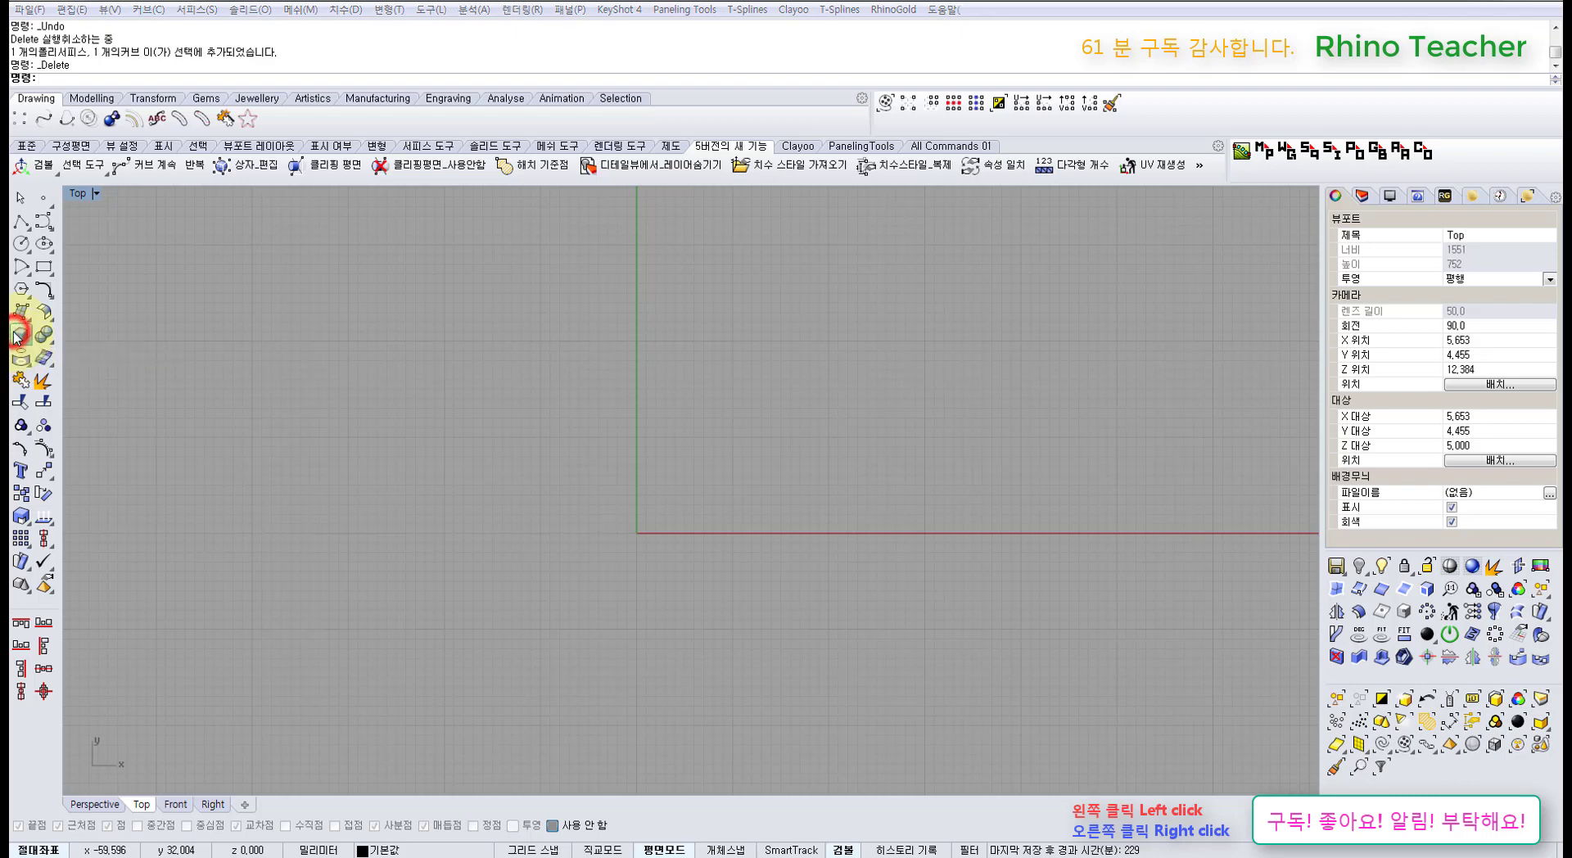
click(83, 339)
click(460, 439)
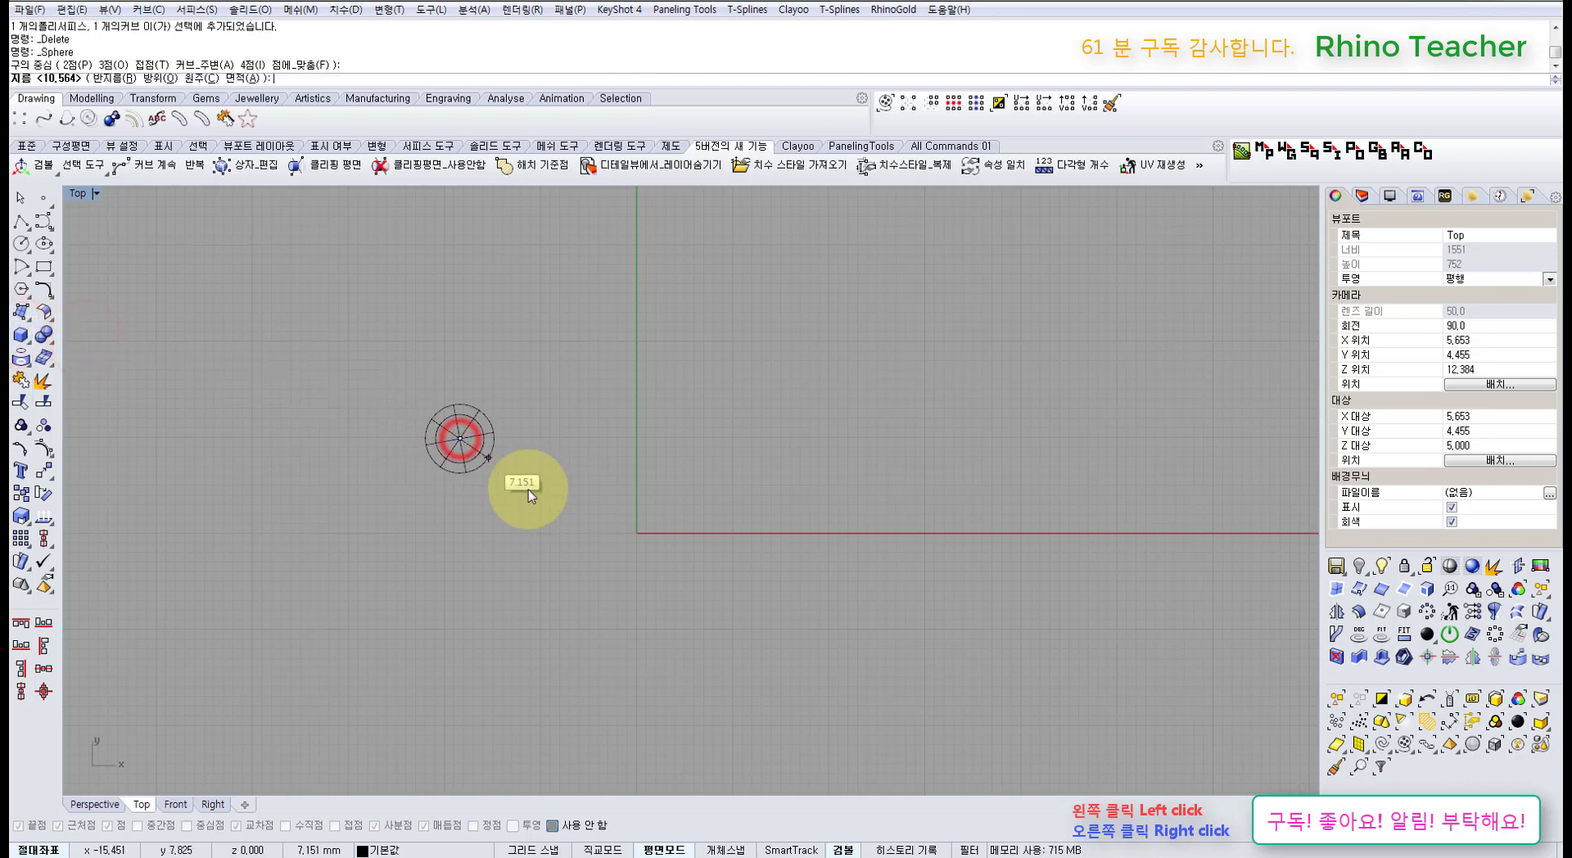
shift+click(526, 429)
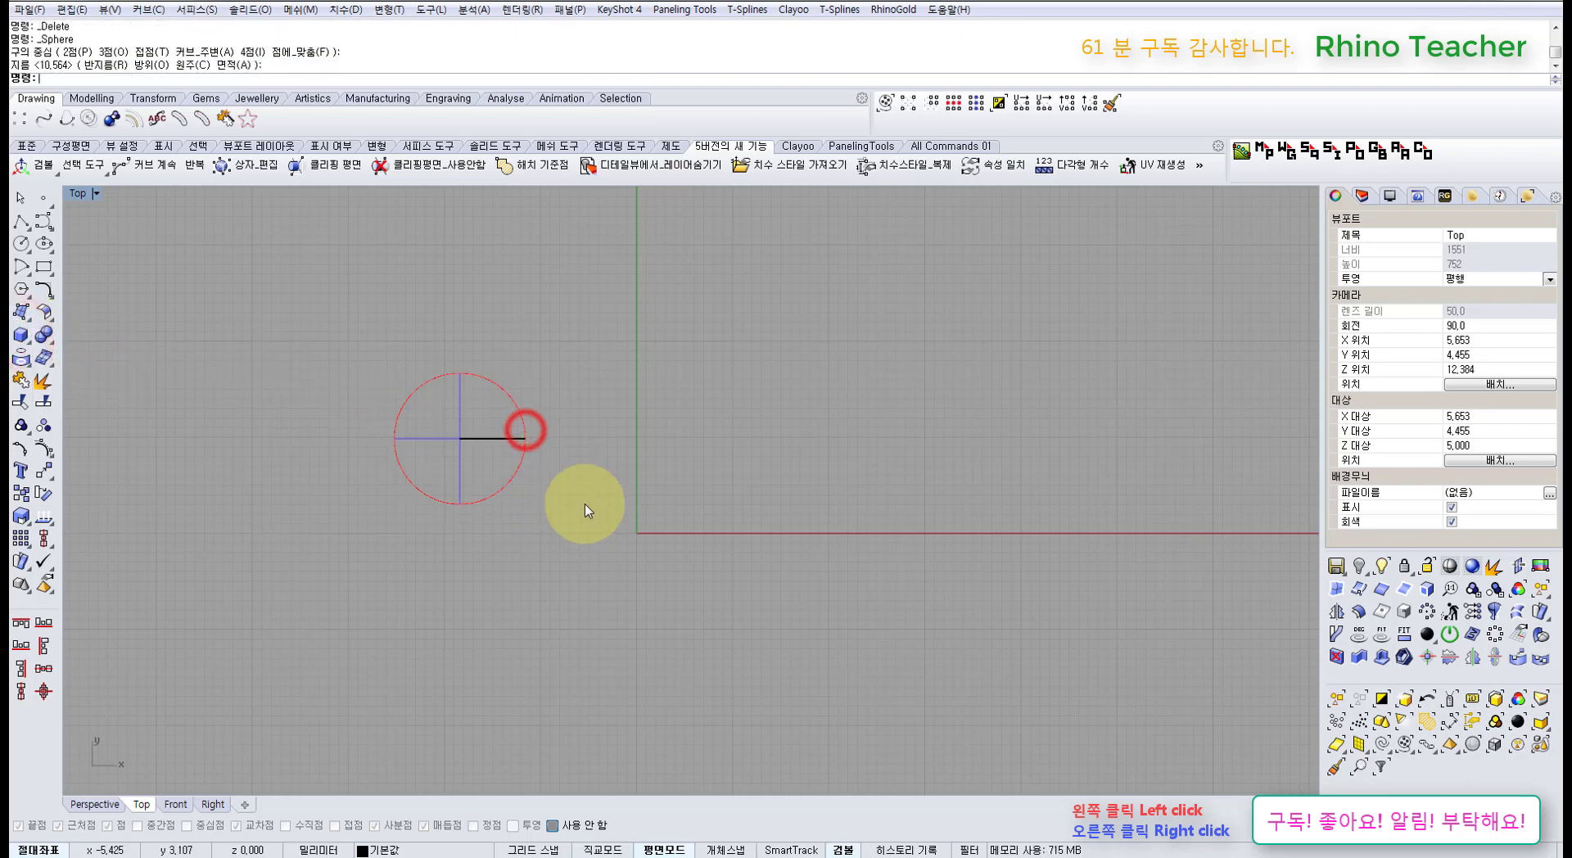
- Select the sphere, check the automatic command help of Box and Copy for history support, and cancel the started copy
drag(576, 505, 454, 436)
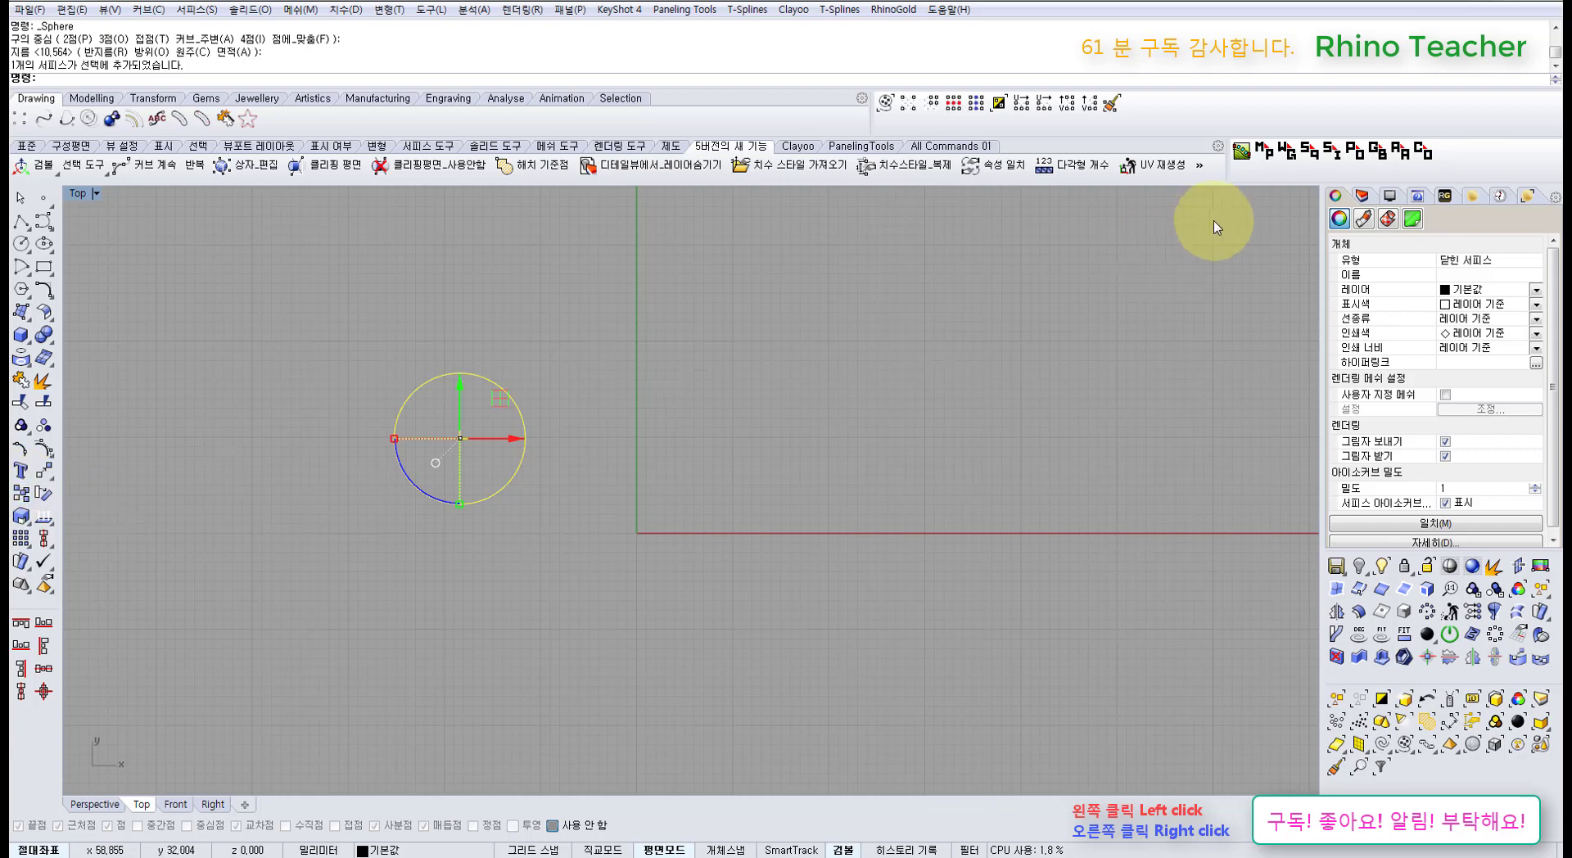
click(1418, 196)
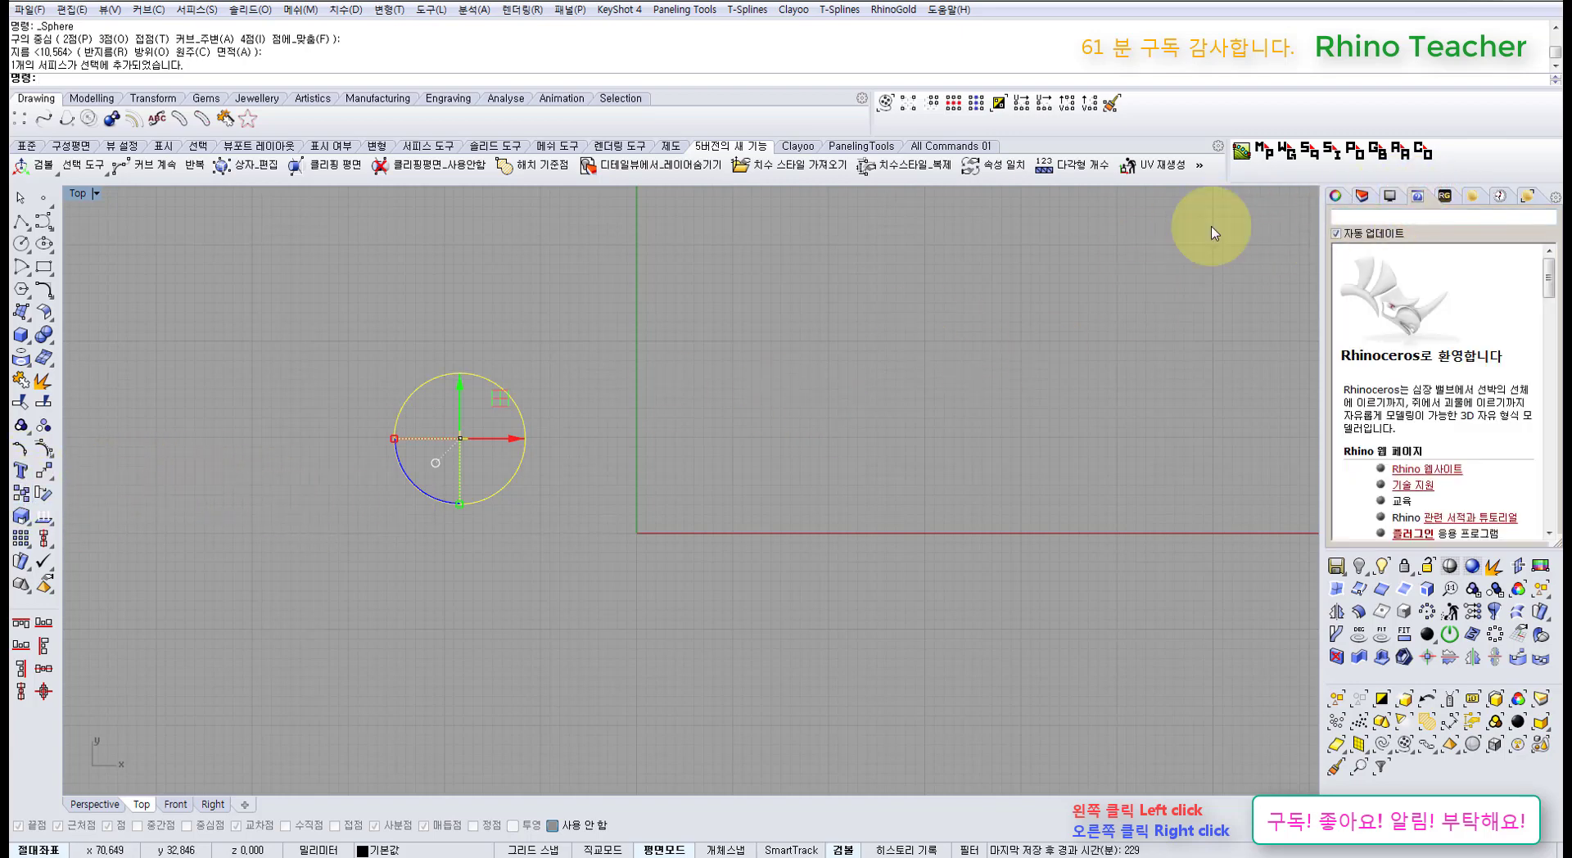
click(25, 334)
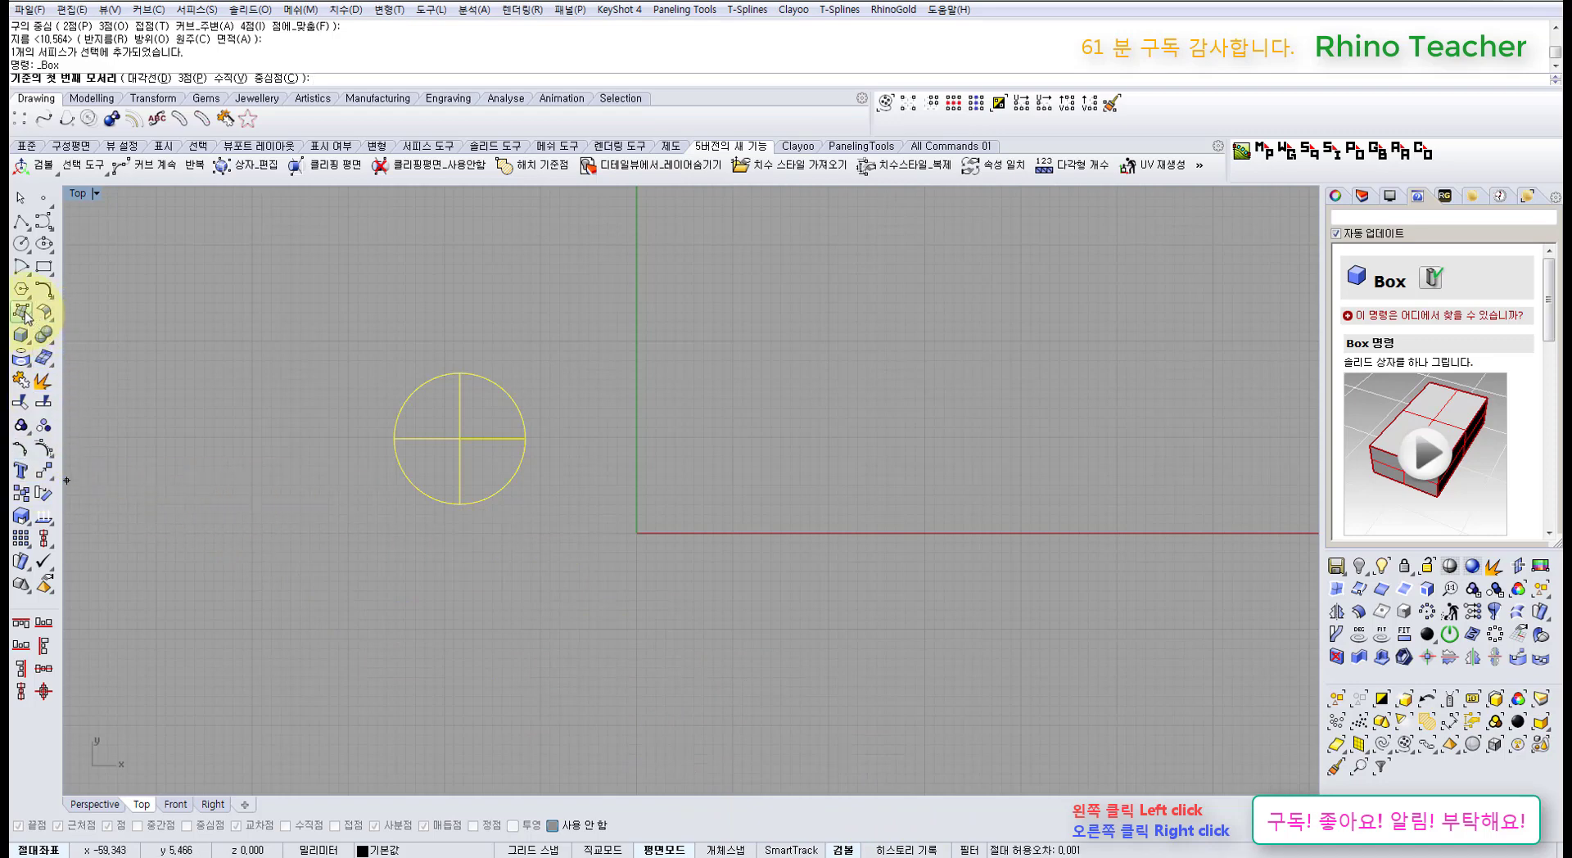
click(22, 501)
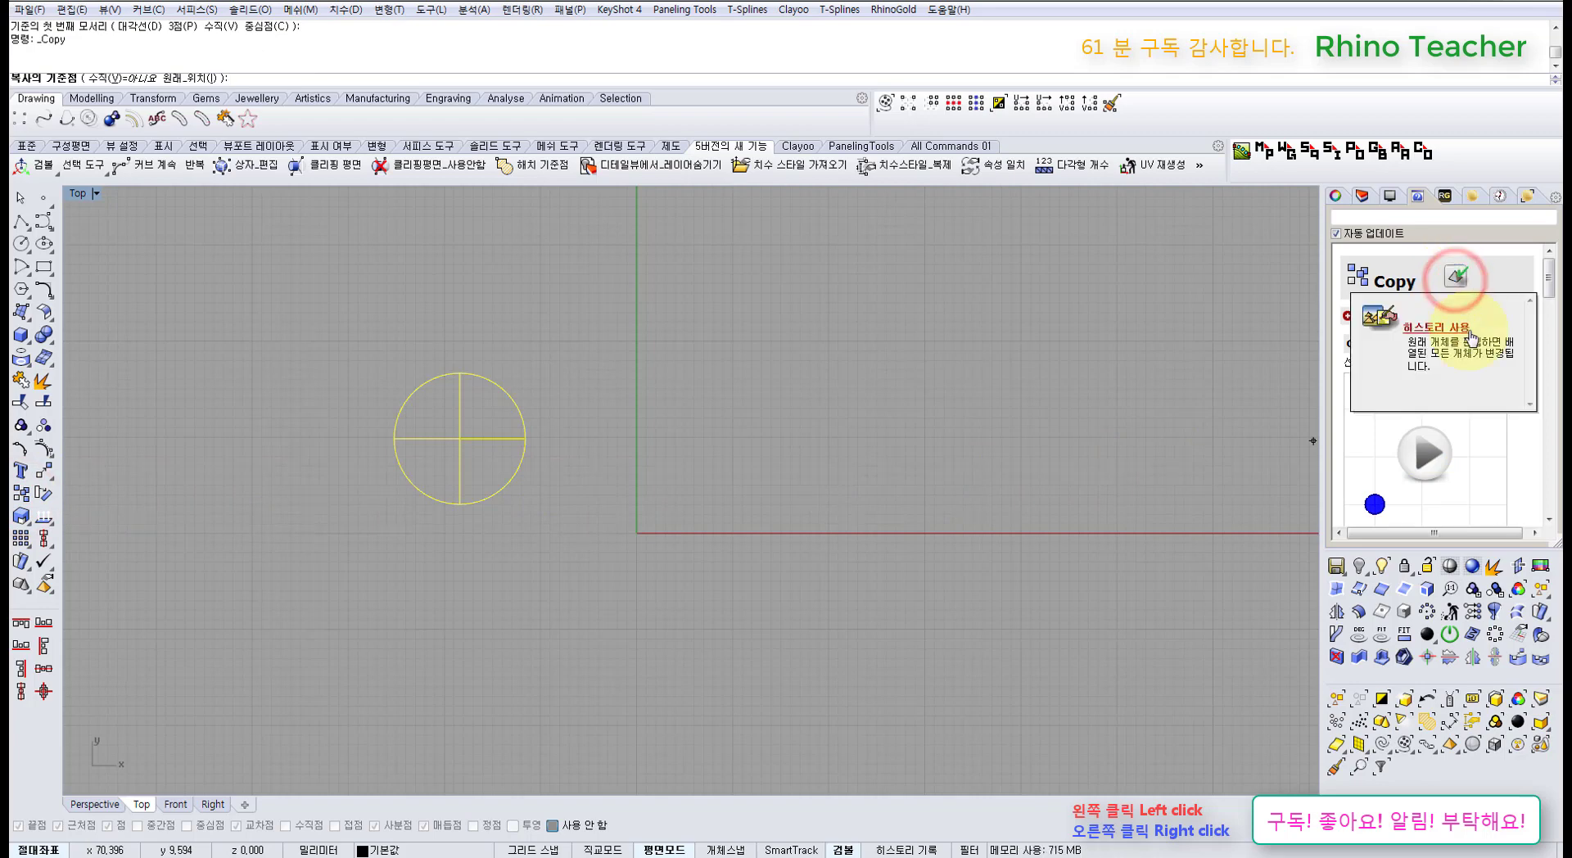
click(1157, 415)
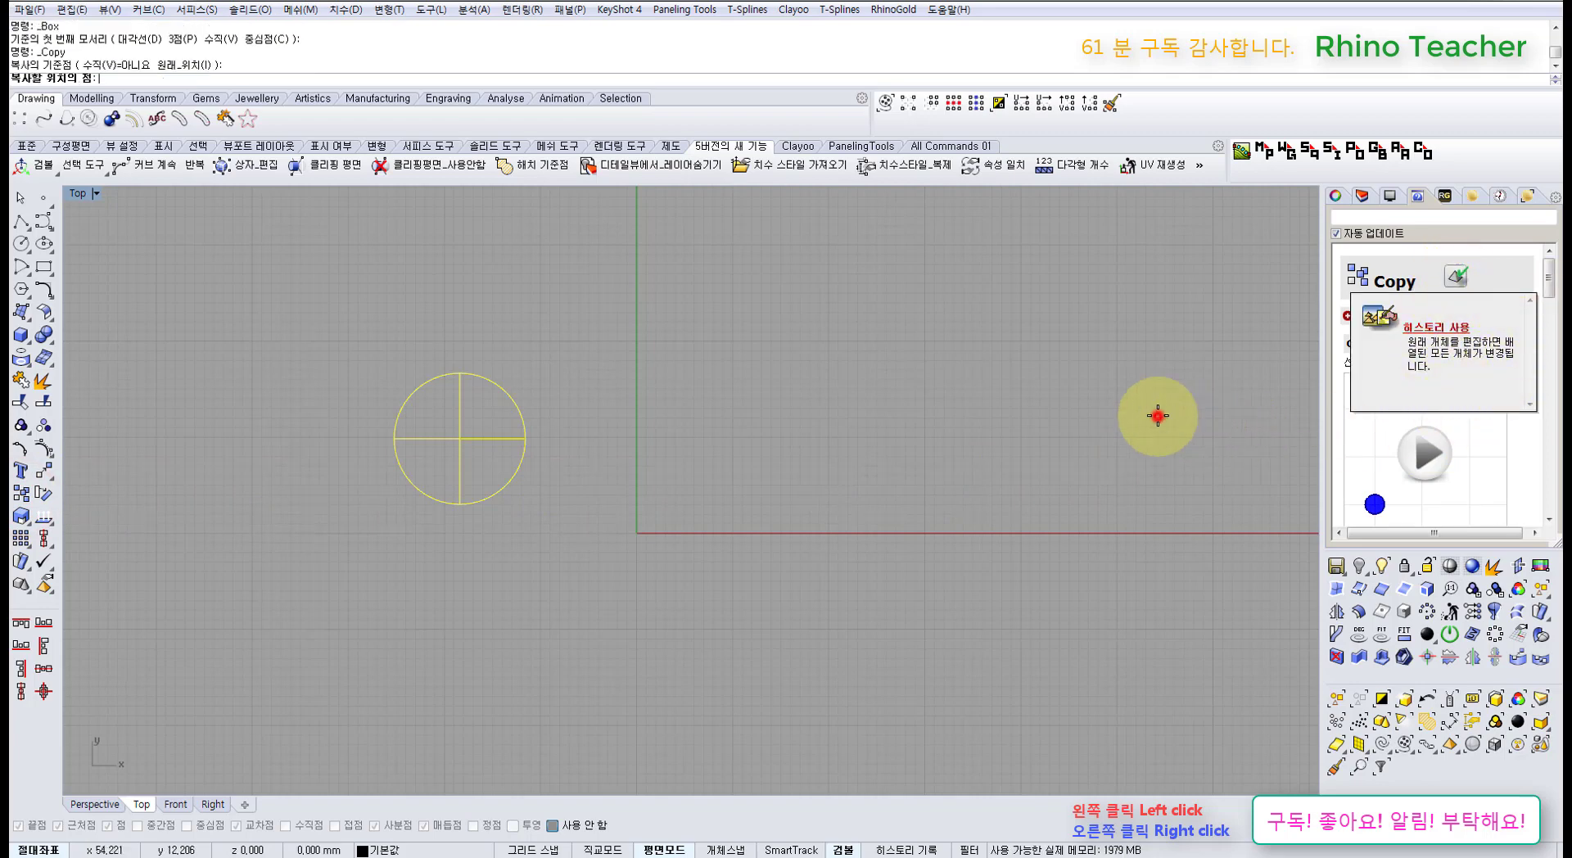
click(1336, 199)
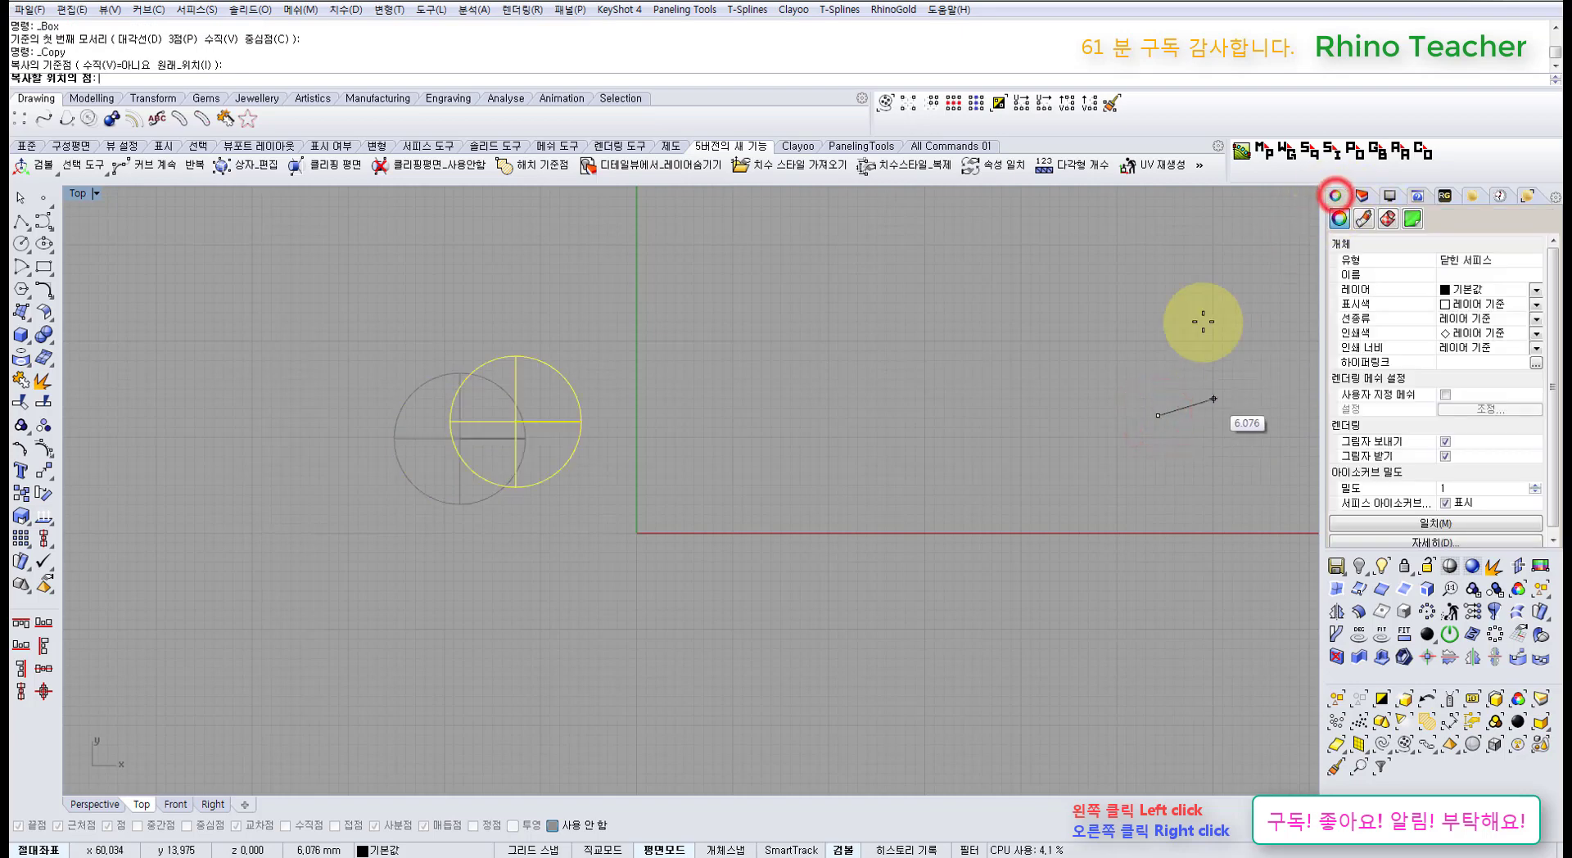
key(Escape)
scroll(613, 488, down, 2)
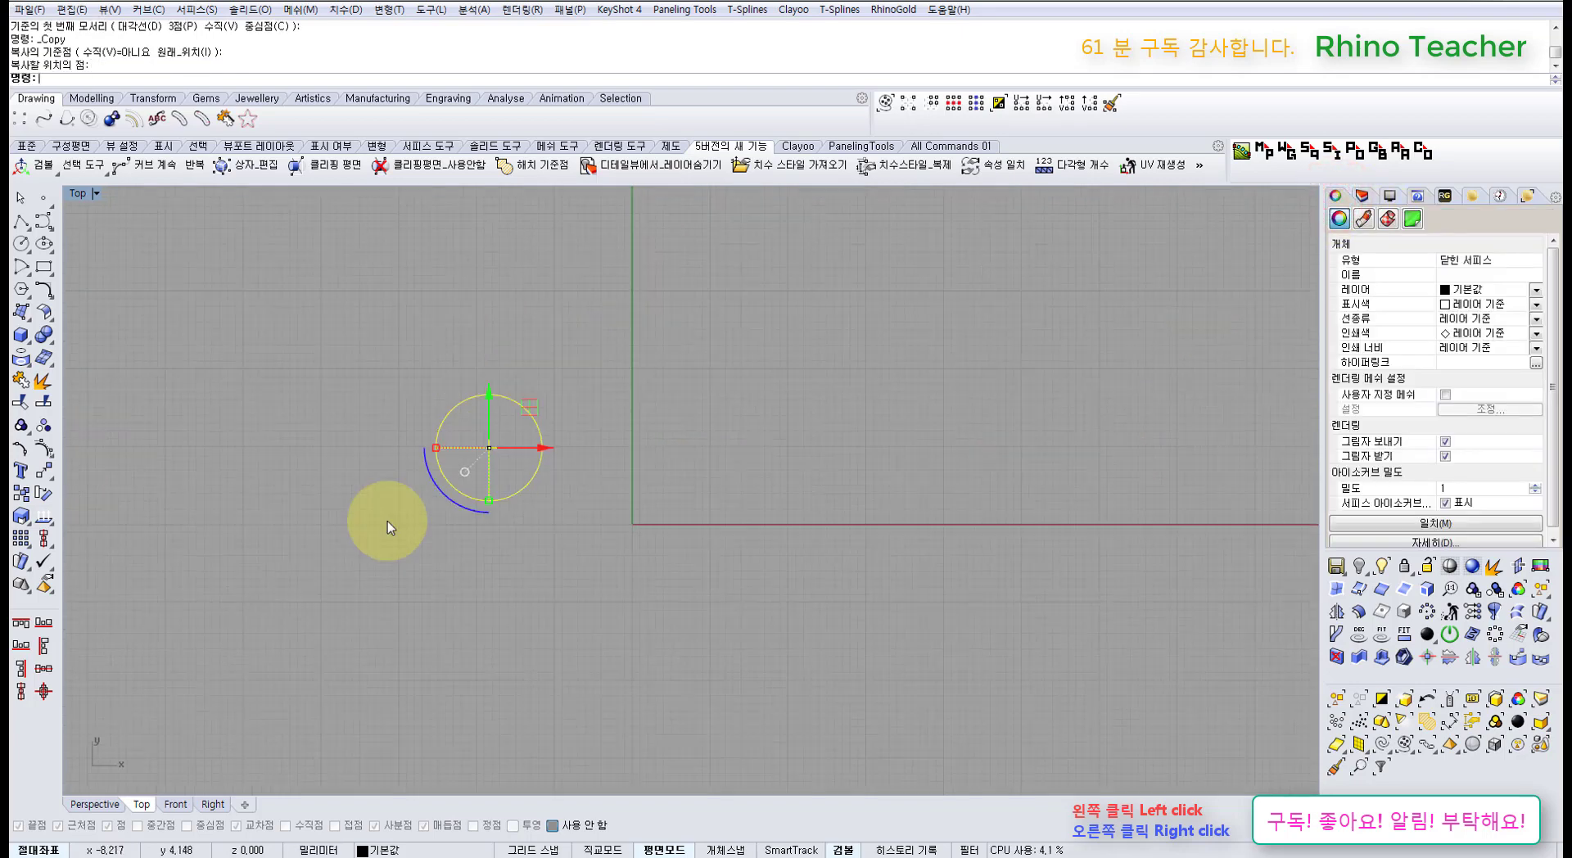
- Copy the sphere to three places around the origin with history recording on
click(21, 492)
click(514, 551)
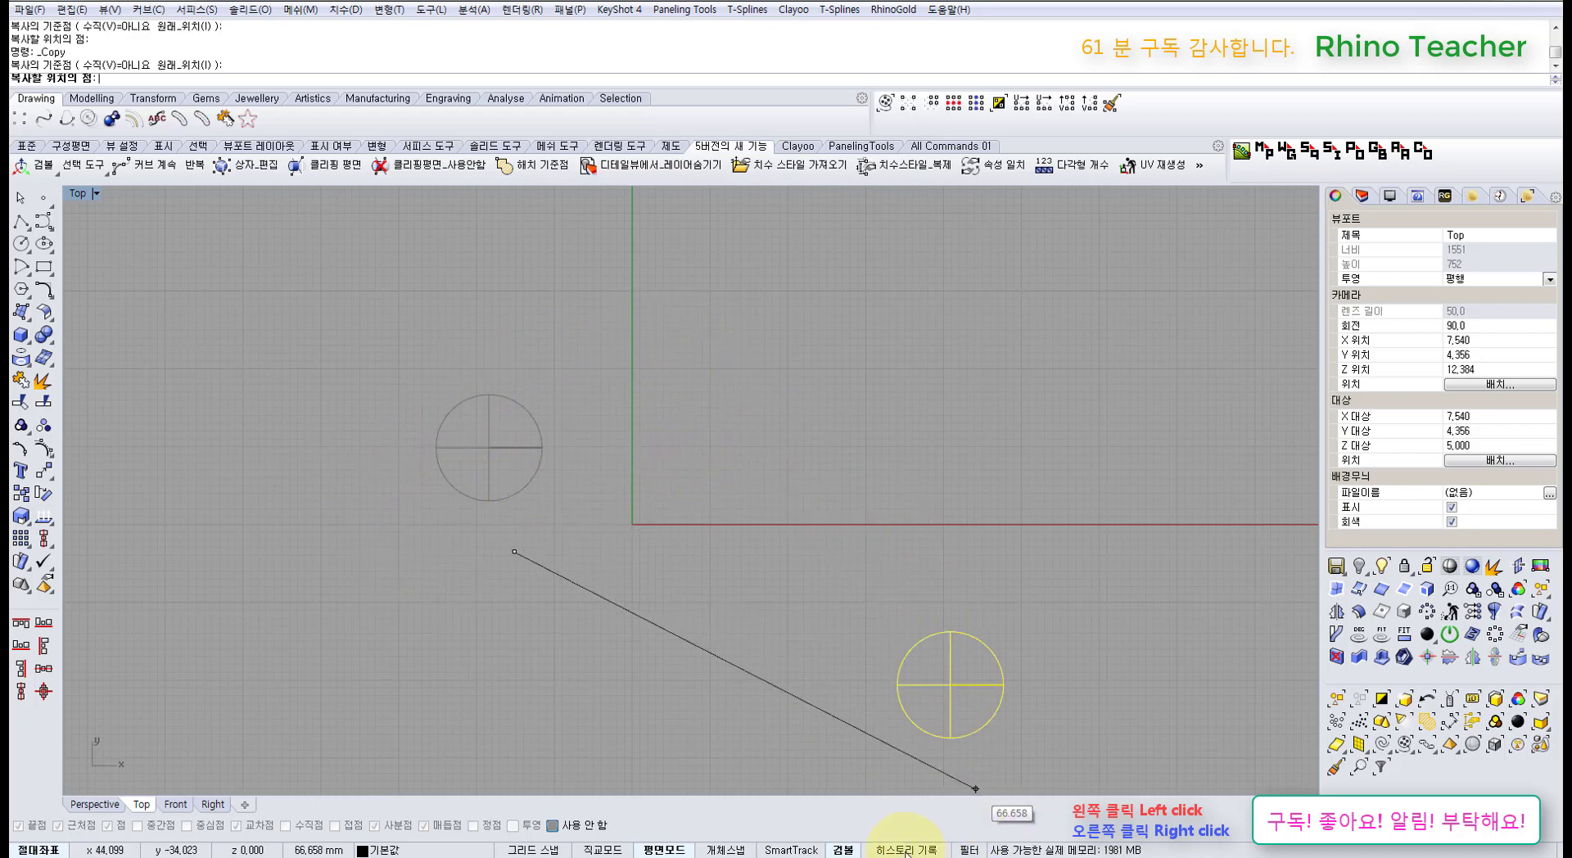
click(698, 437)
click(824, 584)
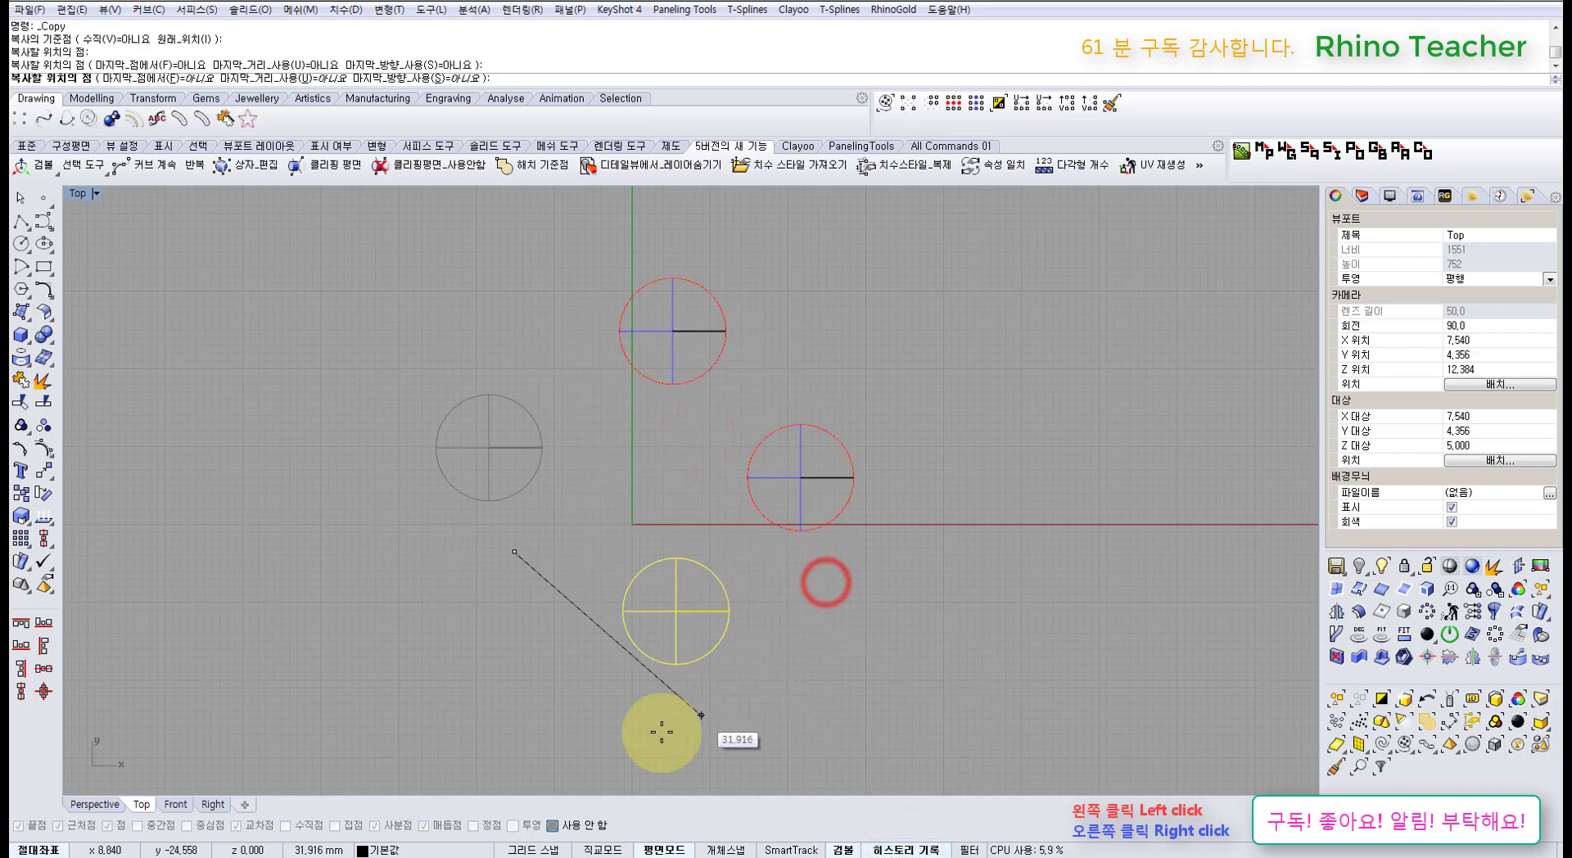
click(662, 731)
right_click(743, 614)
- Move the original sphere down and further to the negative X side with the gumball to test the linked copies
right_drag(545, 495, 635, 533)
click(557, 465)
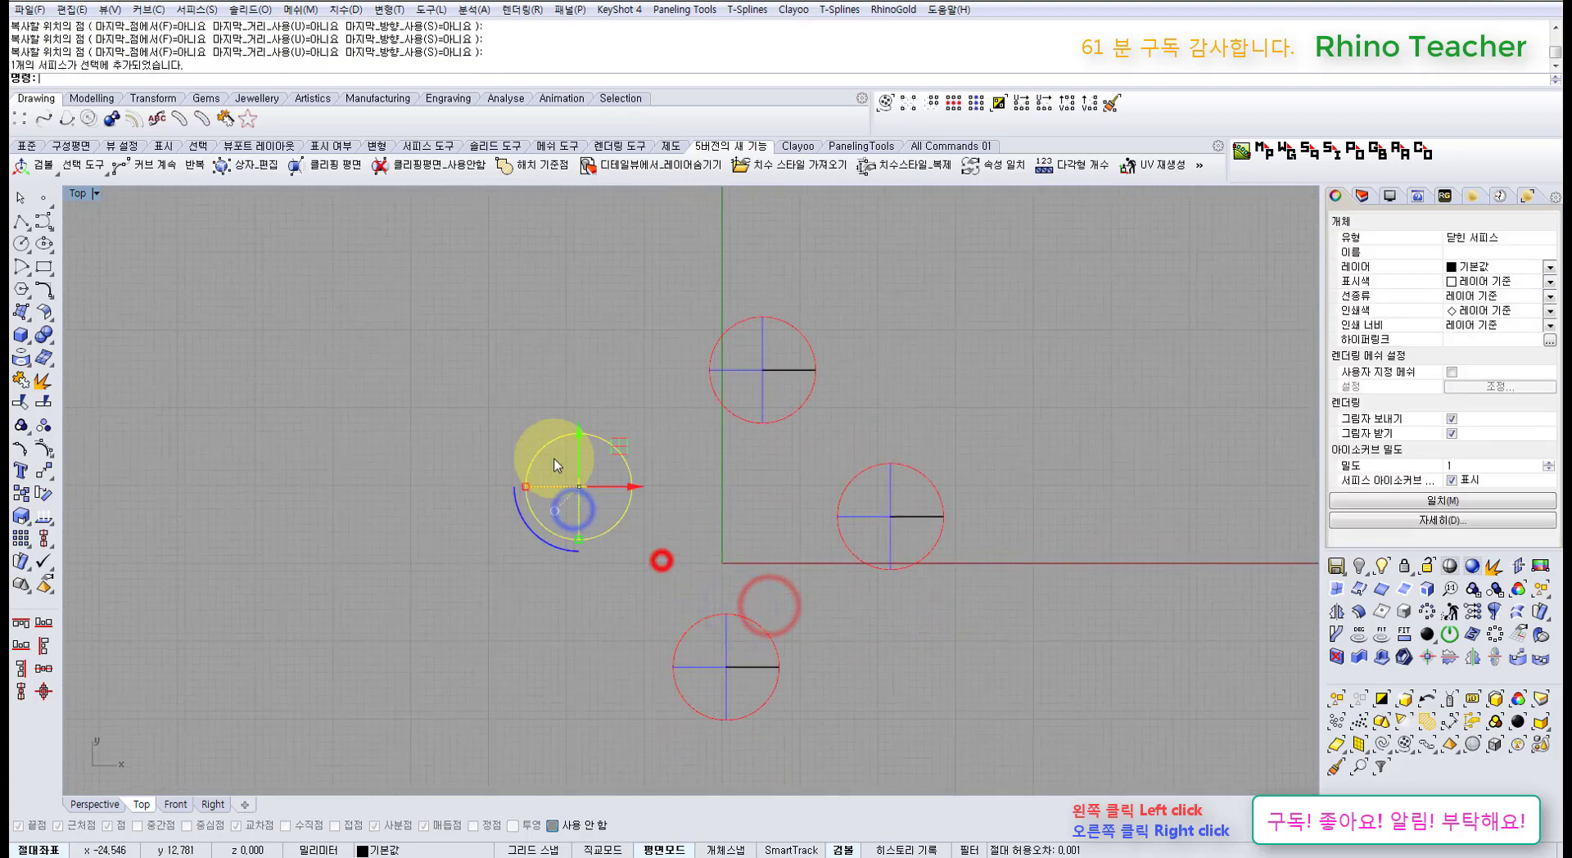
drag(616, 446, 427, 520)
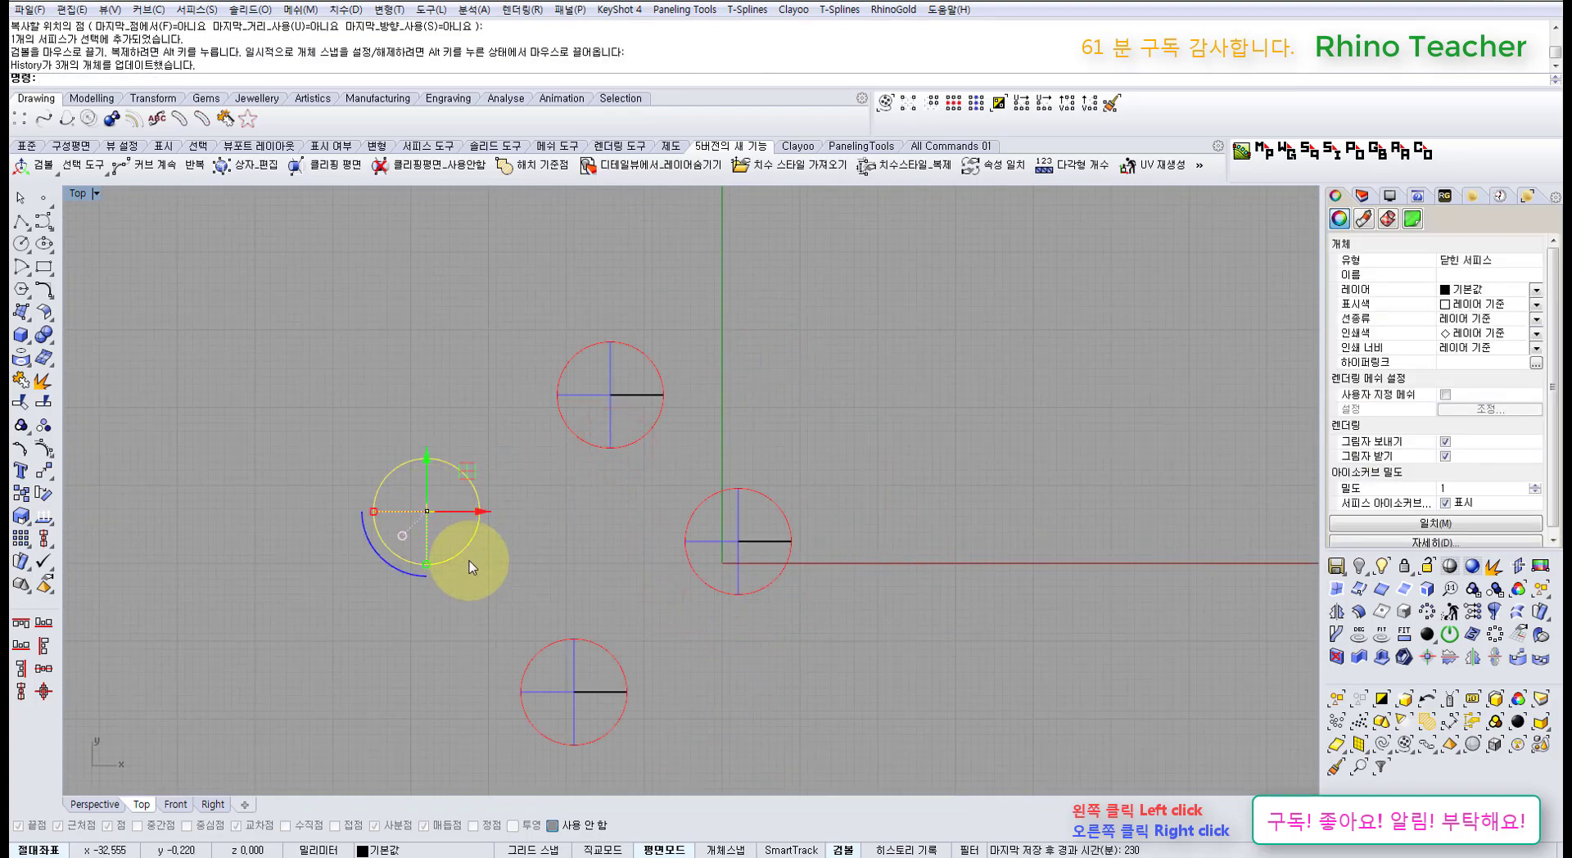
- Undo the original sphere's move and delete its three copies
key(ctrl+z)
drag(851, 778, 718, 352)
key(Delete)
- Centre the sphere on the origin with a concentric alignment at 0, and float the 변형 toolbar
drag(702, 593, 613, 467)
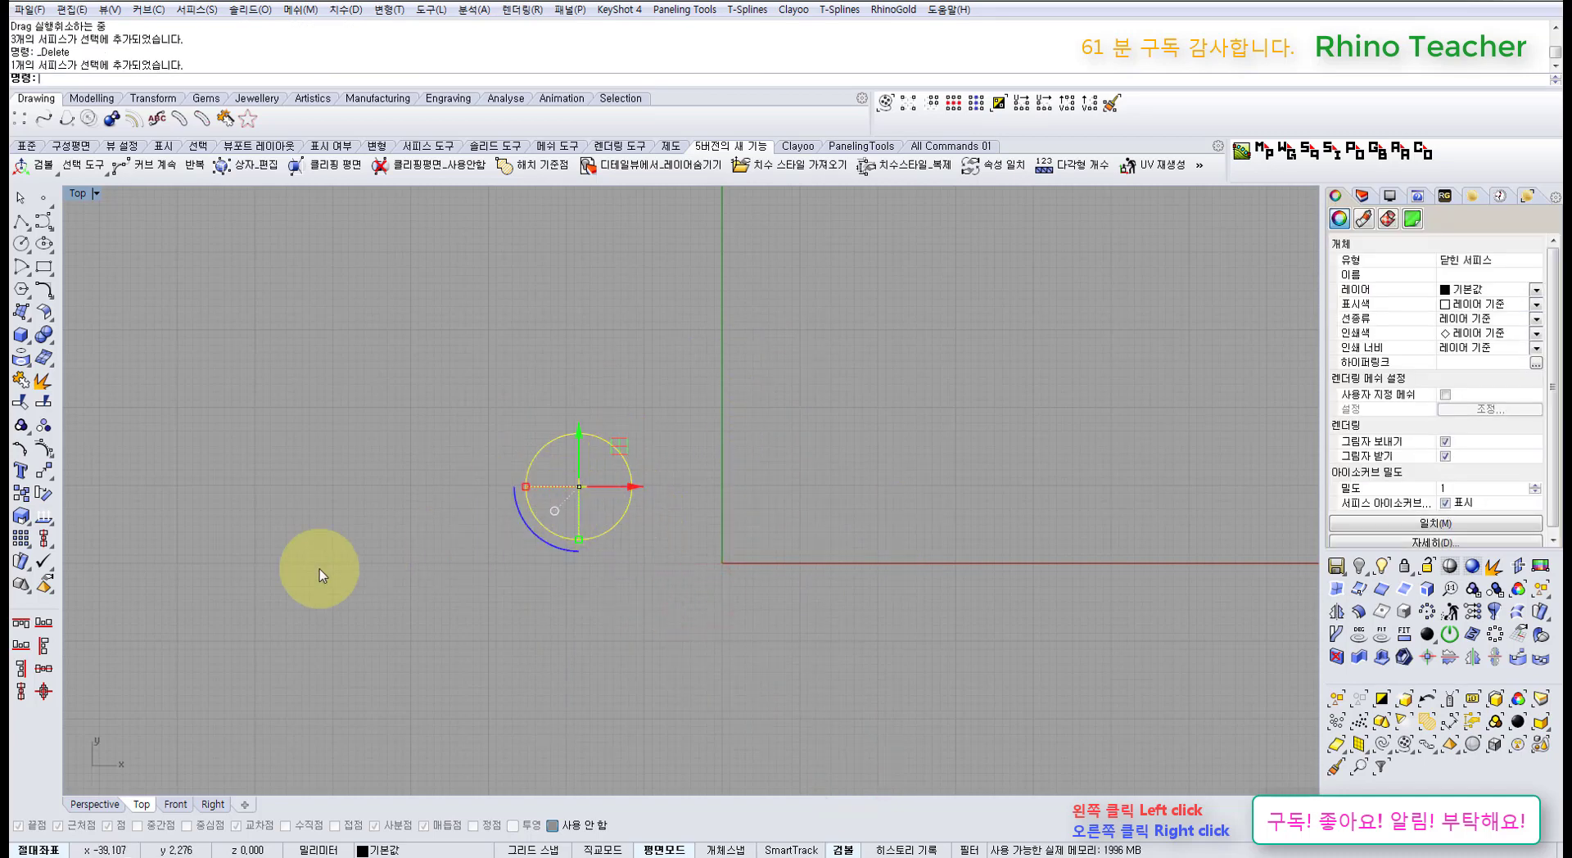
click(42, 692)
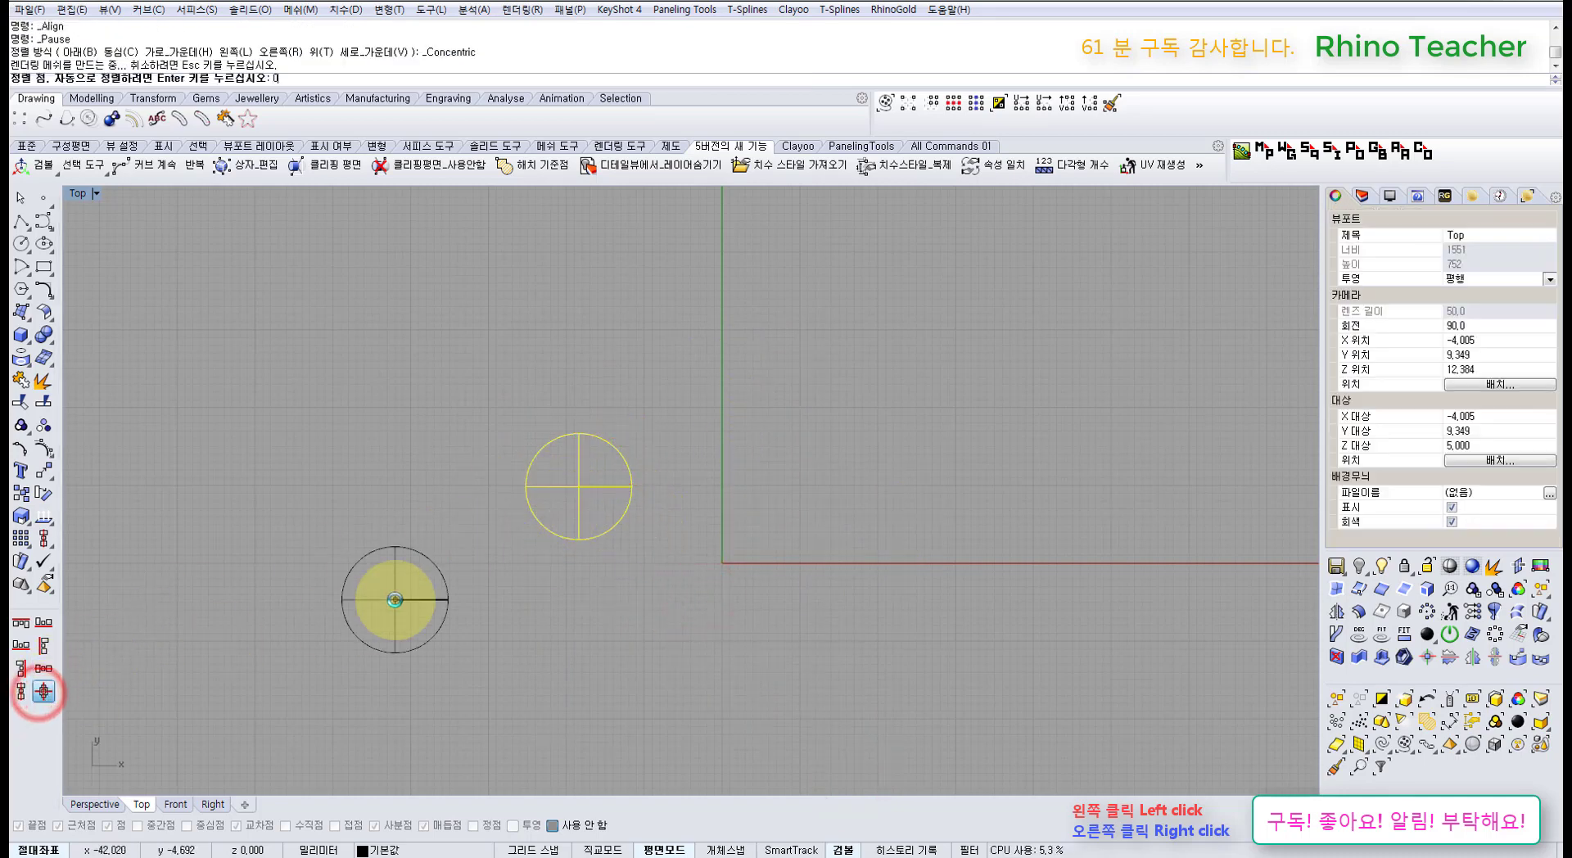
click(40, 475)
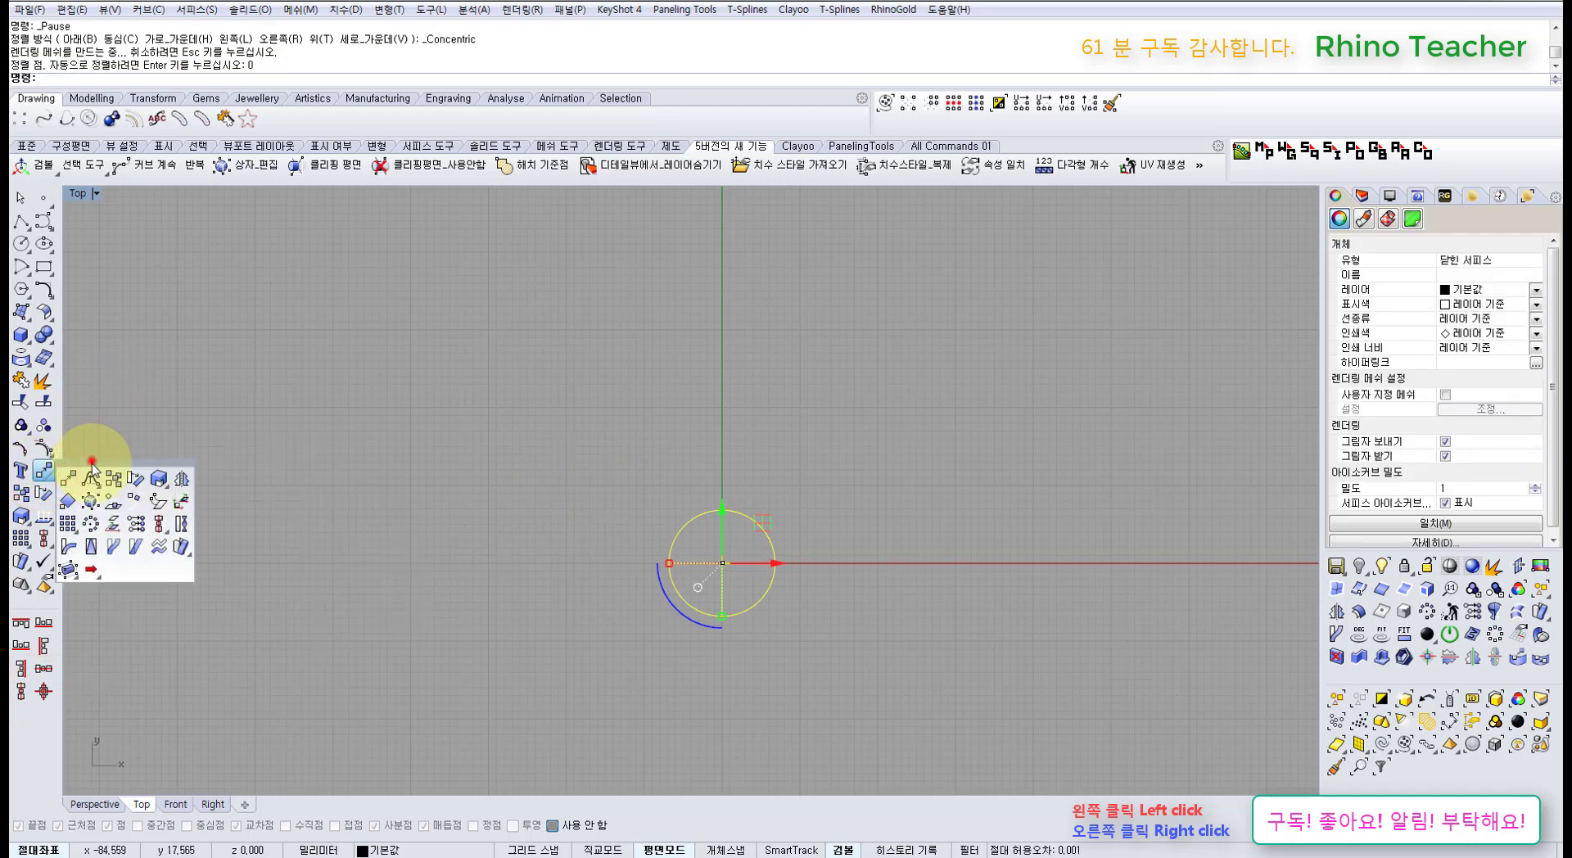
drag(92, 463, 137, 433)
- Move the sphere along the X axis to the positive X side of the origin with the gumball
click(361, 421)
drag(554, 484, 807, 631)
right_drag(808, 565, 727, 571)
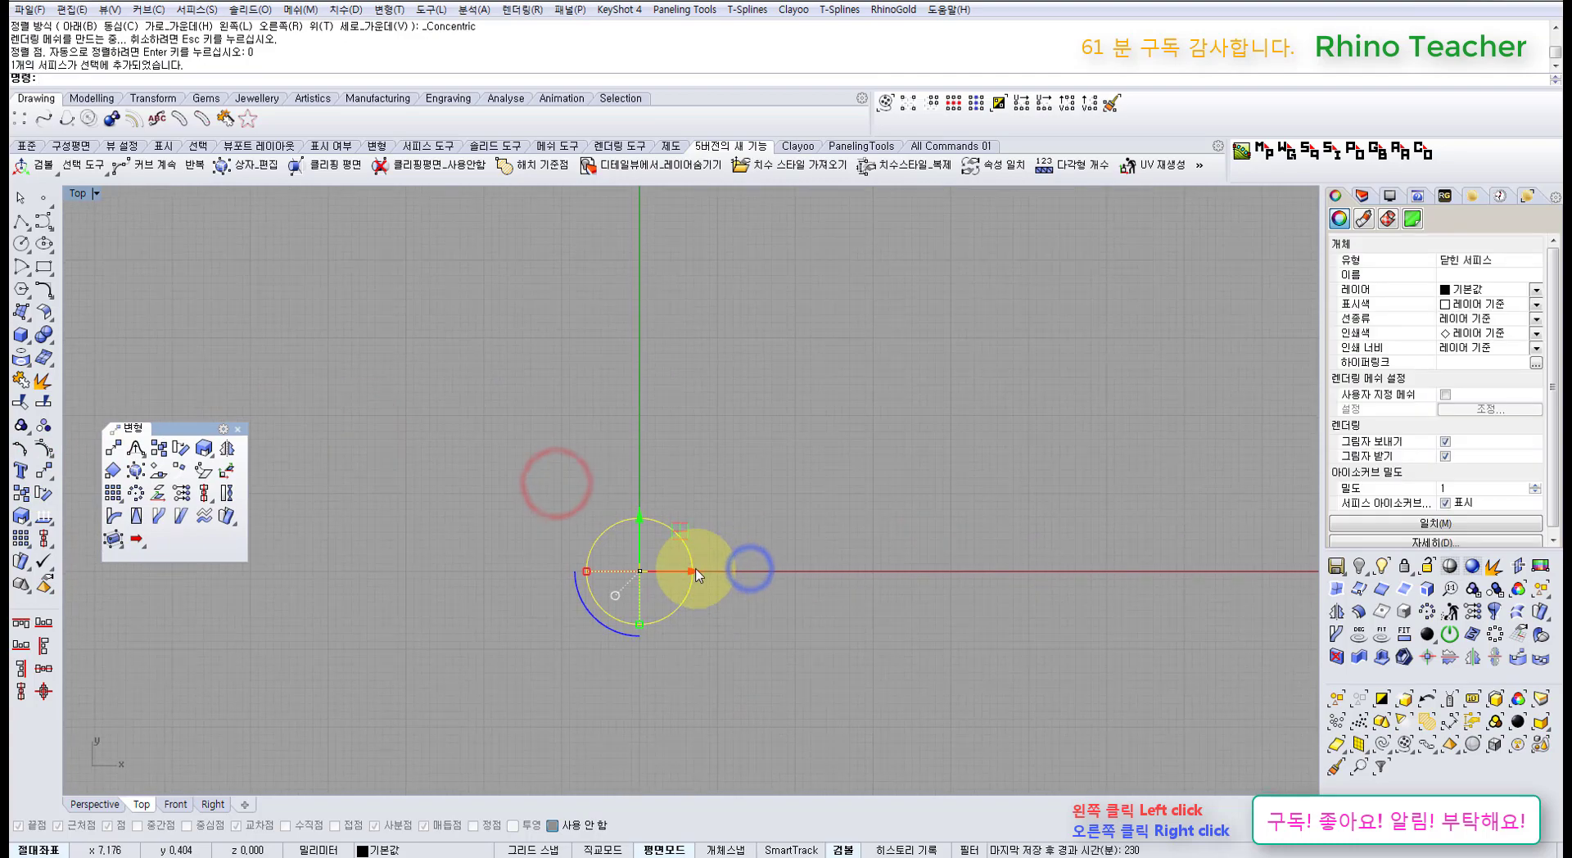
drag(695, 569, 975, 589)
- Polar-array the sphere around the origin (0) with history recording on, using 10 items over 360 degrees
click(817, 477)
drag(927, 682, 777, 542)
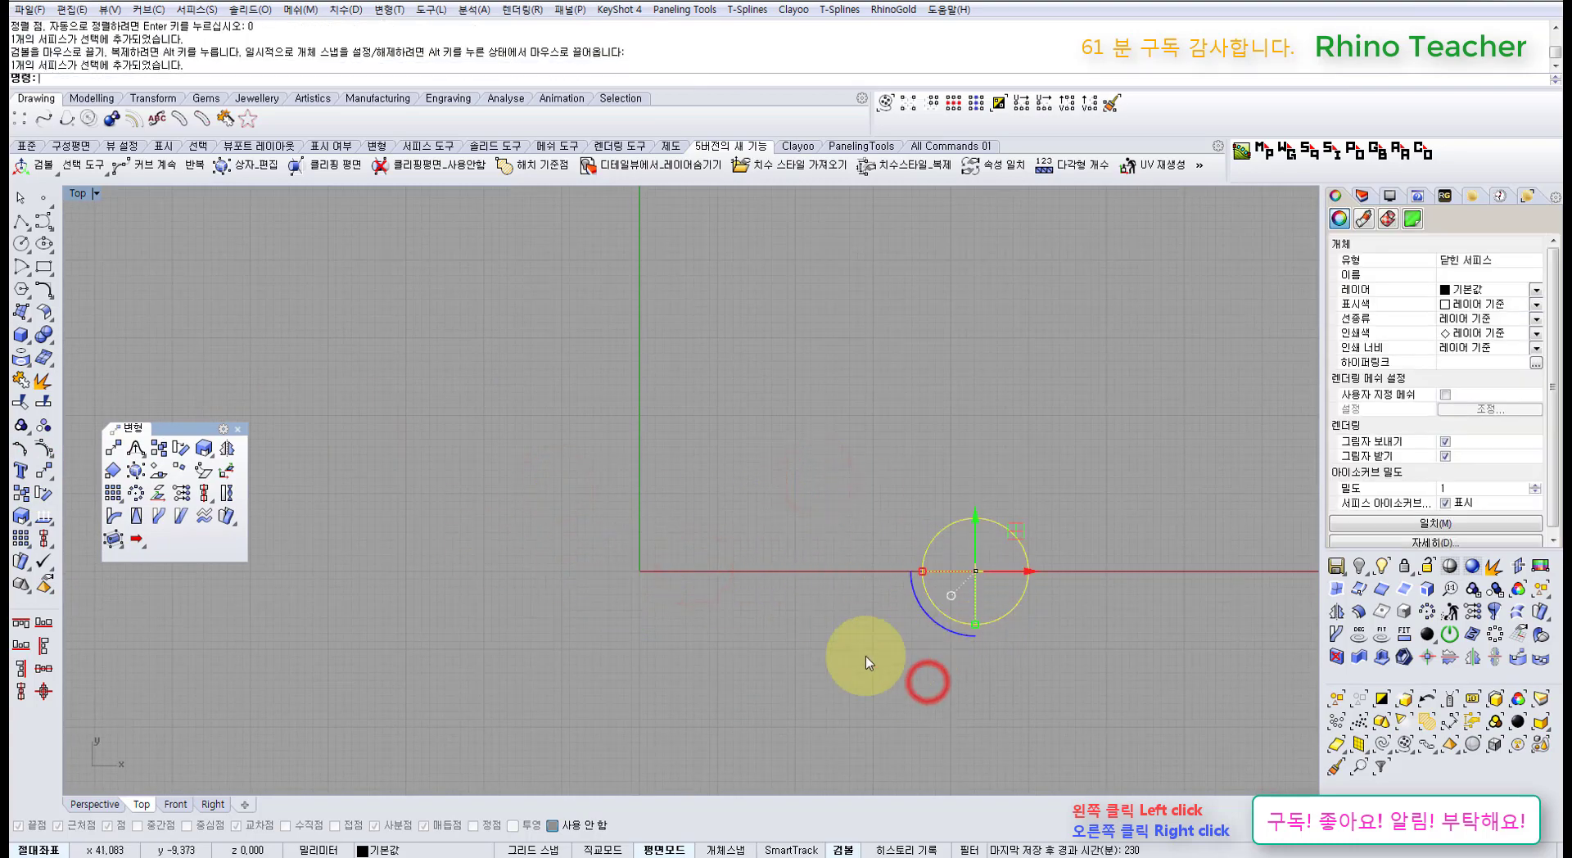
click(136, 494)
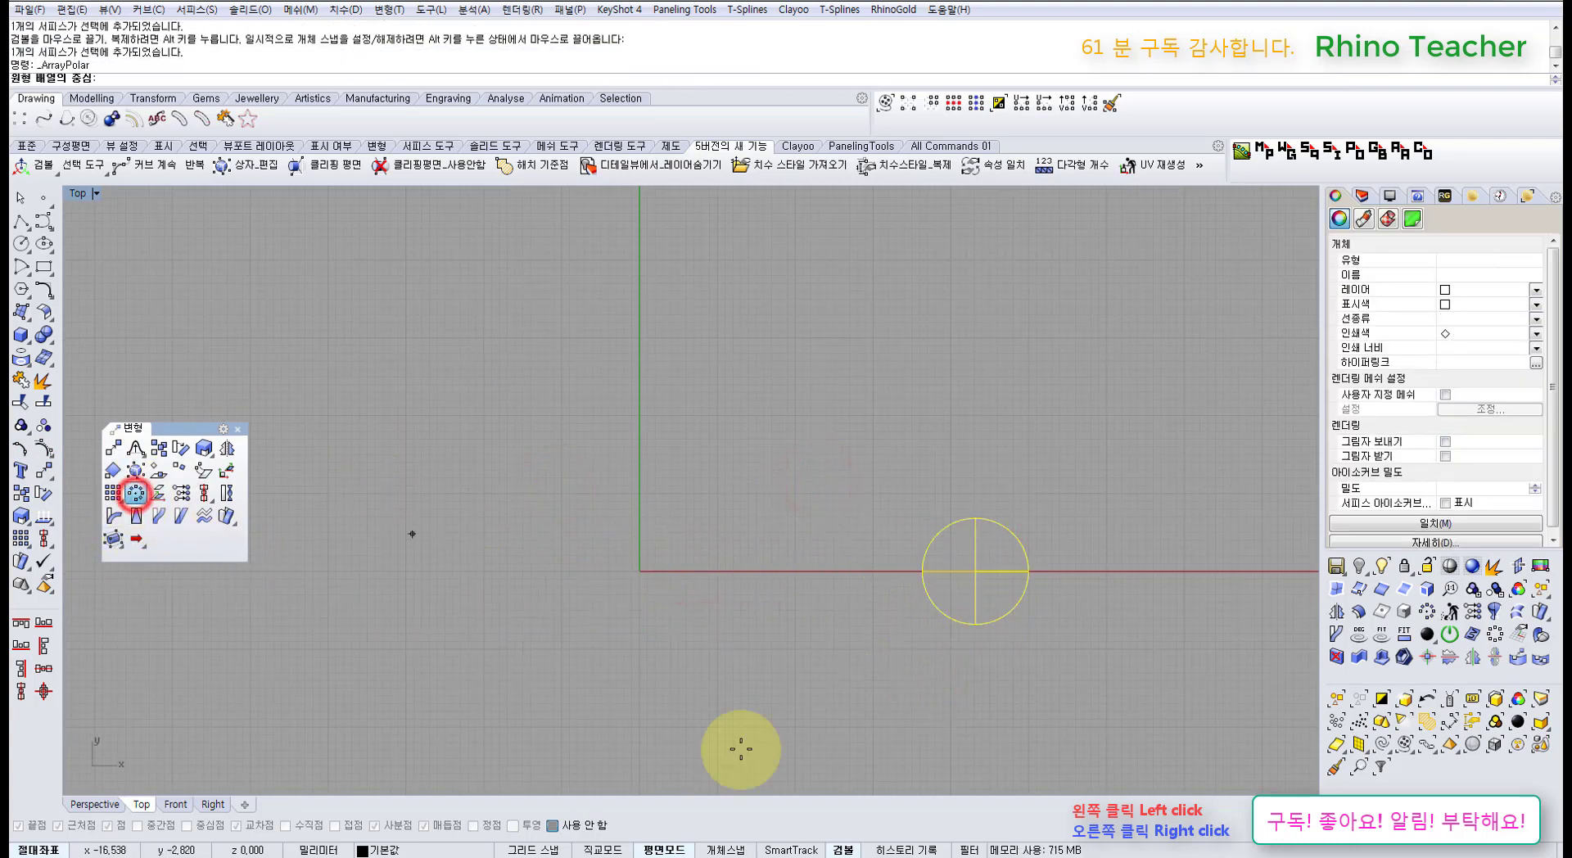
text(0)
key(Return)
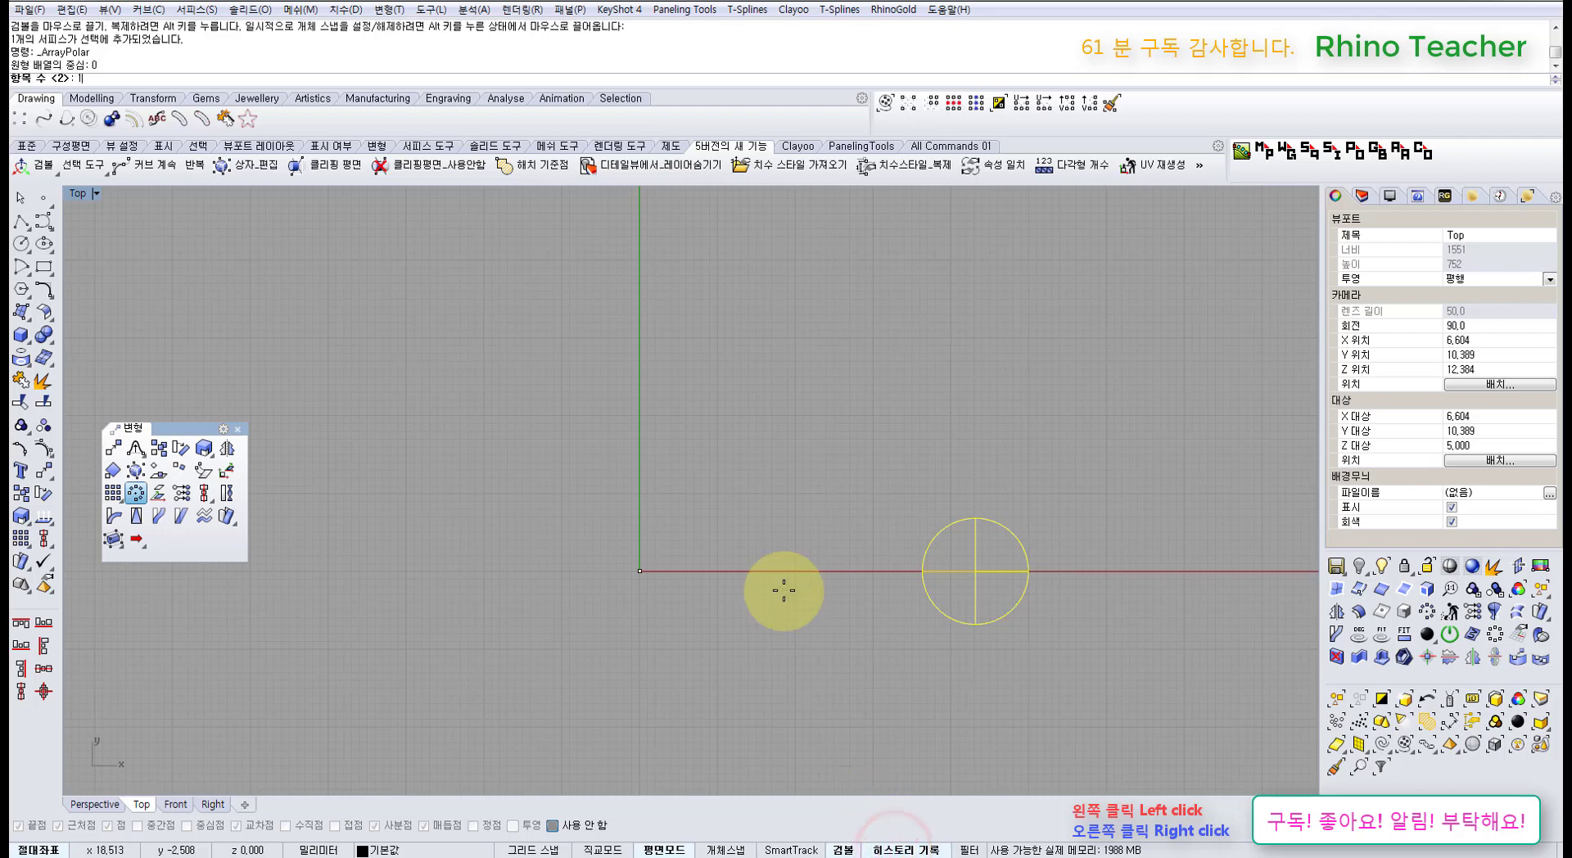
text(10)
key(Return)
key(Return)
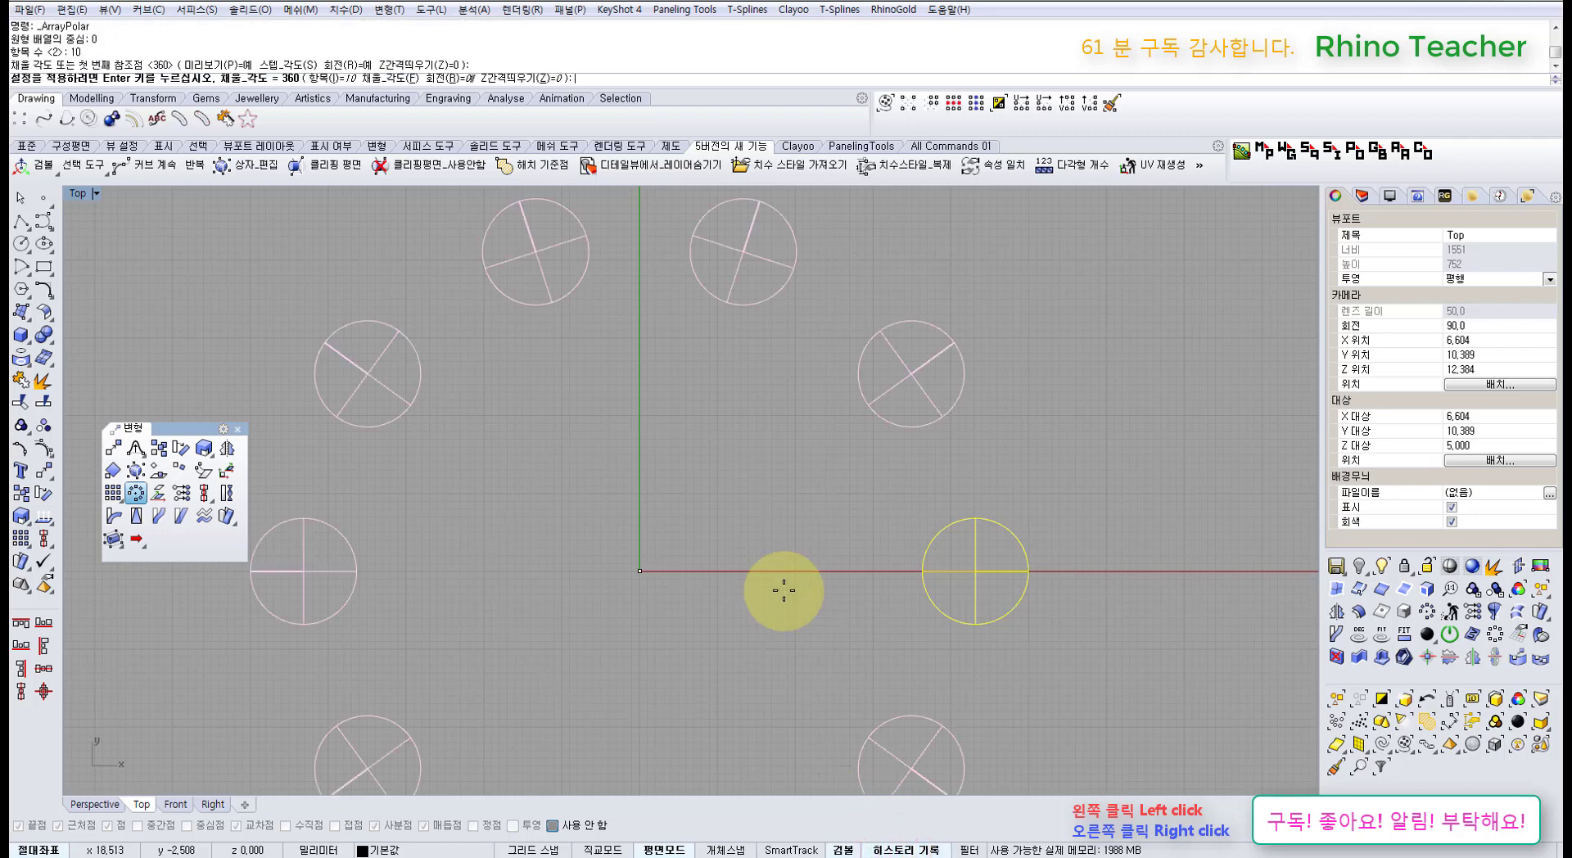
key(Return)
- Move the original sphere inward along the X axis and rotate it slightly clockwise with the gumball to update the array
right_drag(1042, 551, 894, 558)
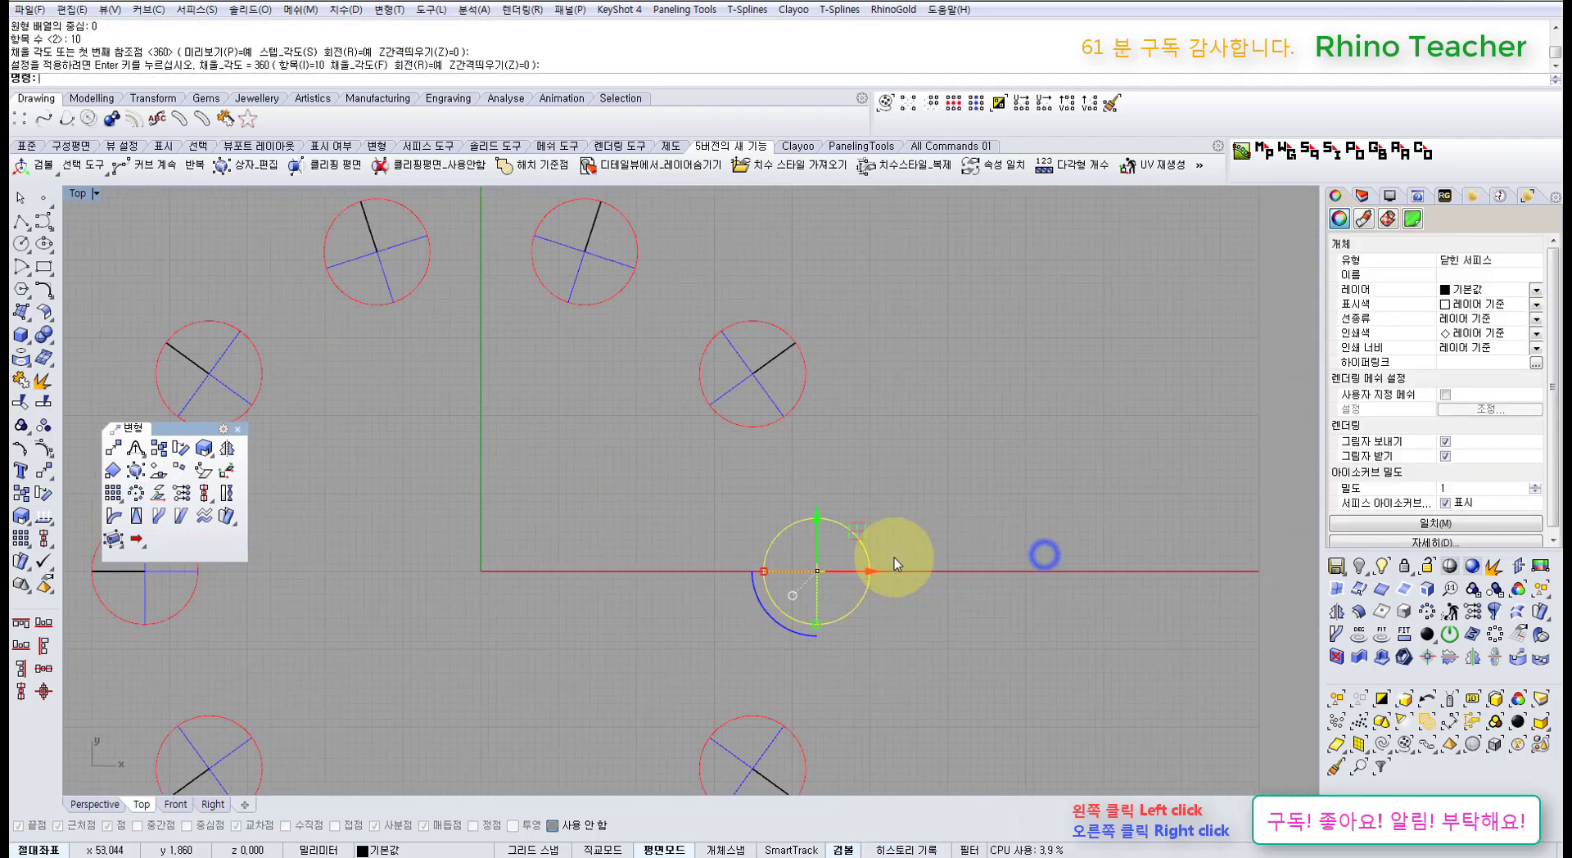
scroll(890, 570, down, 2)
drag(890, 570, 806, 570)
drag(721, 612, 694, 546)
click(831, 427)
scroll(855, 394, down, 3)
- Select the array's original sphere on the positive X axis and set the Top viewport to shaded display
drag(933, 327, 528, 543)
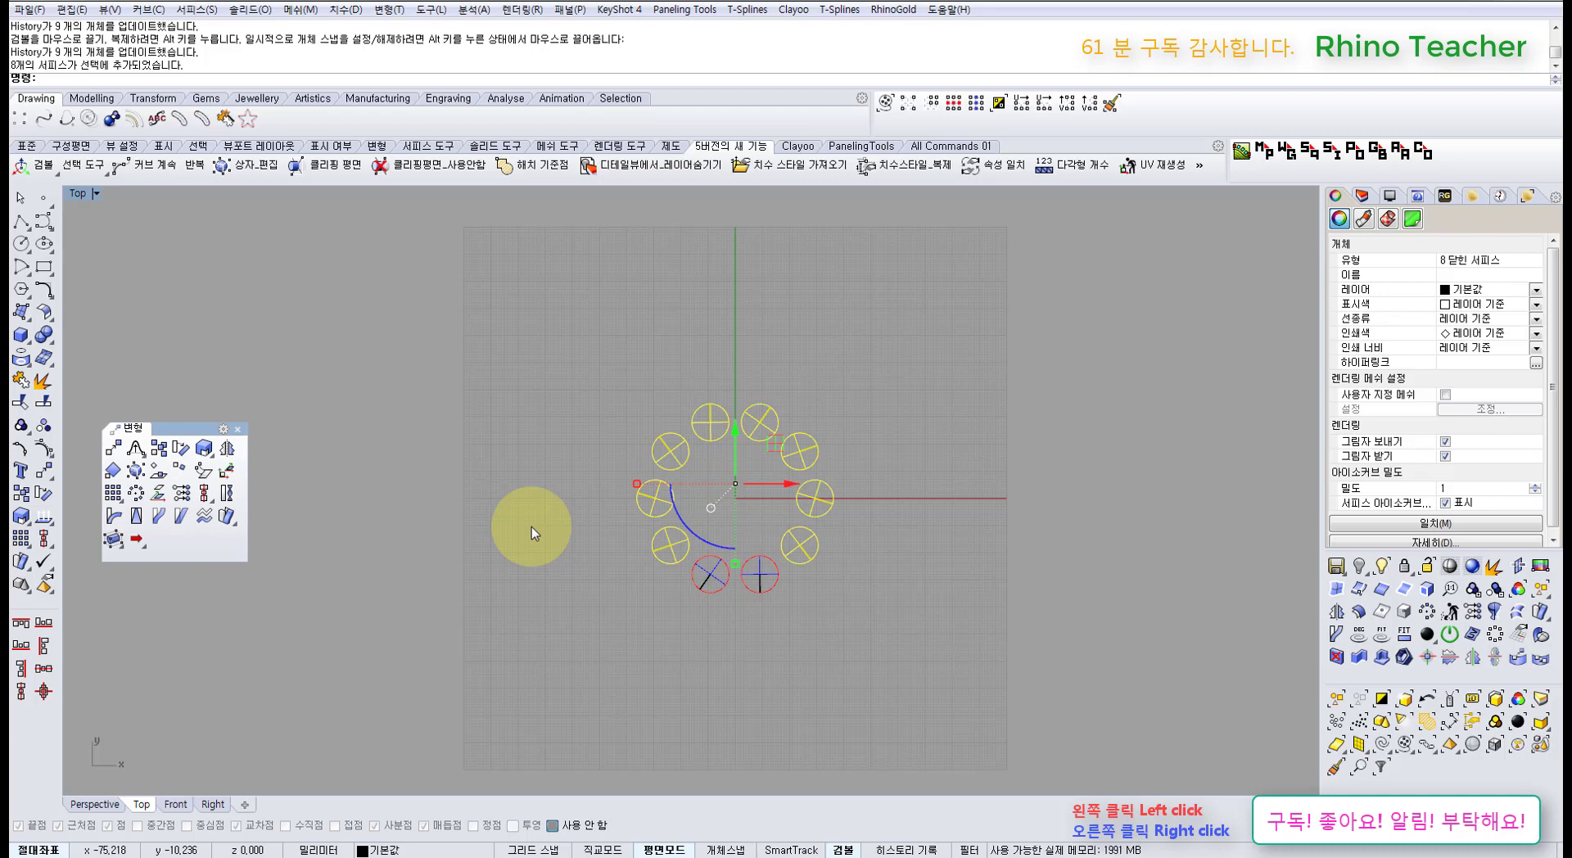
drag(858, 627, 546, 360)
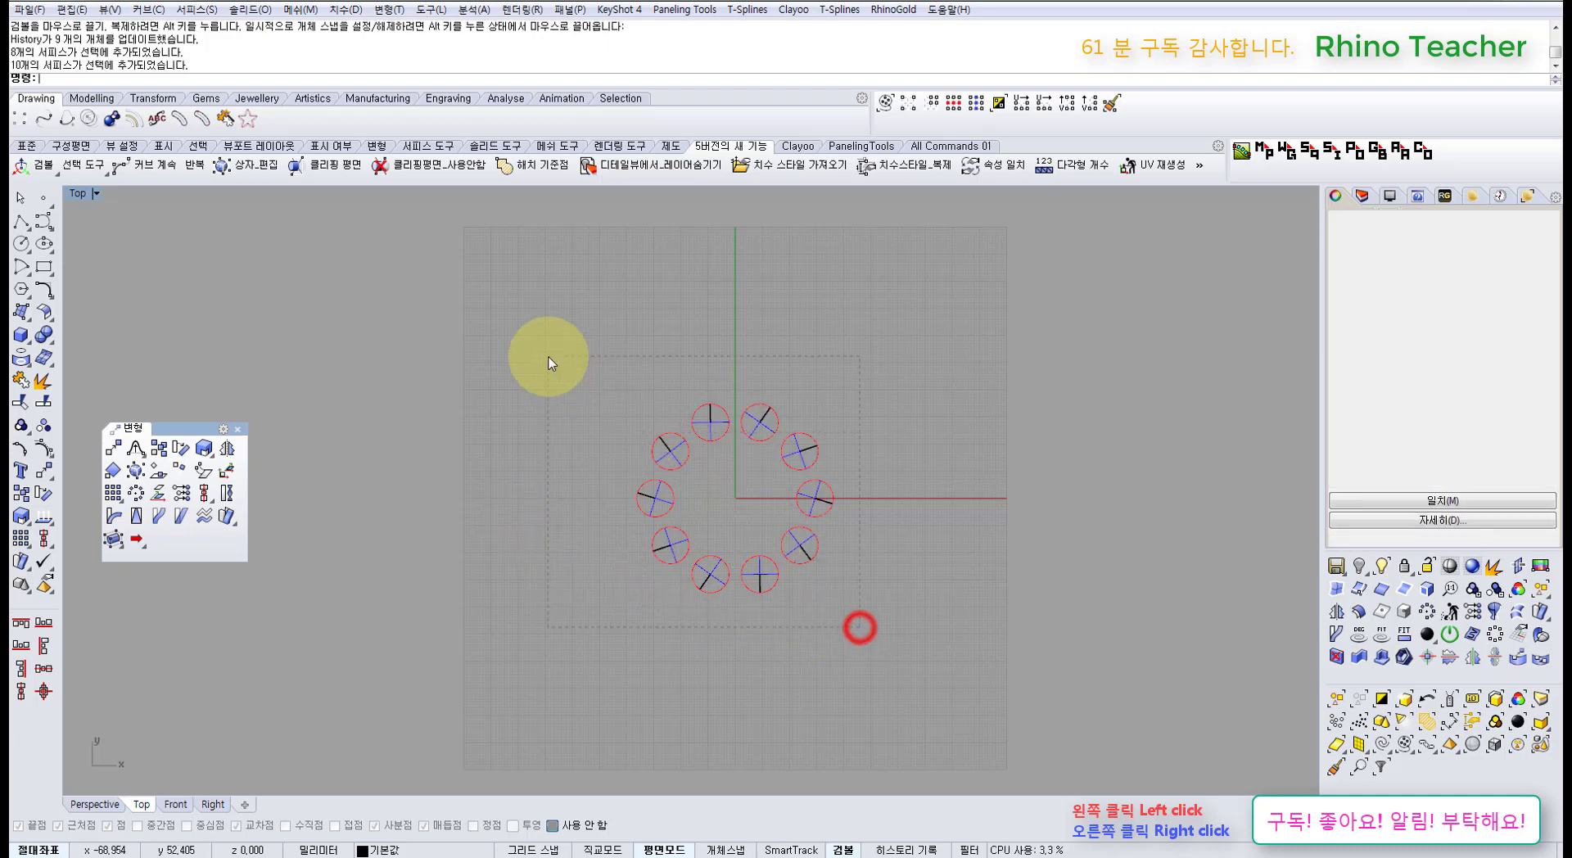
click(906, 457)
drag(862, 517, 822, 502)
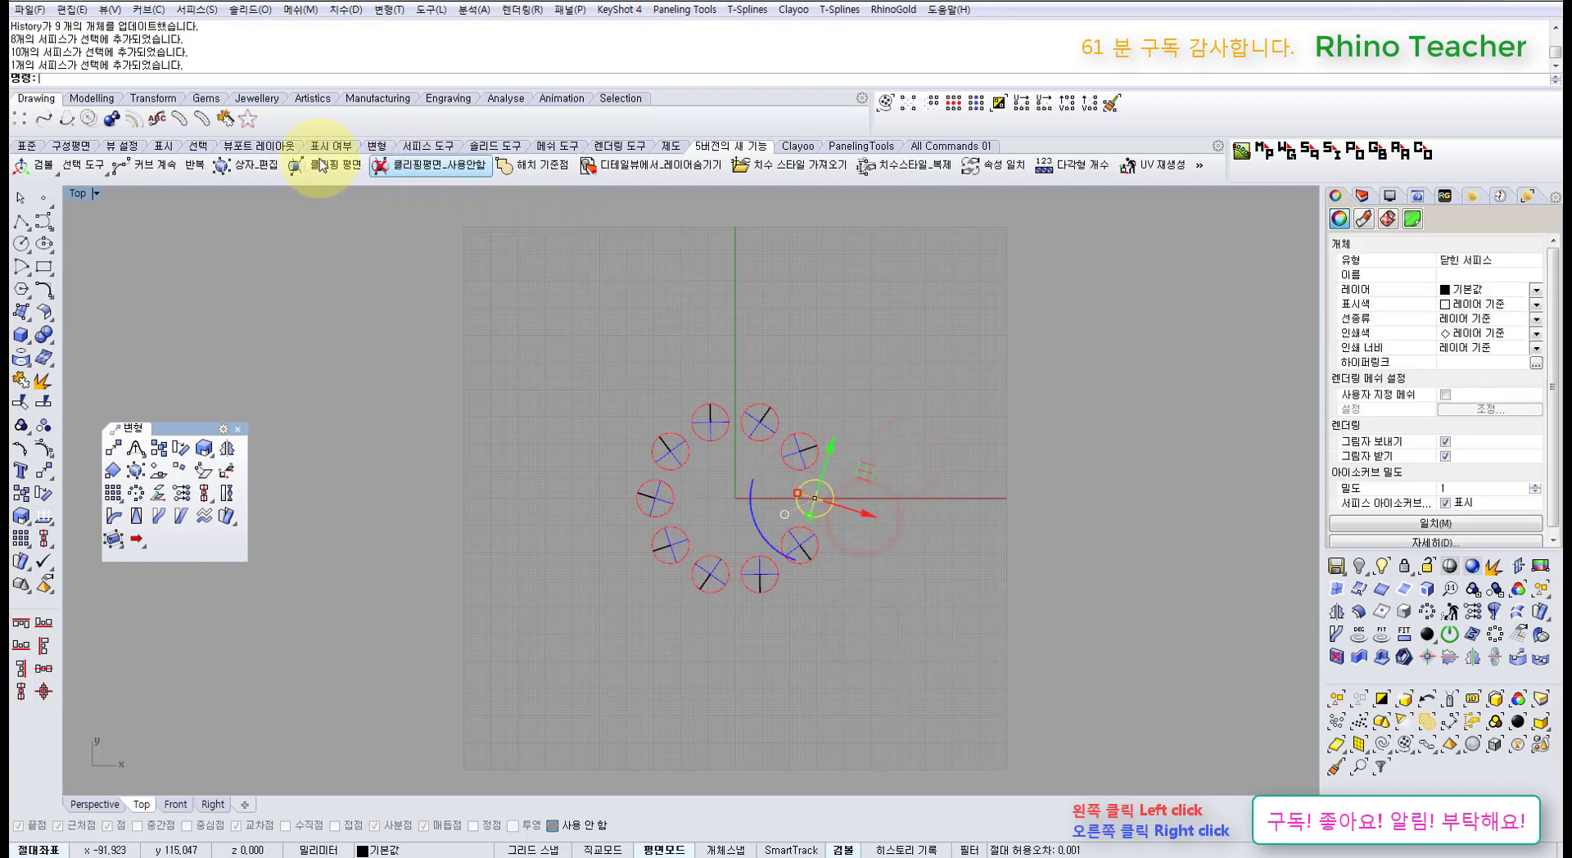
click(27, 145)
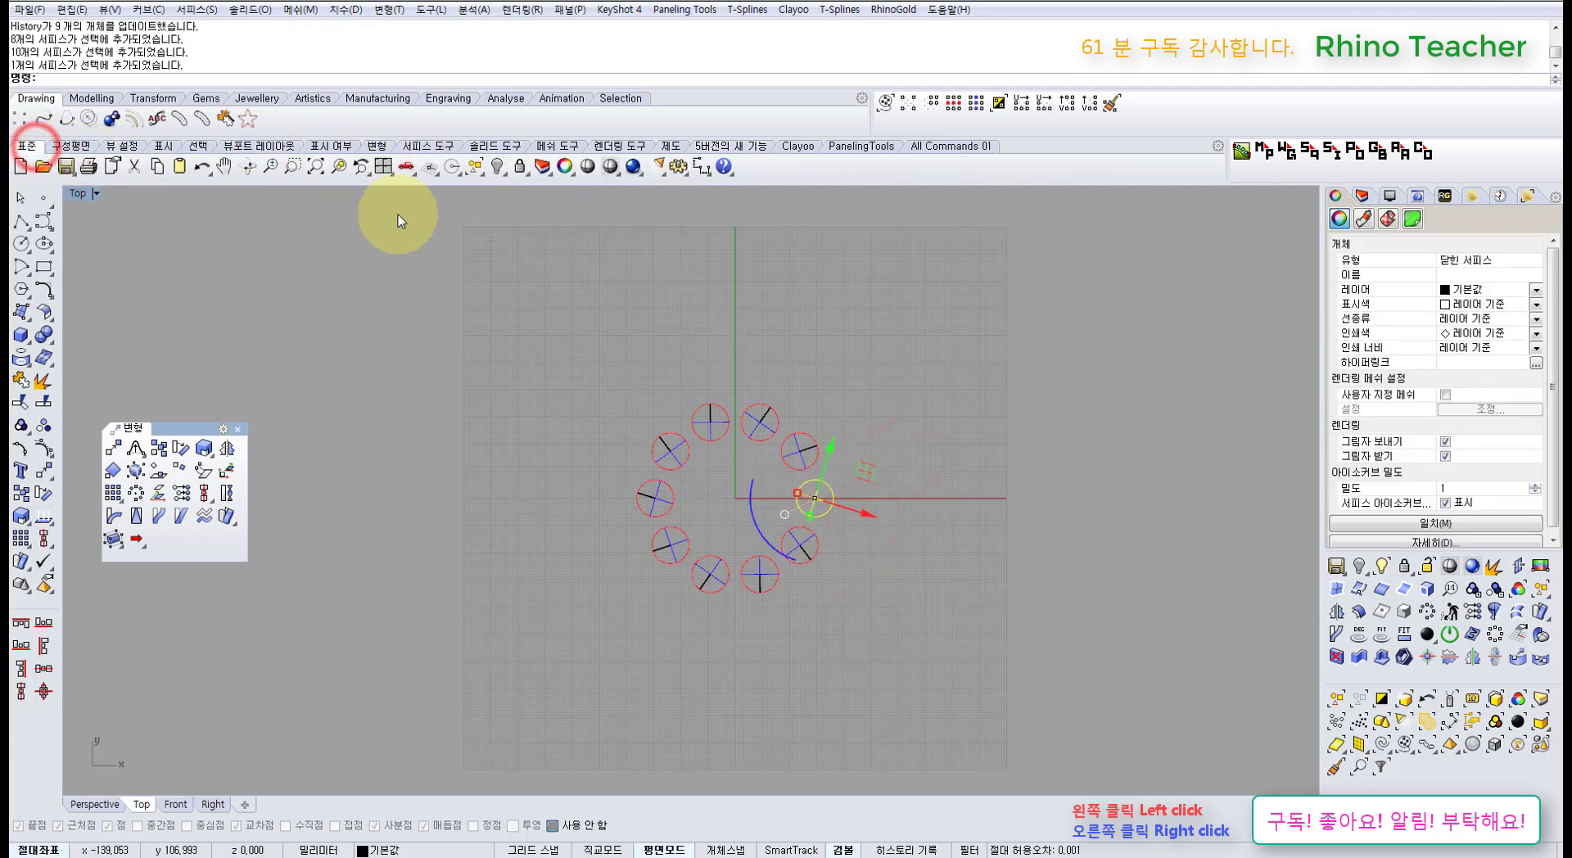
click(611, 170)
right_drag(912, 376, 836, 333)
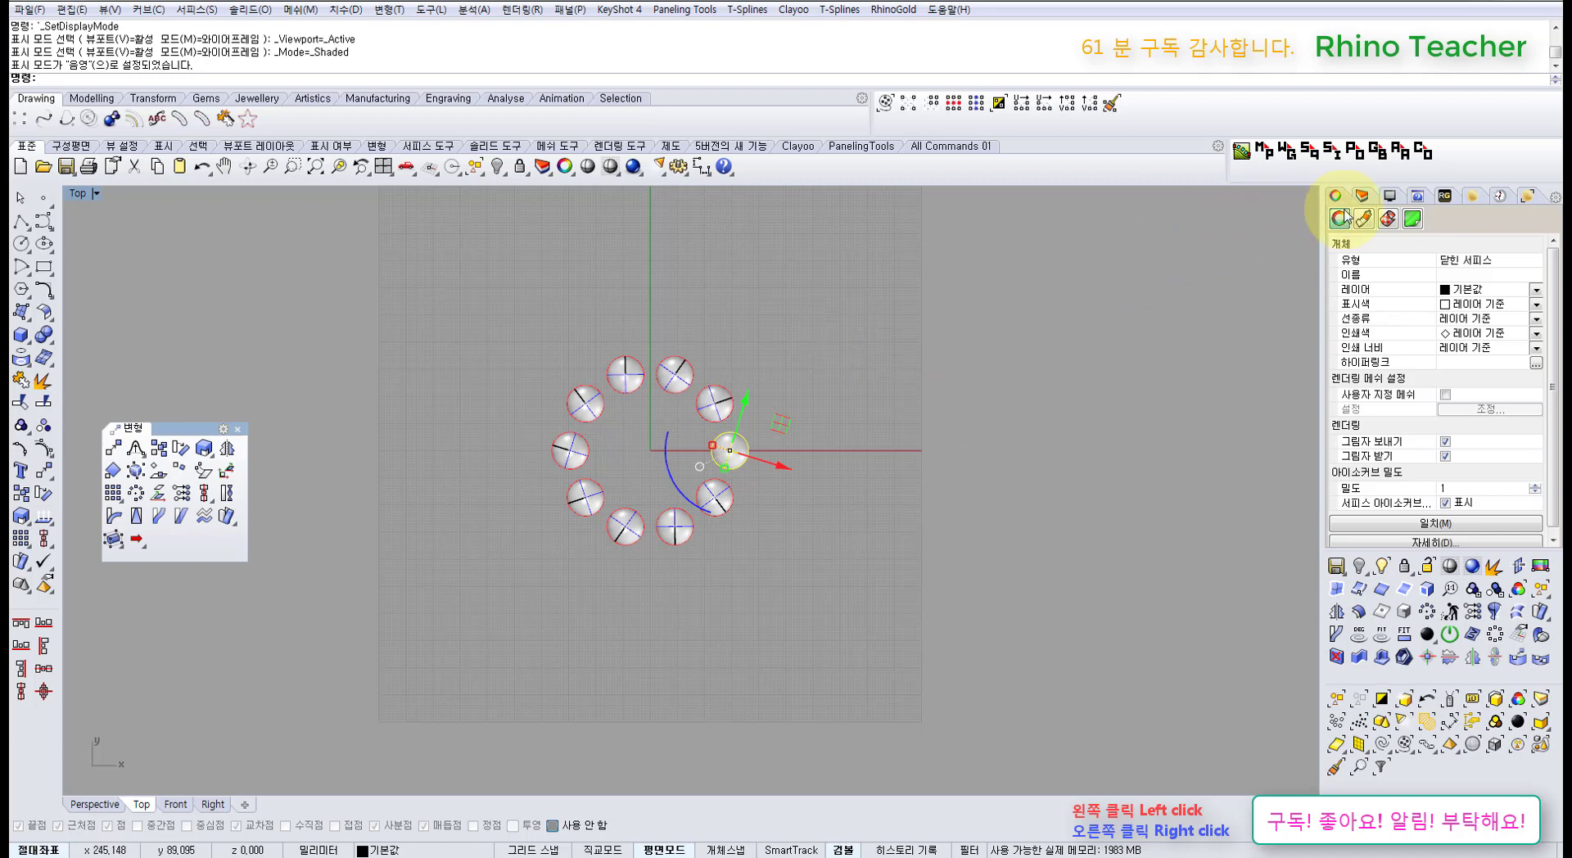
- Set the original sphere's display colour to red (빨강) and deselect it
click(1466, 304)
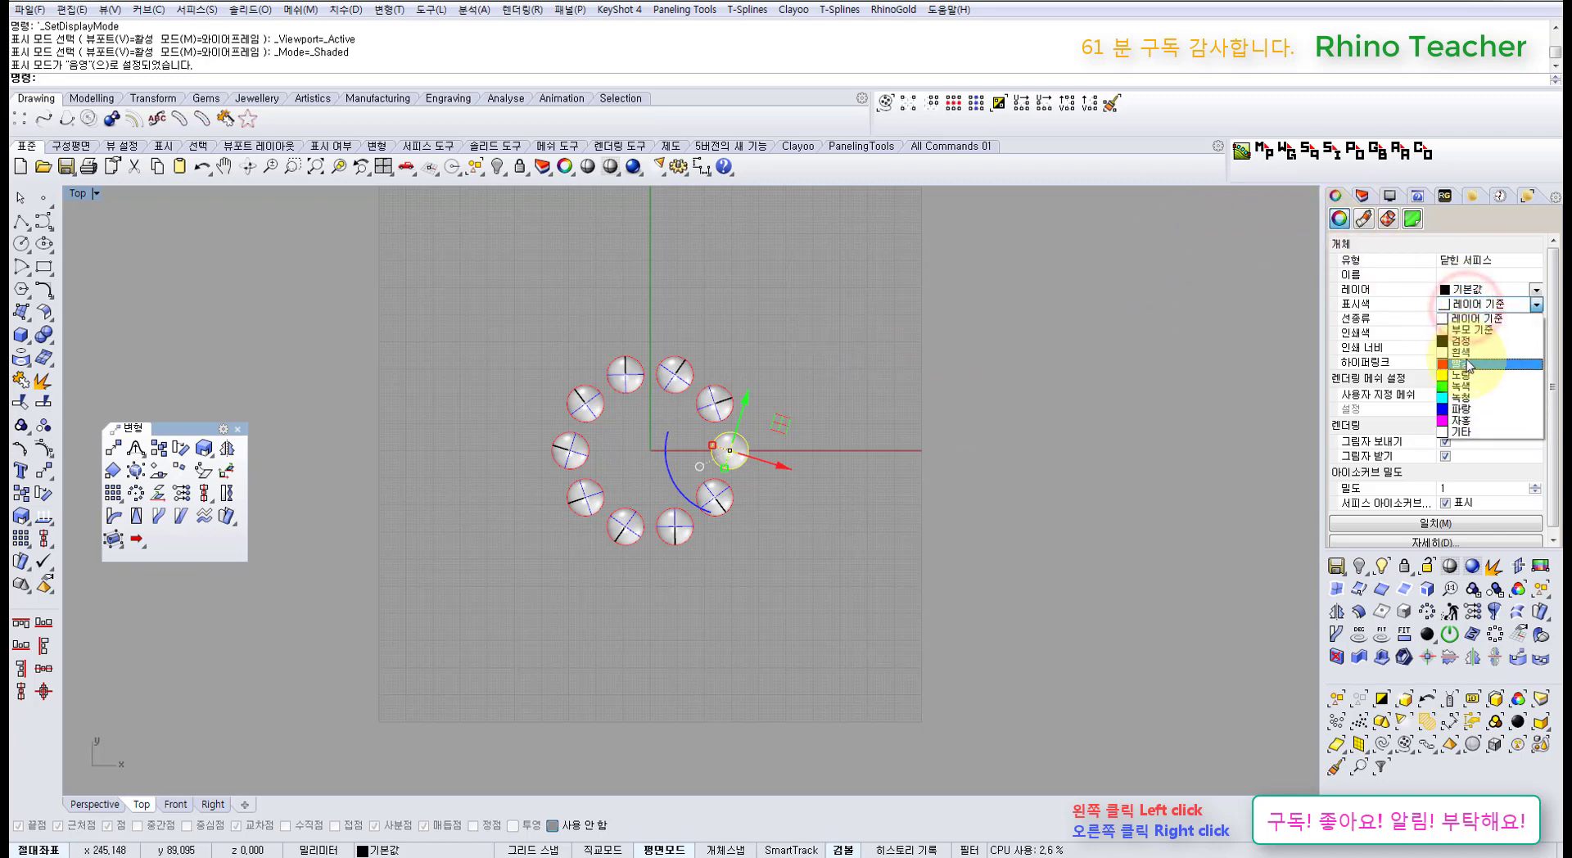
click(1466, 340)
click(971, 486)
scroll(671, 456, up, 8)
right_drag(712, 421, 747, 471)
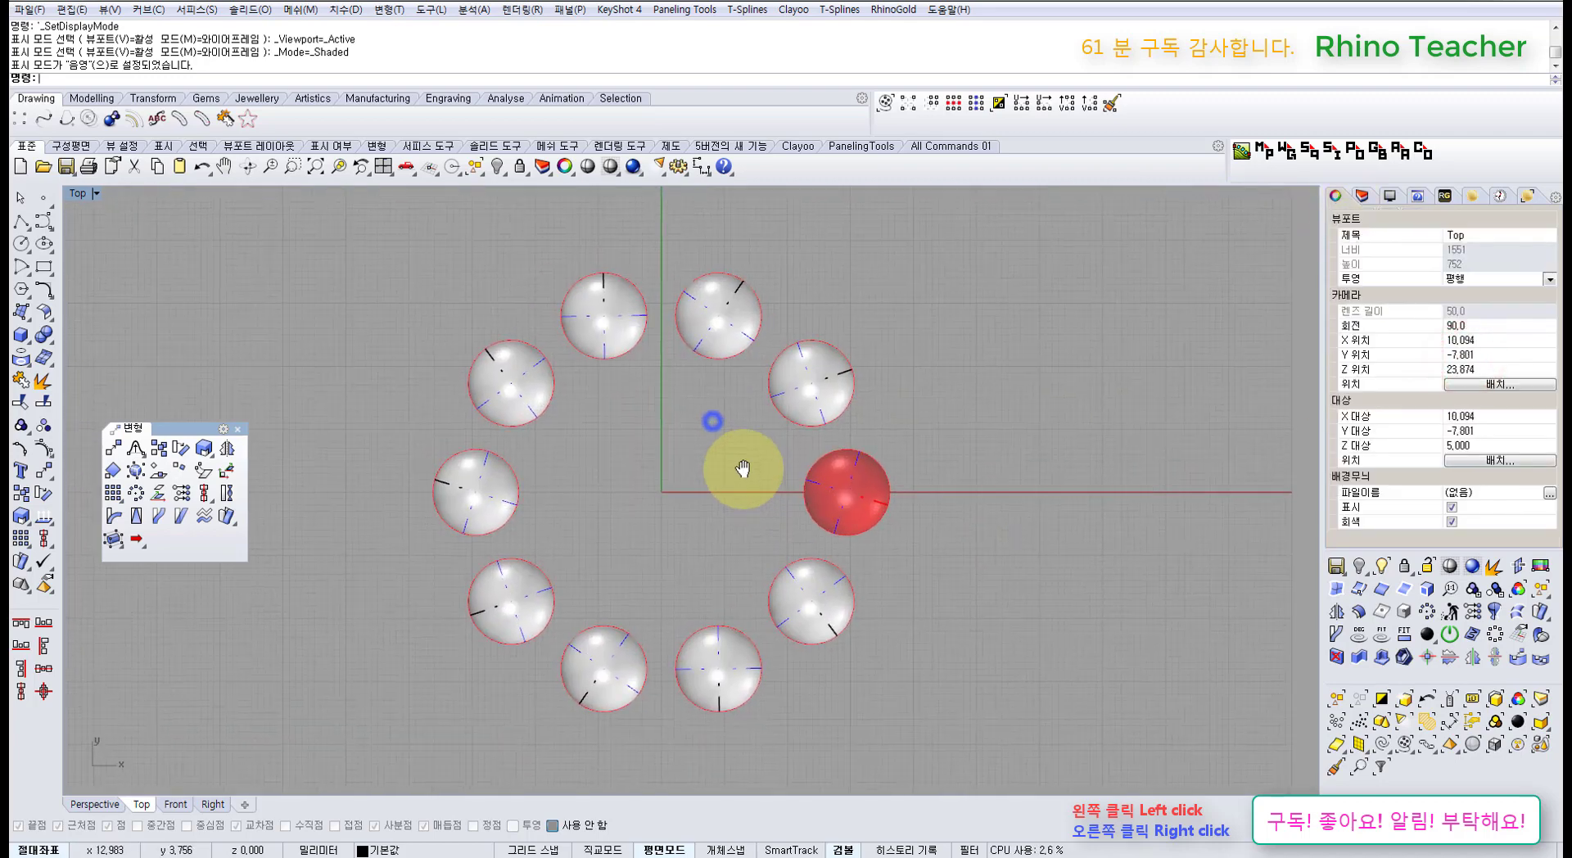
- Move the array sphere opposite the red one out of the ring, dismiss the history warning, and undo the move
right_click(906, 851)
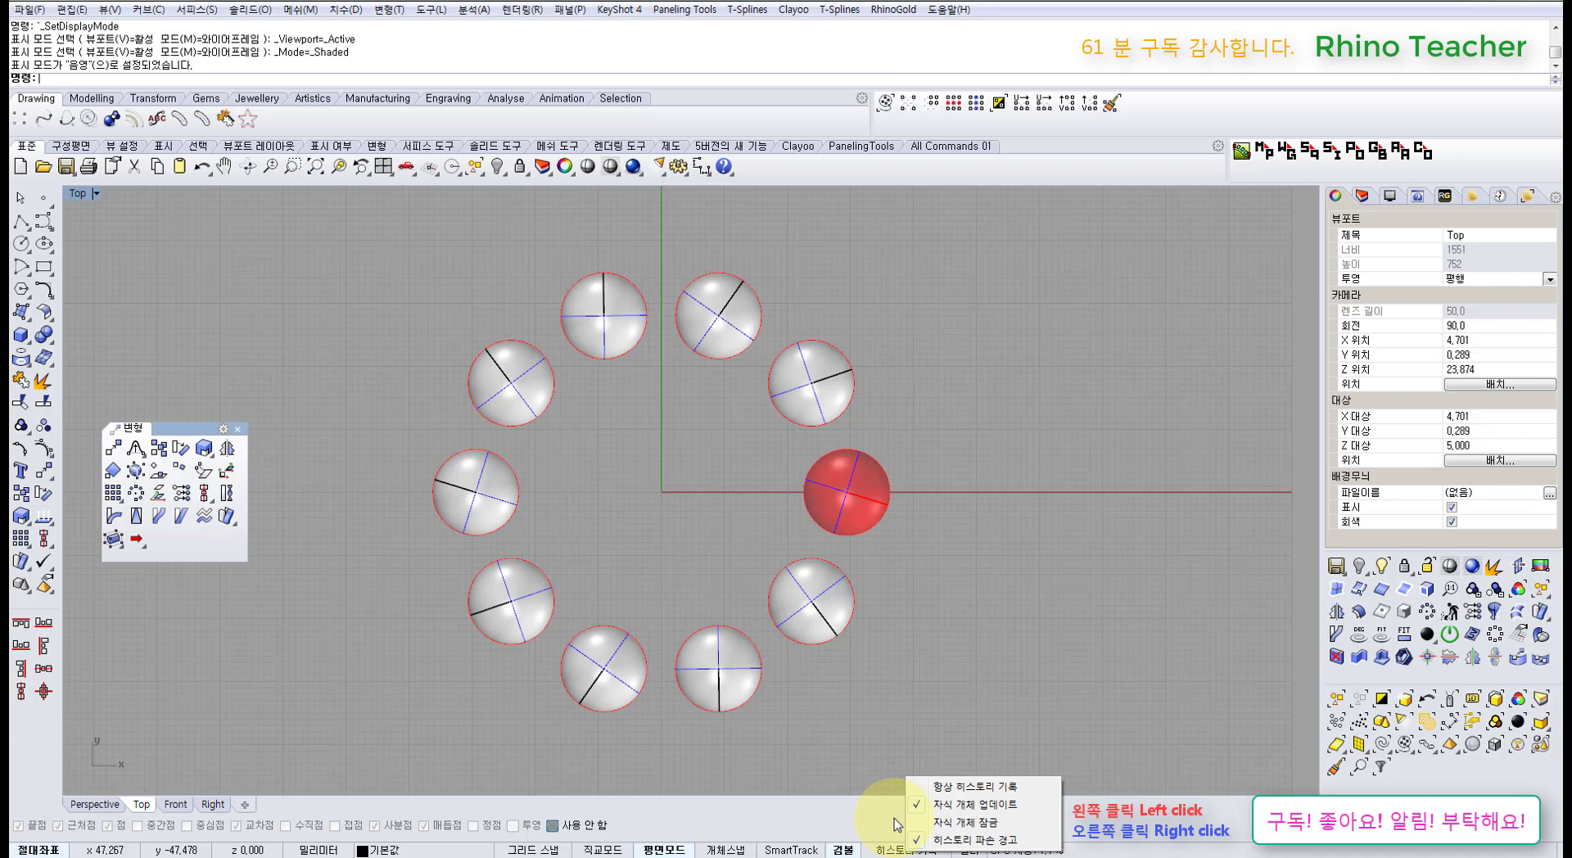
click(940, 676)
right_drag(709, 490, 737, 501)
drag(509, 515, 370, 433)
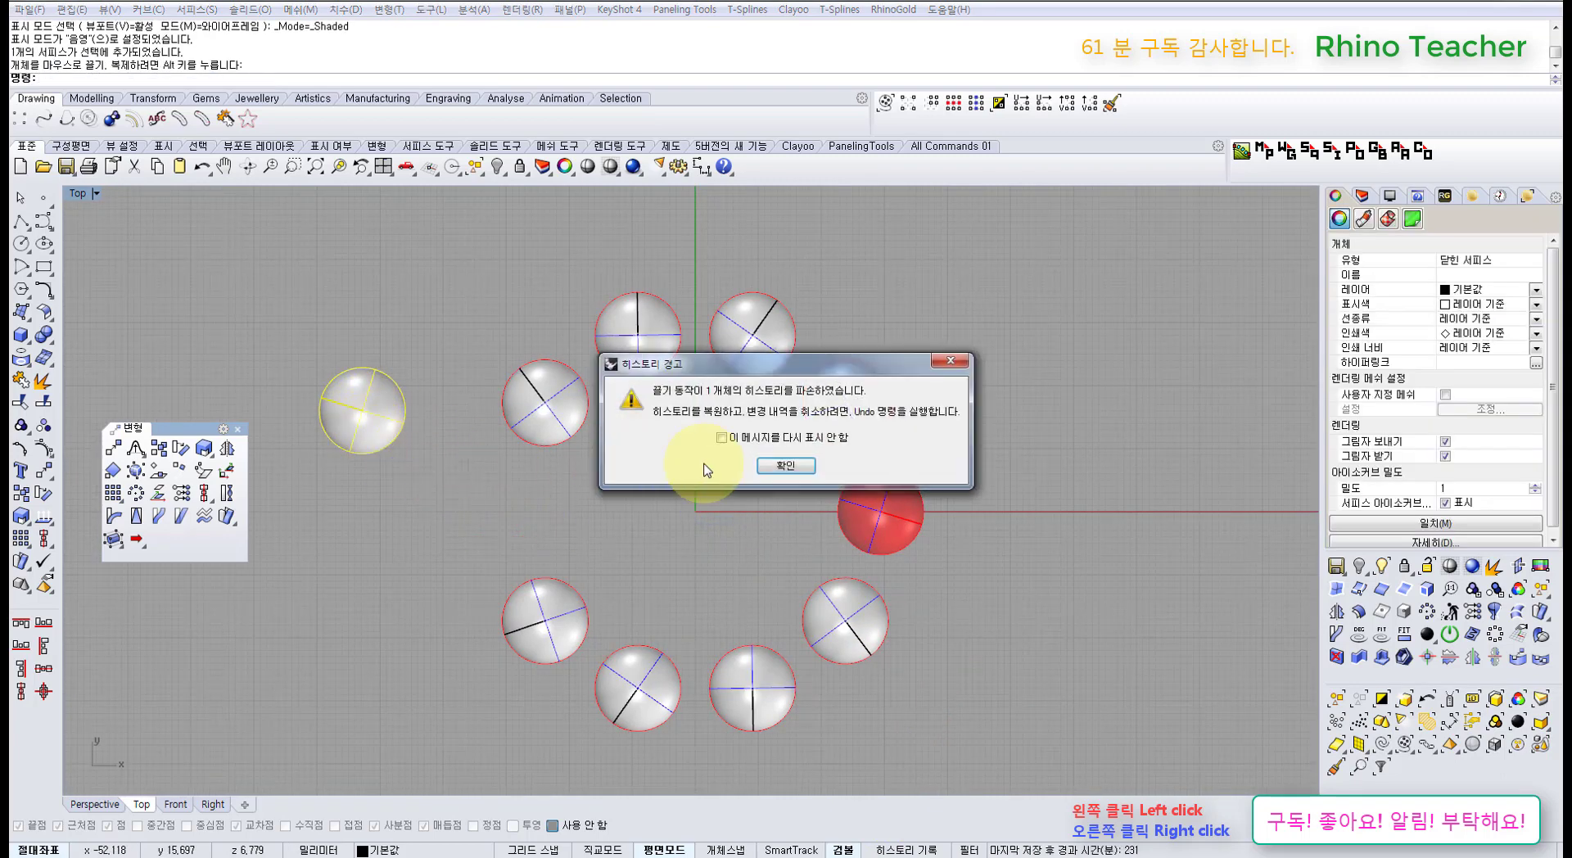
click(784, 466)
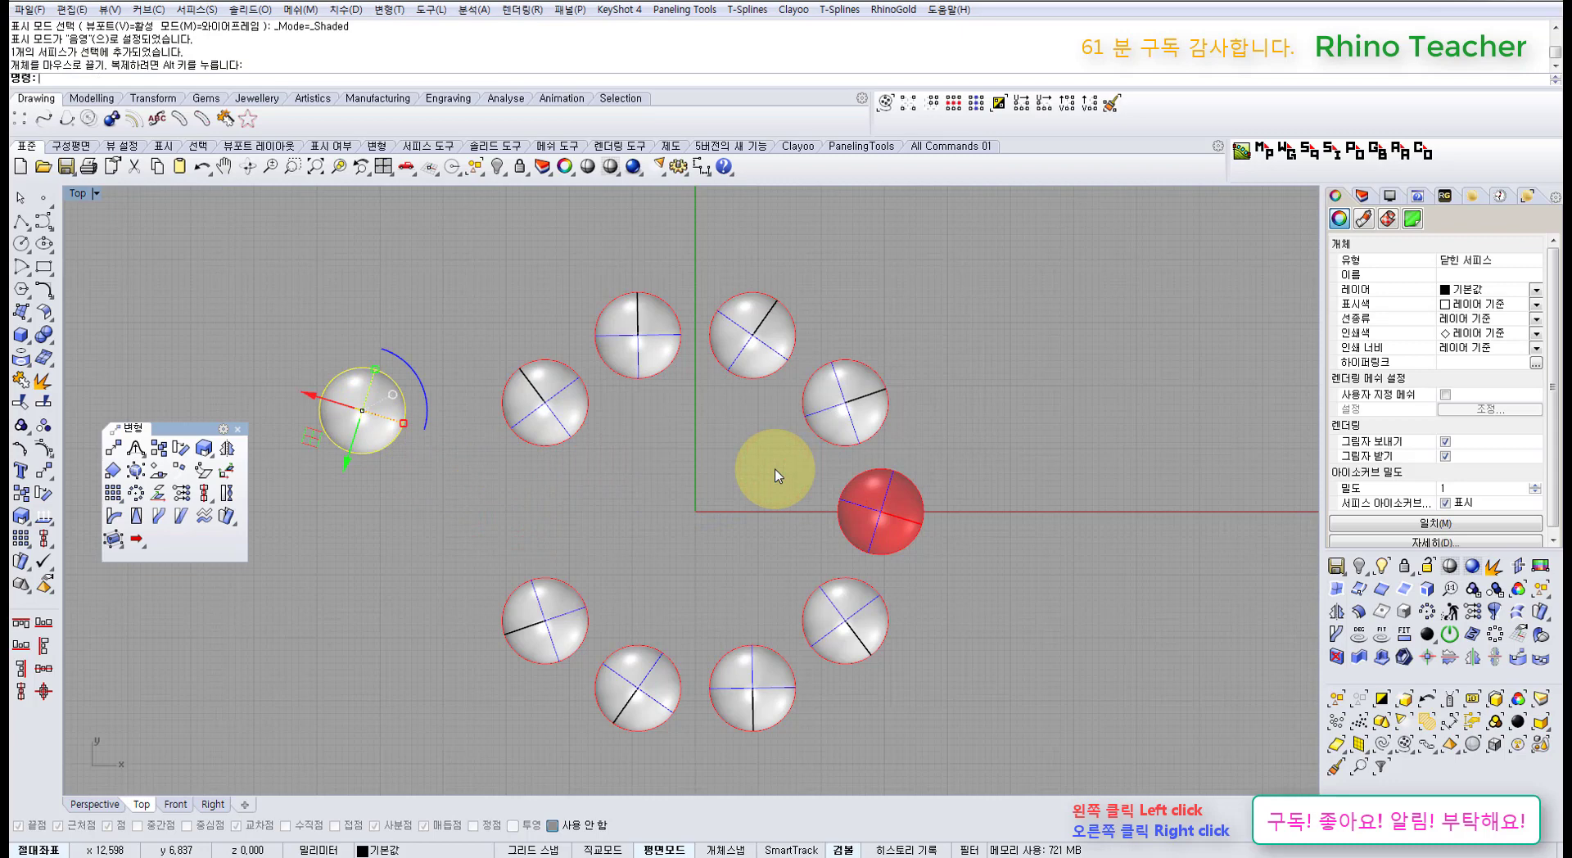
key(ctrl+z)
- Move the red original sphere outward from the ring to test the history link, and undo the move
drag(890, 504, 1058, 457)
key(ctrl+z)
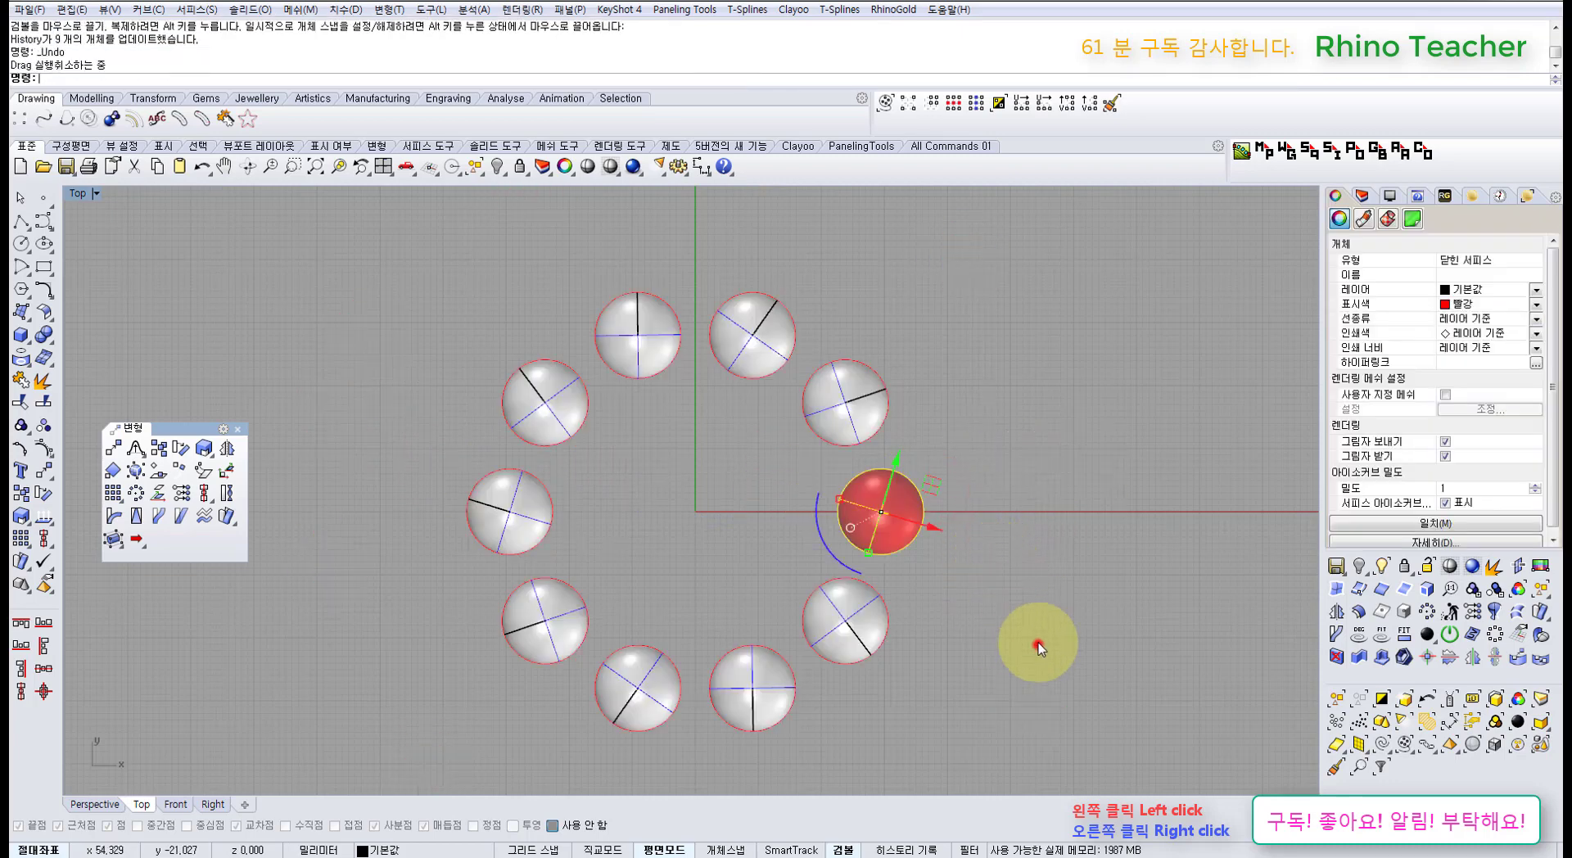
click(1036, 645)
- Turn off the history break warning (히스토리 파손 경고) and move the sphere opposite the red one out of the ring
click(895, 850)
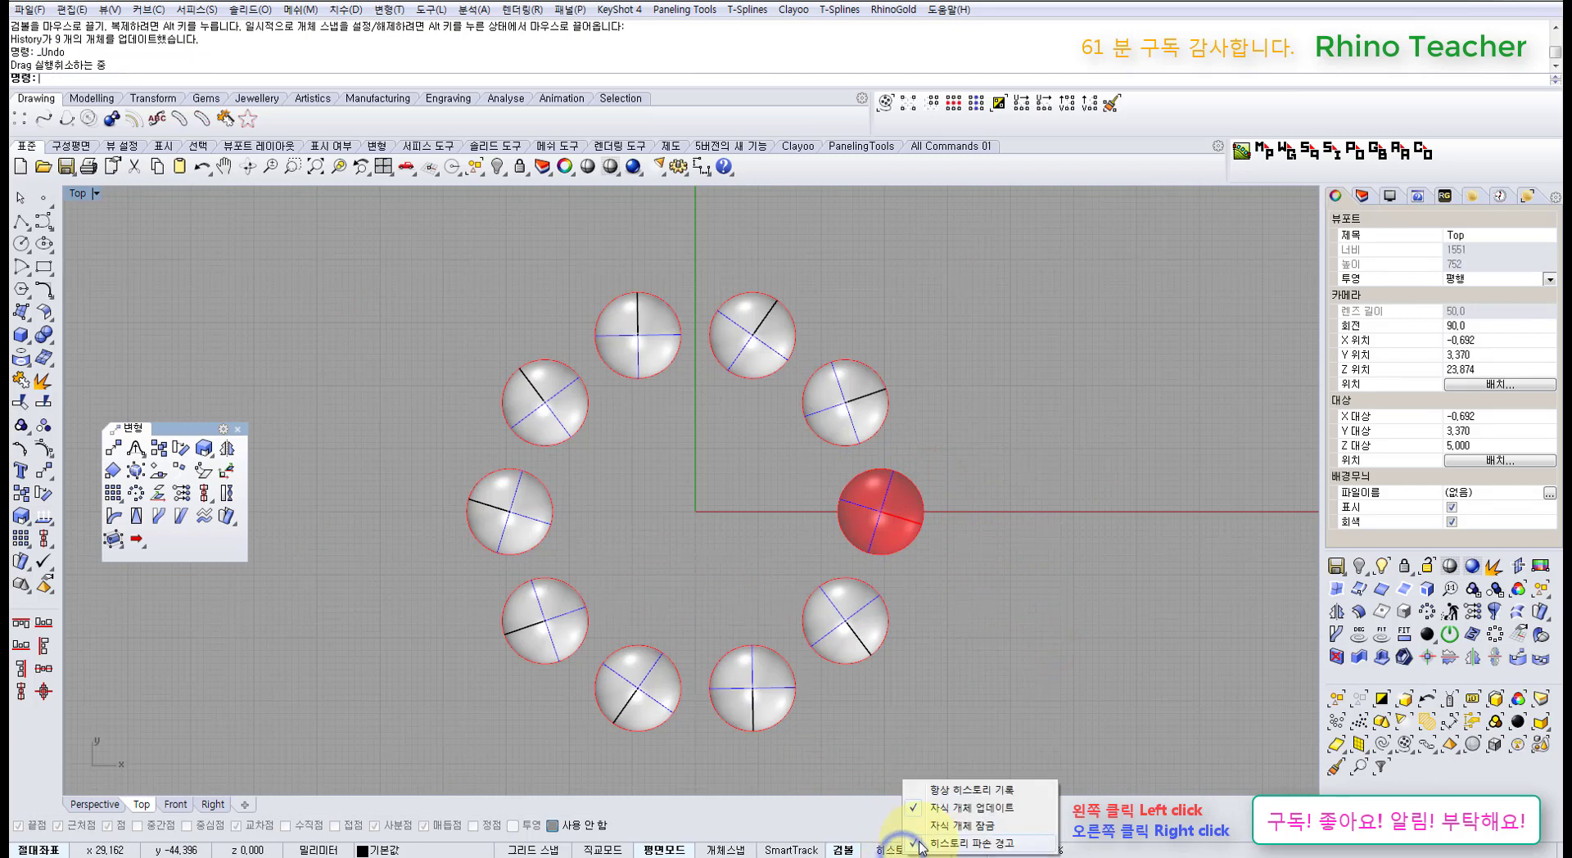
click(920, 843)
drag(497, 530, 284, 581)
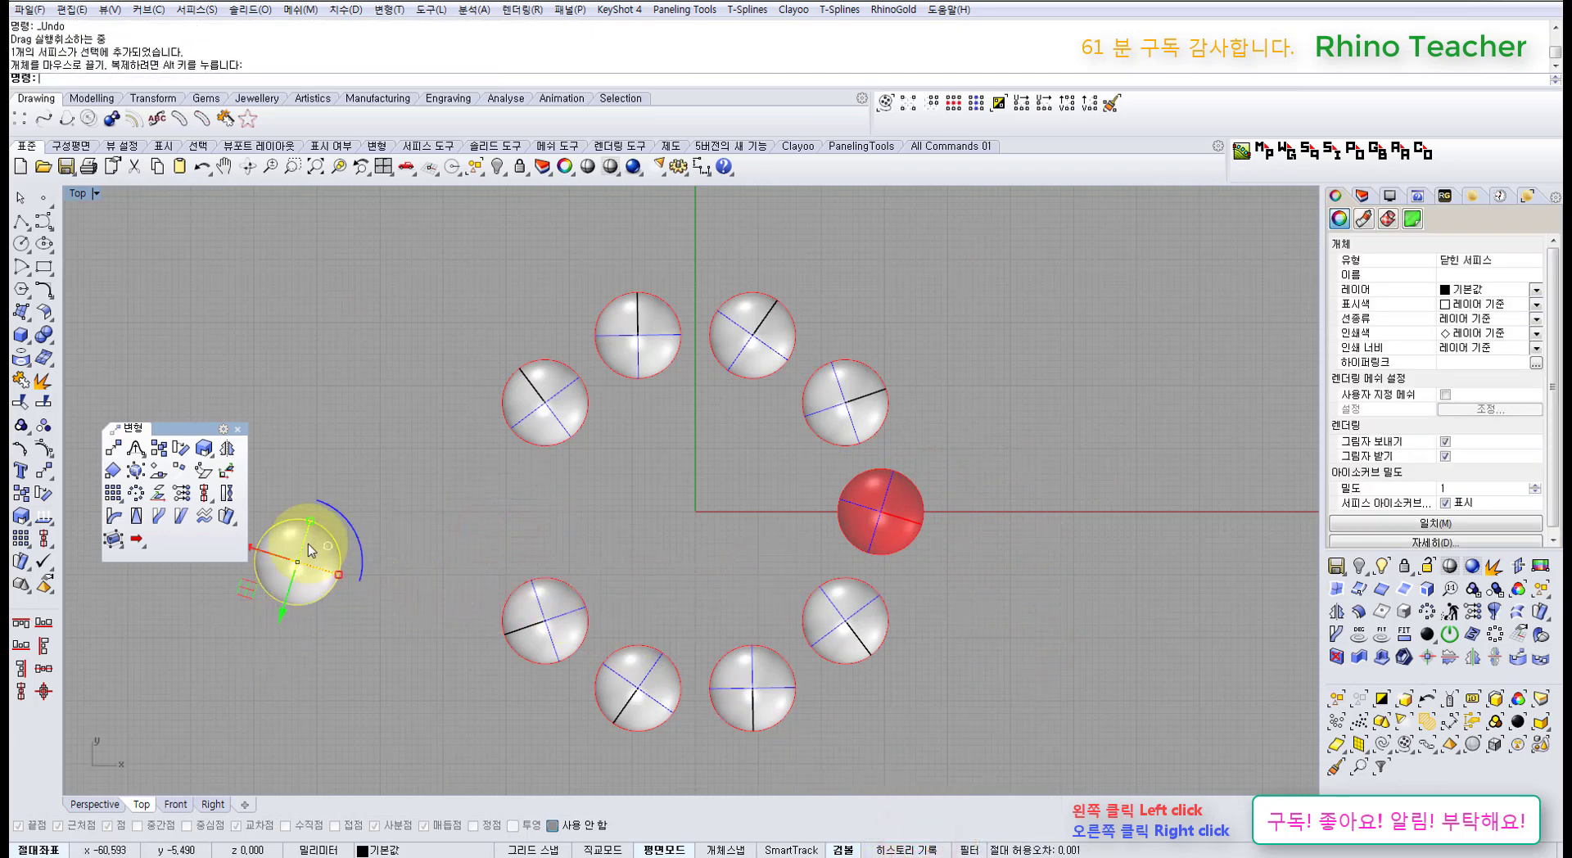
drag(246, 590, 158, 681)
- Move the red original sphere away from the origin to test which array spheres follow, and undo the move
drag(885, 532, 1036, 565)
scroll(868, 583, down, 3)
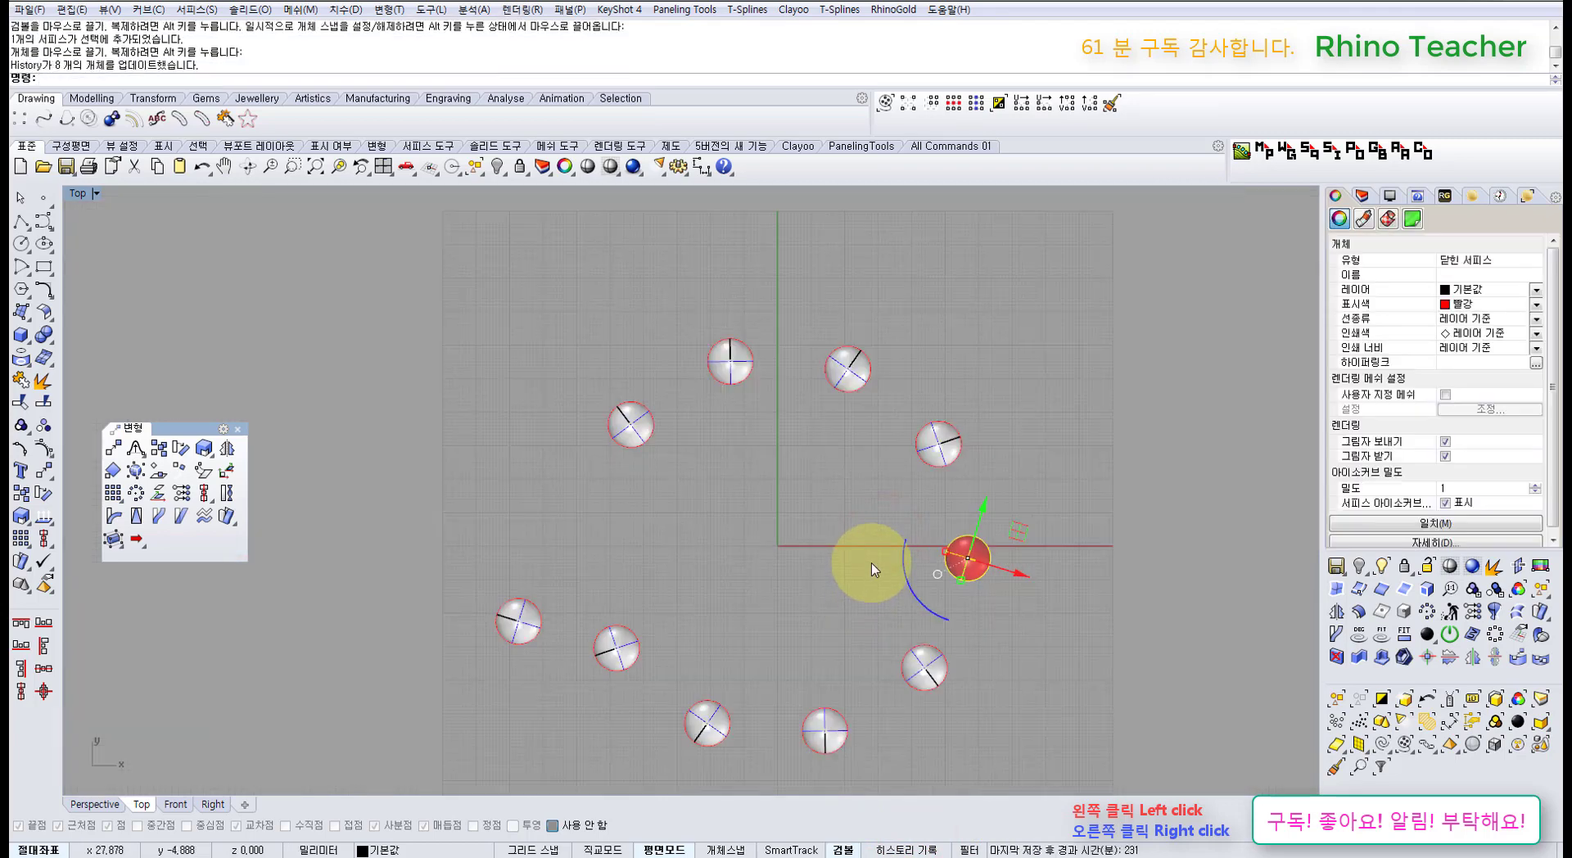
key(ctrl+z)
- Undo the move of the detached array sphere to put it back into the ring opposite the red original
click(955, 645)
drag(939, 702, 671, 609)
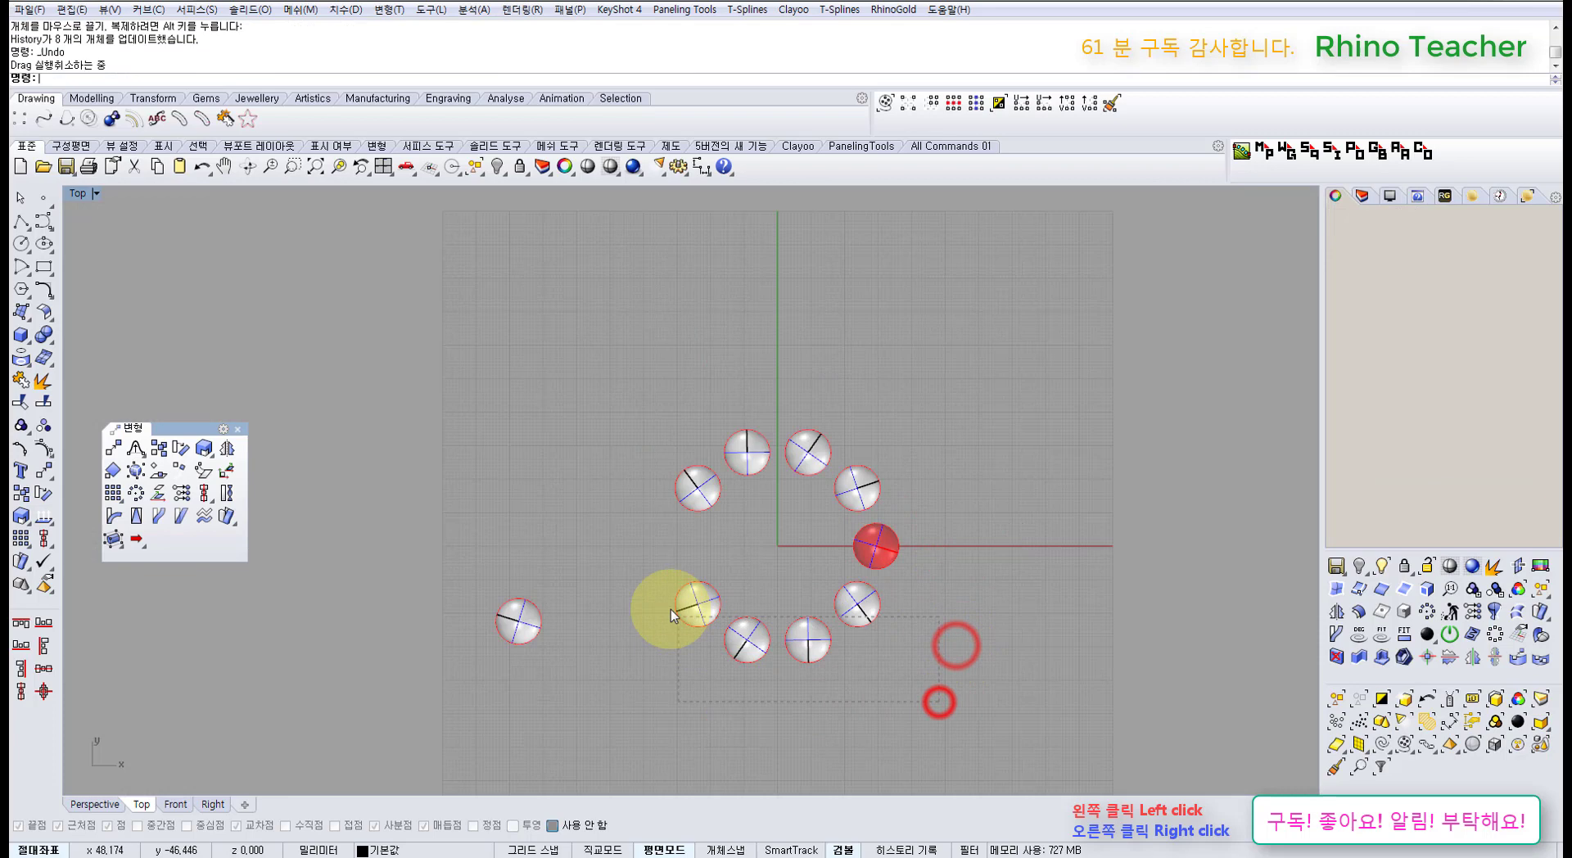
click(891, 409)
click(876, 547)
scroll(872, 555, up, 2)
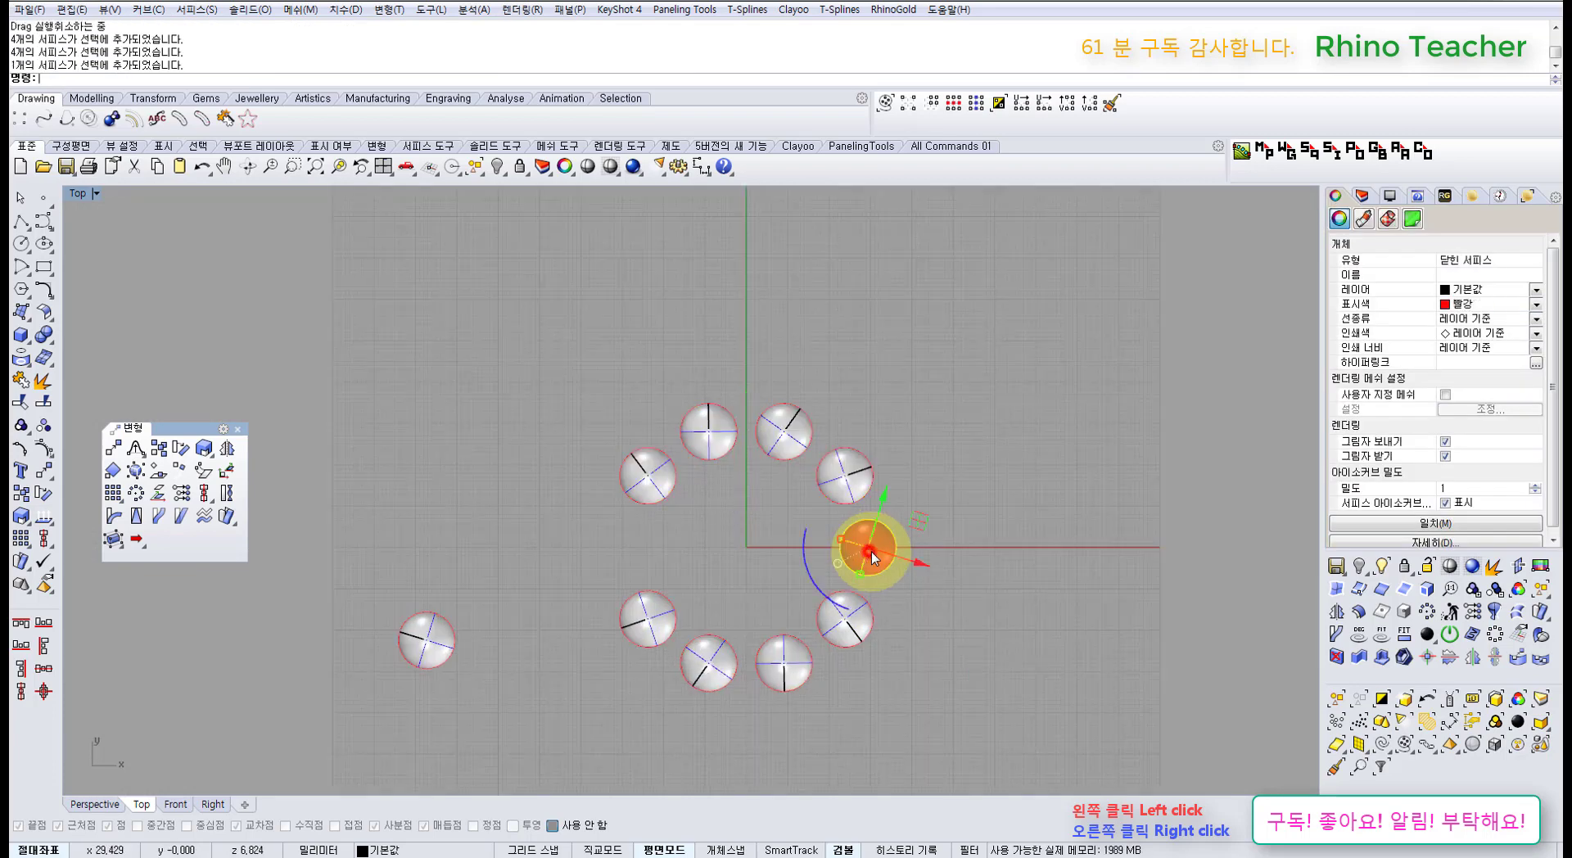
click(981, 560)
click(426, 639)
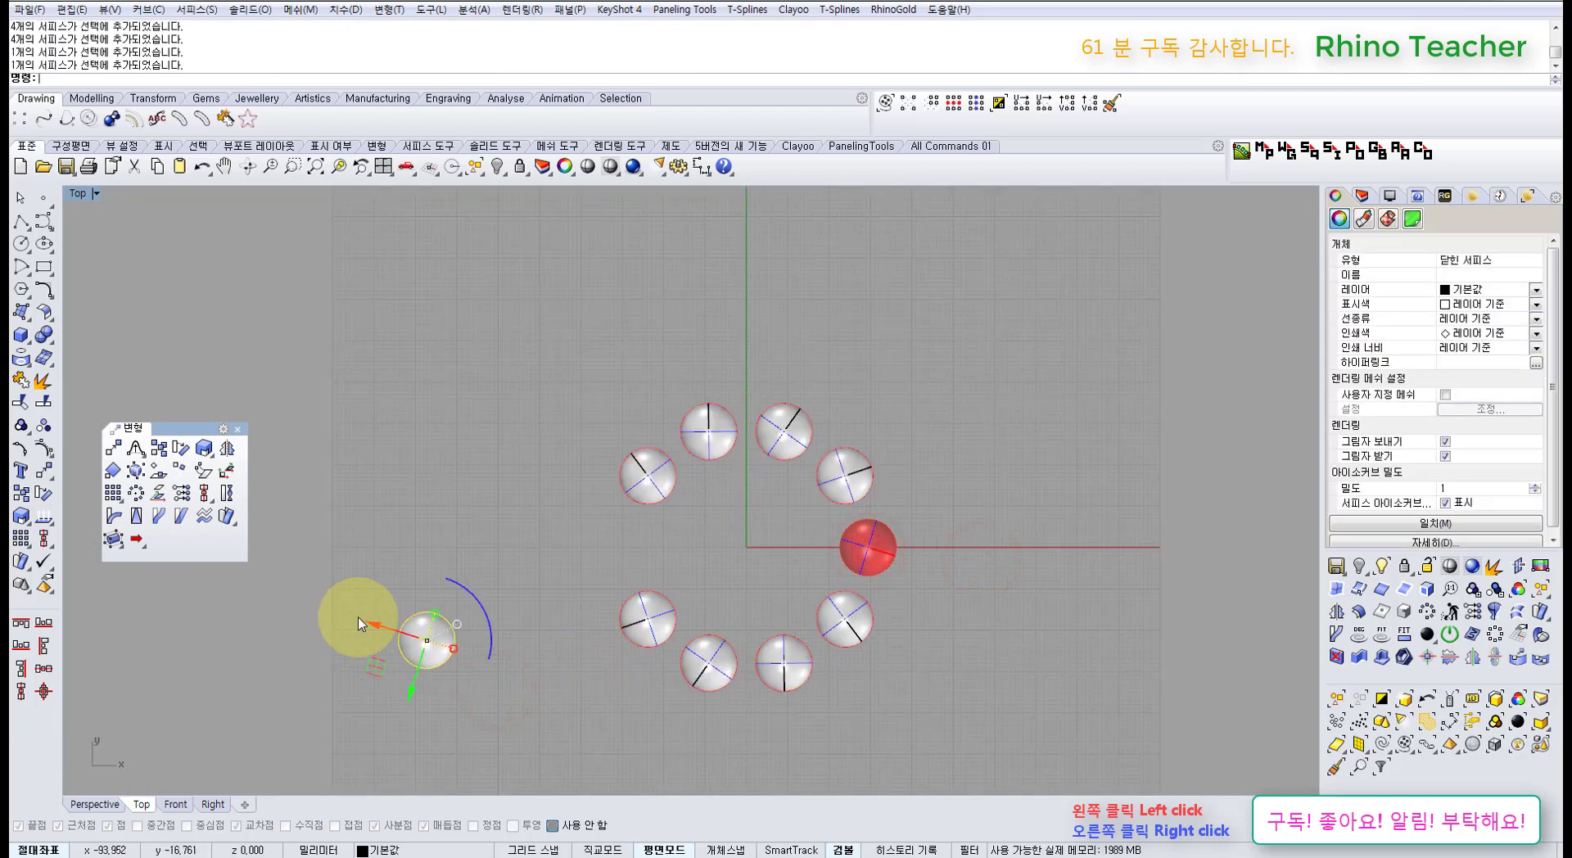
key(ctrl+z)
key(ctrl+z)
click(487, 713)
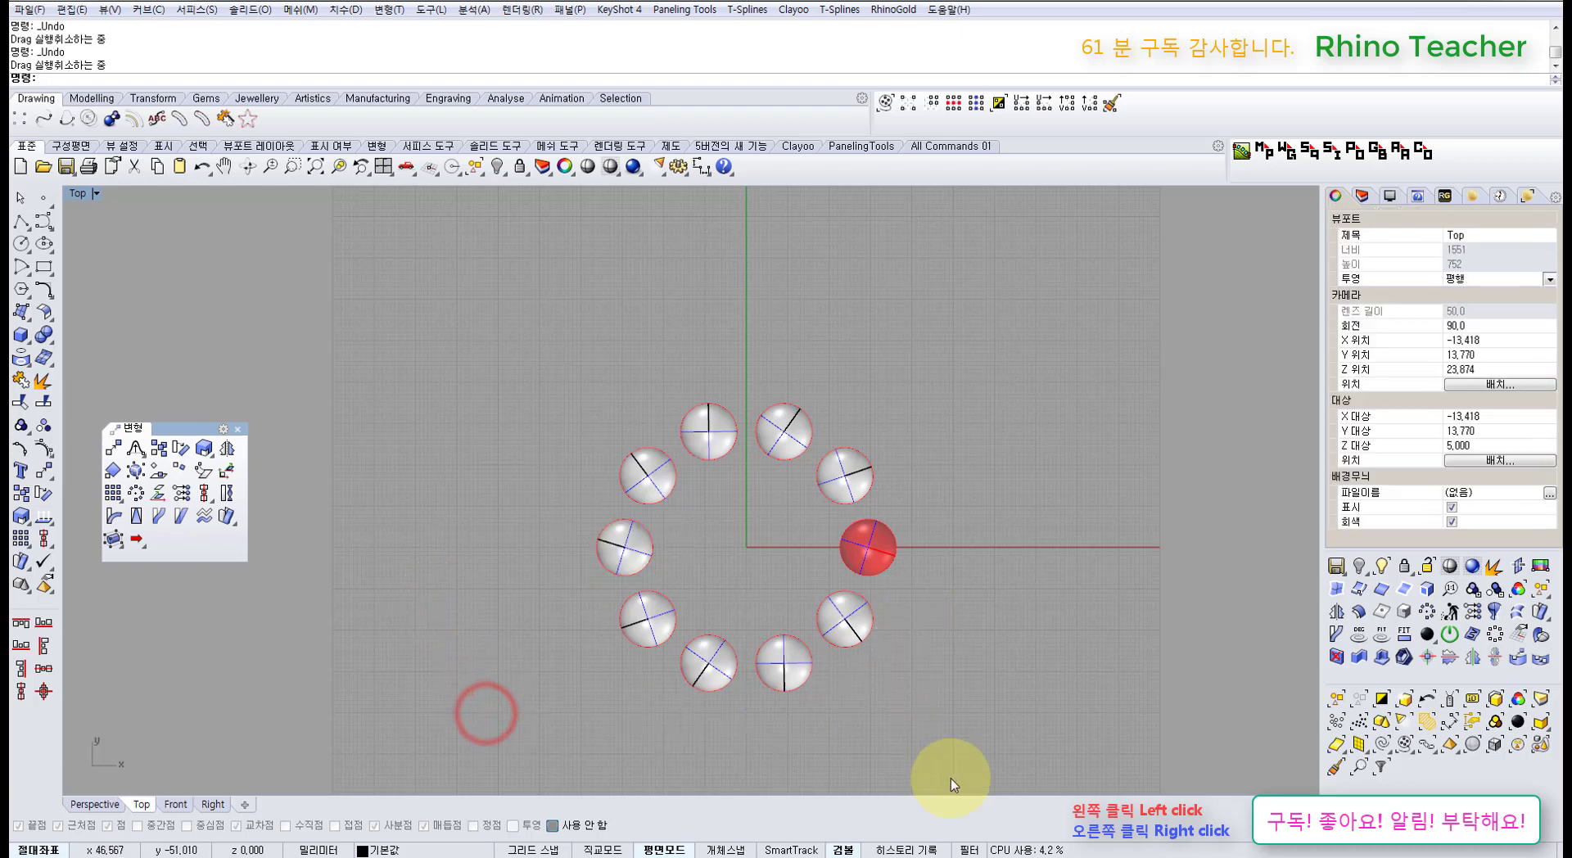
- Turn on the history break warning (히스토리 파손 경고) and the locking of child objects (자식 개체 잠금)
right_click(907, 850)
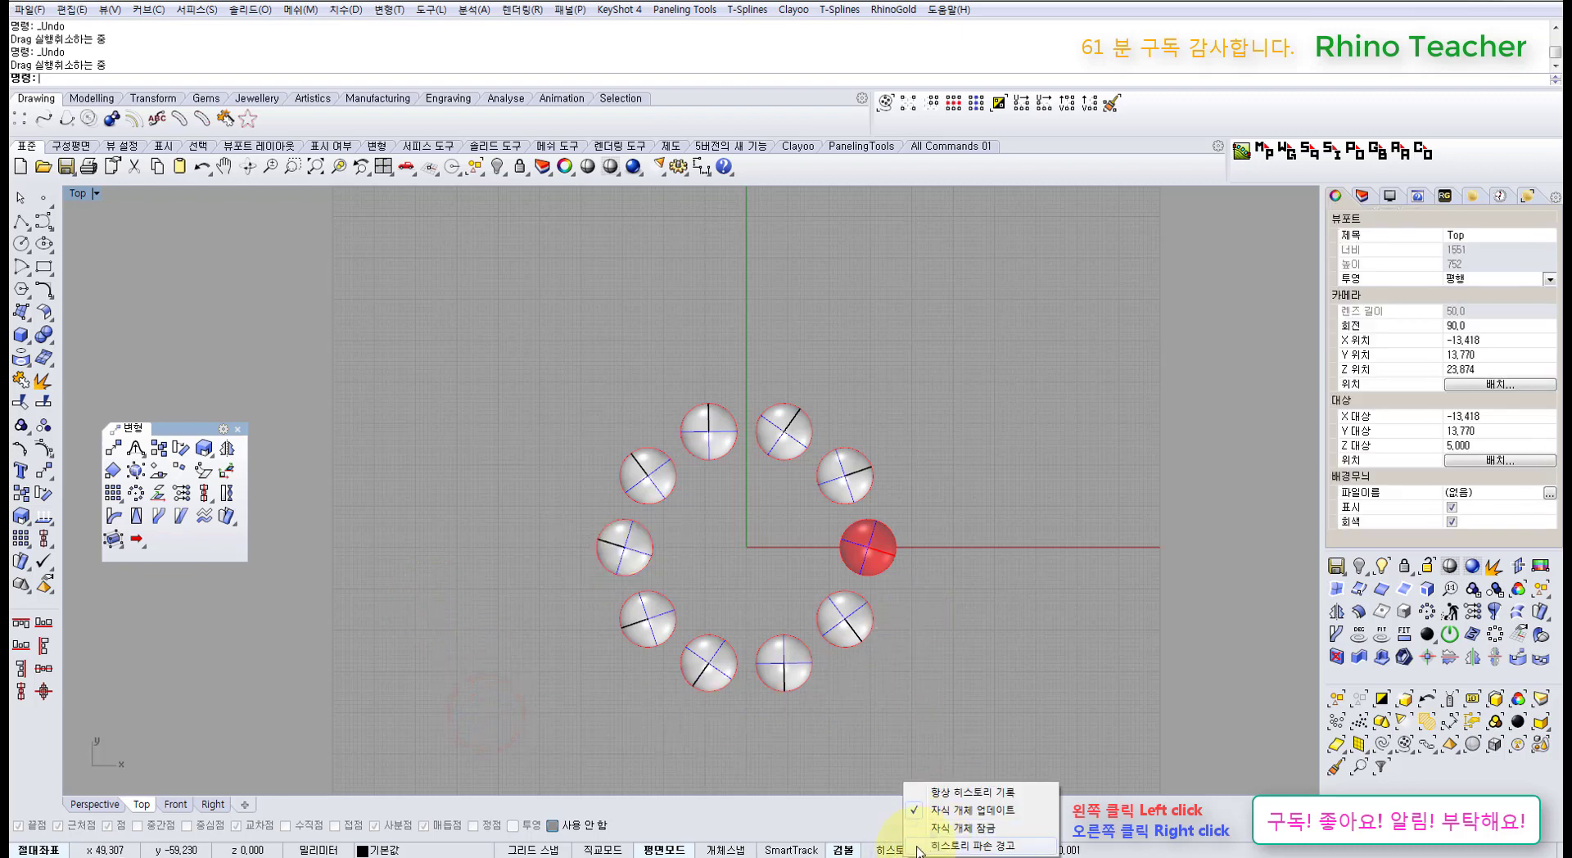
click(917, 847)
right_click(922, 848)
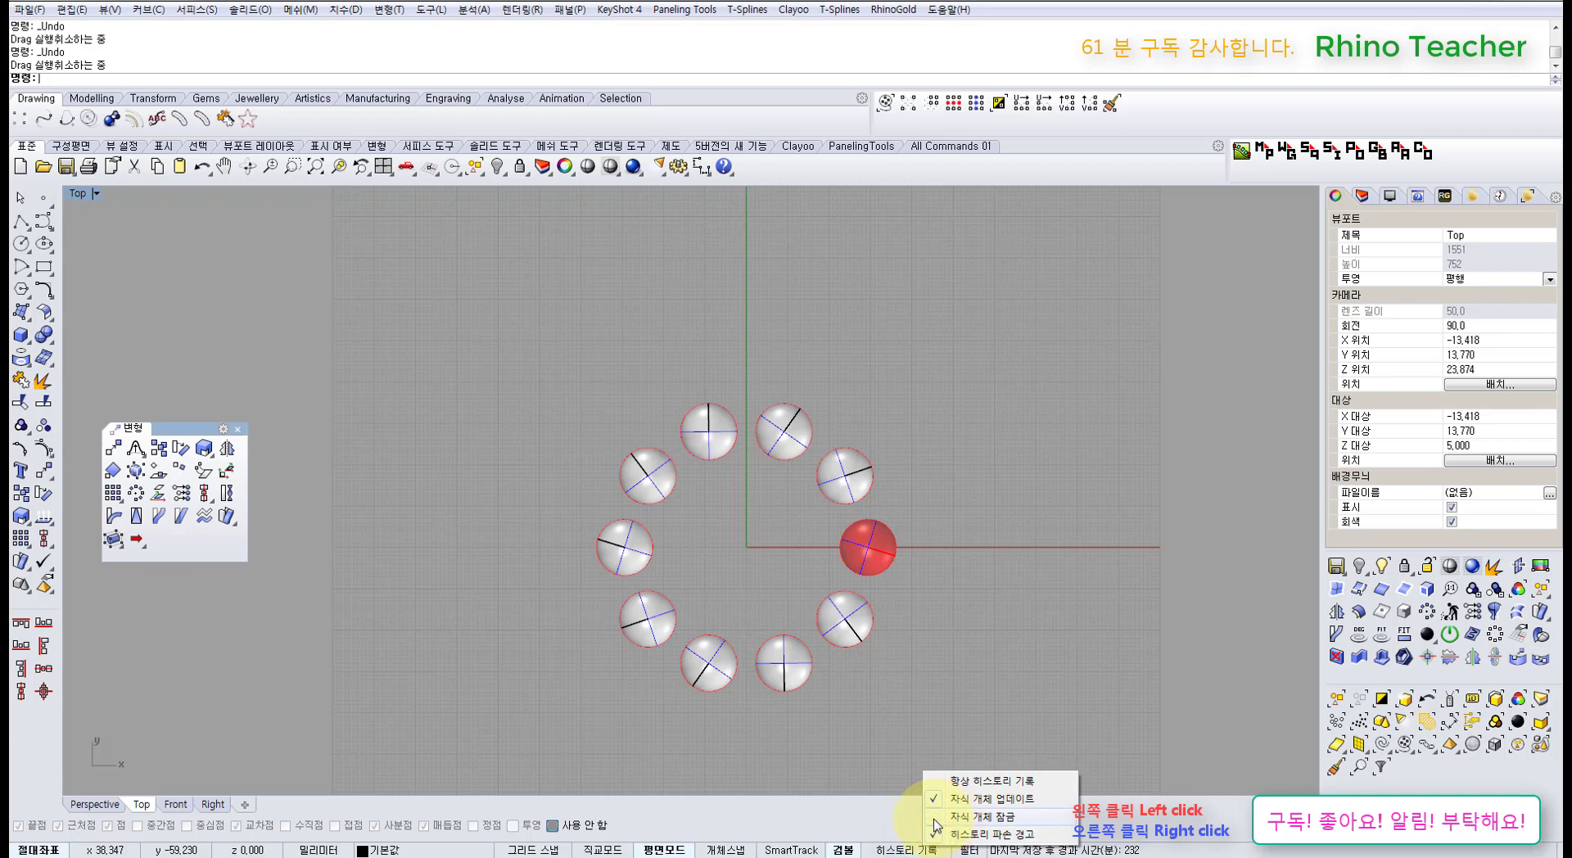
click(936, 818)
- Try to move the four lower array spheres to test the child object lock
drag(886, 714, 655, 606)
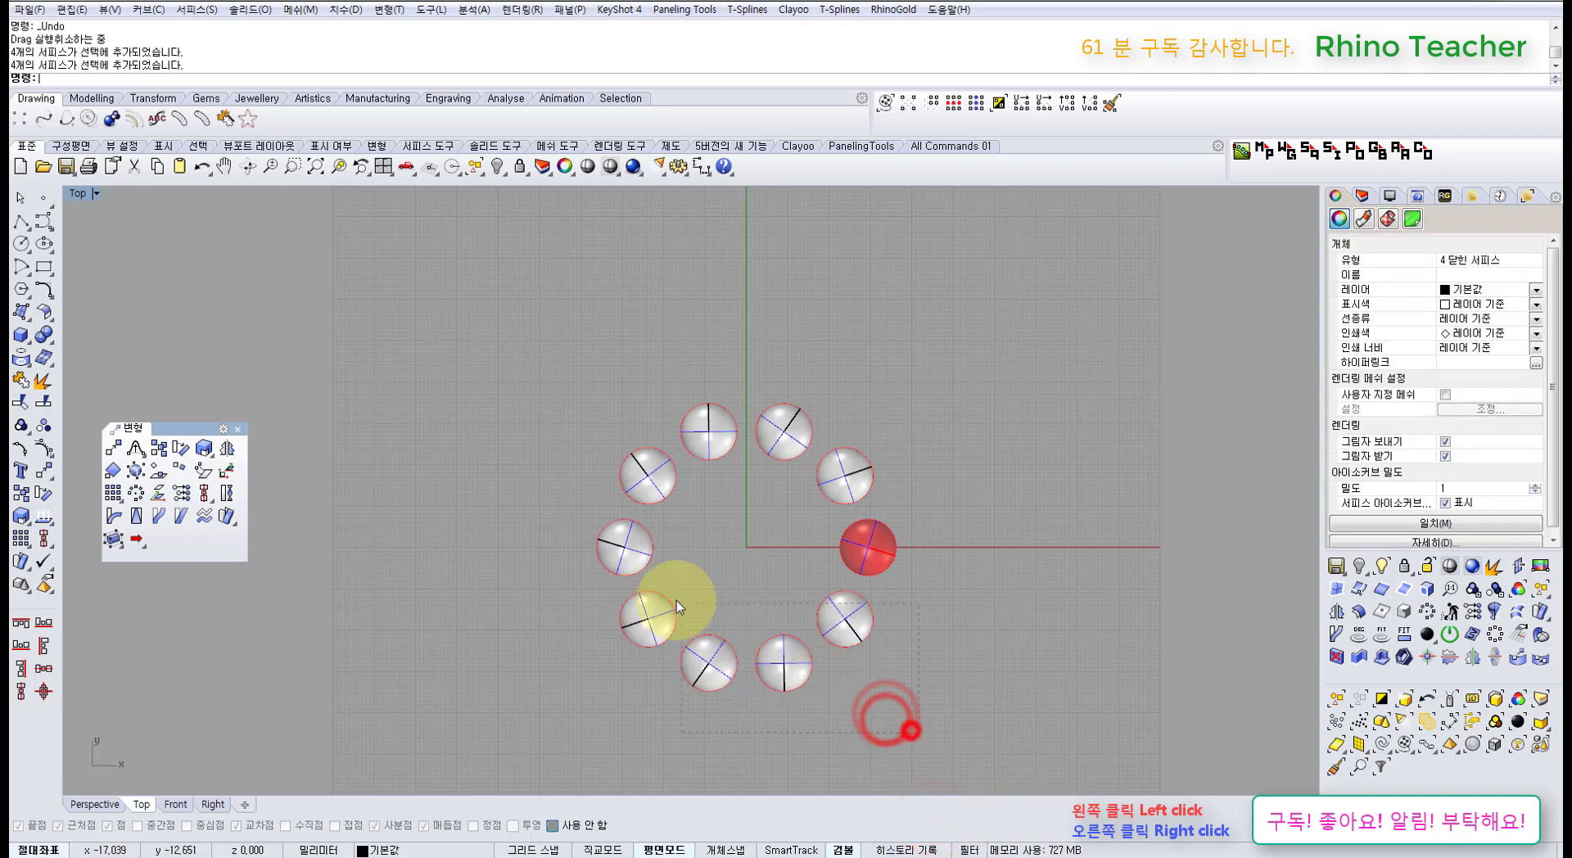
drag(788, 600, 640, 563)
click(891, 716)
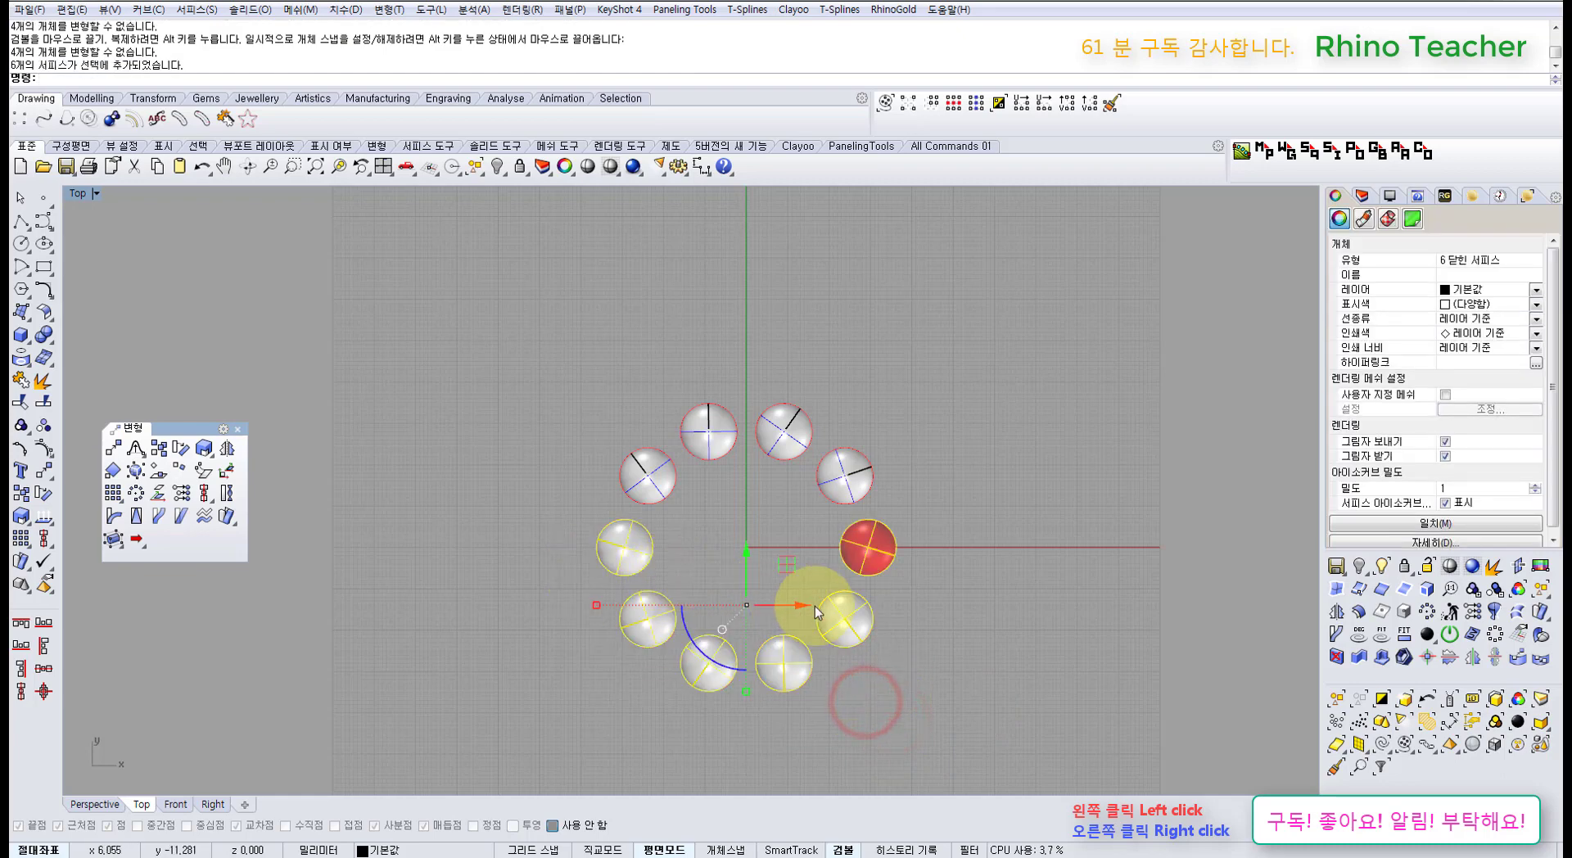
click(980, 651)
- Try to move the upper array spheres, move the red original sphere outward along the X axis, and undo that move
drag(868, 356, 690, 587)
drag(846, 492, 974, 568)
click(953, 600)
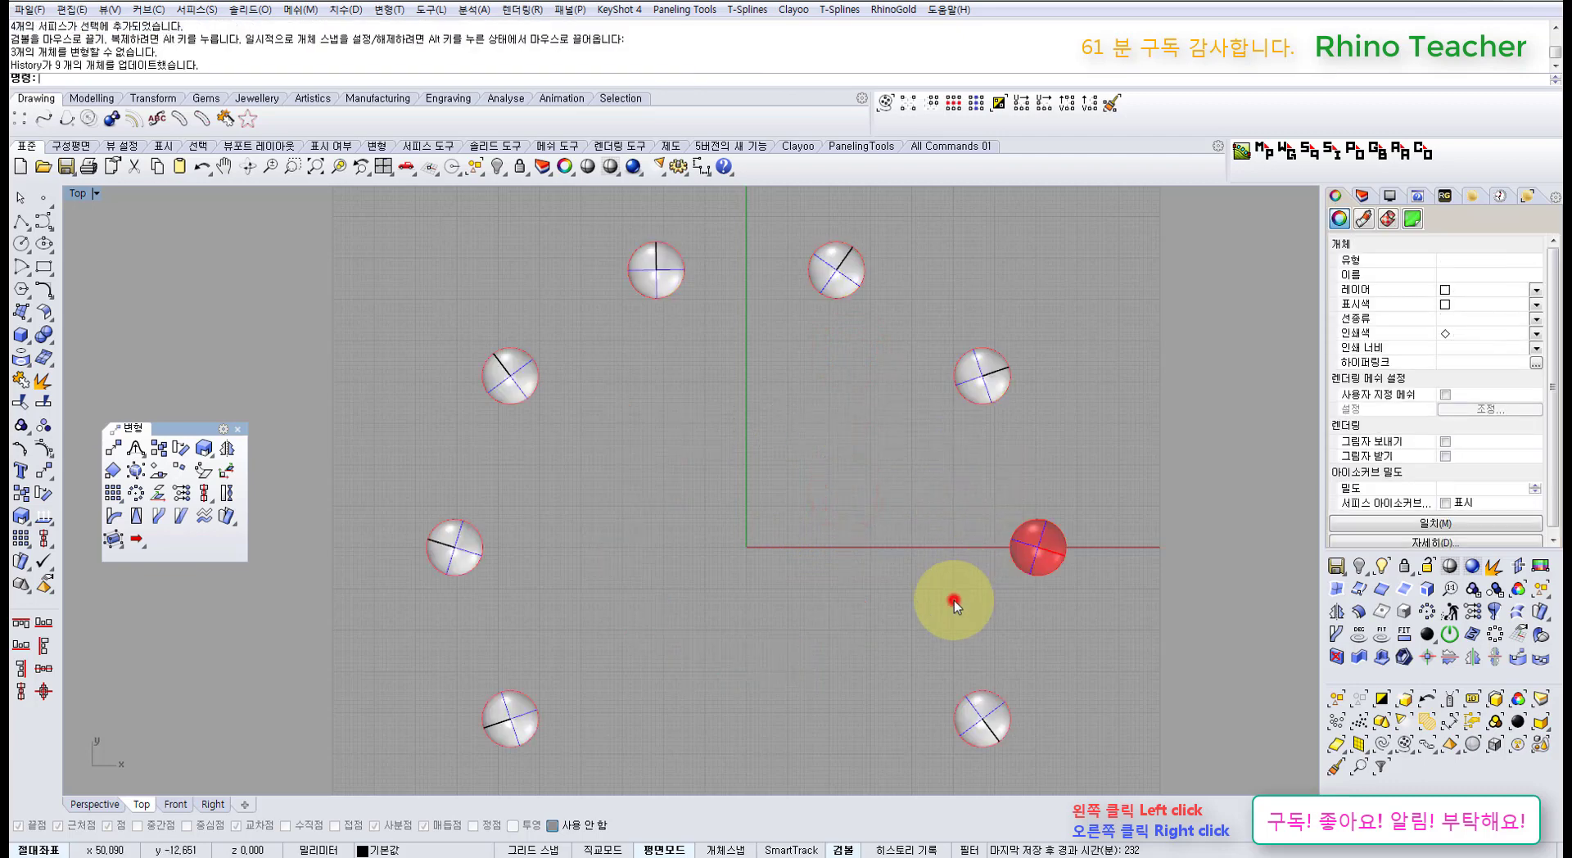
key(ctrl+z)
click(1019, 607)
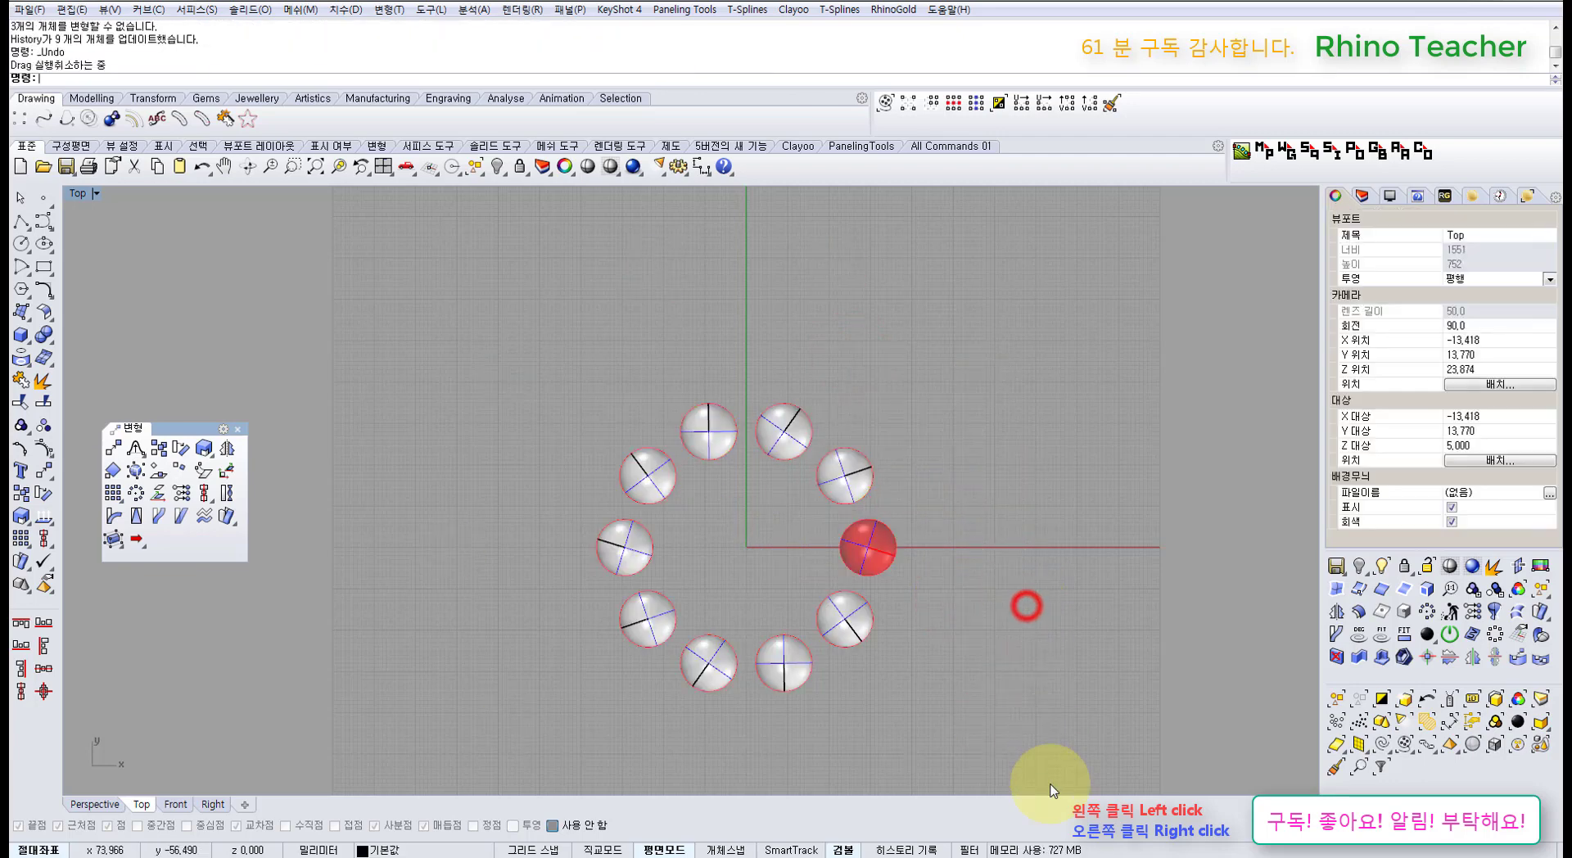
- Turn off the child object lock (자식 개체 잠금) and the updating of child objects (자식 개체 업데이트)
right_click(917, 847)
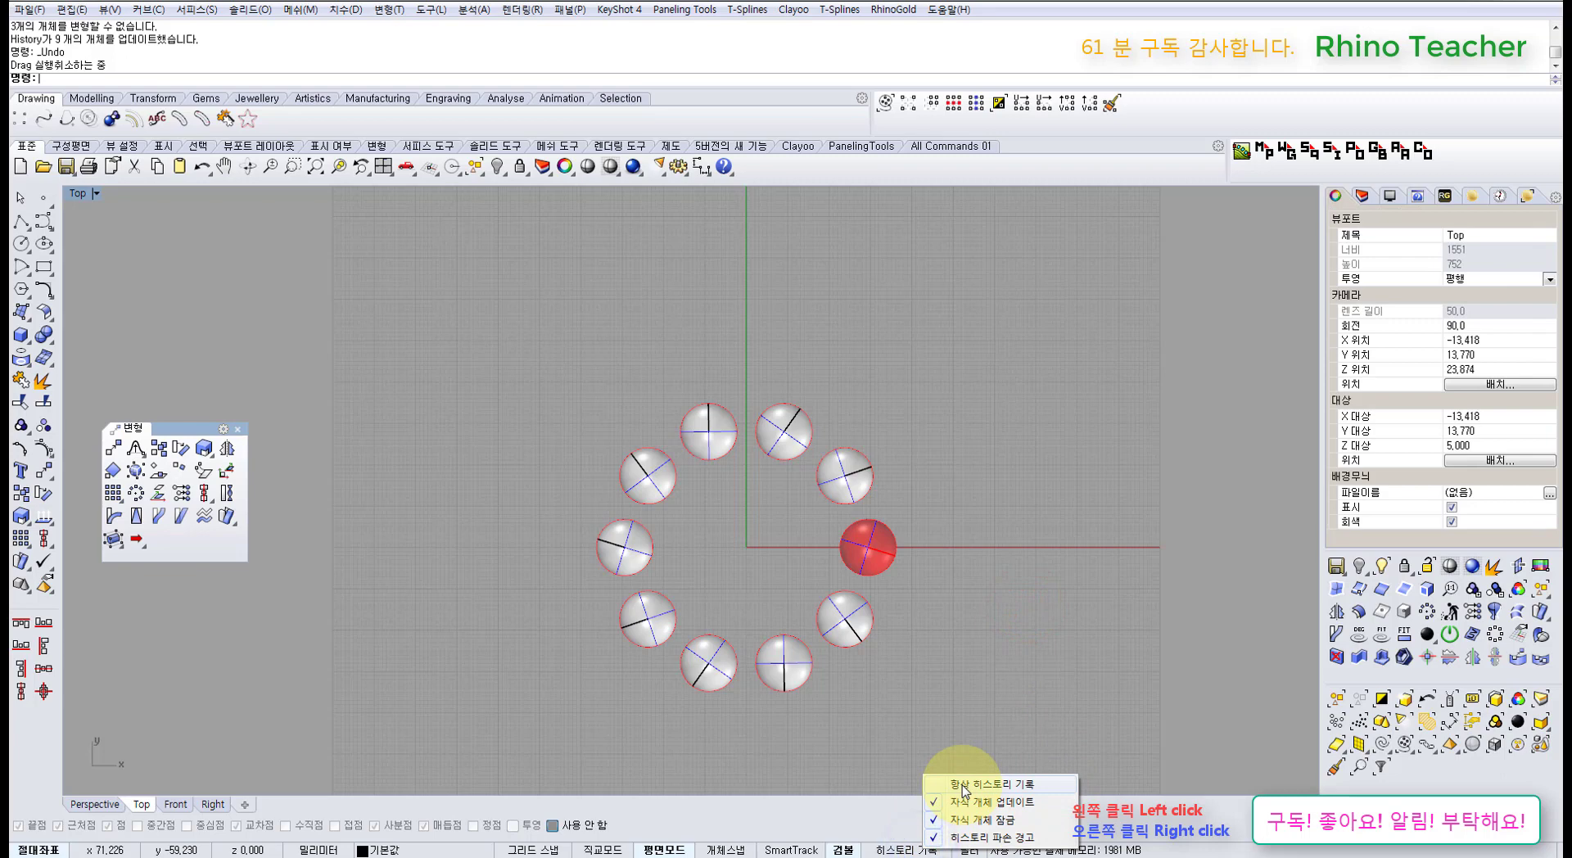
click(939, 821)
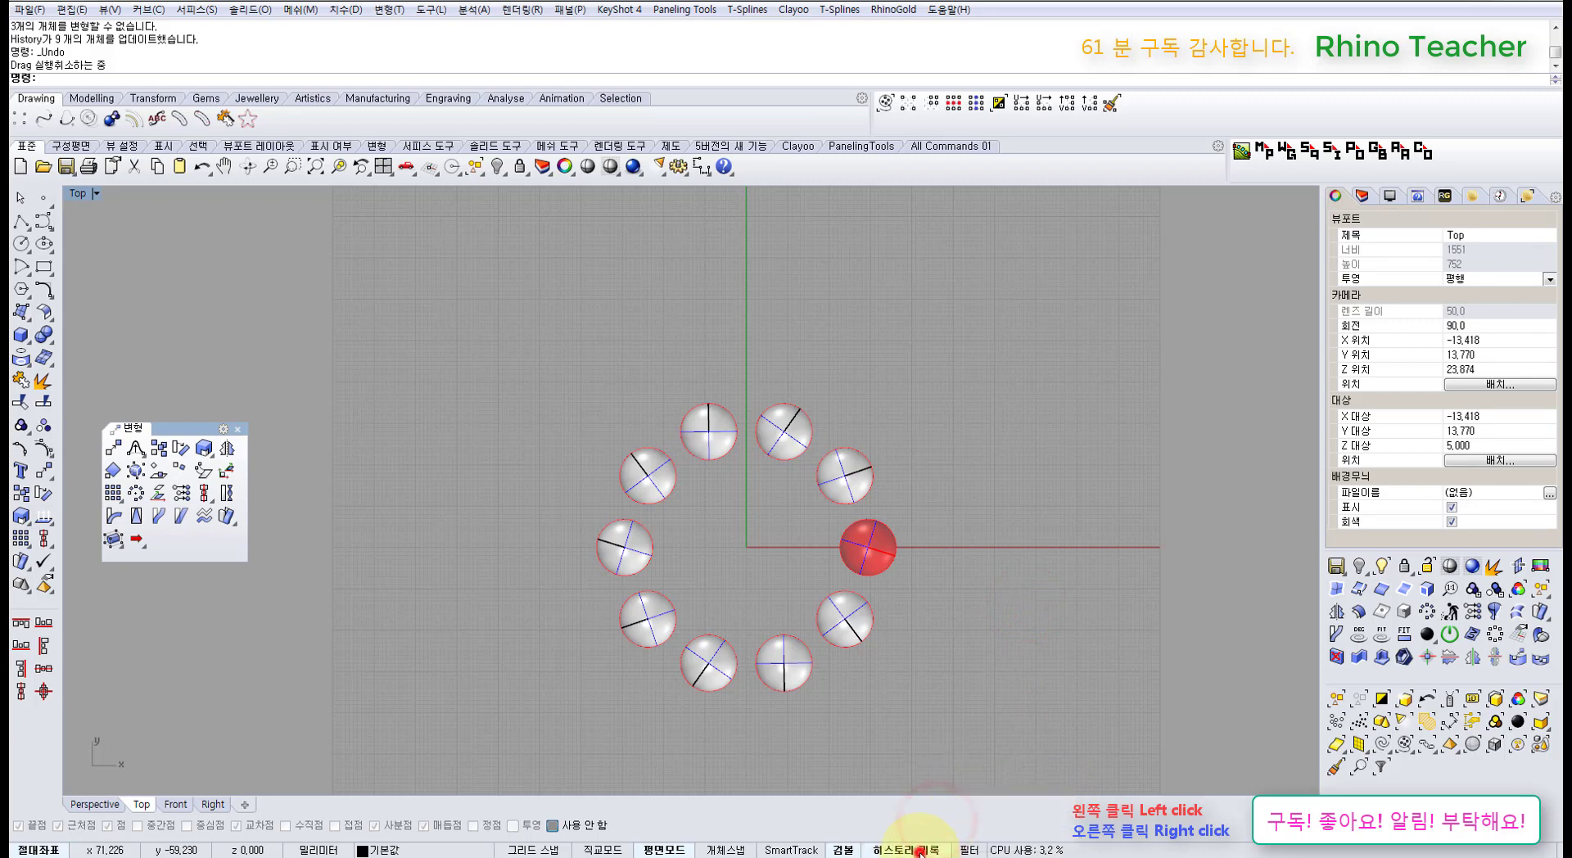
right_click(915, 847)
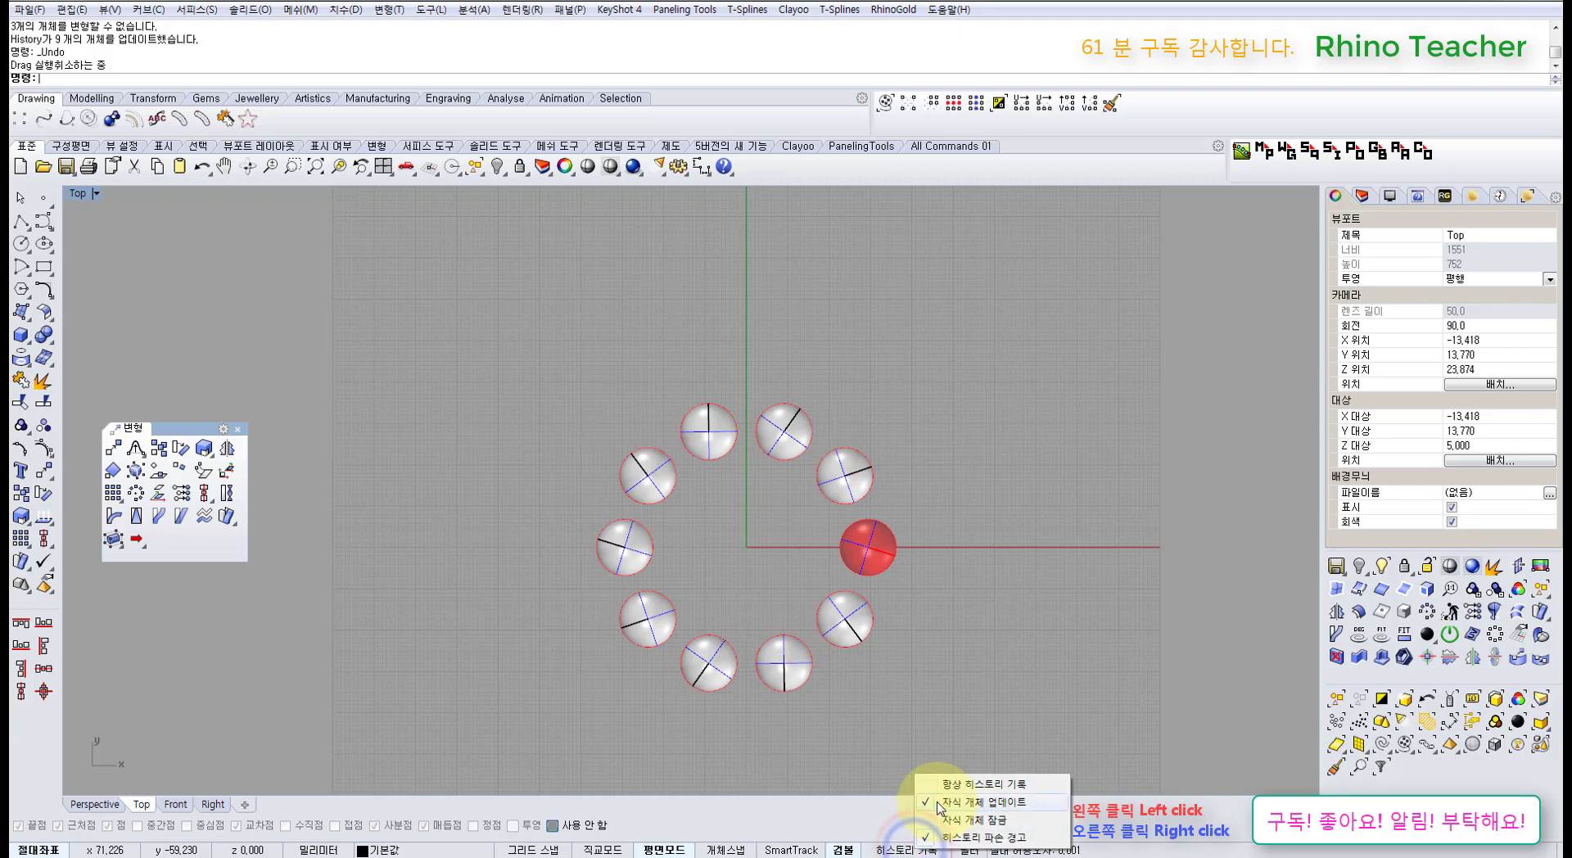
click(929, 806)
- Reset the gumball (검볼 다시 설정) of the red original sphere and move the sphere outward from the ring along the X axis
click(868, 547)
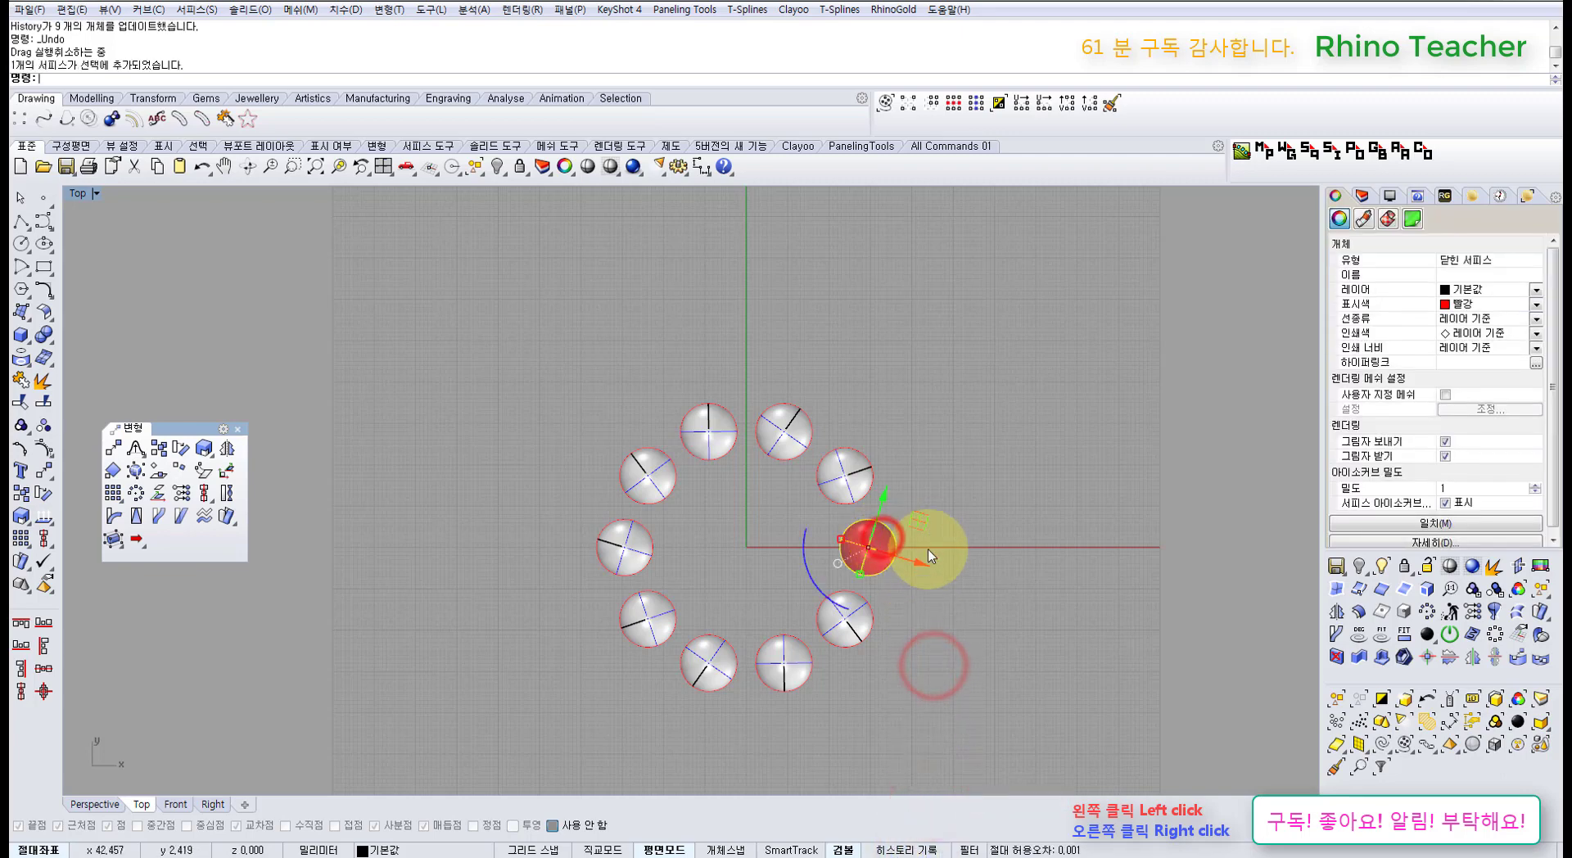
click(961, 609)
drag(956, 591, 827, 537)
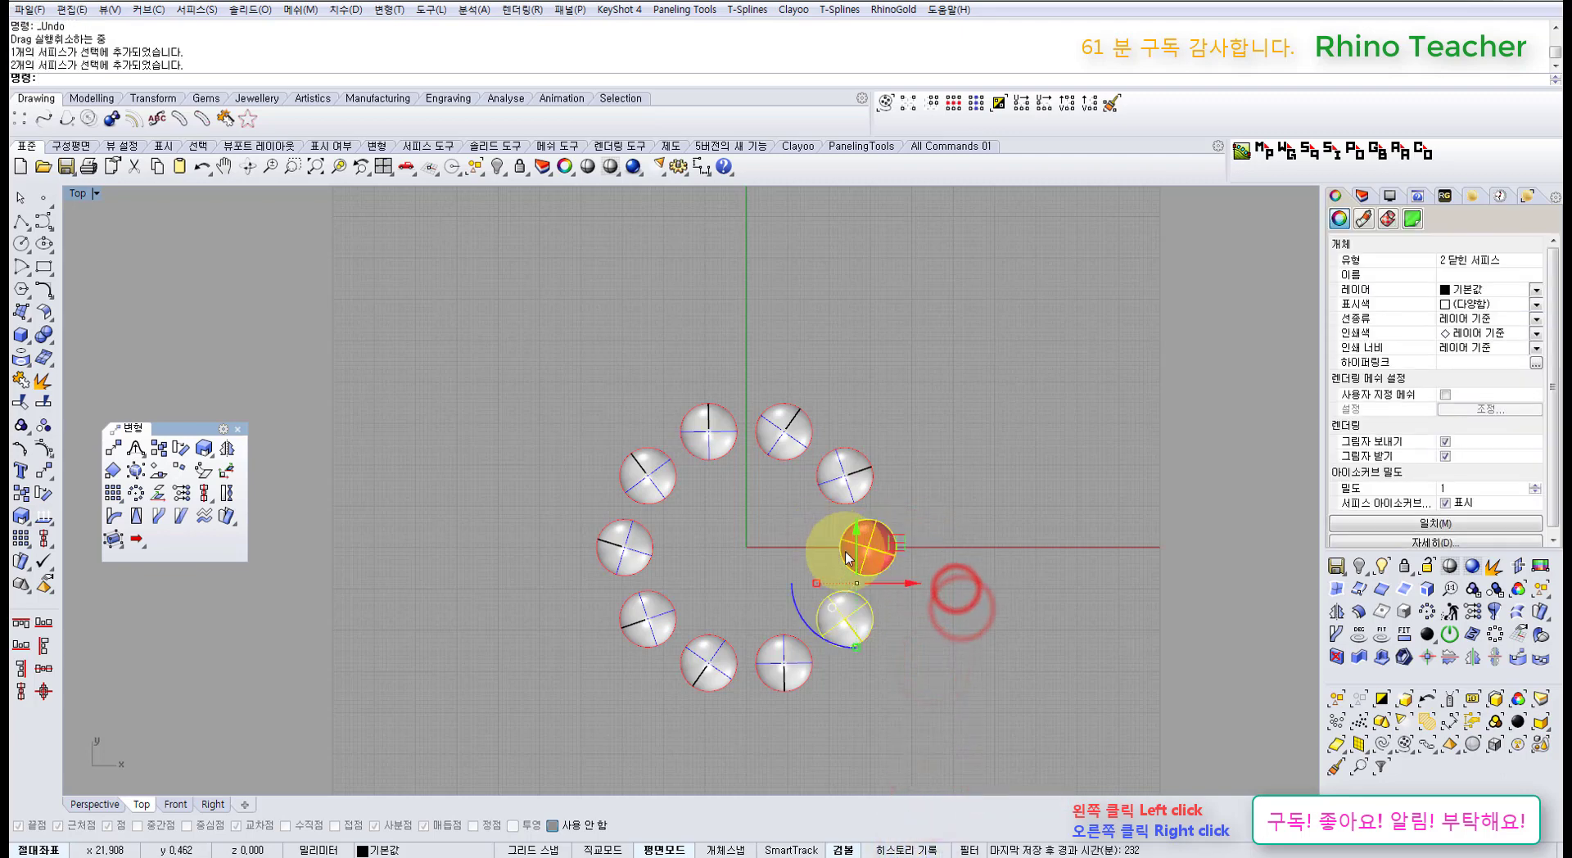
click(984, 586)
drag(956, 584, 818, 544)
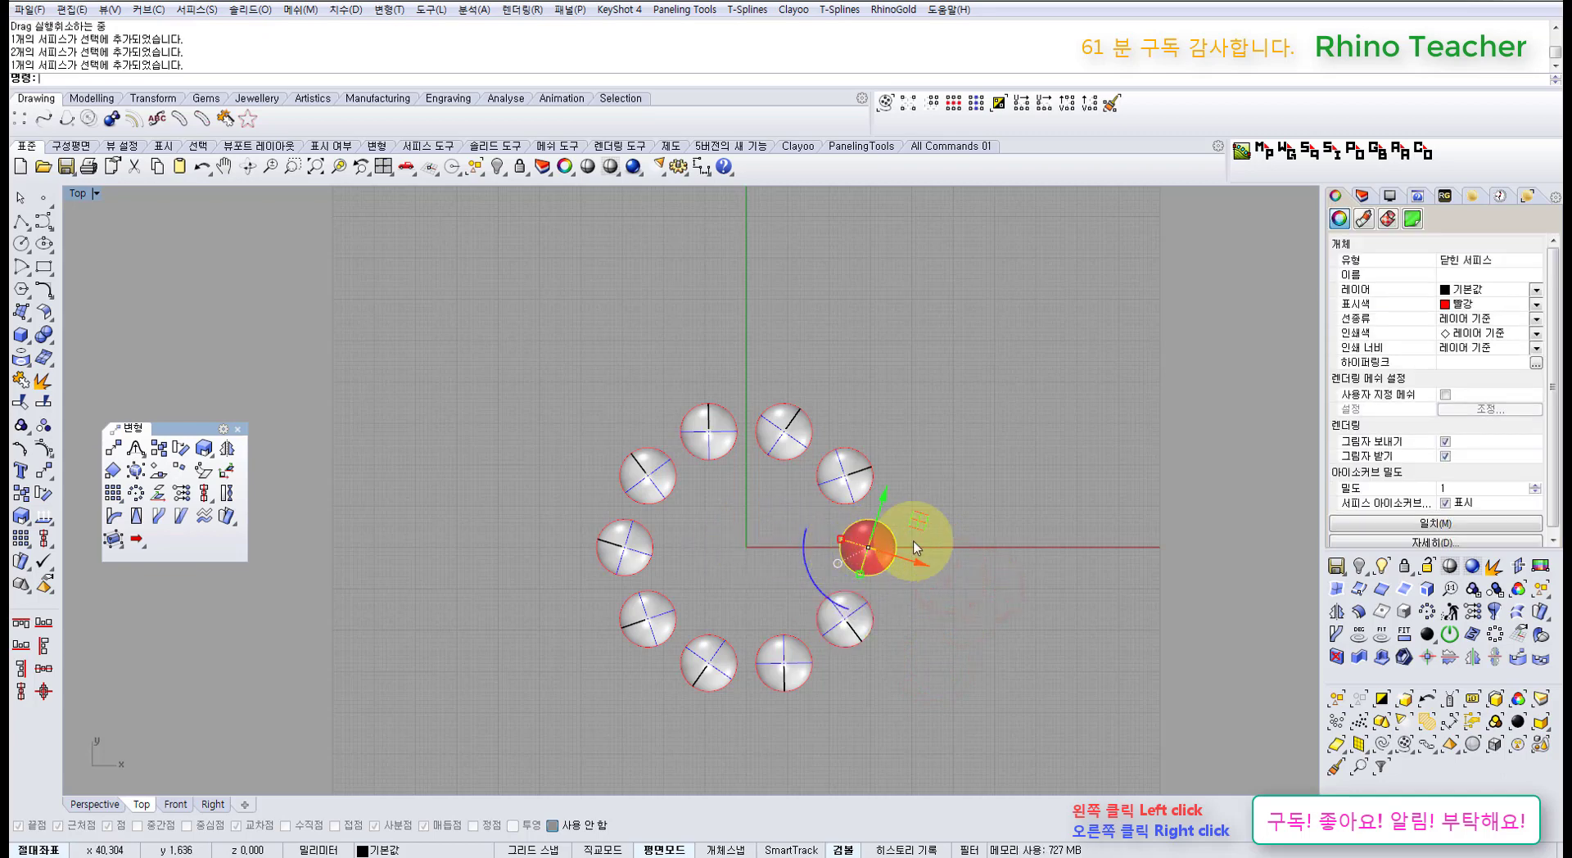
right_click(837, 563)
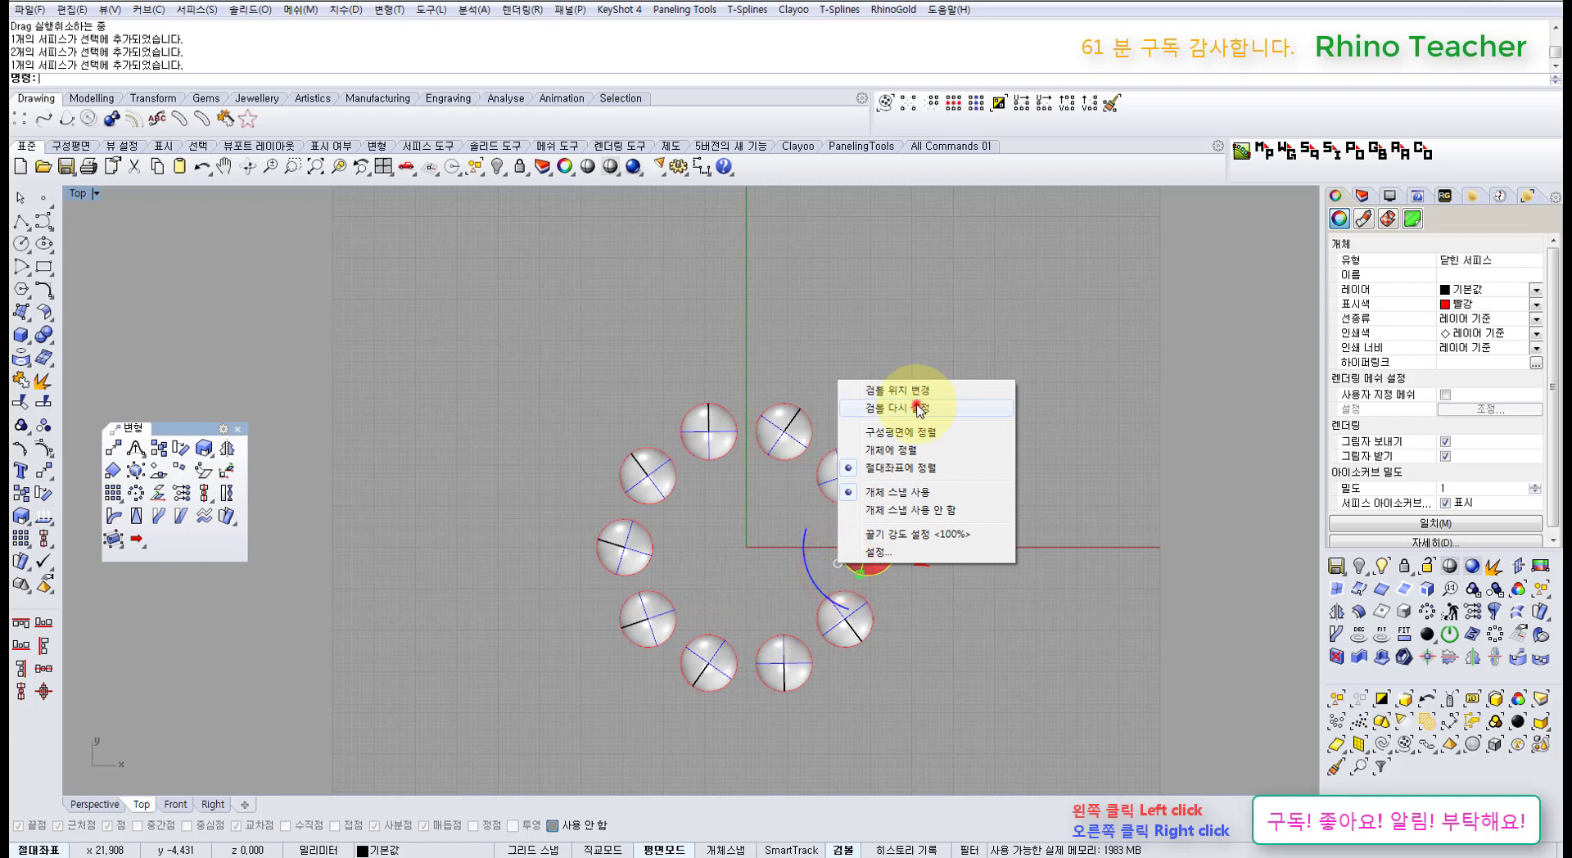
click(917, 405)
click(1047, 527)
click(882, 548)
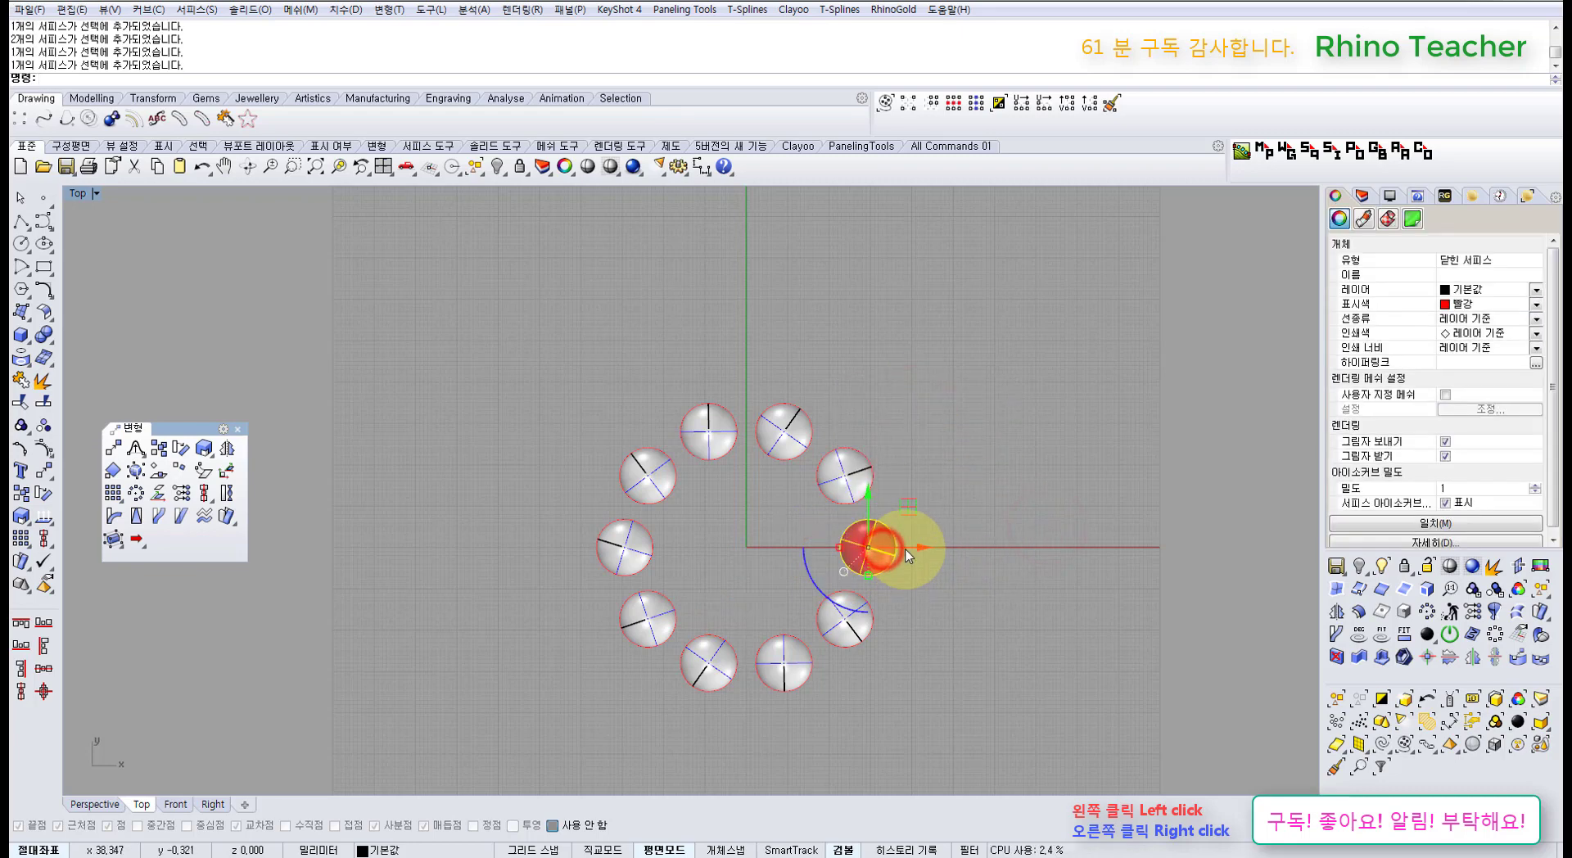
drag(908, 557, 1174, 554)
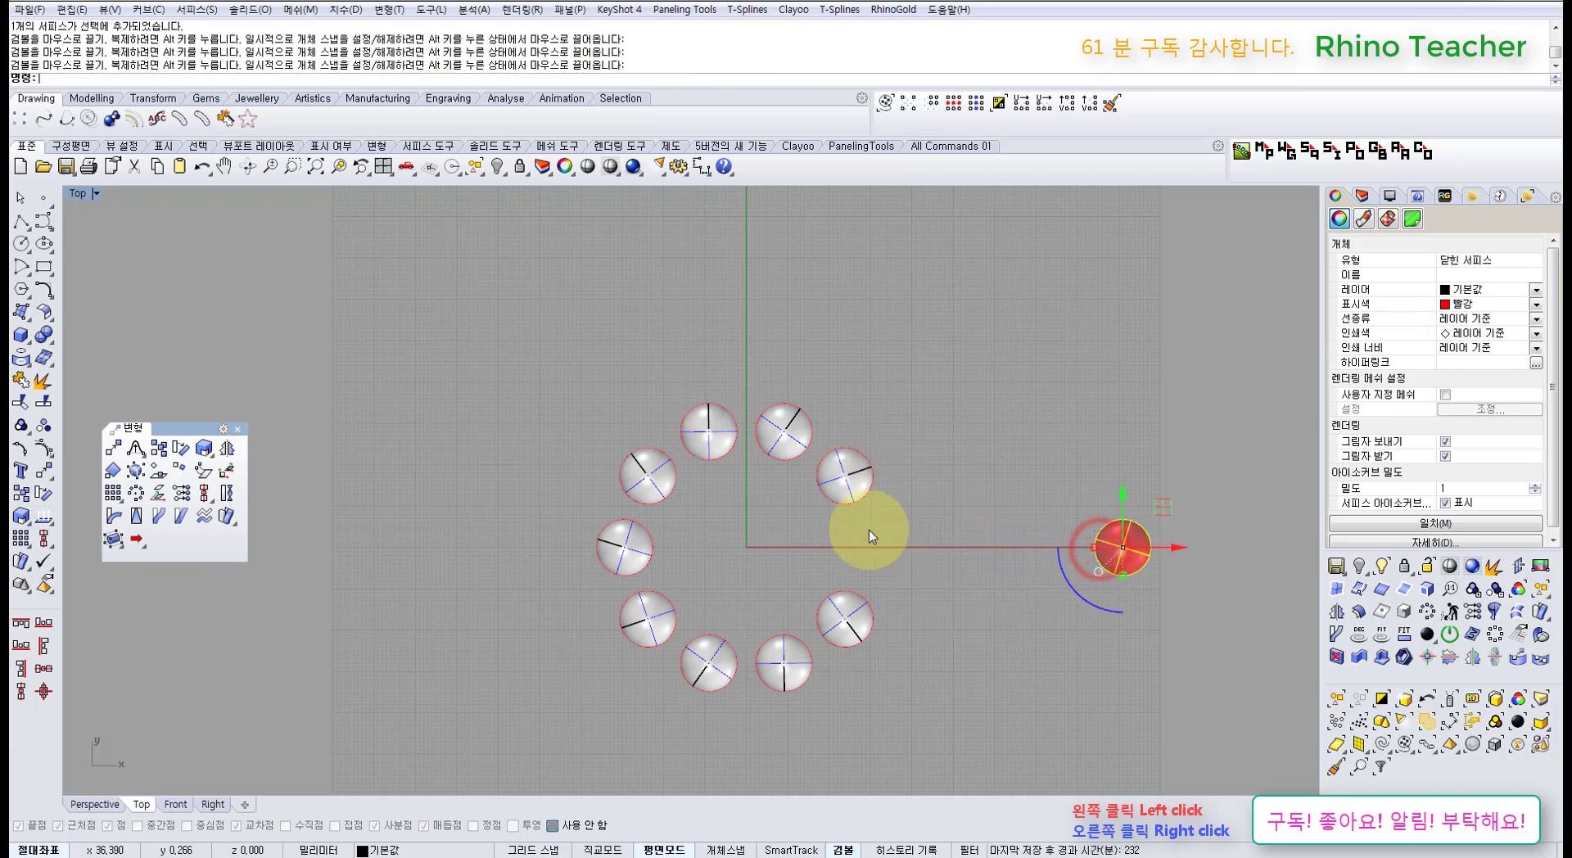
- Turn child object updating (자식 개체 업데이트) on and move the red original sphere along the X axis back toward the origin
click(928, 851)
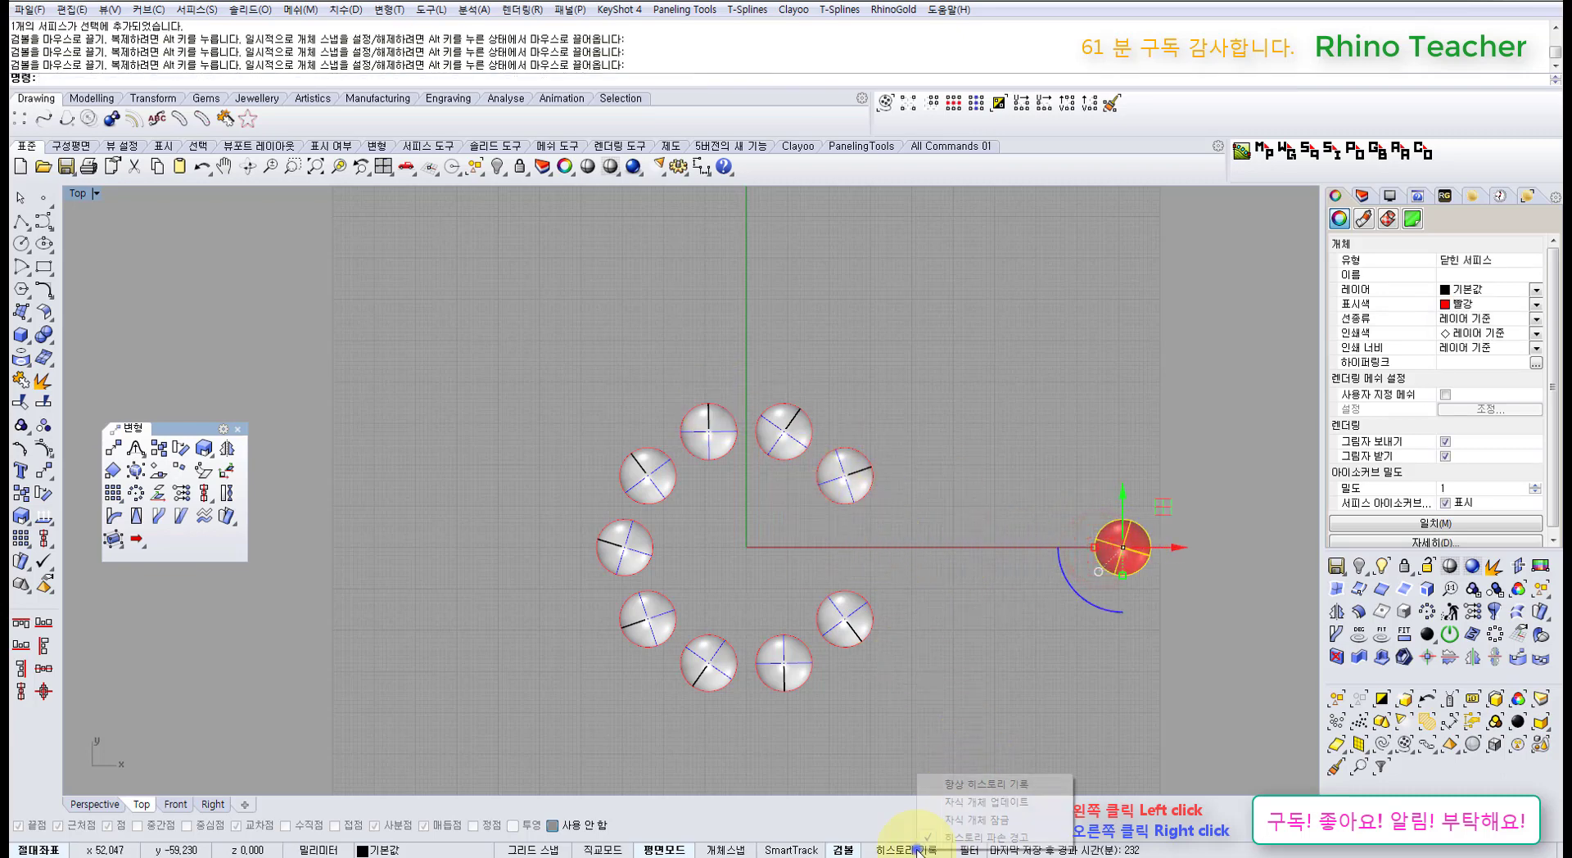
click(942, 804)
click(920, 696)
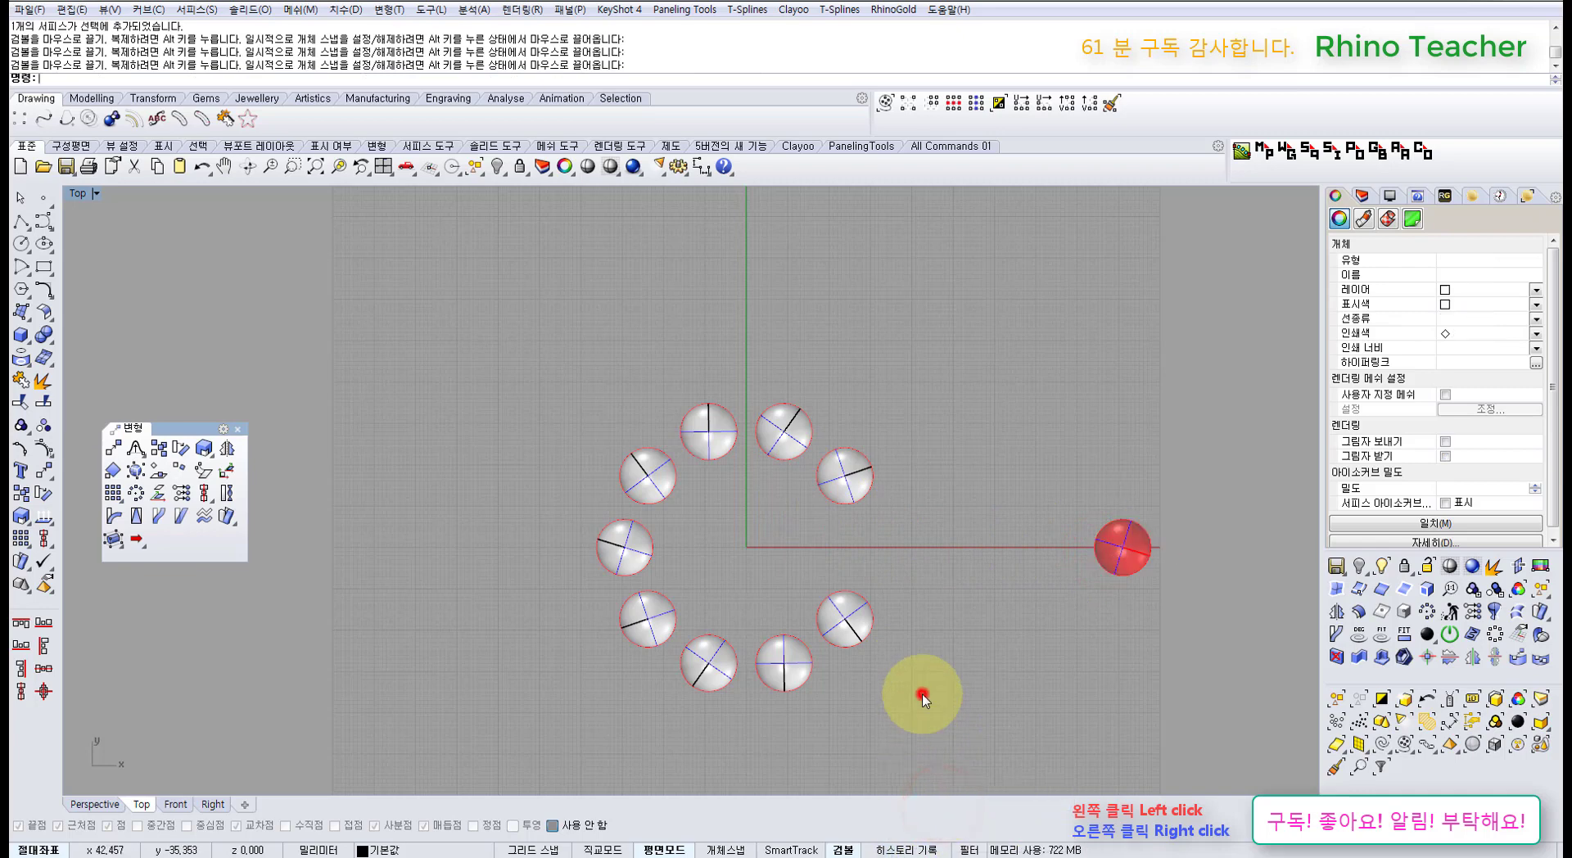
click(891, 848)
click(944, 632)
click(1220, 588)
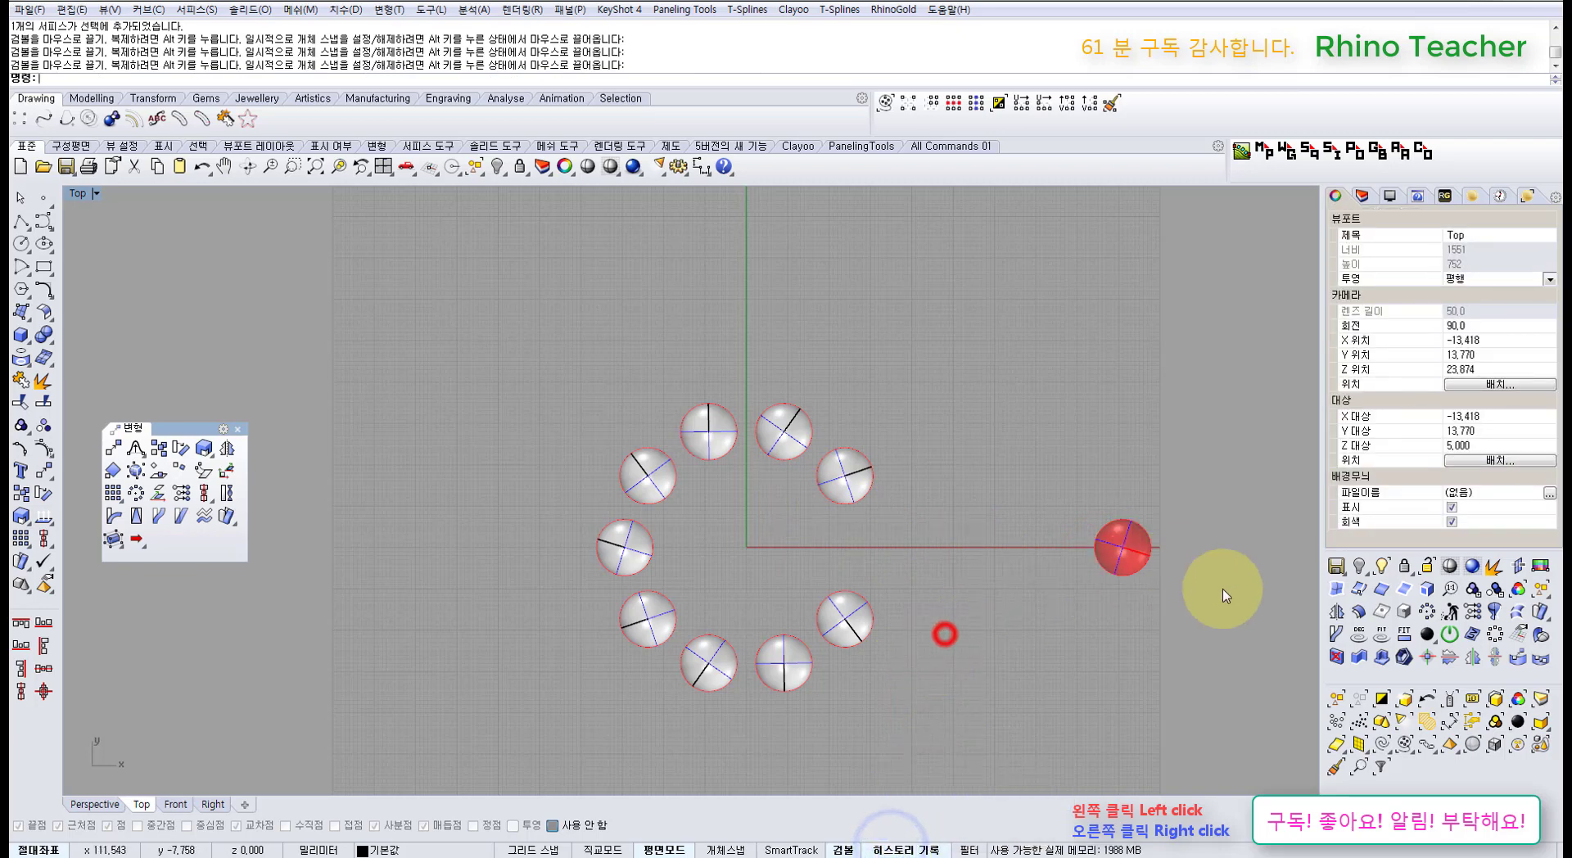
click(1142, 534)
drag(1142, 534, 852, 573)
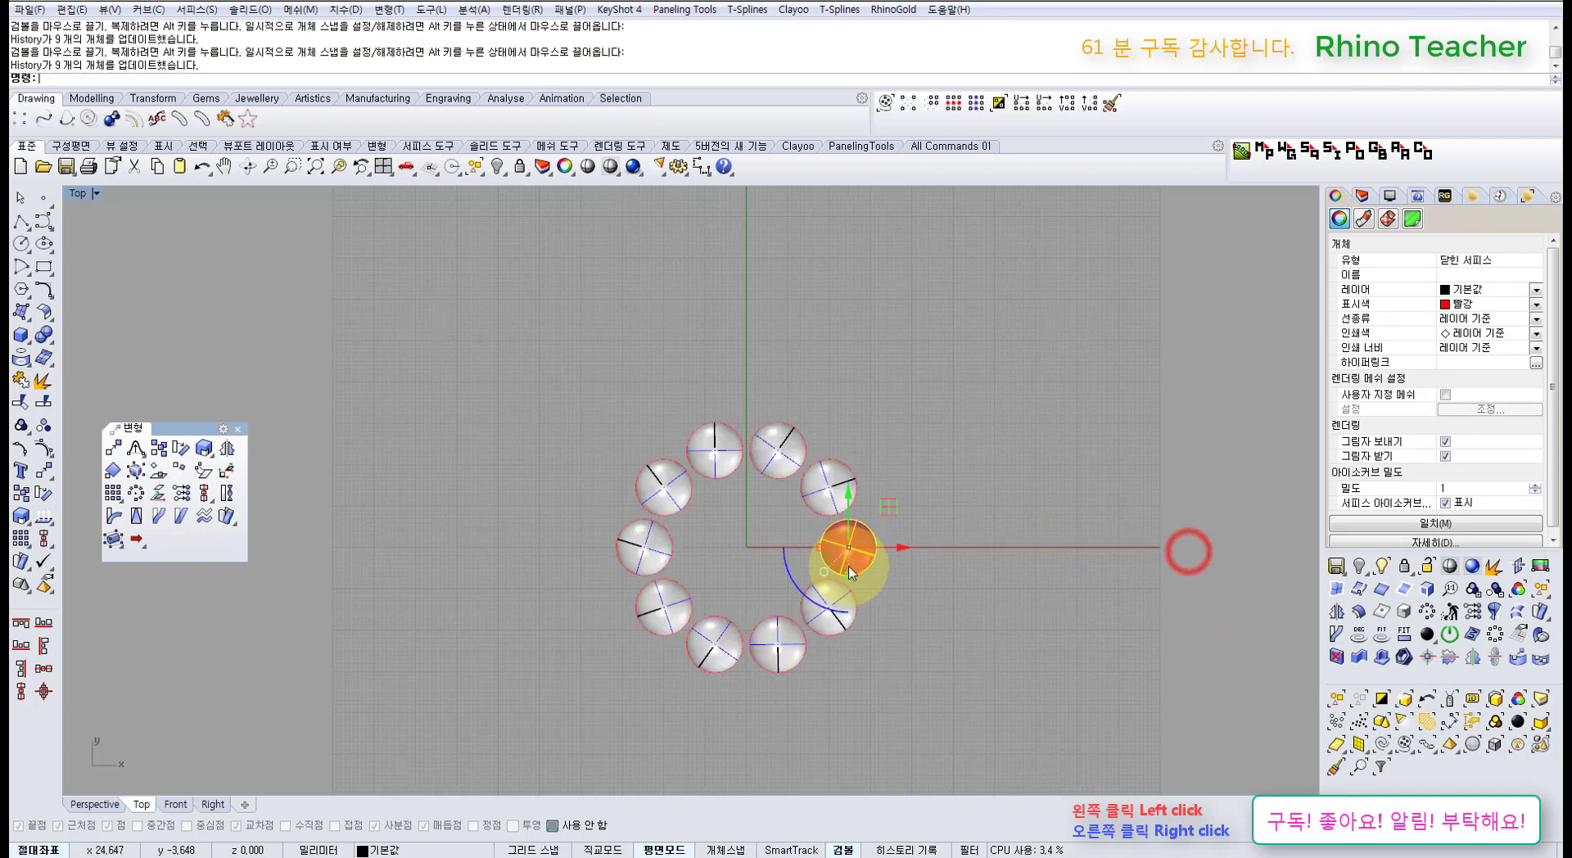
- Turn off child object updating (자식 개체 업데이트) and move the red original sphere outward along the X axis
right_click(914, 851)
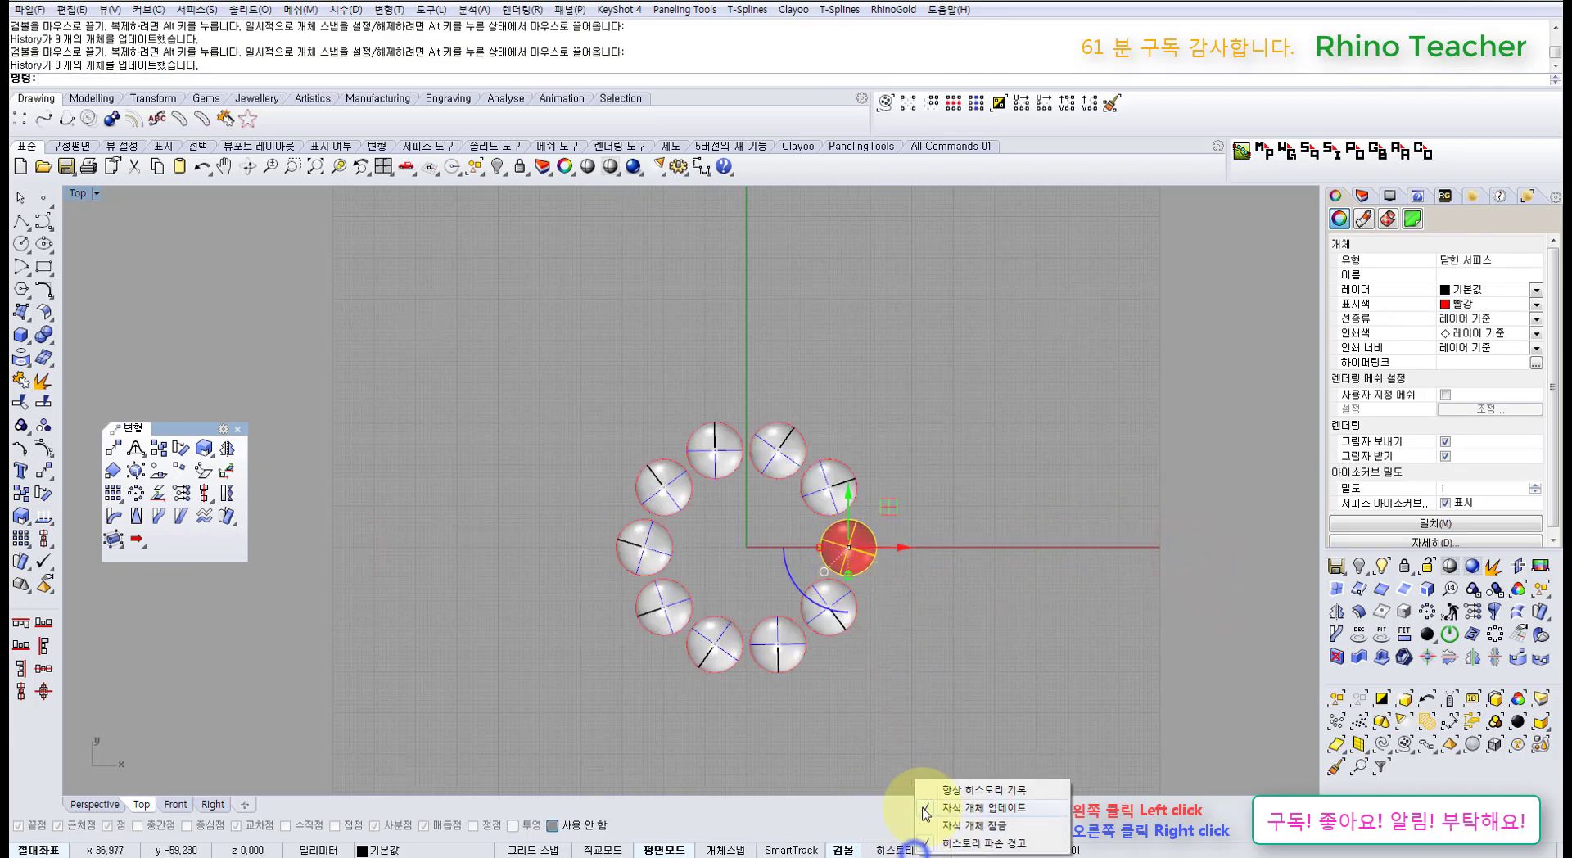
click(944, 809)
drag(897, 547, 1115, 547)
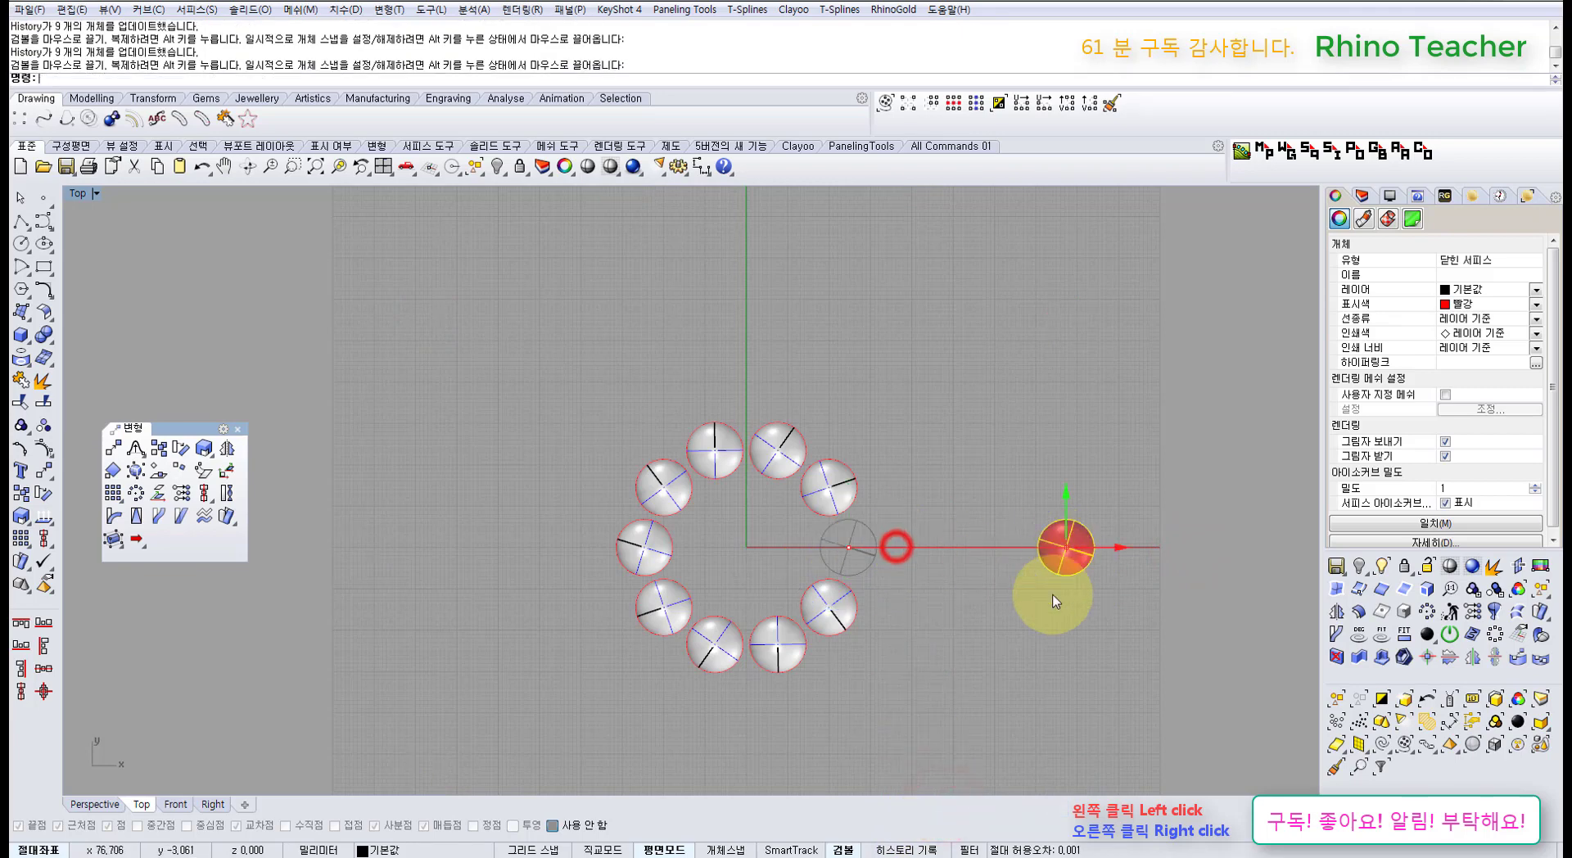
click(1041, 671)
- Turn child object updating (자식 개체 업데이트) on again and move the red original sphere slightly inward along the X axis
right_click(943, 850)
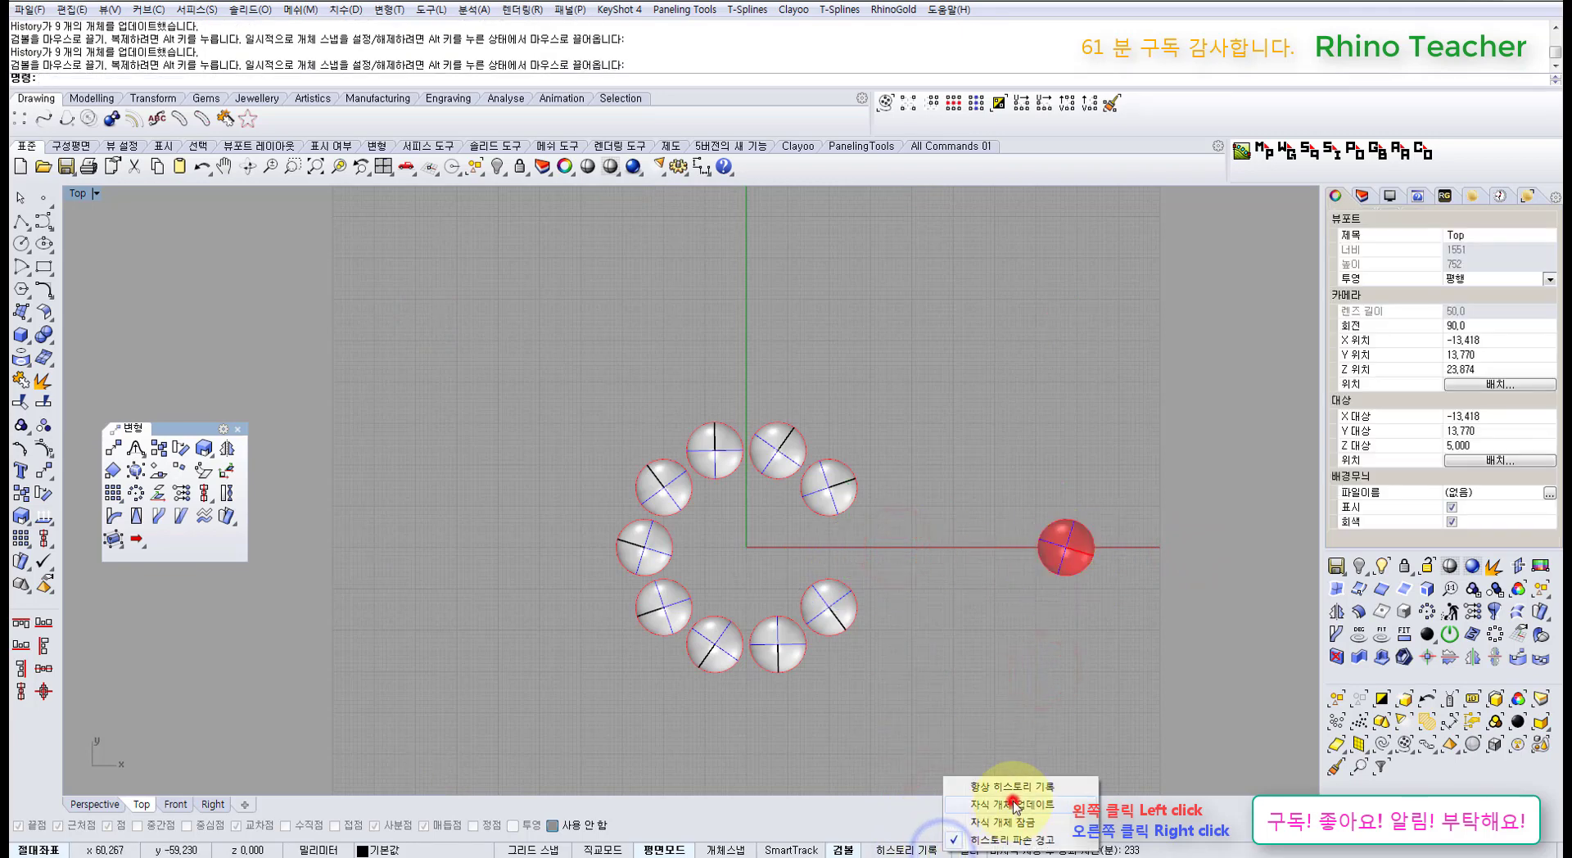
click(1015, 805)
click(1044, 532)
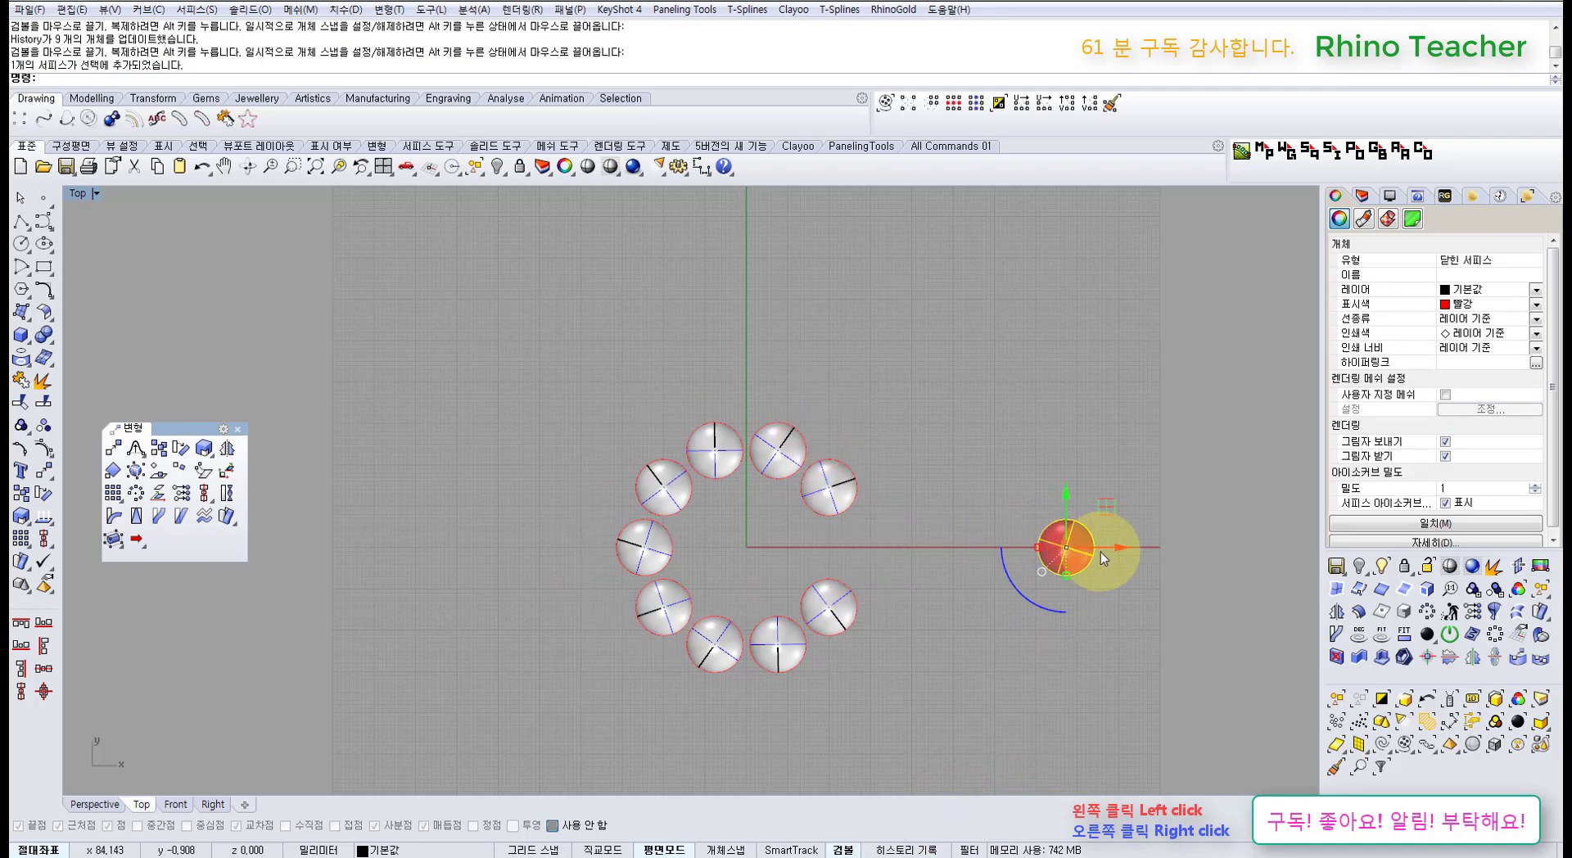
drag(1120, 555, 1004, 550)
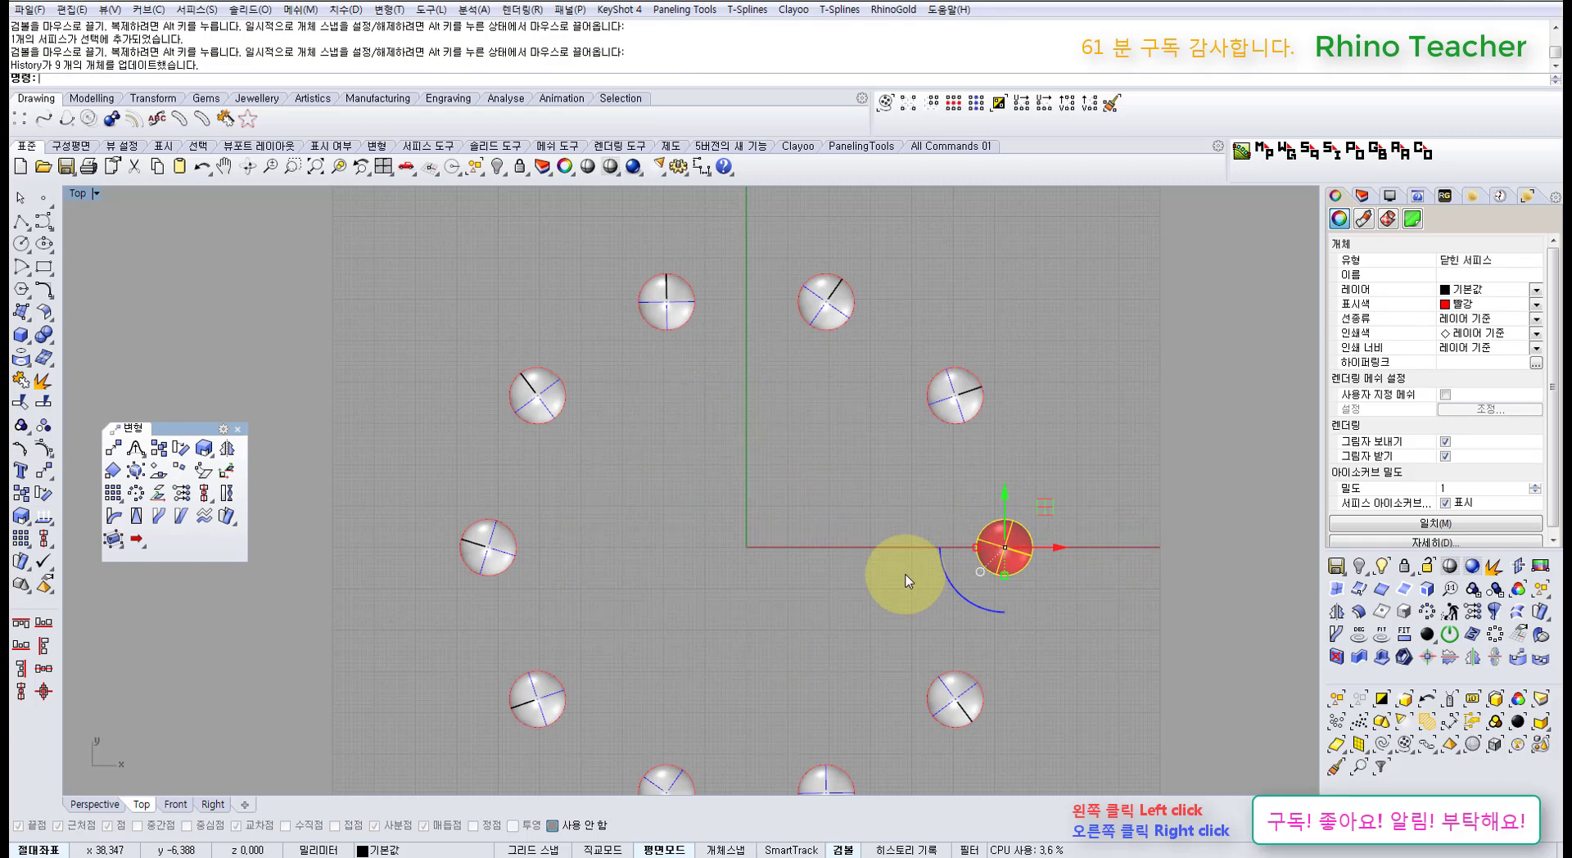
- Move the red original sphere a little closer to the origin, and delete all ten spheres of the polar array
right_click(948, 852)
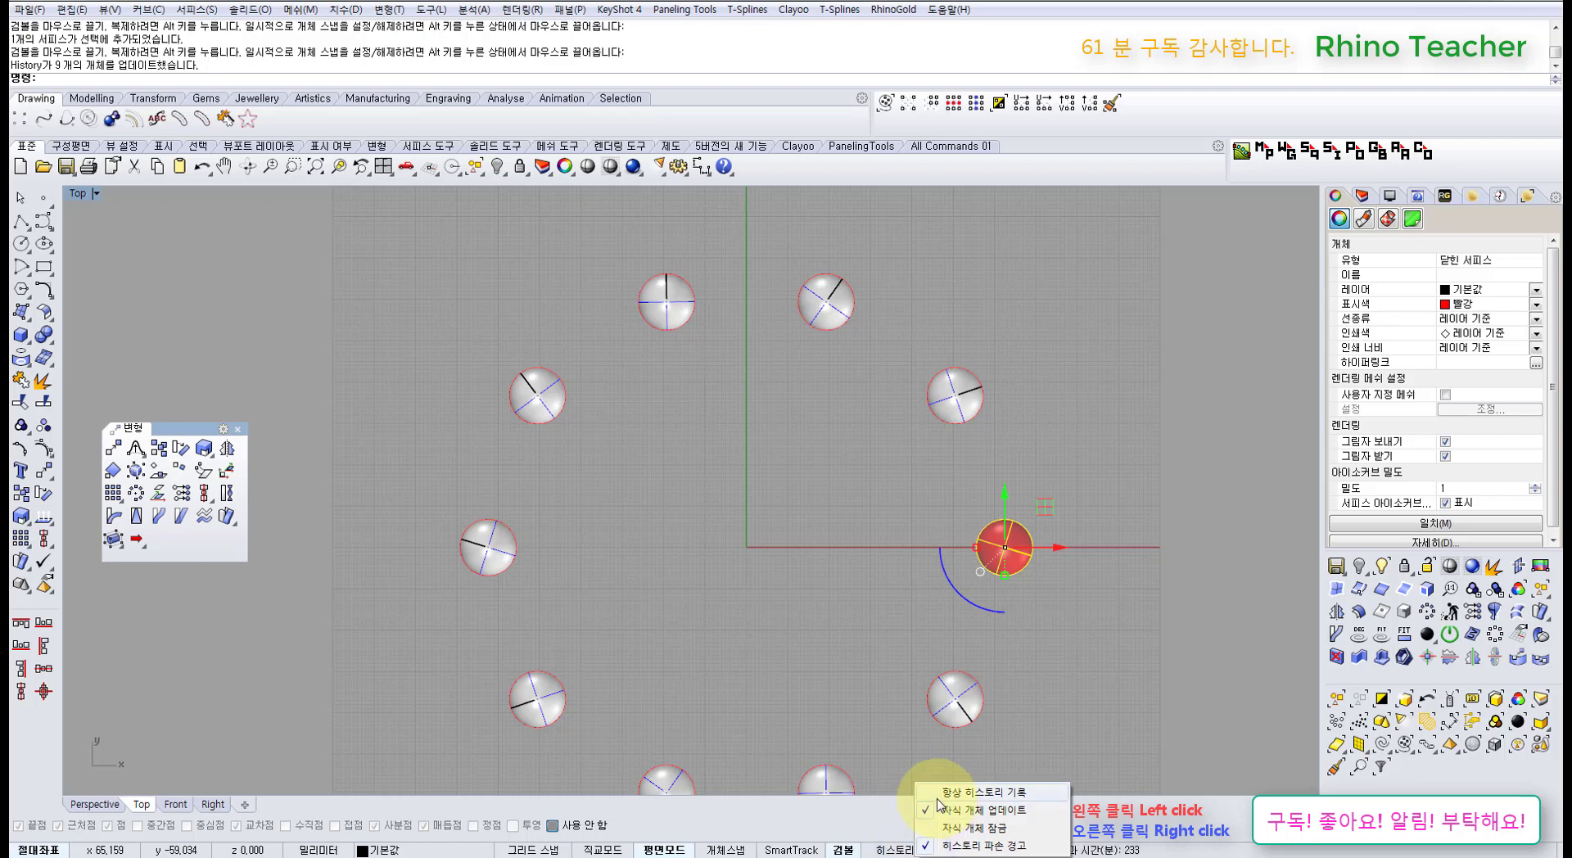
scroll(817, 637, down, 5)
click(817, 637)
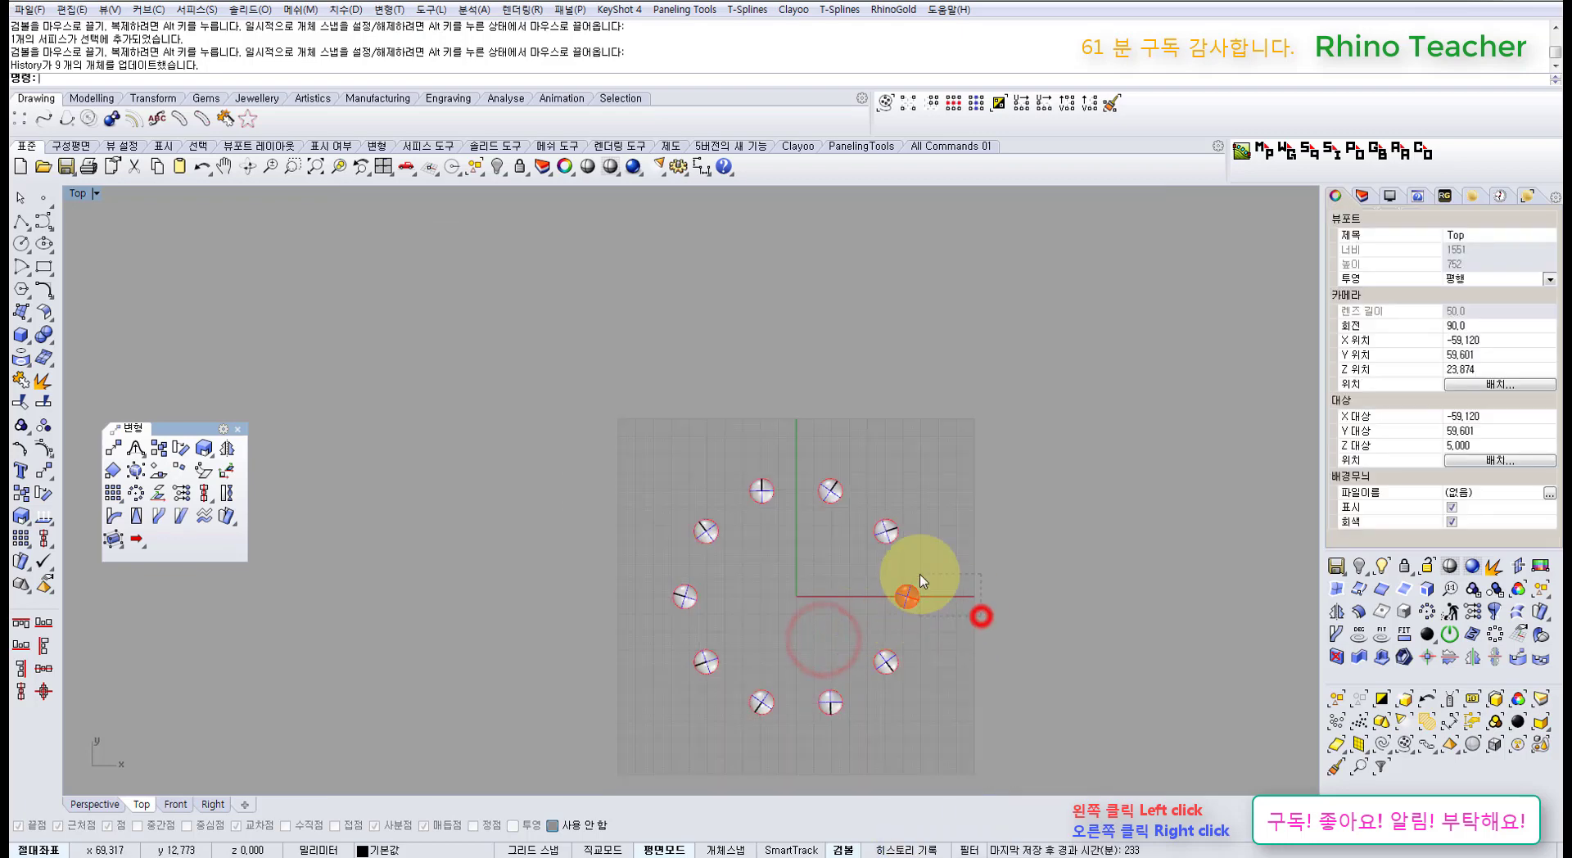
click(981, 616)
drag(1013, 649, 887, 596)
click(954, 673)
drag(949, 742, 637, 492)
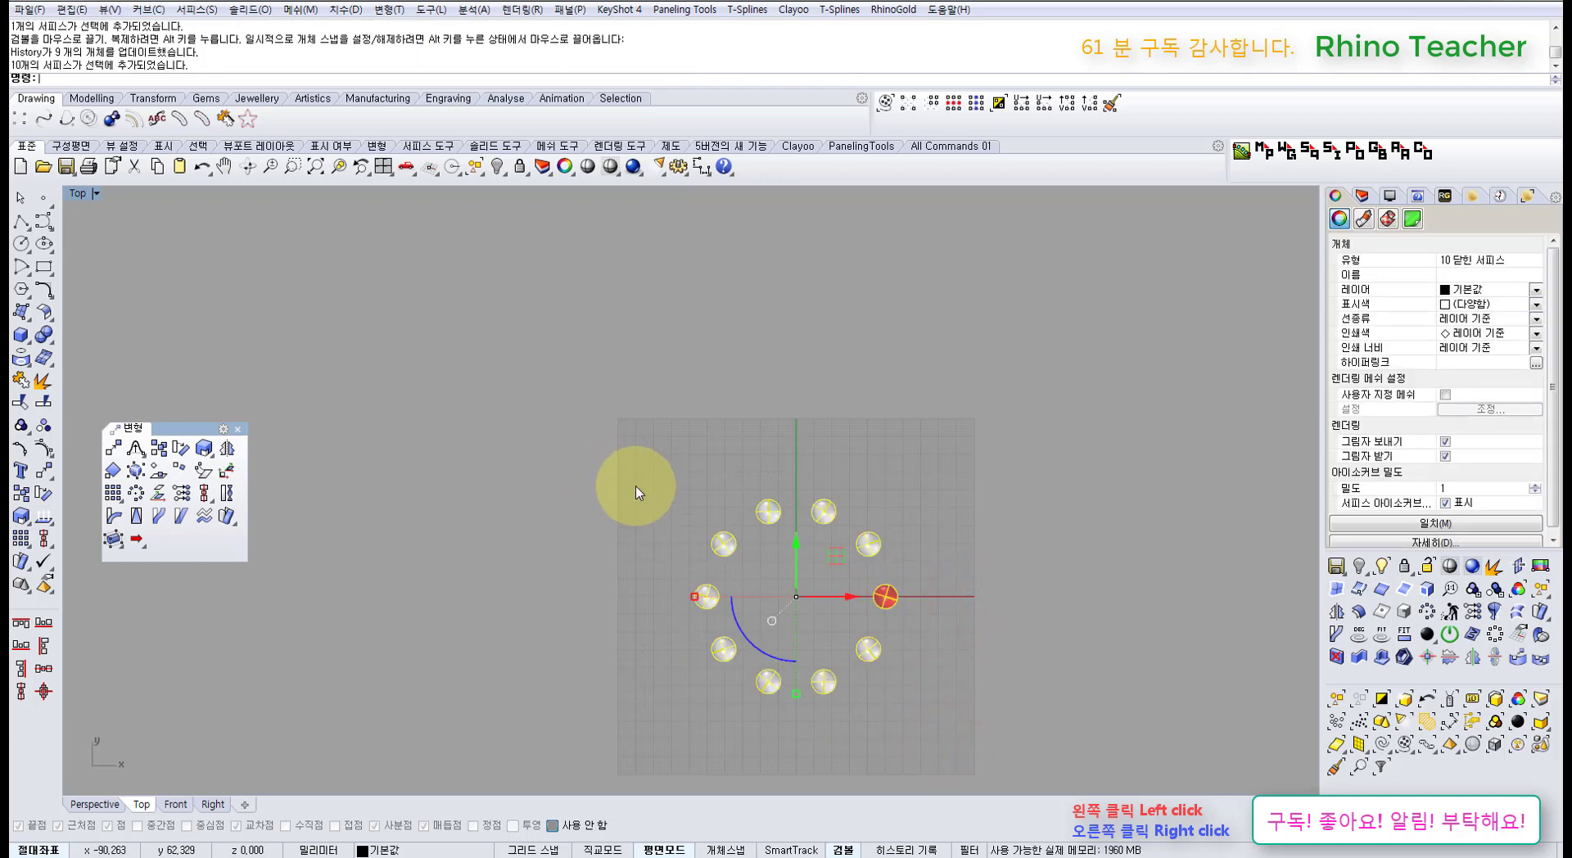
key(Delete)
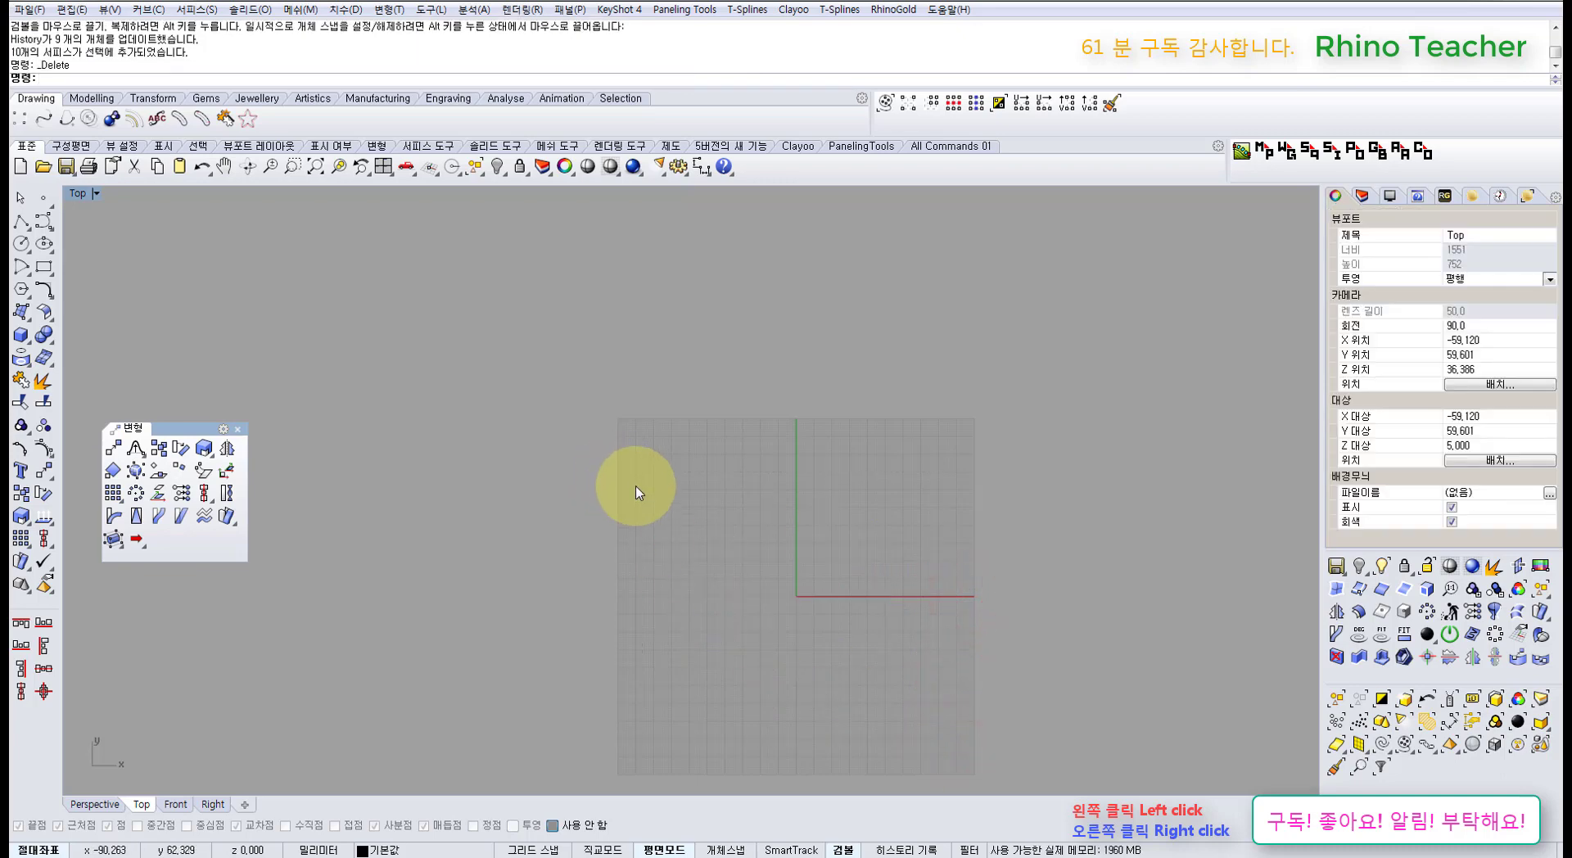
- Turn on the option to always record history (항상 히스토리 기록)
right_click(902, 849)
click(939, 791)
click(703, 604)
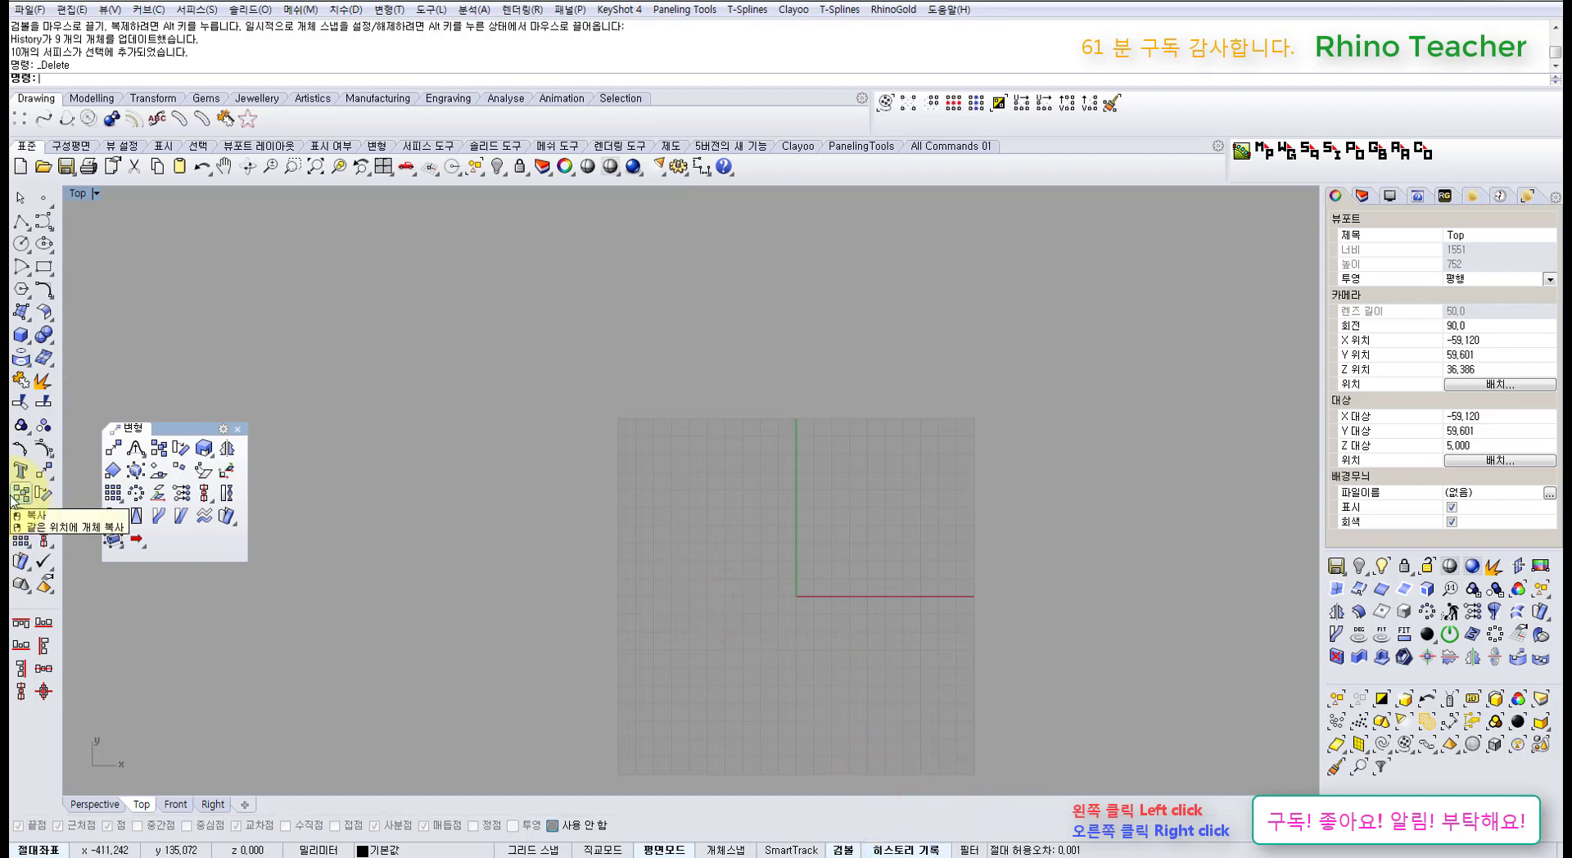
- Create a sphere centred at the origin (0) and move it along the X axis in the negative direction
click(16, 340)
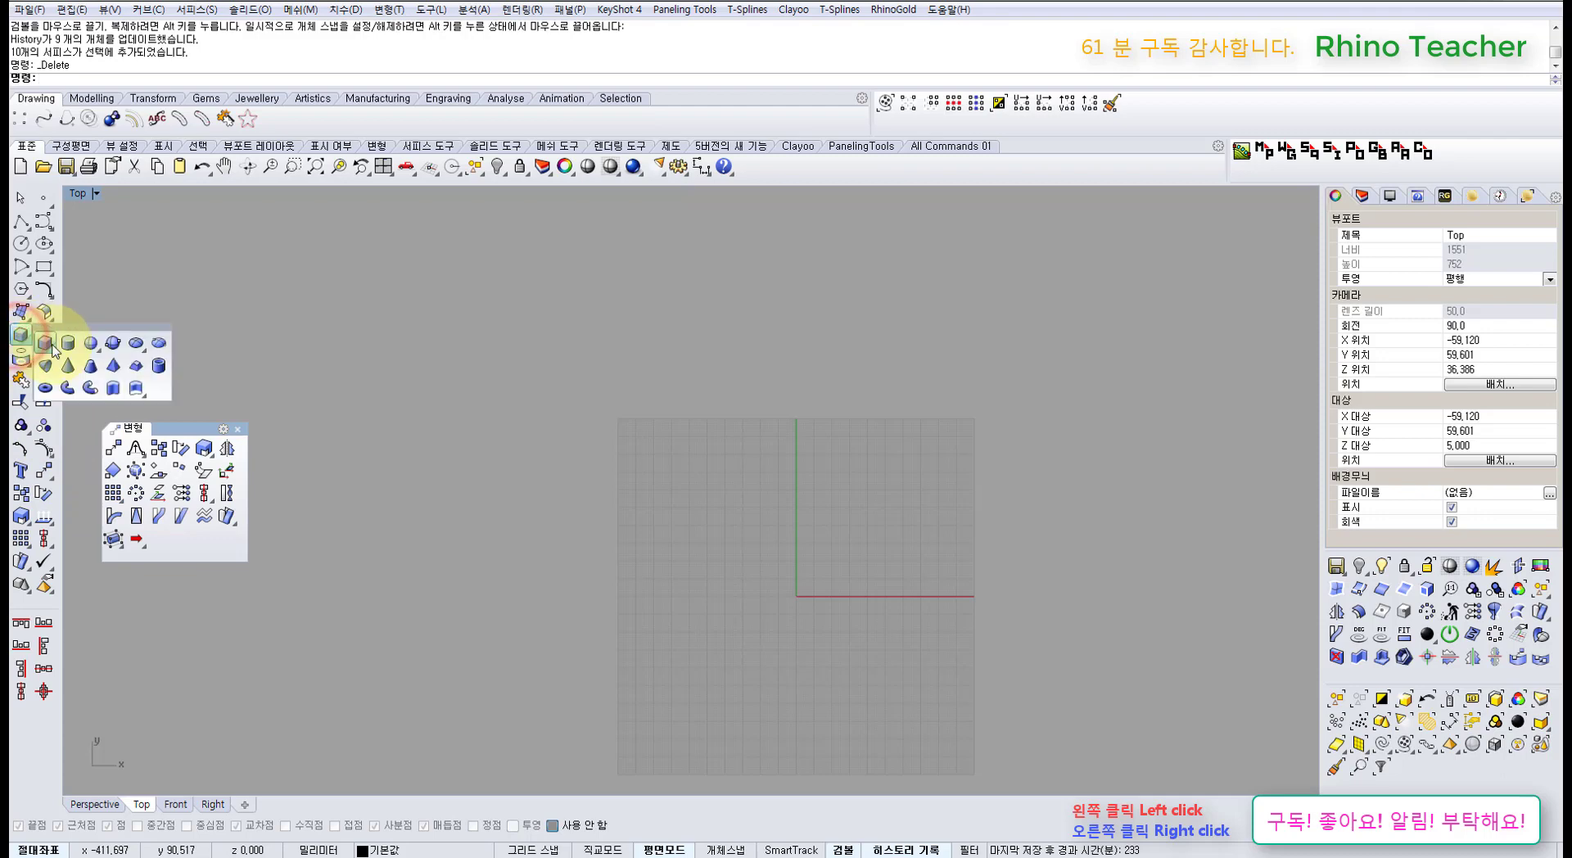
click(85, 343)
scroll(772, 607, up, 3)
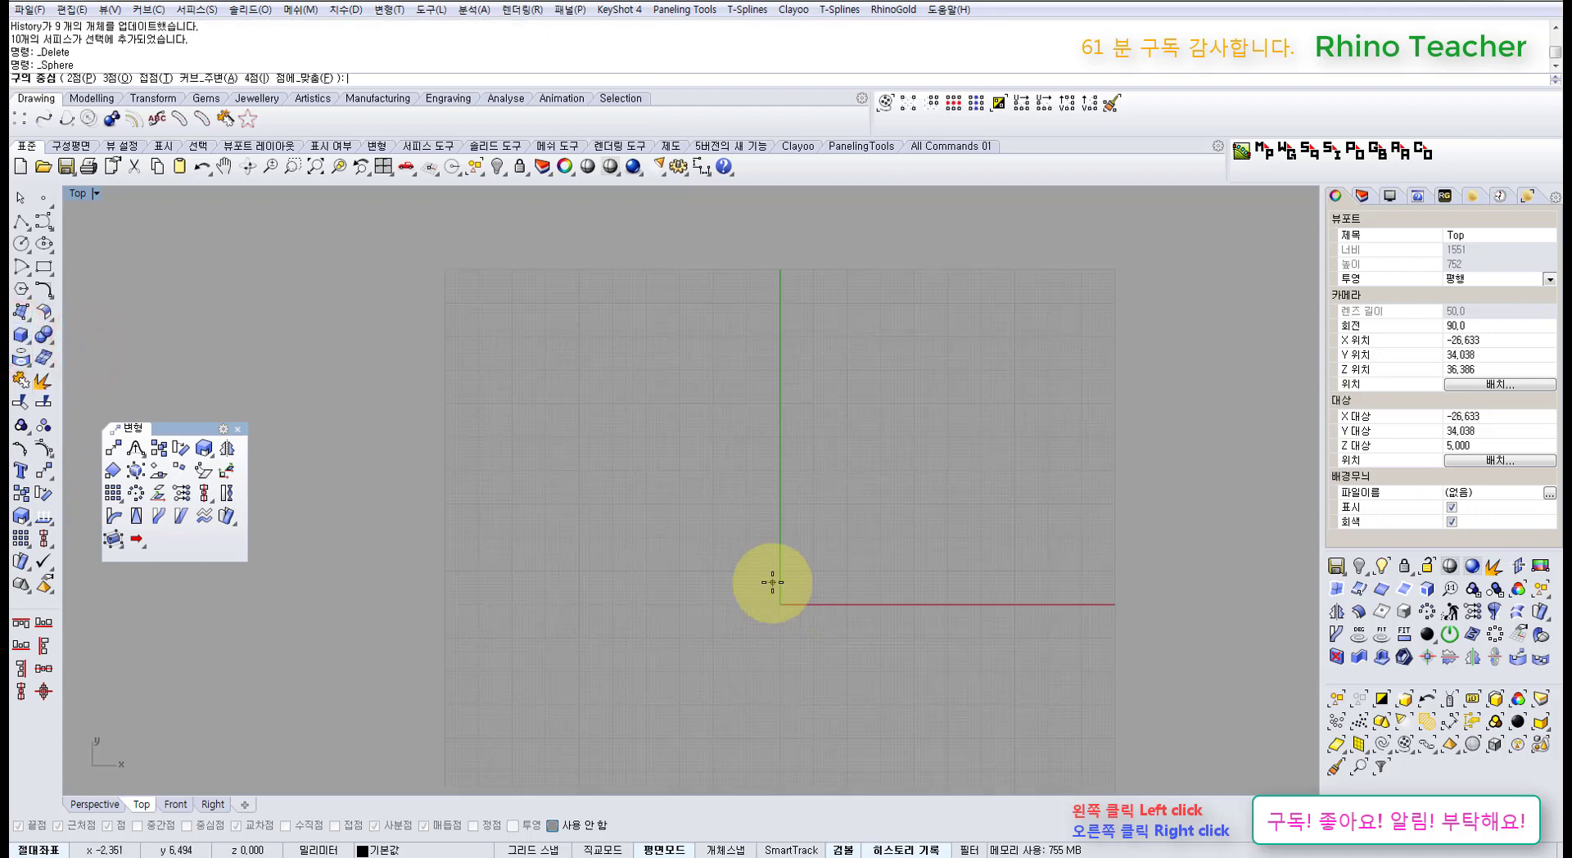
text(0)
key(Return)
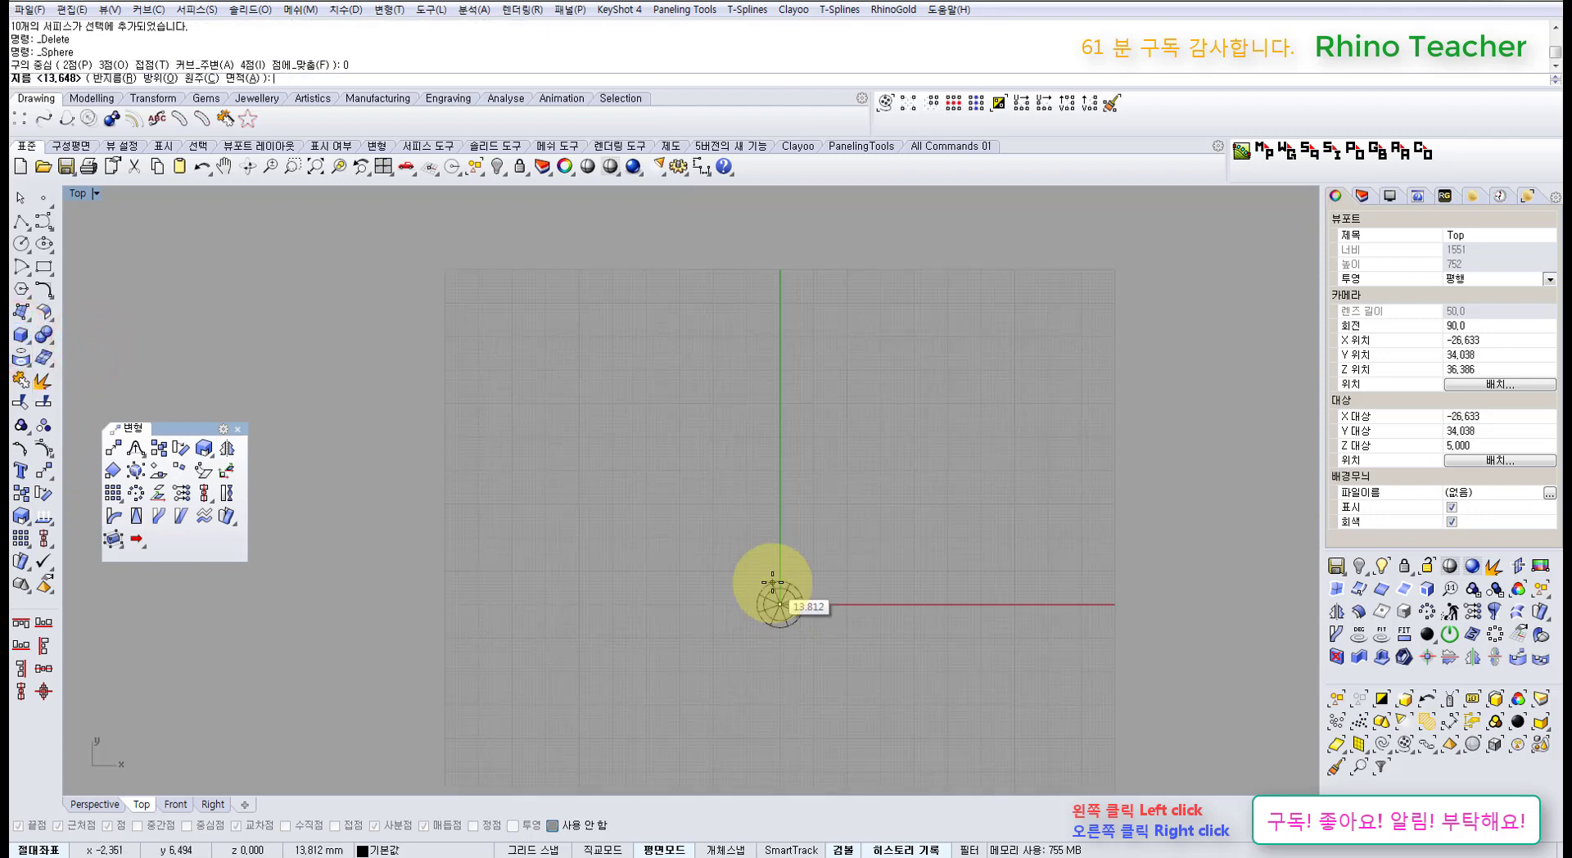
click(832, 600)
right_drag(867, 590, 729, 555)
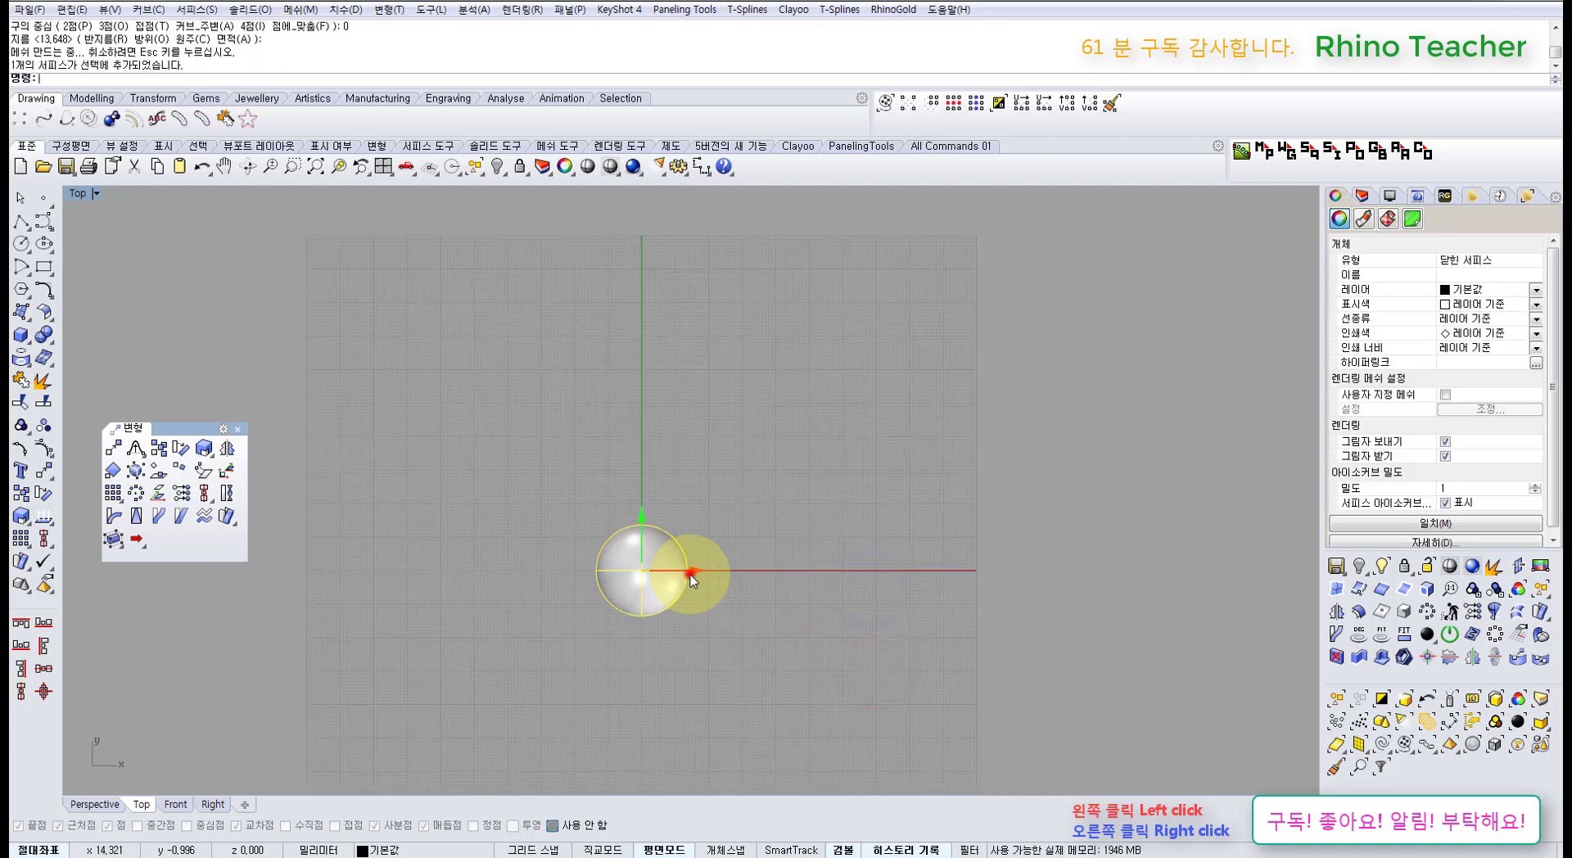
drag(692, 580, 554, 573)
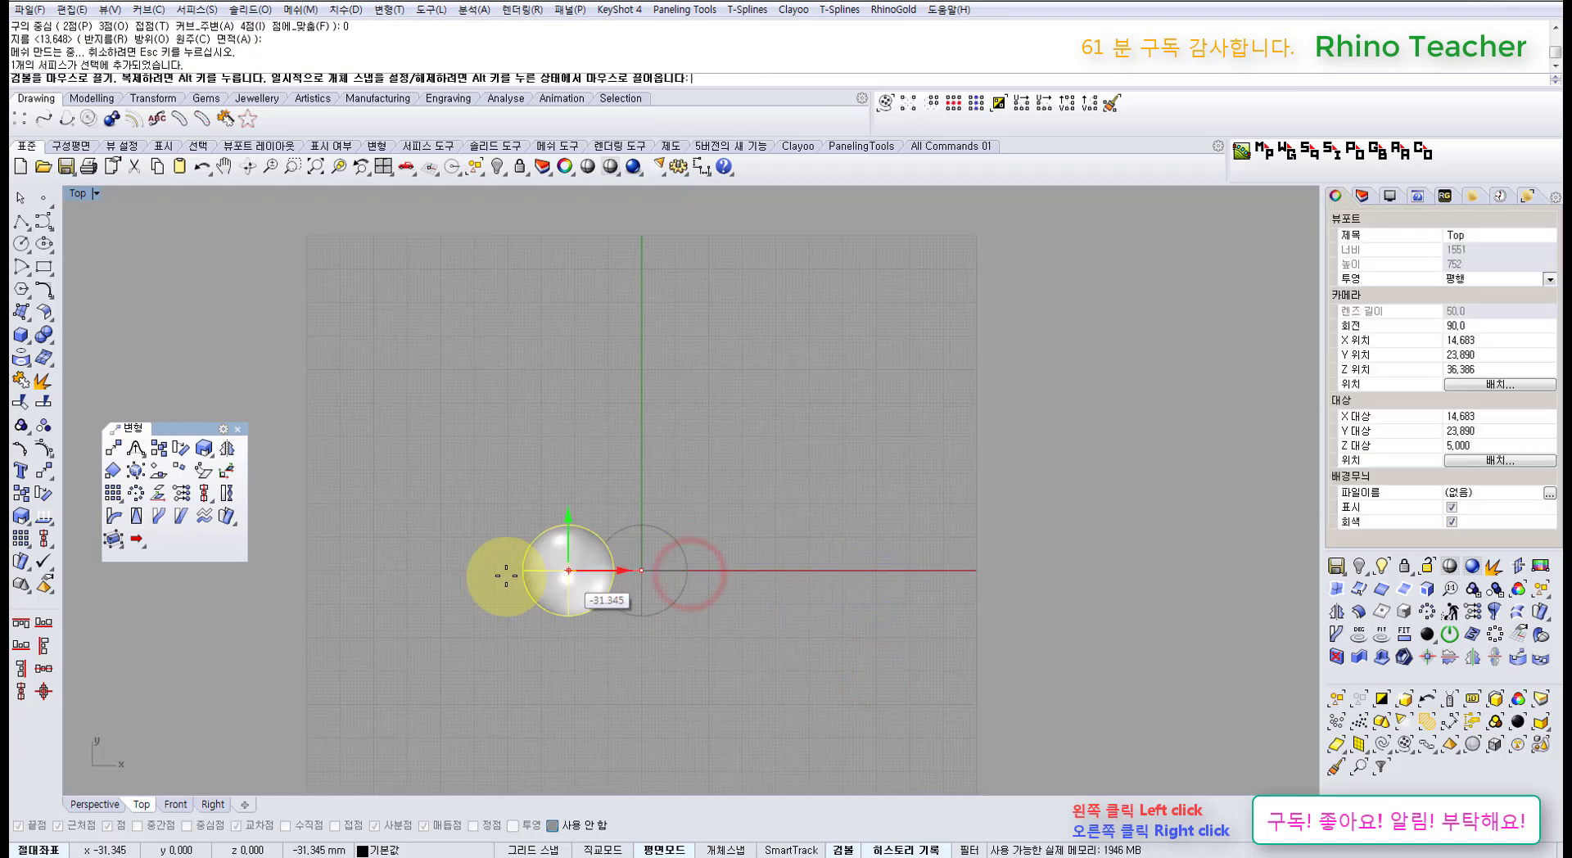
- Mirror the sphere across the Y axis, starting the mirror plane at 0 and keeping the original
click(226, 451)
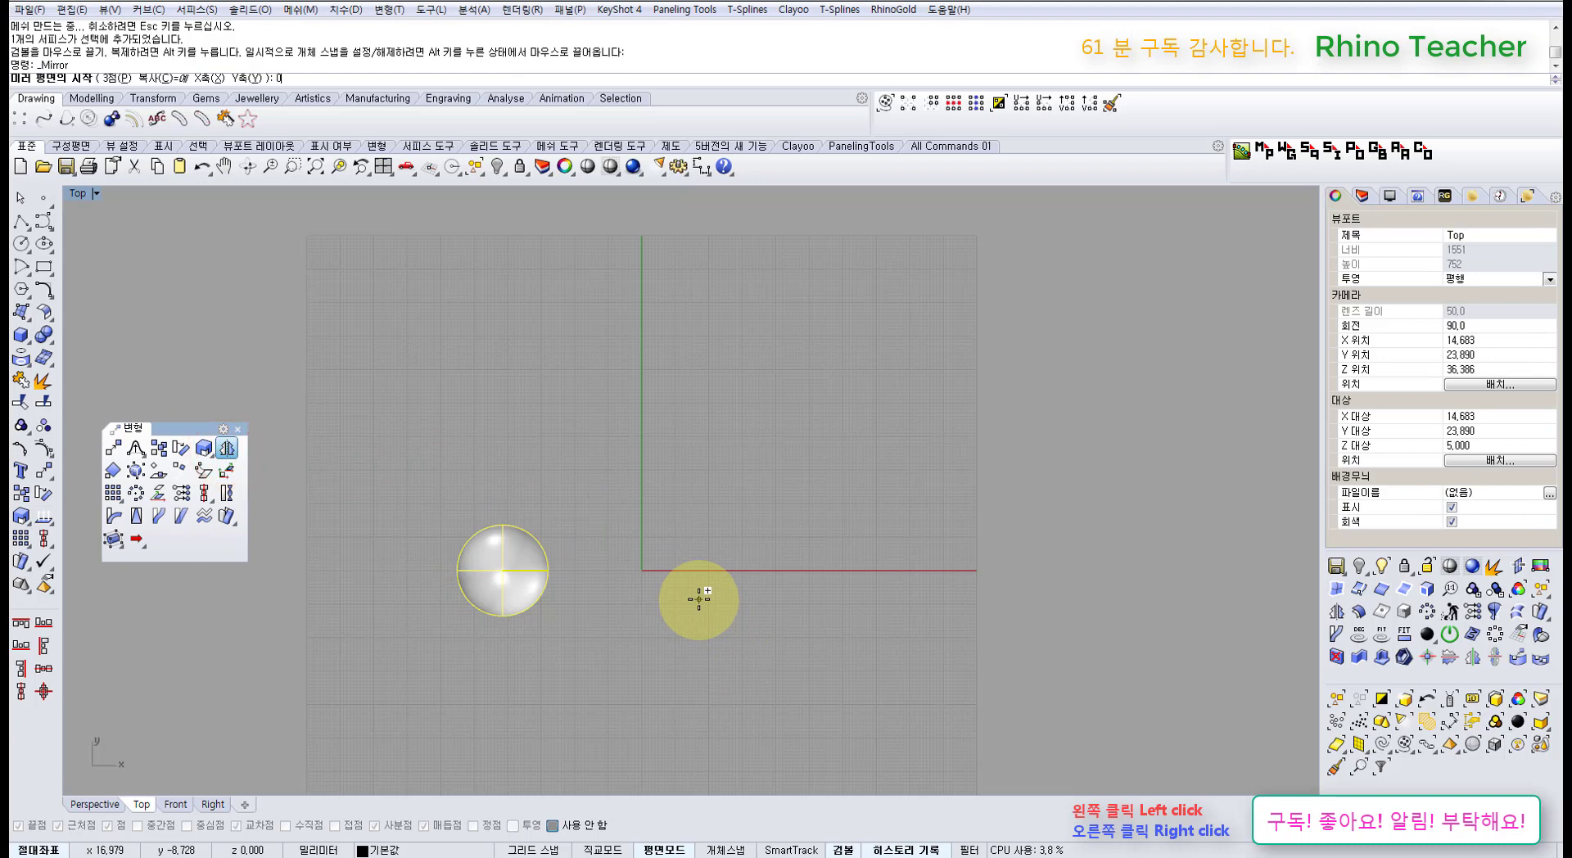
key(Return)
click(667, 660)
right_drag(581, 654, 716, 643)
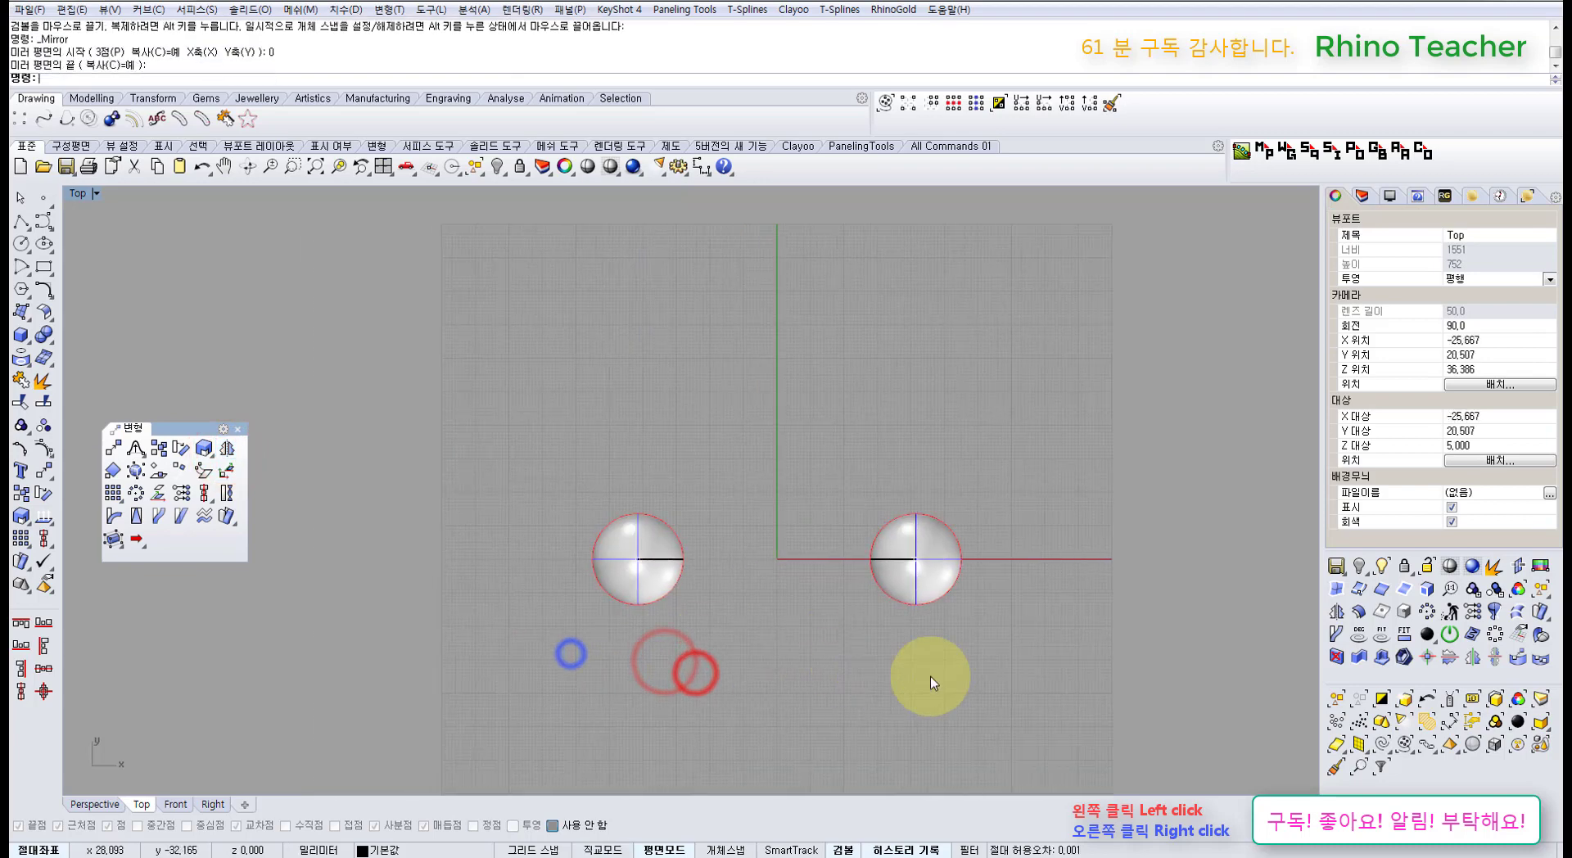
- Move the original sphere on the negative X side along the Y axis in the positive direction
drag(940, 643, 899, 535)
click(795, 596)
drag(786, 593, 560, 478)
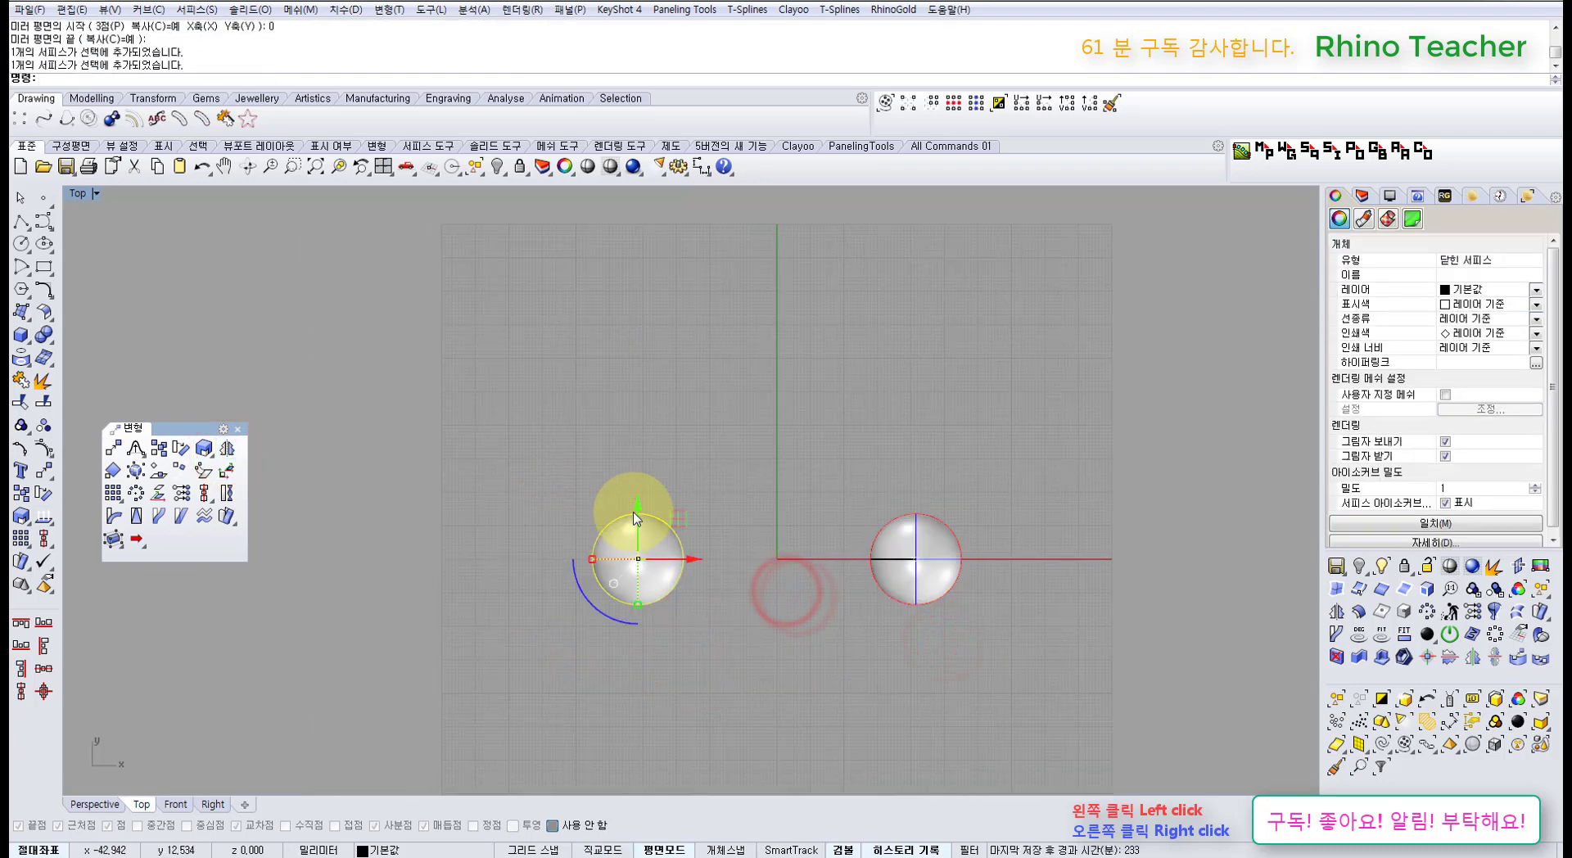
mouse_move(636, 518)
mouse_down()
mouse_move(638, 358)
mouse_move(633, 493)
mouse_up()
click(782, 629)
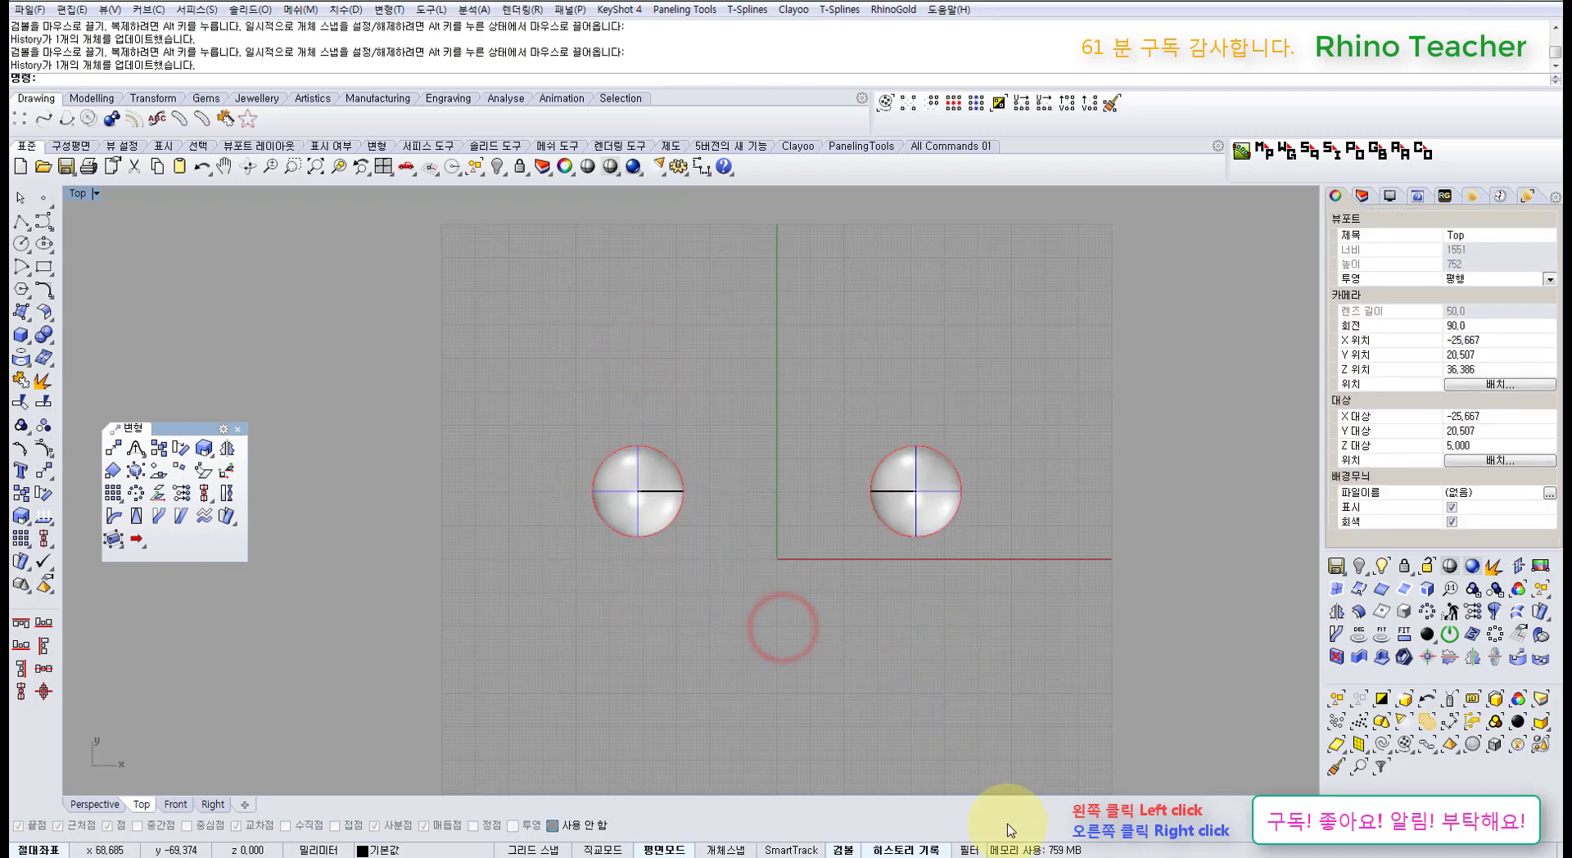
- Turn off the option to always record history (항상 히스토리 기록) and check the history option list again
right_click(908, 853)
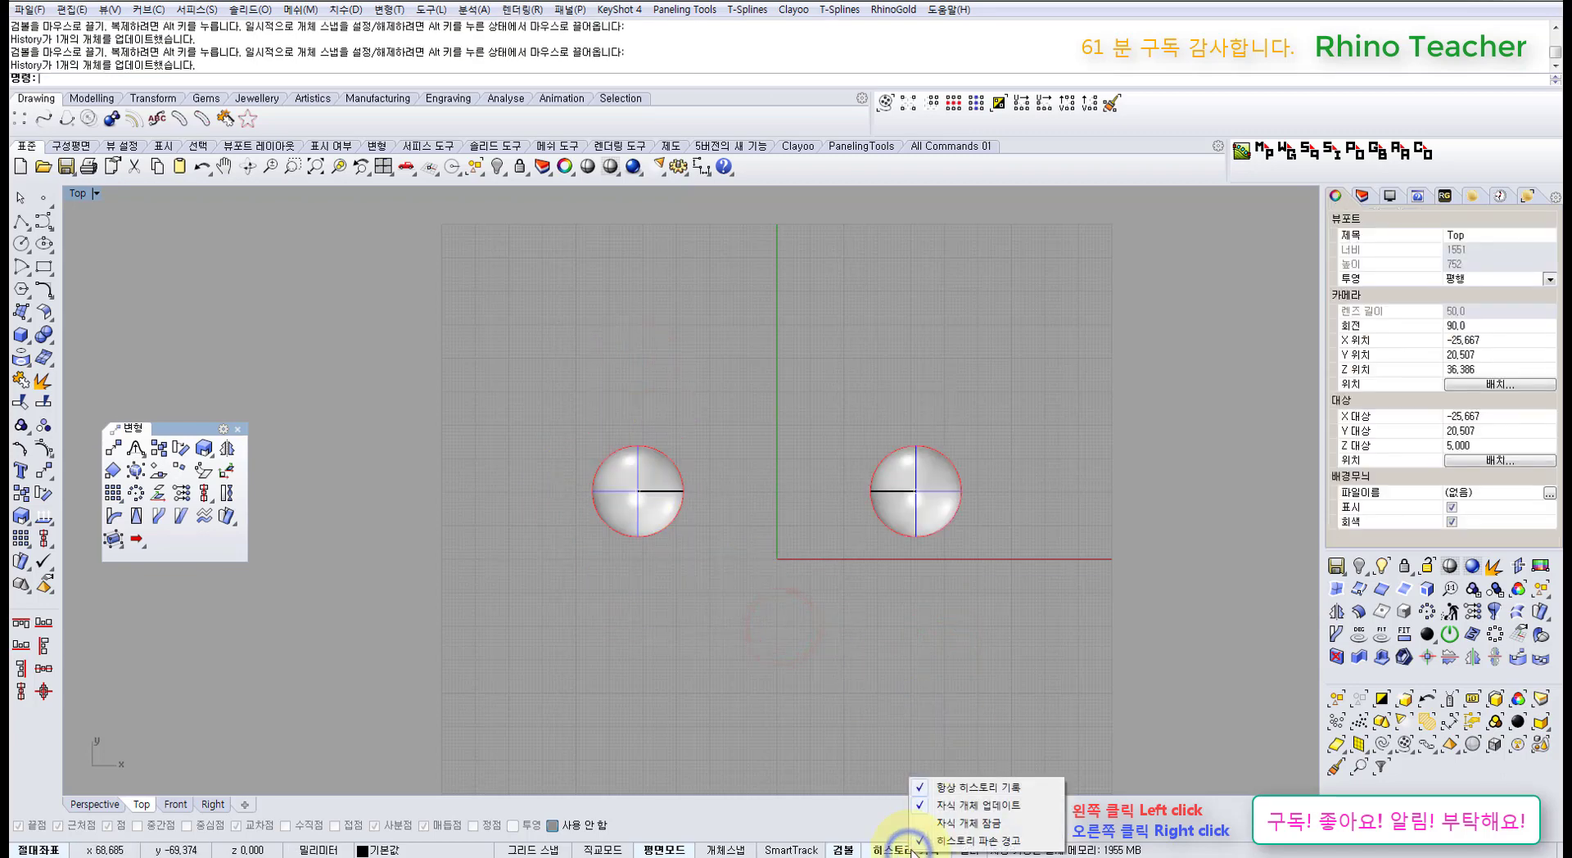
click(921, 786)
right_click(909, 846)
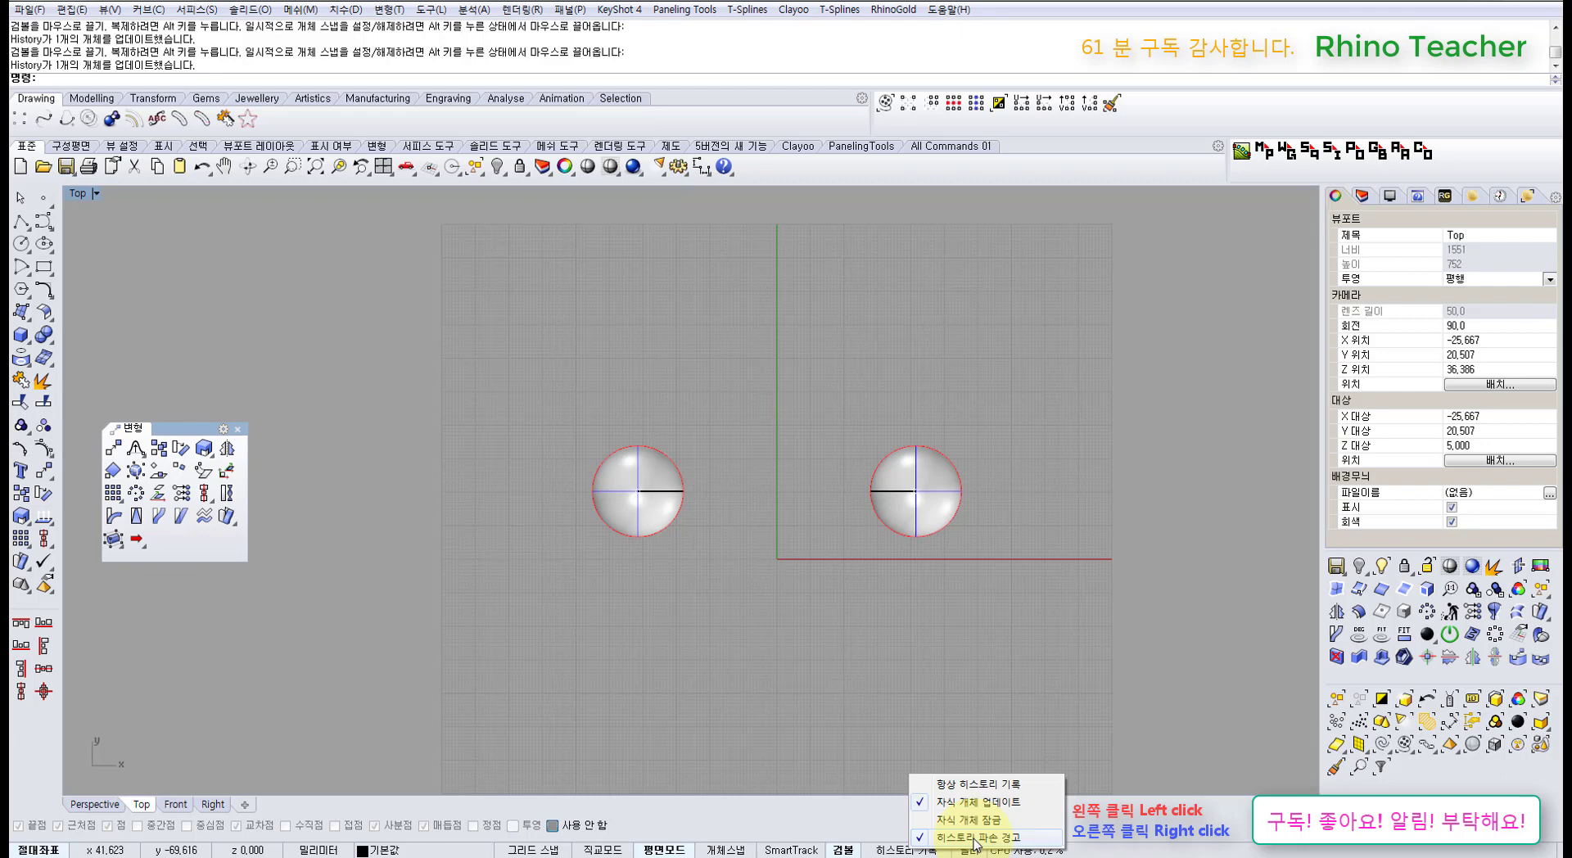
click(889, 659)
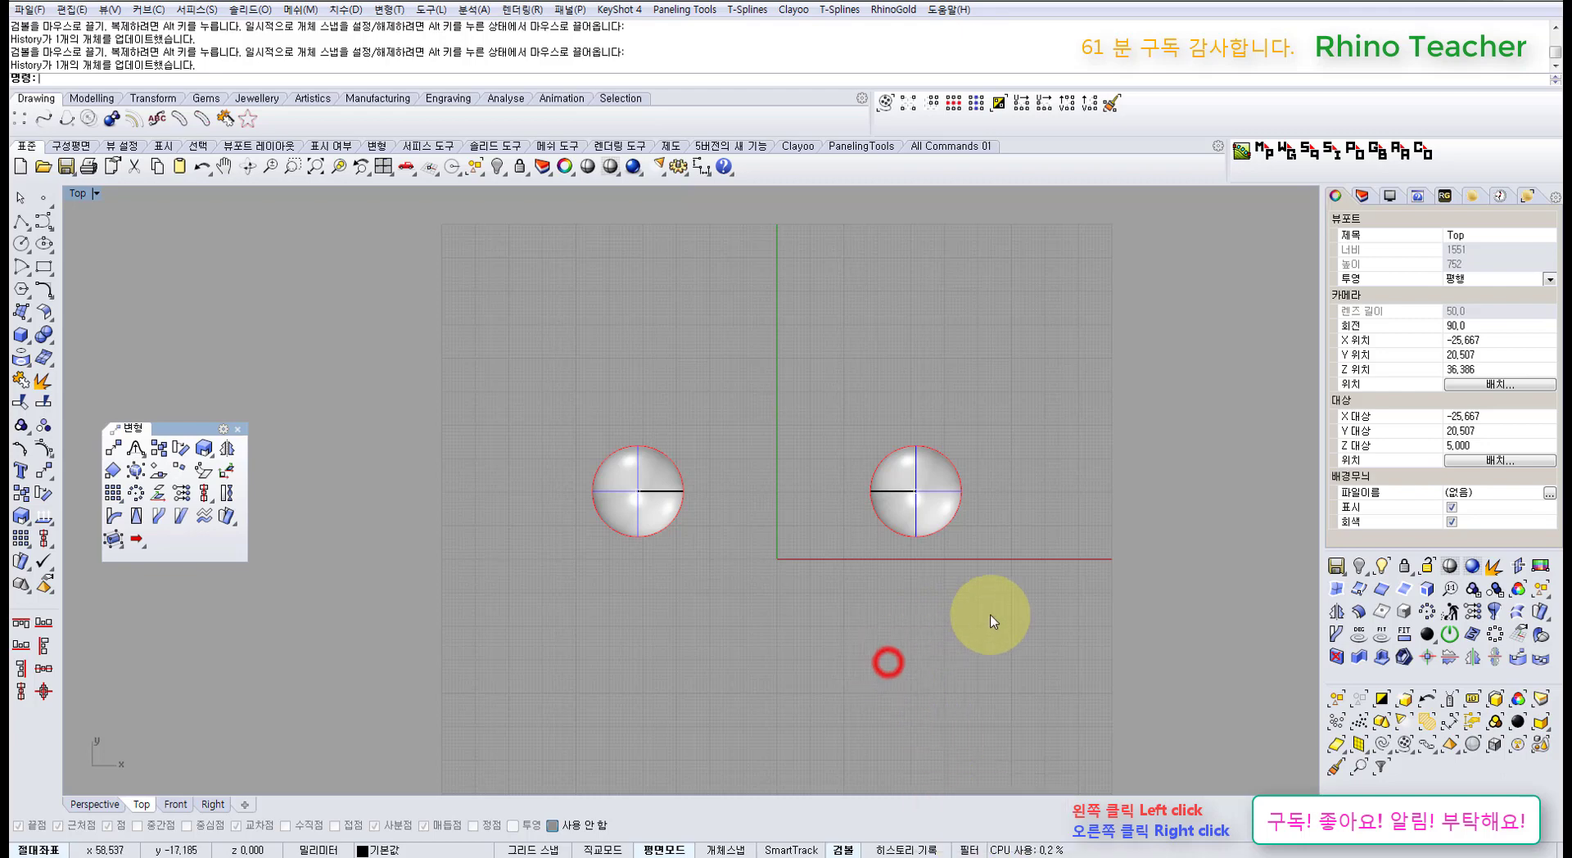
- Delete the mirrored sphere and the original sphere, and switch to the four-viewport layout
drag(991, 610, 842, 491)
key(Delete)
drag(699, 530, 624, 484)
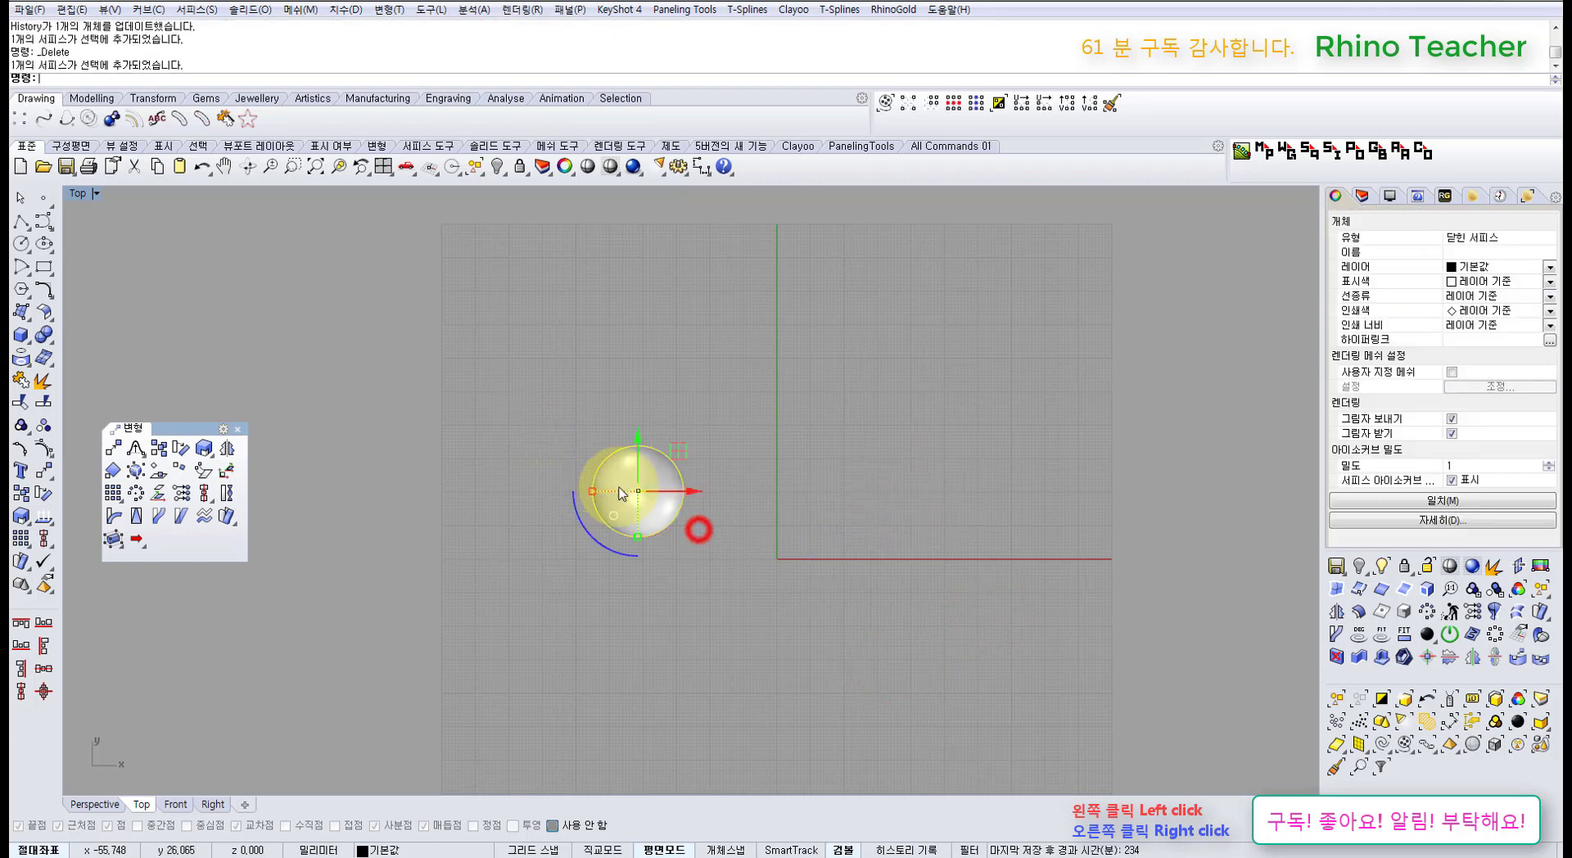
key(Delete)
click(385, 166)
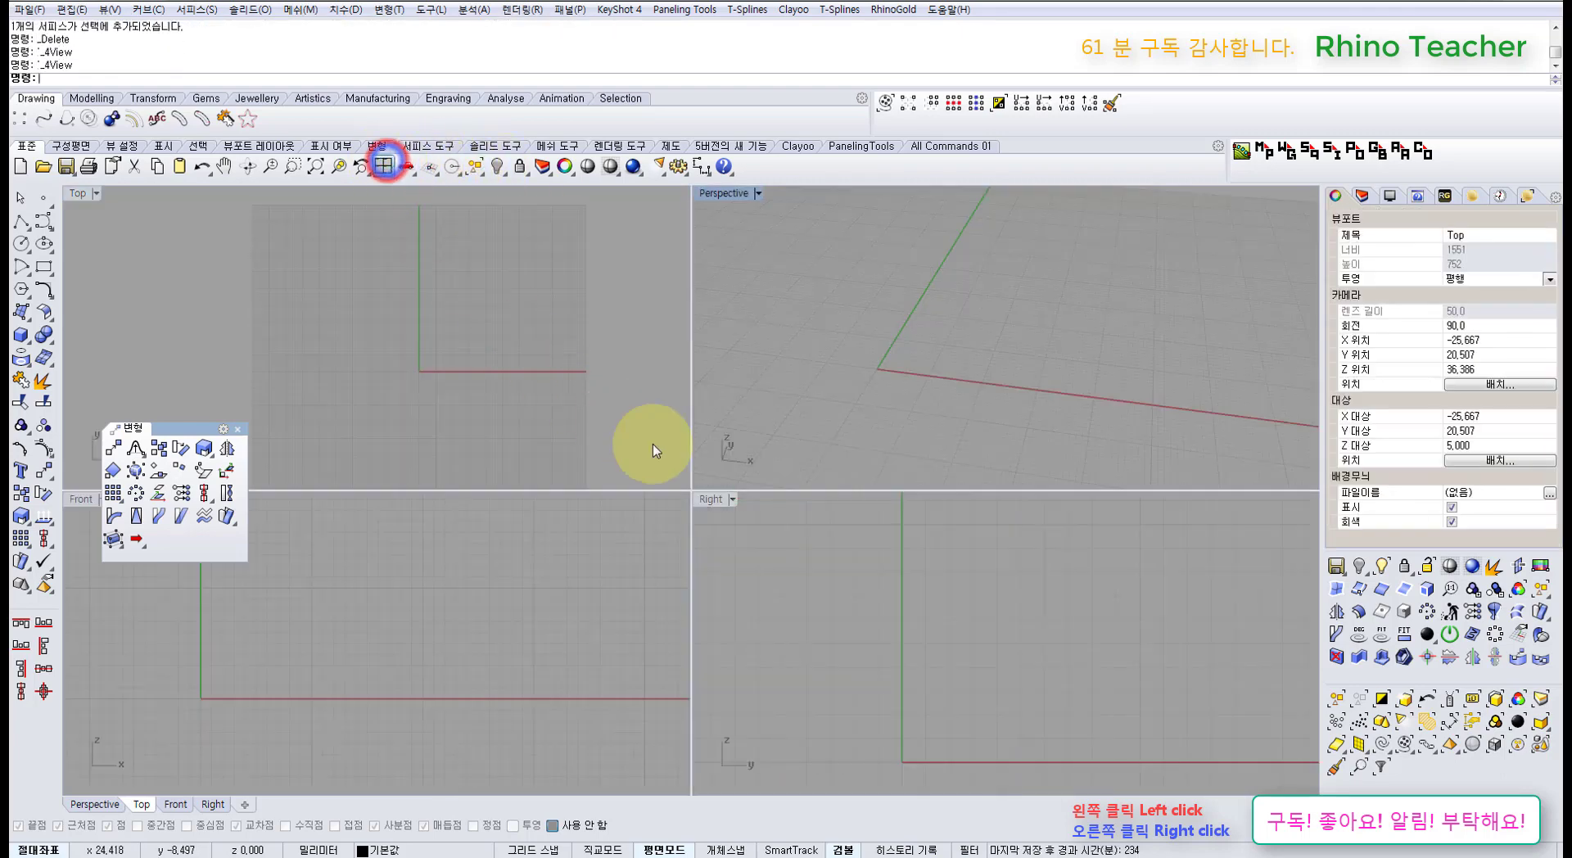
click(712, 499)
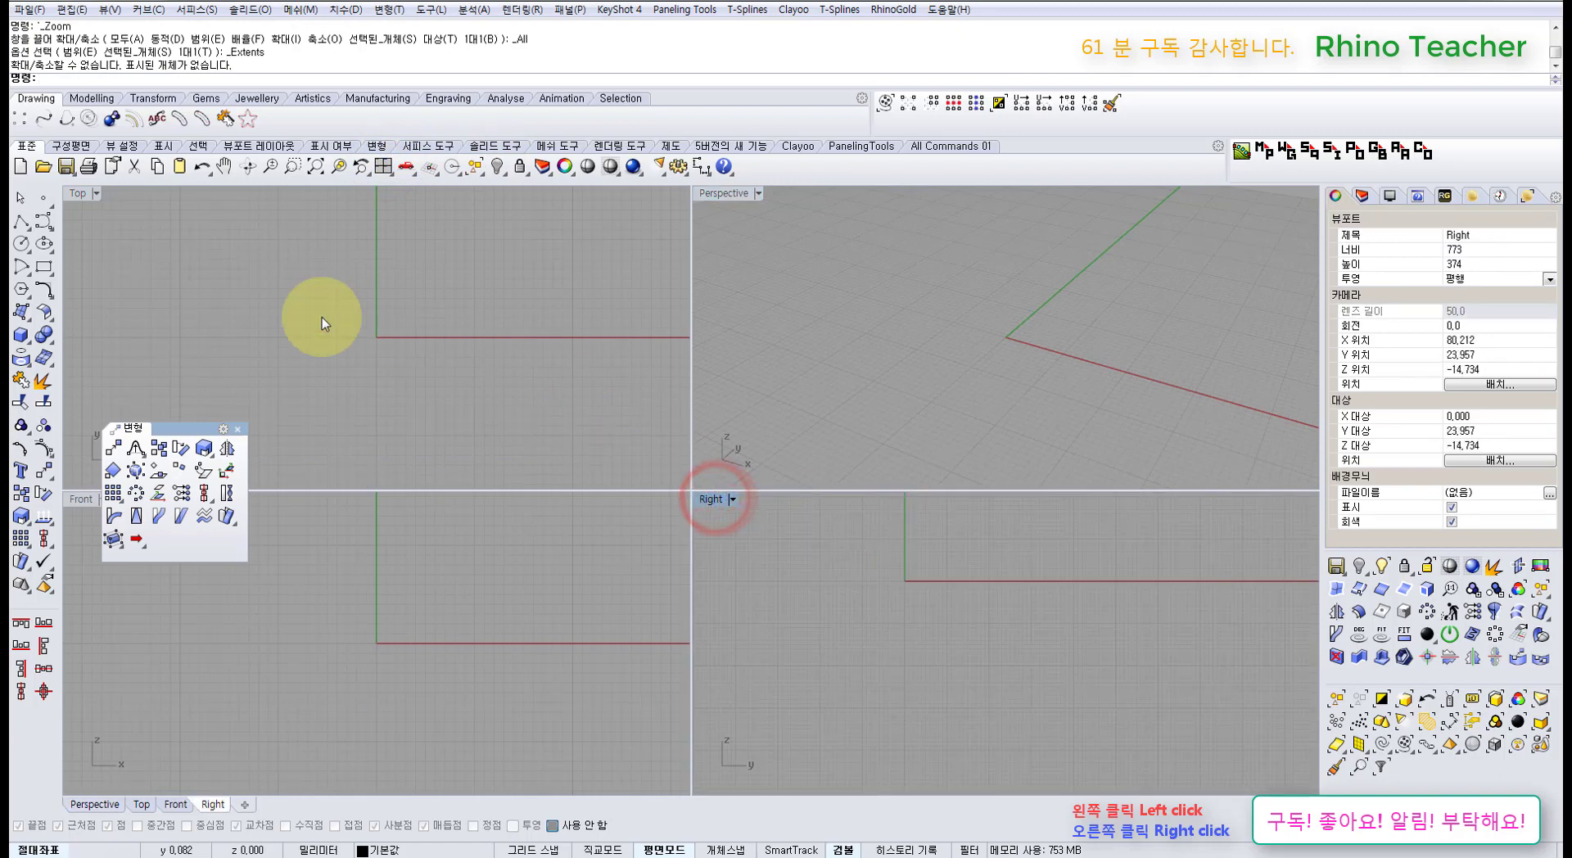
click(43, 221)
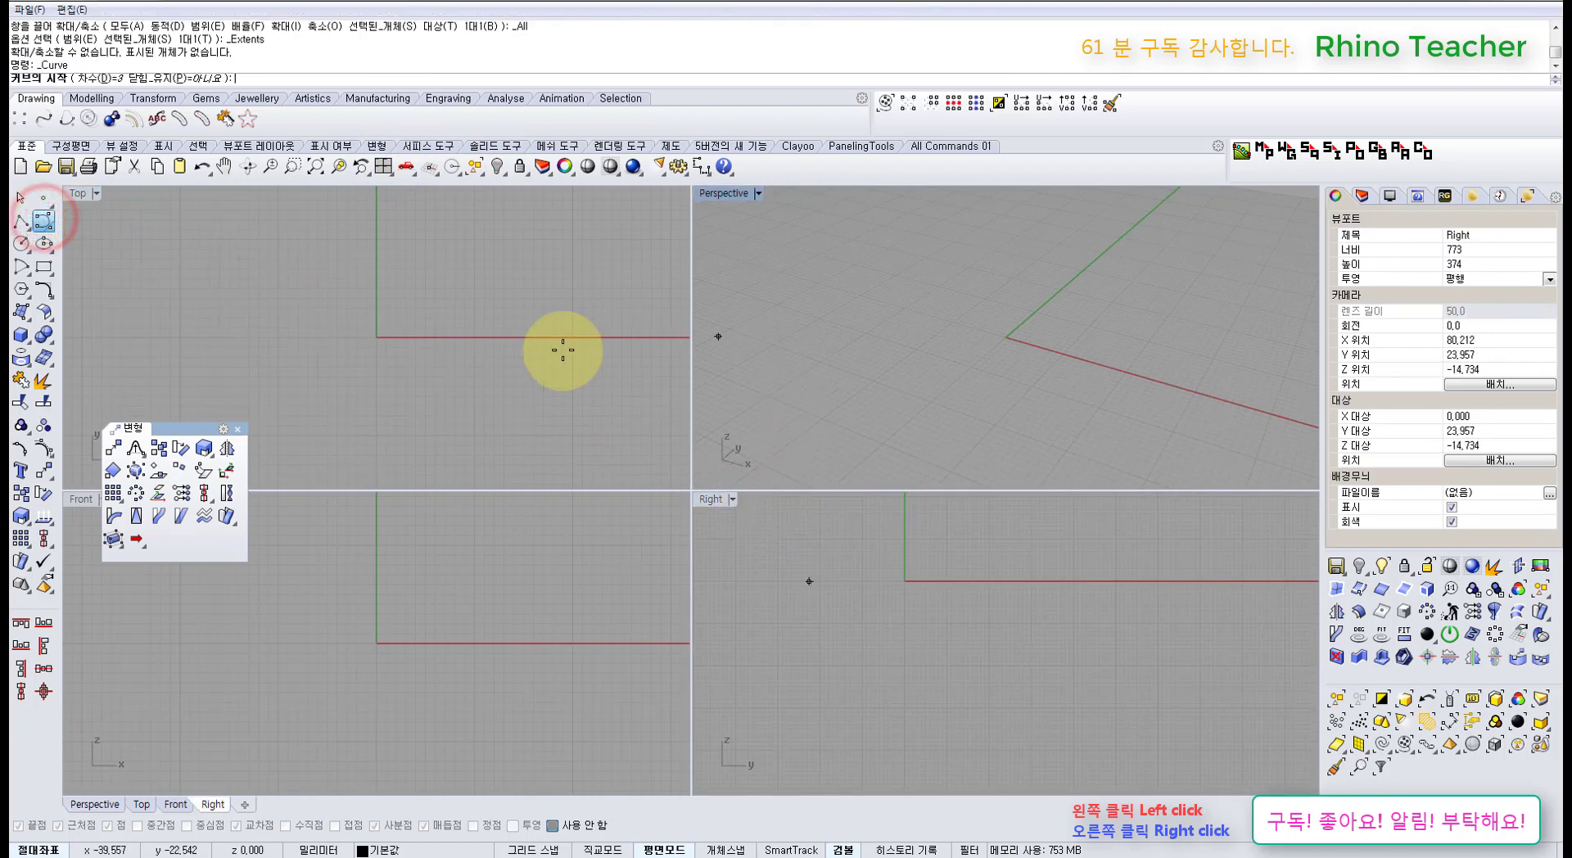
text(0)
key(Return)
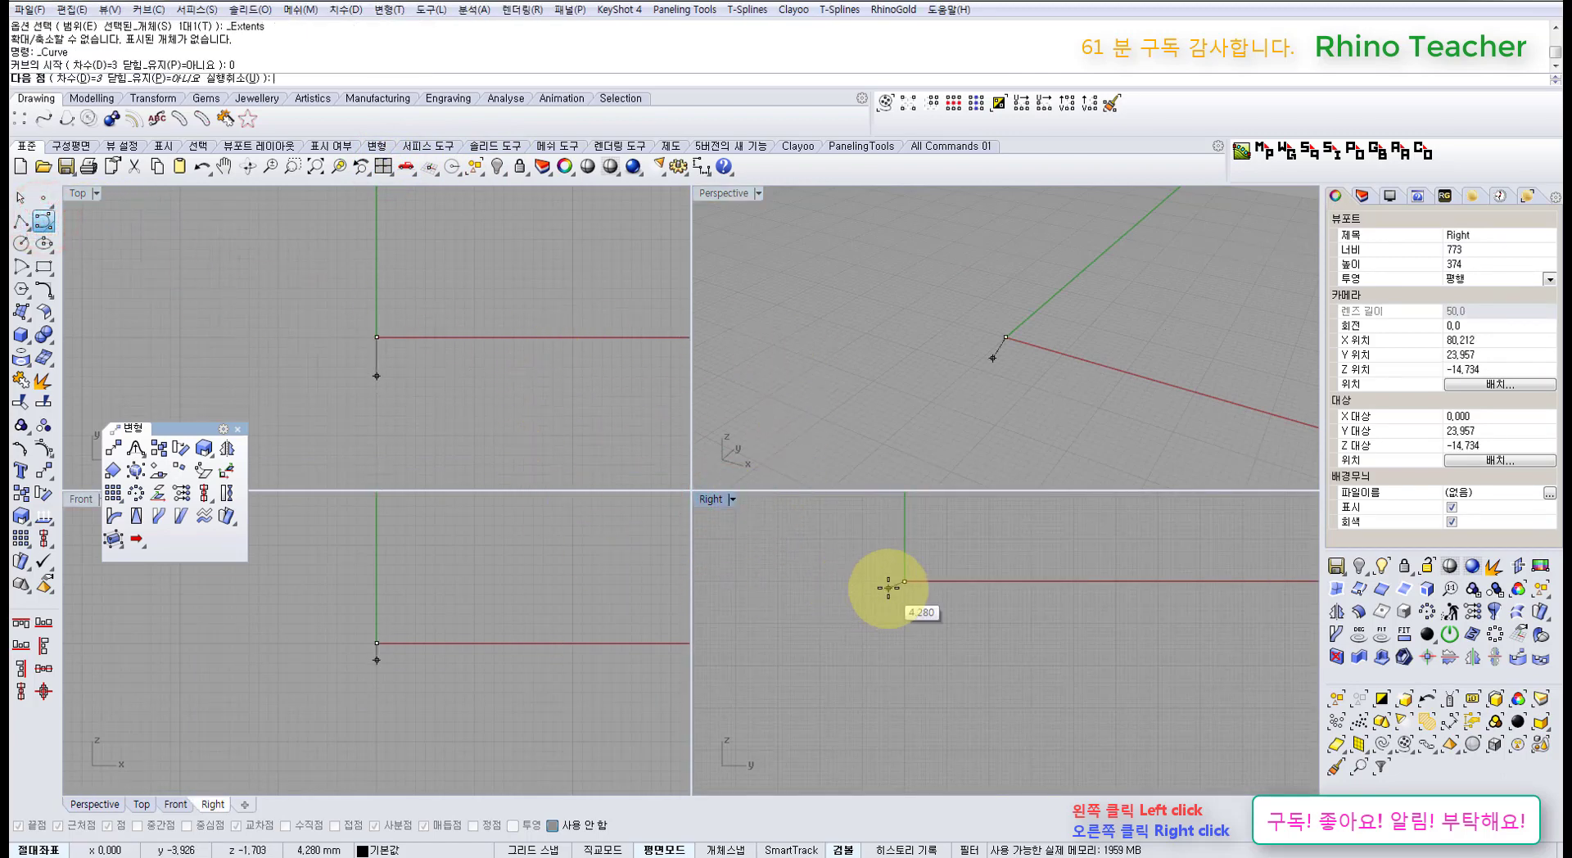
right_click(415, 593)
- Draw an open degree-3 control point curve in the Front view from the origin (0), arcing toward negative X and down
right_click(412, 587)
text(0)
key(Return)
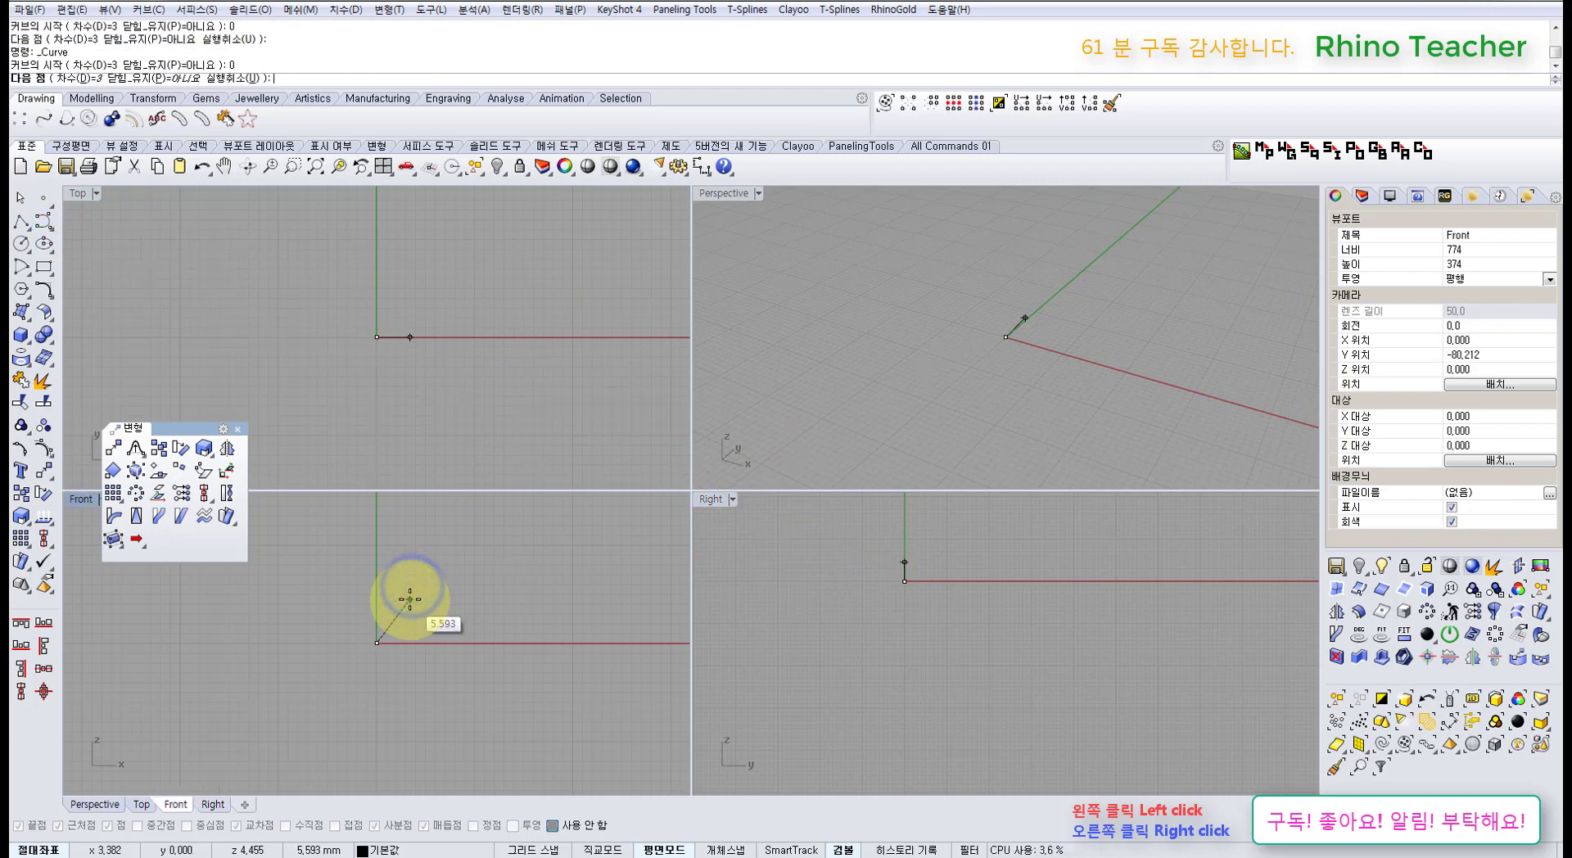
click(327, 643)
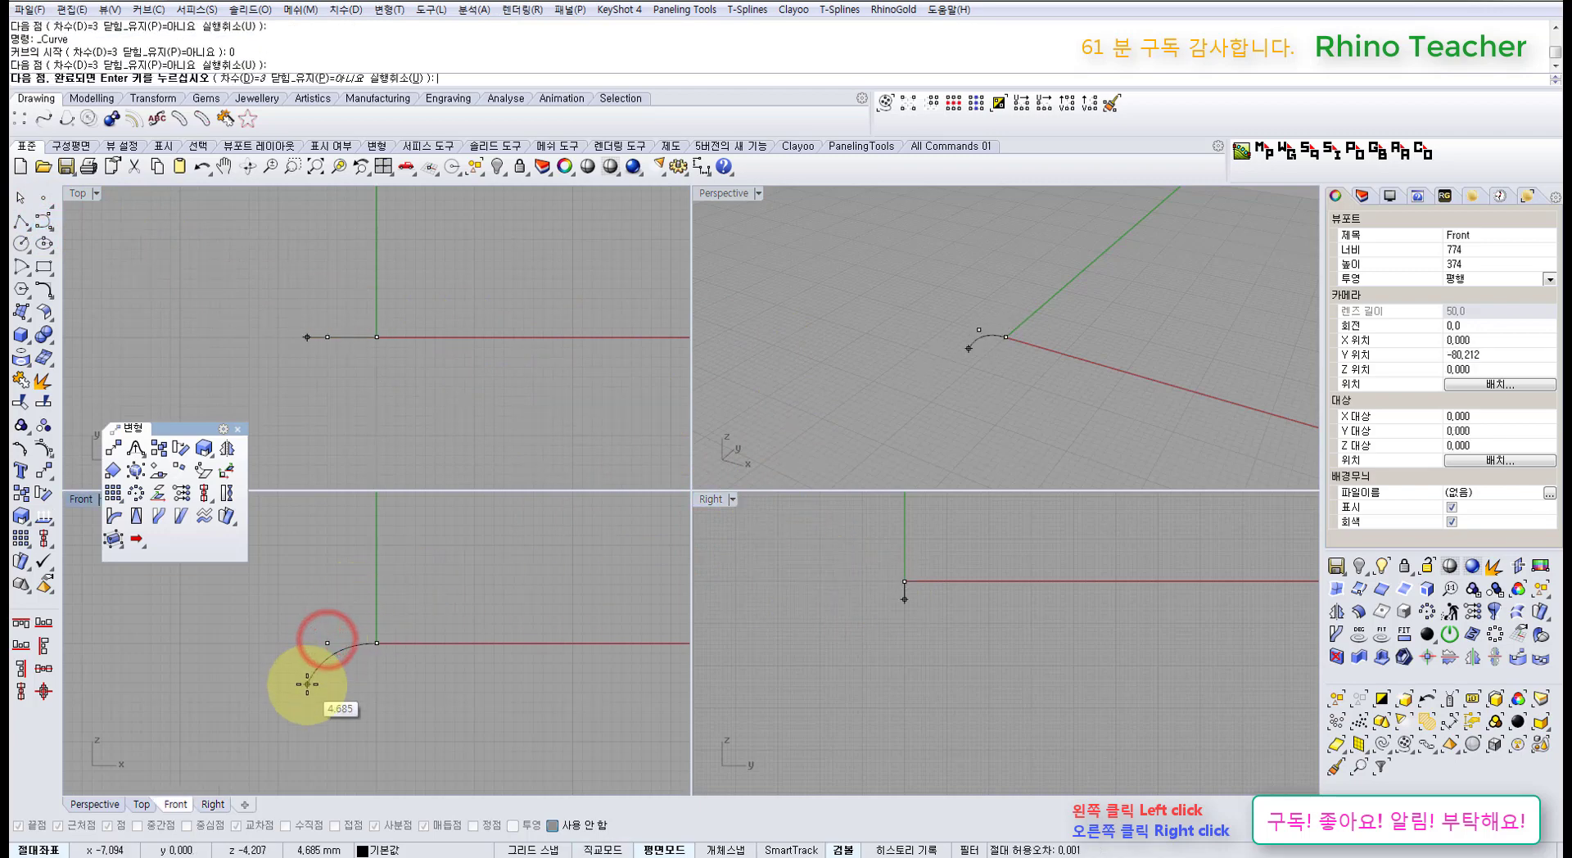
click(307, 684)
click(307, 744)
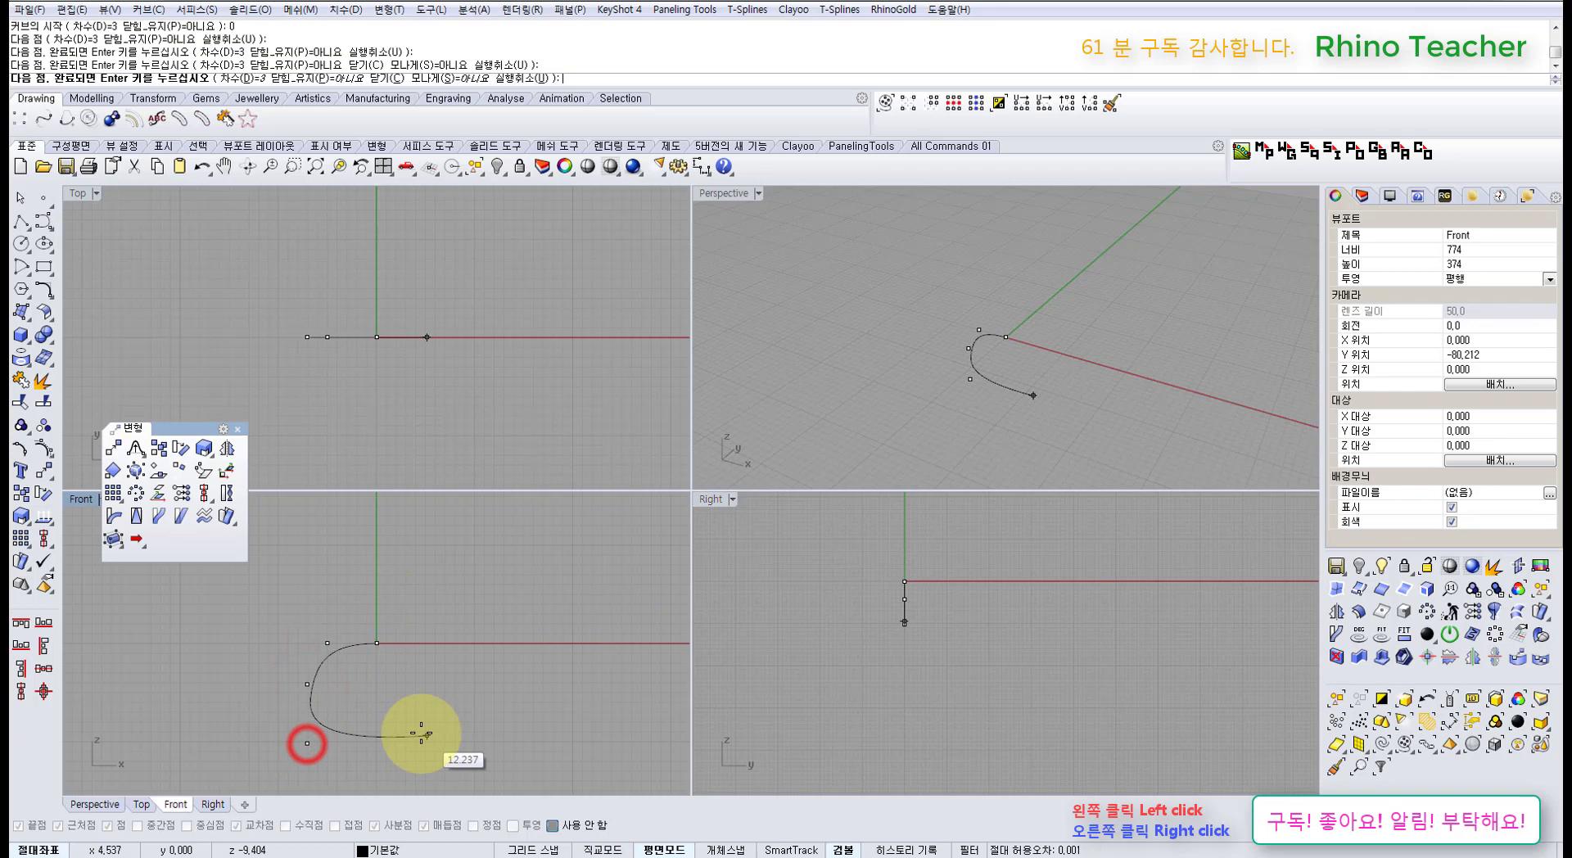
right_click(381, 721)
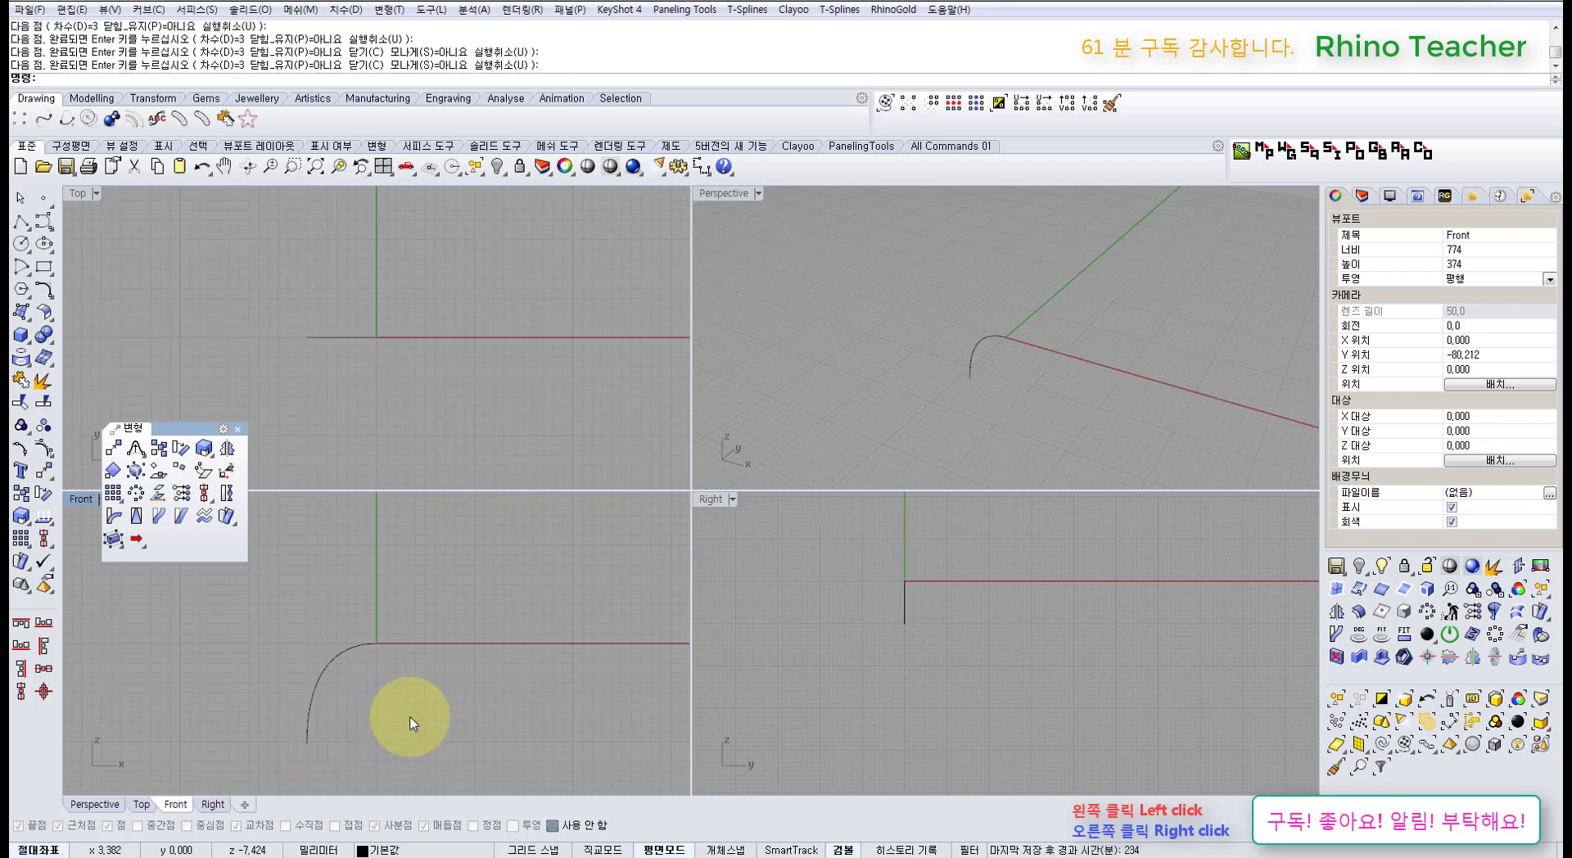
- Select the new curve in the Front view and maximize the Top viewport
drag(355, 695, 244, 643)
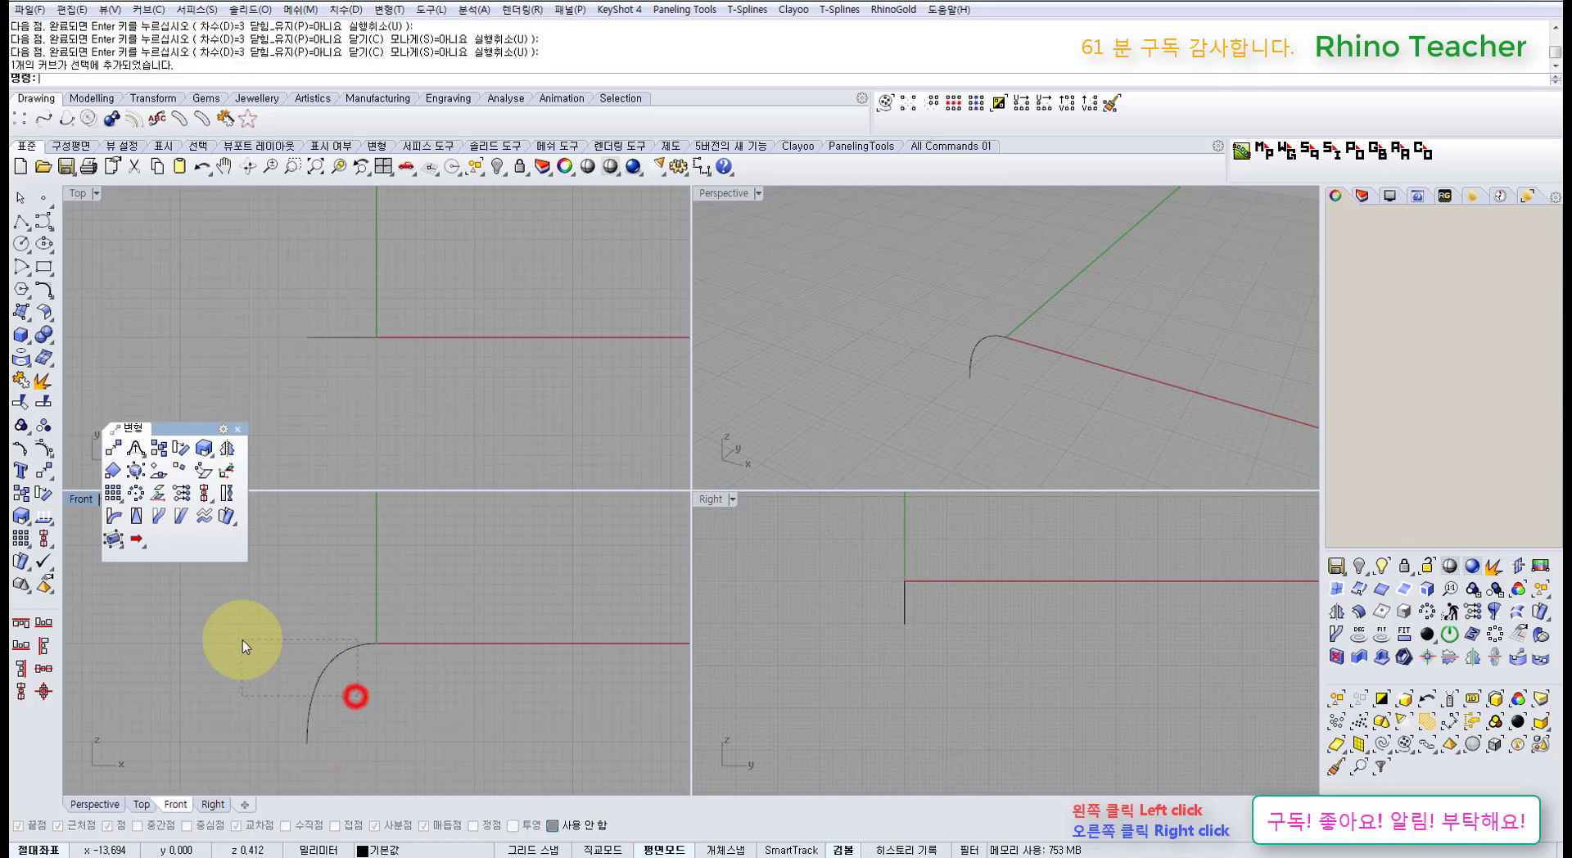
mouse_move(369, 428)
right_down()
mouse_move(417, 428)
mouse_move(339, 421)
mouse_move(295, 438)
right_up()
double_click(77, 193)
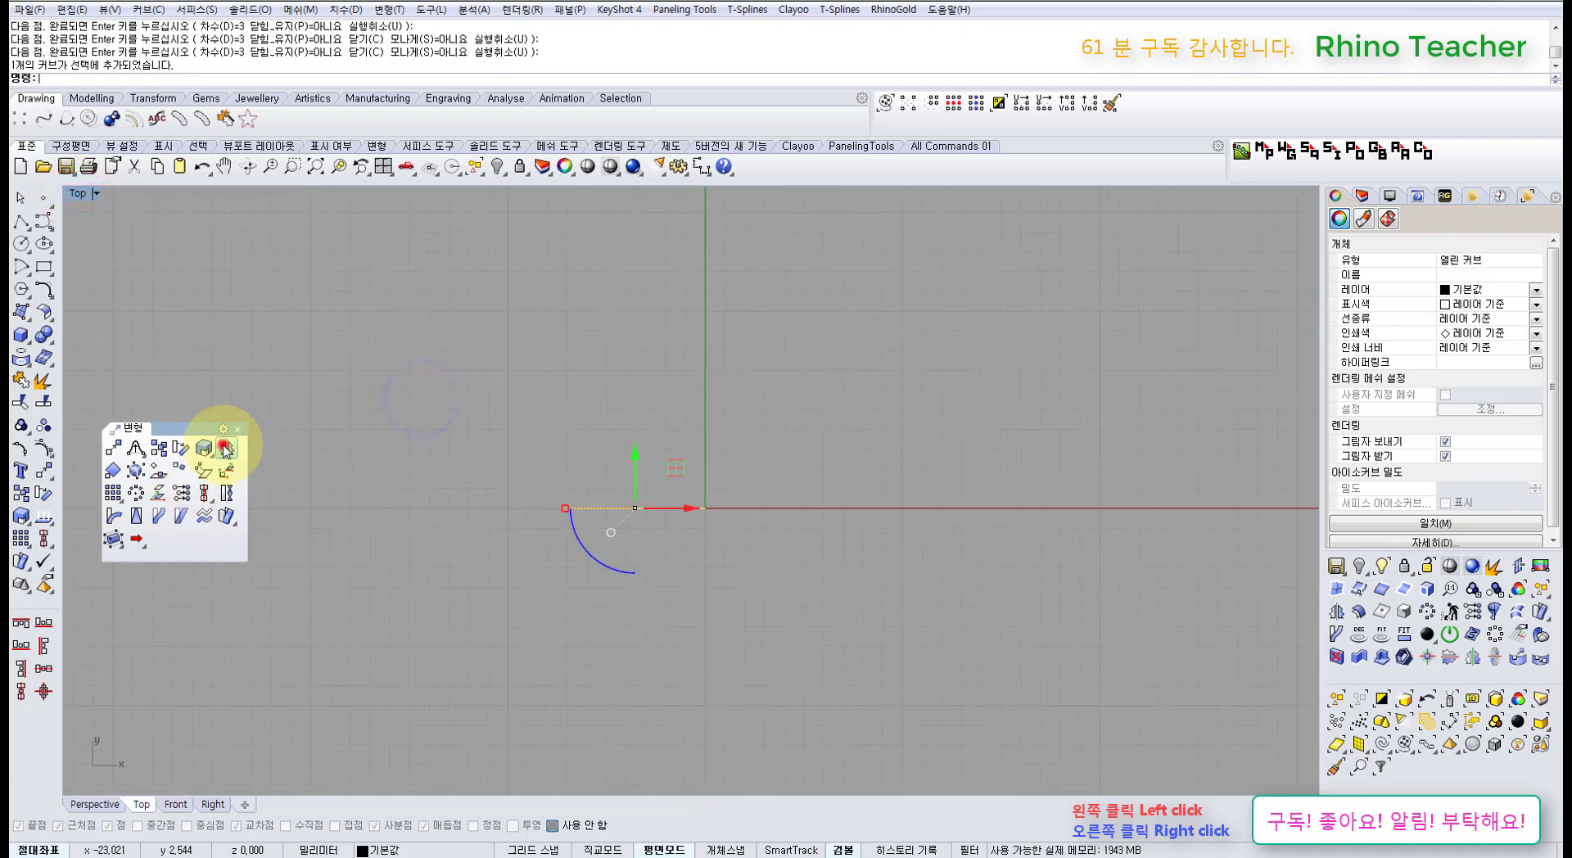
- Mirror the curve across the Y axis from 0 with history recording, and delete the mirrored copy
click(226, 448)
click(892, 850)
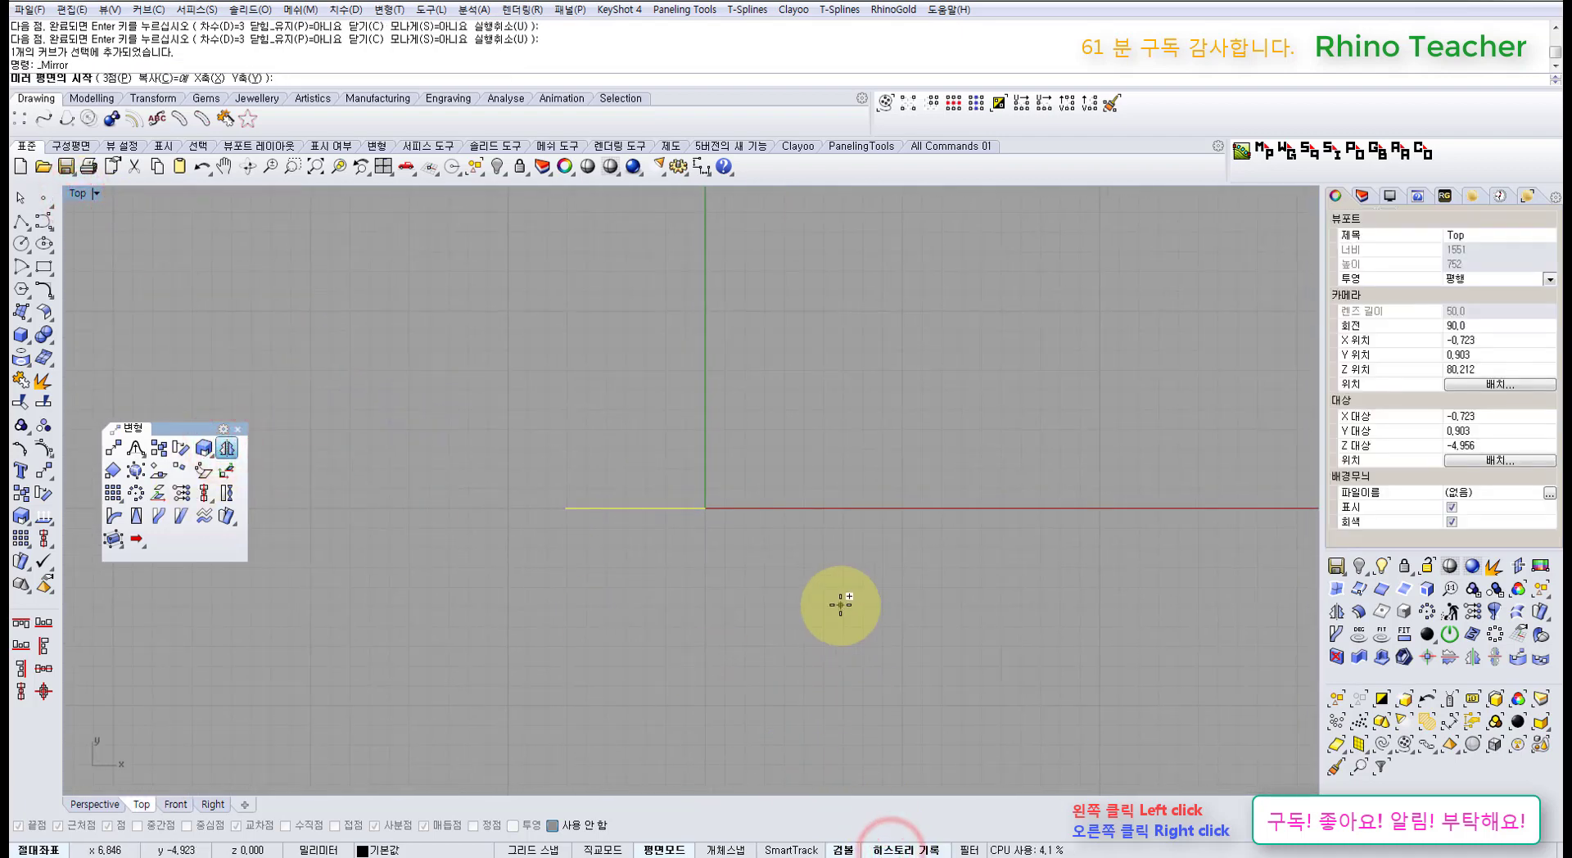
text(0)
key(Return)
click(787, 677)
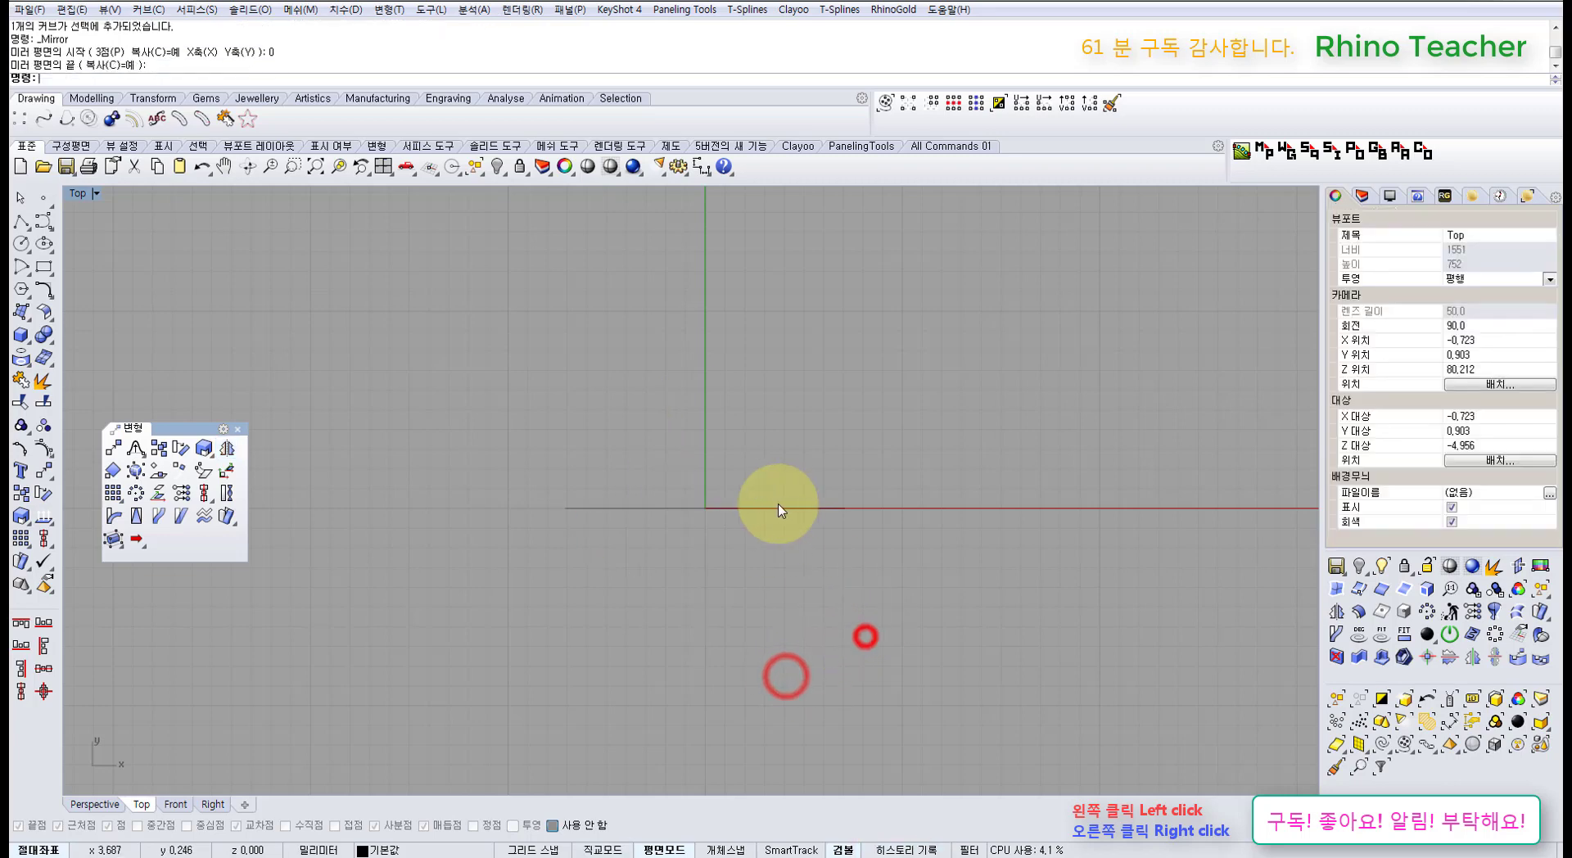
scroll(779, 509, up, 3)
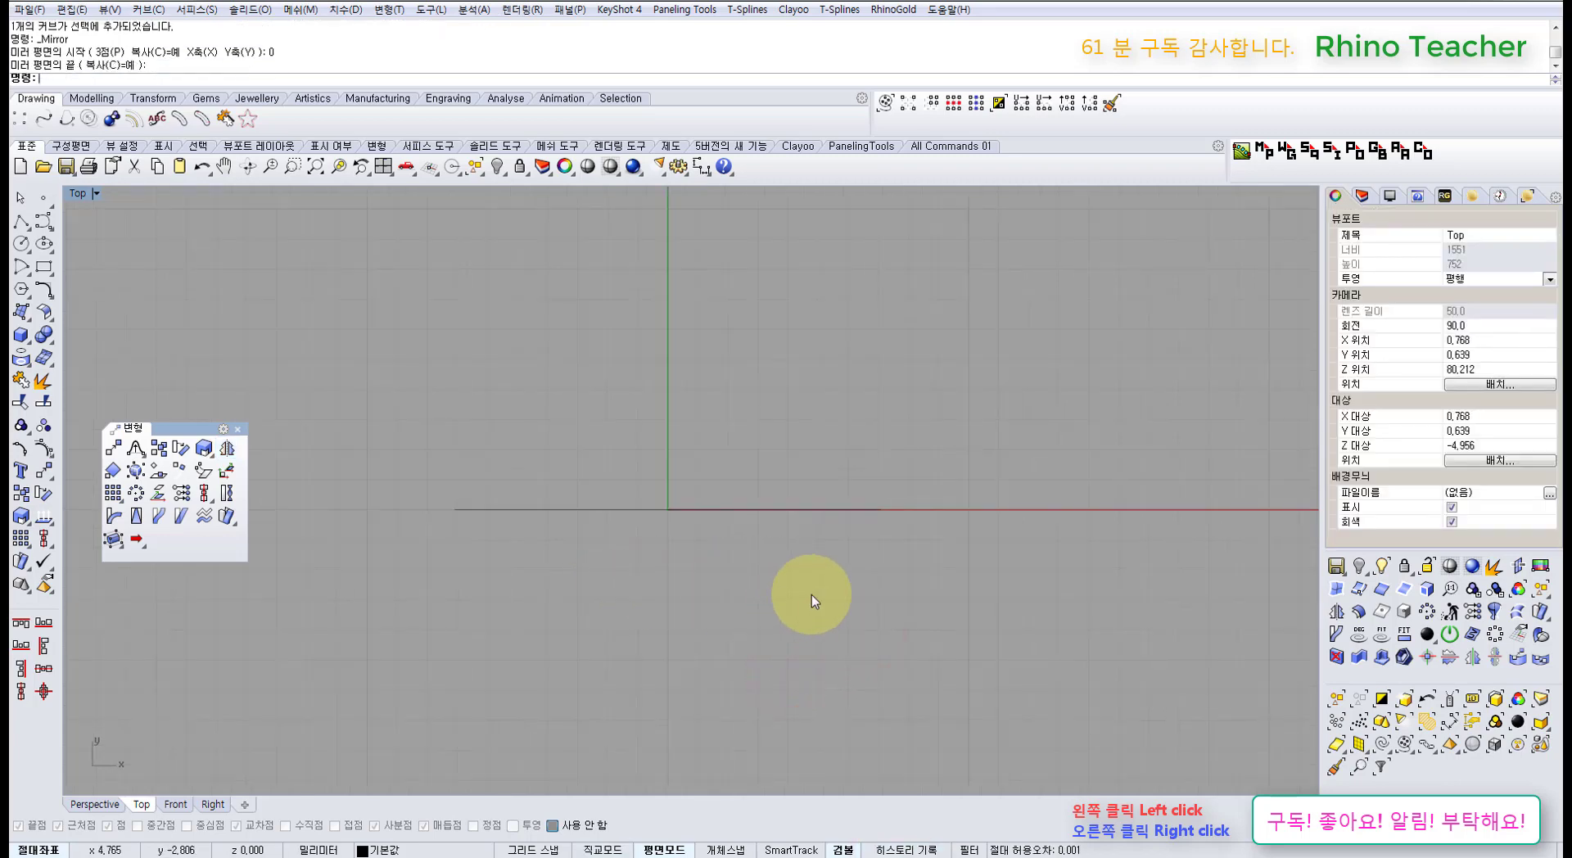
click(839, 580)
key(Delete)
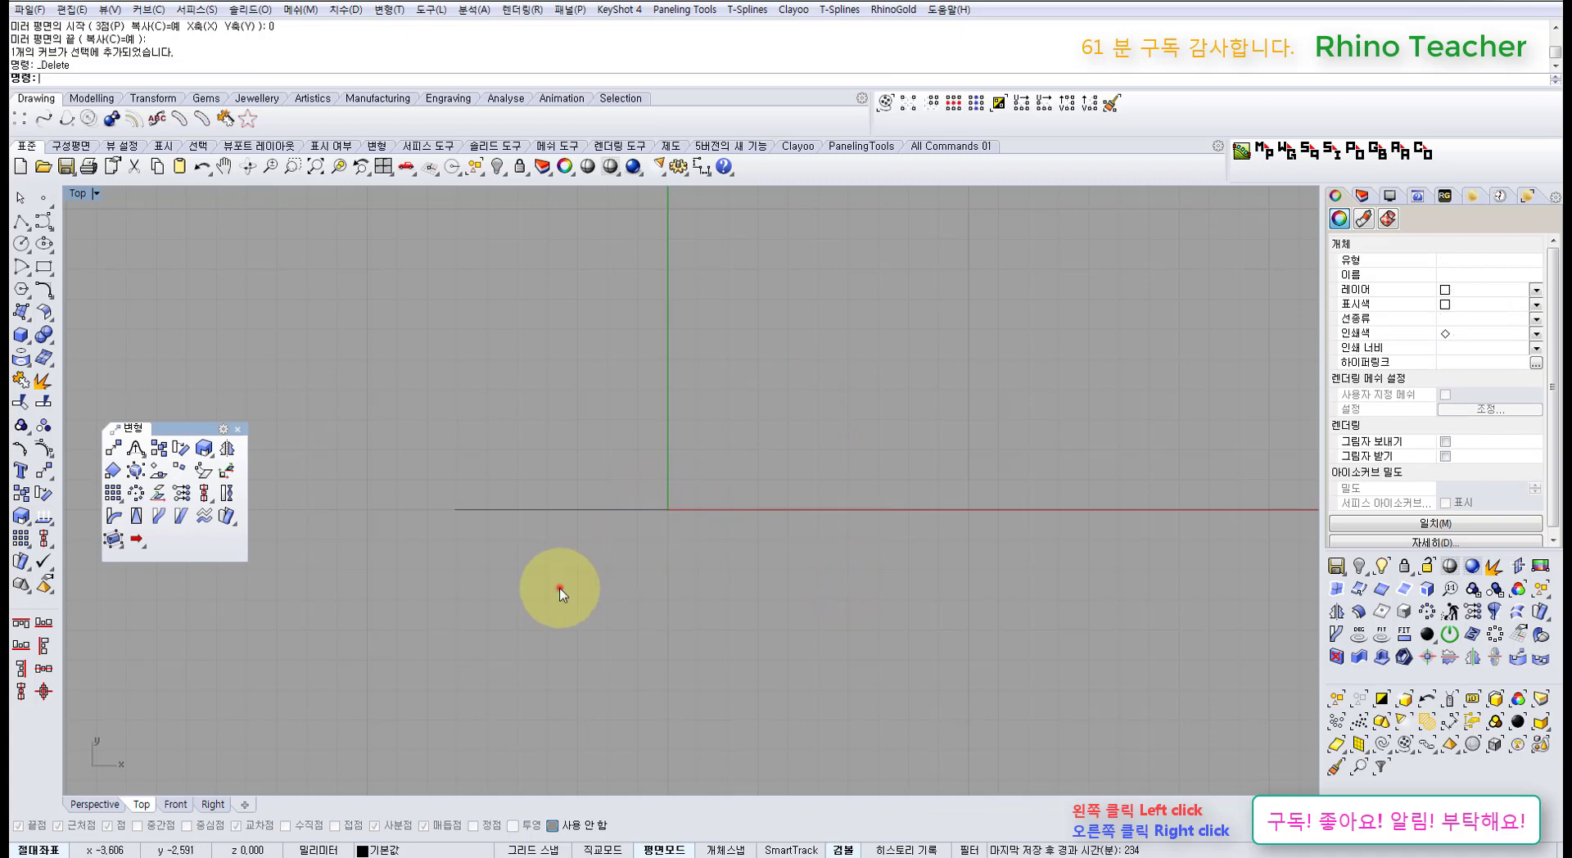
- Polar array the curve around 0 with 4 items over 360 degrees, with history recording switched on
click(559, 588)
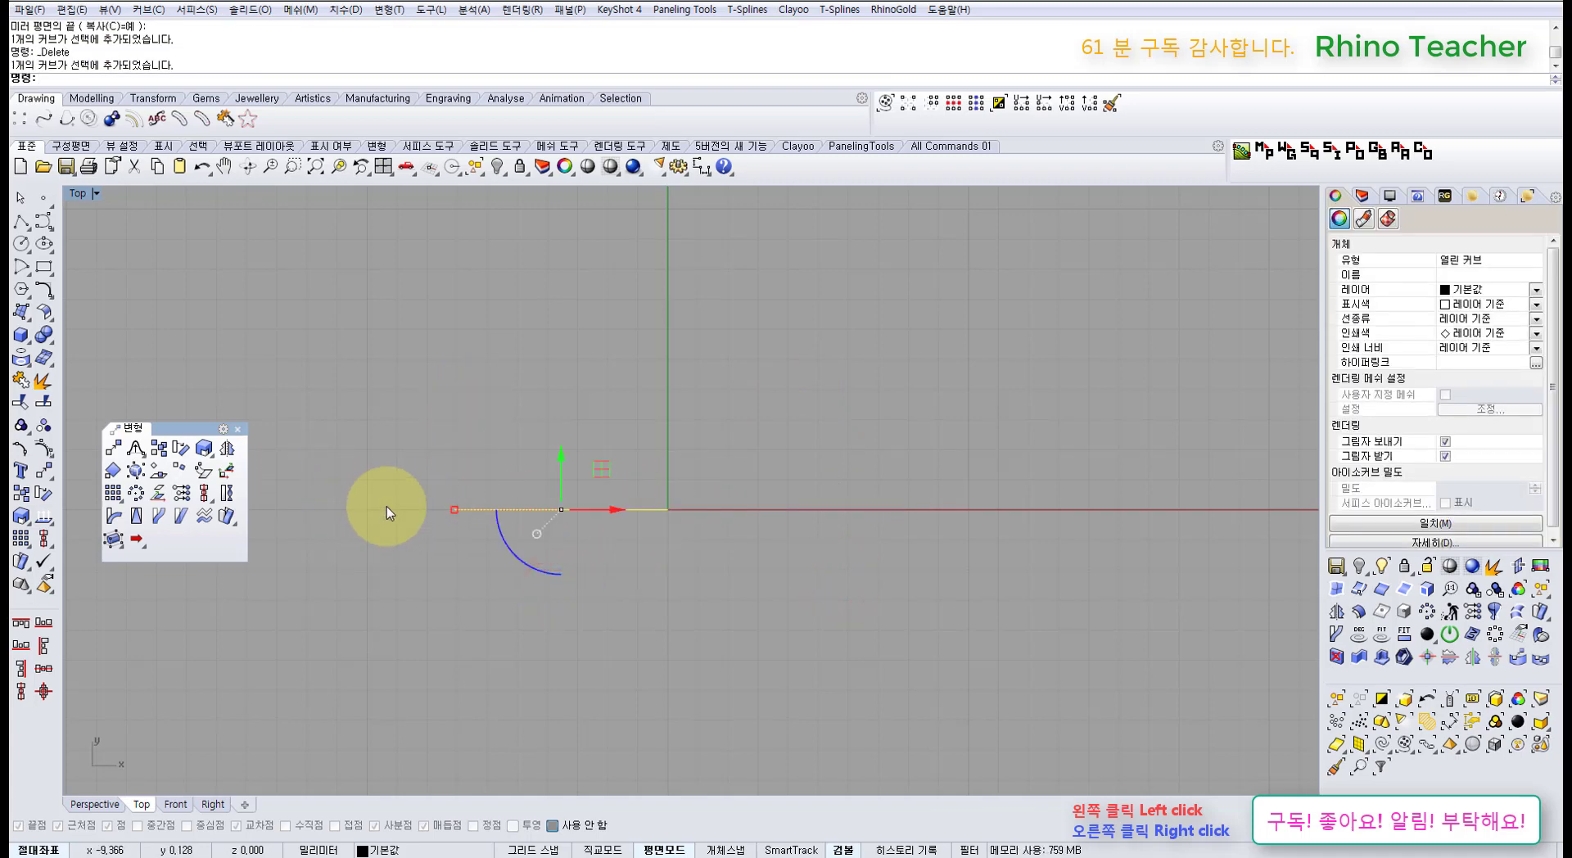
click(136, 493)
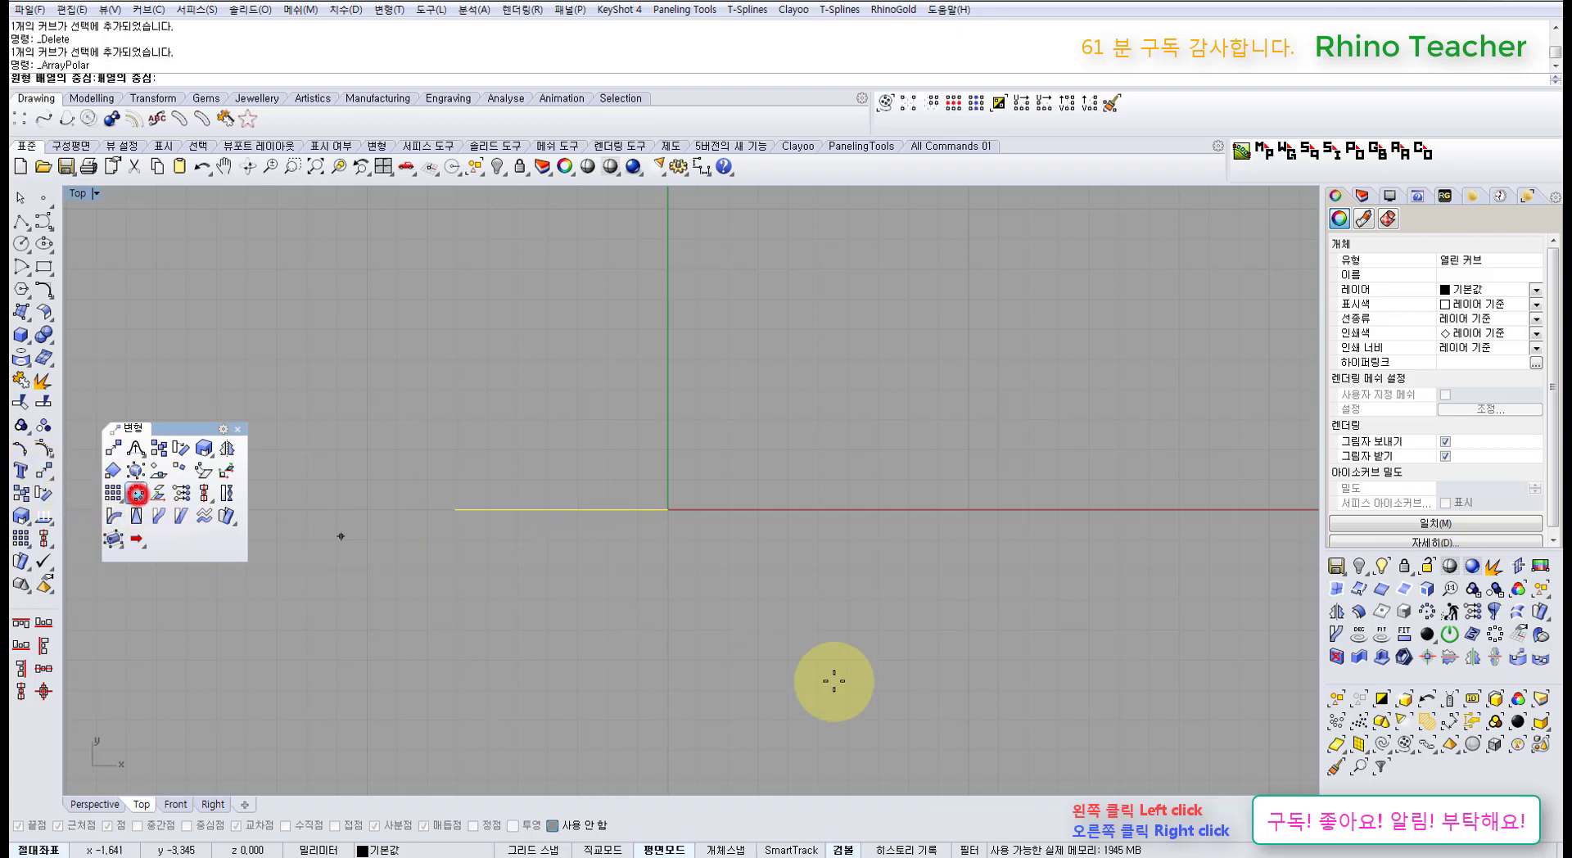
click(905, 850)
text(0)
key(Return)
text(4)
key(Return)
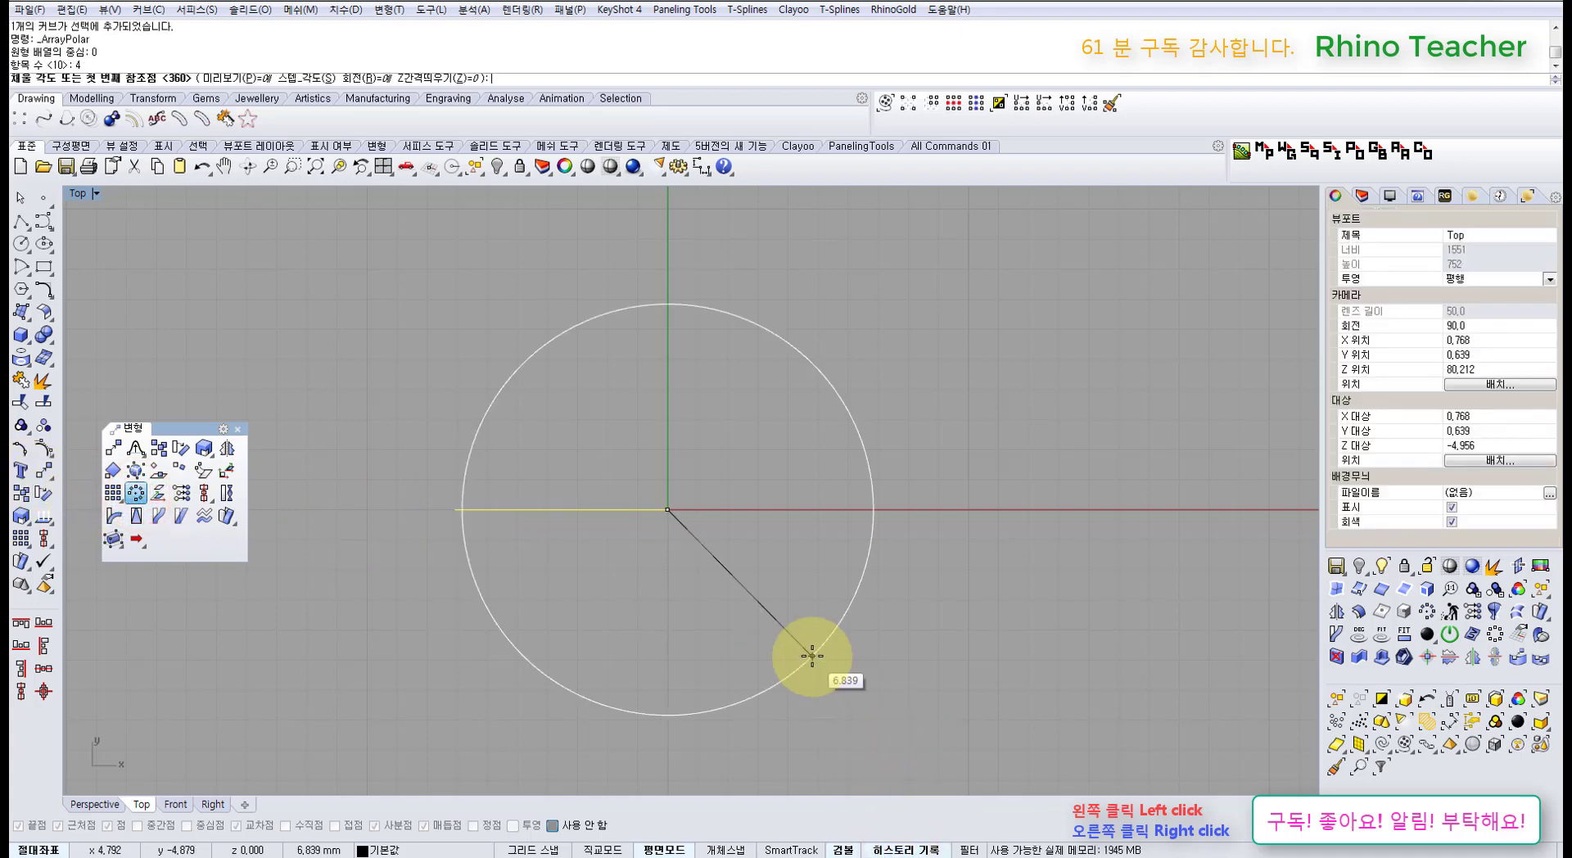
key(Return)
key(Return)
click(811, 655)
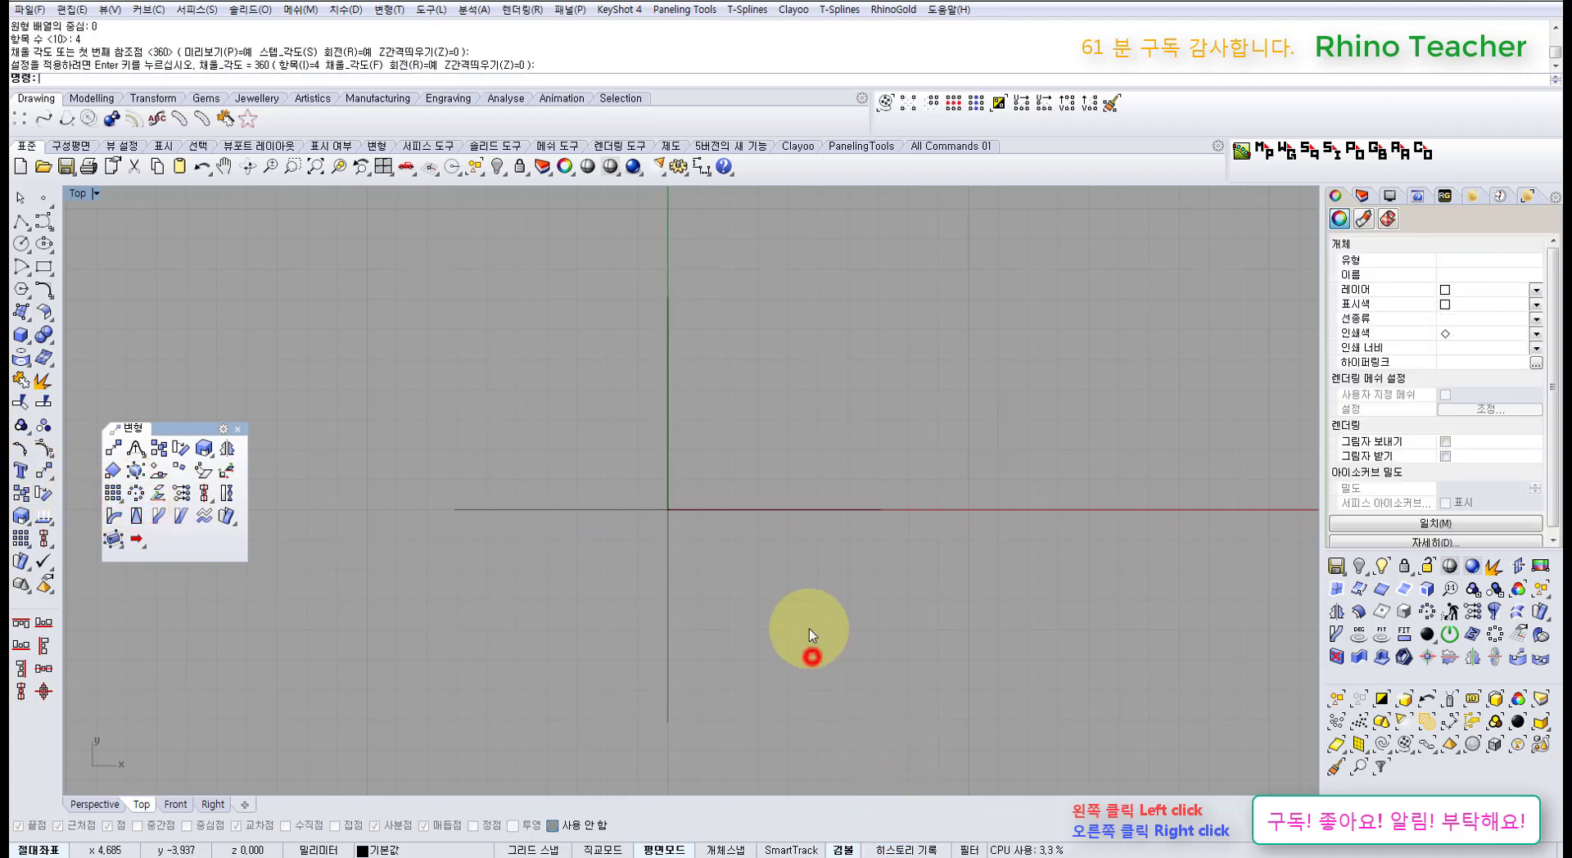
- Rotate the original curve 45 degrees about 0 with copying set to No (복사=아니요)
drag(569, 576, 445, 439)
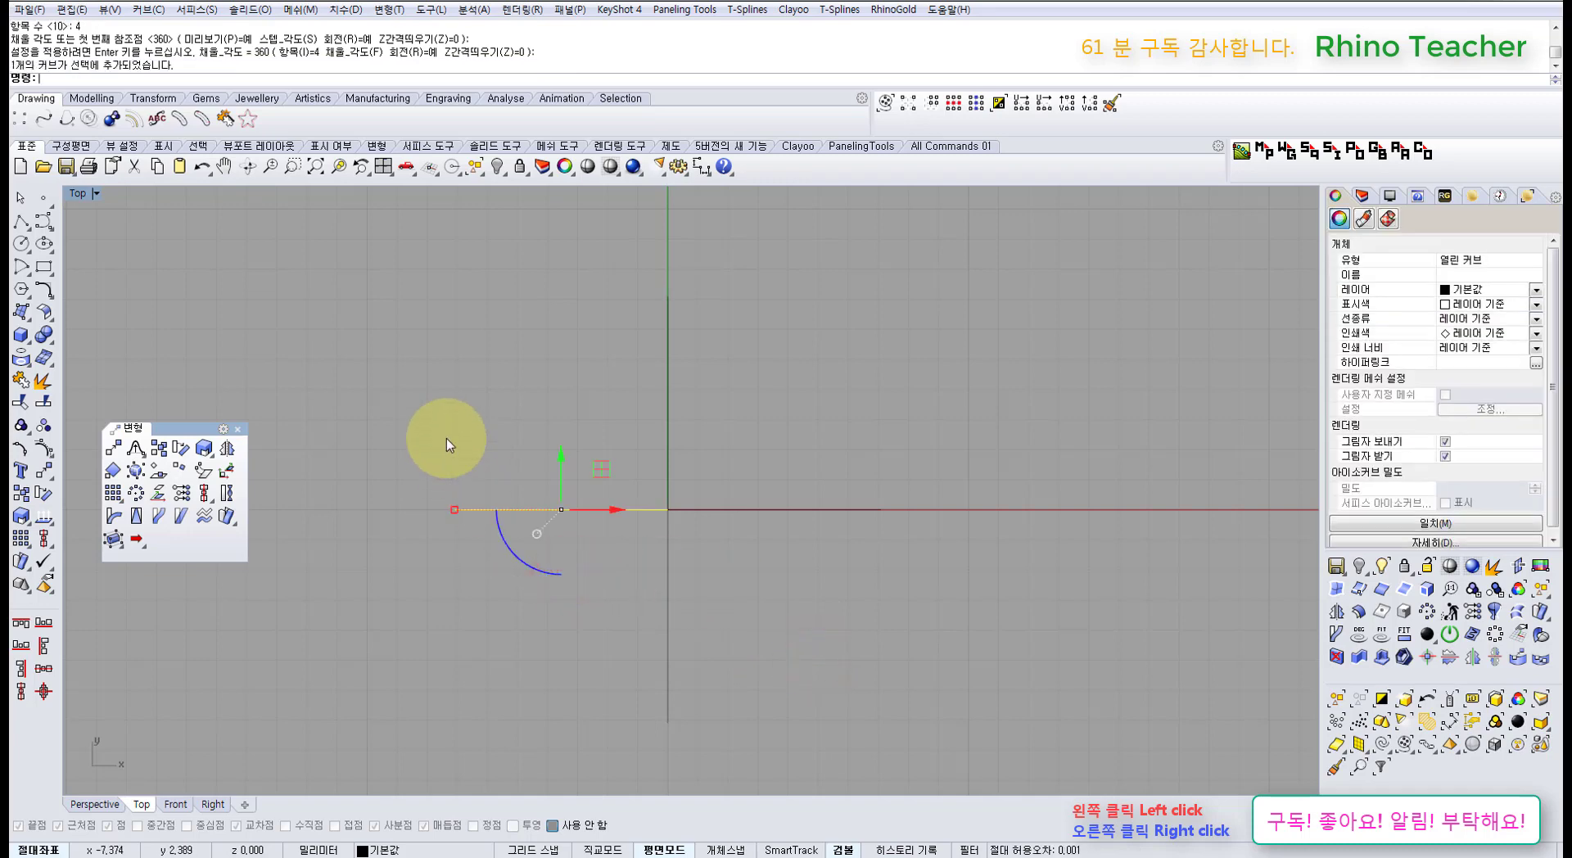
click(43, 493)
click(95, 79)
text(0)
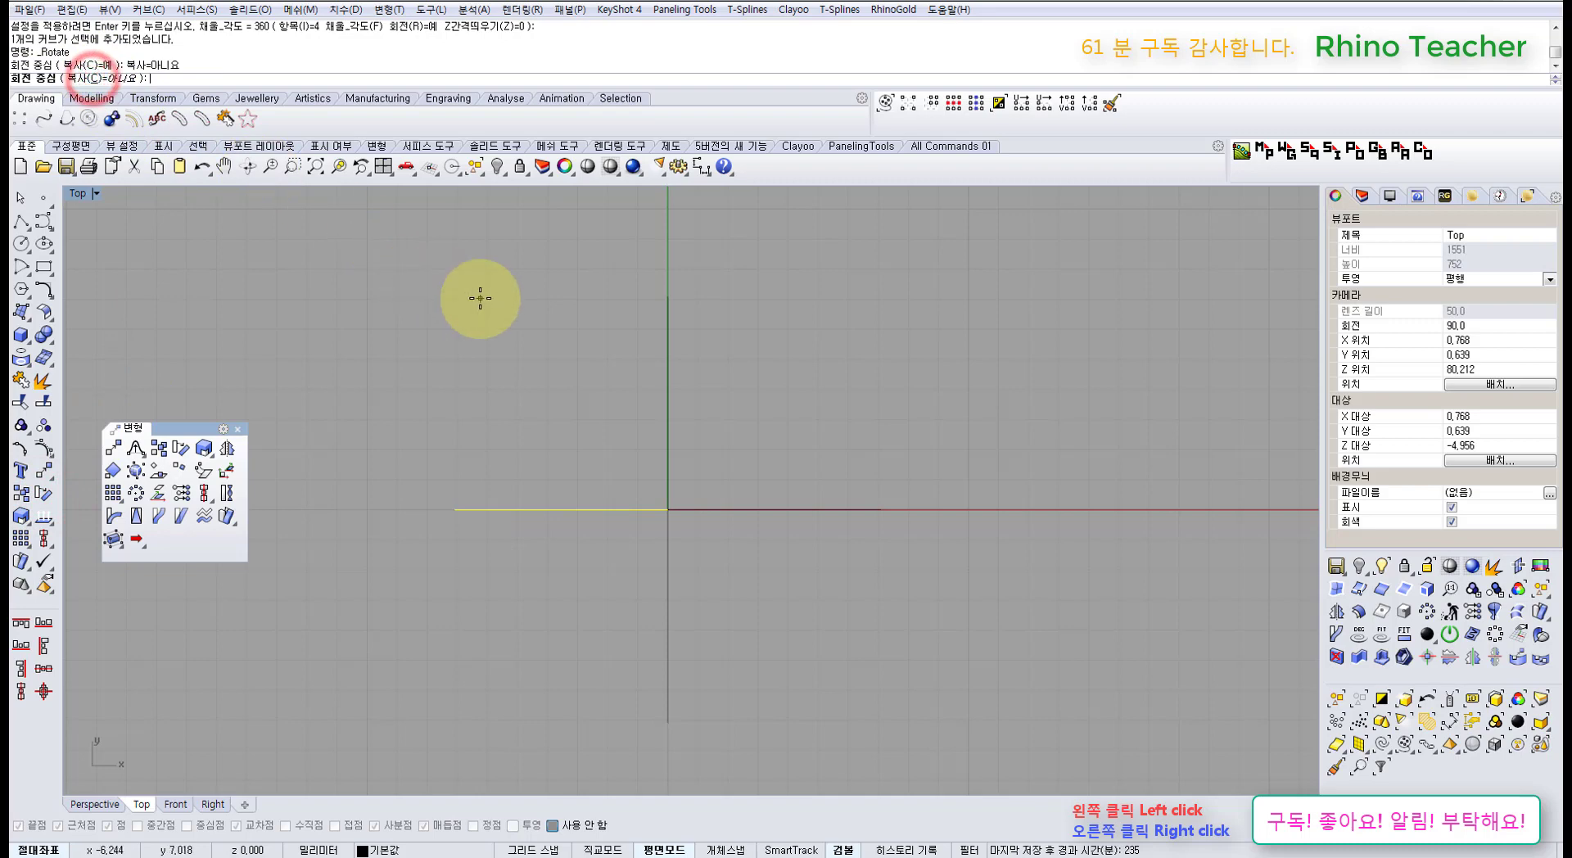
key(Return)
click(360, 481)
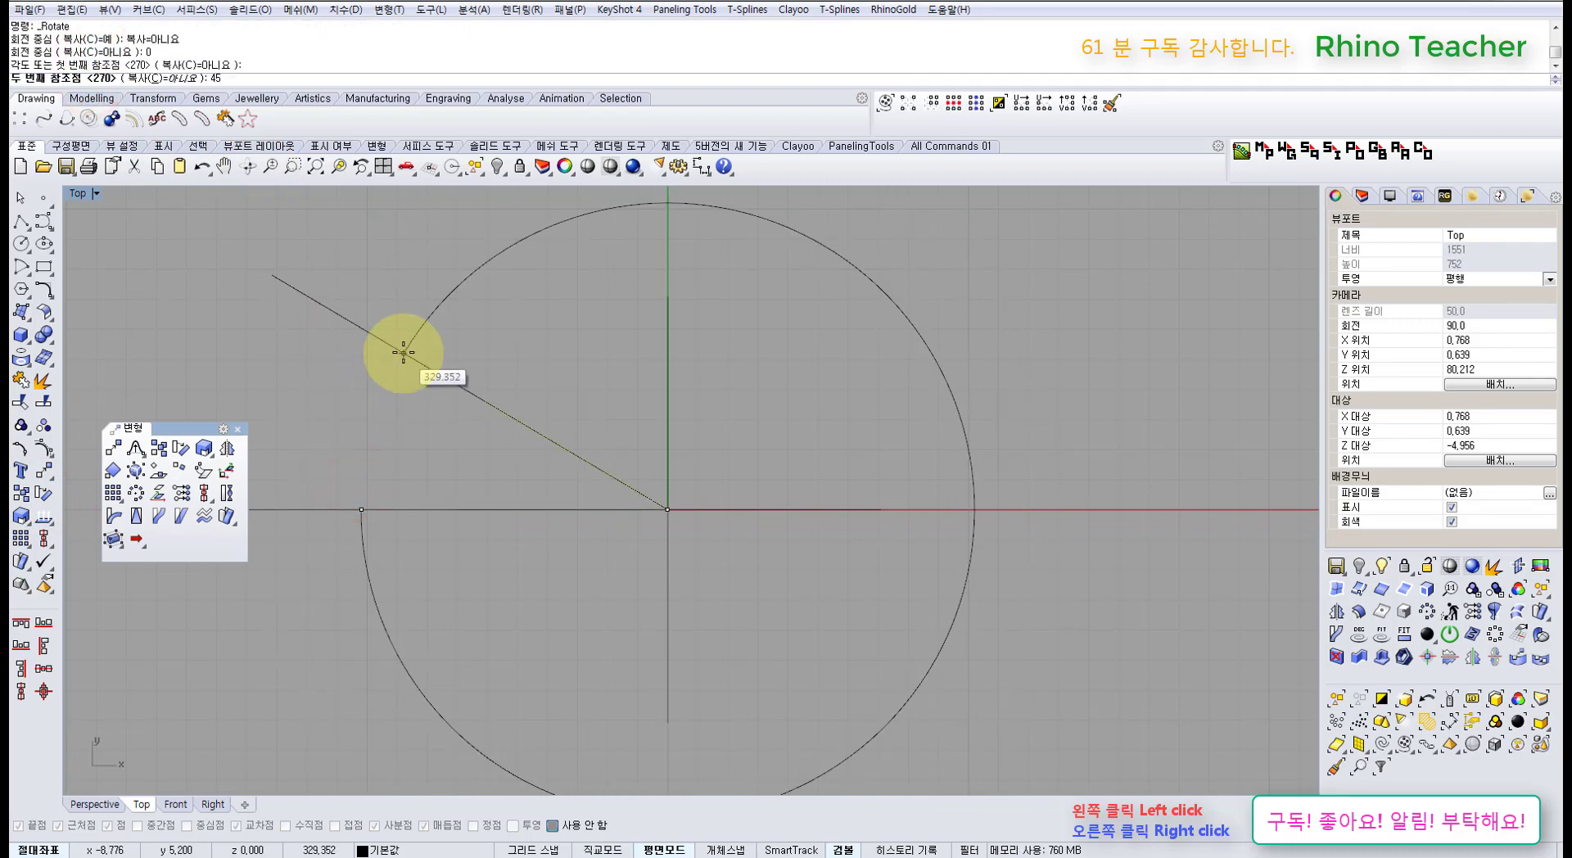
text(45)
key(Return)
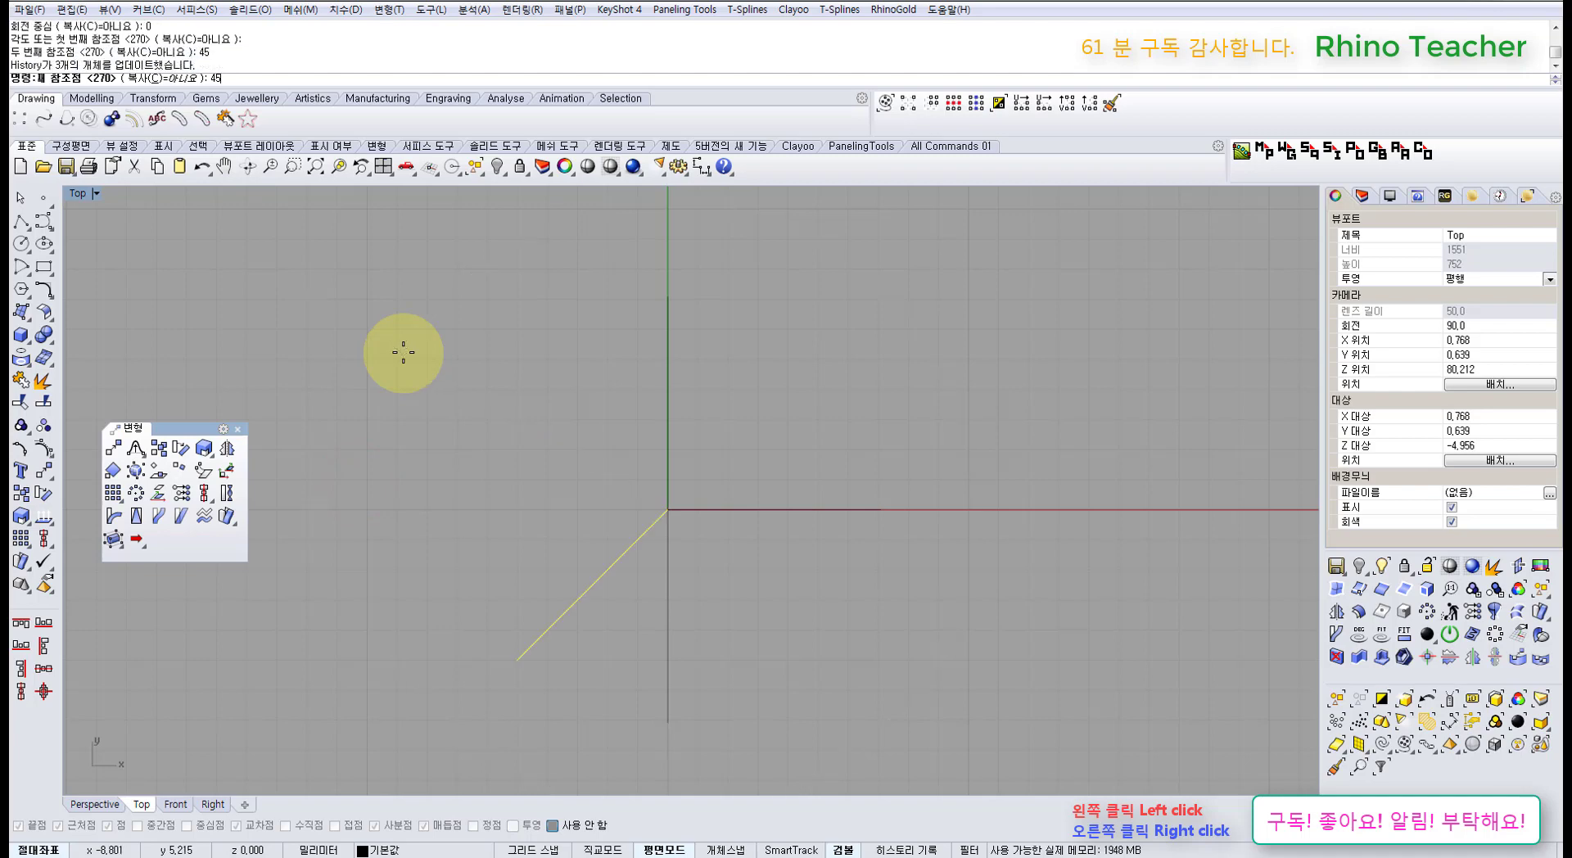
- Undo the last rotation, and rotate the original curve 45 degrees about 0 with copying set to Yes (복사=예)
key(ctrl+z)
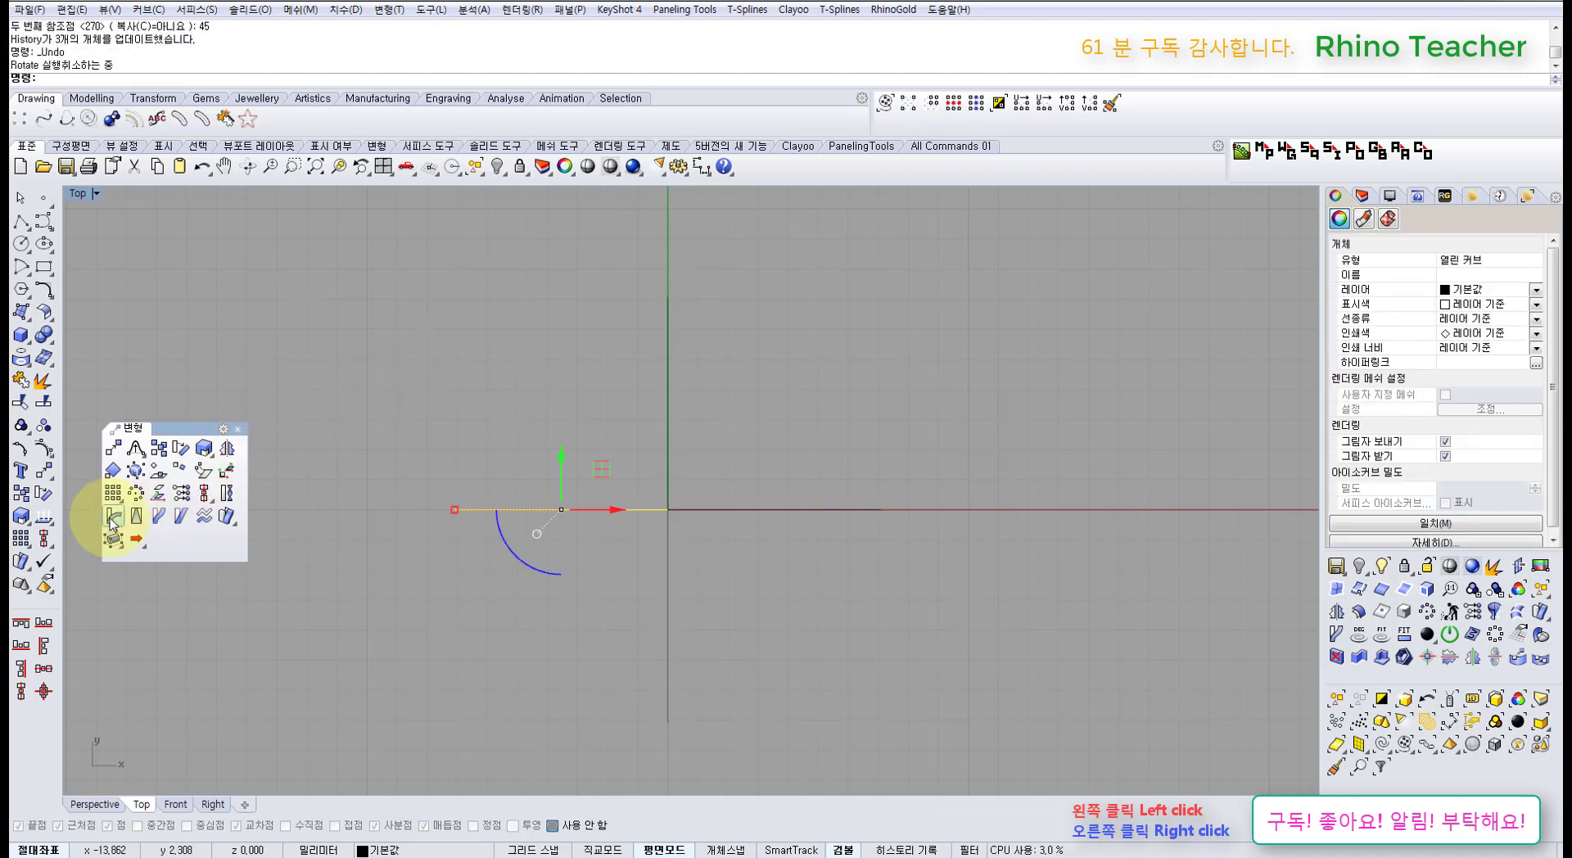
click(44, 492)
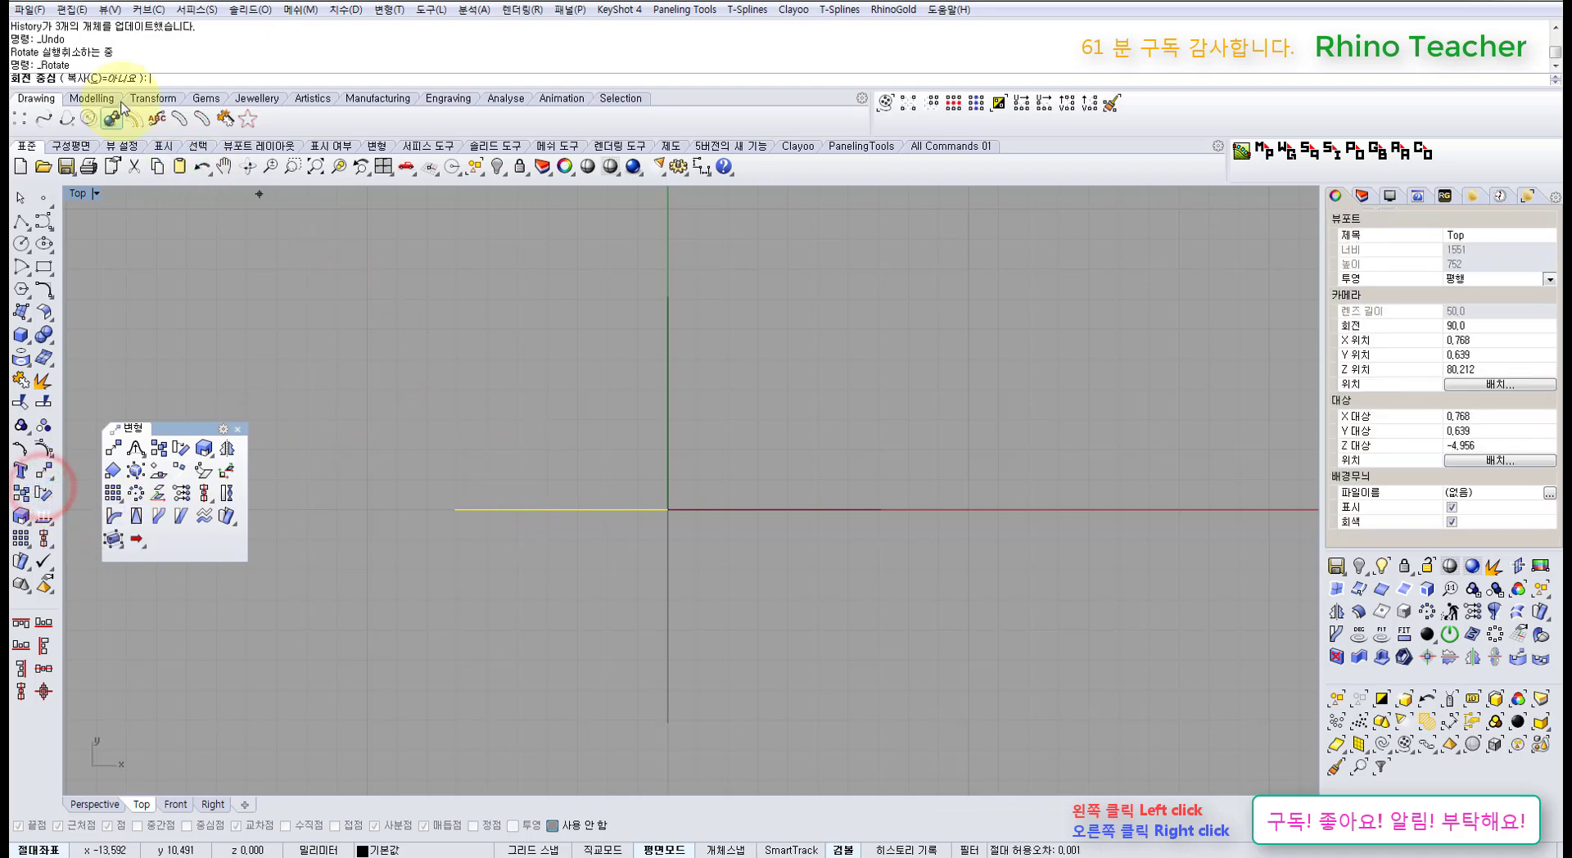
click(110, 79)
text(0)
key(Return)
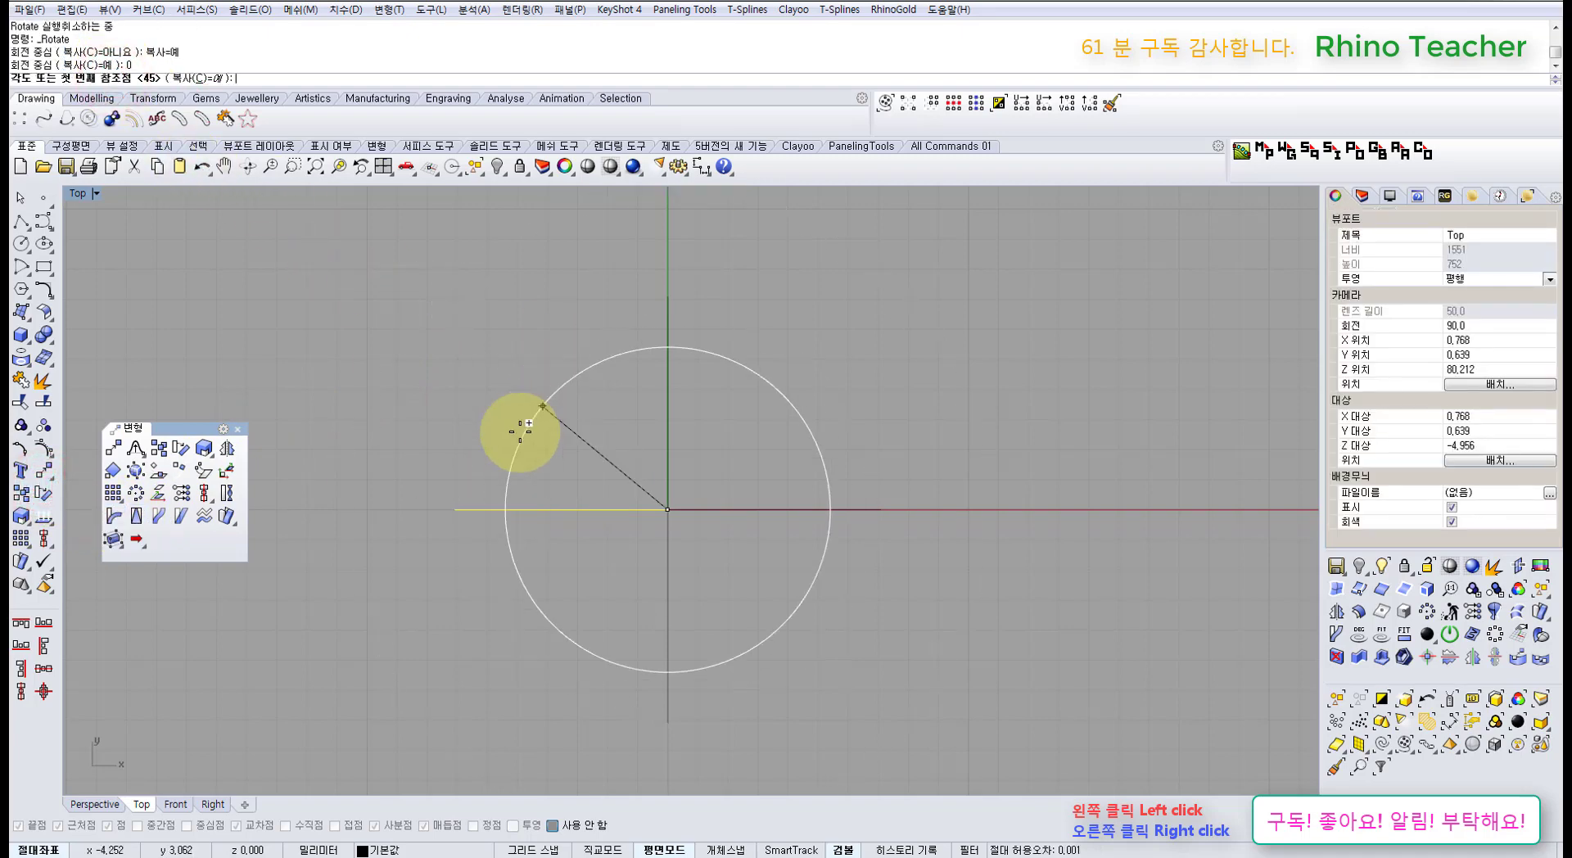
click(373, 509)
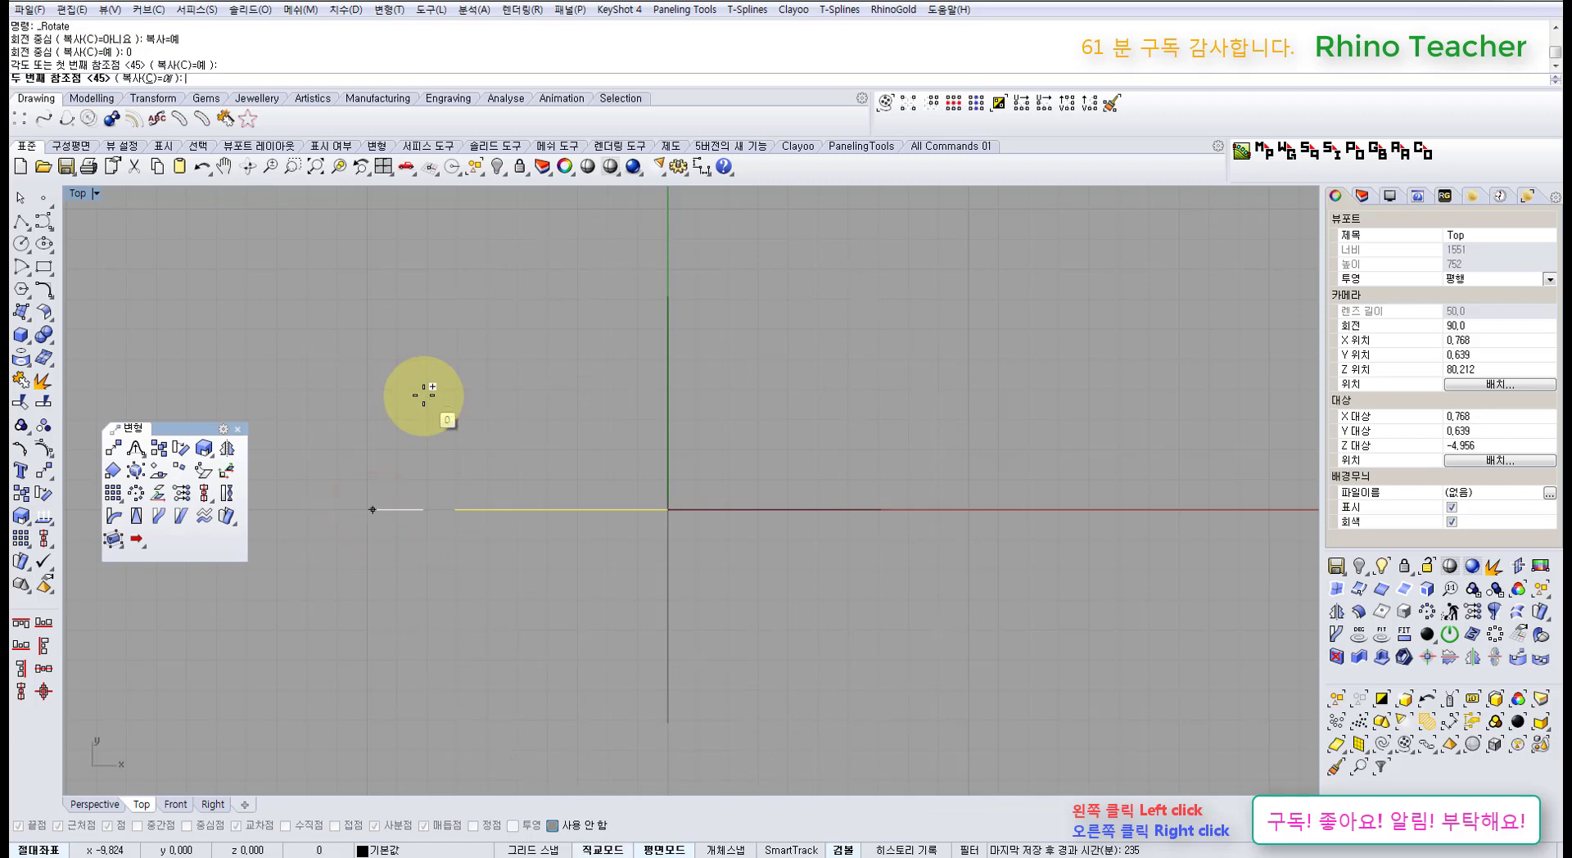
text(<45)
key(Return)
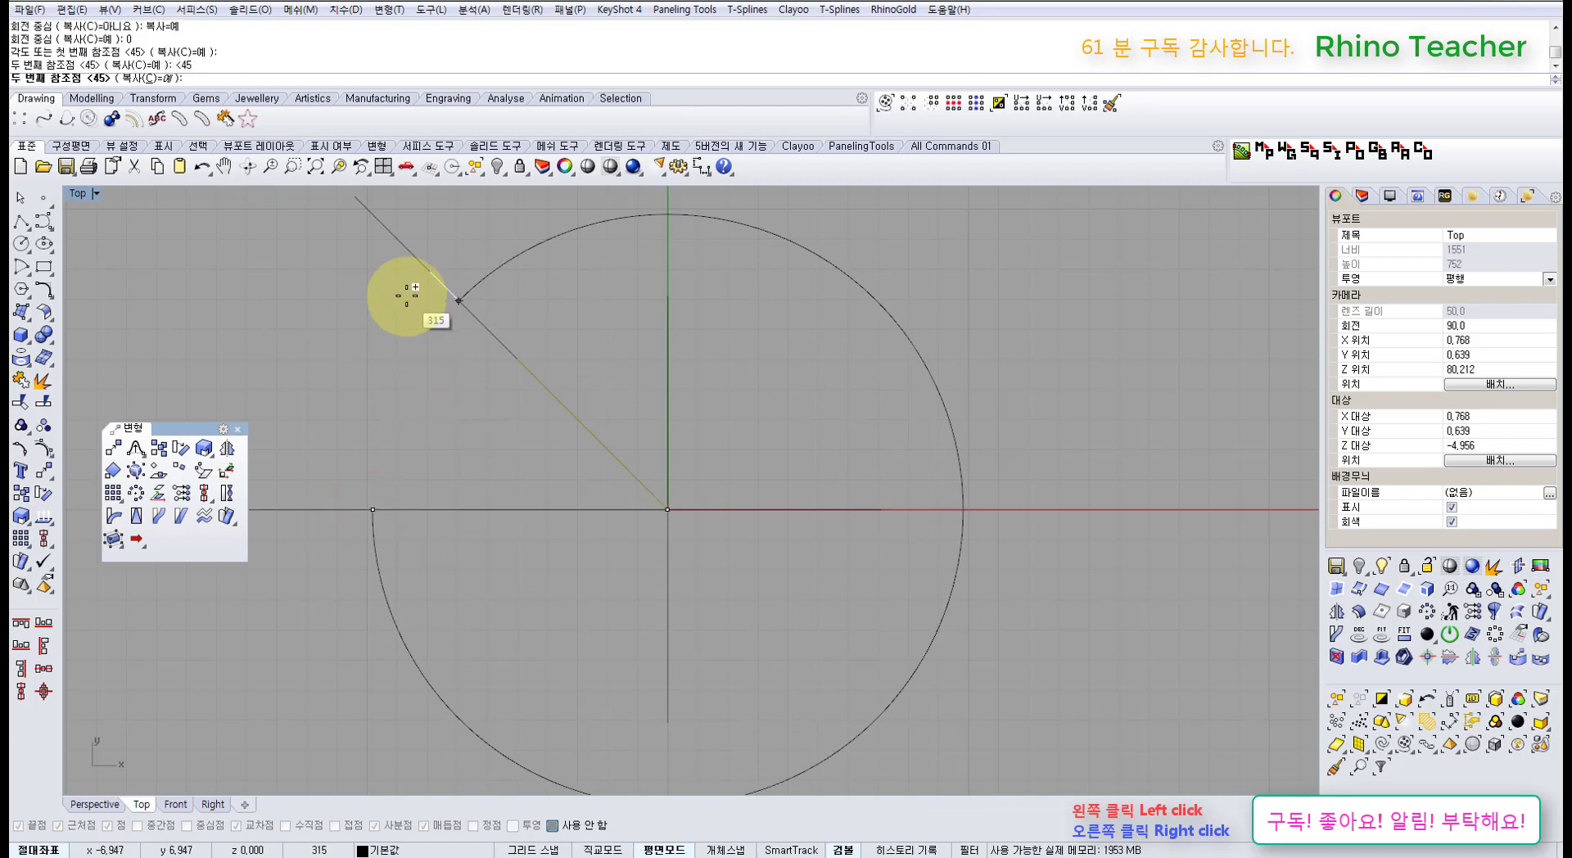
click(407, 296)
right_click(404, 365)
- Examine the original curve, its rotated copy and the arrayed curves in the Top view by selecting them individually
drag(577, 355, 522, 432)
click(589, 615)
click(726, 625)
click(813, 526)
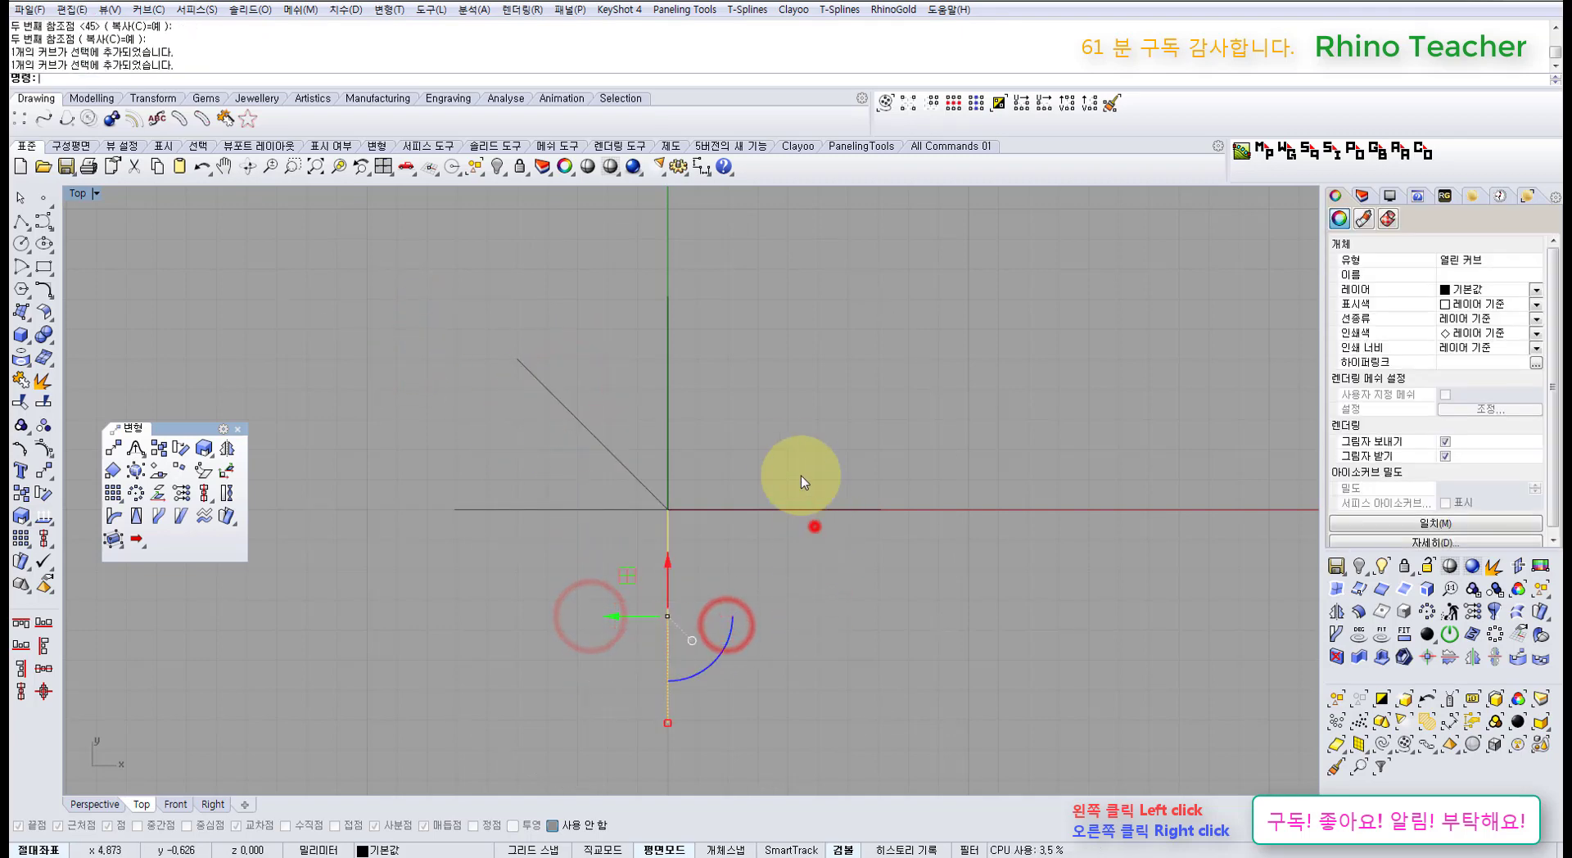
click(761, 379)
drag(525, 463, 435, 583)
click(579, 628)
right_drag(552, 482, 596, 557)
scroll(641, 442, up, 2)
scroll(634, 444, down, 4)
- Polar array the rotated copy around 0 with 4 items over 360 degrees, with history recording switched on
drag(627, 446, 555, 559)
right_drag(555, 563, 610, 521)
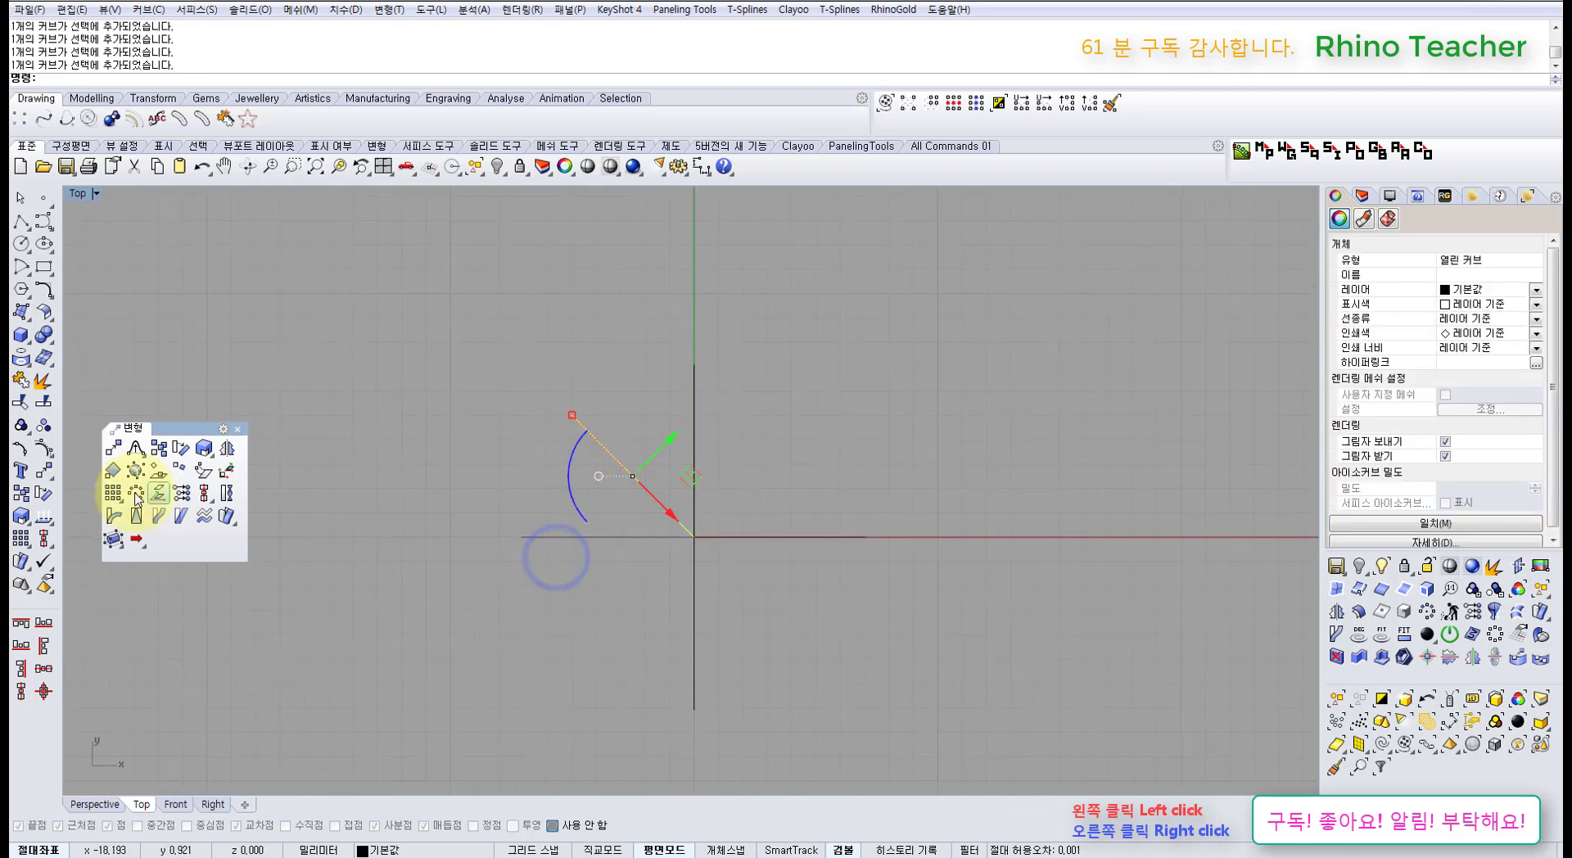
click(137, 493)
click(885, 847)
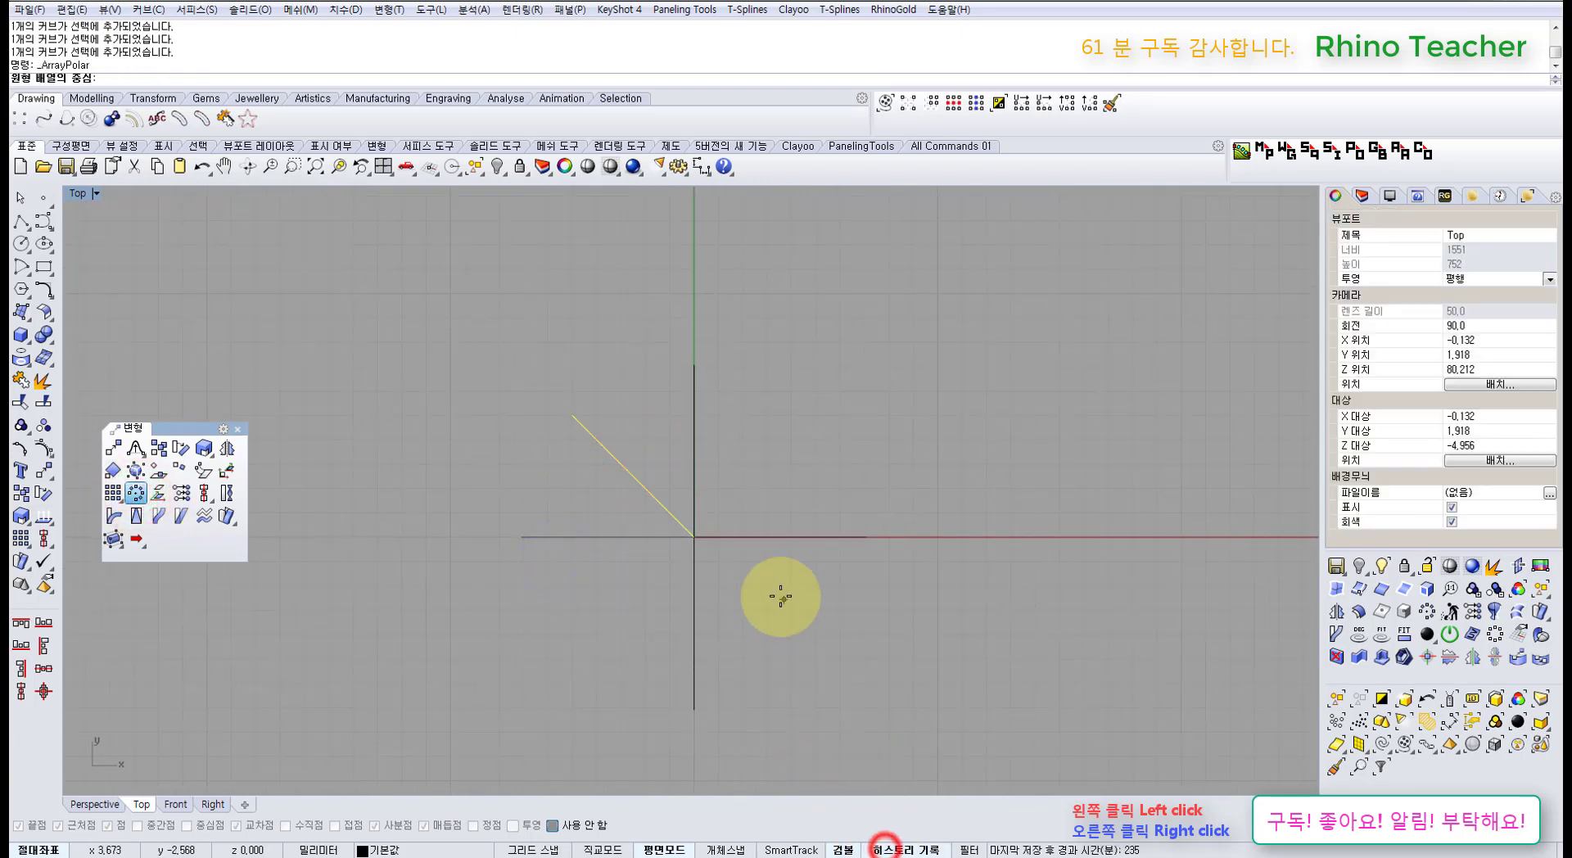
text(0)
key(Return)
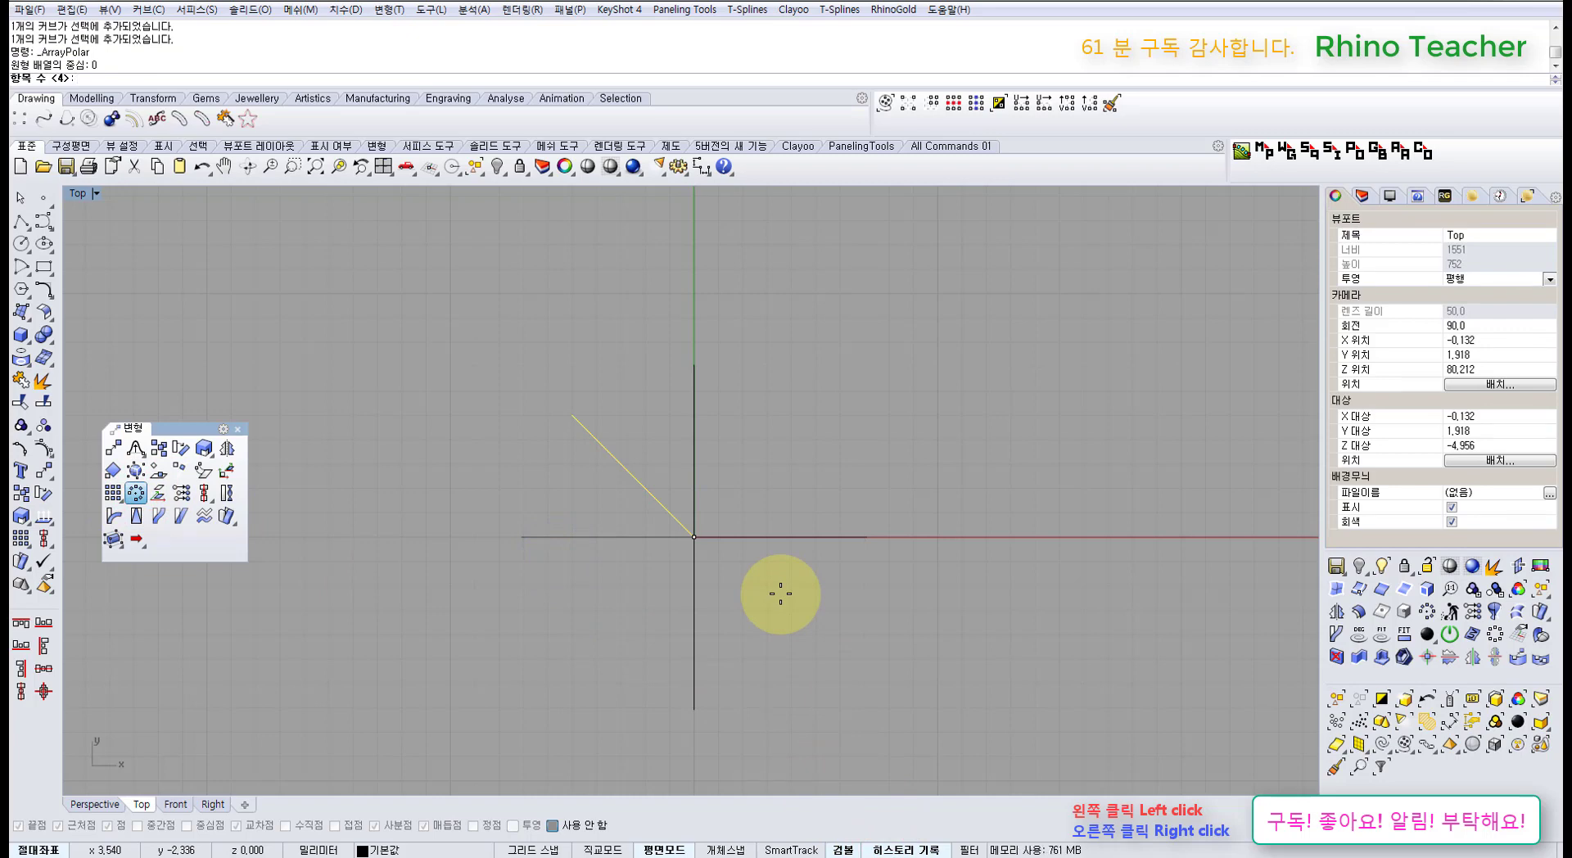
key(Return)
key(Return)
click(891, 637)
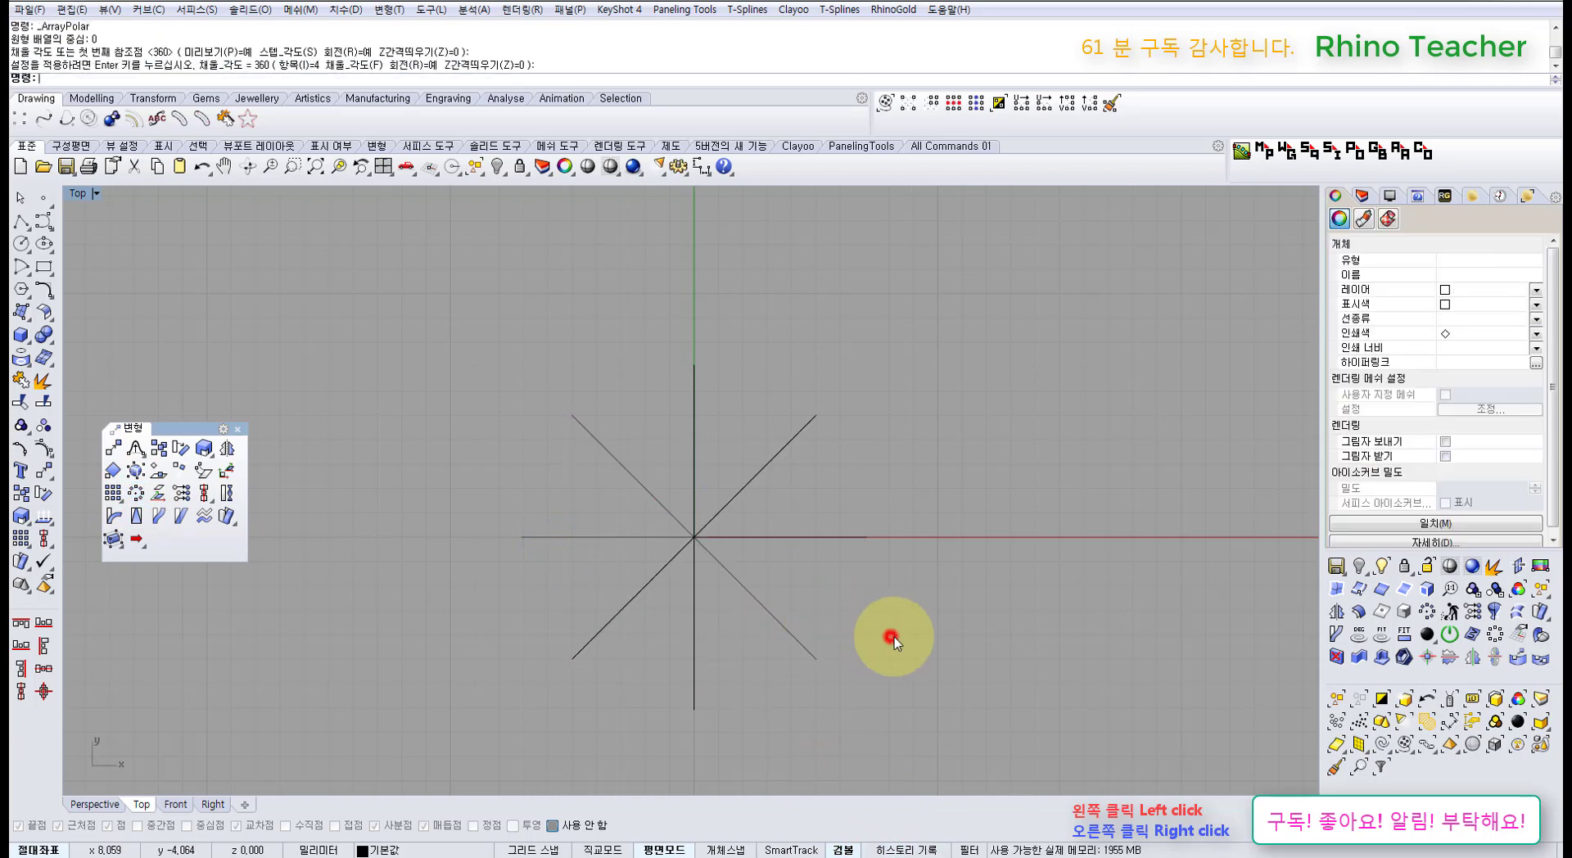
- Maximize the Perspective viewport and enable the history option that locks child objects (자식 개체 잠금)
key(ctrl+F4)
right_drag(705, 584, 792, 691)
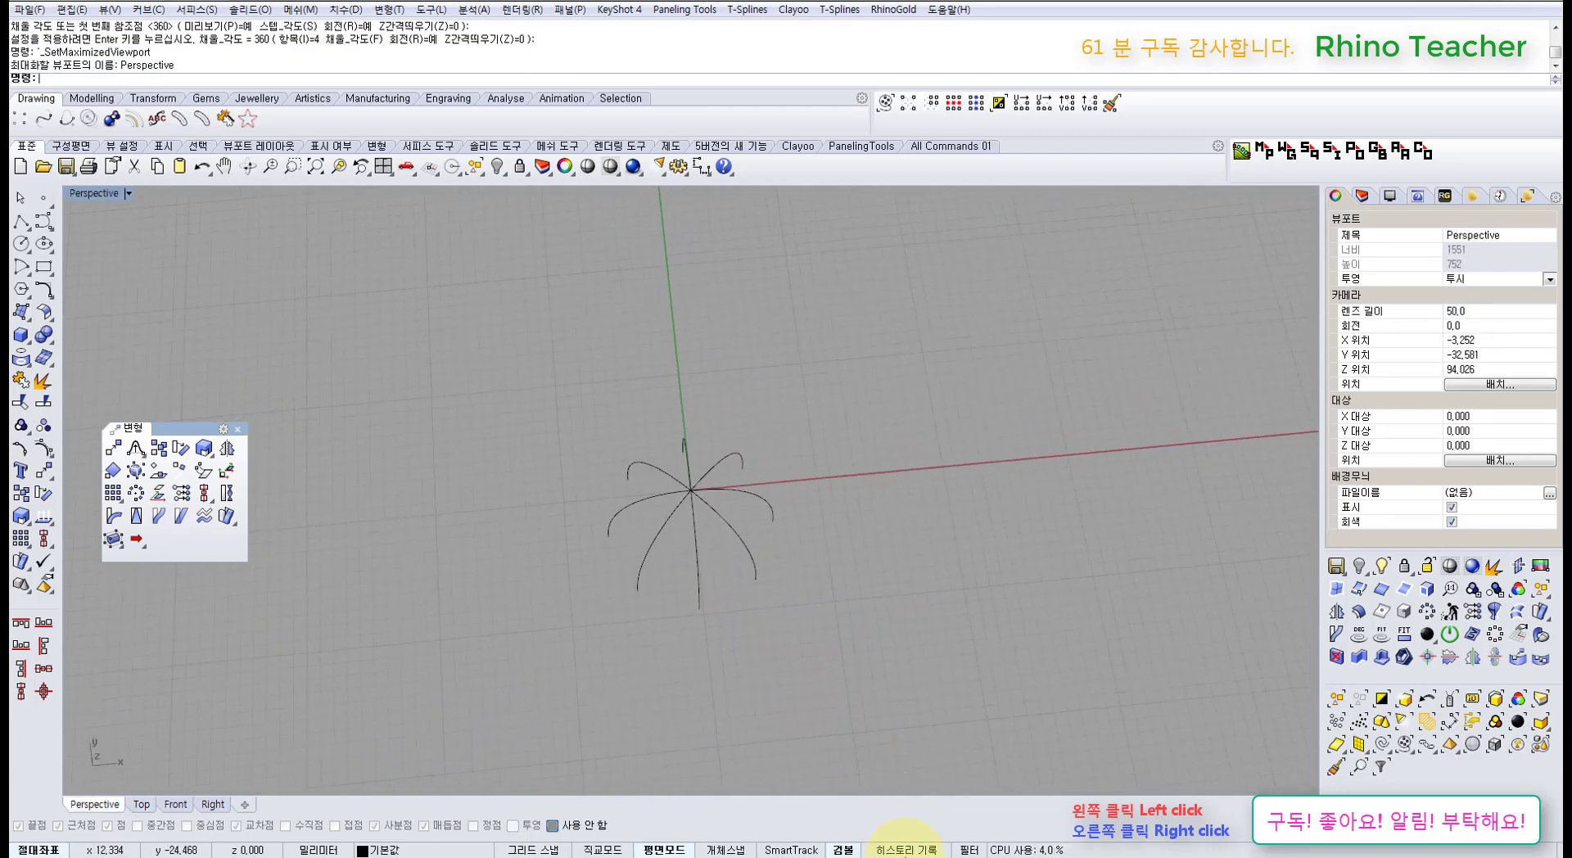
right_click(901, 852)
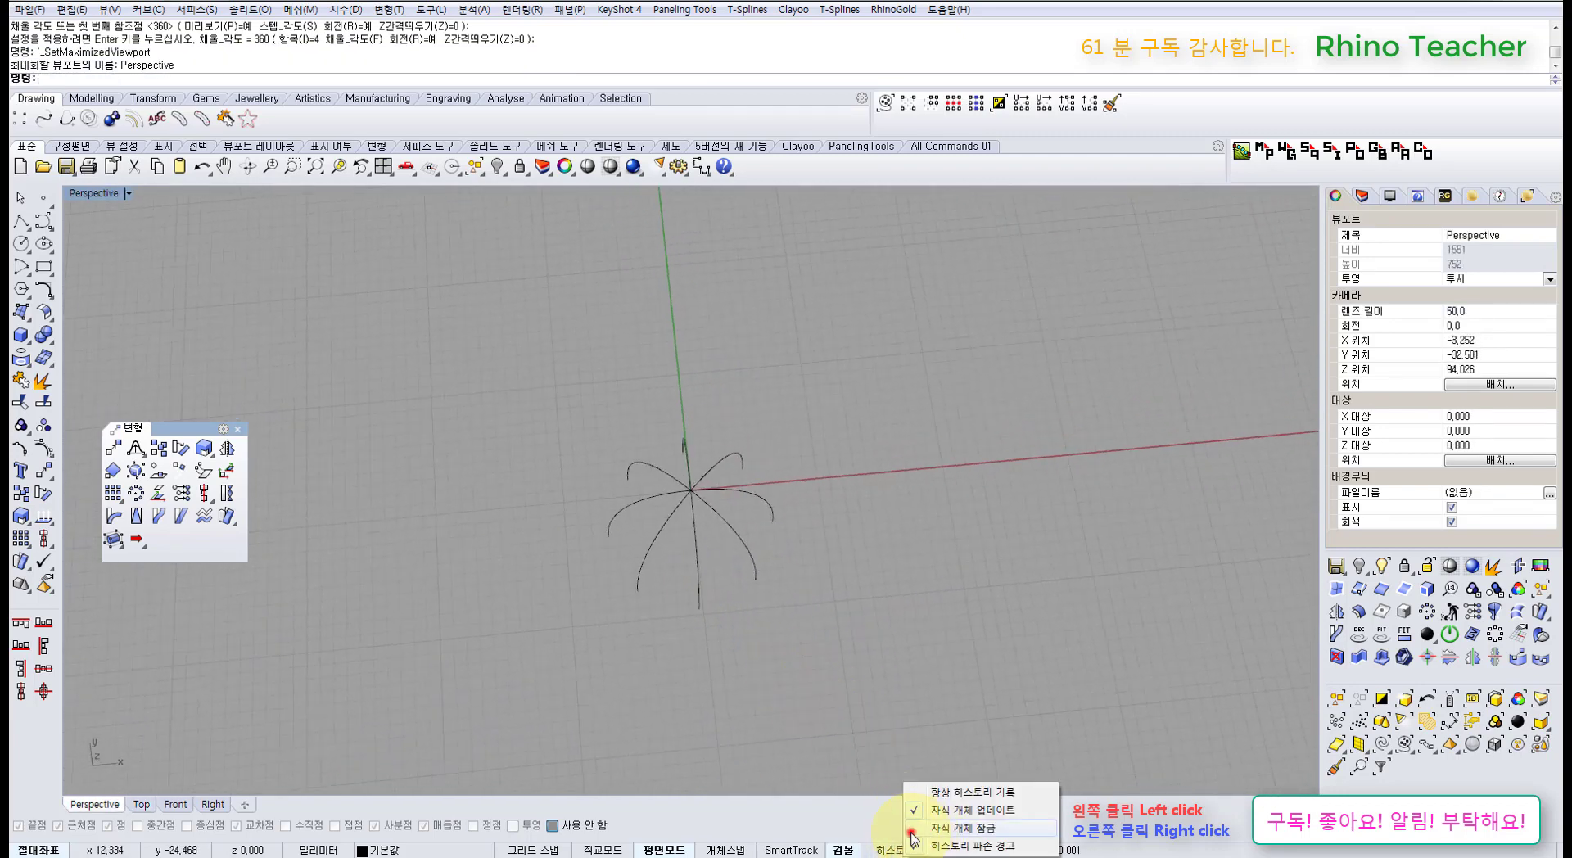
click(911, 829)
- Move the original source curve to test its history-linked copies, and undo the move
drag(904, 686, 561, 420)
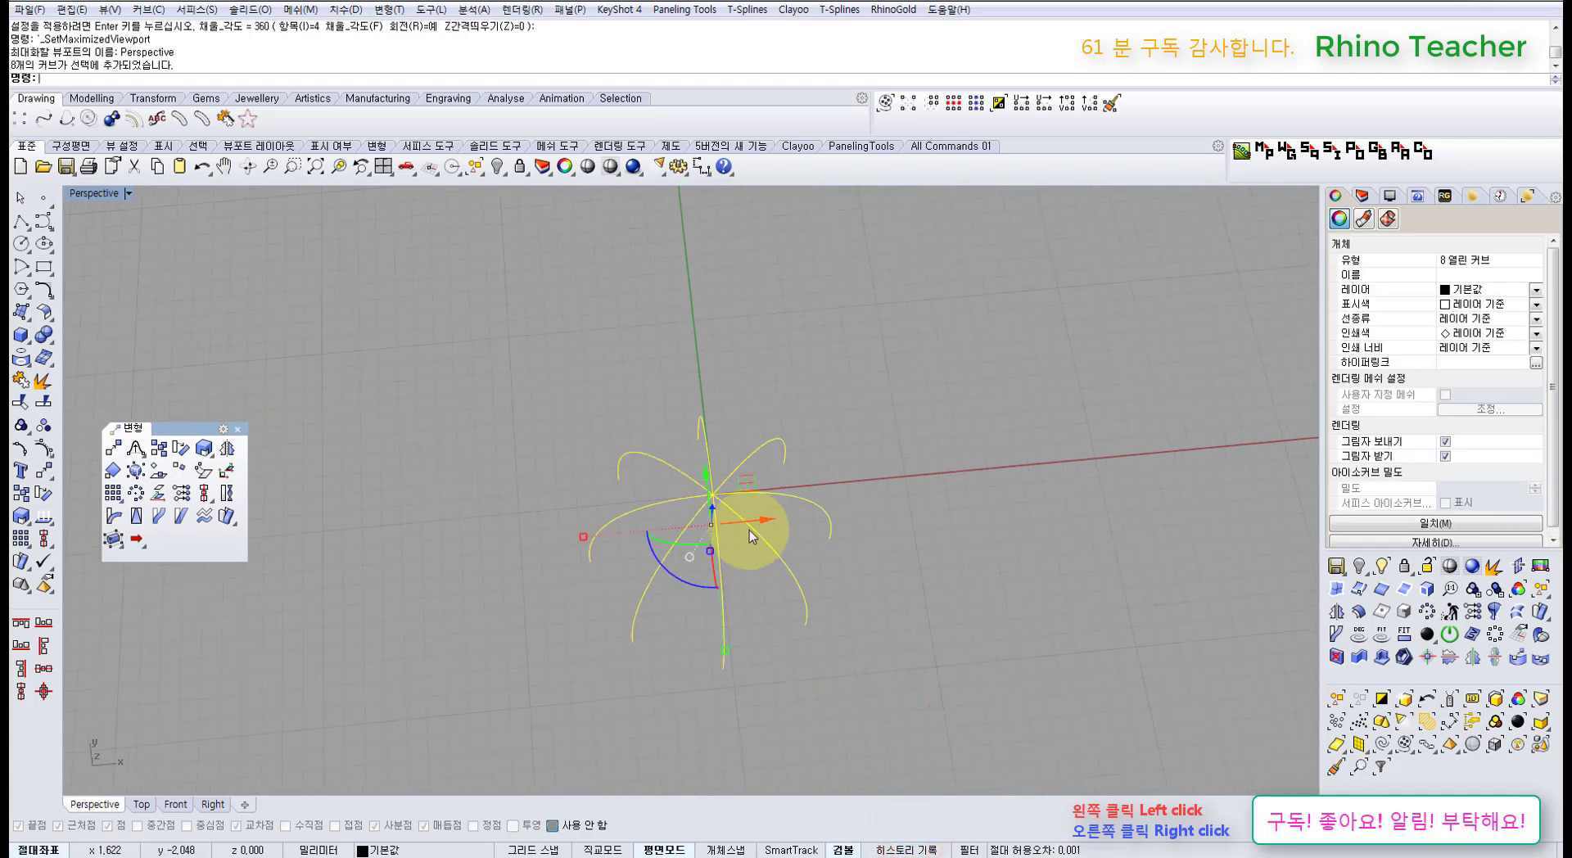
click(754, 612)
click(635, 553)
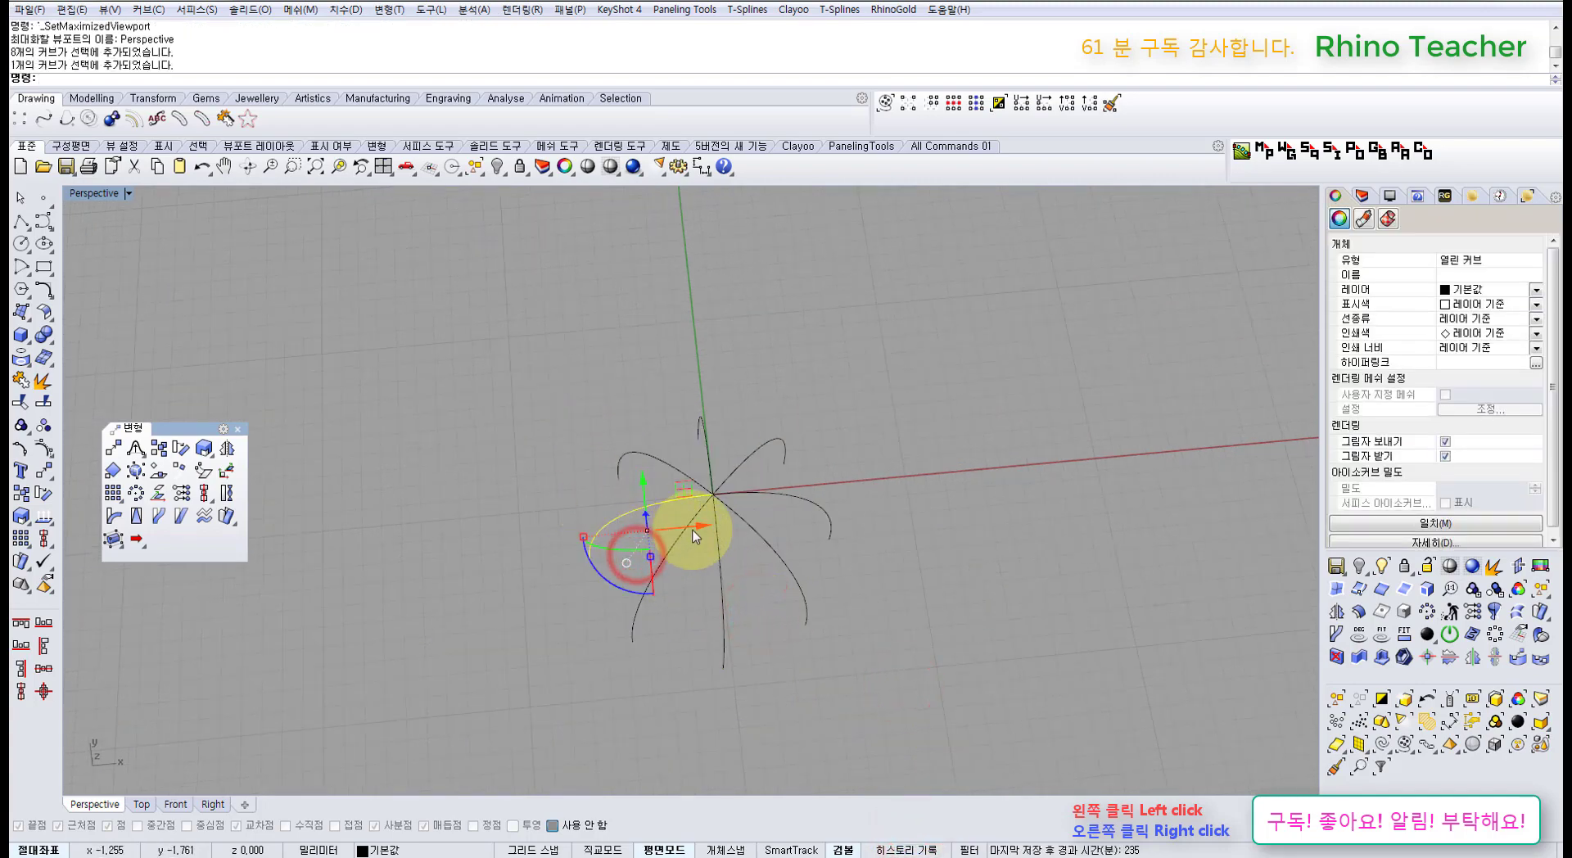
drag(692, 531, 591, 543)
key(ctrl+z)
- Try to move two of the locked child curves at the front of the radial array
drag(828, 648, 697, 563)
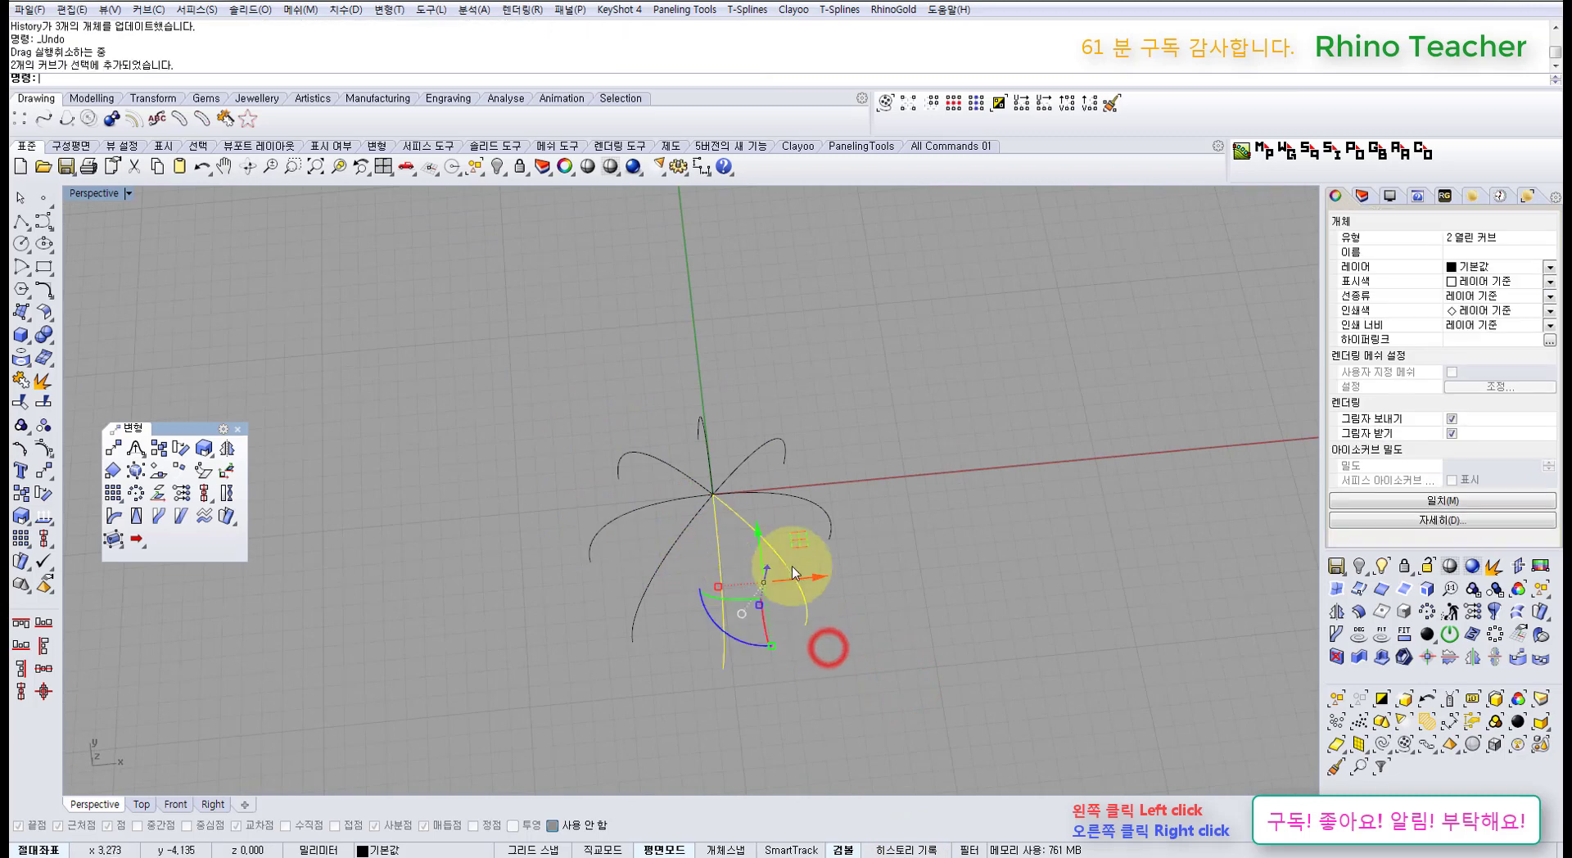
drag(826, 588, 861, 653)
click(937, 631)
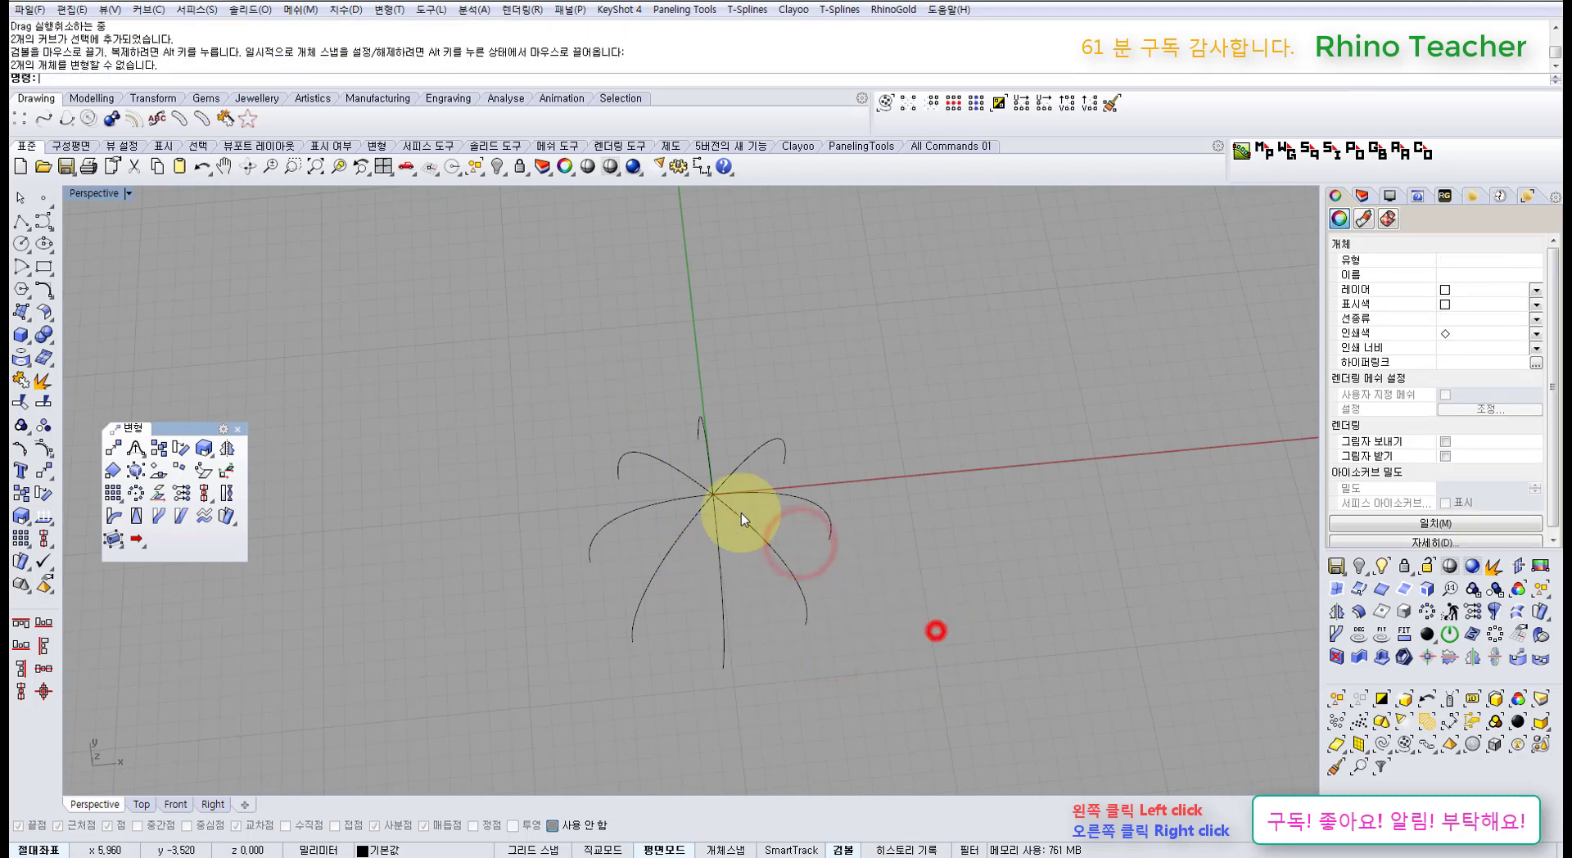
- Move the rotated source curve away from the array centre, and undo the move
scroll(629, 455, up, 4)
drag(650, 421, 639, 492)
drag(733, 497, 663, 460)
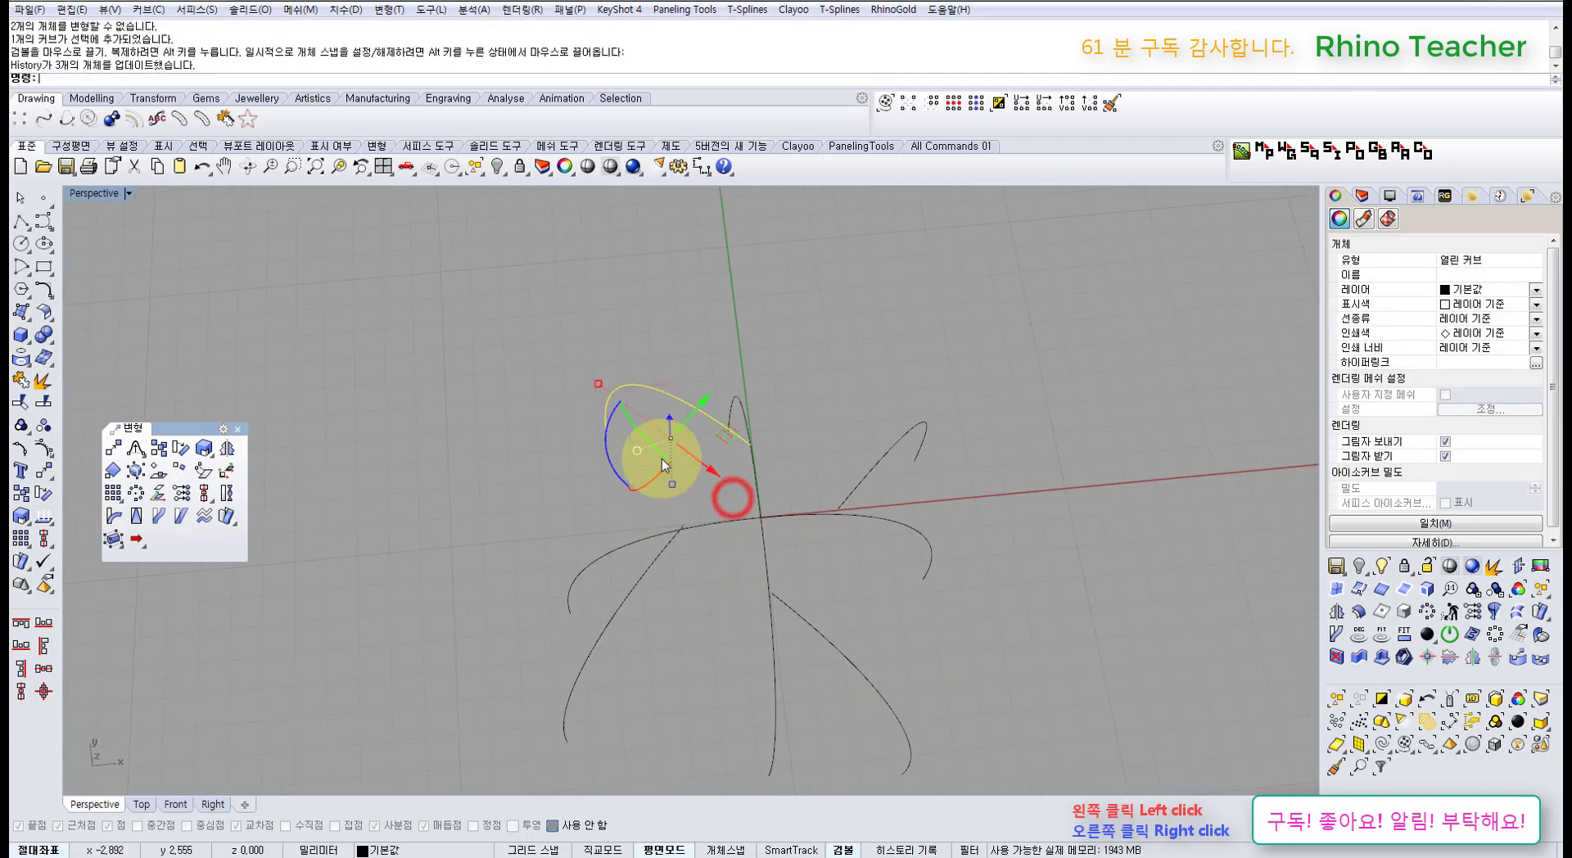
key(ctrl+z)
click(531, 441)
- In the Top viewport, scale the rotated source curve in 2D about 0 to about three quarters of its size
right_drag(715, 512, 695, 588)
key(ctrl+F1)
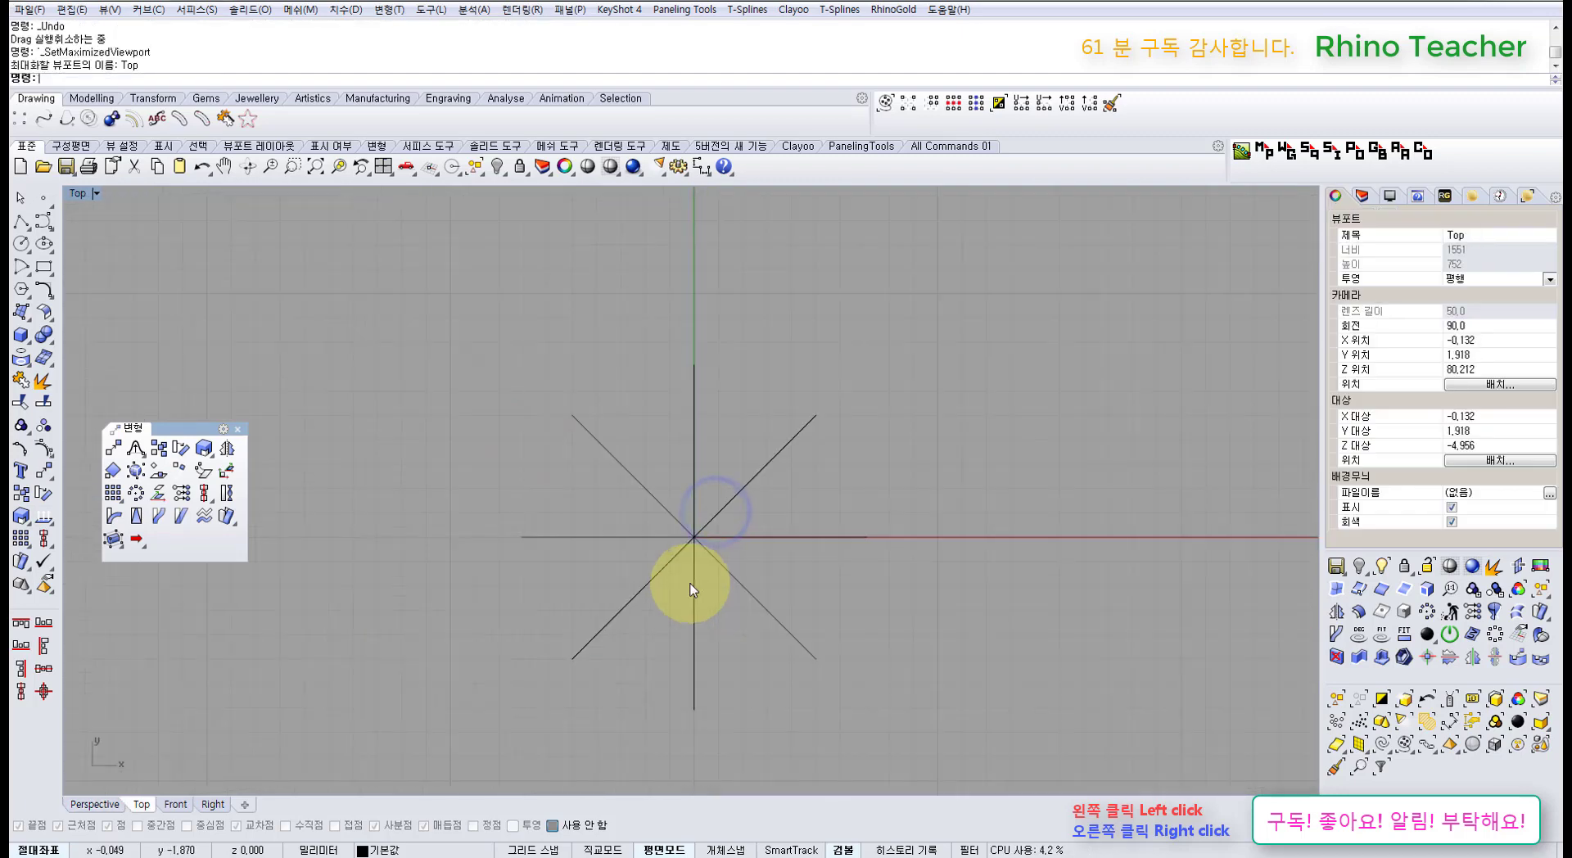
click(619, 492)
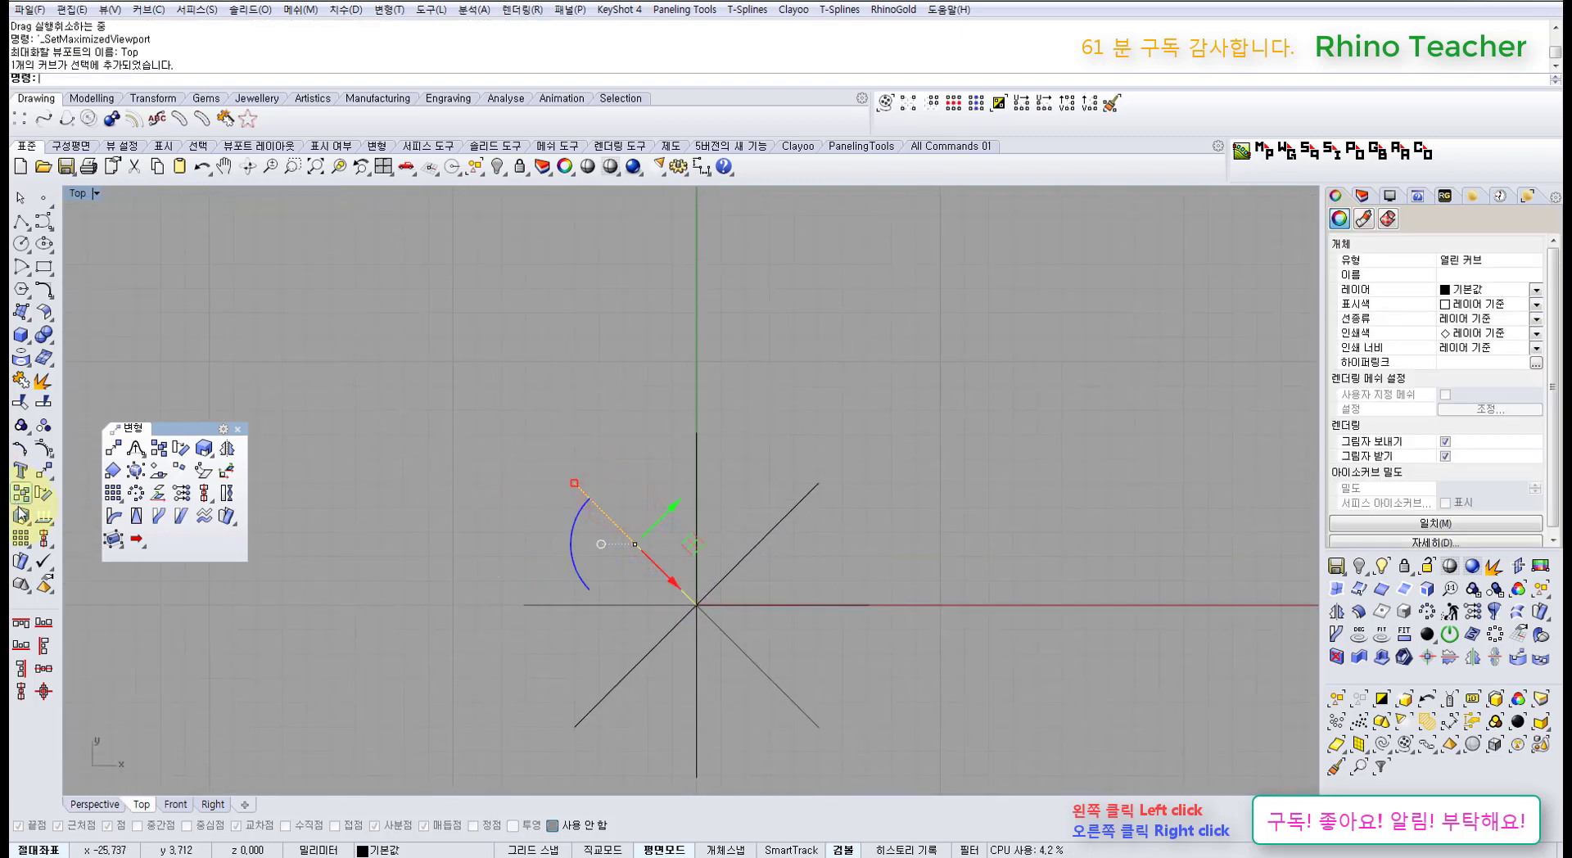
click(69, 528)
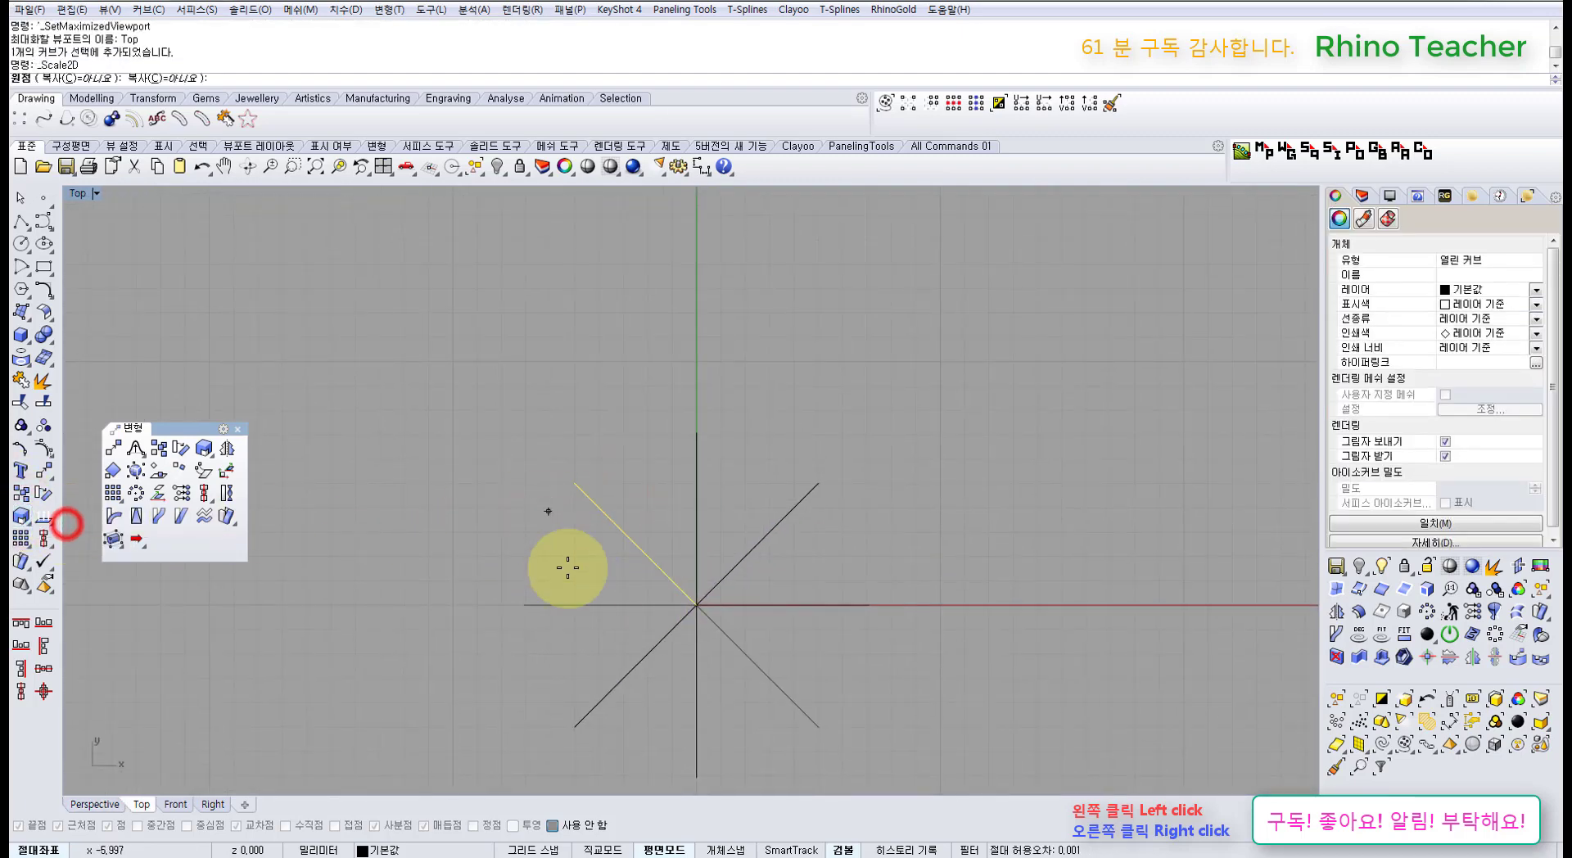
key(Escape)
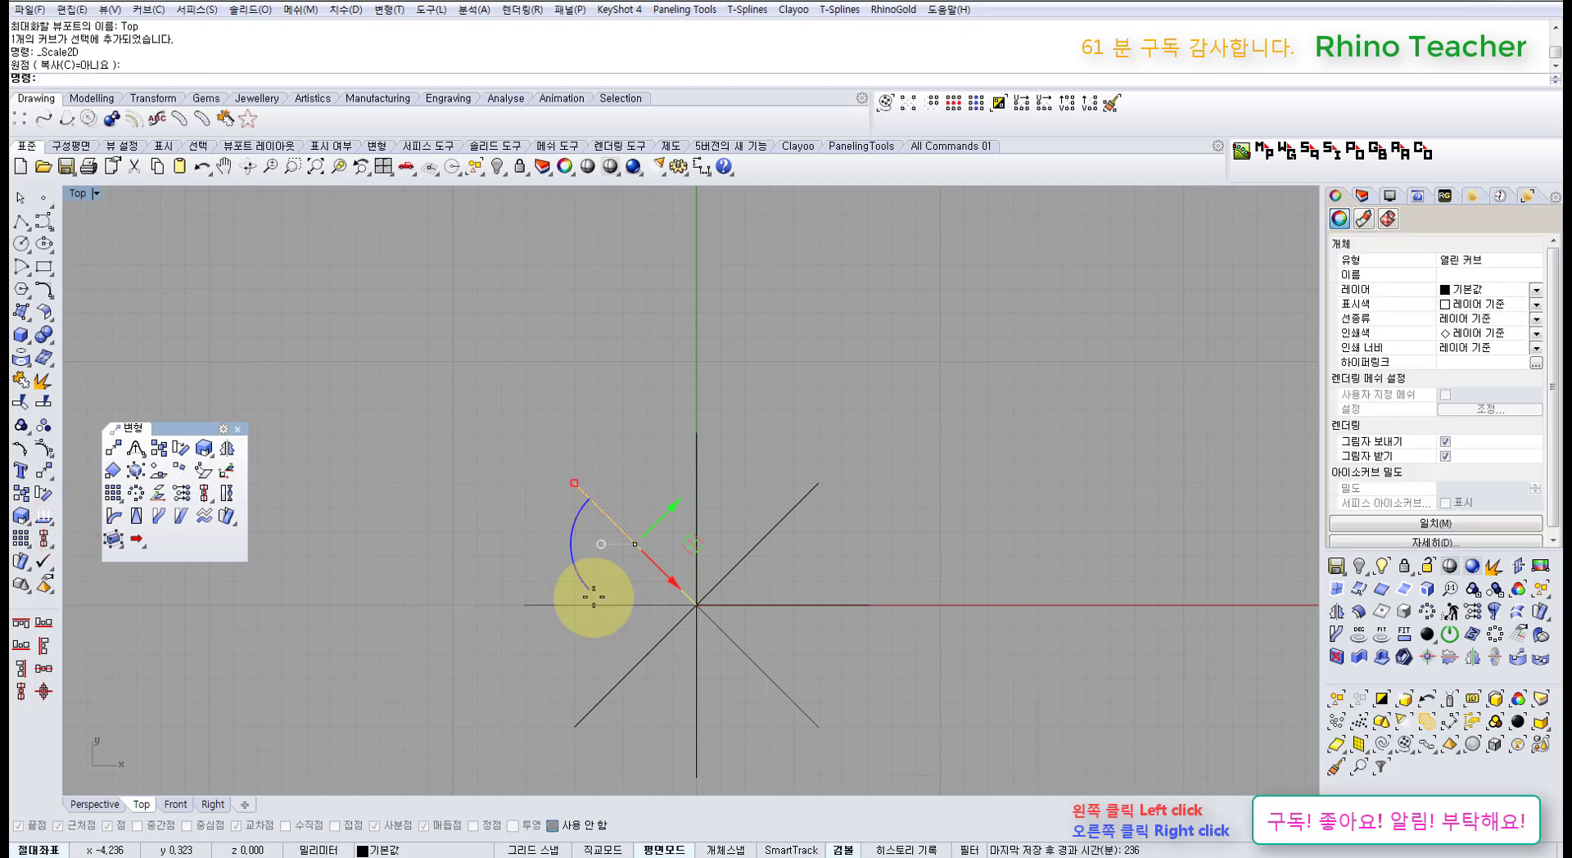
right_click(594, 596)
text(0)
key(Return)
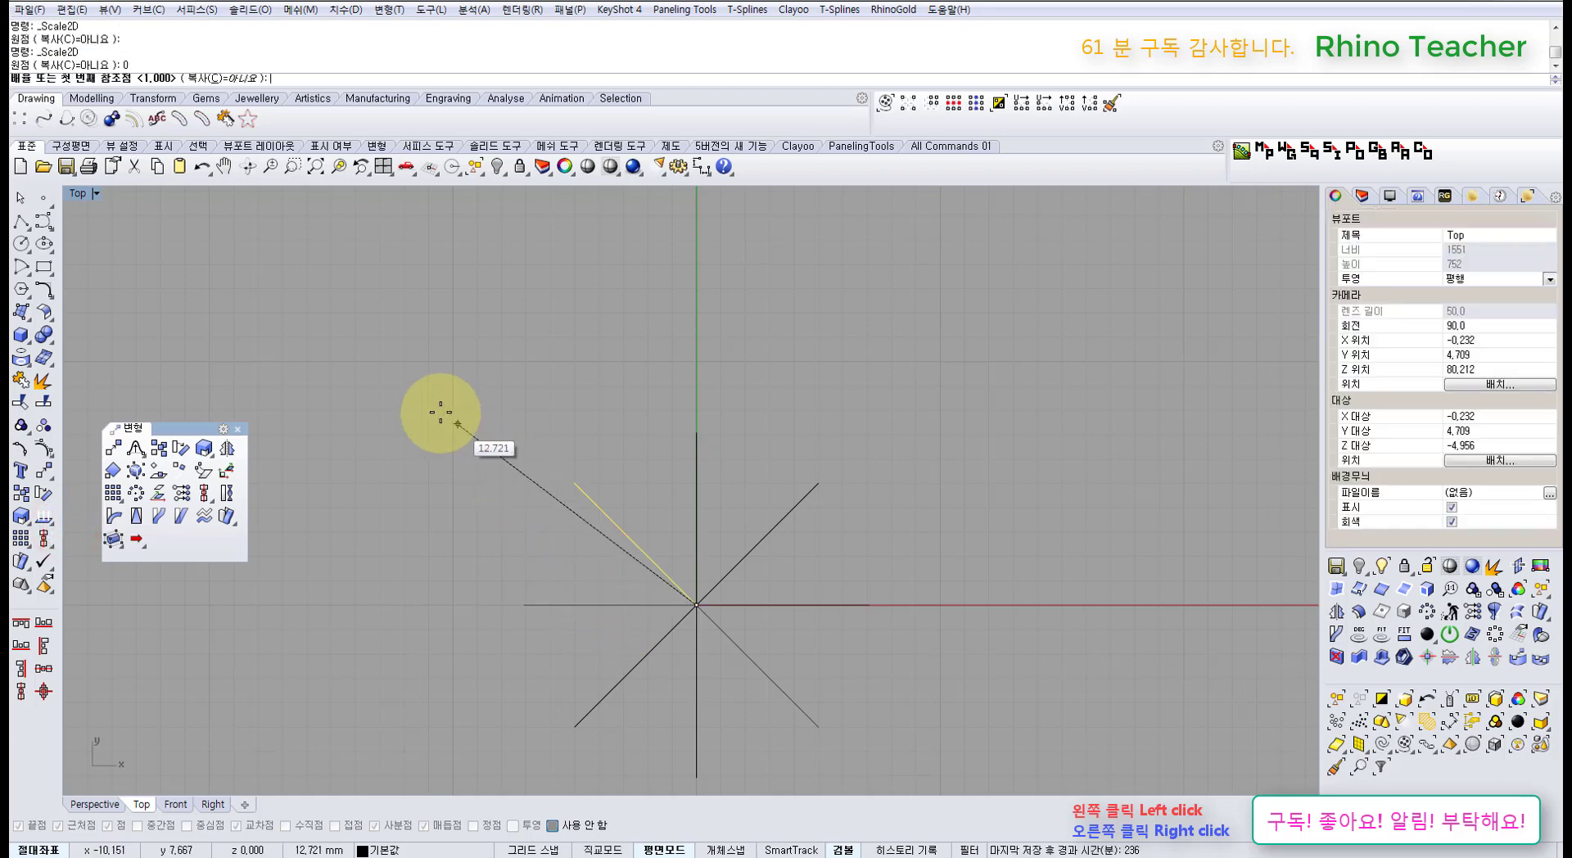
click(440, 412)
click(505, 469)
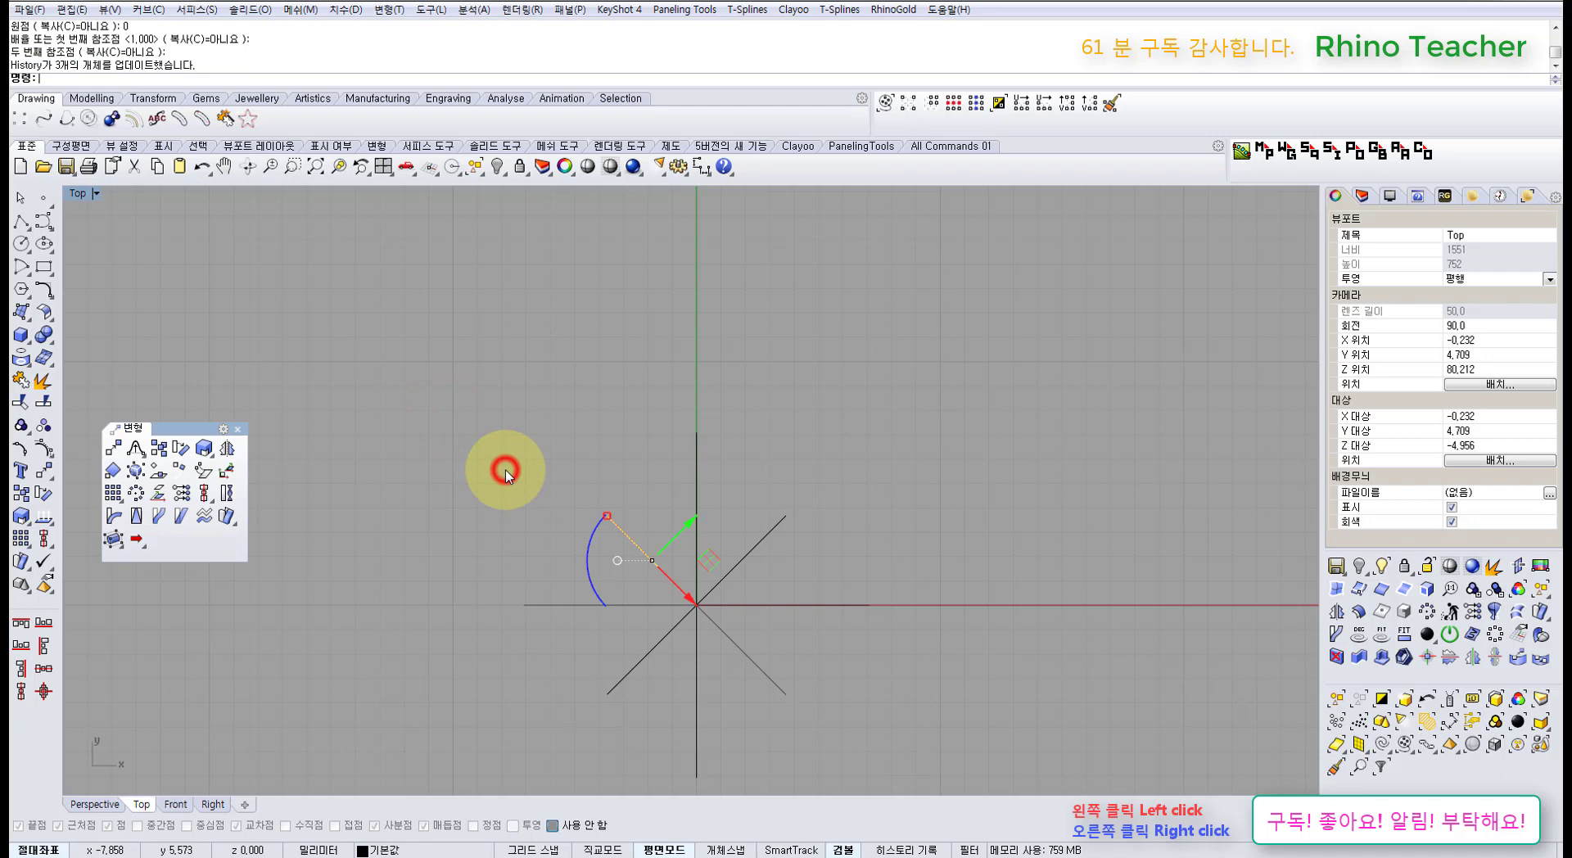
click(858, 455)
- Start a Loft through all the radial curves in the Perspective viewport, bringing up its options
key(ctrl+F4)
right_drag(815, 432, 842, 343)
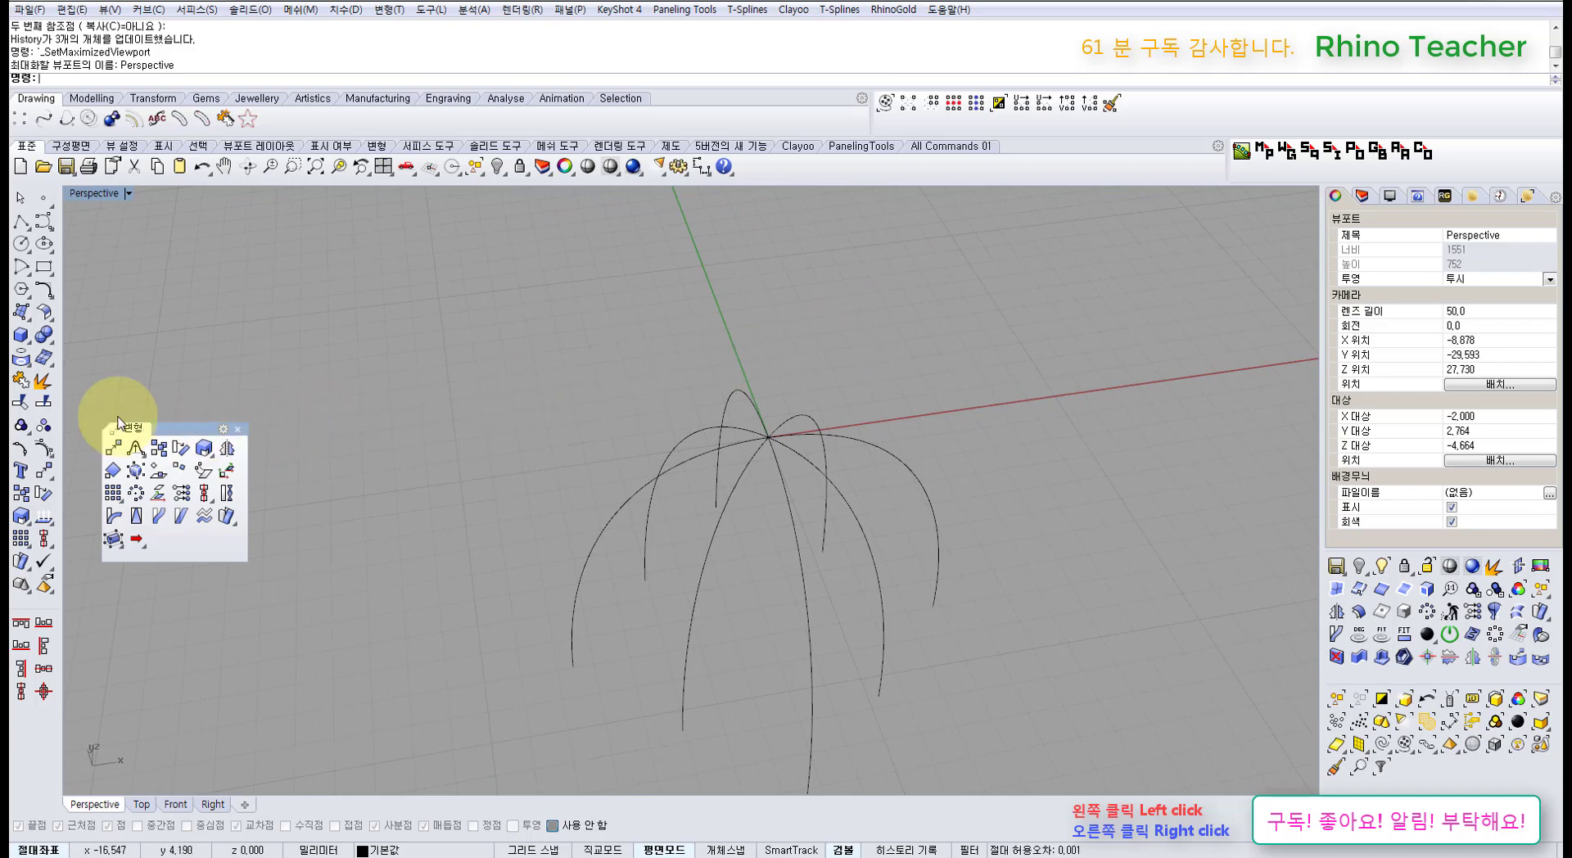
click(44, 316)
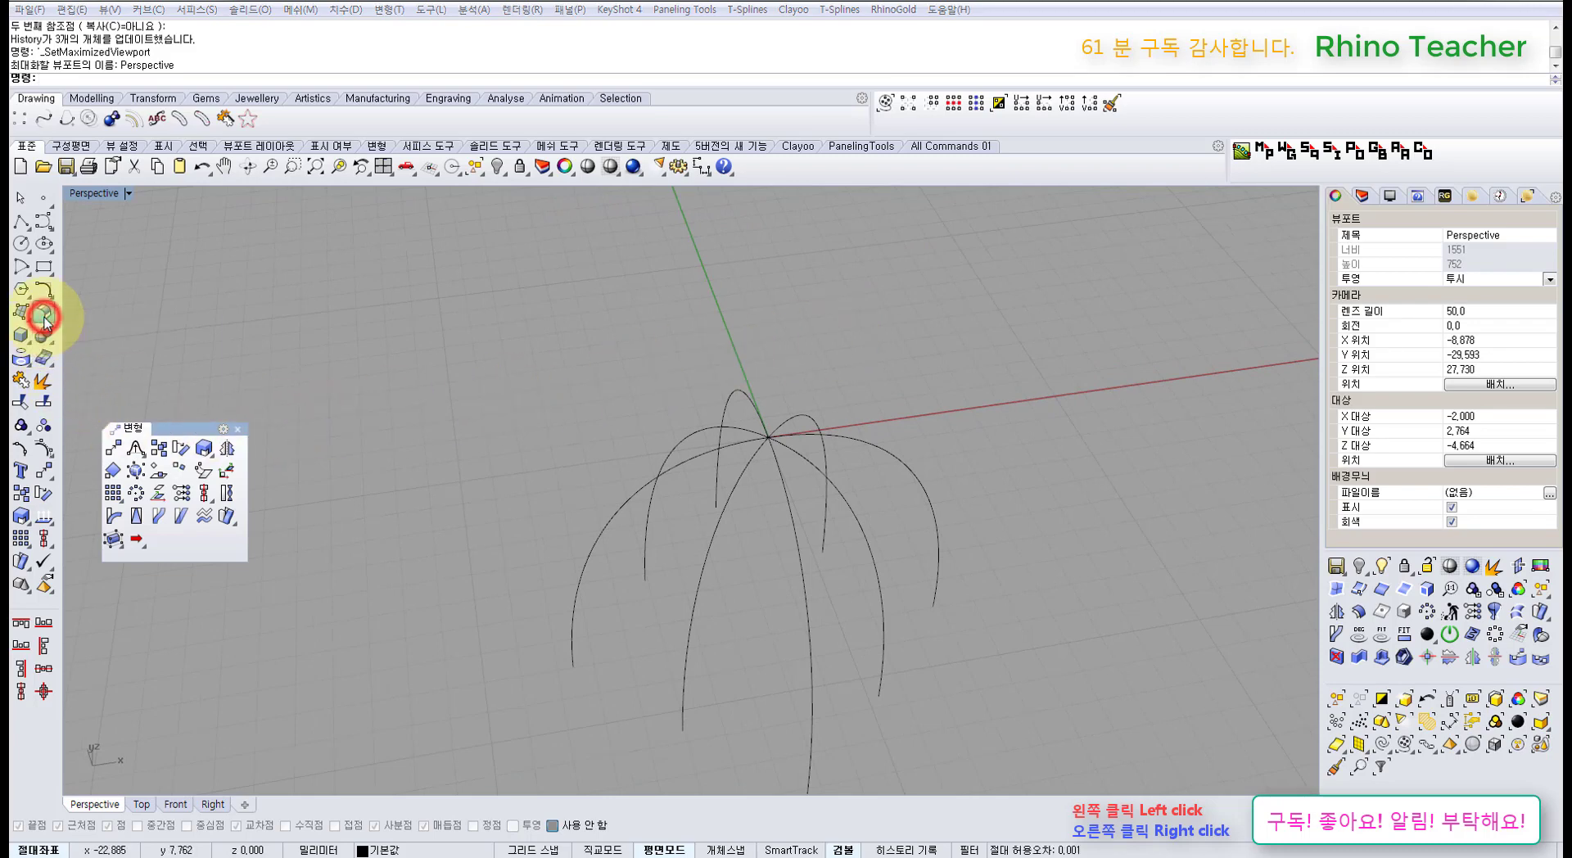
click(21, 311)
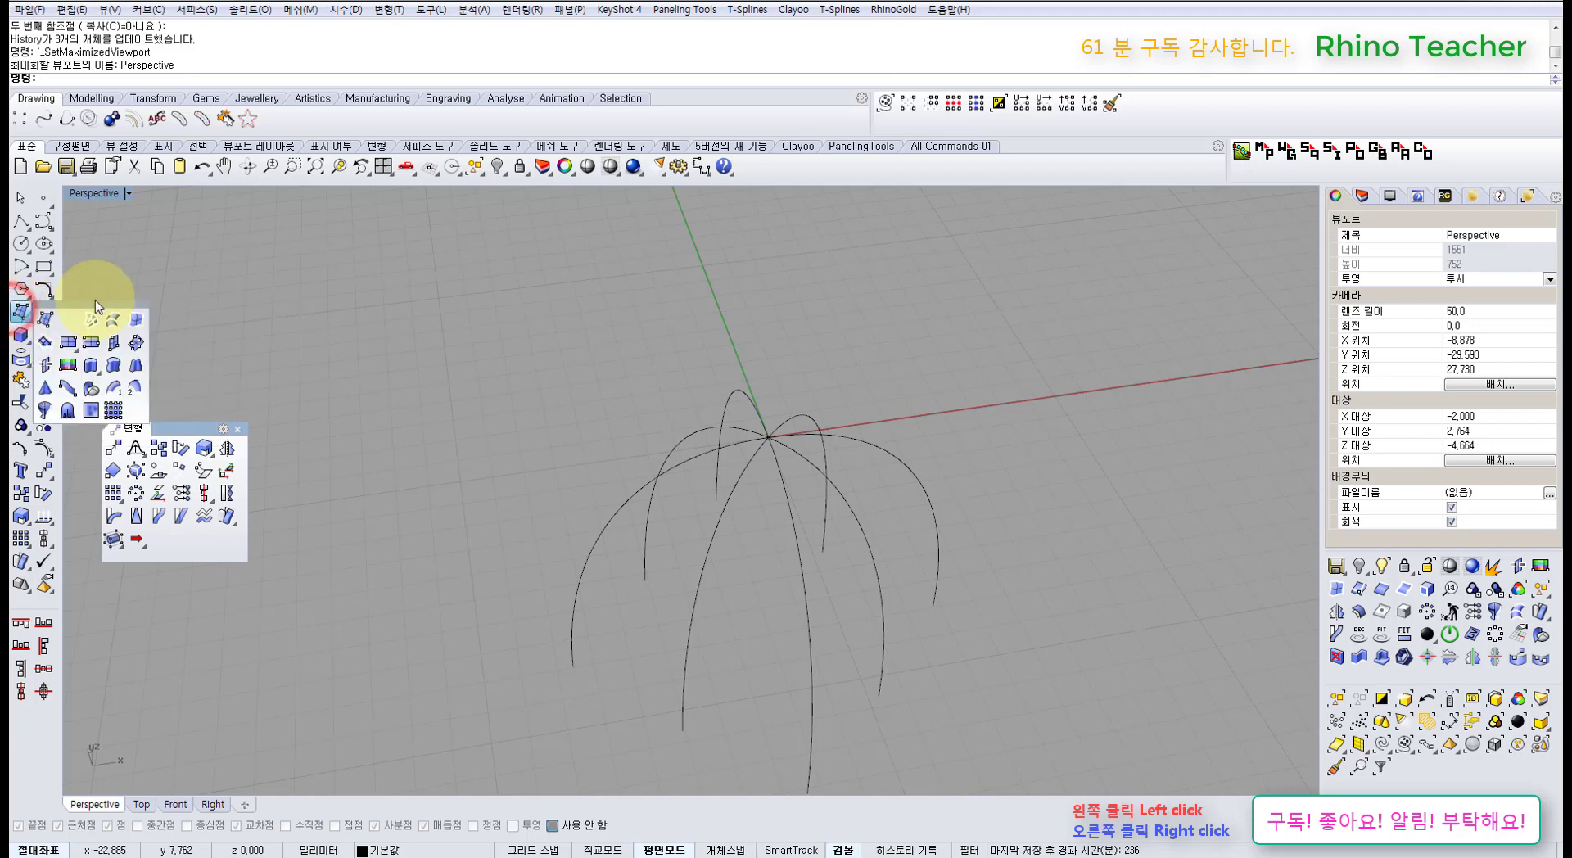
drag(82, 306, 117, 289)
click(148, 310)
right_drag(545, 377, 712, 325)
drag(969, 433, 575, 473)
right_drag(779, 357, 765, 459)
right_click(766, 463)
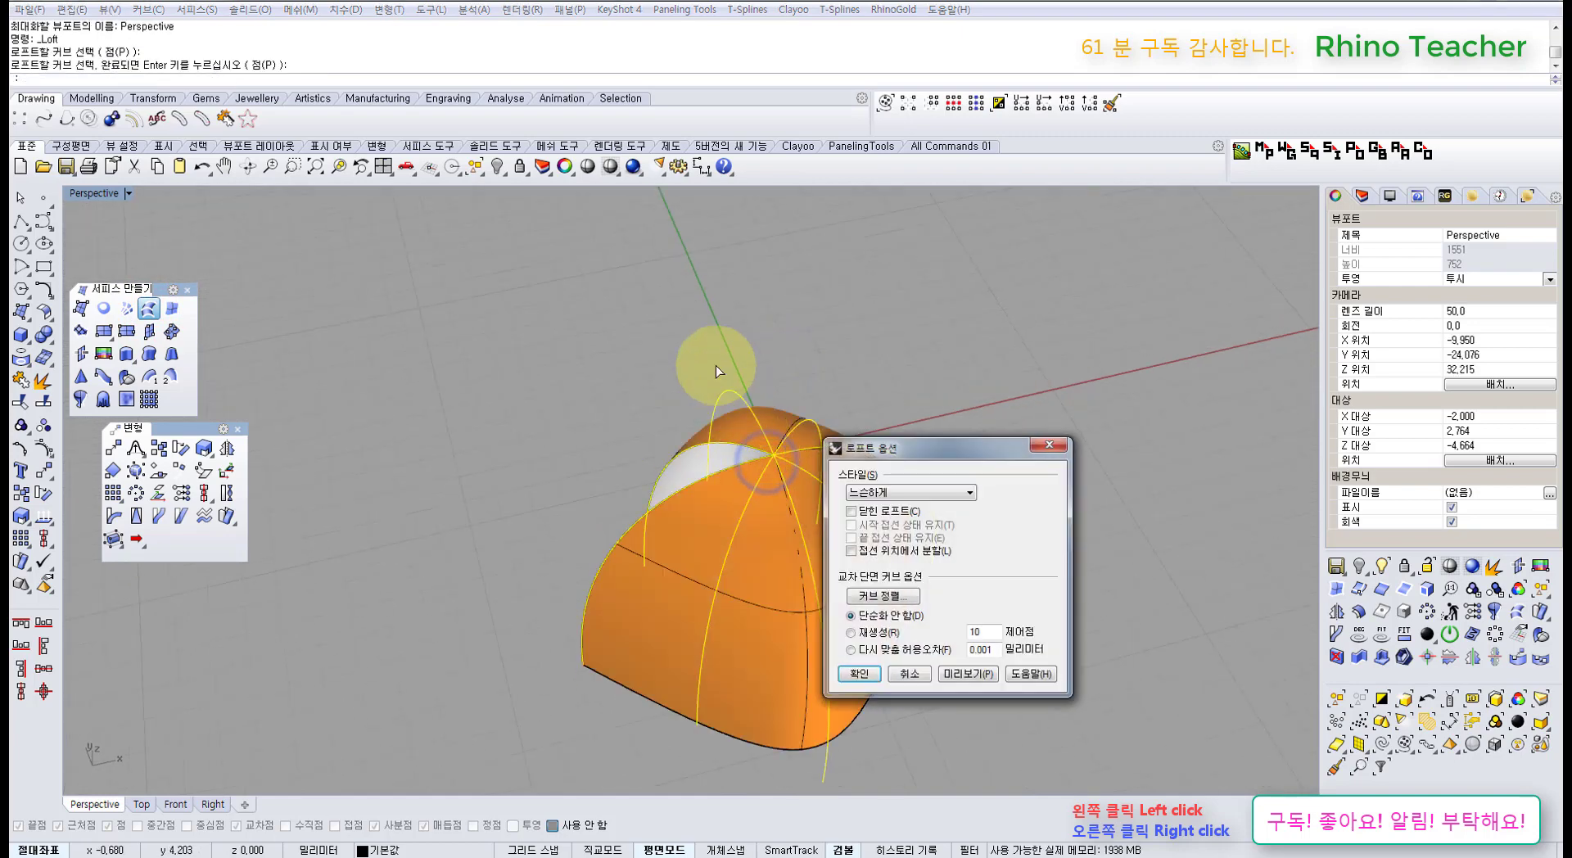
- Preview the loft with the Normal style (보통), and compare it with the Straight sections style (직선 단면)
right_drag(713, 365, 805, 433)
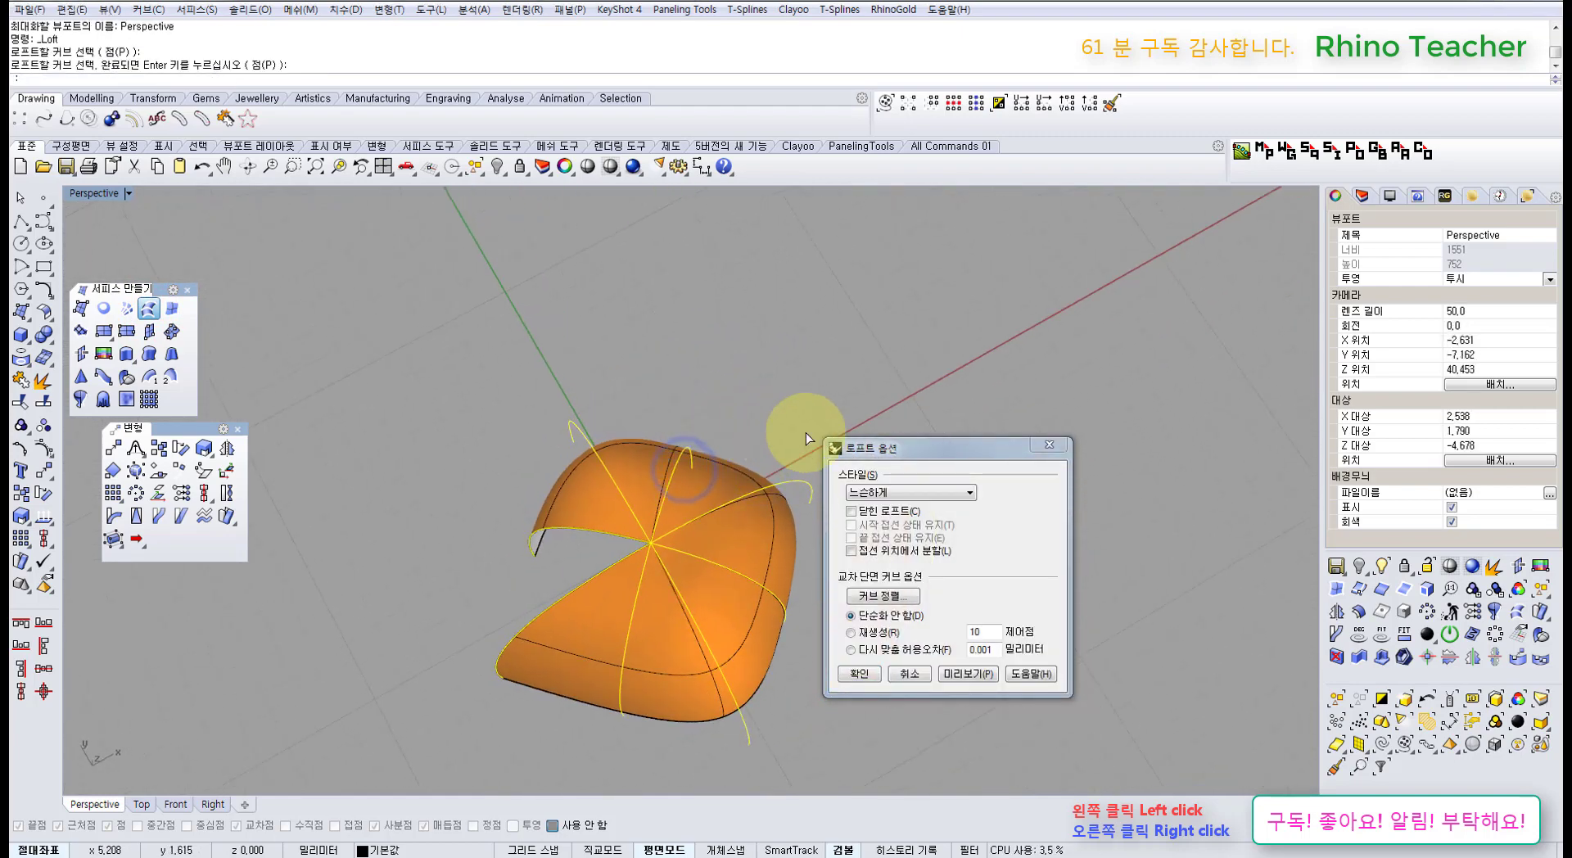
click(906, 491)
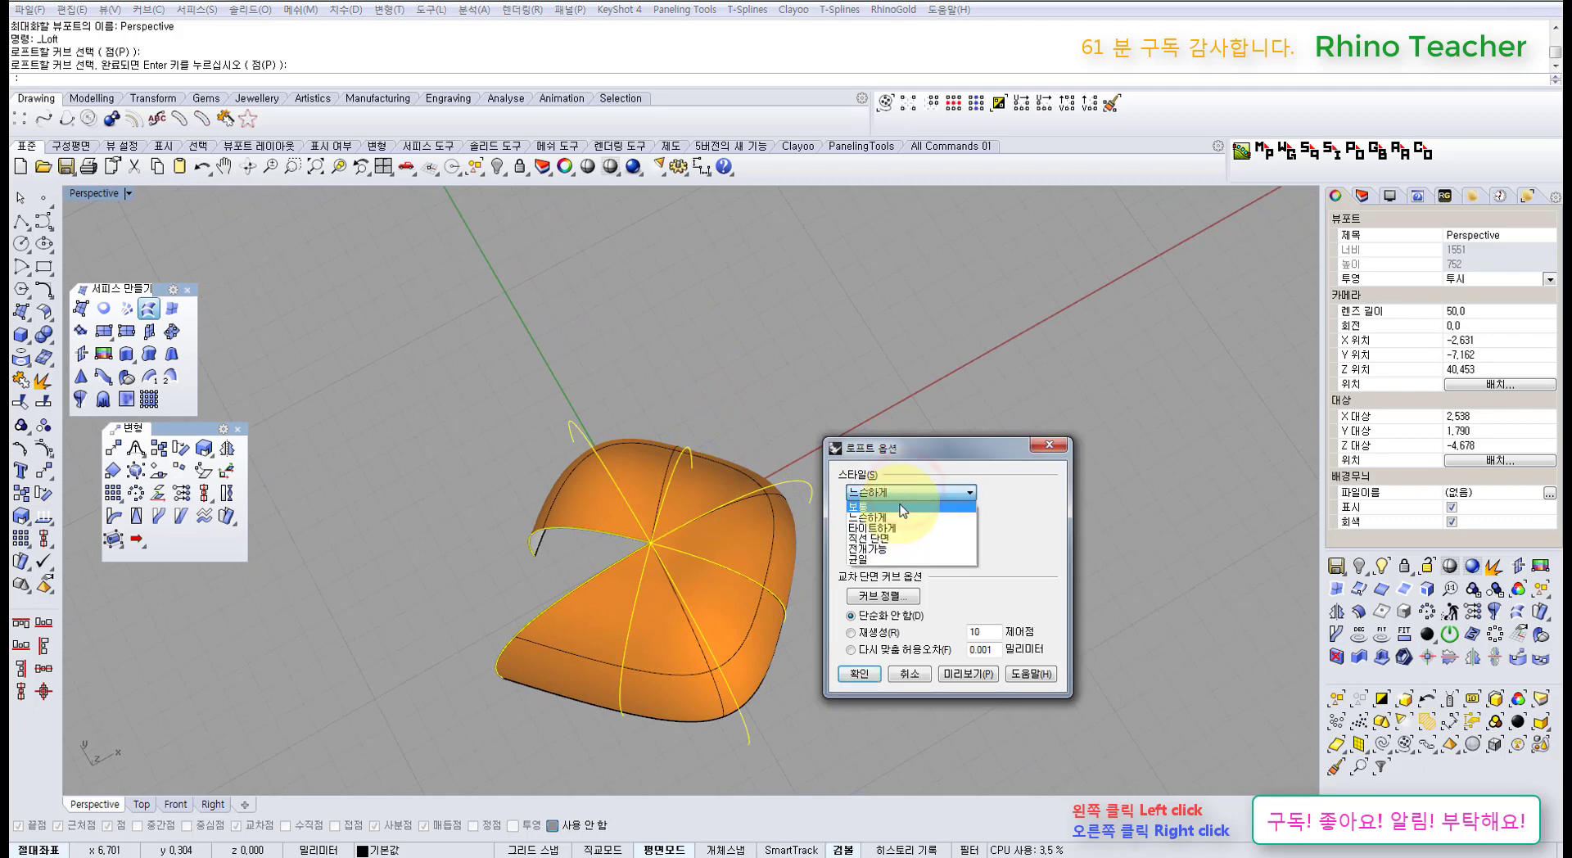
click(902, 506)
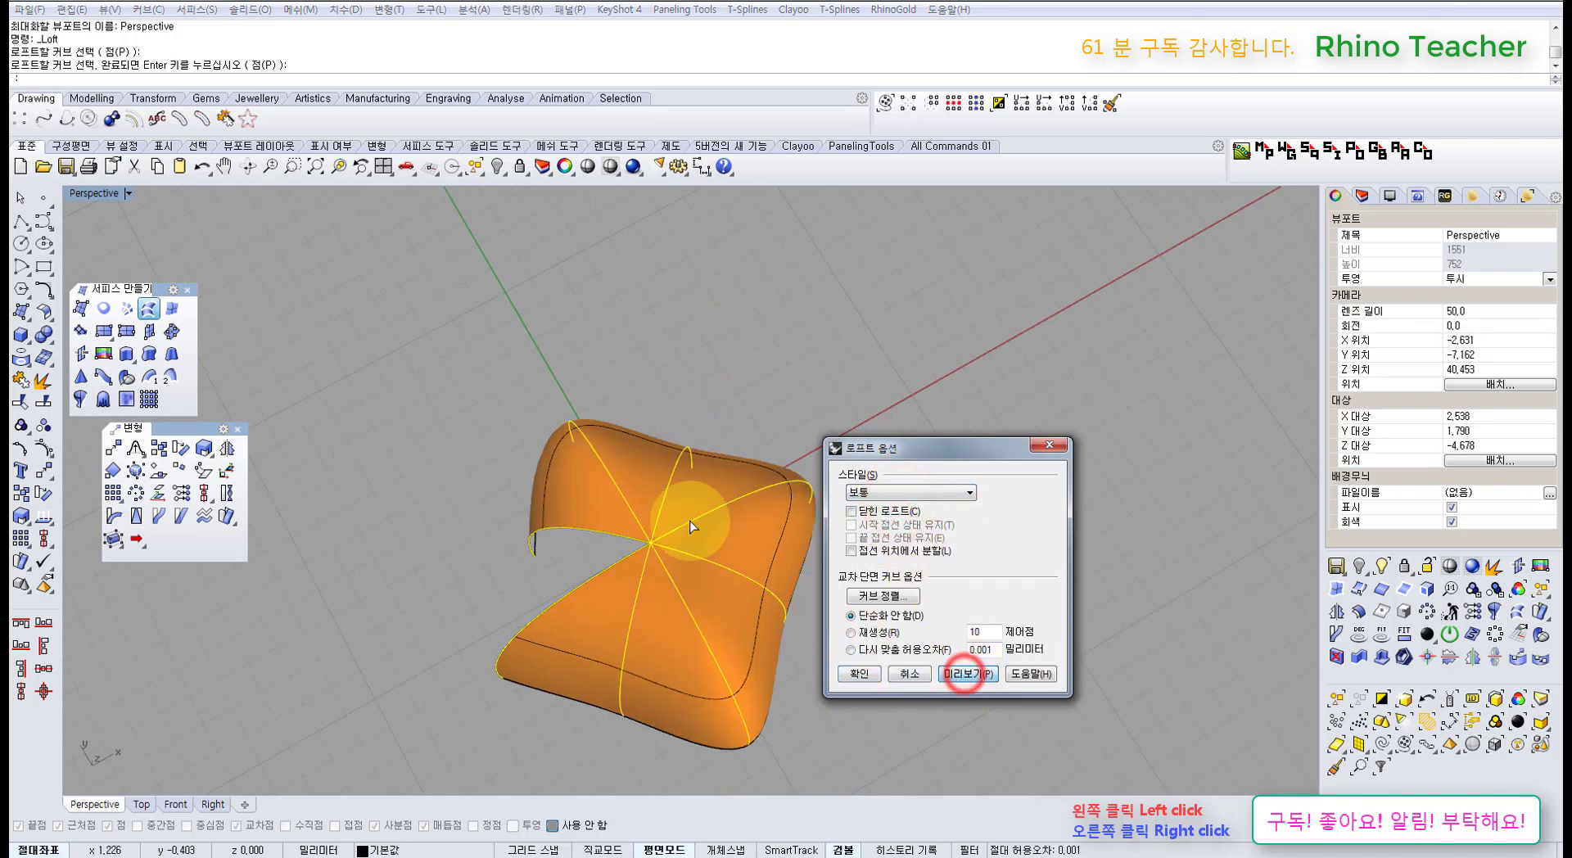
right_drag(686, 499, 732, 521)
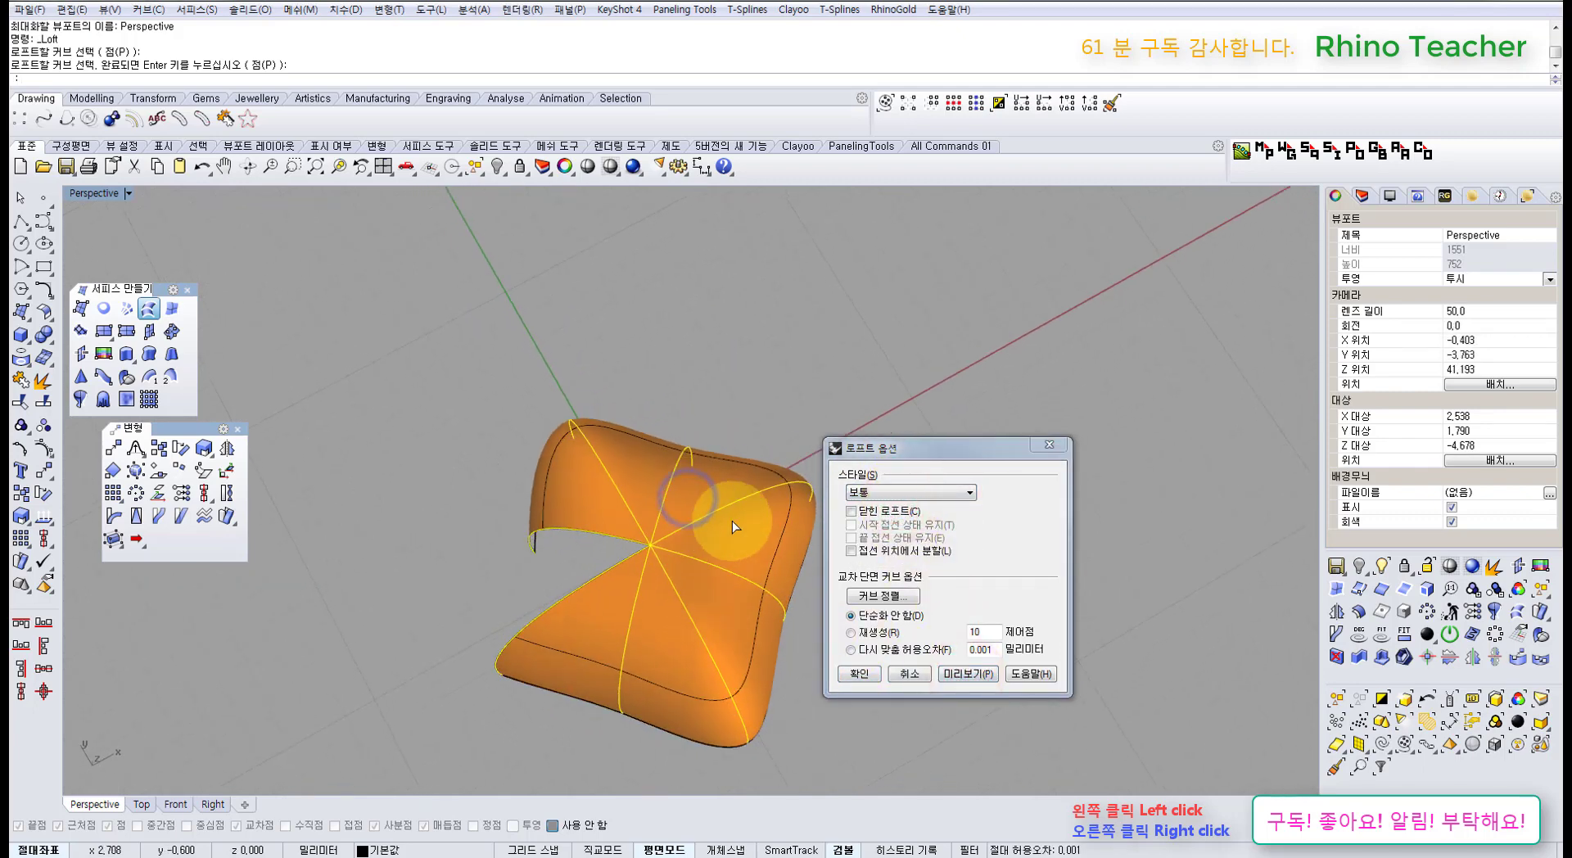
click(932, 493)
click(916, 539)
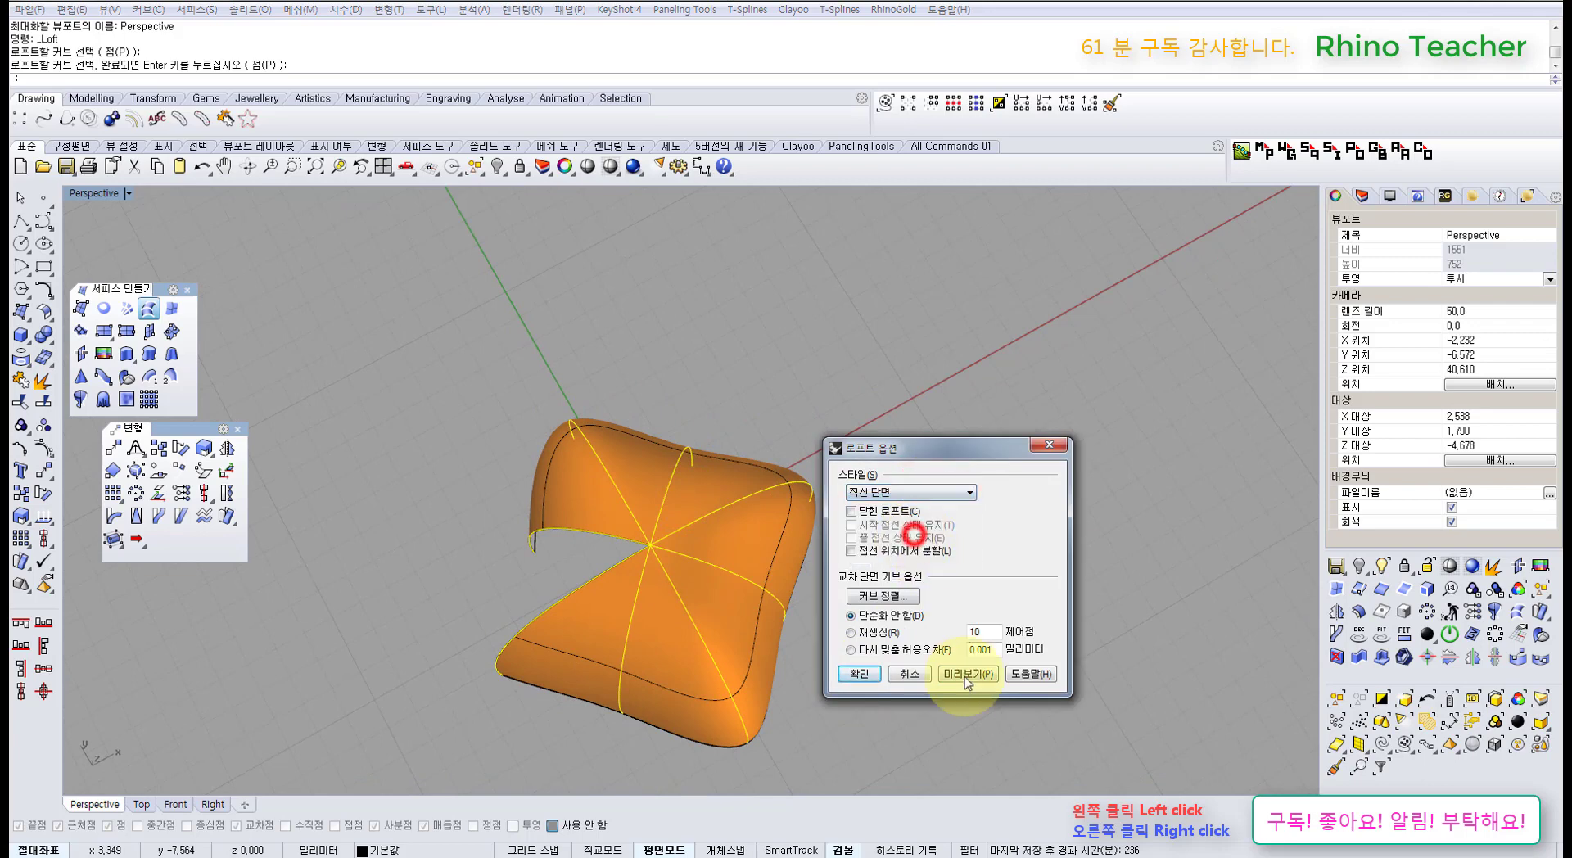
click(968, 676)
right_drag(692, 567, 729, 565)
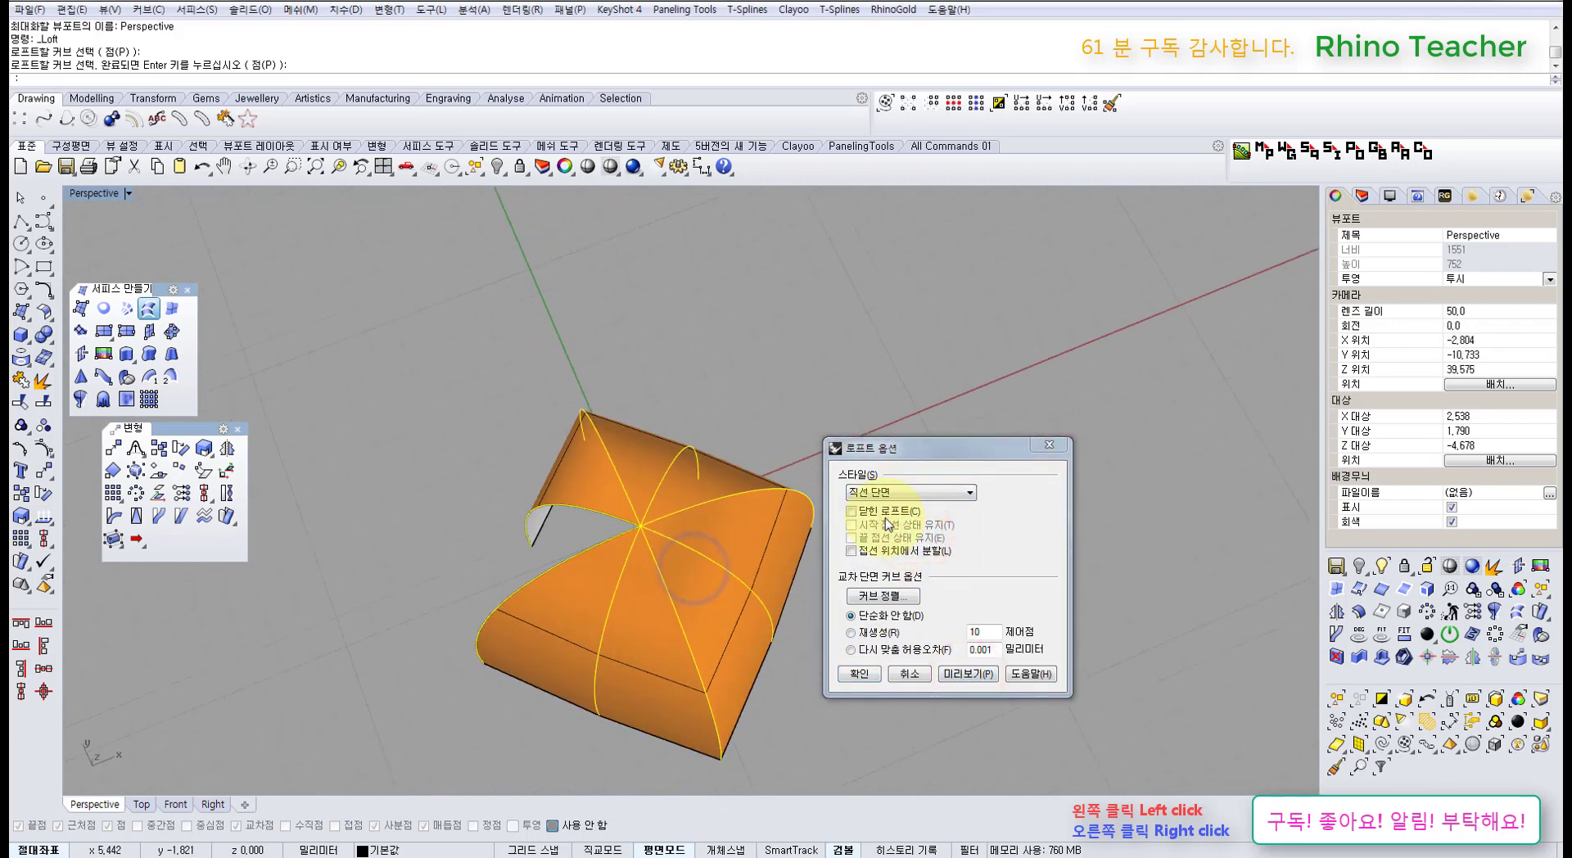
- Set the loft style to Normal (보통) and preview the surface
click(892, 493)
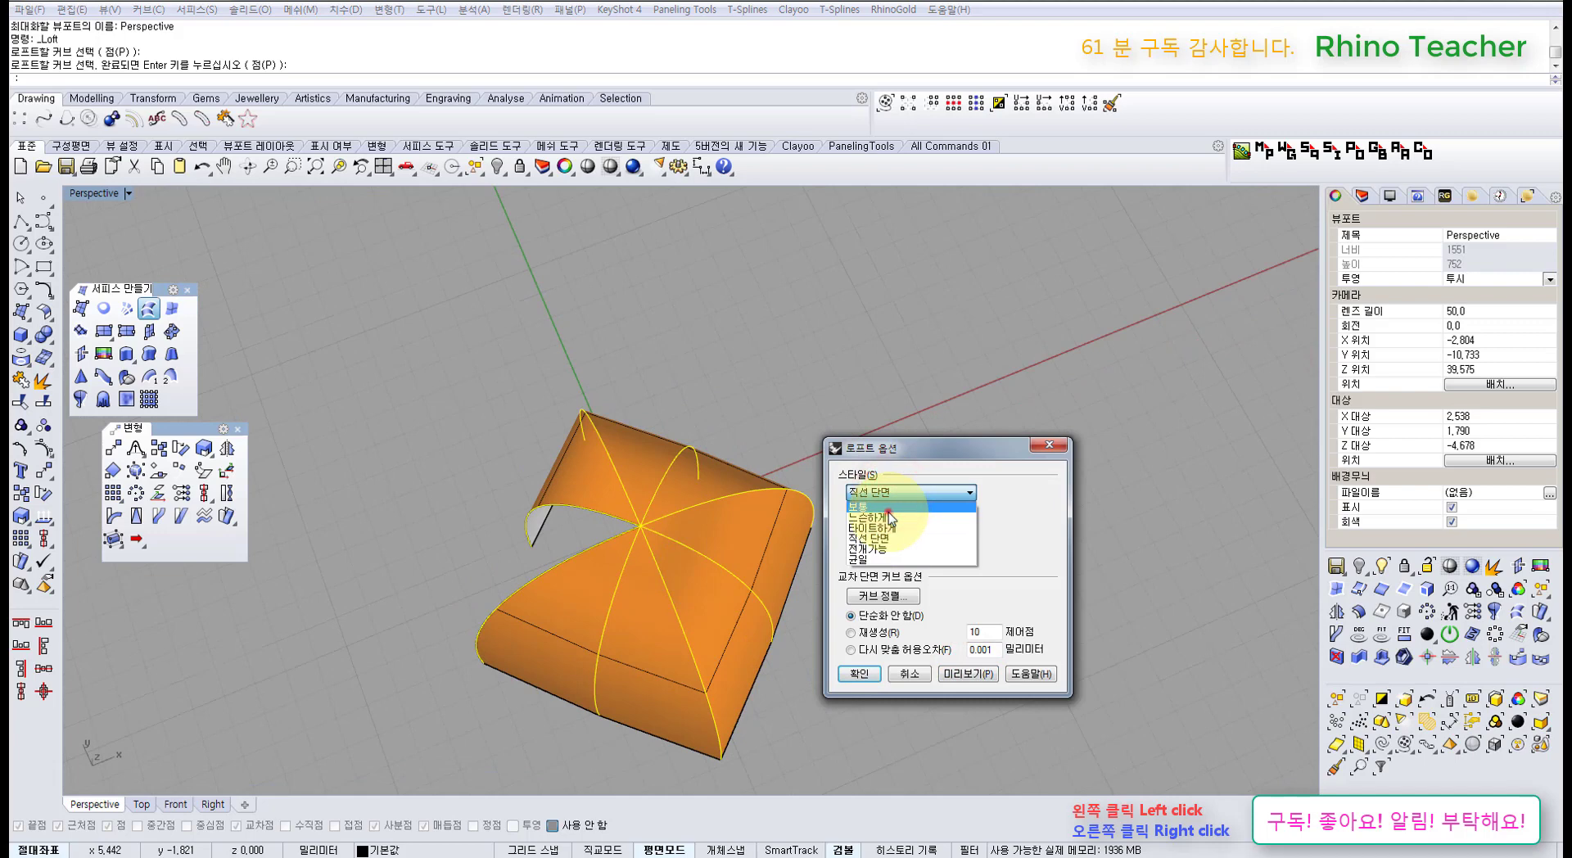
click(889, 508)
click(970, 674)
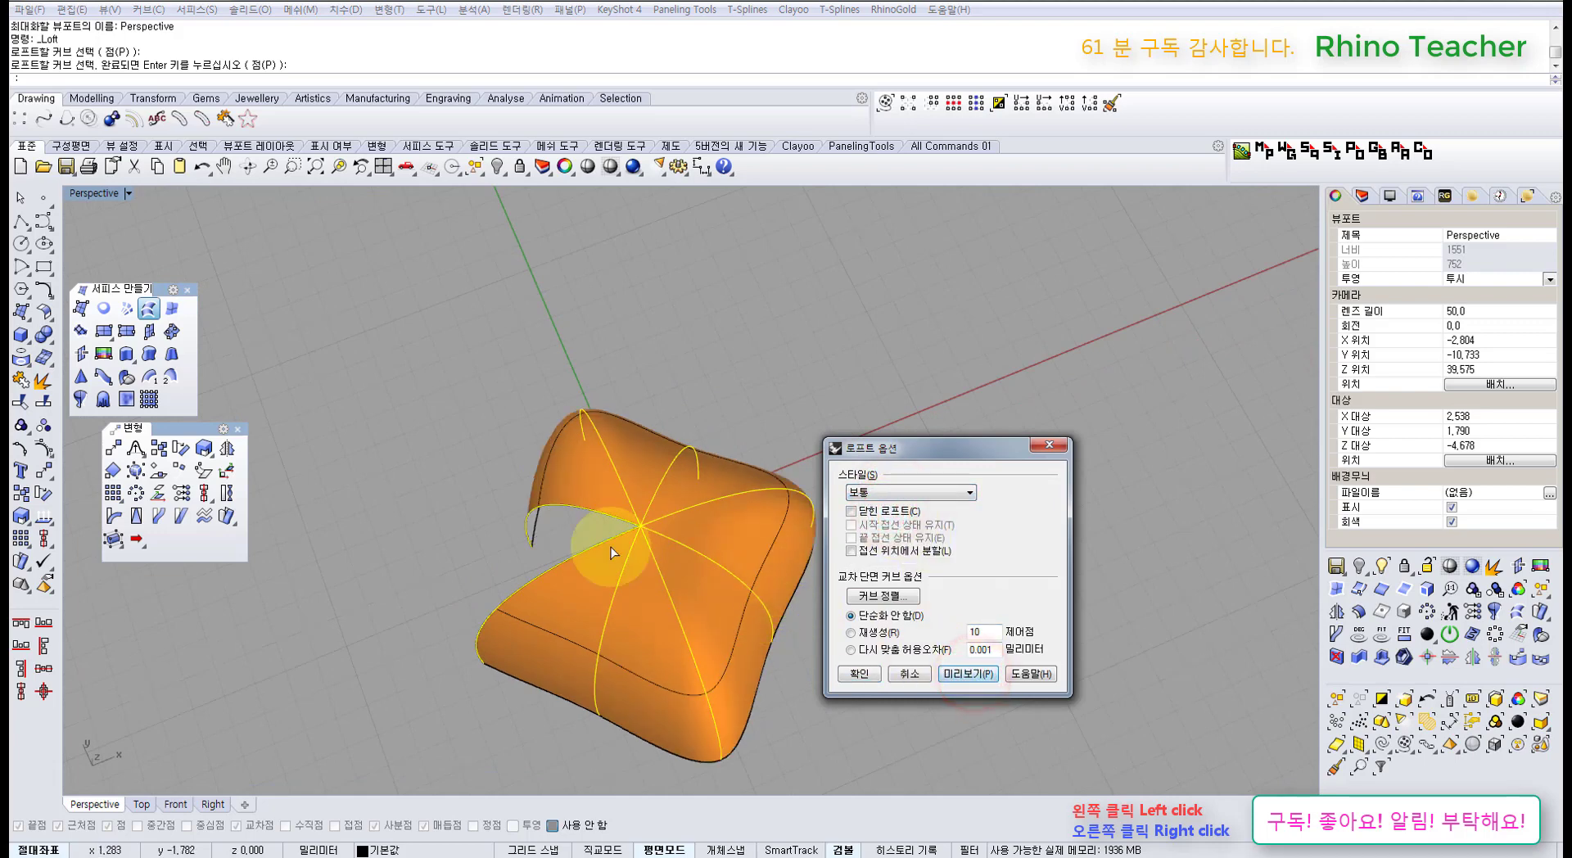
- Set the loft to be closed (닫힌 로프트), preview it and create the surface
right_drag(583, 518, 584, 517)
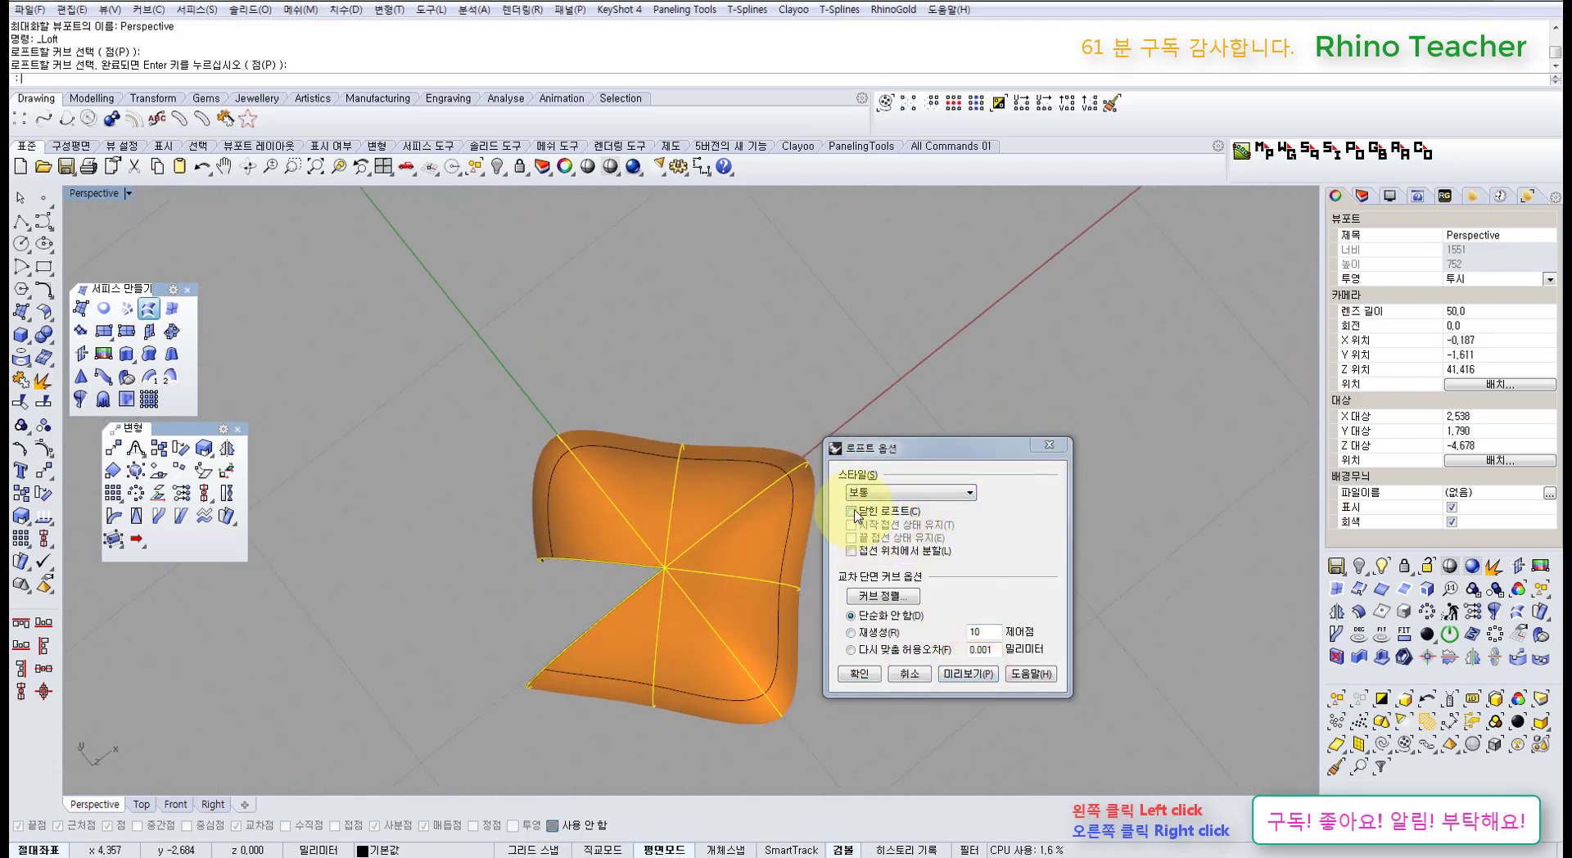
click(854, 511)
click(982, 674)
right_drag(620, 606, 737, 613)
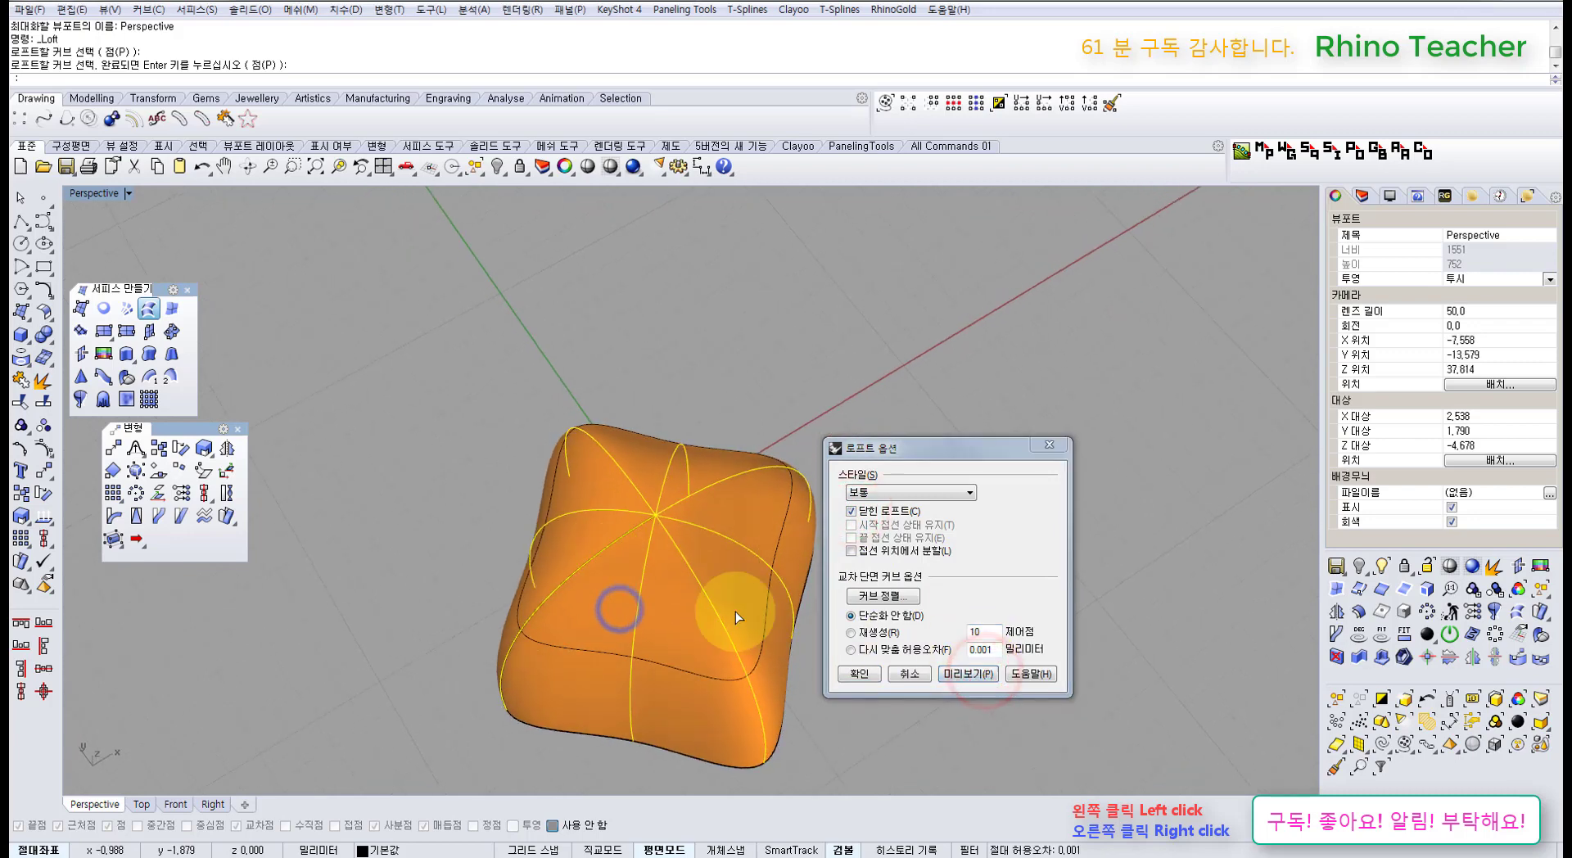
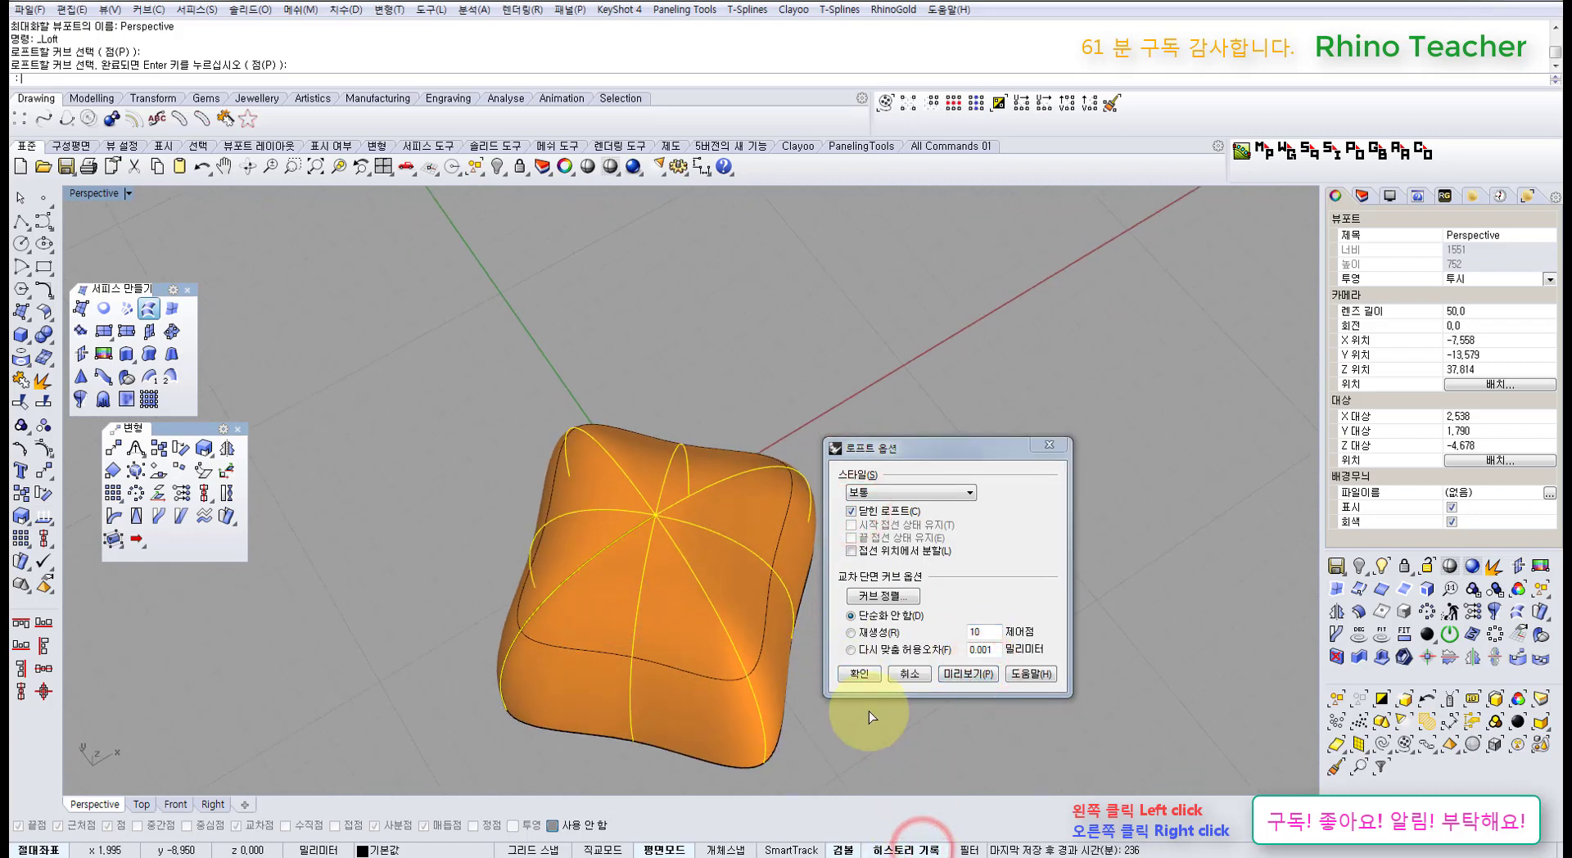
click(859, 673)
click(906, 657)
- Try to move the lofted surface along its red gumball axis
click(750, 603)
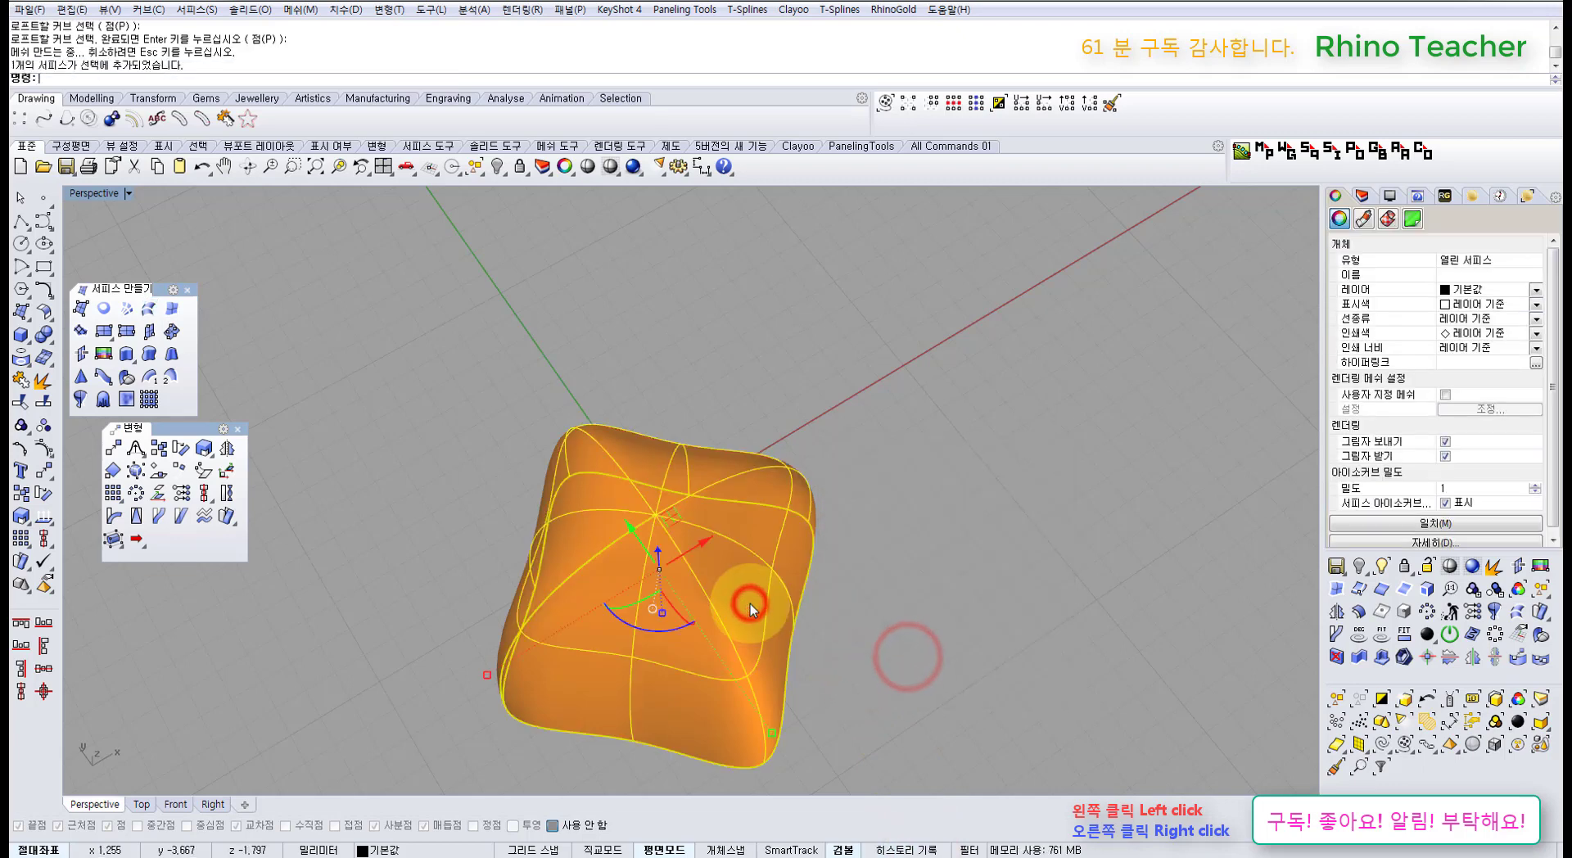
drag(702, 540, 868, 447)
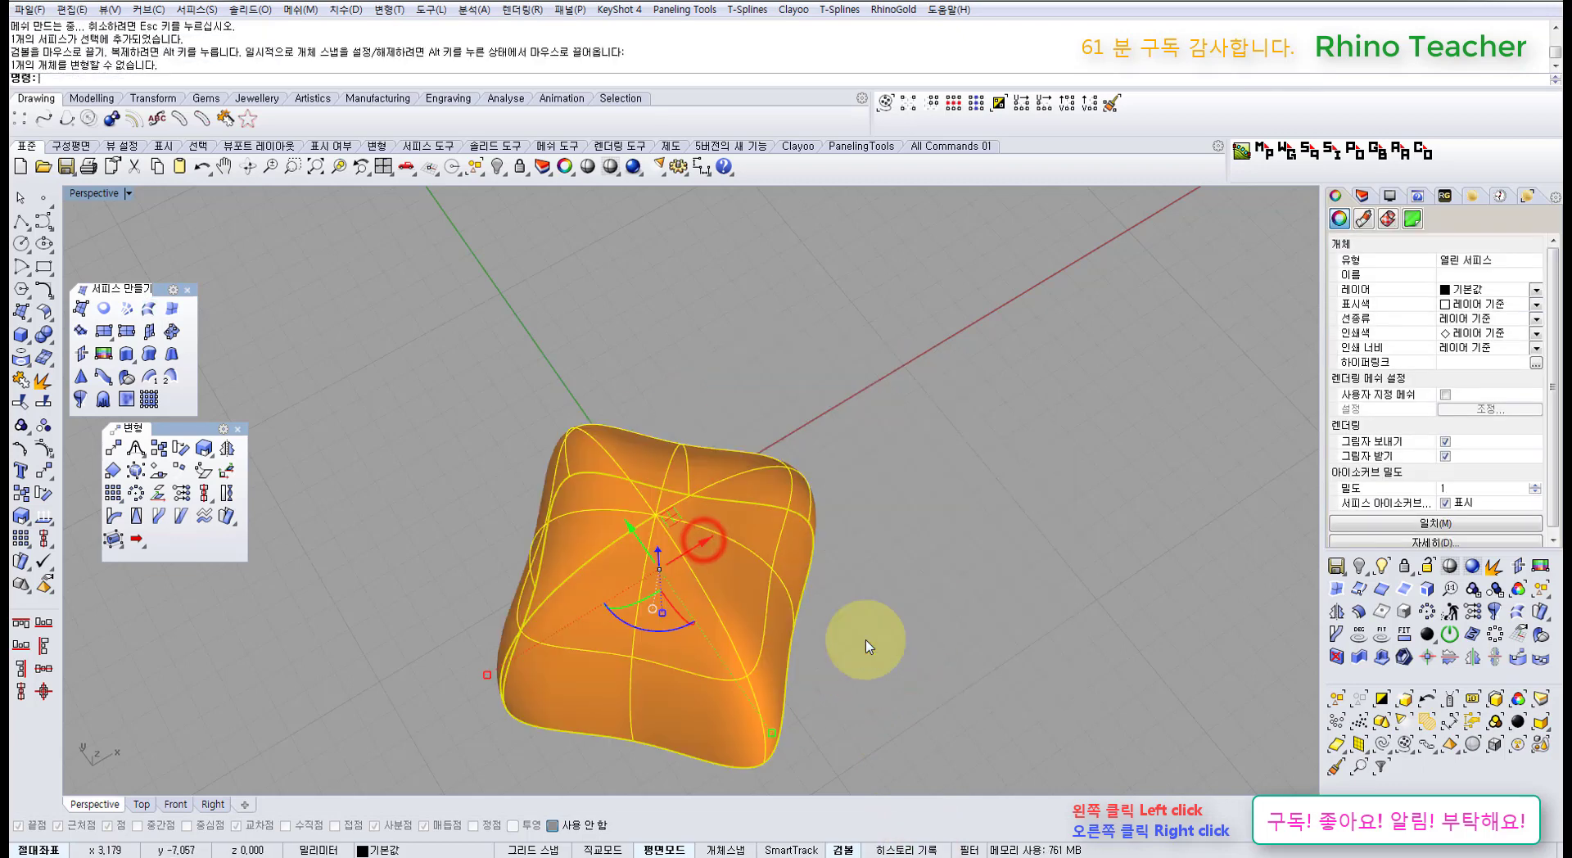
drag(703, 542, 909, 491)
click(1017, 597)
- Check the history options, and lock the lofted surface
right_click(919, 849)
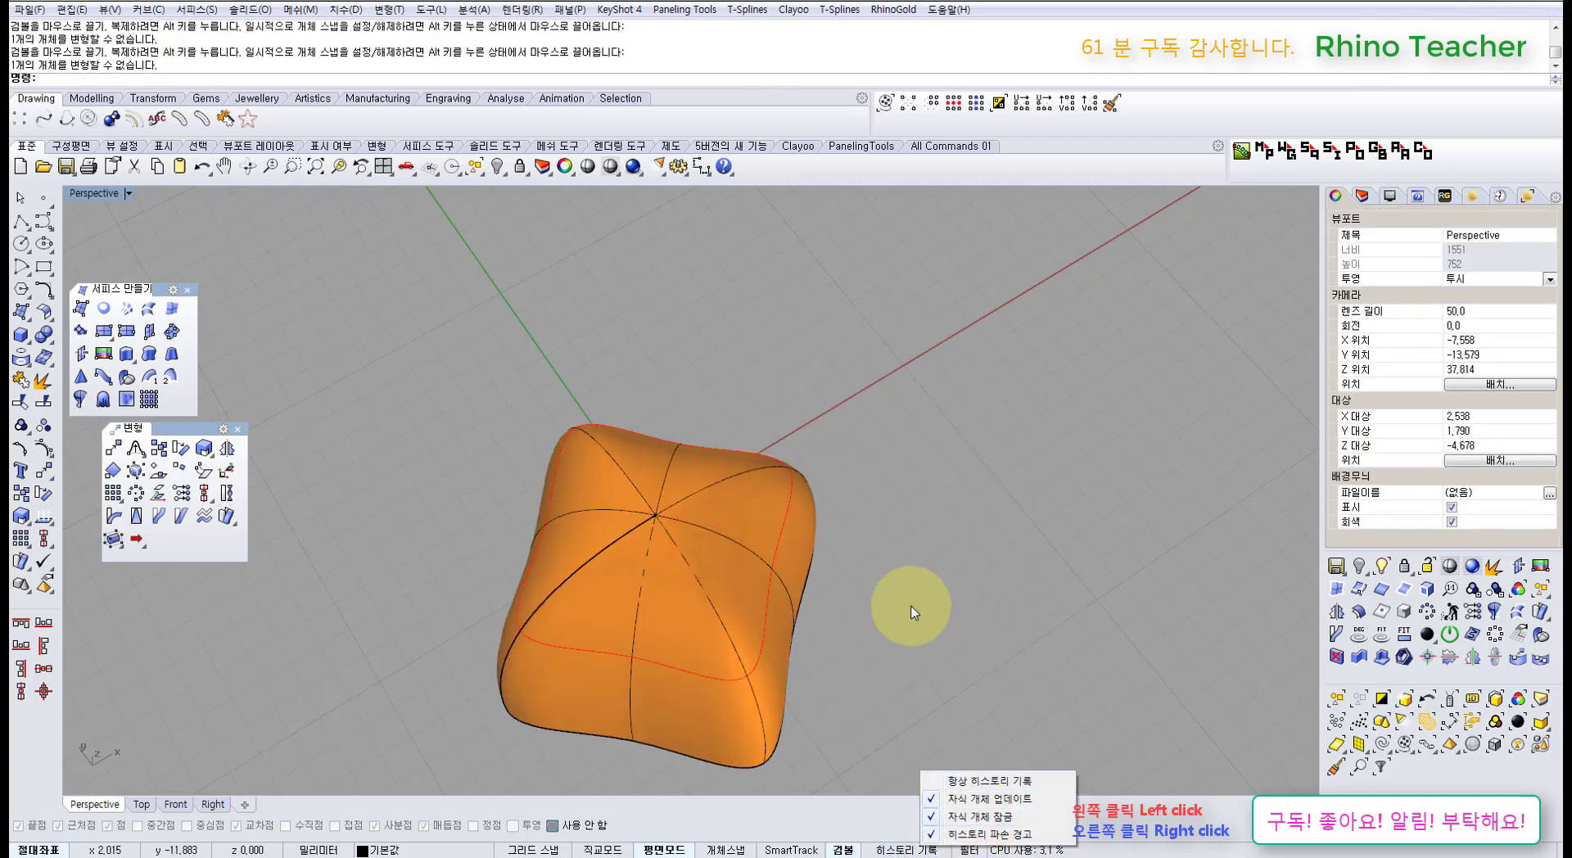
right_drag(912, 610, 702, 569)
click(620, 612)
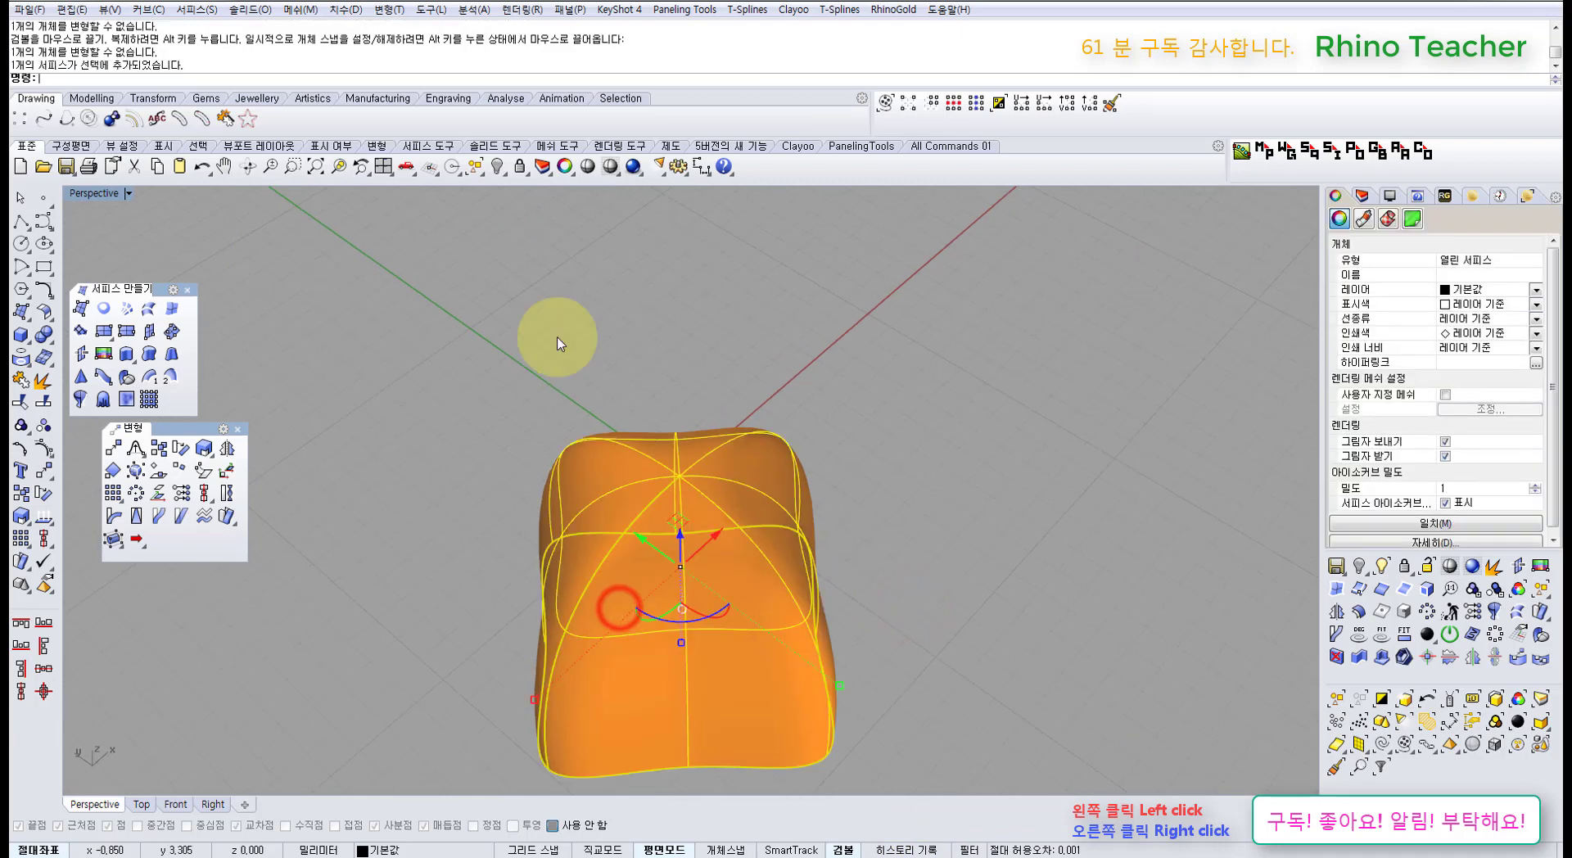
click(514, 169)
right_drag(852, 537, 660, 495)
scroll(660, 494, up, 3)
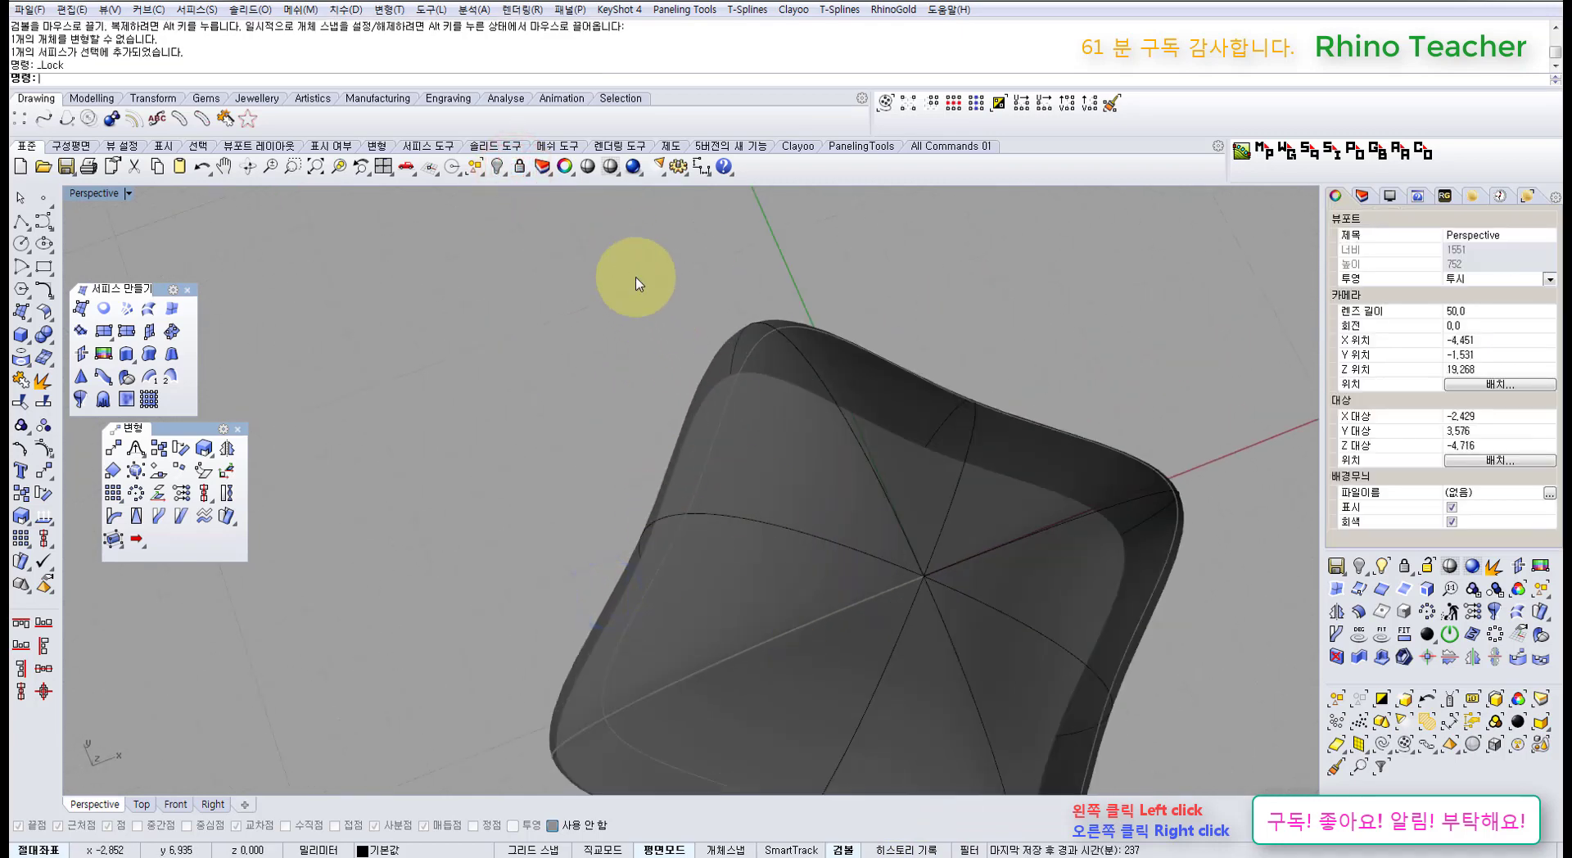
- Check the history options again, and unlock the lofted surface
right_click(890, 849)
click(540, 344)
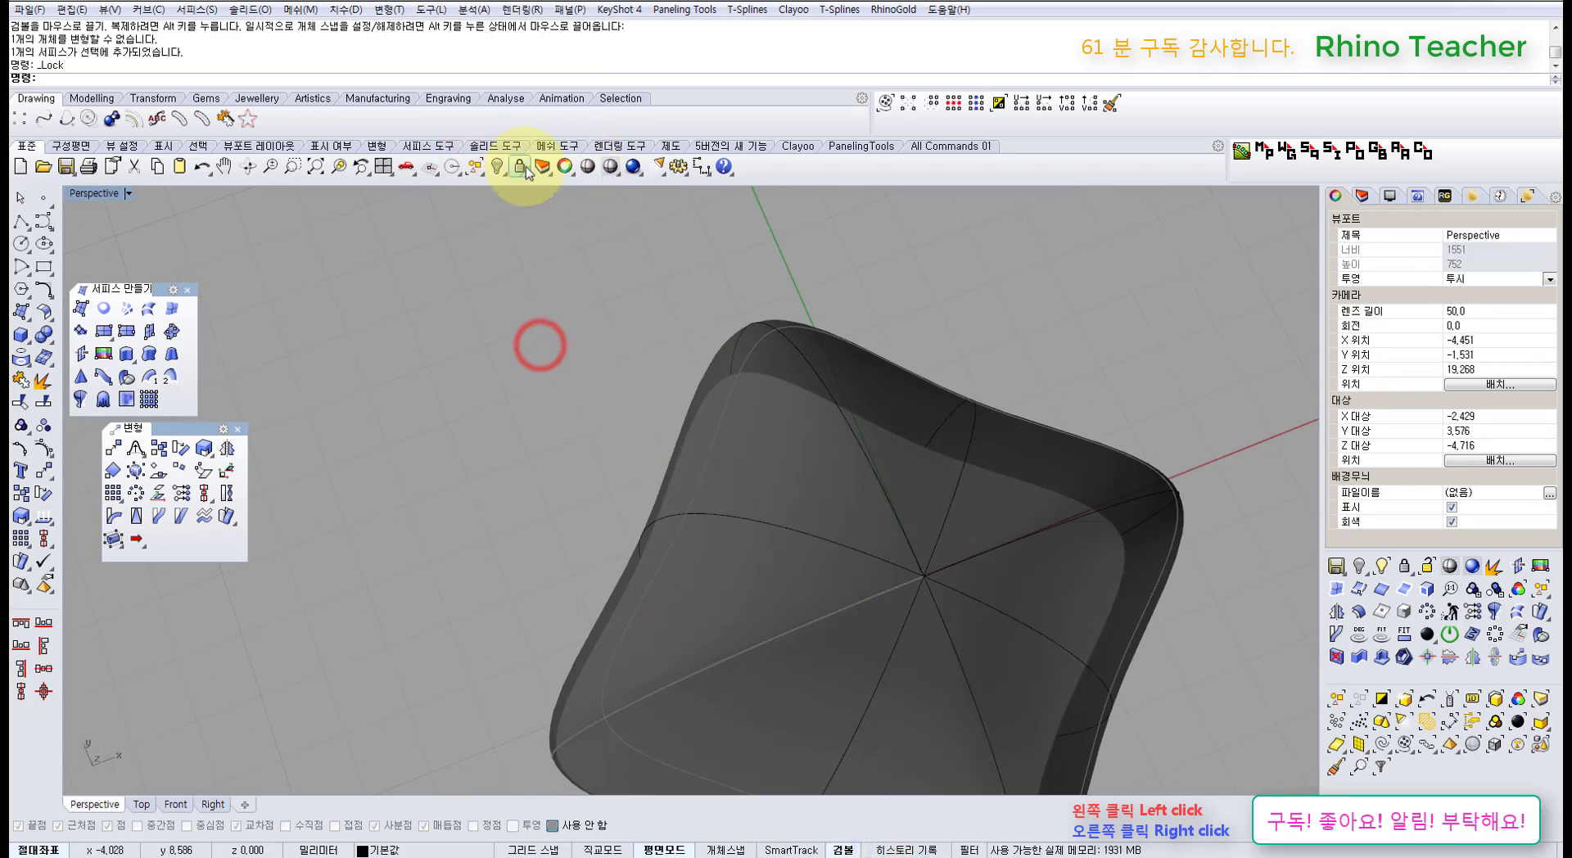
right_click(523, 168)
- Turn on the control points of the diagonal source curve under the loft, in the Top viewport
click(670, 521)
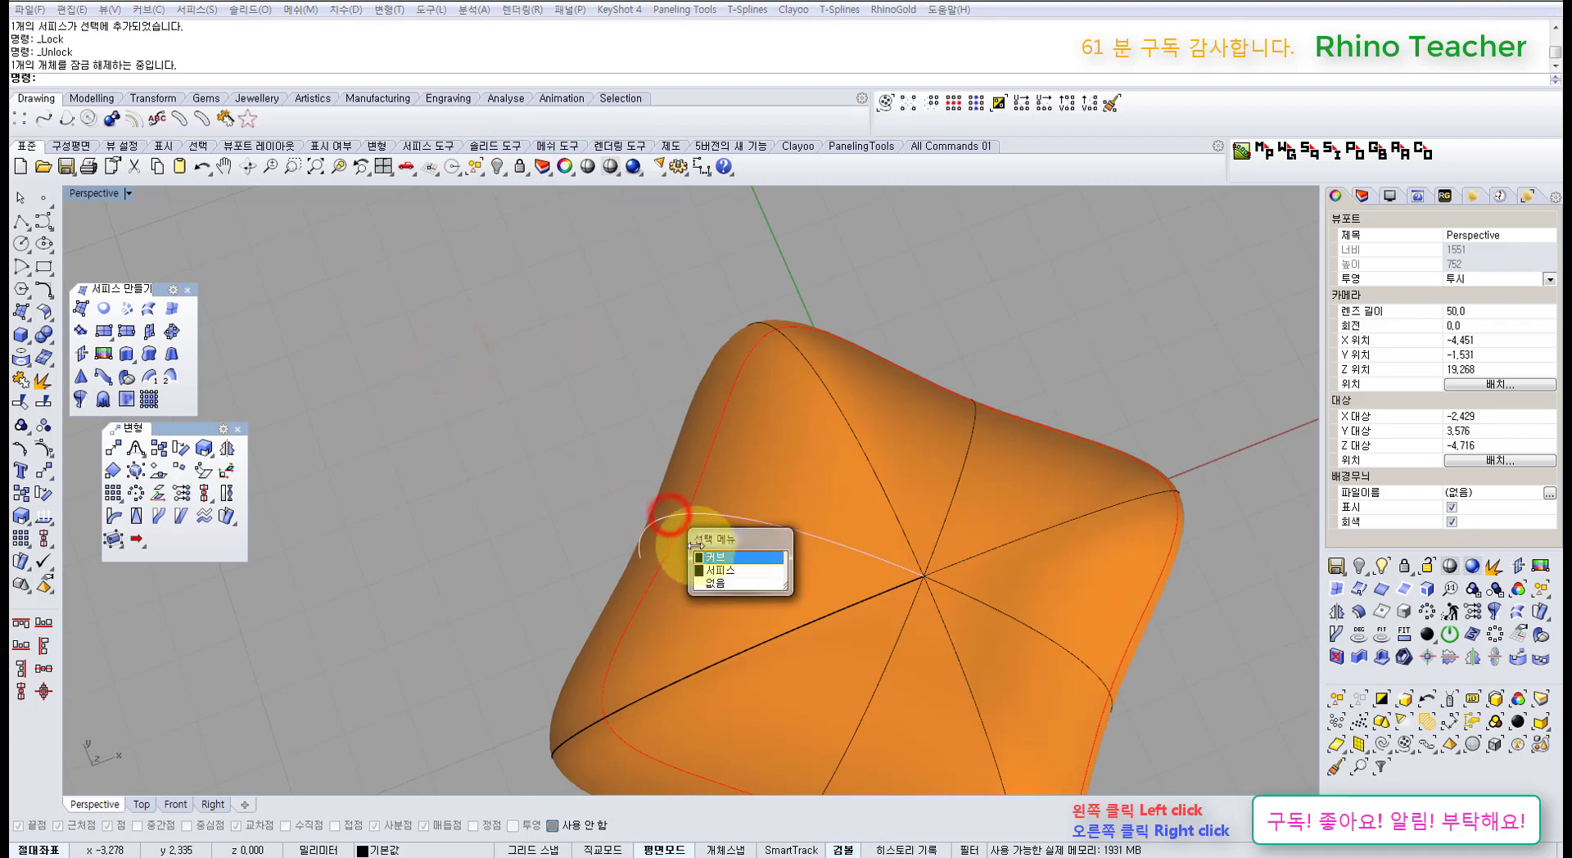
click(720, 554)
right_drag(719, 555, 608, 563)
key(ctrl+F1)
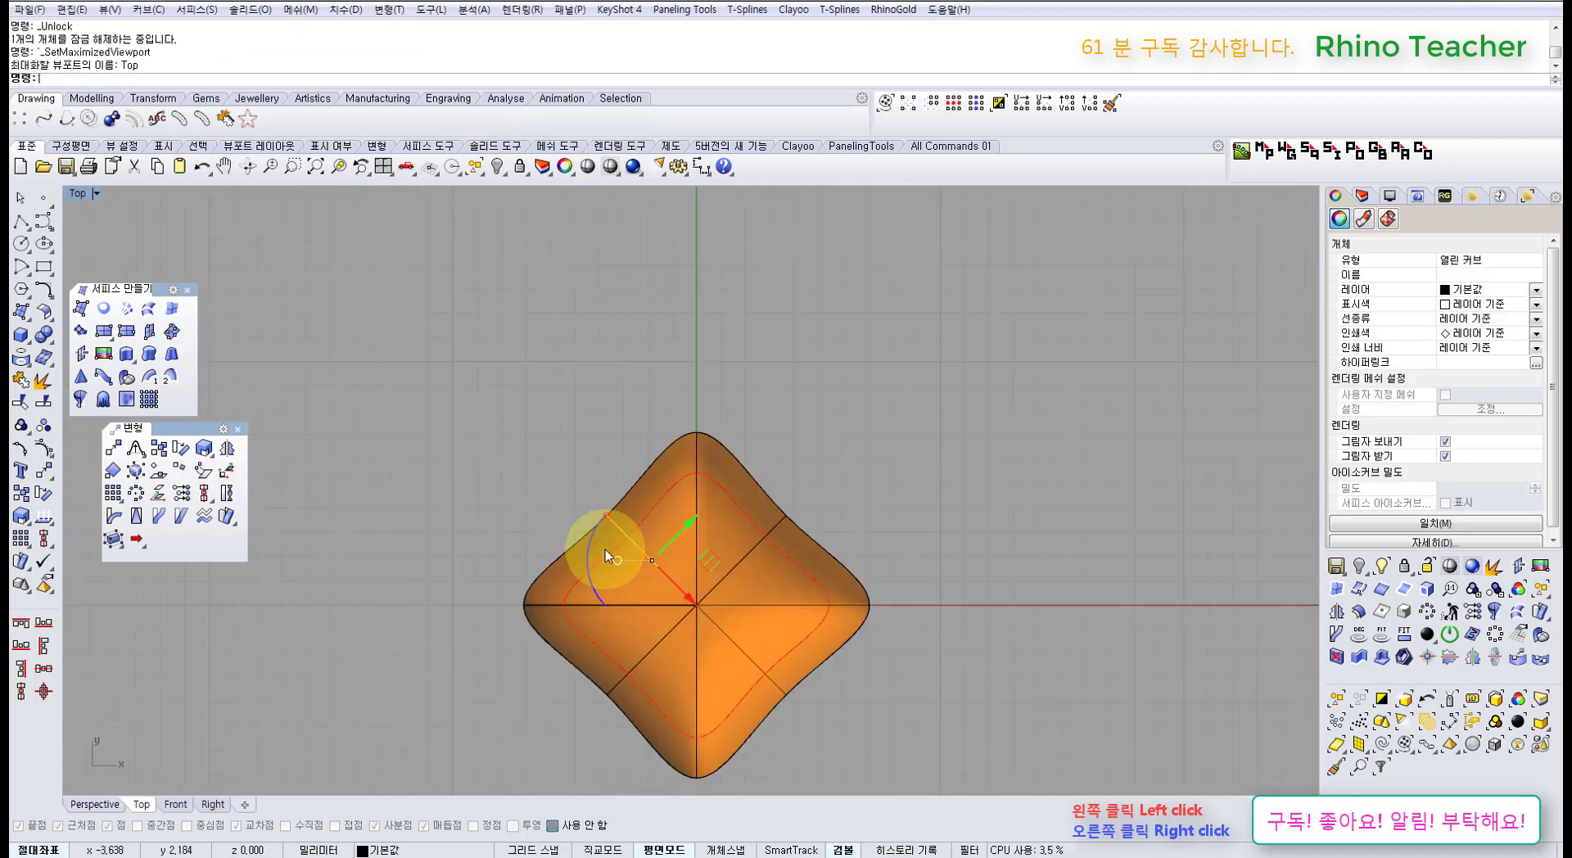
key(F10)
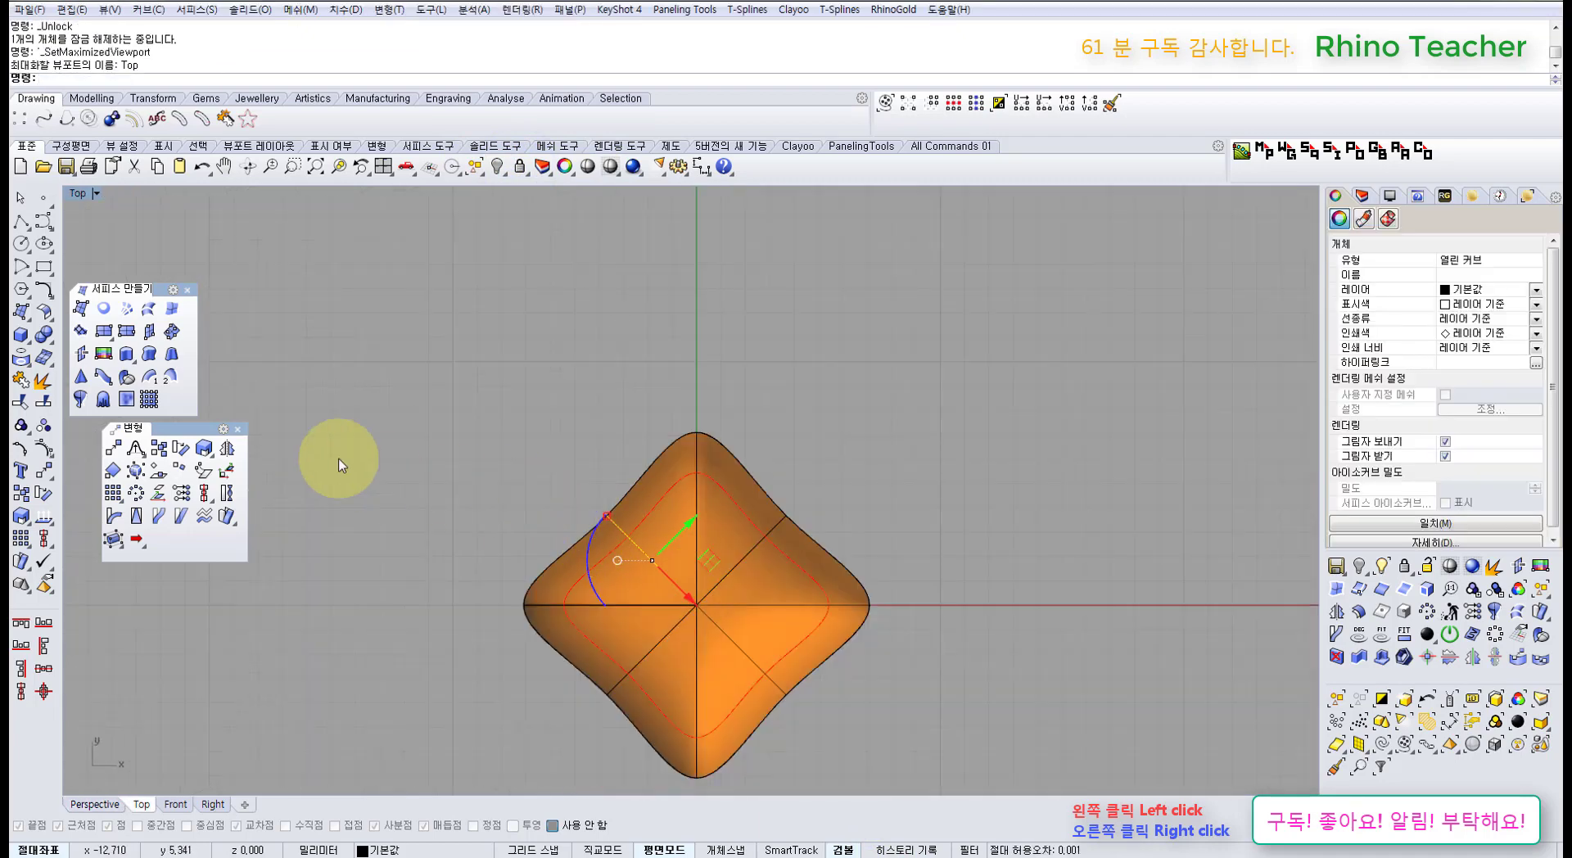
- Try moving the diagonal source curve's outer control points to reshape the linked loft, and undo each move
drag(559, 453, 655, 544)
drag(630, 464, 635, 393)
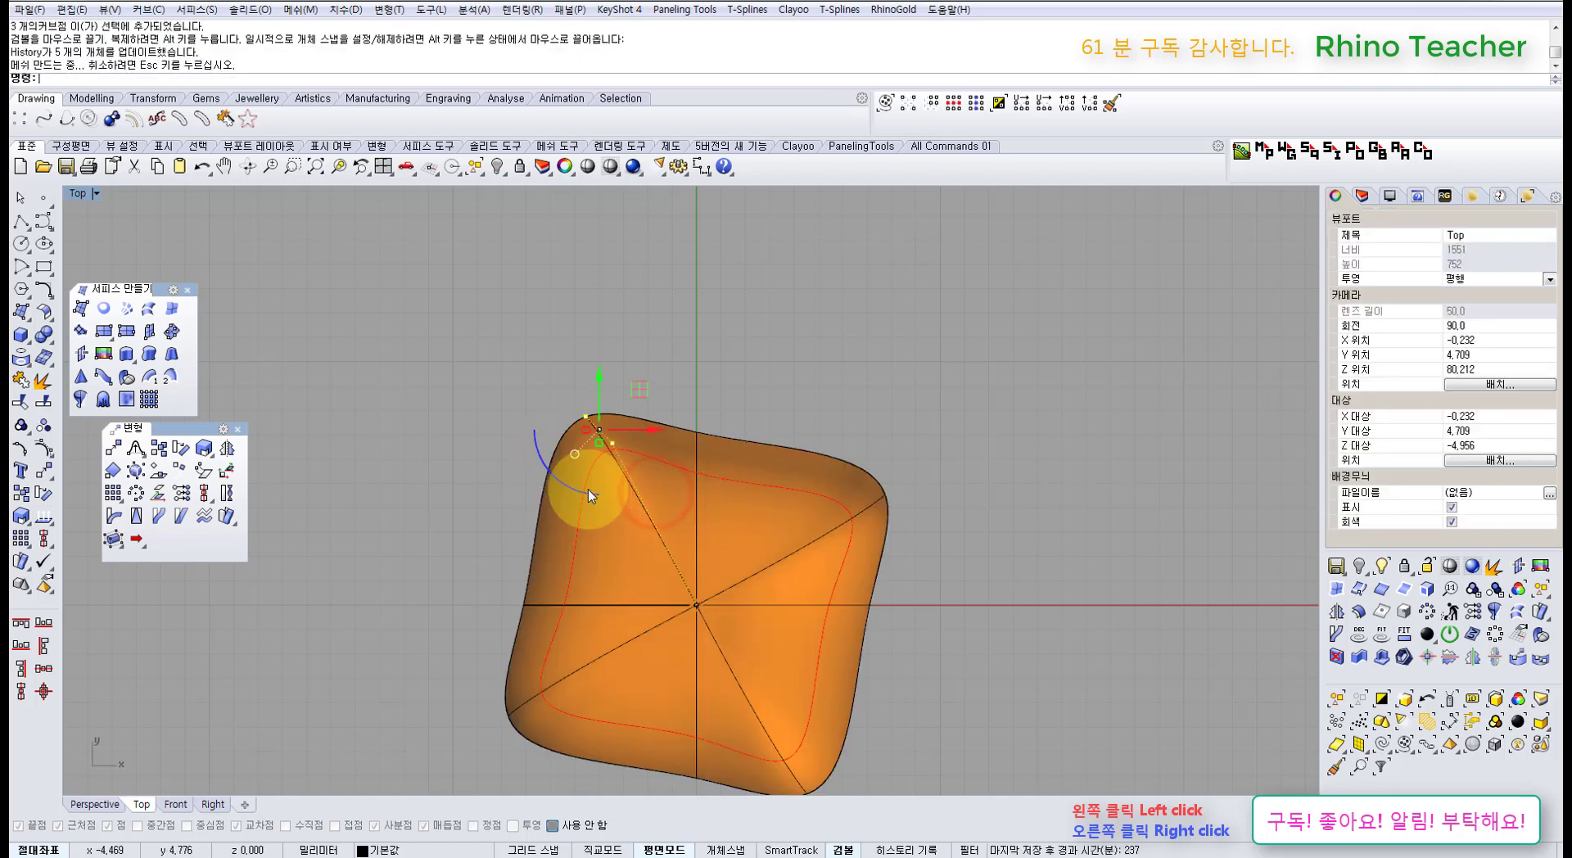
key(ctrl+z)
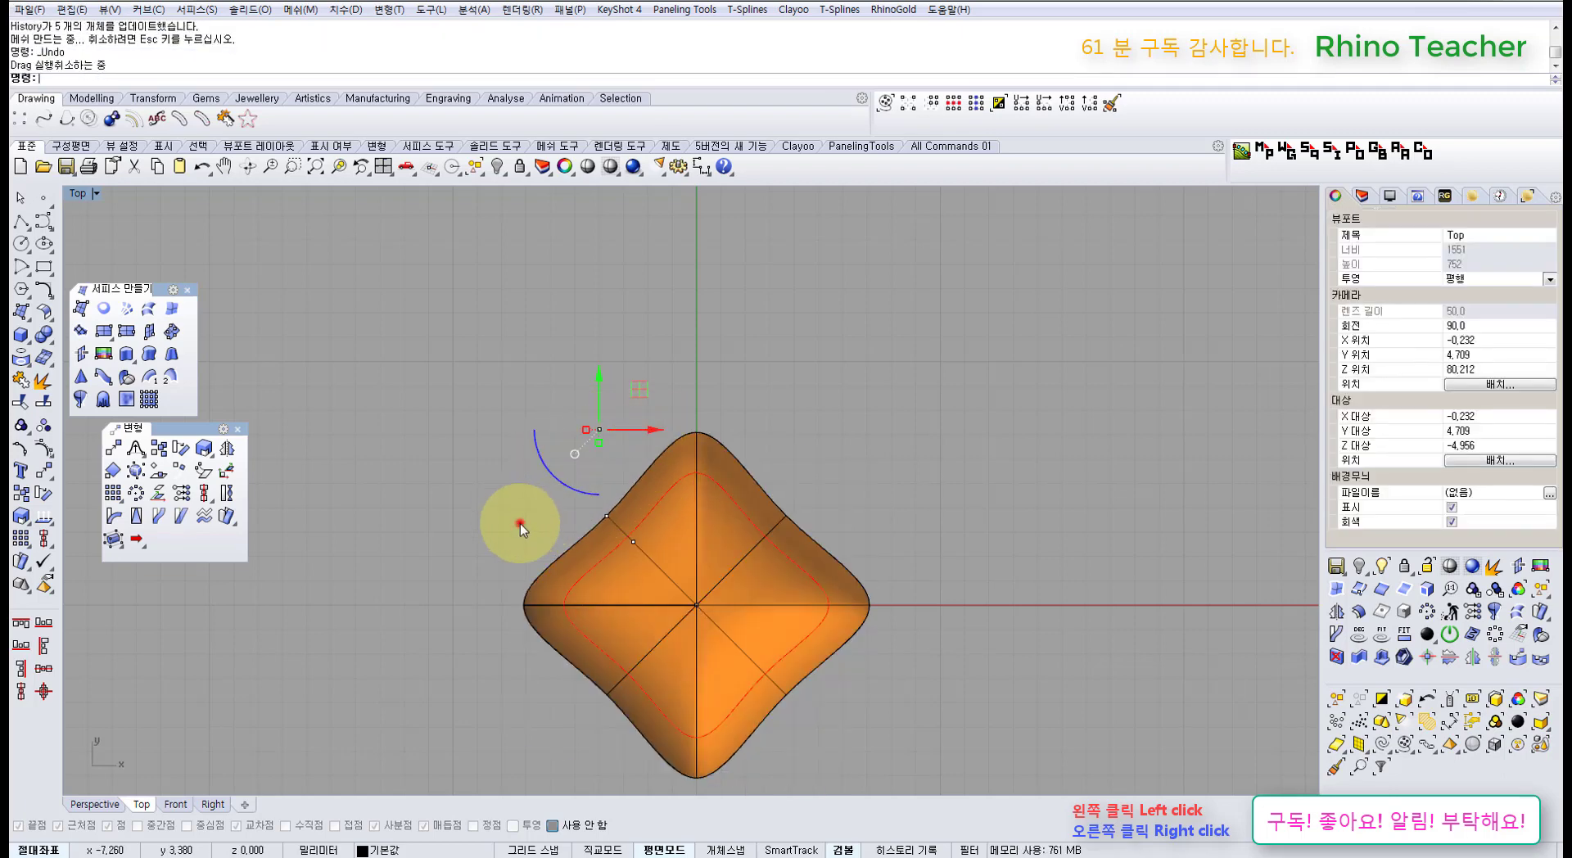
mouse_move(522, 521)
mouse_down()
mouse_move(614, 526)
mouse_move(654, 468)
mouse_move(561, 480)
mouse_move(519, 527)
mouse_move(539, 544)
mouse_up()
key(ctrl+z)
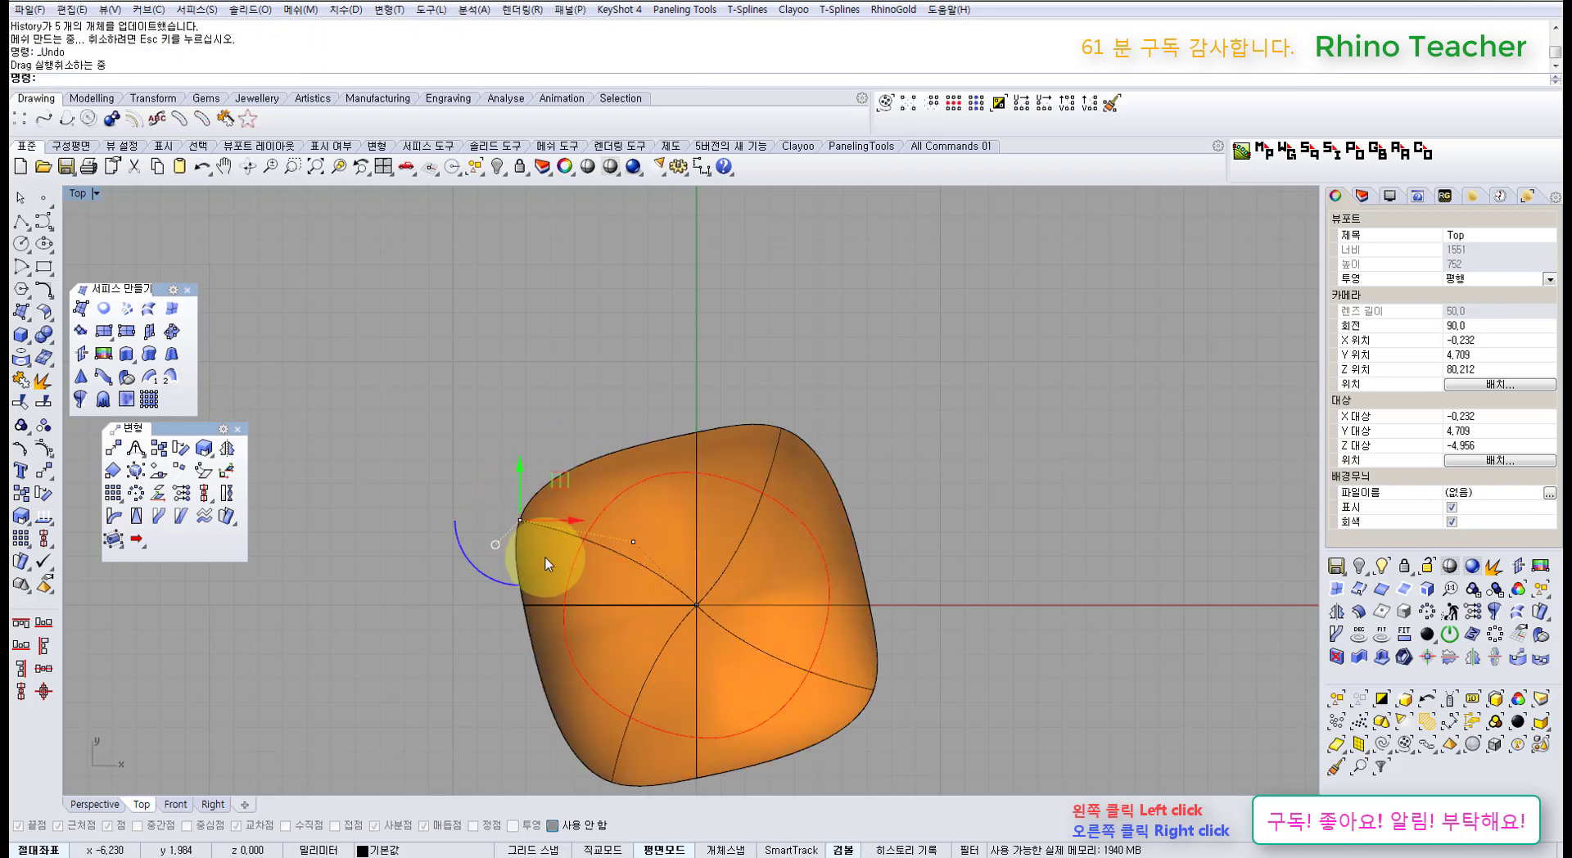
click(474, 462)
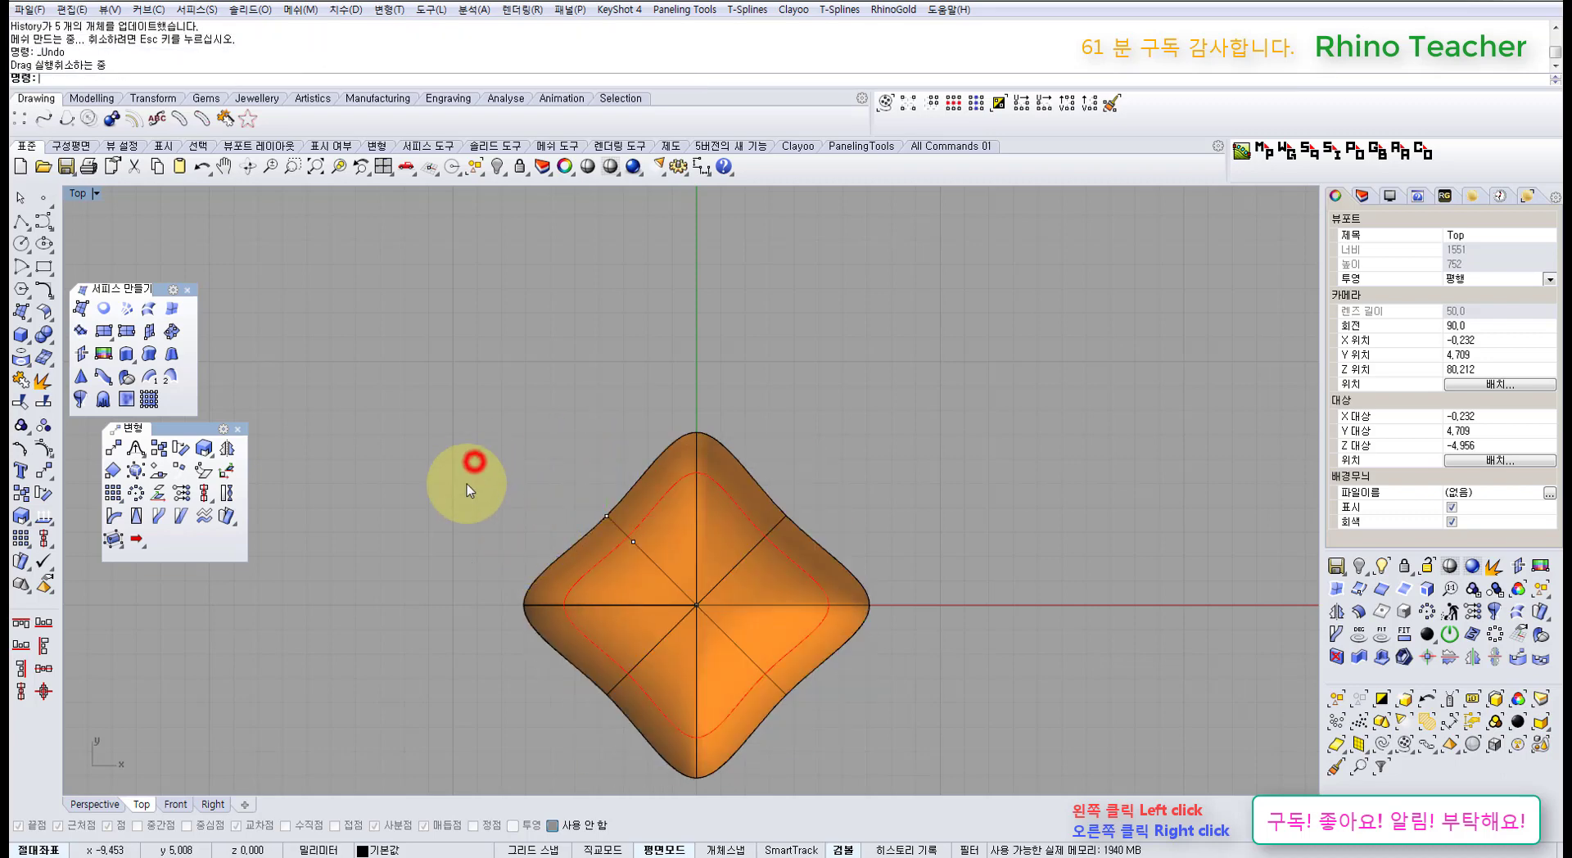
- Turn on the control points of the source curve lying along the negative X axis
click(536, 604)
click(588, 647)
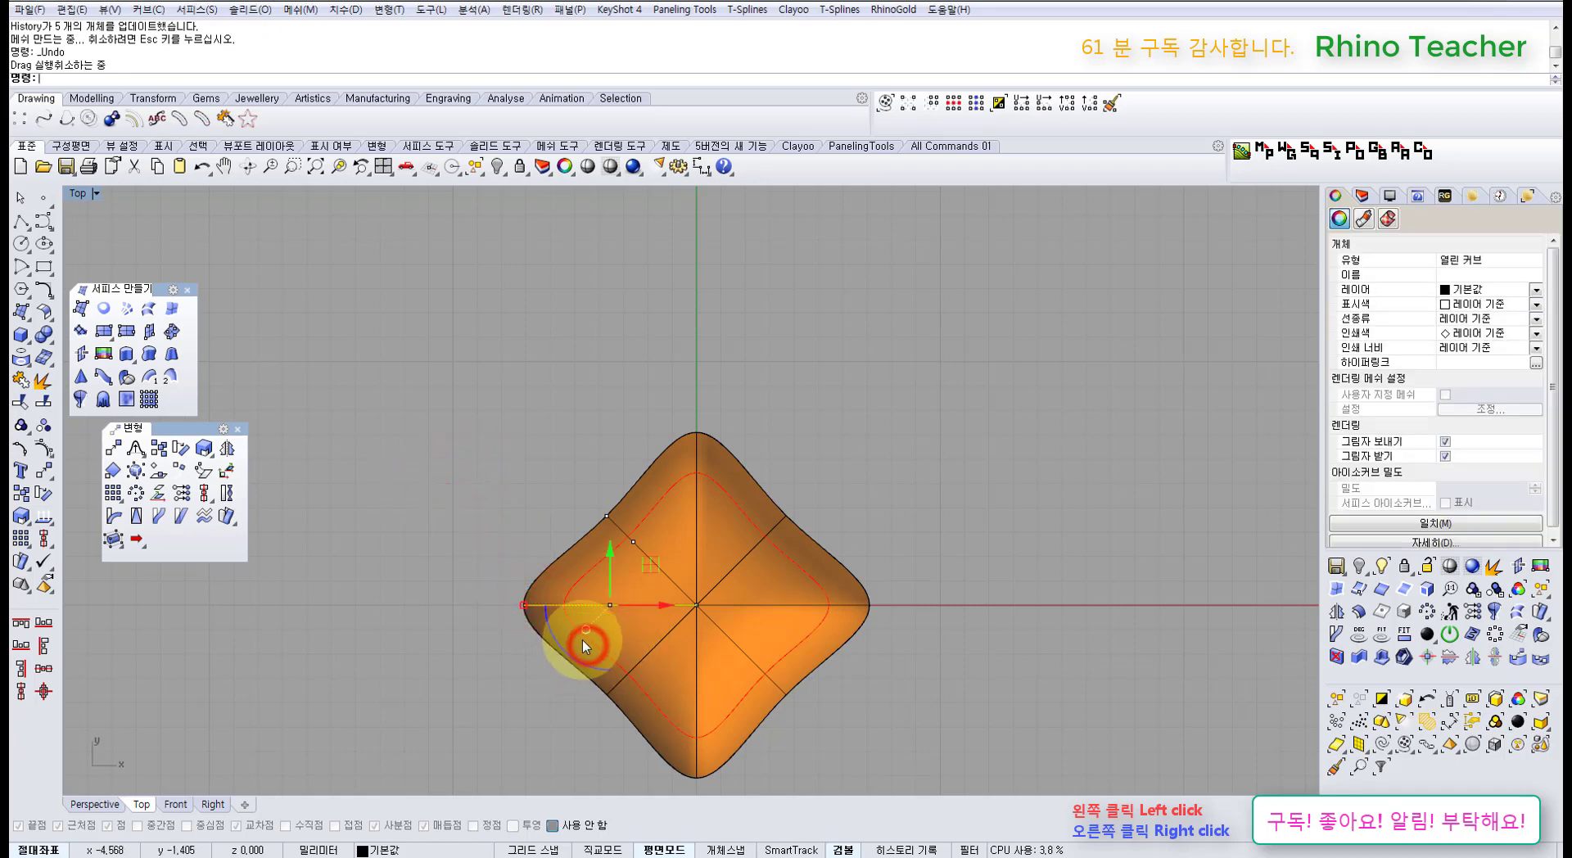
key(F10)
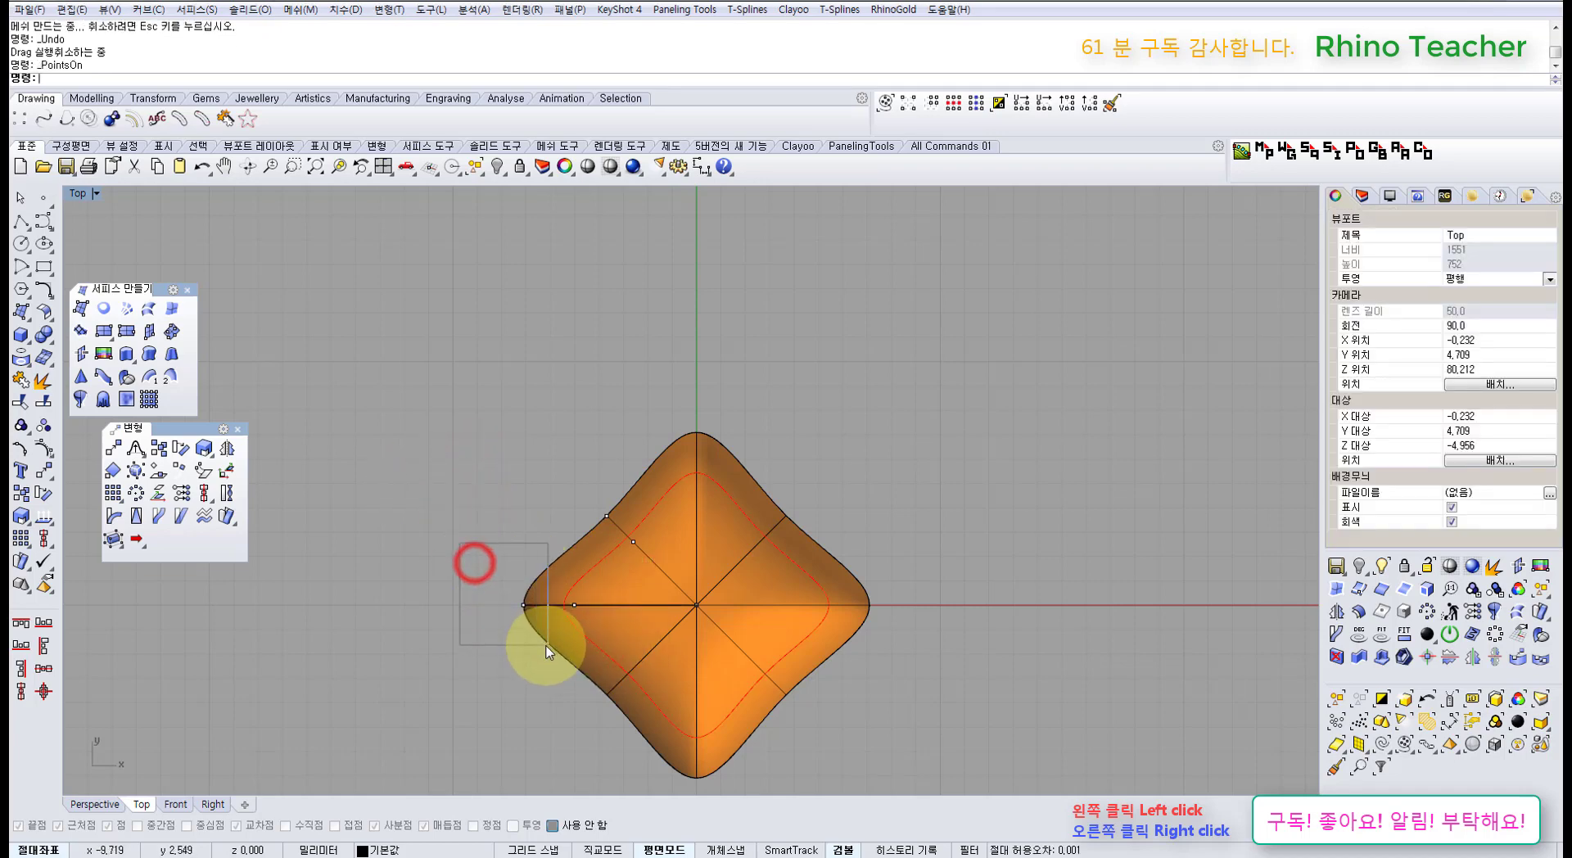
- Rotate the outer end points of both source curves counterclockwise about 0 by about 18.7 degrees, with copying off
drag(547, 652, 548, 648)
drag(538, 455, 624, 533)
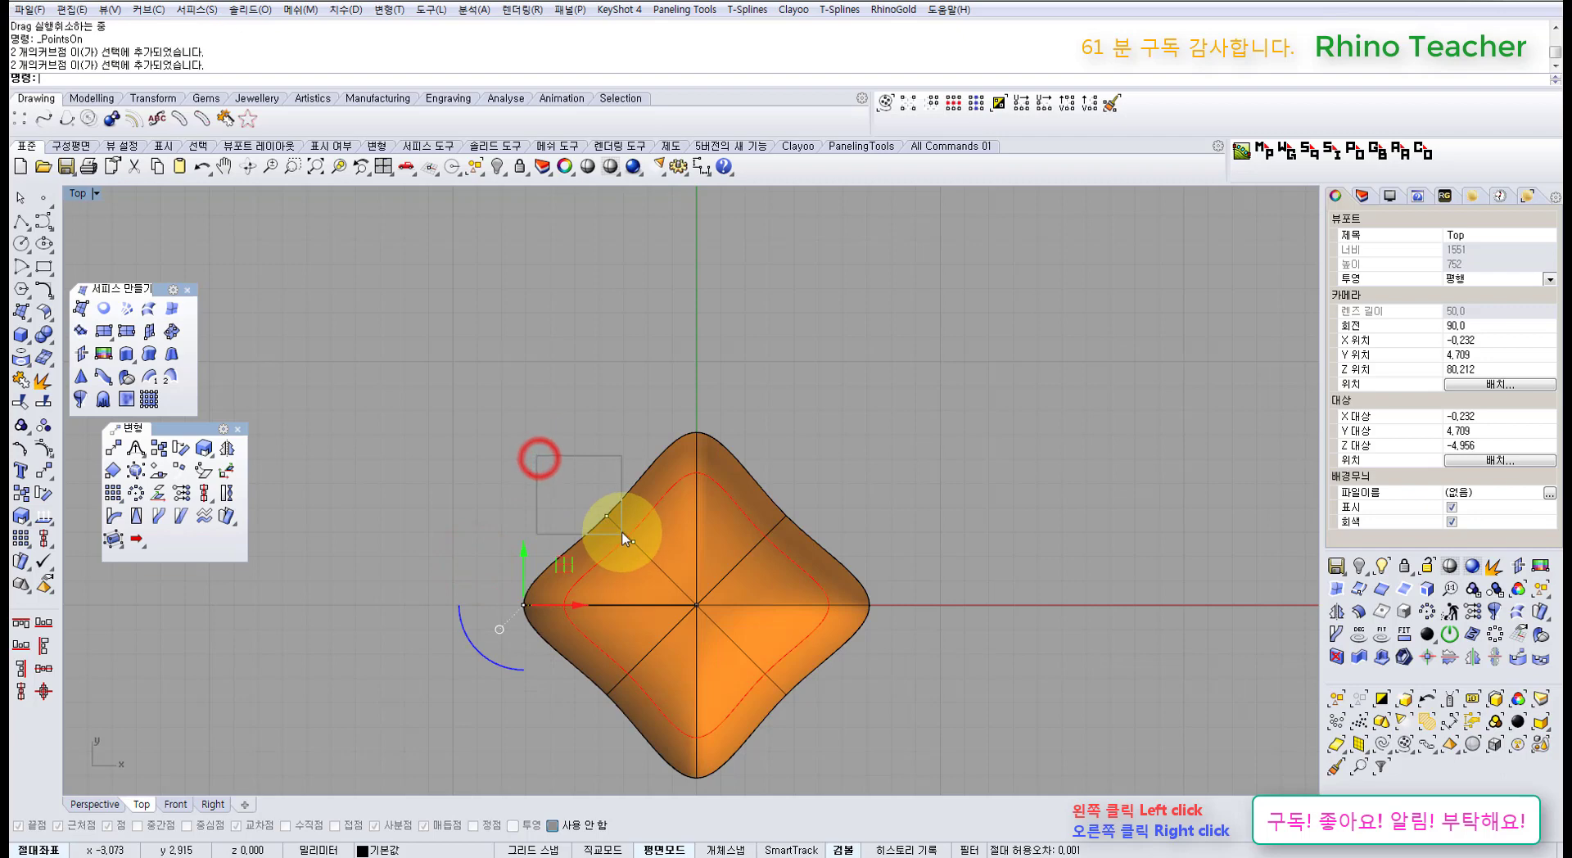
click(44, 492)
text(0)
key(Return)
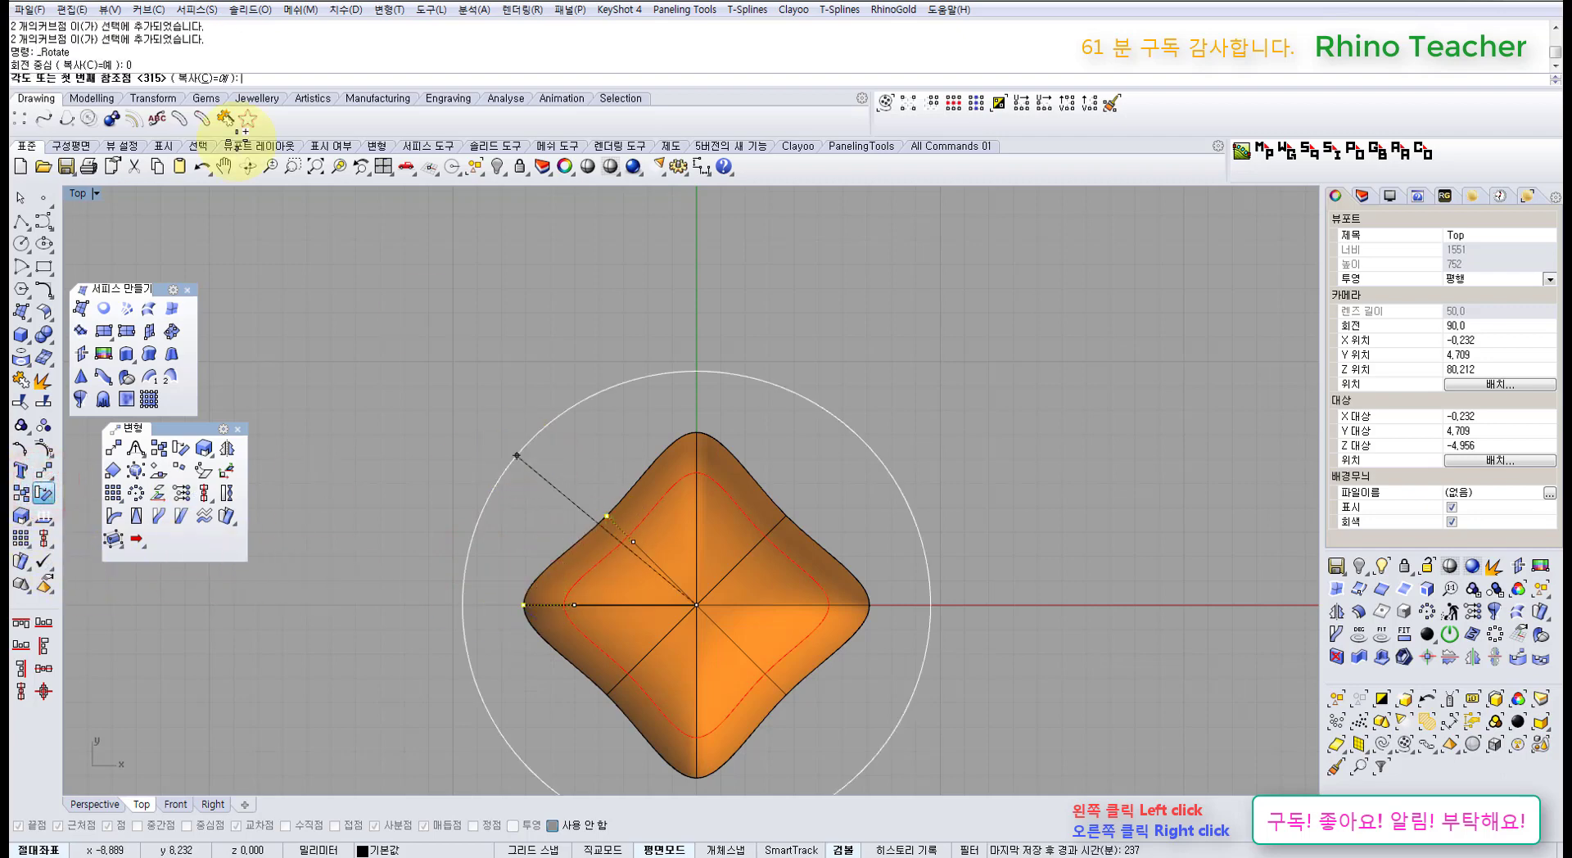
click(192, 78)
click(424, 429)
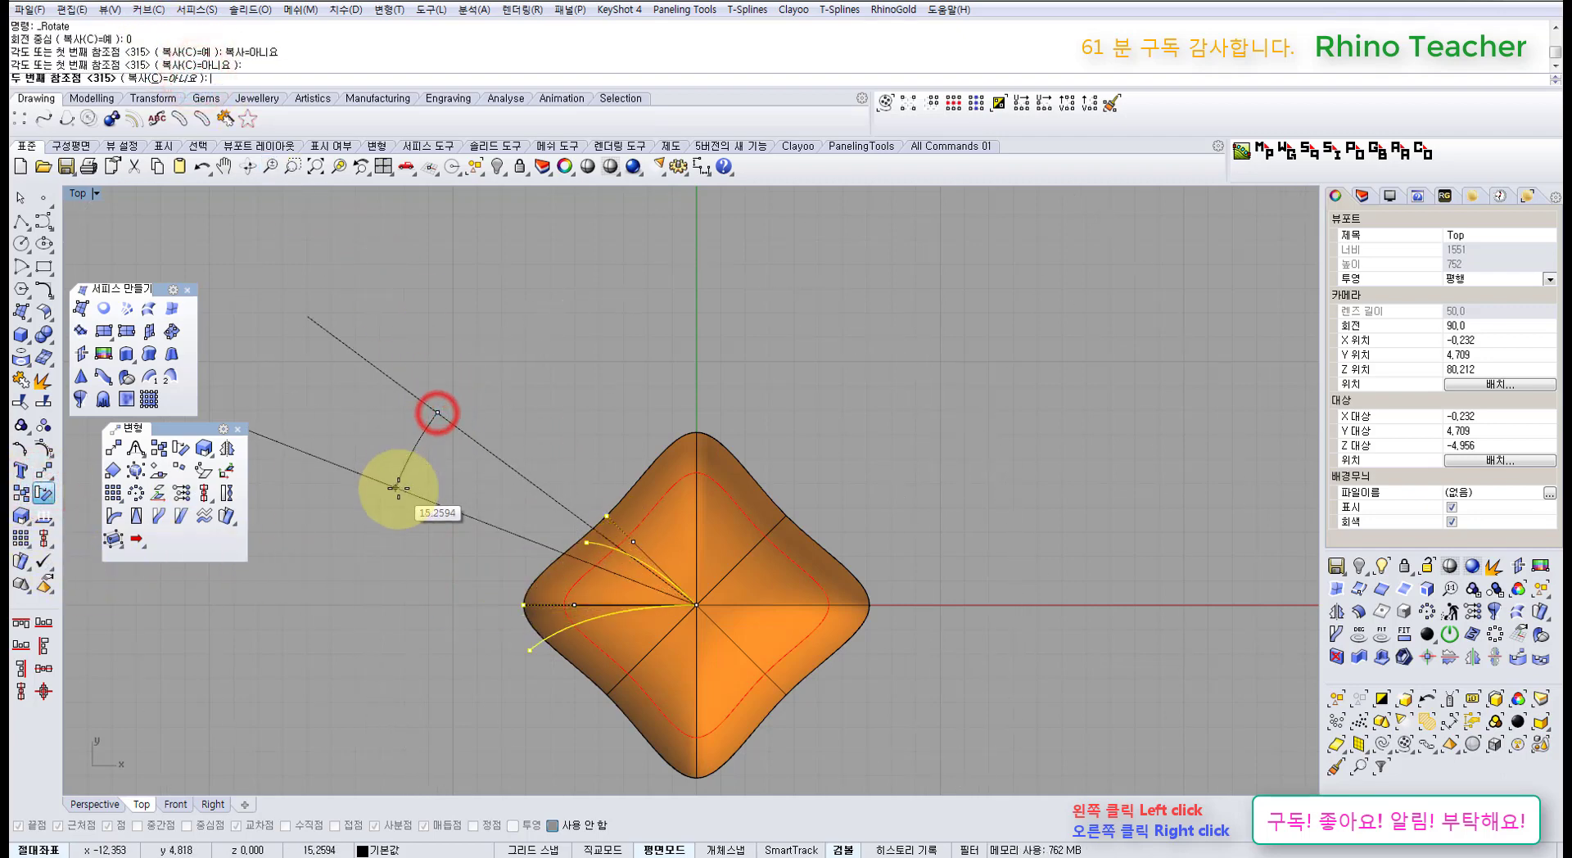
click(399, 514)
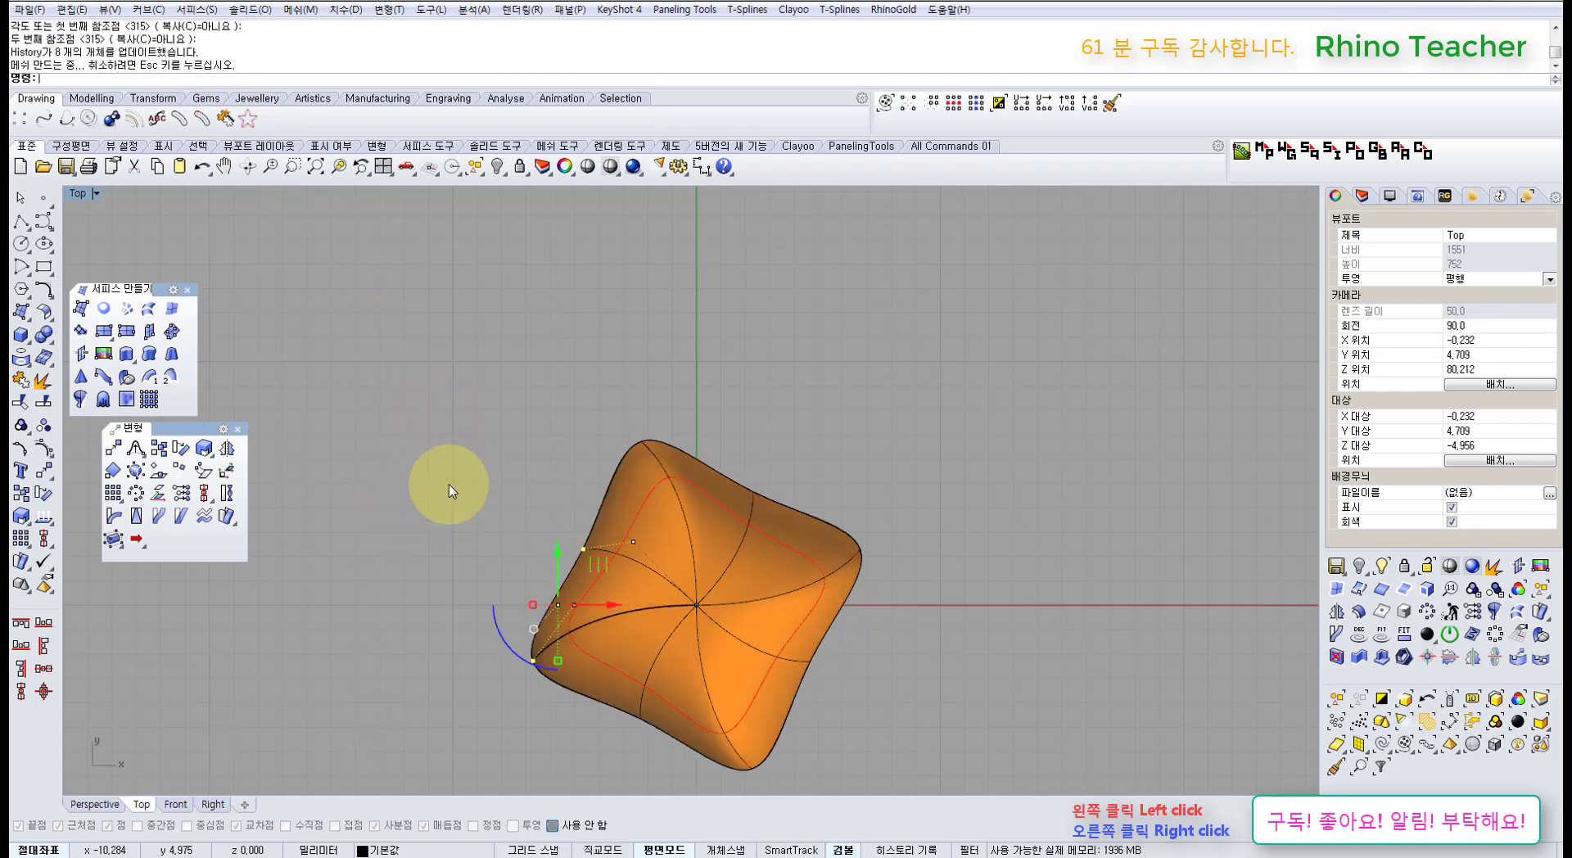
click(533, 445)
- Lock the lofted surface so that it cannot be picked over the control points
scroll(609, 517, up, 3)
drag(626, 523, 660, 581)
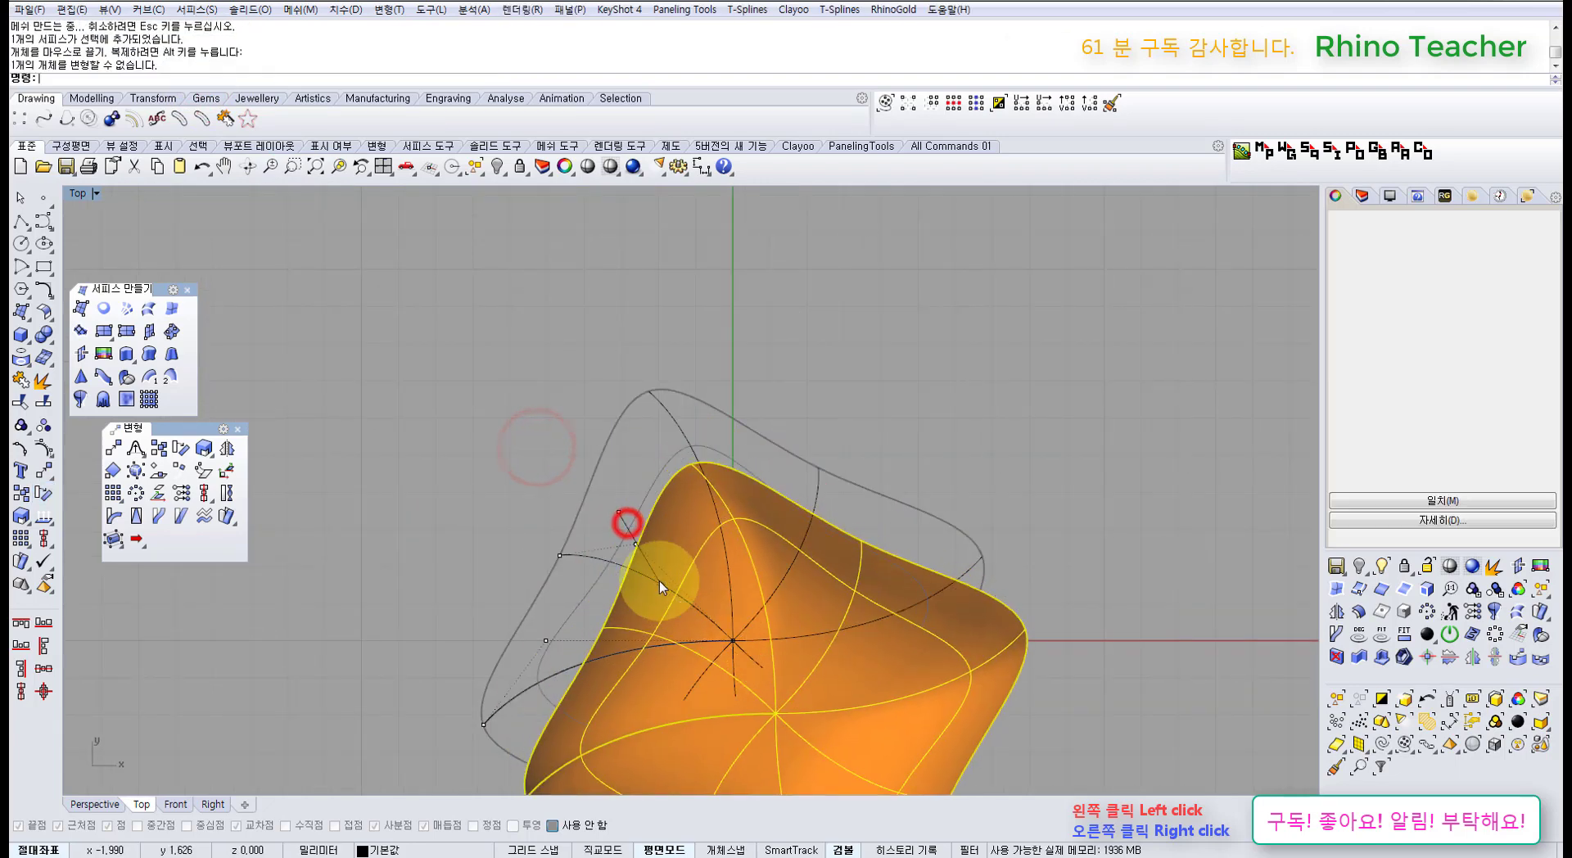
click(516, 169)
- Rotate the middle control points of both source curves clockwise about 0 to twist the linked curves and loft
drag(624, 528, 649, 565)
right_drag(603, 626, 597, 504)
drag(530, 515, 564, 548)
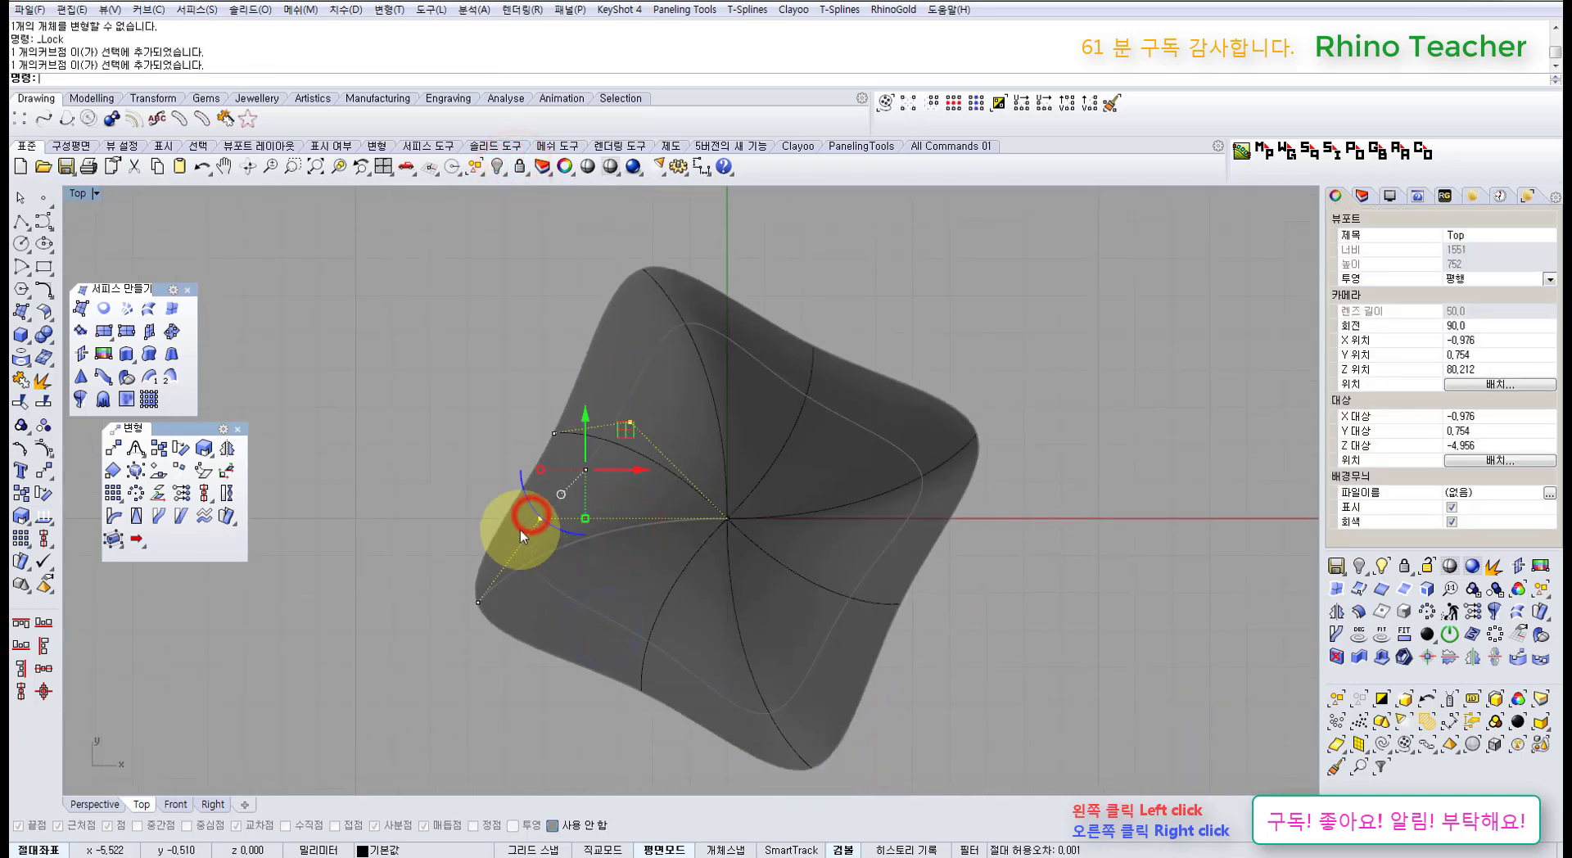
click(41, 494)
text(0)
key(Return)
click(422, 464)
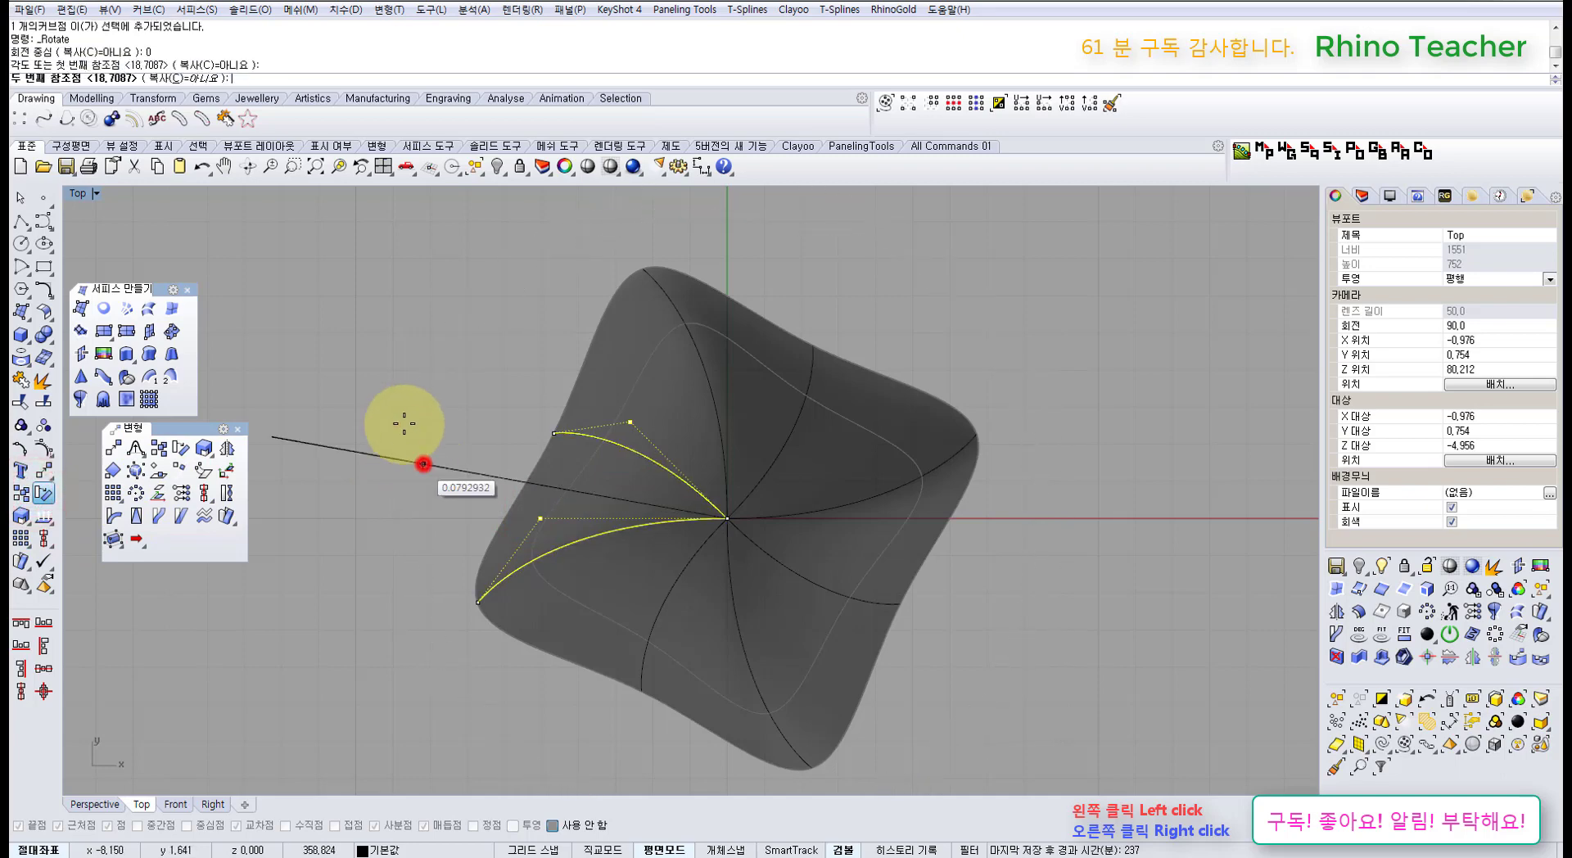
click(439, 344)
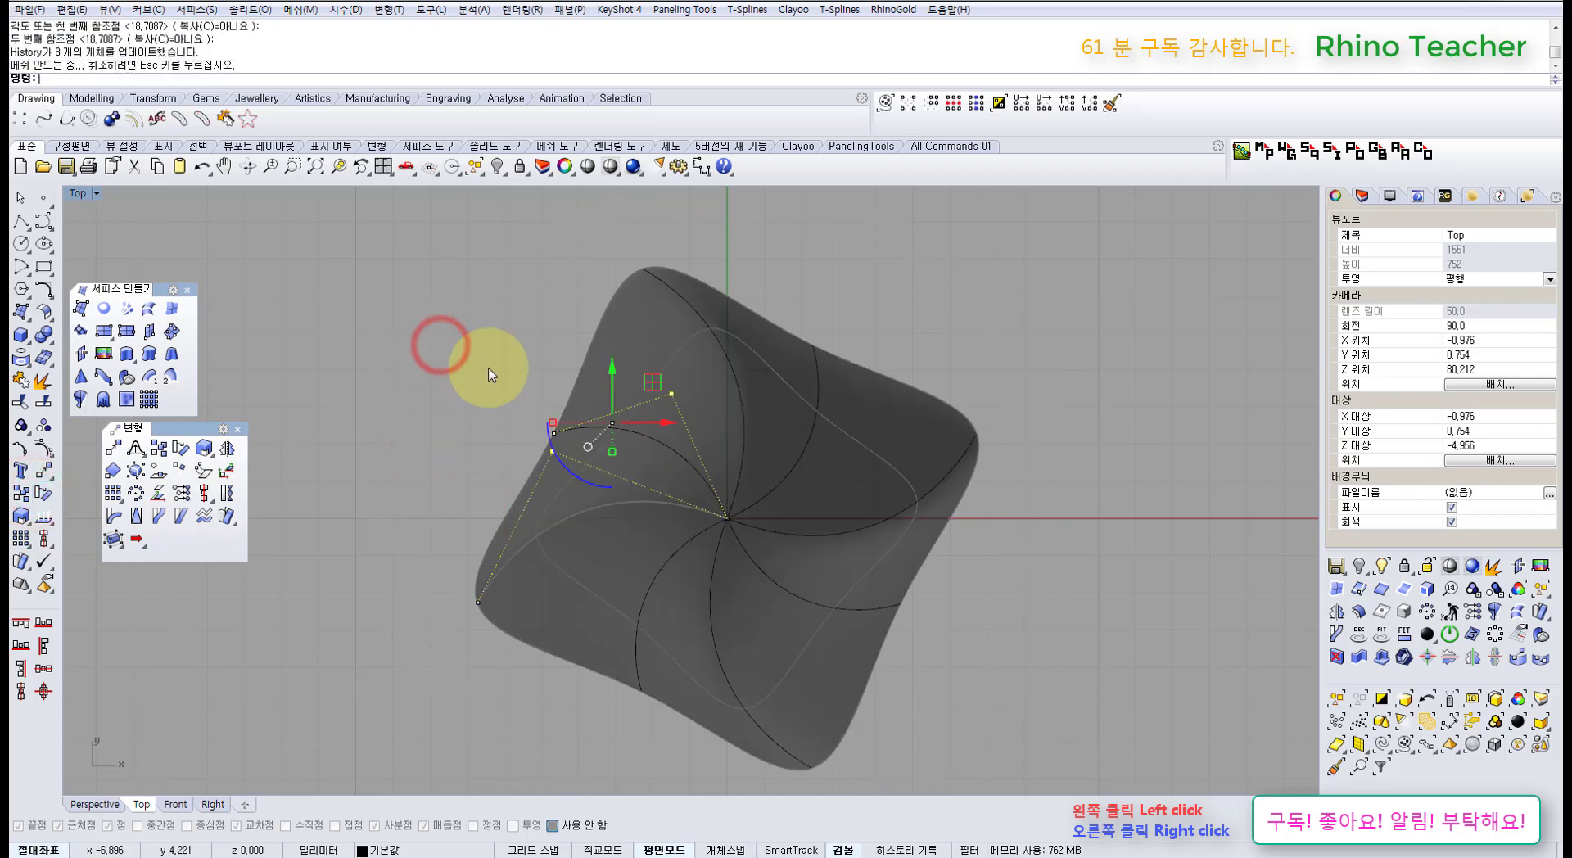
- View the twisted loft from the side in the Perspective viewport and unlock it
right_drag(603, 378, 519, 482)
key(ctrl+F4)
right_drag(639, 509, 860, 439)
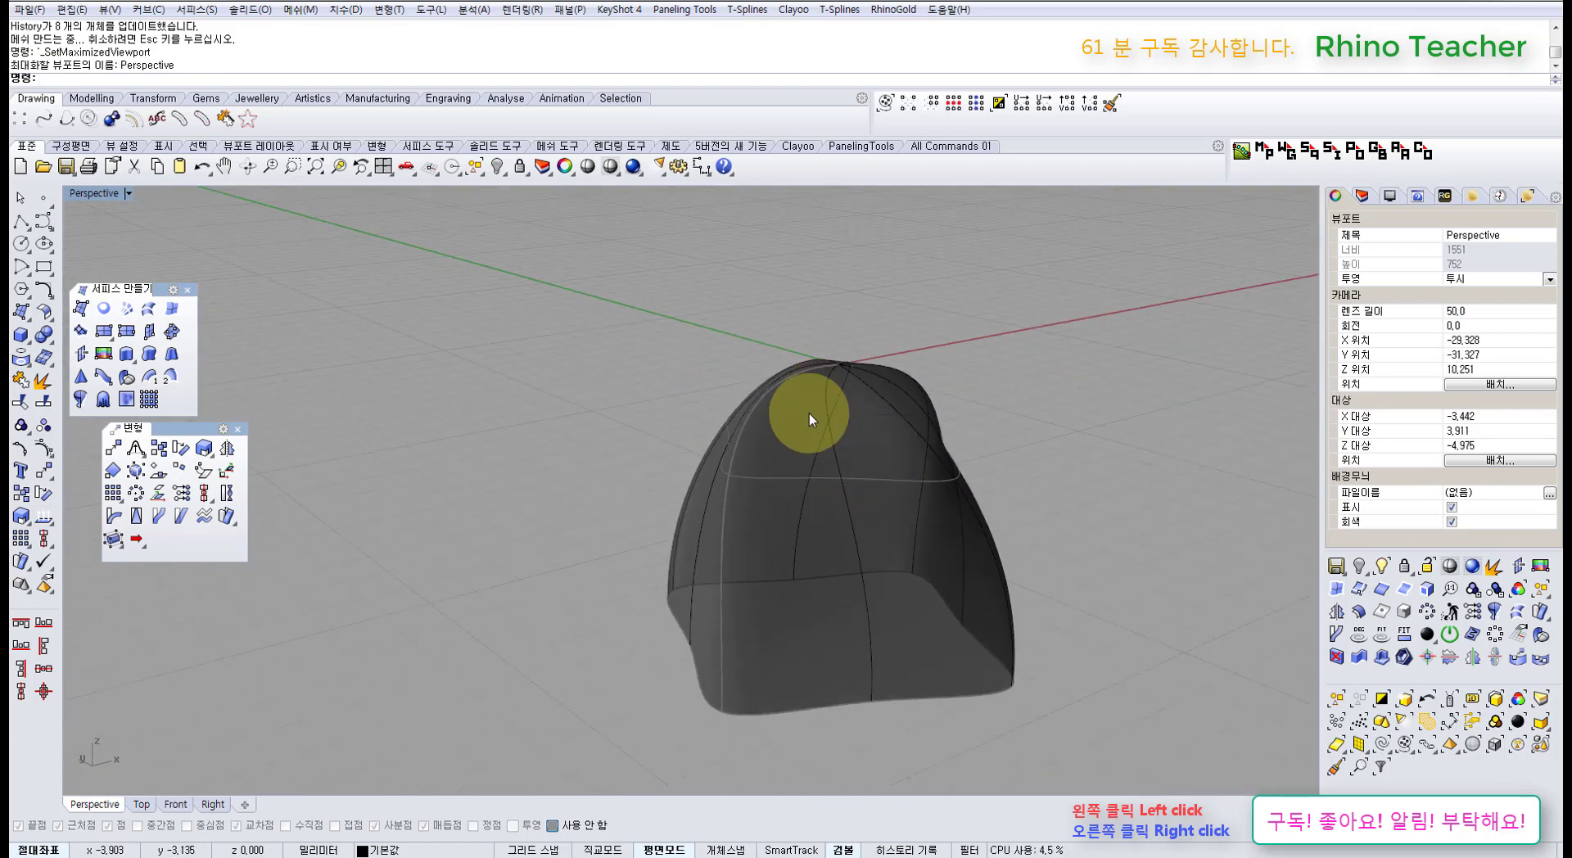
key(ctrl+alt+l)
- Try to delete the lofted surface
click(842, 476)
key(Delete)
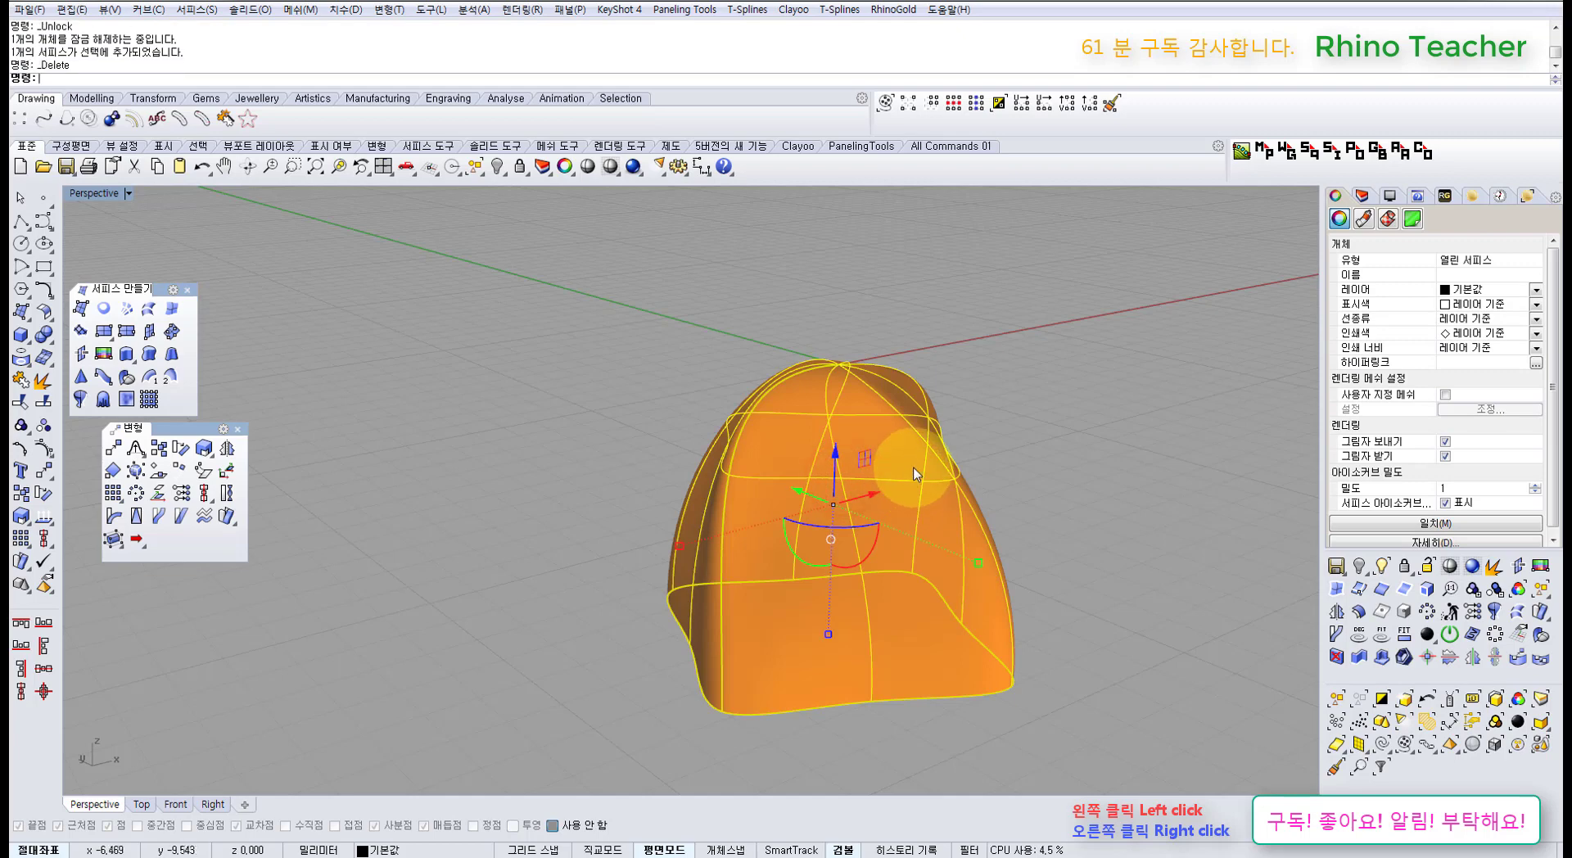
click(992, 774)
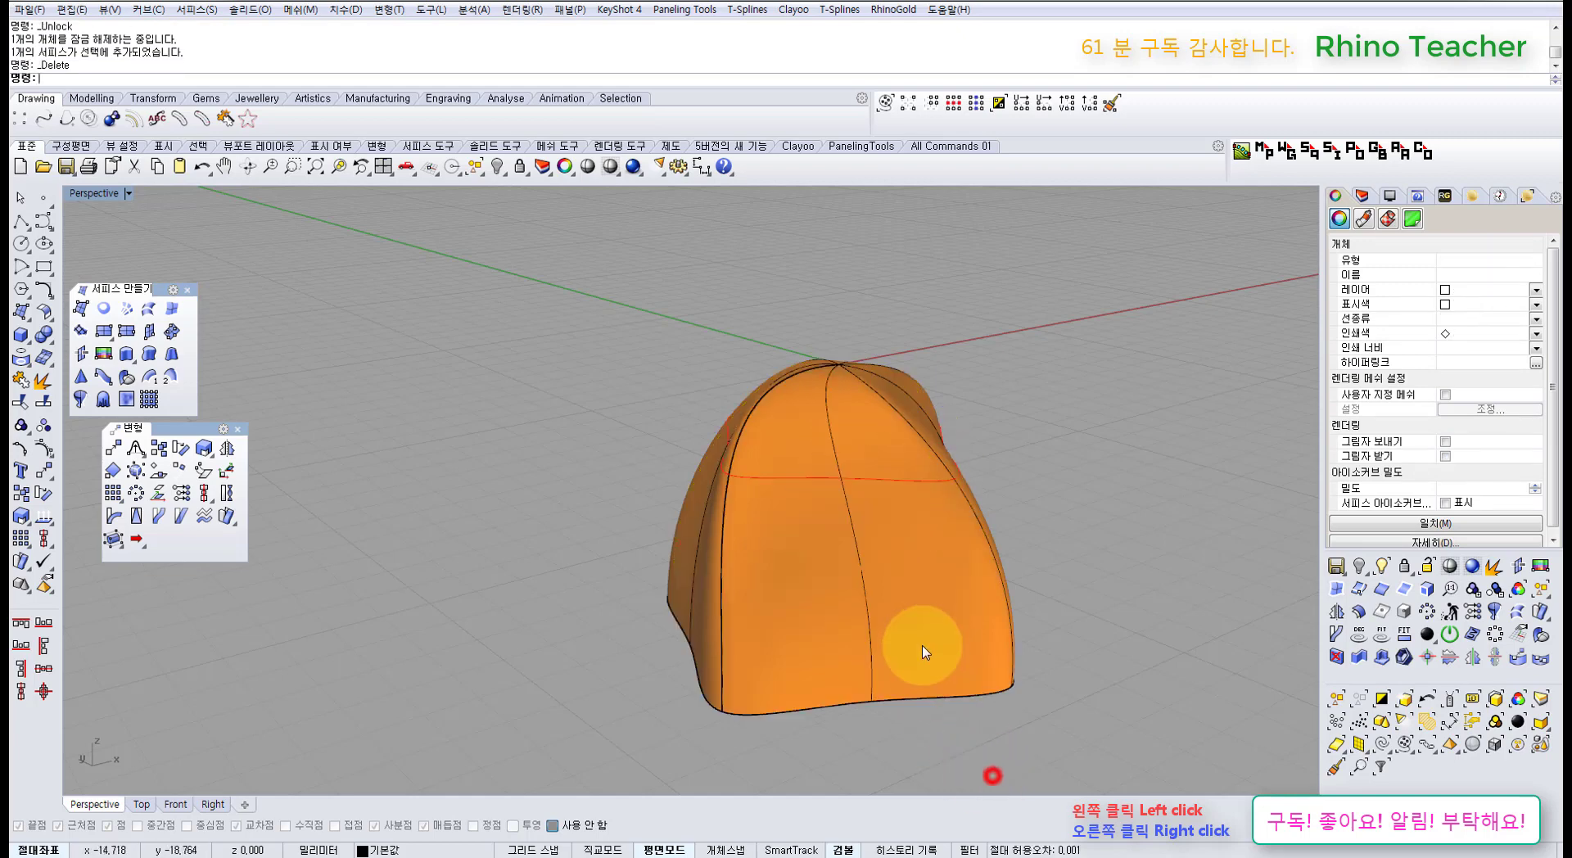
click(923, 645)
key(Delete)
key(Delete)
- Turn off the child object lock (자식 개체 잠금) in the history options, and delete the lofted surface
click(885, 850)
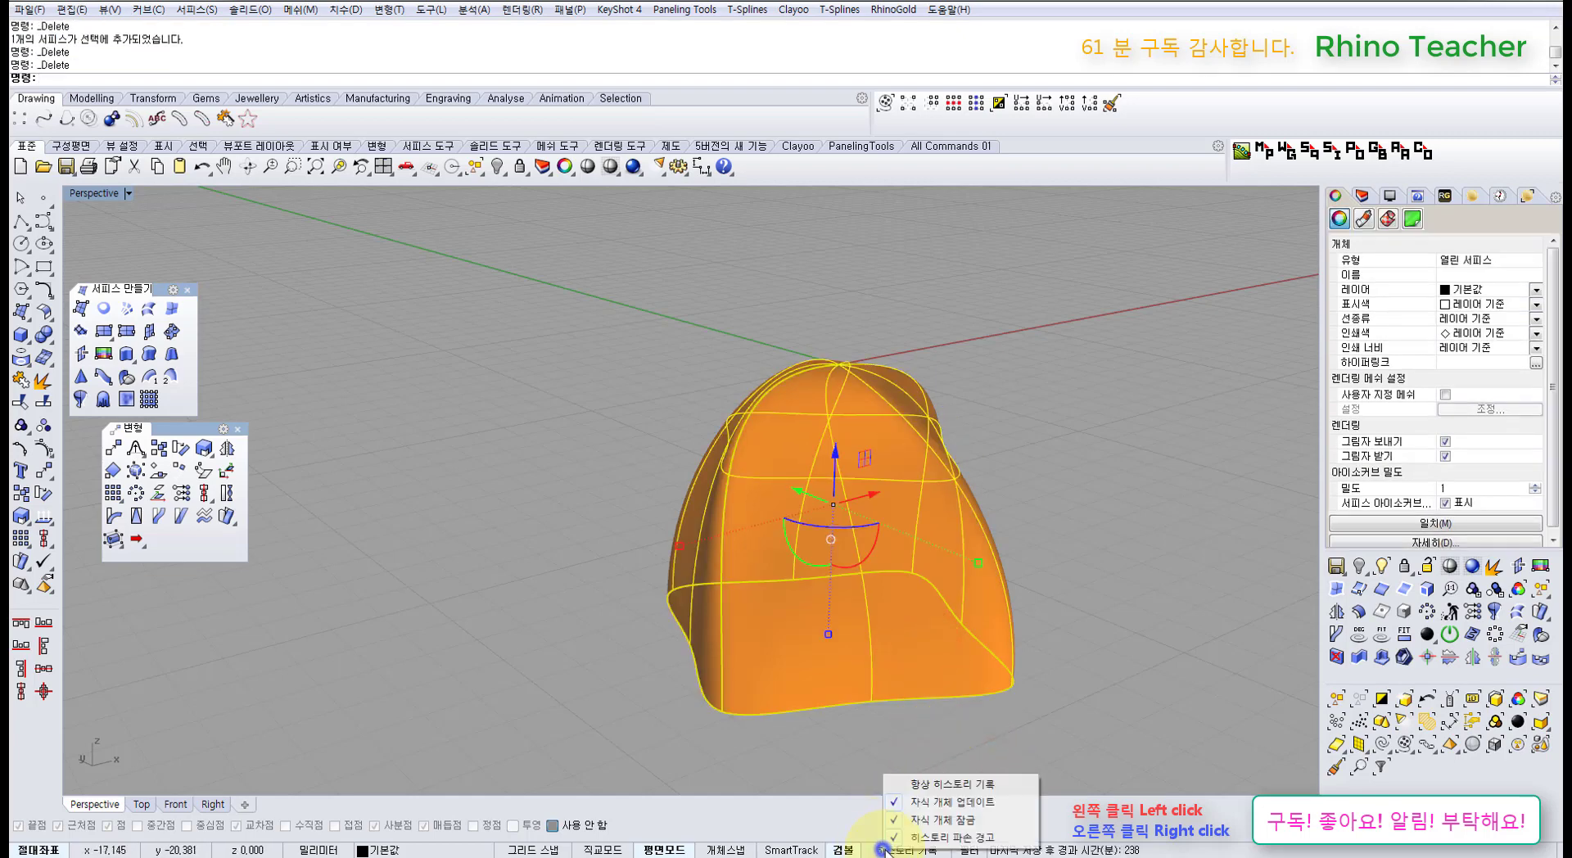
click(911, 817)
click(934, 760)
click(898, 640)
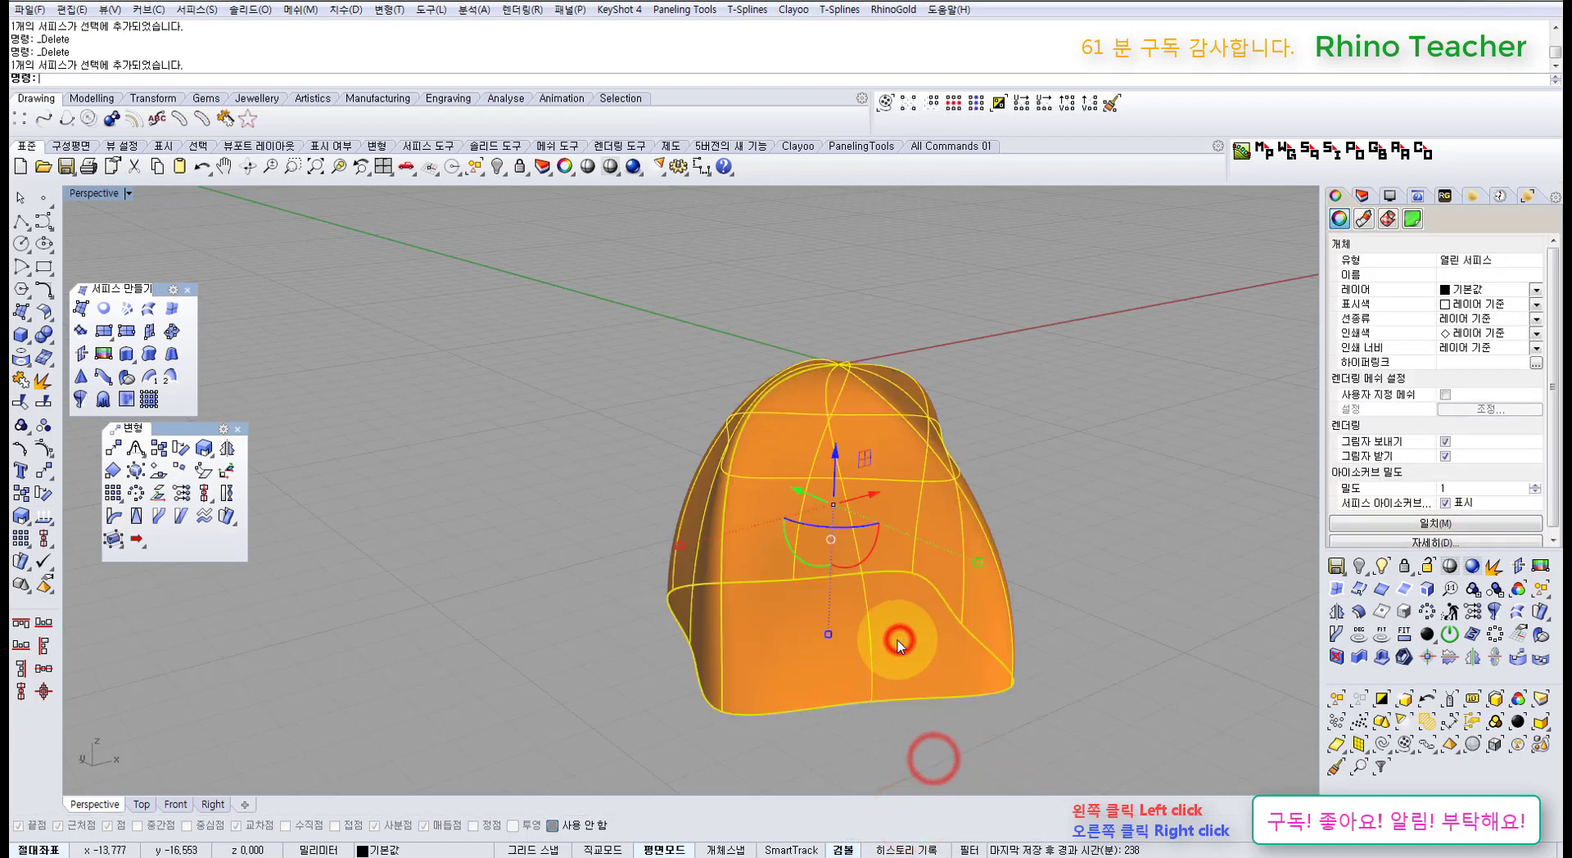
key(Delete)
right_drag(814, 452, 896, 351)
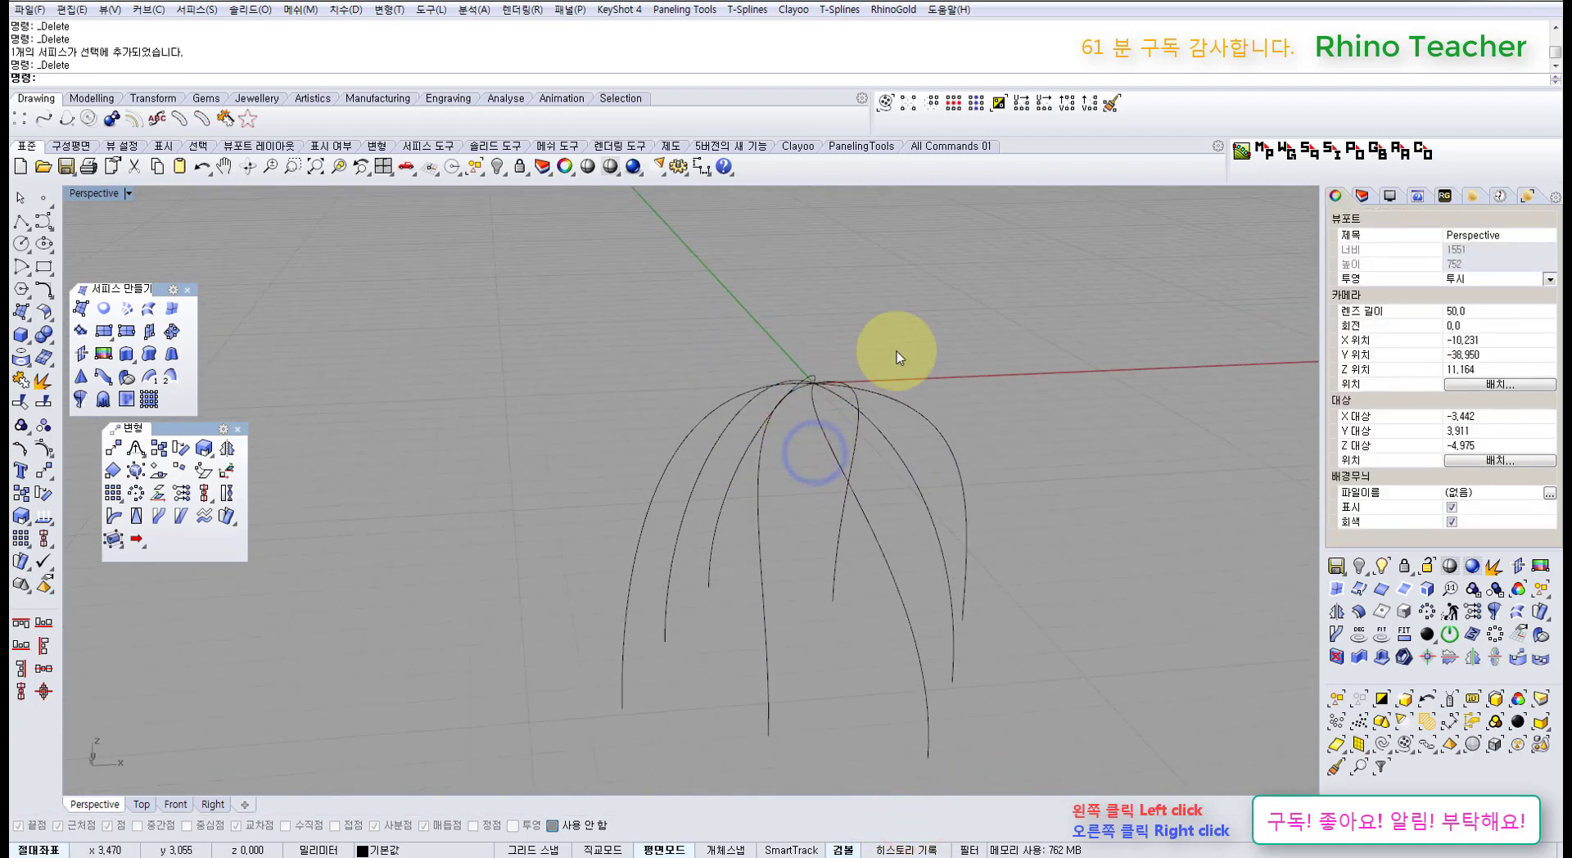
- Start a loft through the eight radial curves and preview it with the 타이트하게 (Tight) style
drag(910, 334, 551, 501)
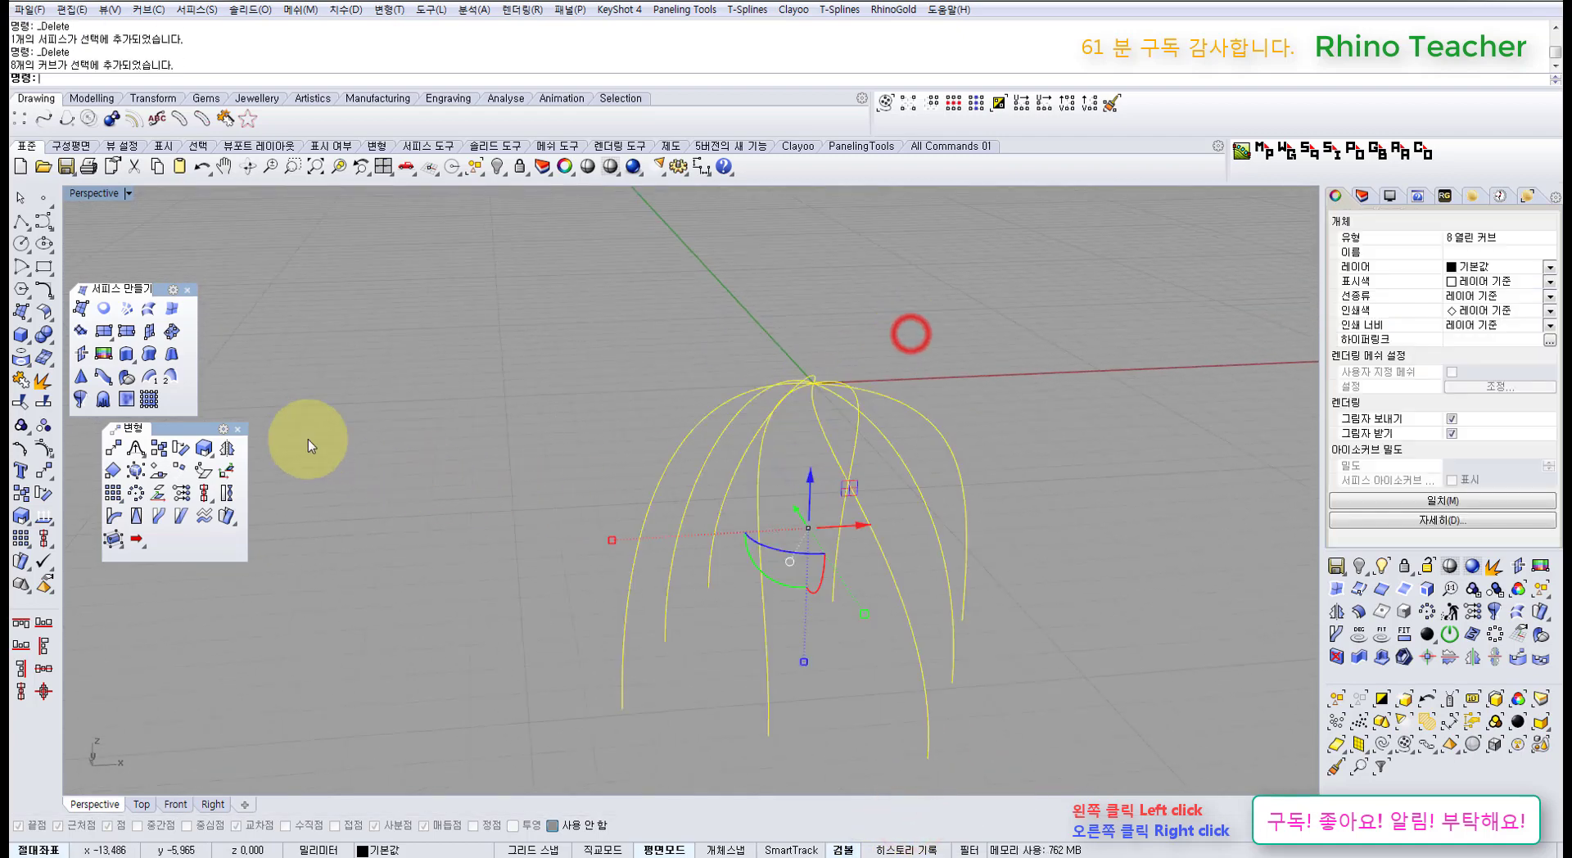
click(149, 310)
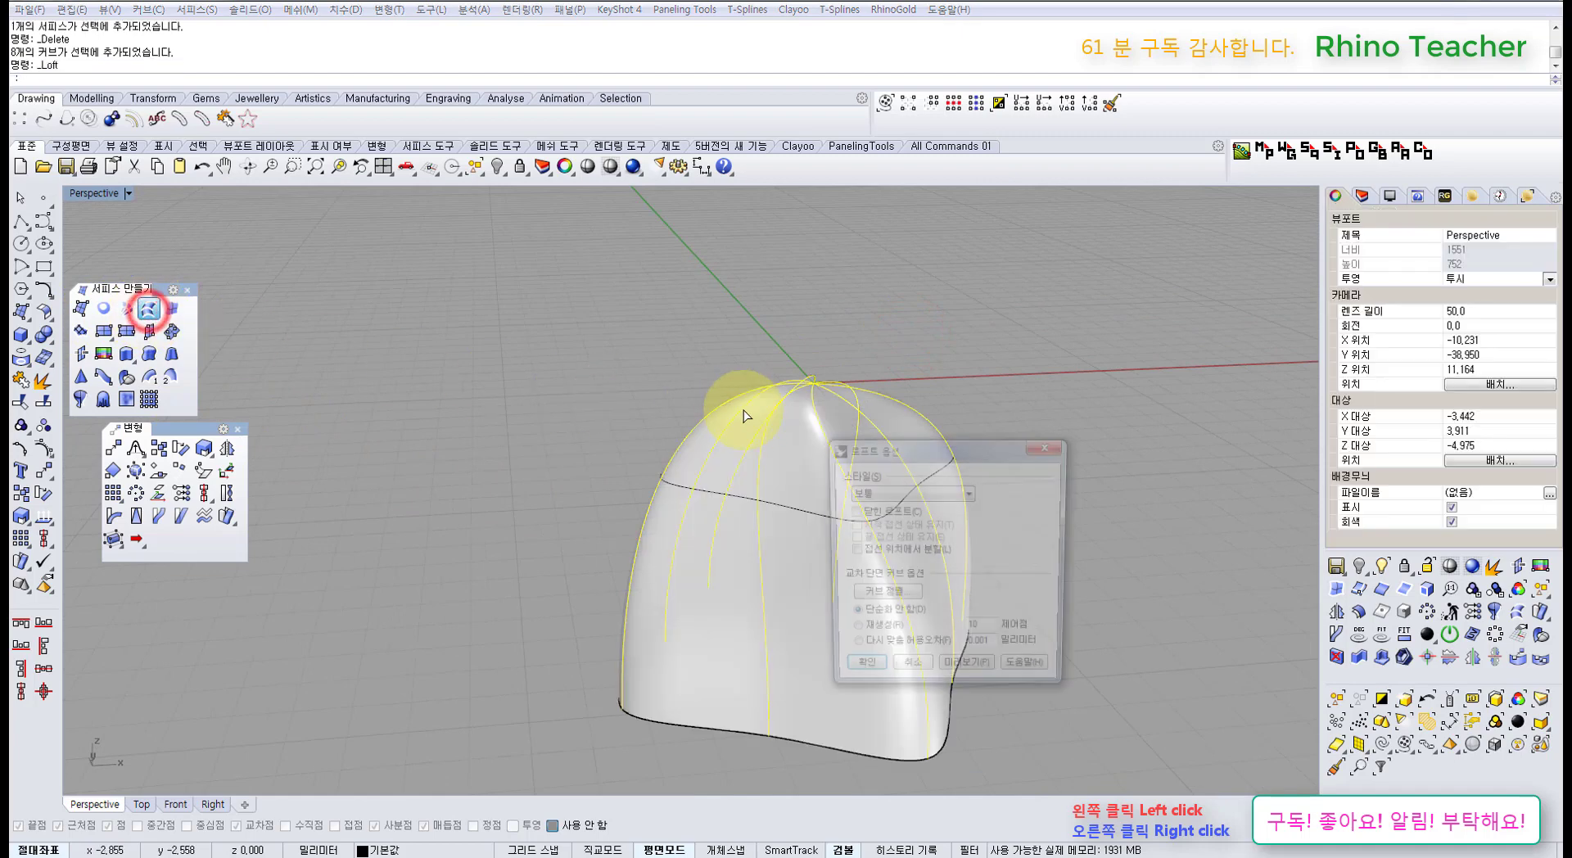
click(911, 494)
click(899, 534)
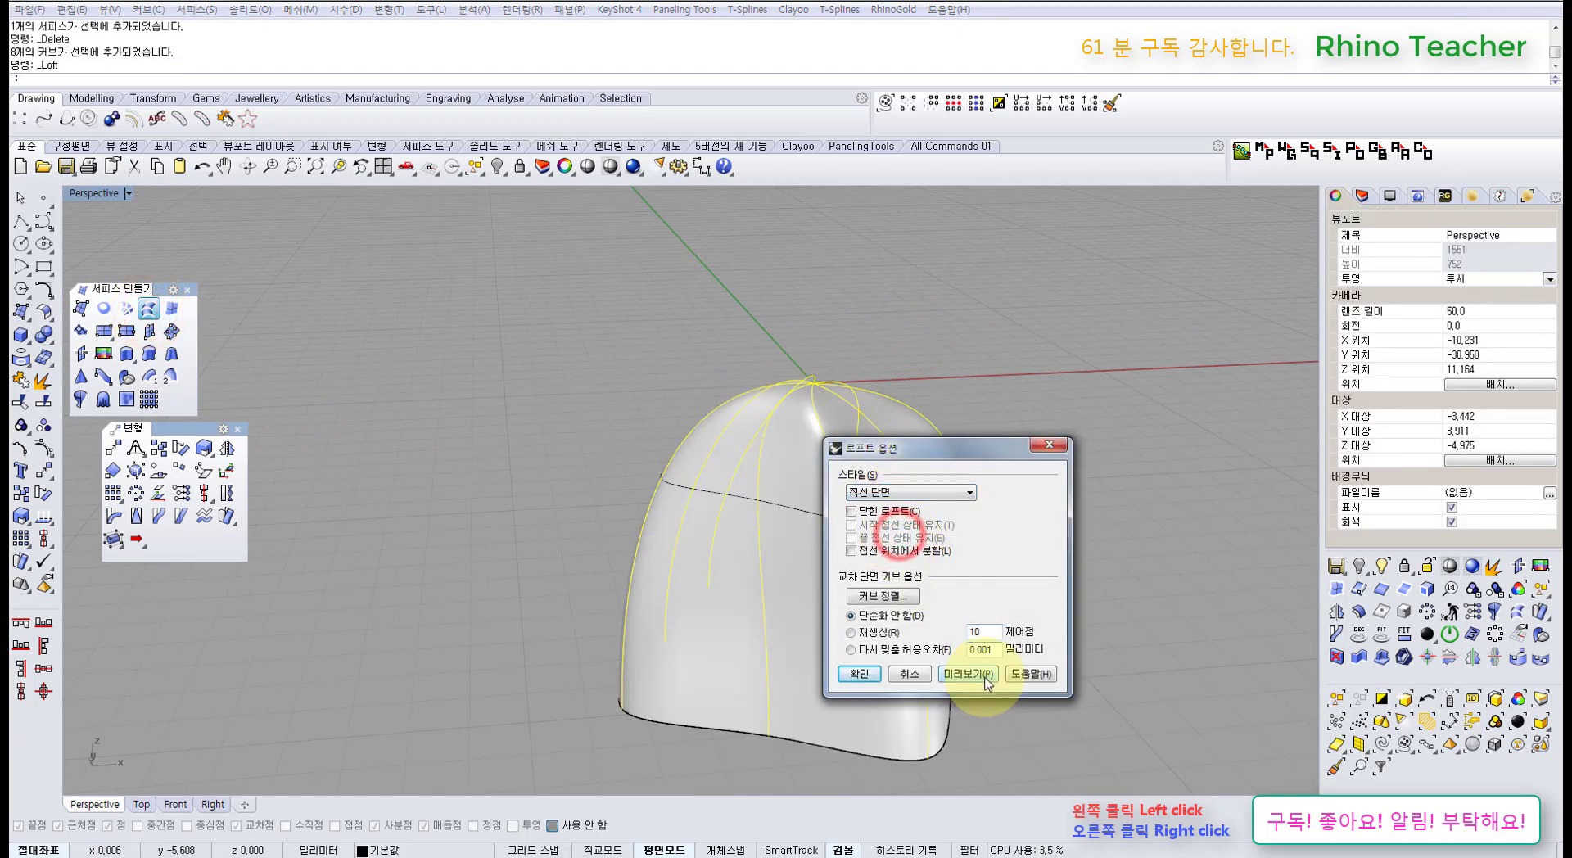
click(947, 494)
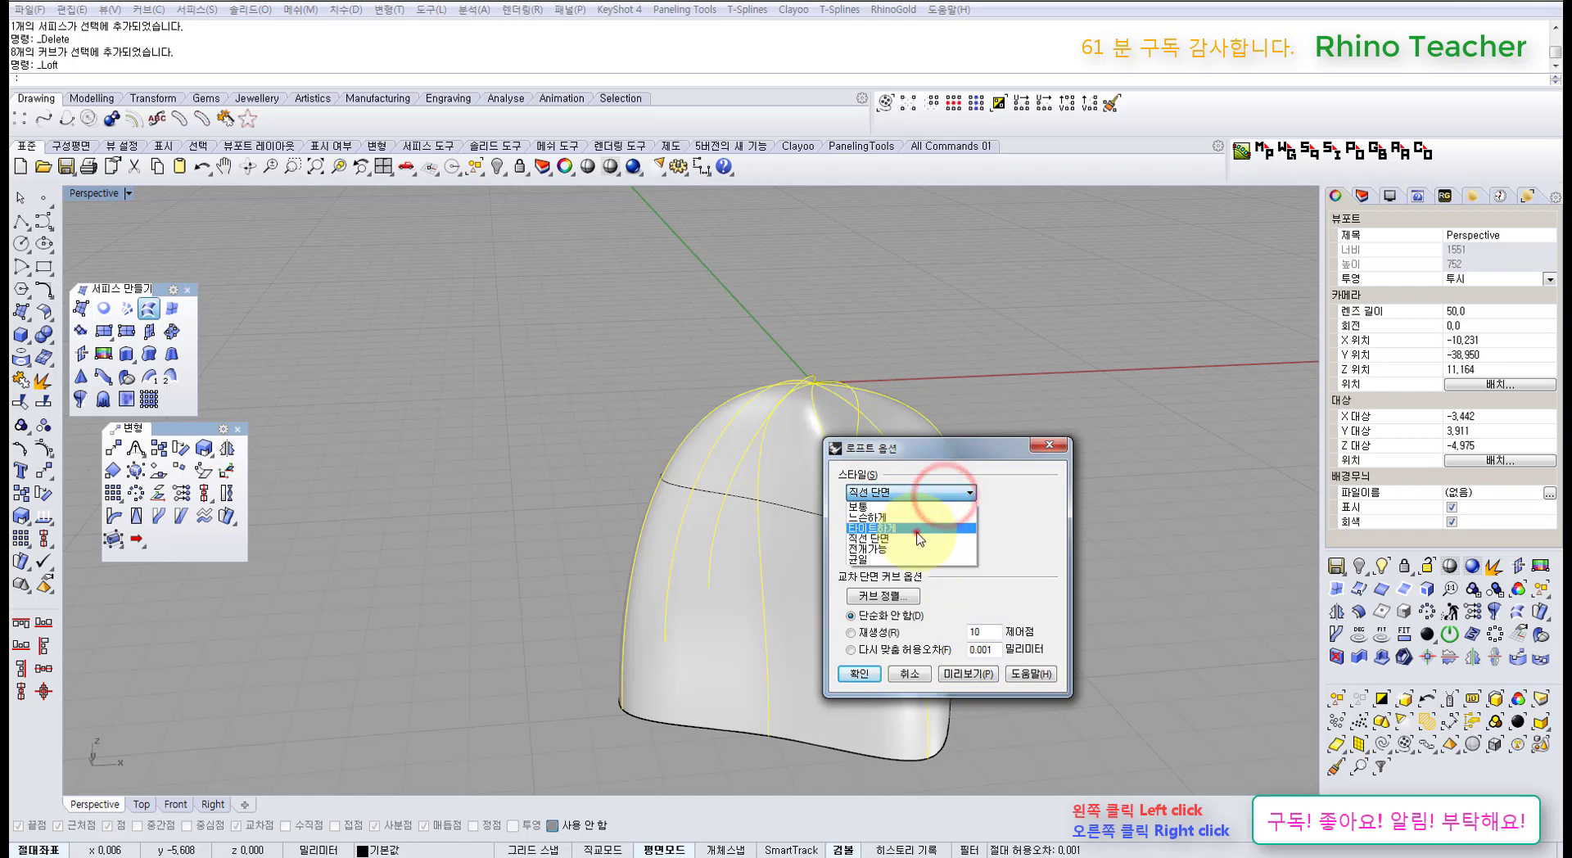
click(917, 530)
click(969, 674)
right_drag(660, 421, 726, 528)
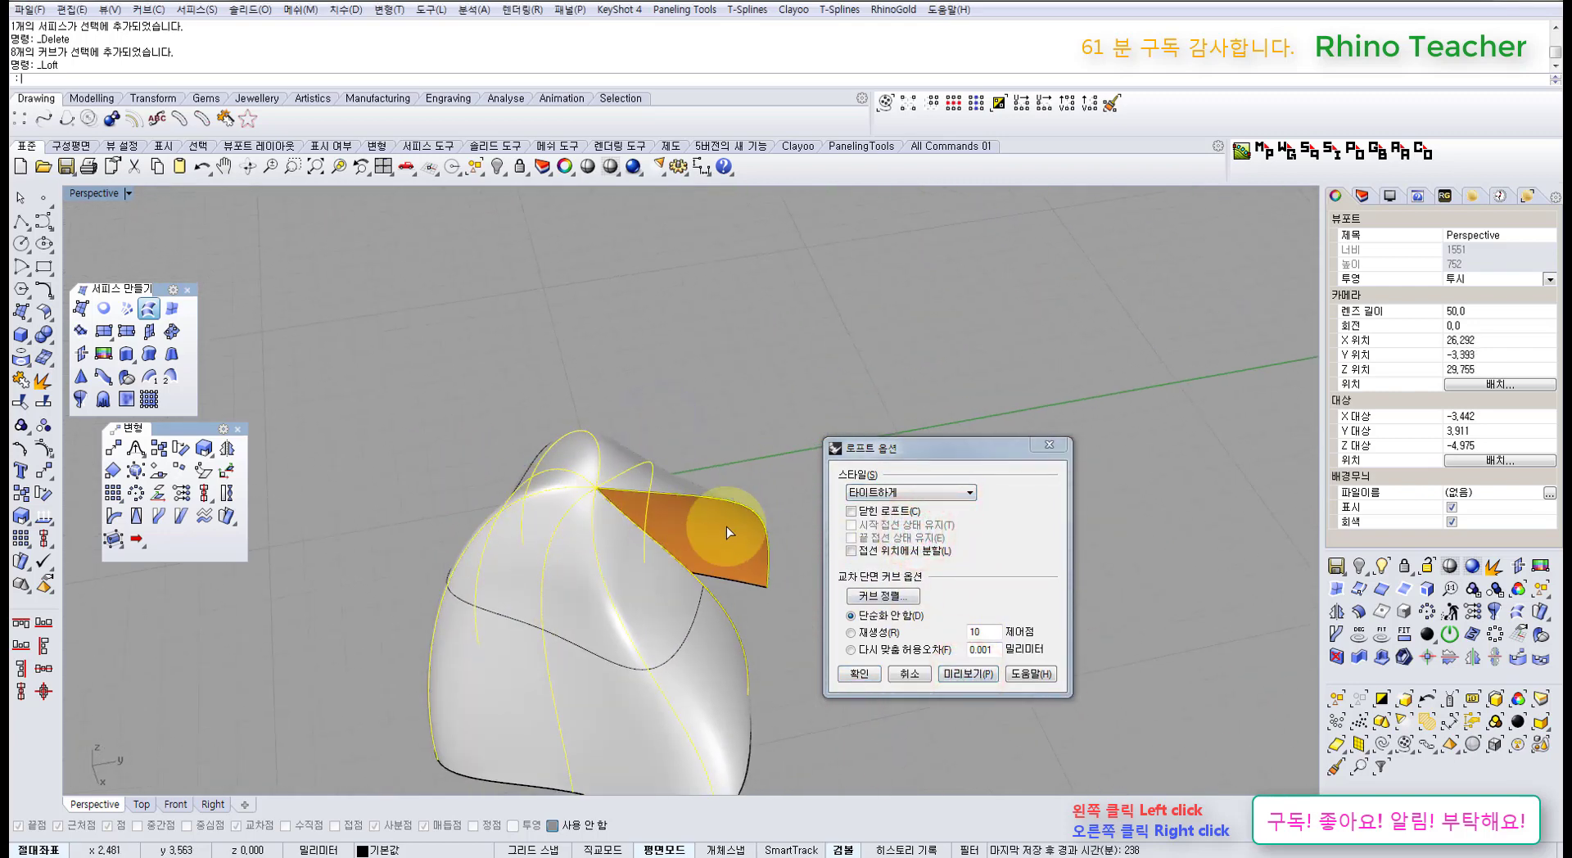
- Make it a closed loft (닫힌 로프트), switch the style to 직선 단면 (Straight sections), and create the surface
click(852, 511)
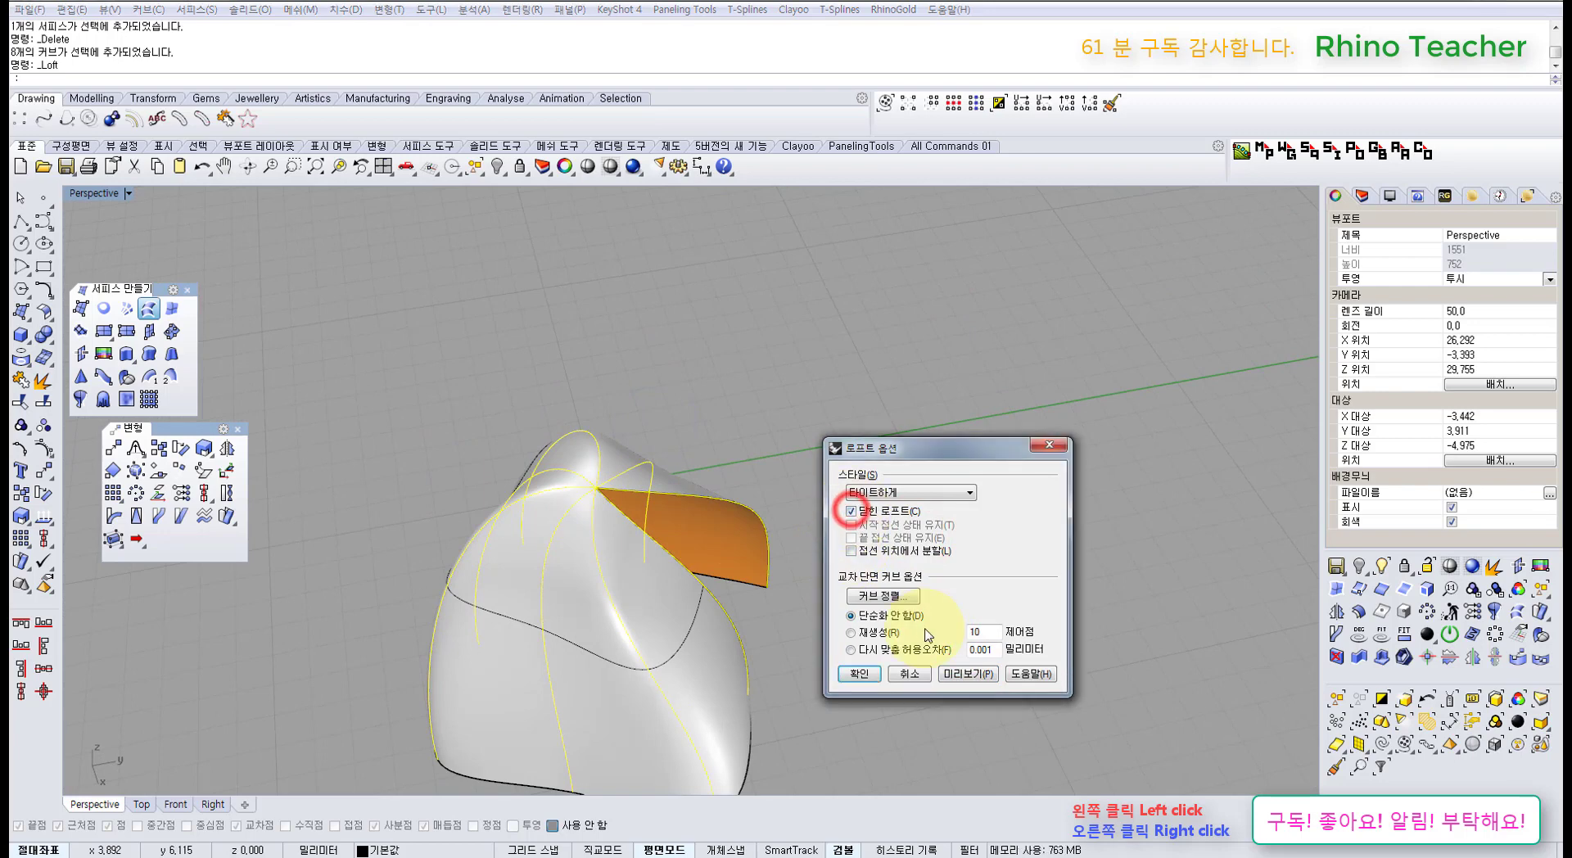
click(965, 674)
mouse_move(691, 543)
right_down()
mouse_move(720, 630)
mouse_move(692, 544)
right_up()
click(927, 492)
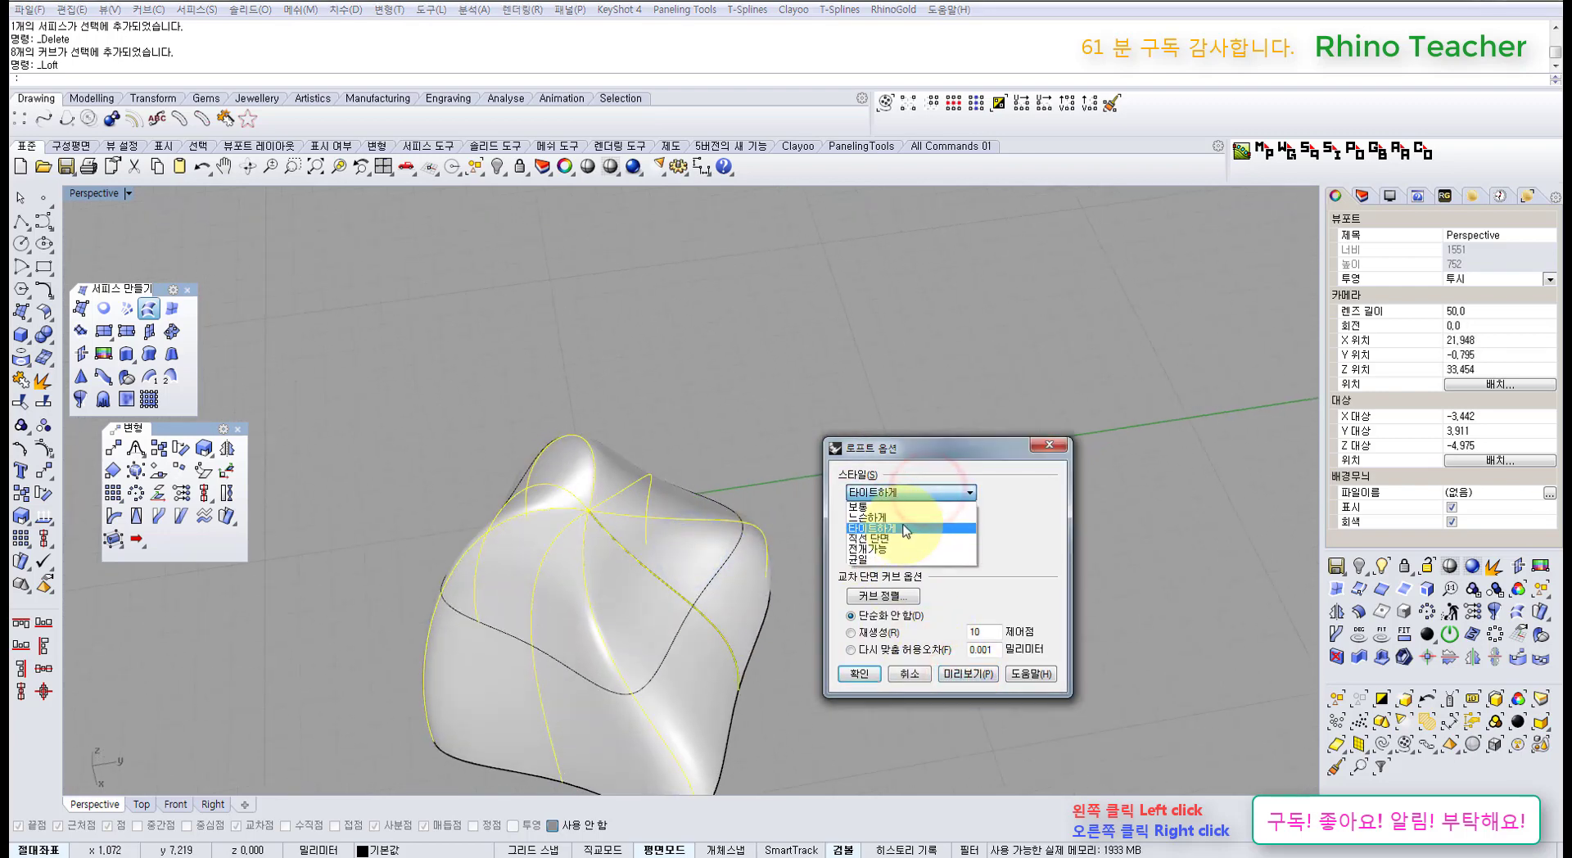
click(899, 539)
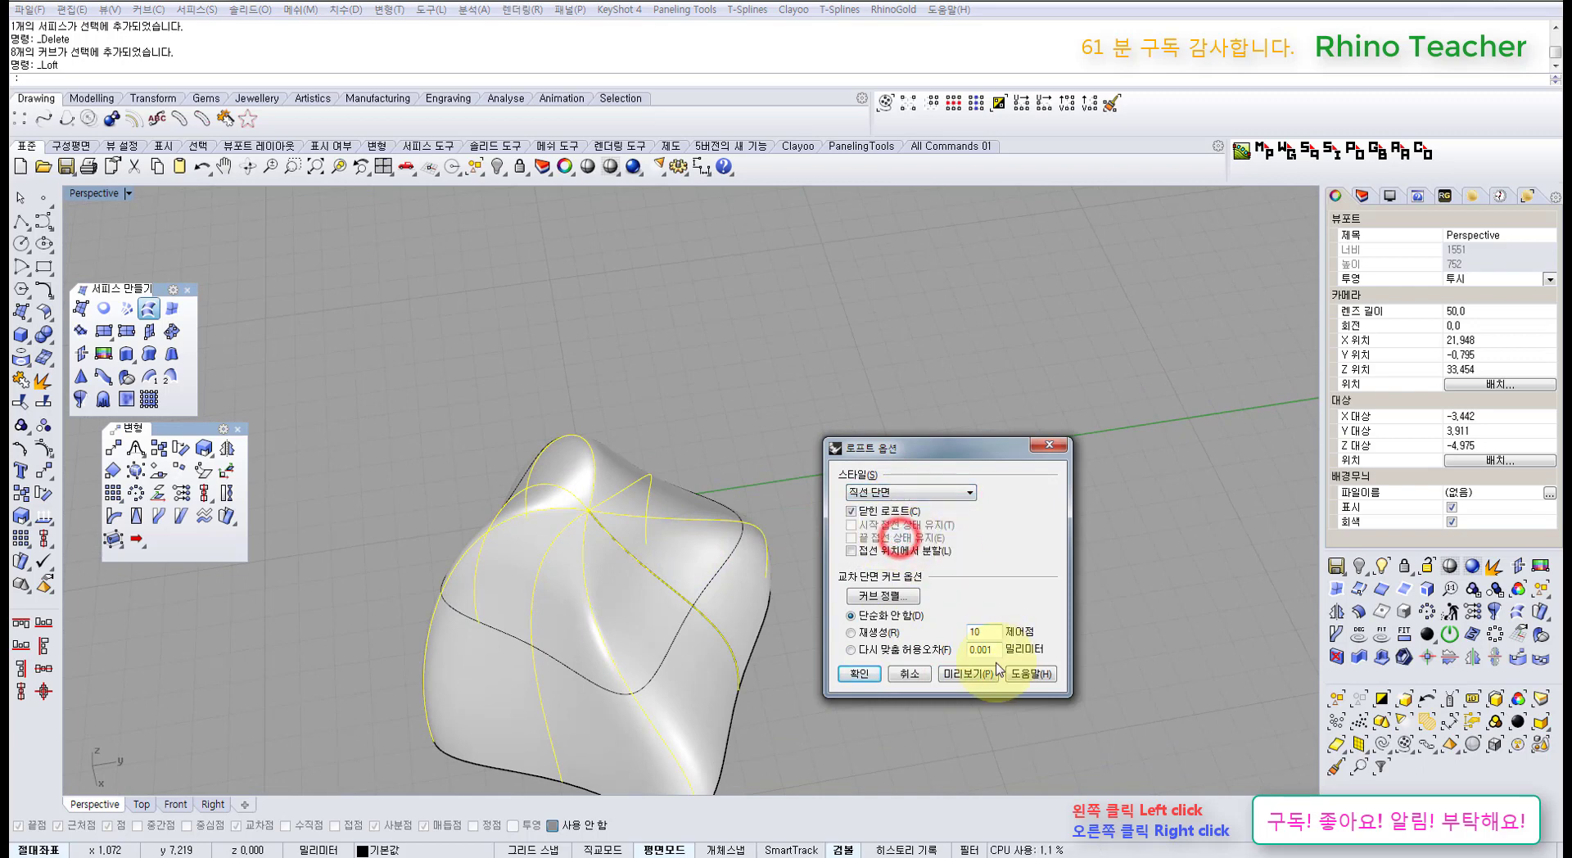
click(967, 673)
right_drag(643, 528, 650, 530)
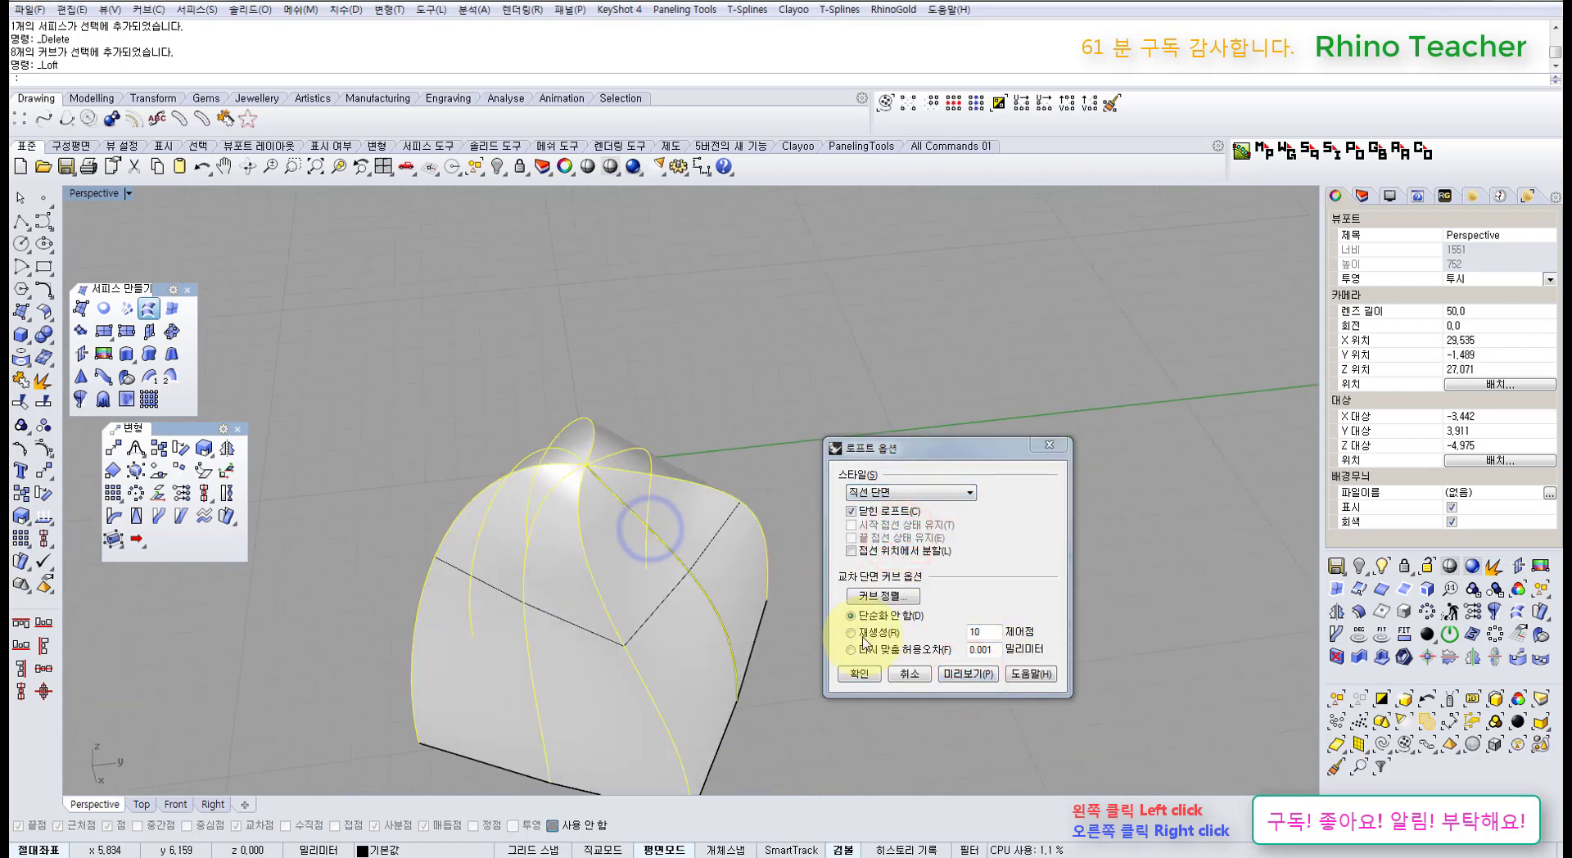
click(868, 669)
- Lock the lofted polysurface so that only the curves can be selected
right_drag(680, 450, 636, 412)
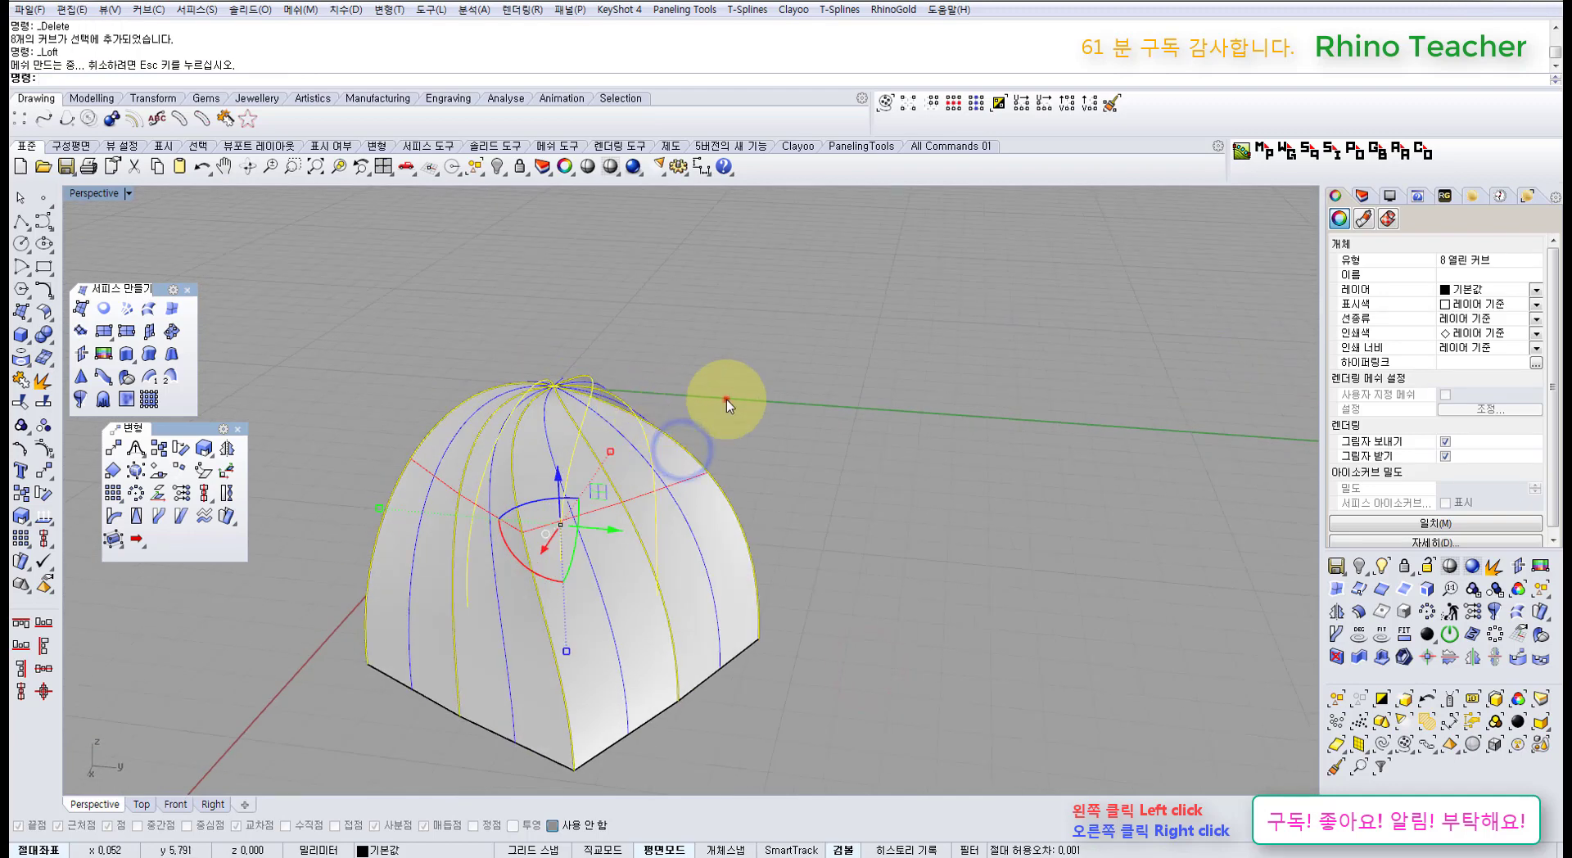
click(727, 400)
scroll(648, 484, up, 2)
click(649, 485)
click(871, 445)
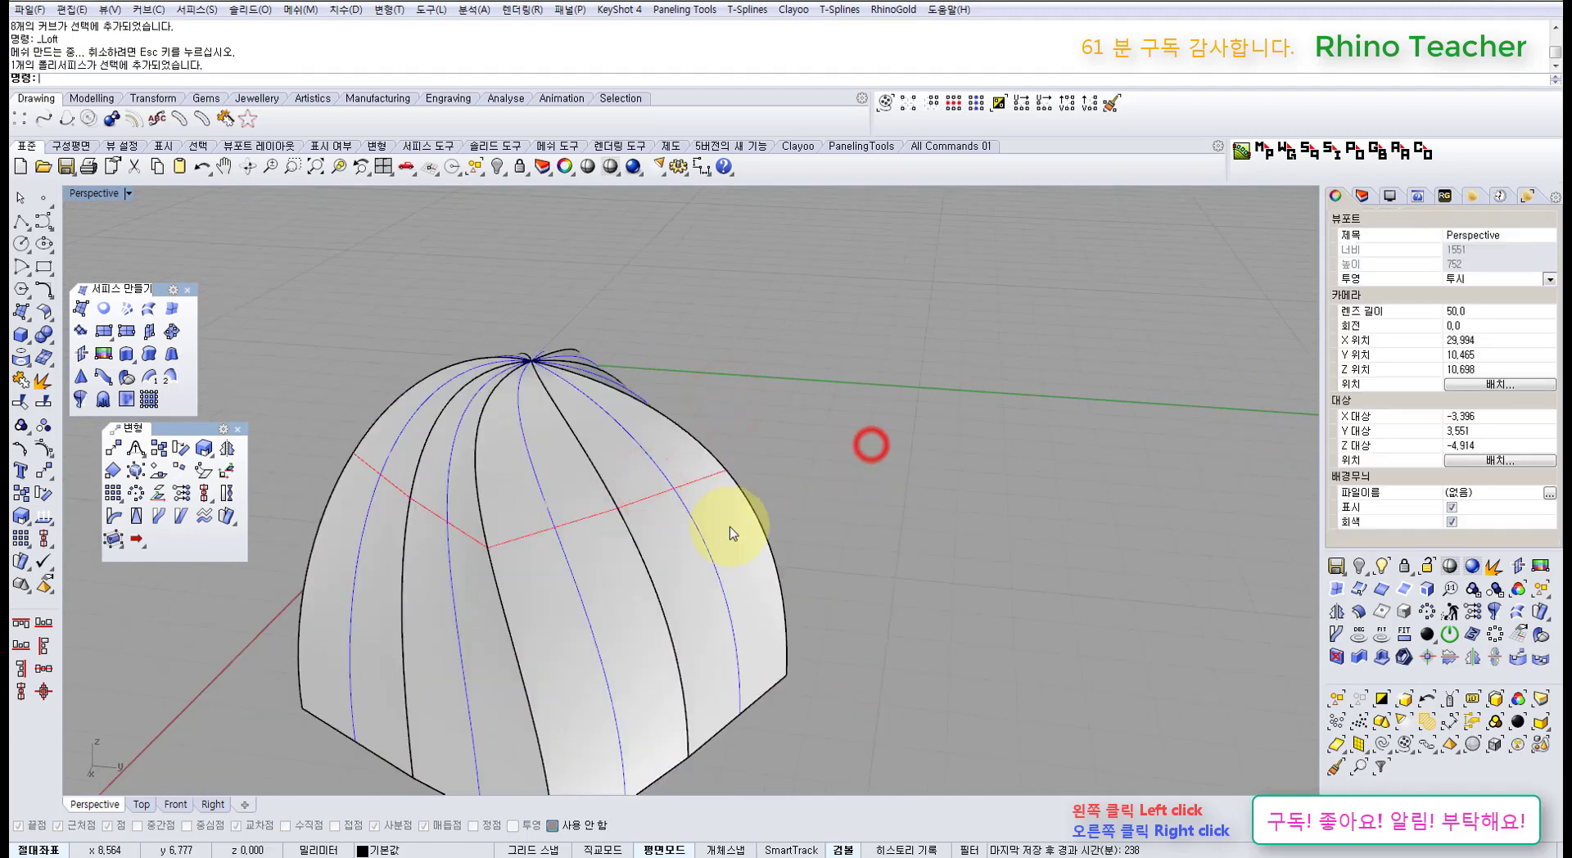
click(728, 526)
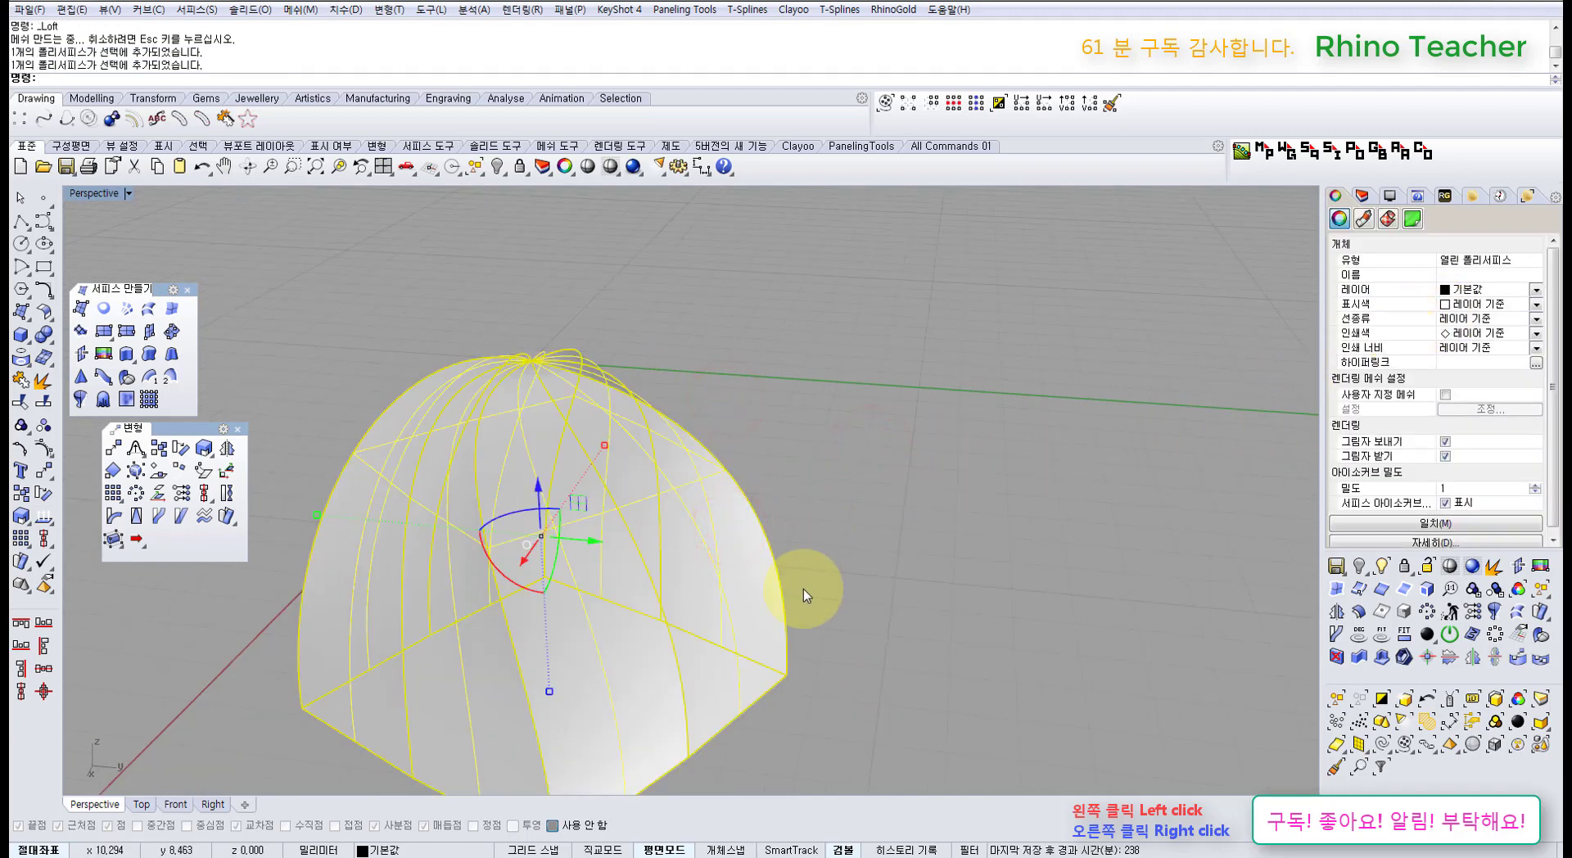
key(ctrl+l)
- Turn on the control points of the two source curves in the Top viewport
drag(528, 384, 369, 492)
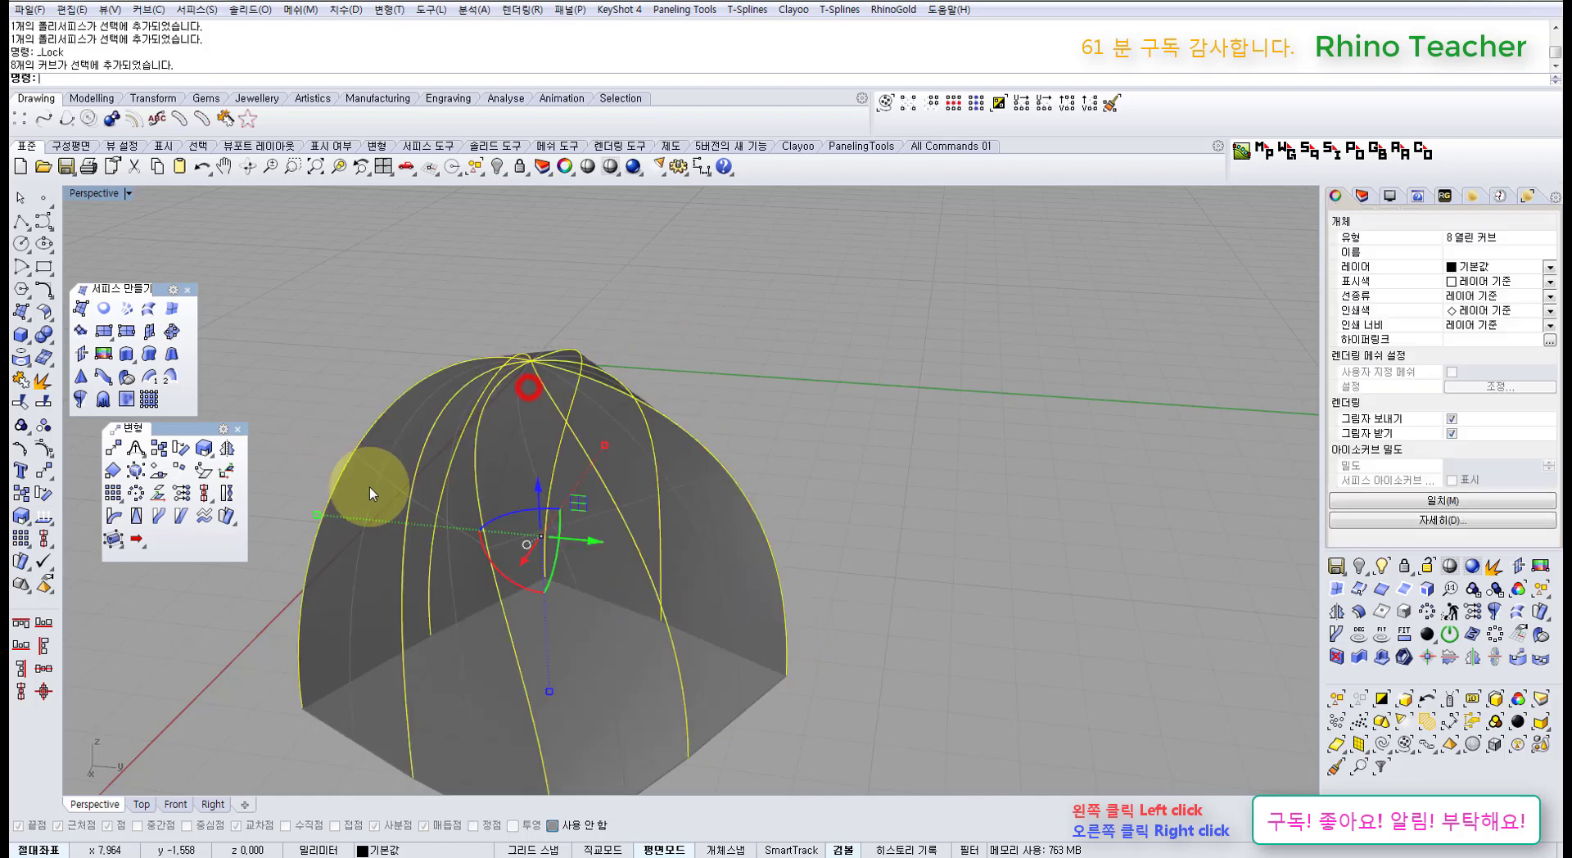
right_drag(599, 436, 812, 538)
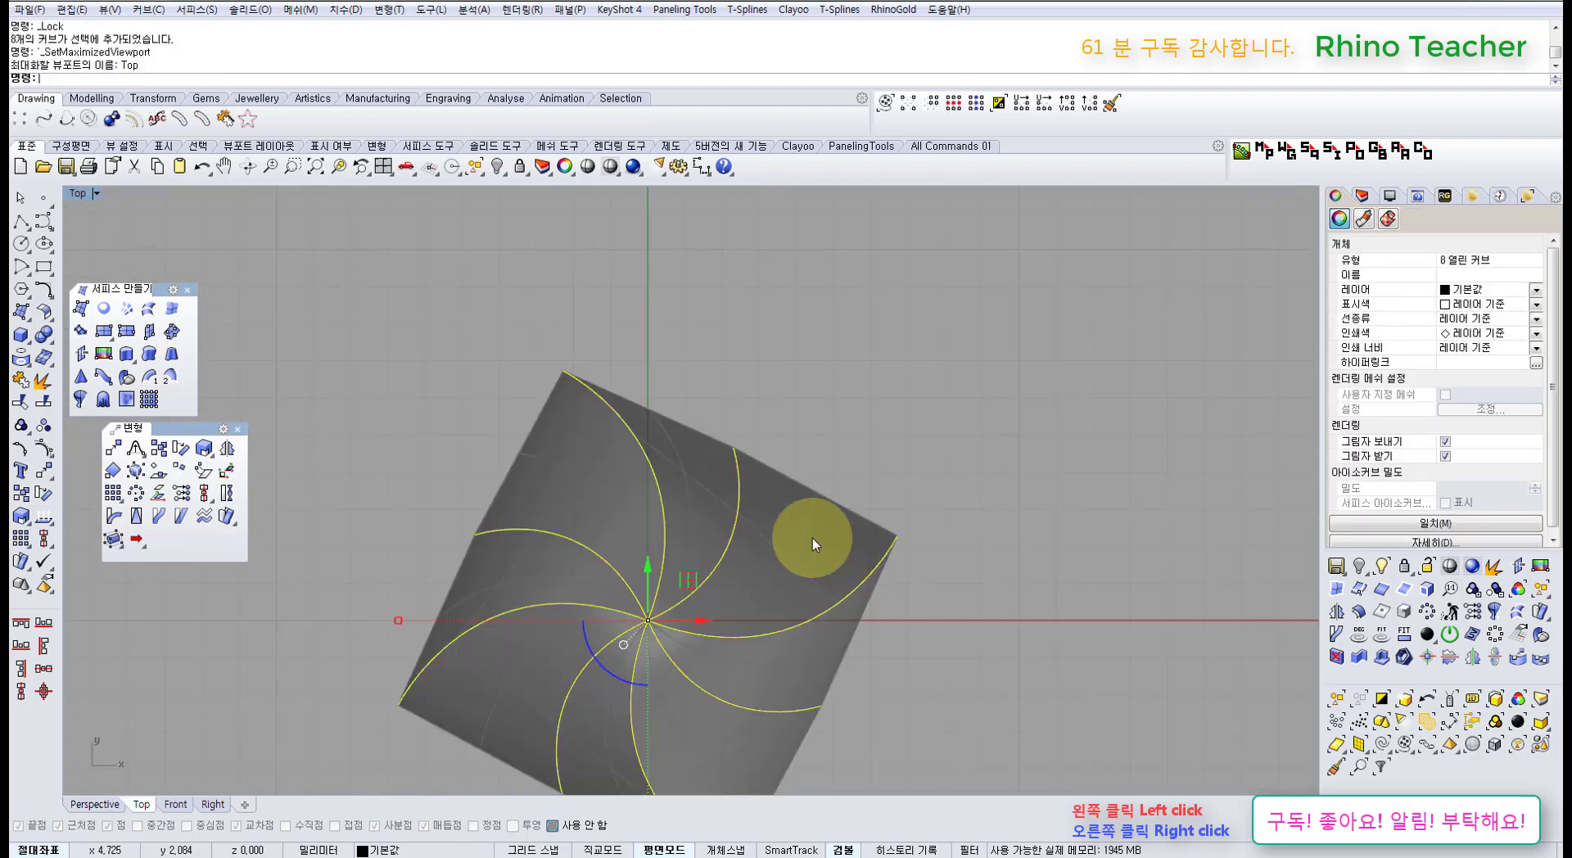
key(ctrl+F1)
click(951, 425)
click(537, 604)
shift+click(463, 568)
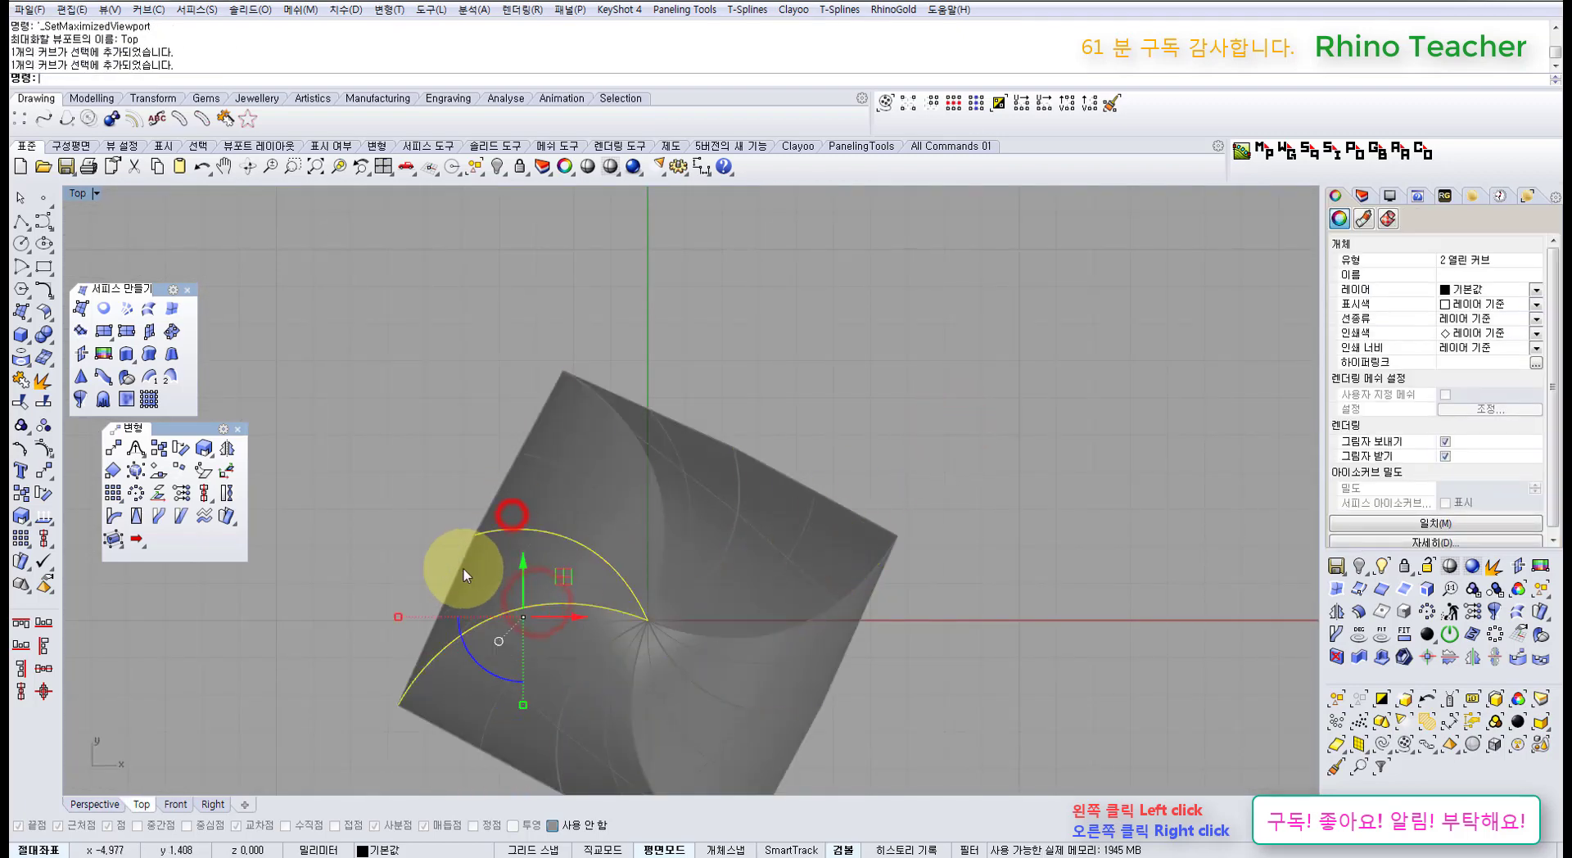
key(F10)
- Try lowering the bulging control point of one source curve in the Perspective viewport, undo the move, and hide the control points
right_drag(549, 628, 624, 580)
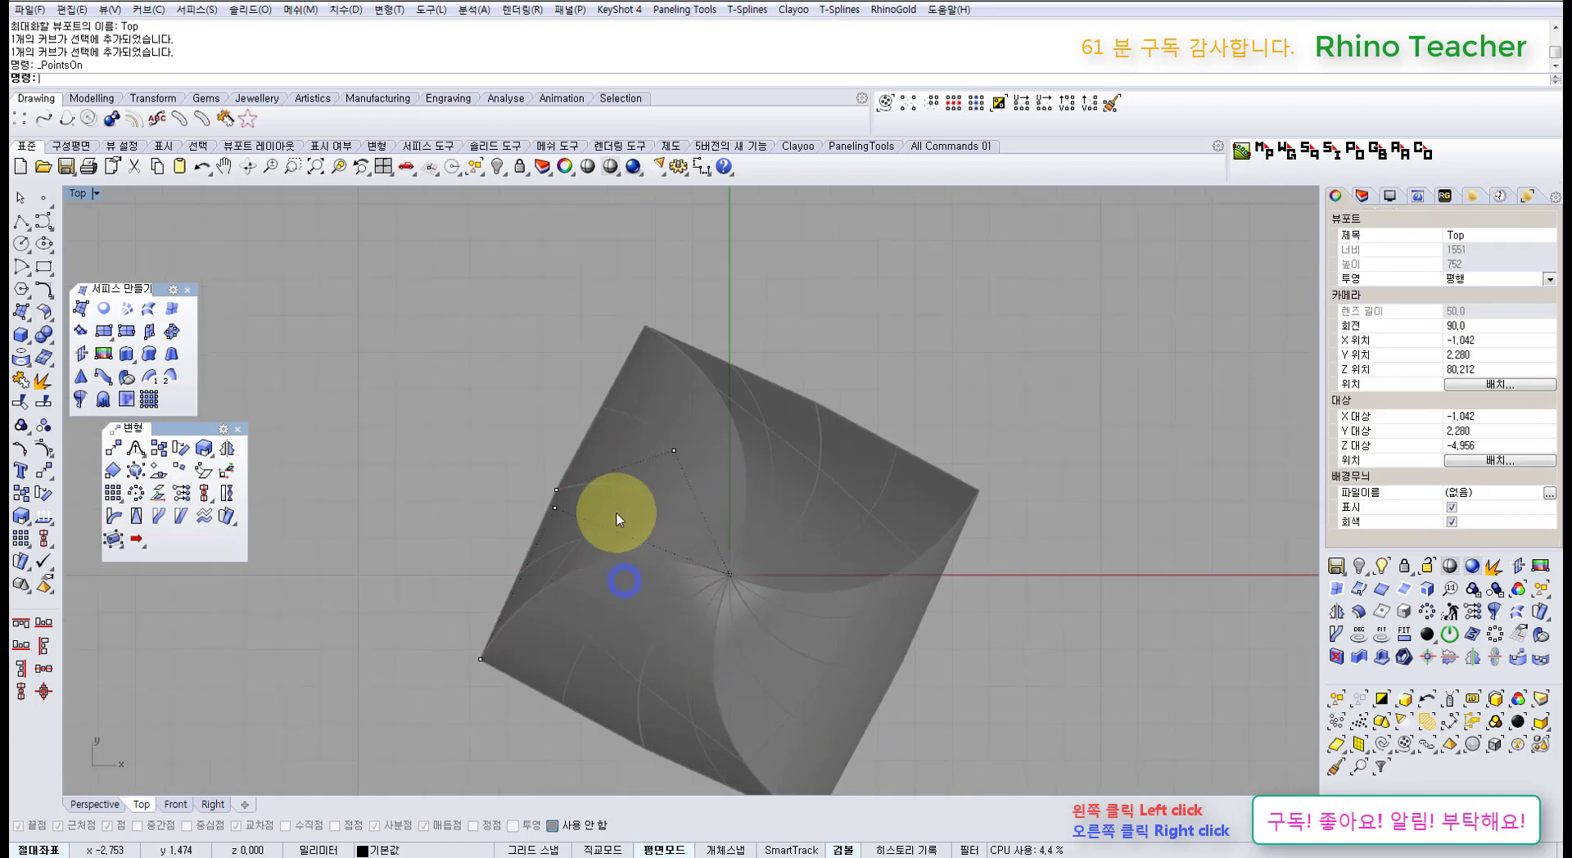
drag(655, 429, 681, 475)
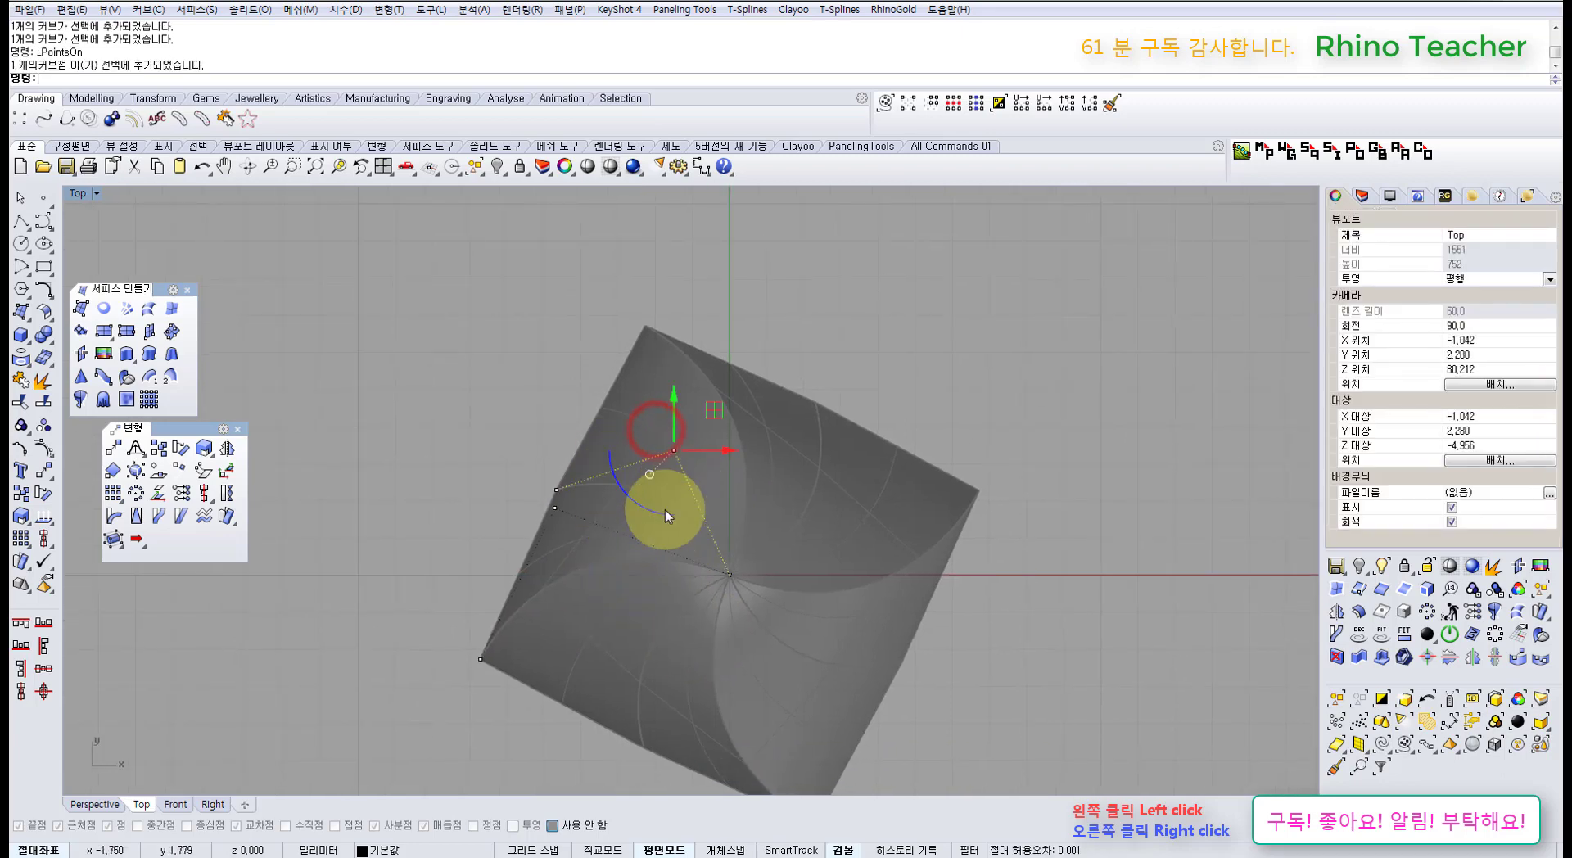
key(ctrl+F3)
right_drag(701, 505, 738, 355)
drag(715, 323, 710, 456)
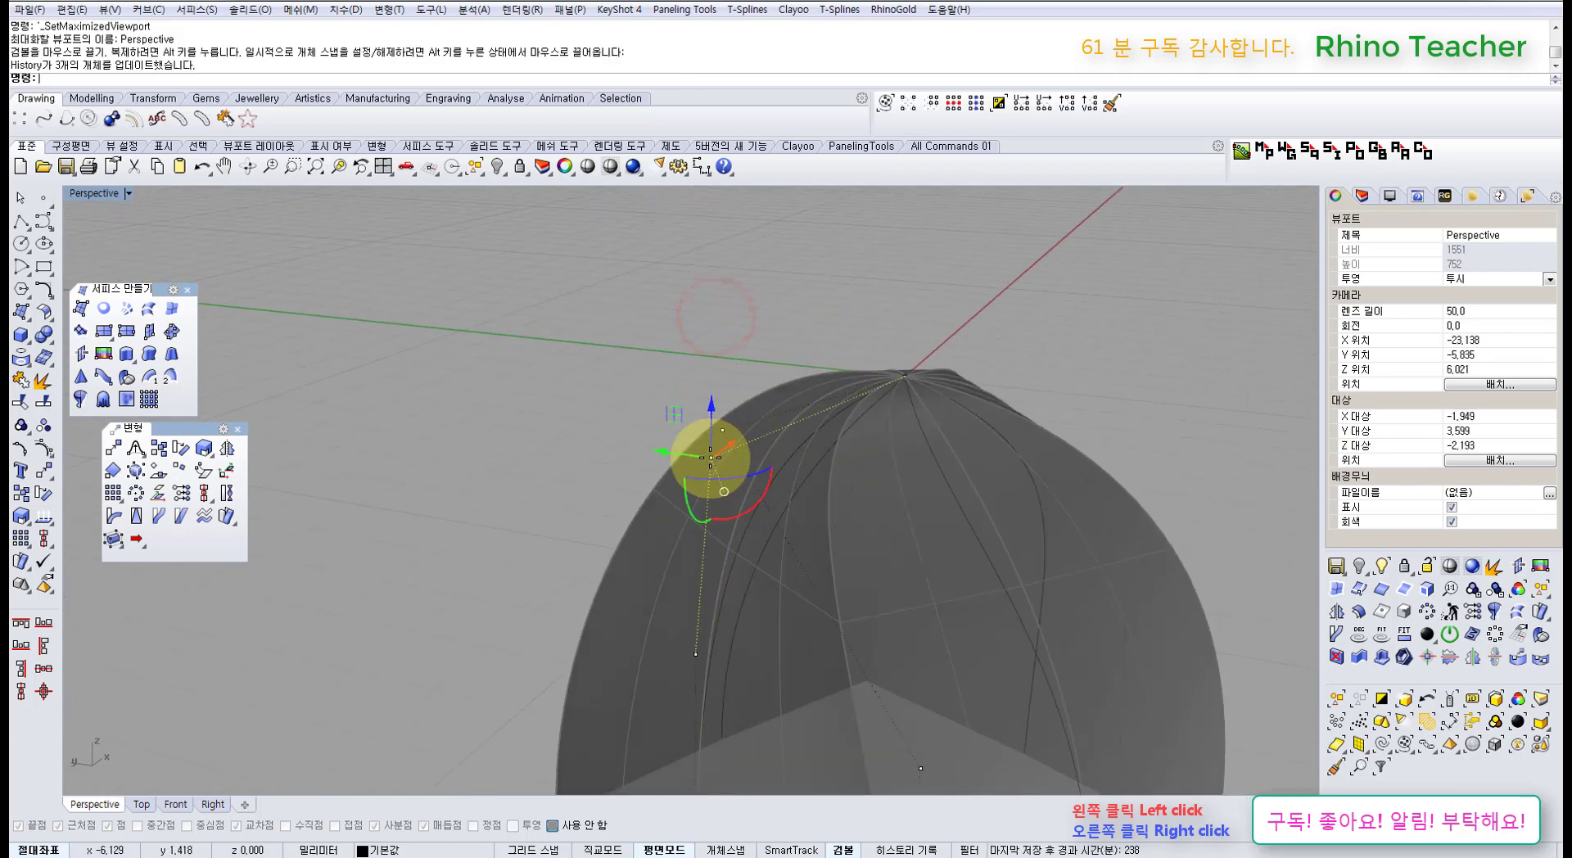
mouse_move(854, 490)
right_down()
mouse_move(832, 578)
mouse_move(789, 567)
mouse_move(813, 566)
mouse_move(832, 456)
mouse_move(871, 499)
right_up()
key(ctrl+z)
click(874, 501)
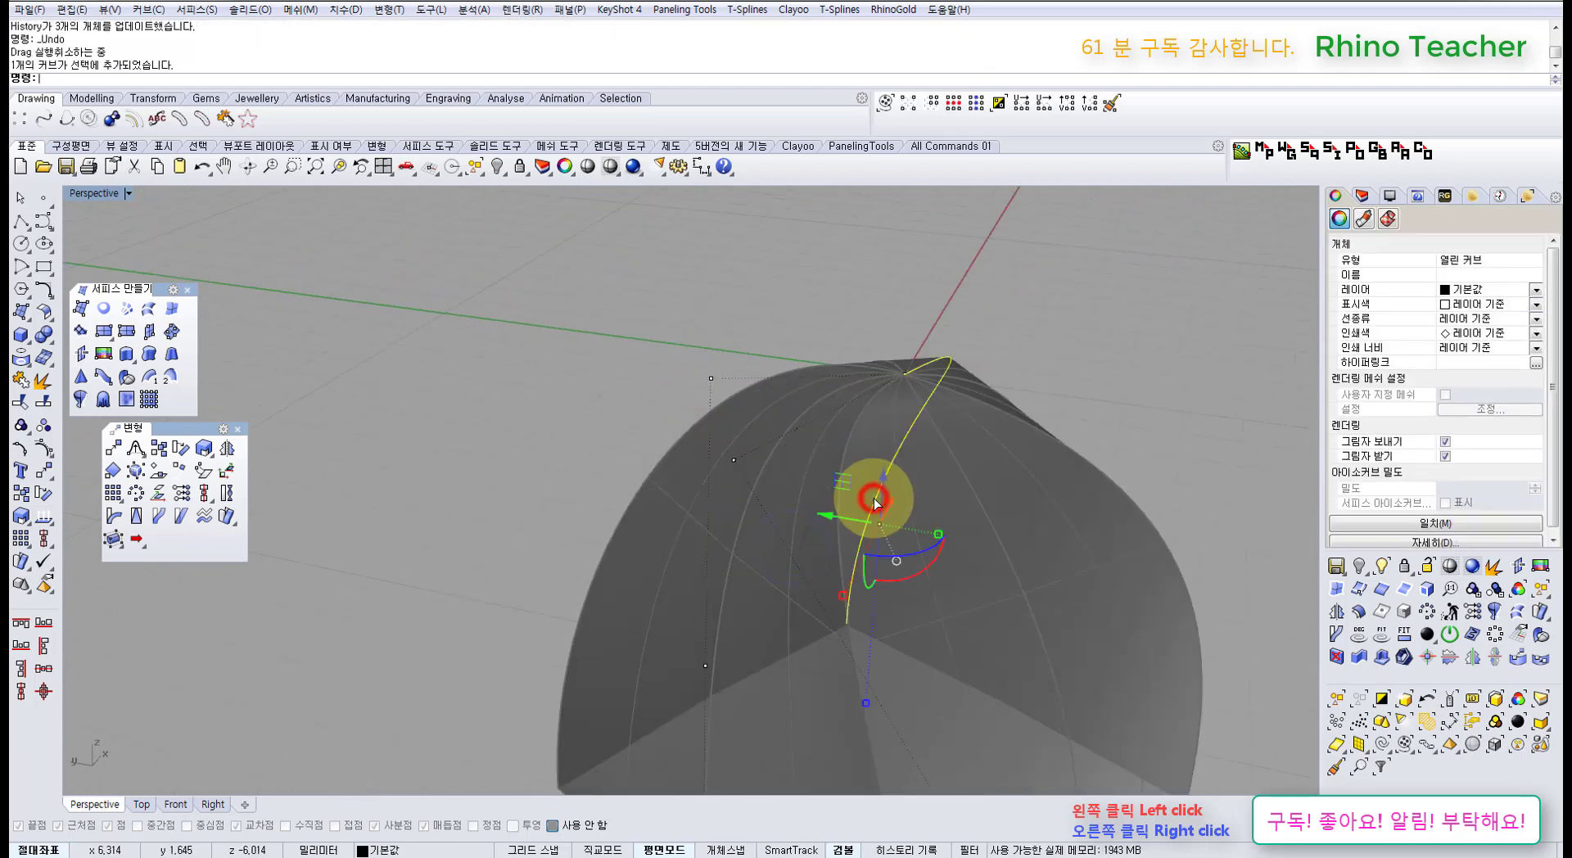
key(Escape)
- Unlock the lofted polysurface and delete it
right_drag(1049, 461, 823, 584)
scroll(860, 571, down, 6)
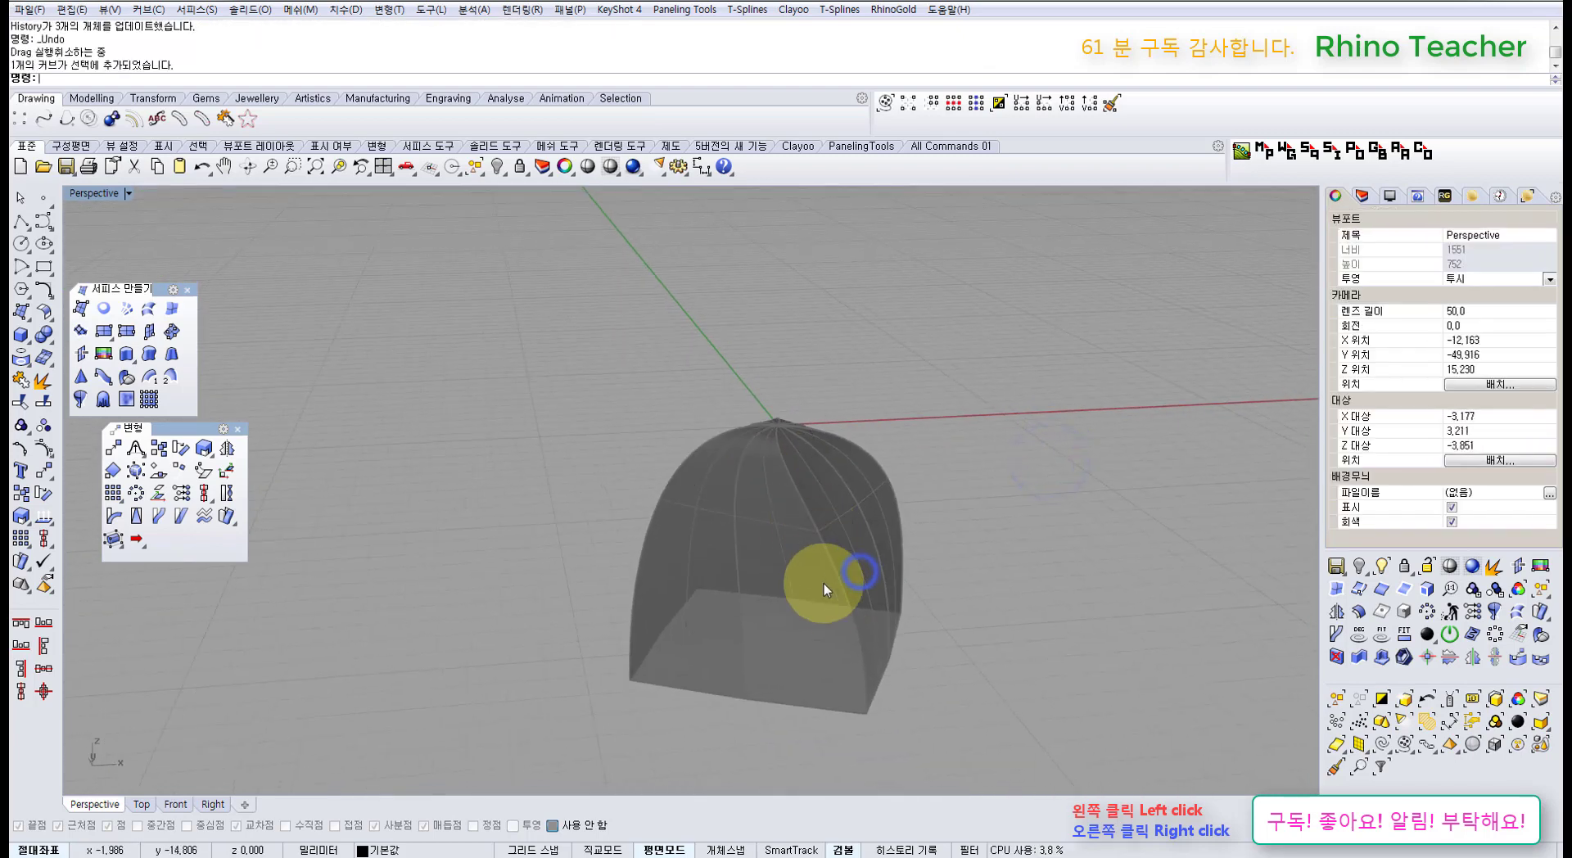
middle_click(824, 575)
click(819, 547)
click(800, 604)
key(Return)
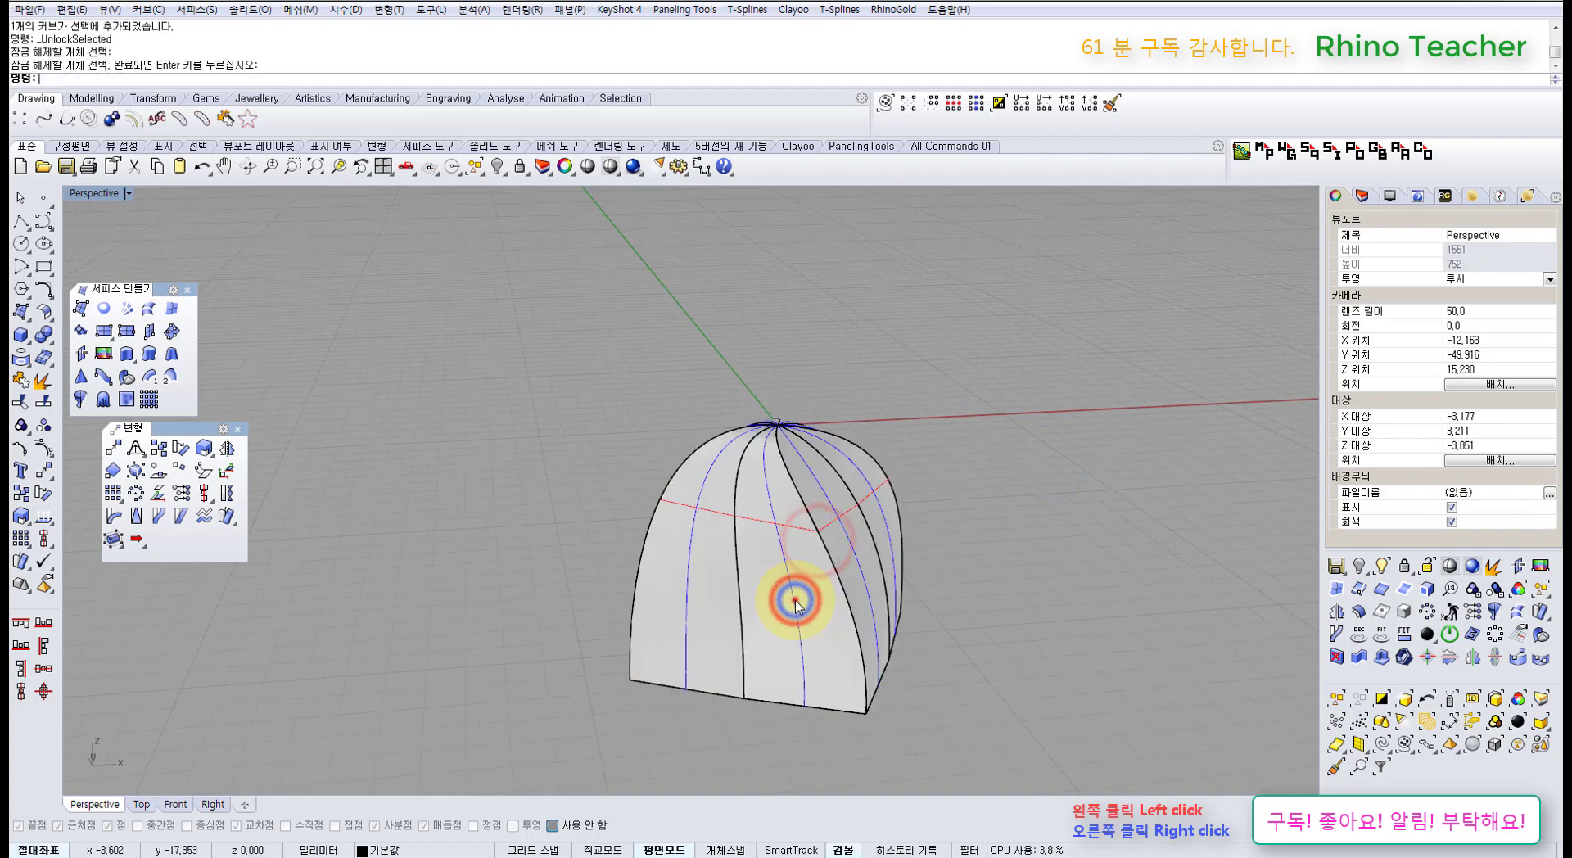
click(796, 602)
key(Delete)
- Loft the eight curves again with history recording, as a closed loft in the 직선 단면 (Straight sections) style
drag(849, 403, 618, 526)
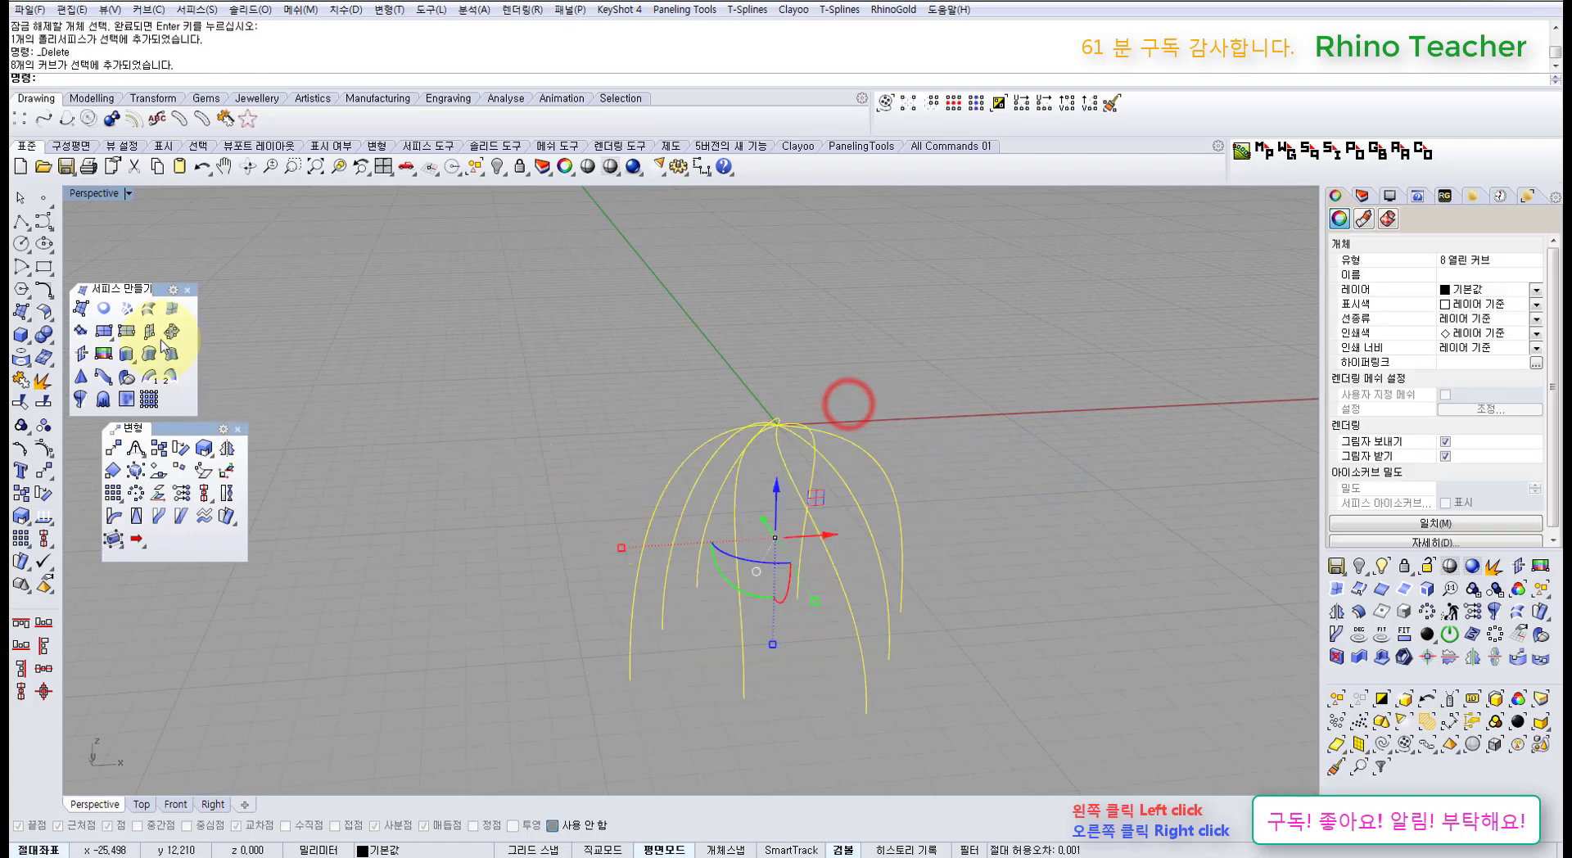
click(148, 310)
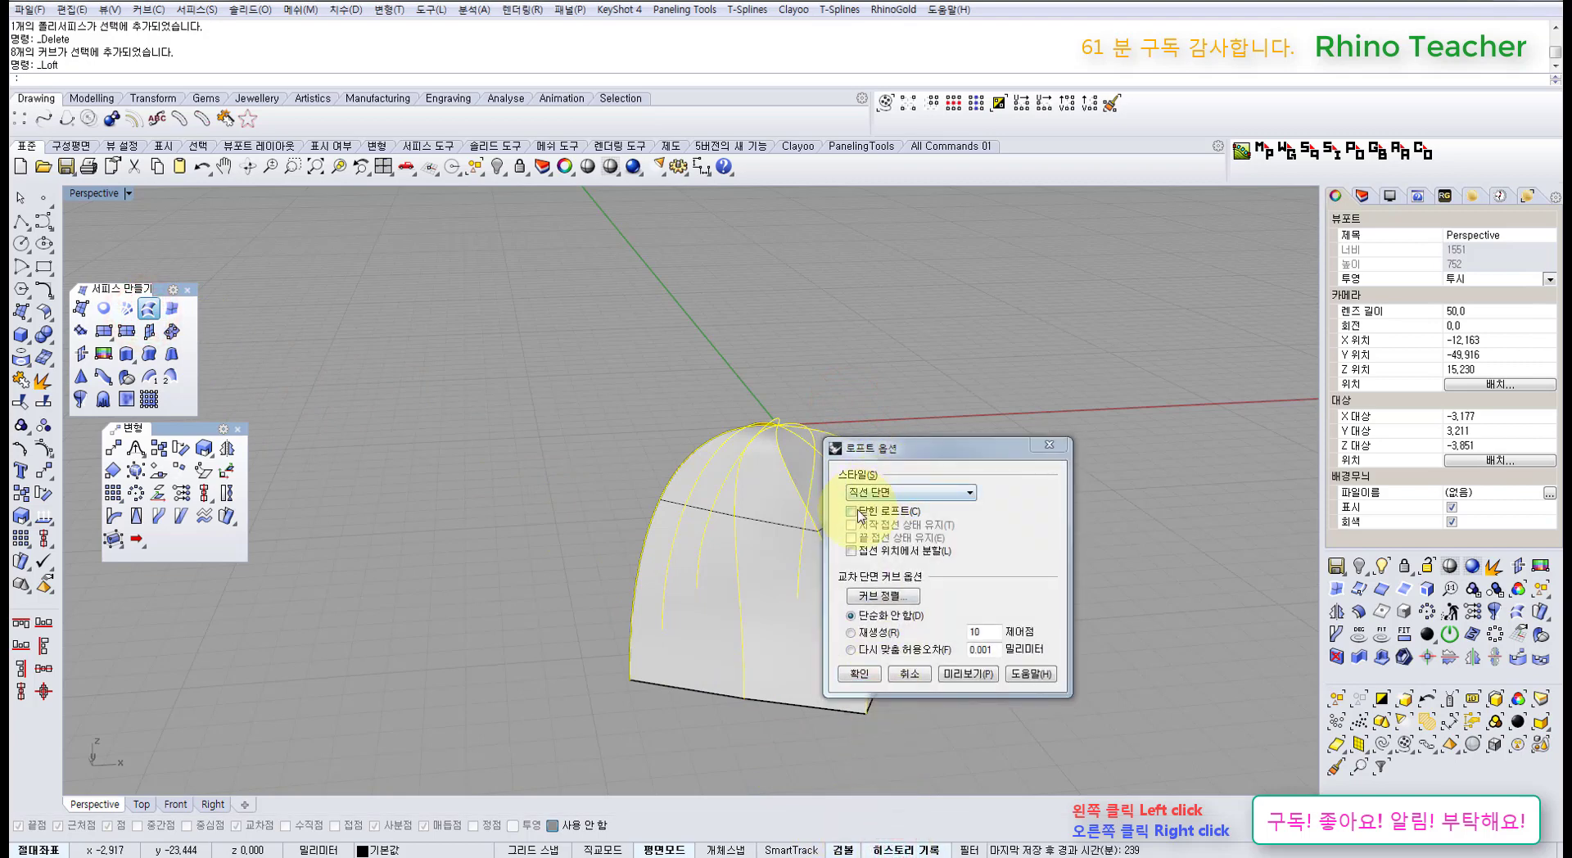
click(852, 512)
click(861, 672)
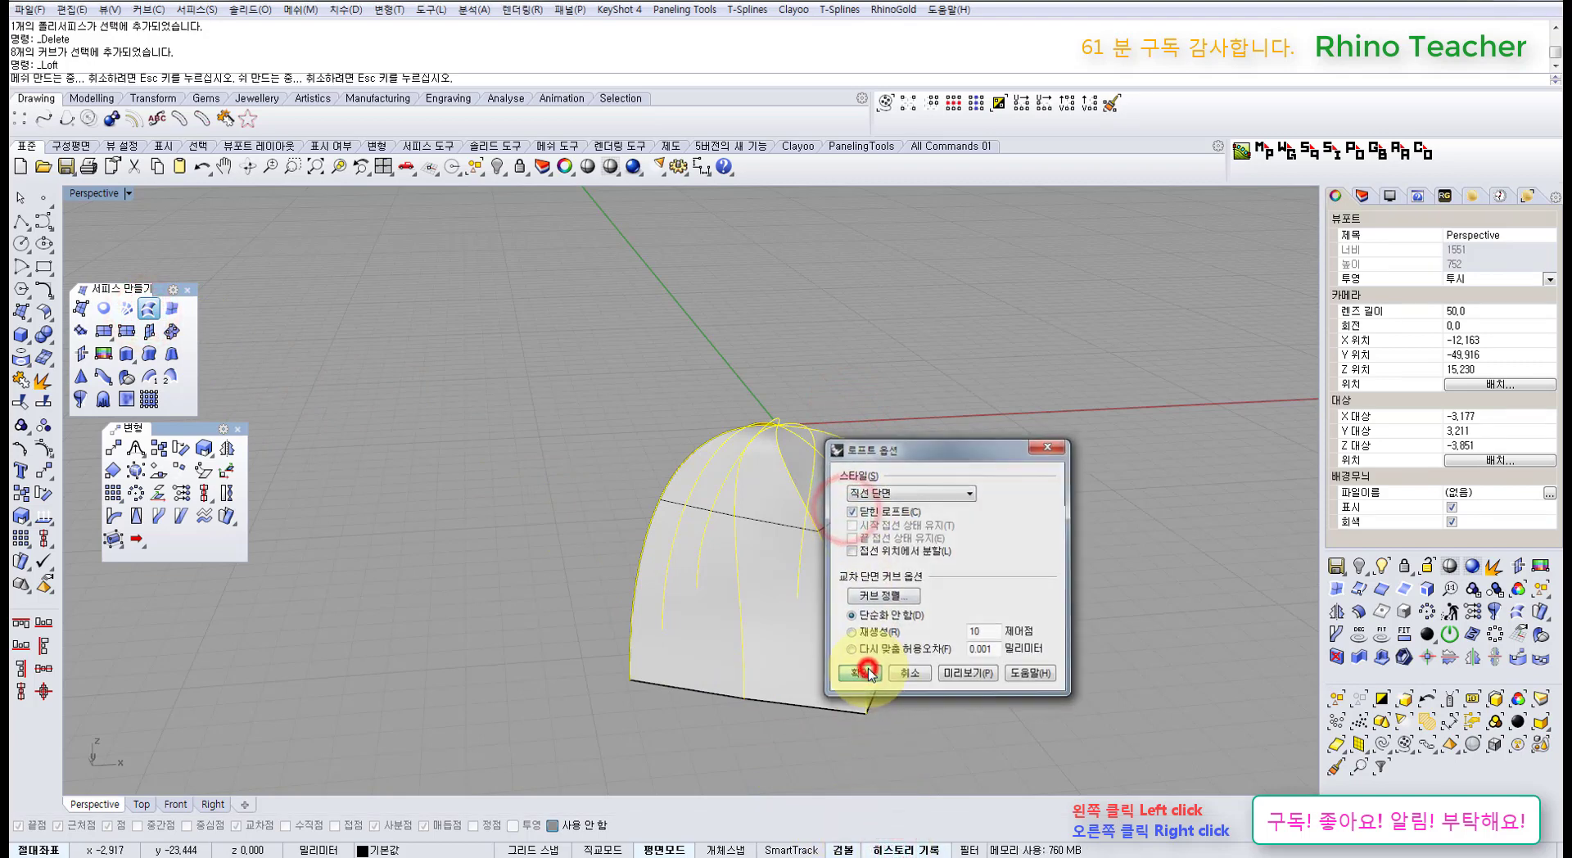
click(987, 502)
- Lock the new loft and turn on the control points of the two source curves in the Top viewport
click(789, 636)
key(ctrl+l)
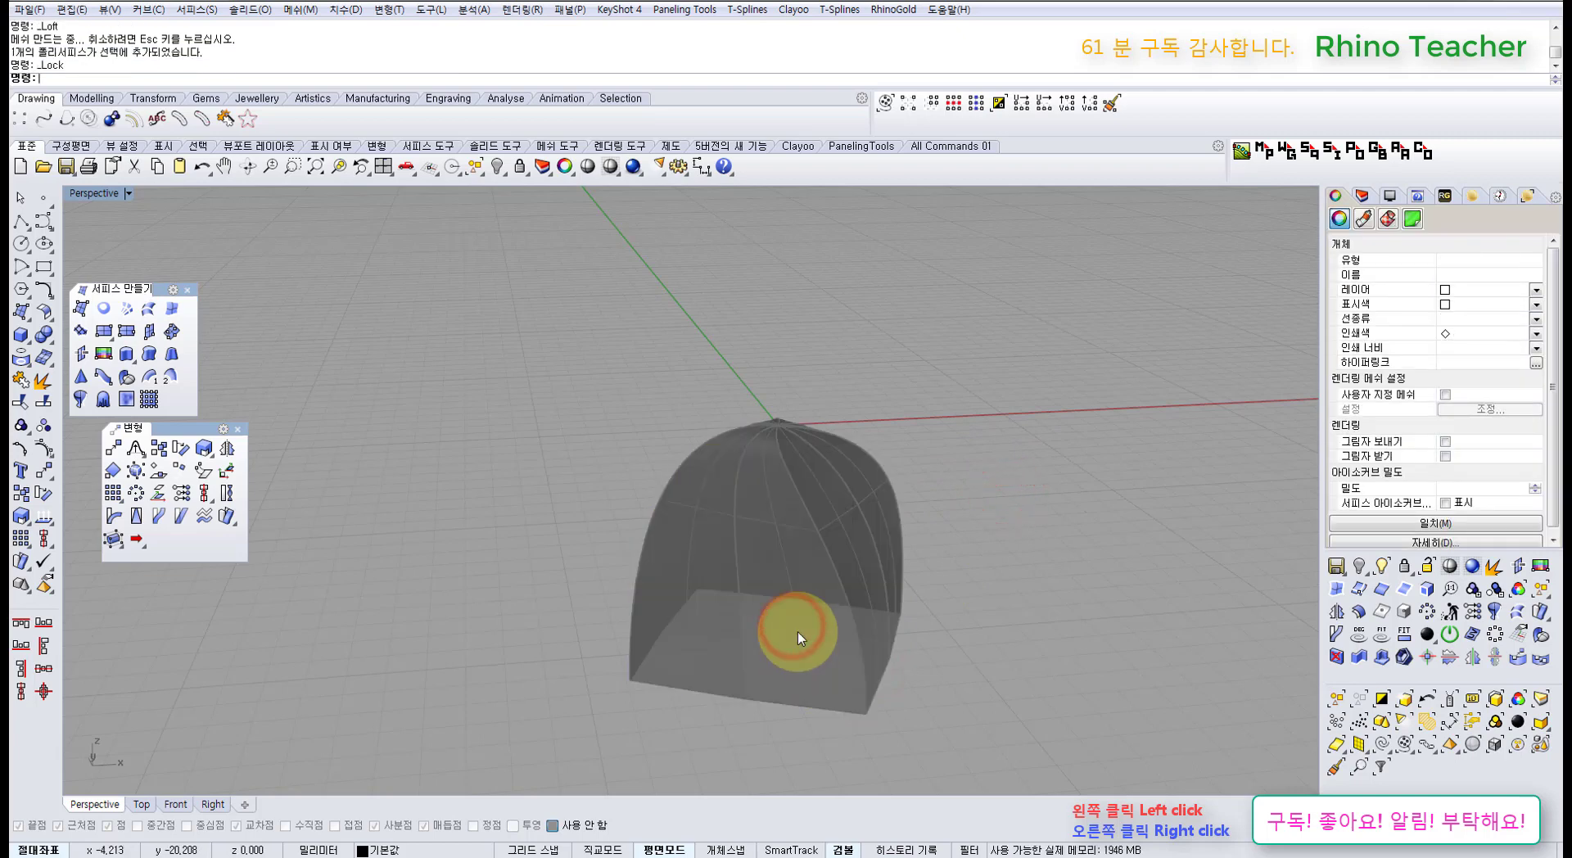
mouse_move(798, 632)
right_down()
mouse_move(794, 535)
mouse_move(803, 649)
right_up()
key(ctrl+F1)
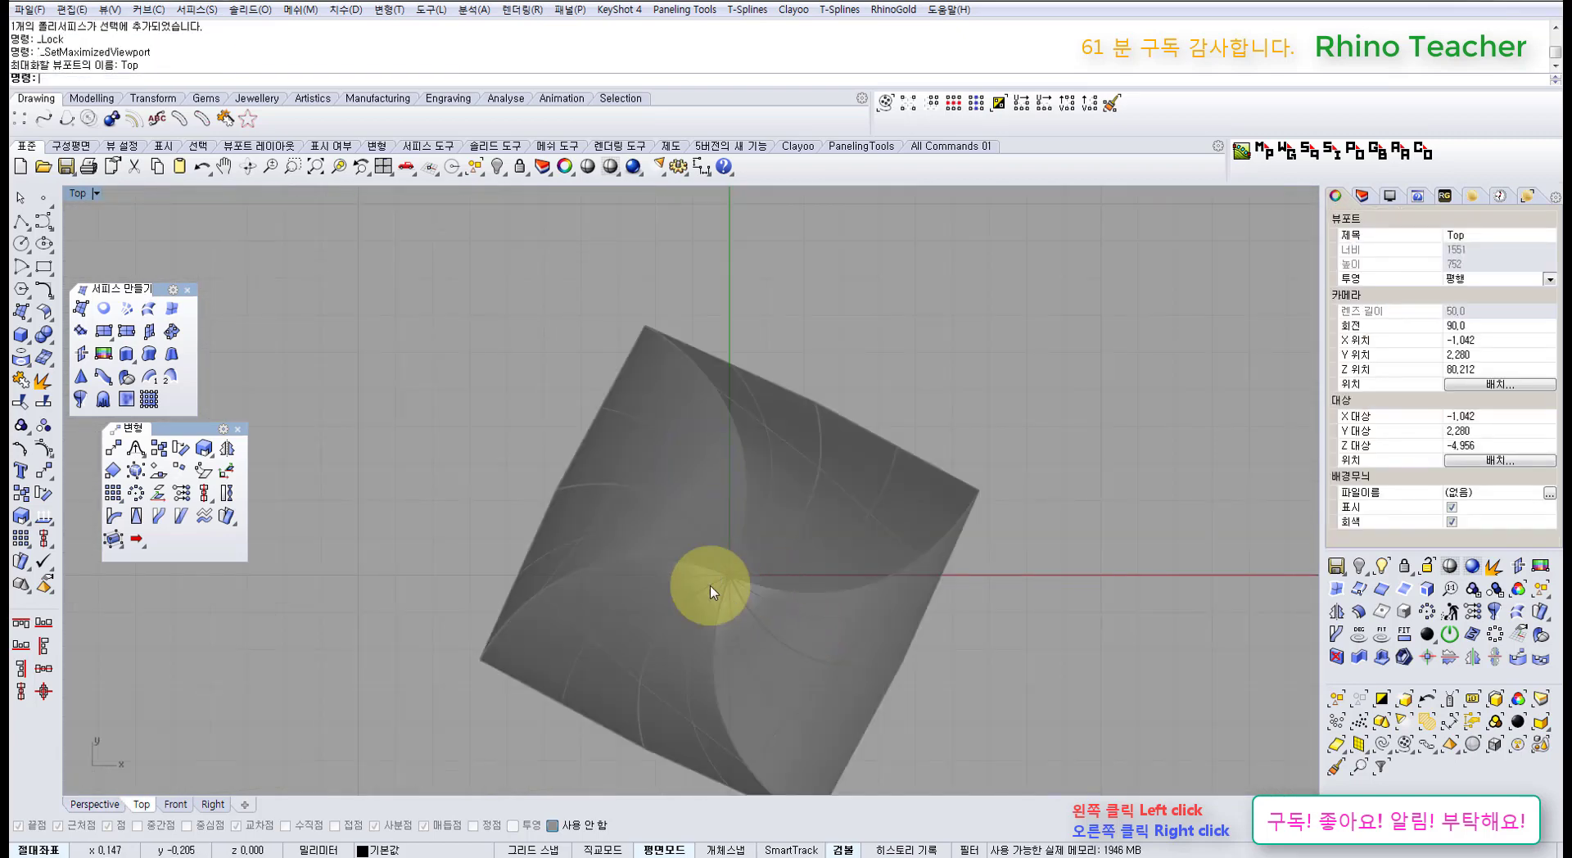
drag(635, 576, 550, 410)
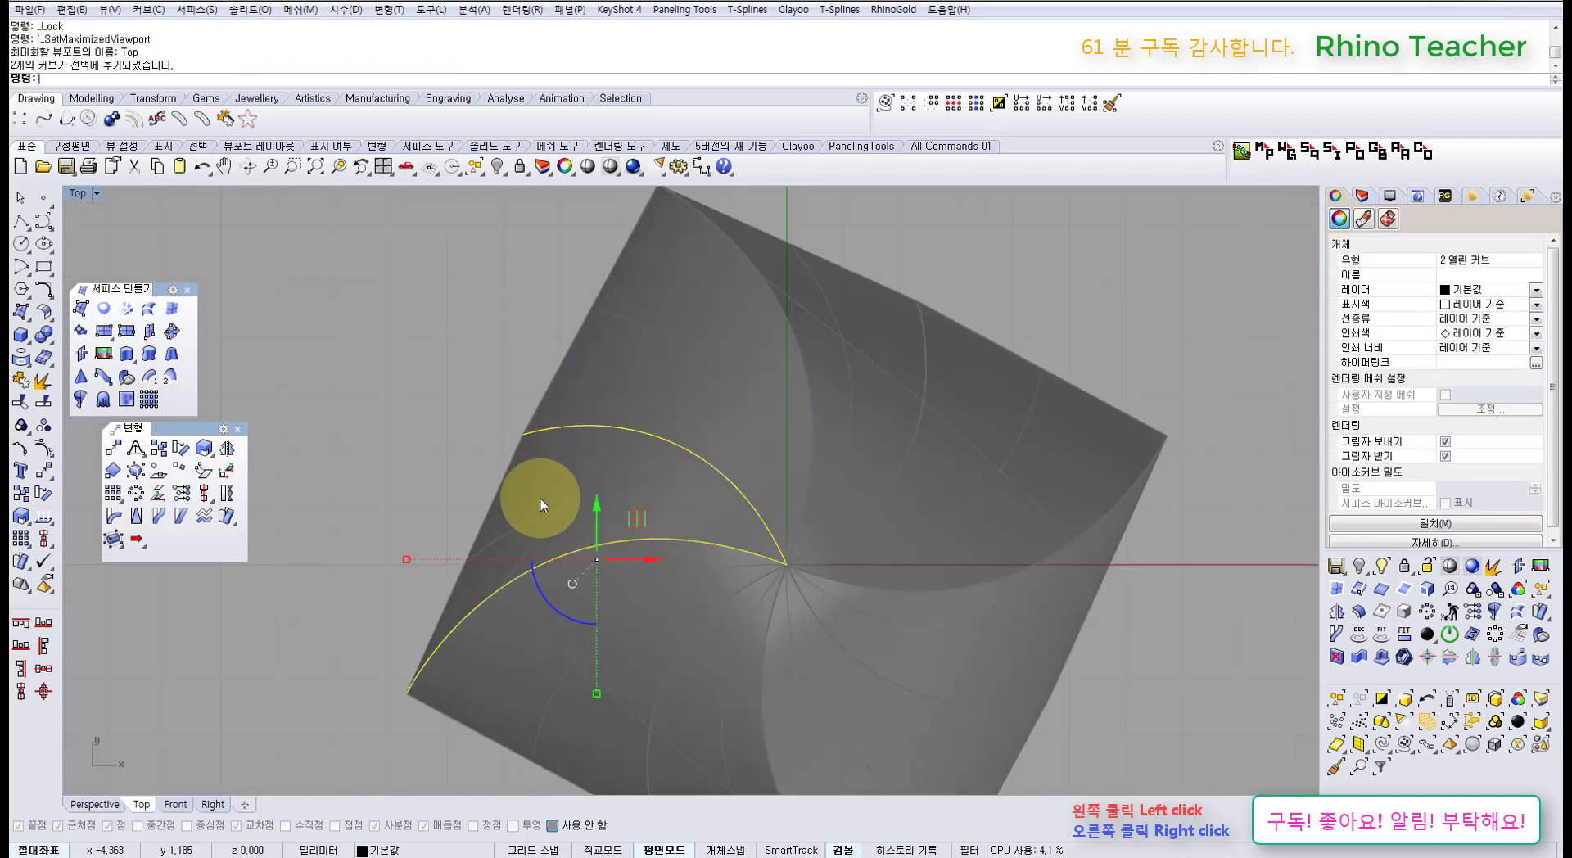
key(F10)
- Lower the upper control point of one source curve by about 2.3 mm in the Perspective viewport
key(ctrl+F4)
mouse_move(658, 473)
right_down()
mouse_move(748, 372)
mouse_move(746, 424)
mouse_move(676, 401)
right_up()
scroll(747, 425, up, 4)
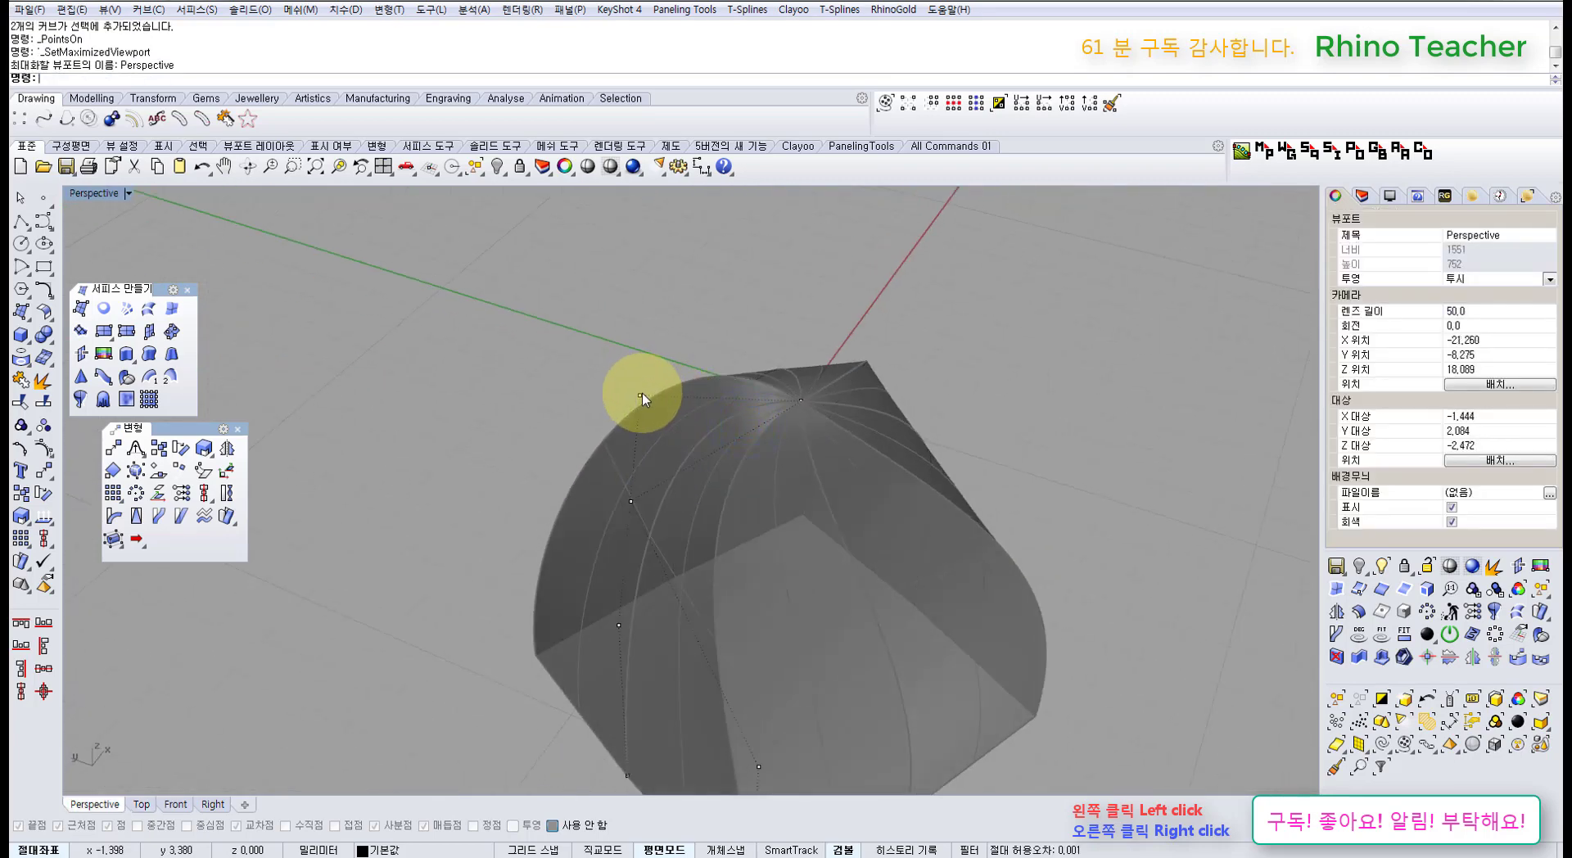
click(641, 396)
drag(644, 420, 642, 474)
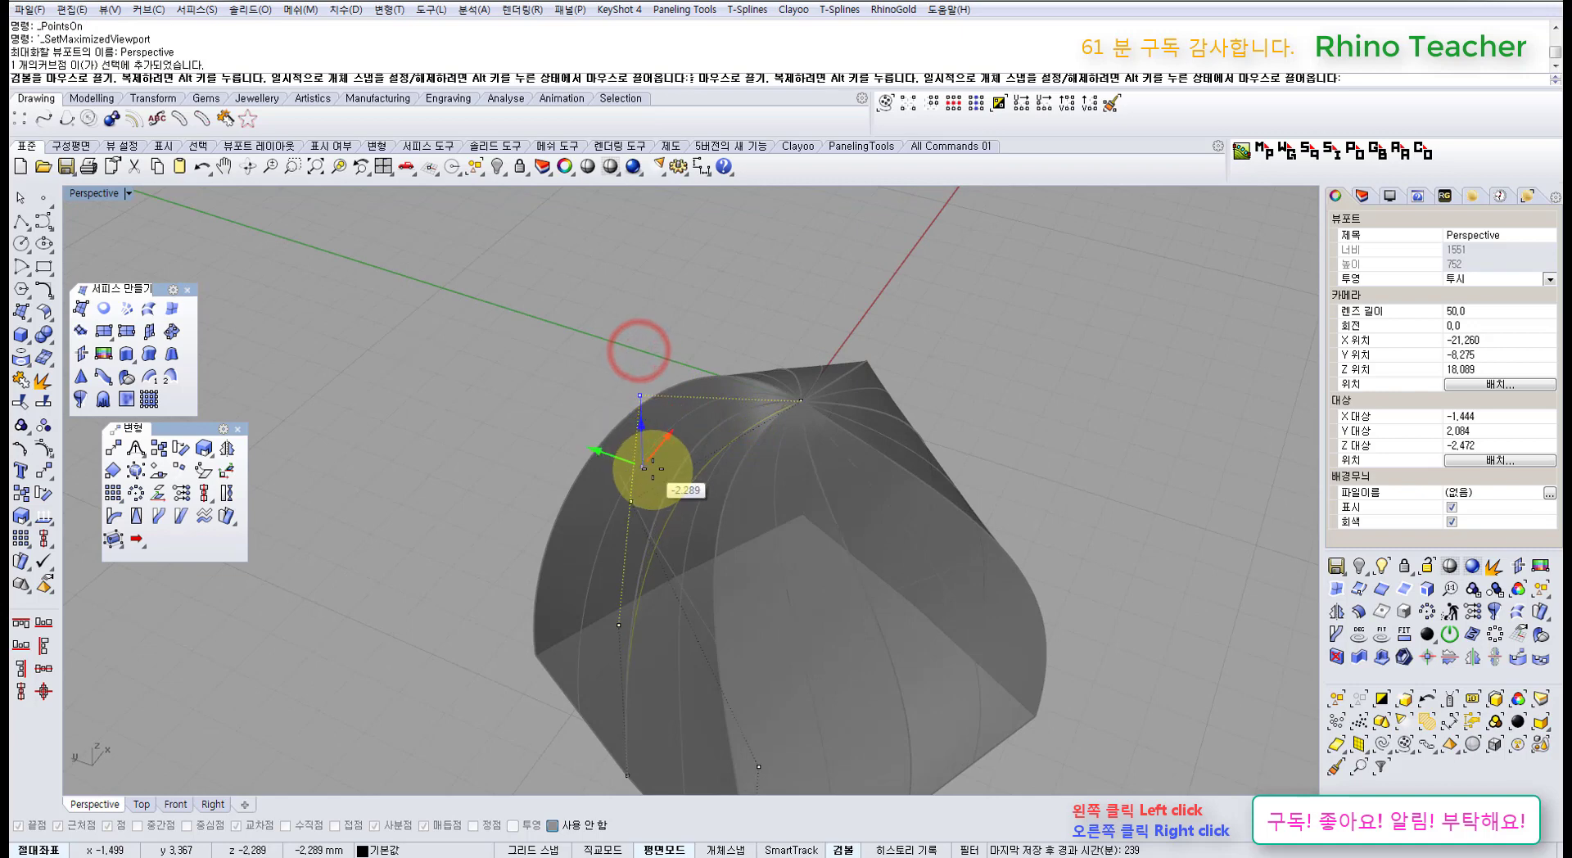
- Move the same source curve's lower middle control point down and inward to deepen the loft's folds
right_drag(644, 537, 675, 509)
click(645, 521)
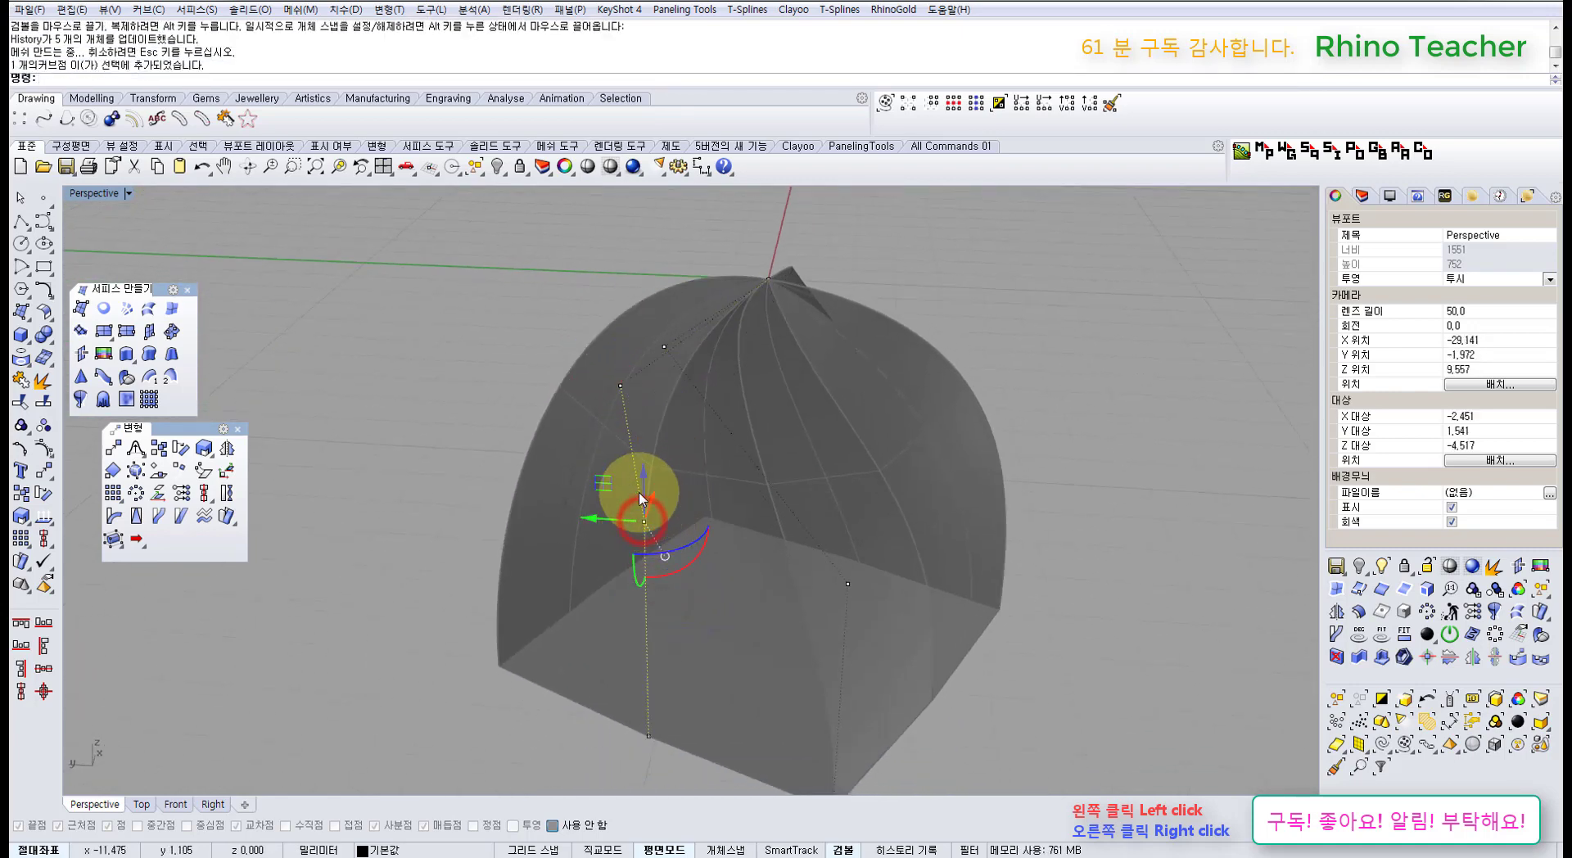
drag(640, 477, 656, 565)
right_drag(686, 526, 677, 614)
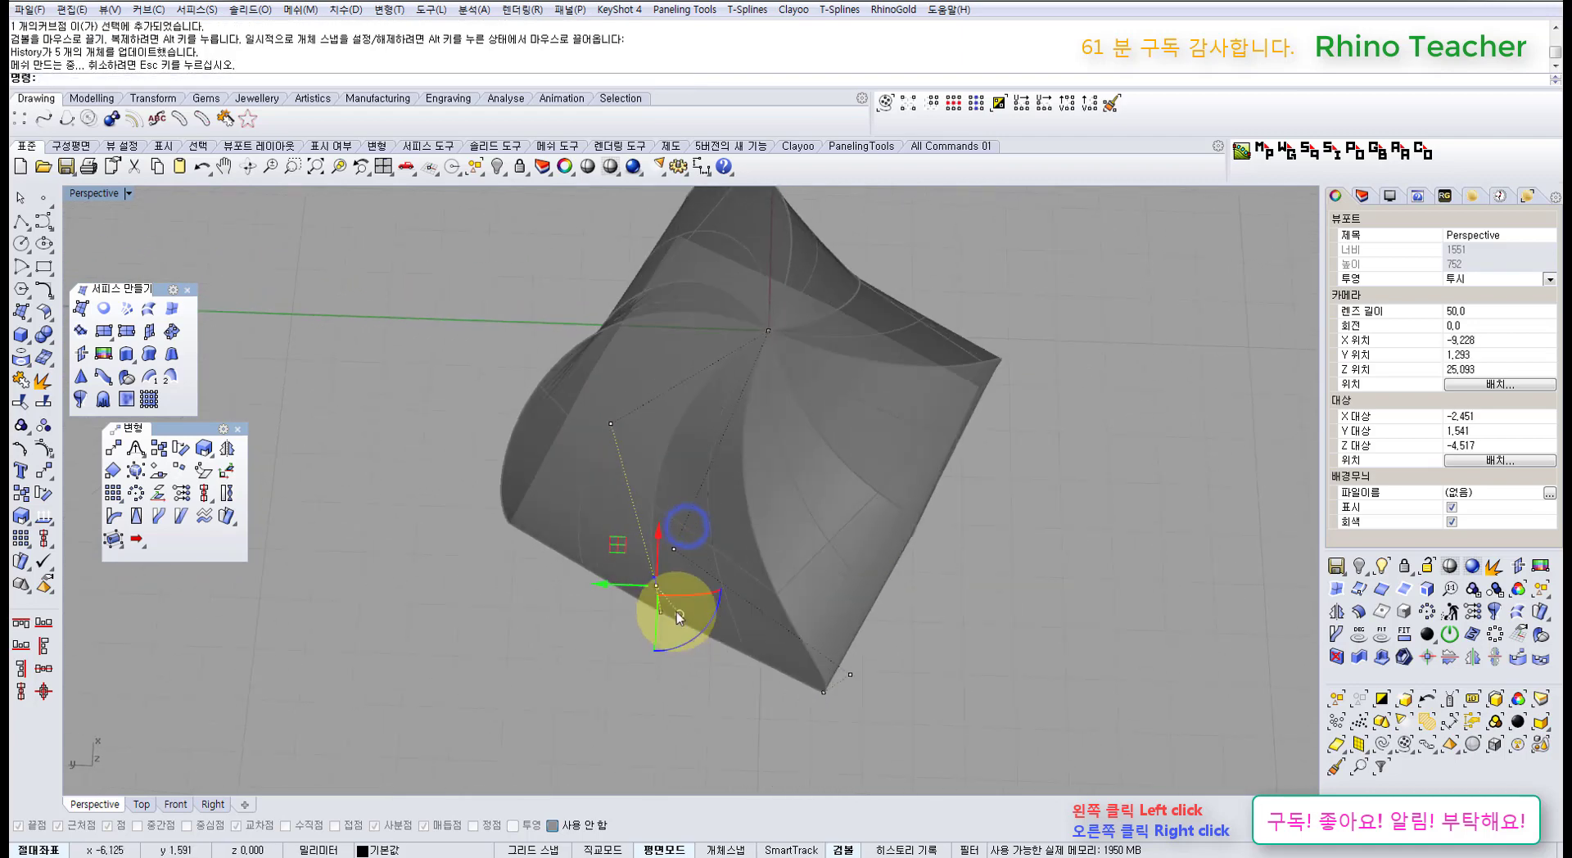
drag(652, 557, 626, 502)
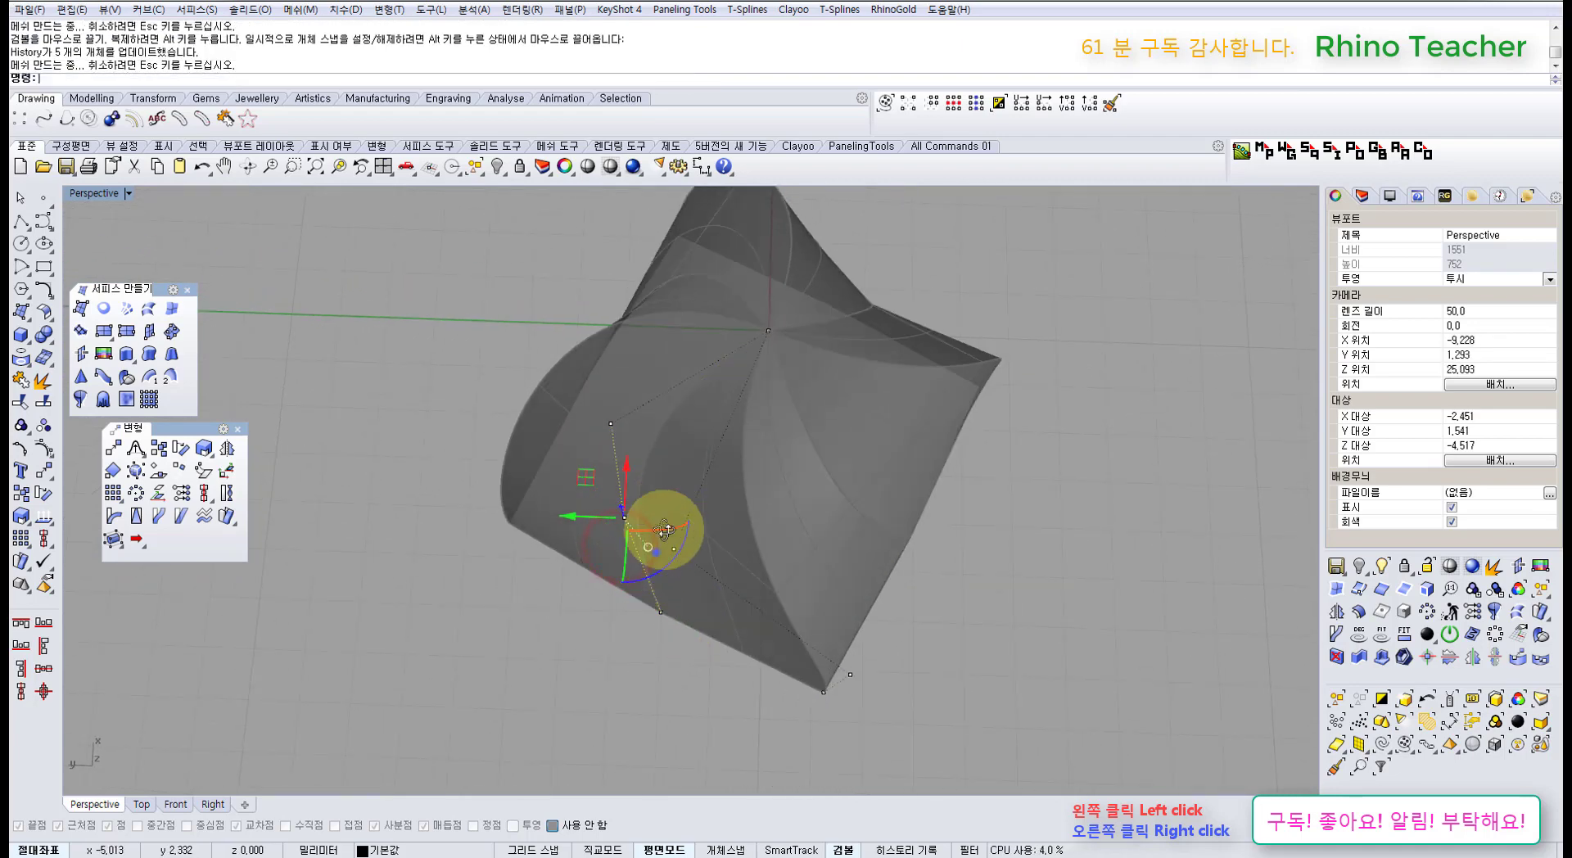
- Set the Perspective viewport to shaded display and unlock the lofted polysurface
mouse_move(660, 526)
right_down()
mouse_move(803, 346)
mouse_move(766, 332)
mouse_move(828, 411)
mouse_move(775, 456)
mouse_move(691, 624)
mouse_move(677, 551)
mouse_move(724, 453)
mouse_move(800, 414)
mouse_move(713, 501)
right_up()
click(595, 168)
key(ctrl+alt+l)
- Try to turn on the control points of the lofted polysurface, and deselect it
click(729, 484)
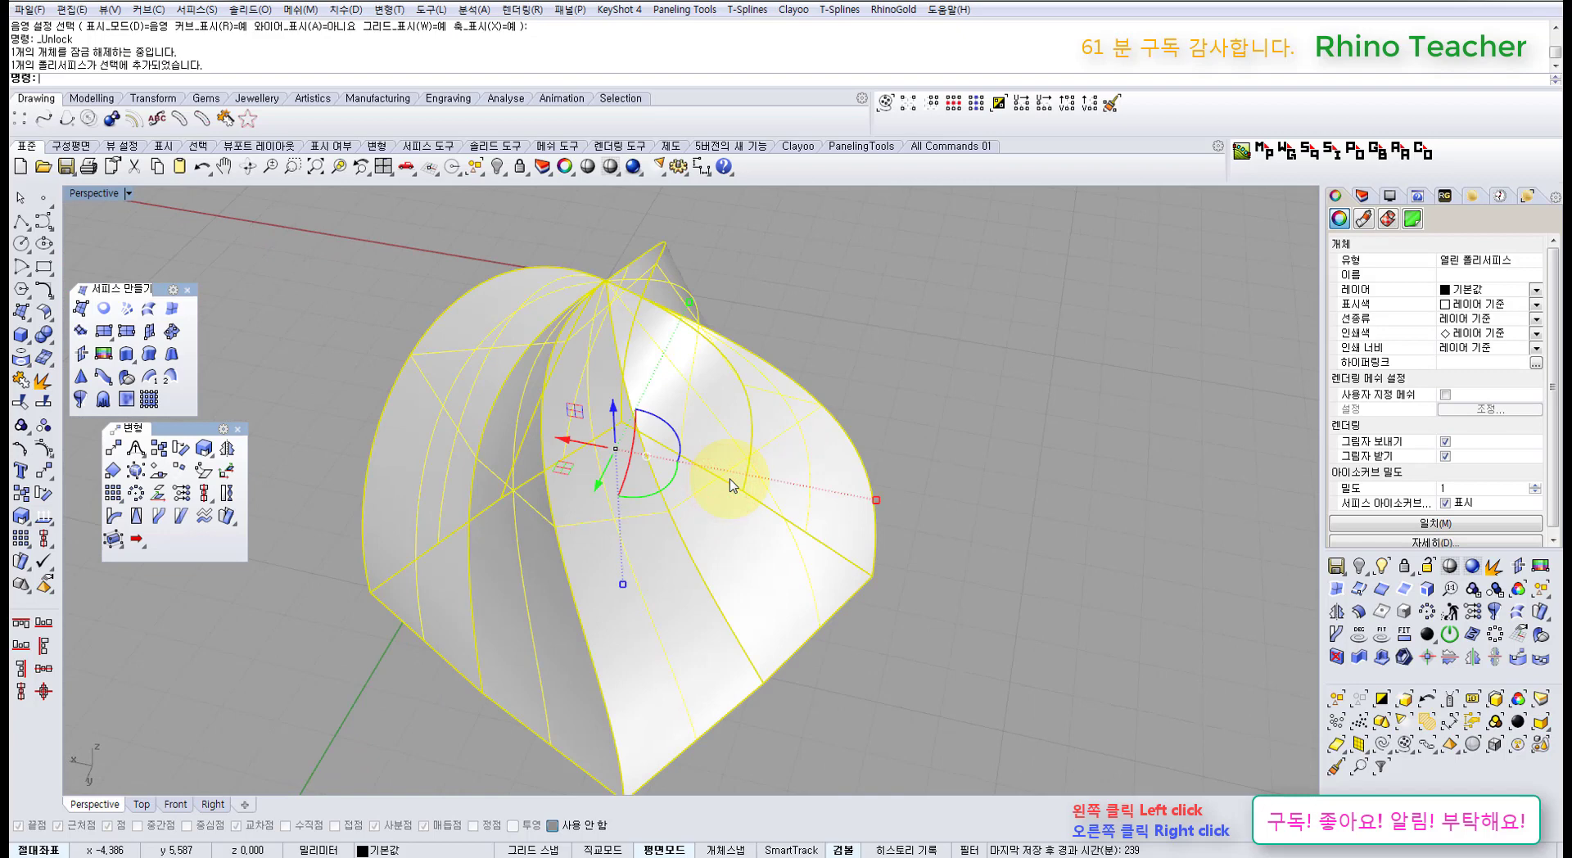
key(F10)
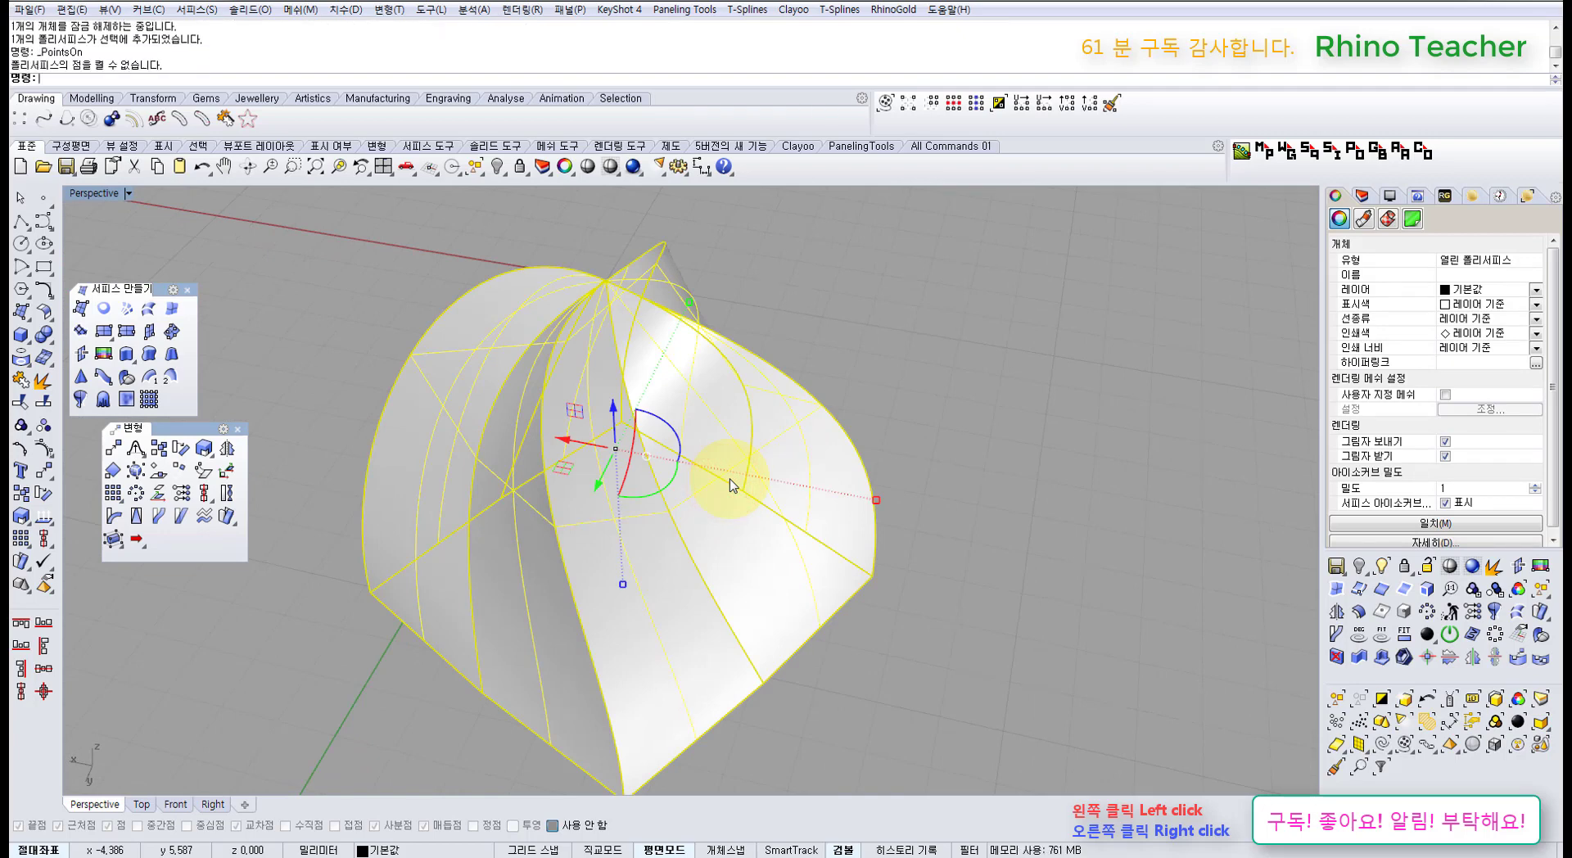
click(984, 497)
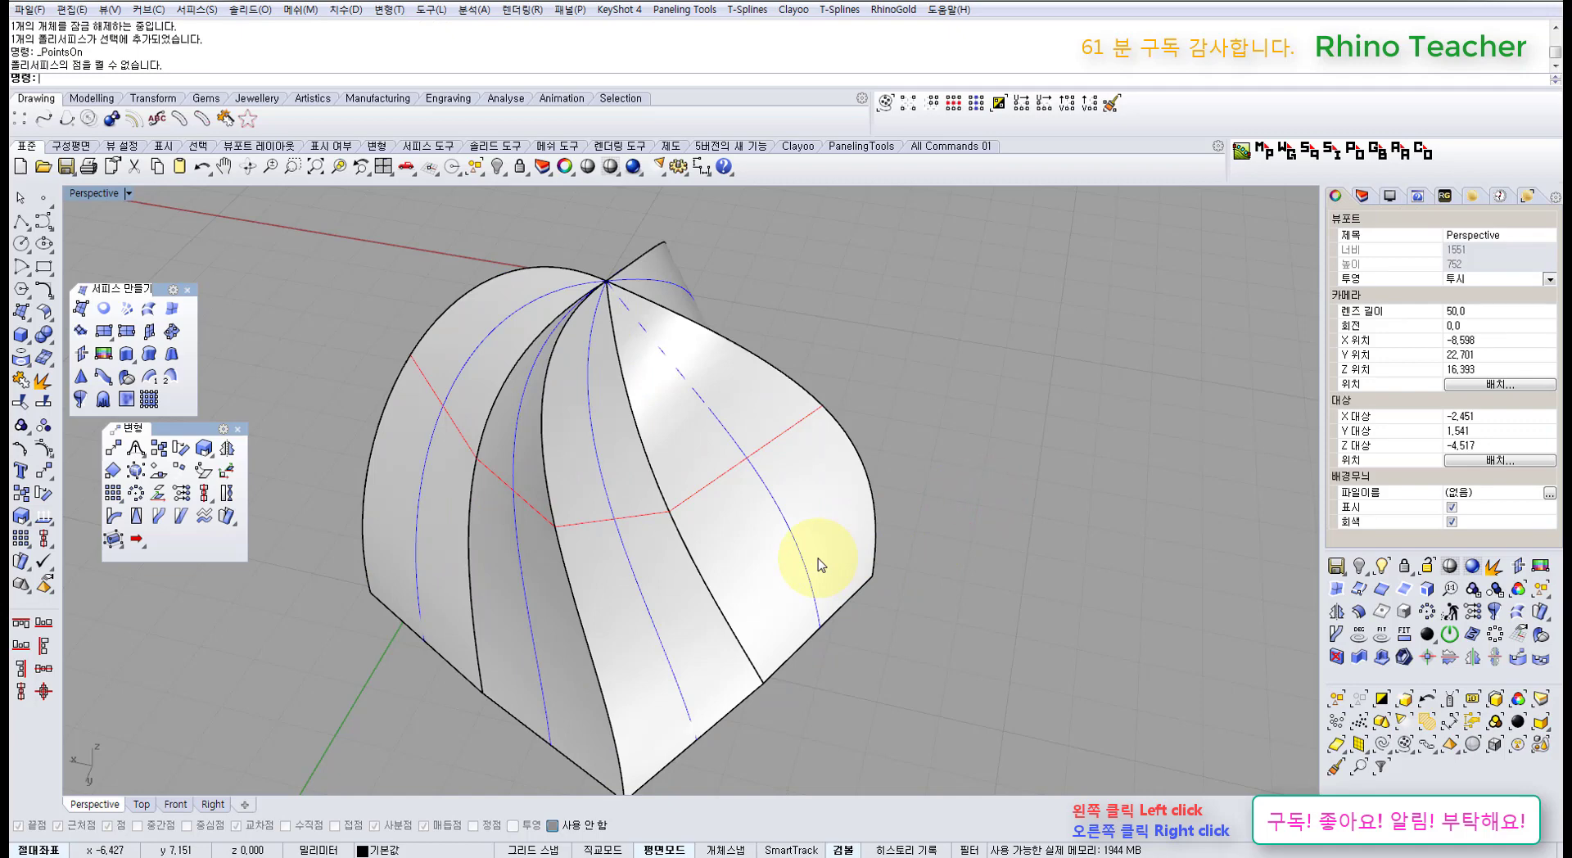
- Nudge the lofted polysurface off its source curves, acknowledge the history warning, and delete the polysurface
drag(821, 565, 813, 551)
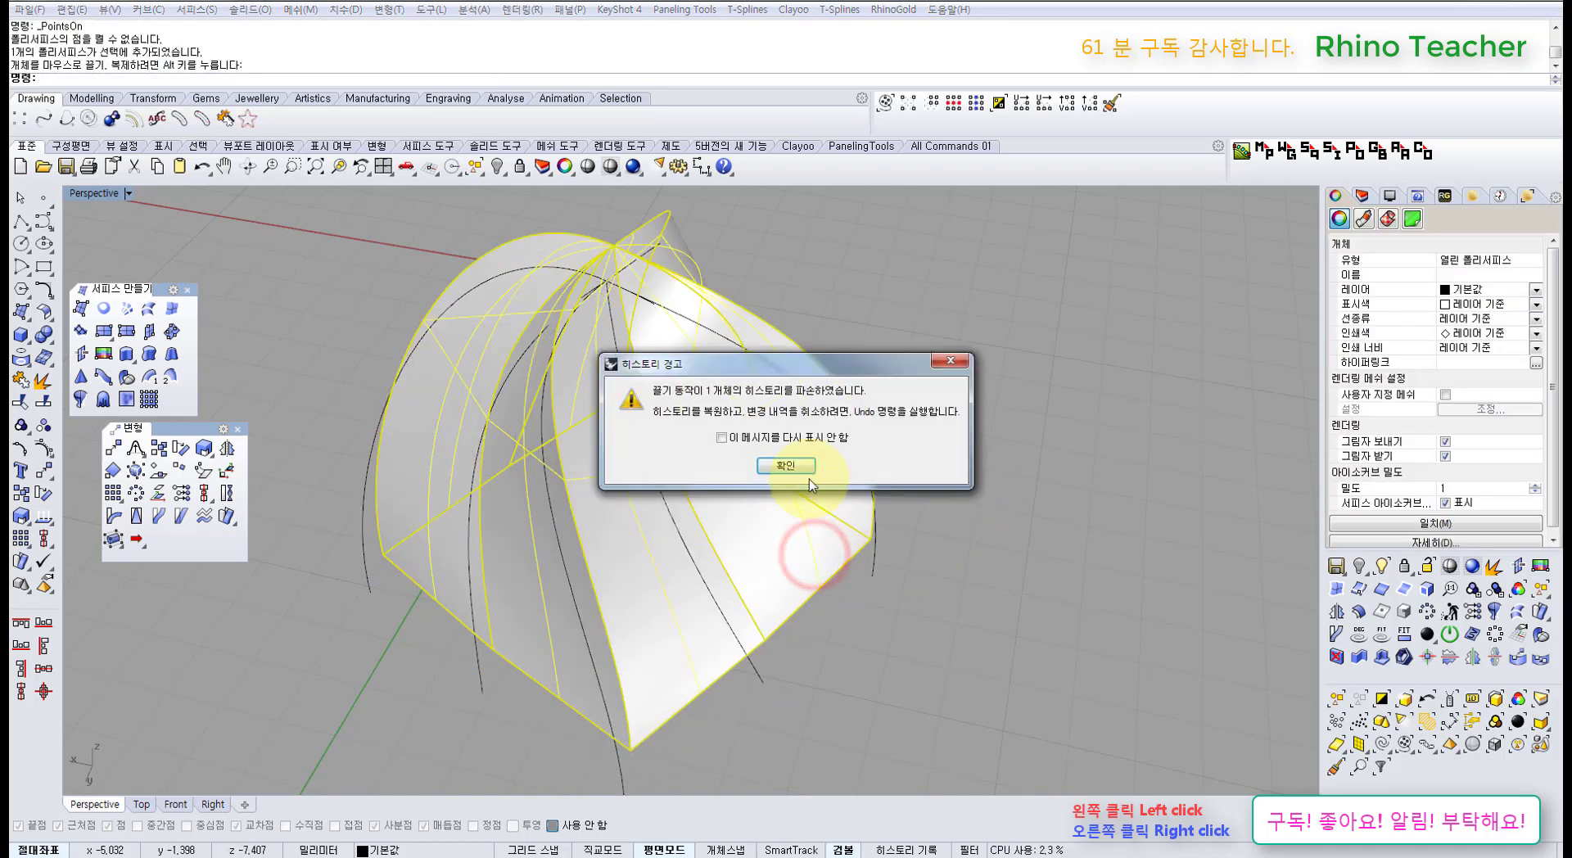
click(788, 464)
key(Delete)
right_drag(828, 489, 860, 340)
right_drag(723, 323, 856, 333)
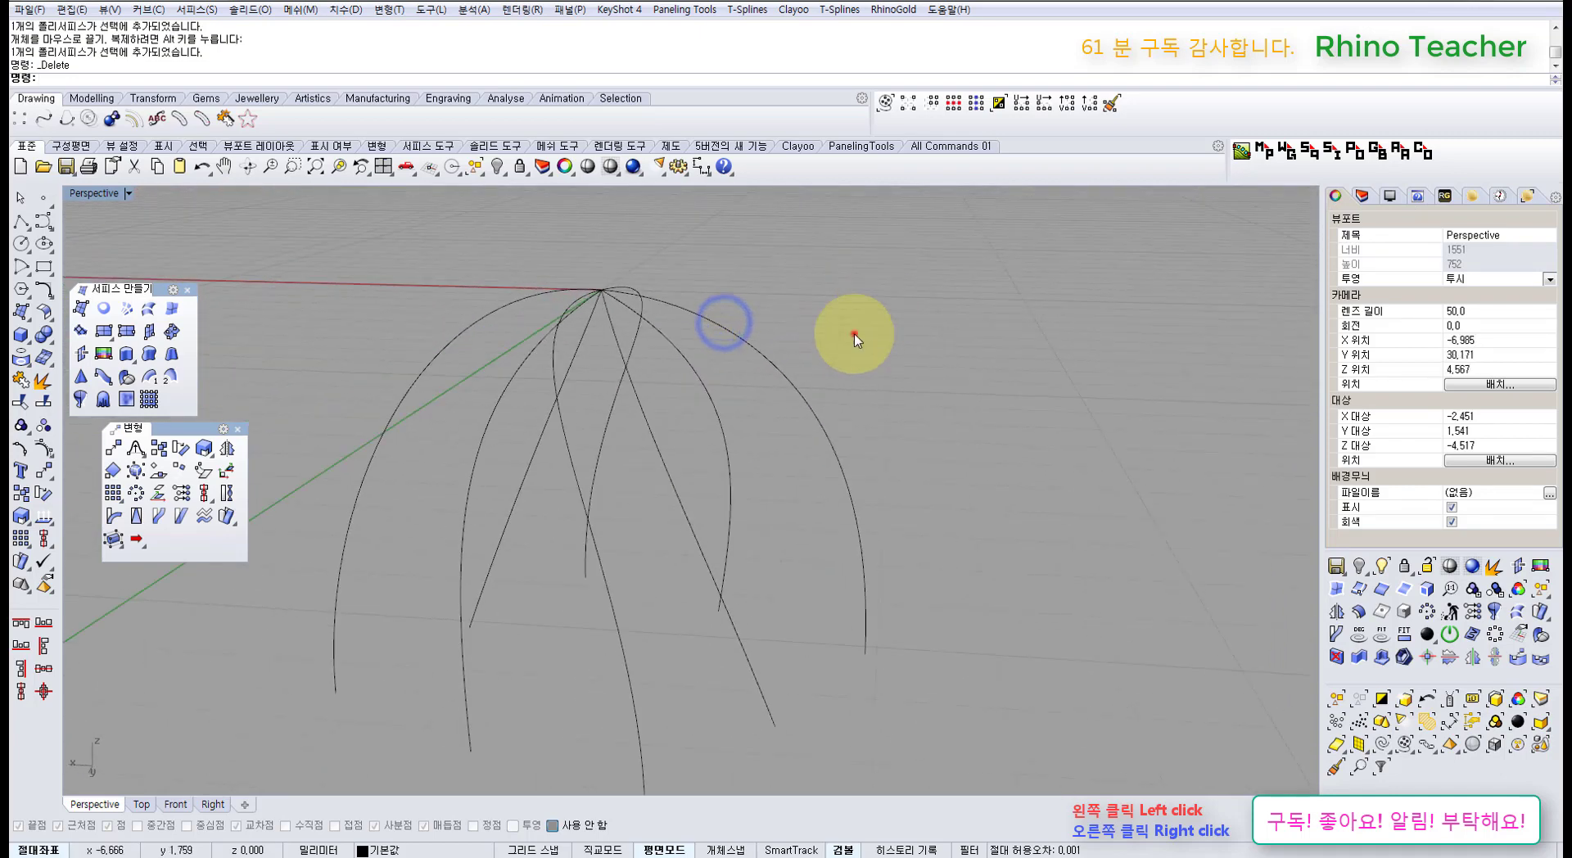
- Select all eight source curves in the Perspective viewport and display the automatic command help
drag(854, 334, 586, 427)
right_drag(923, 367, 276, 352)
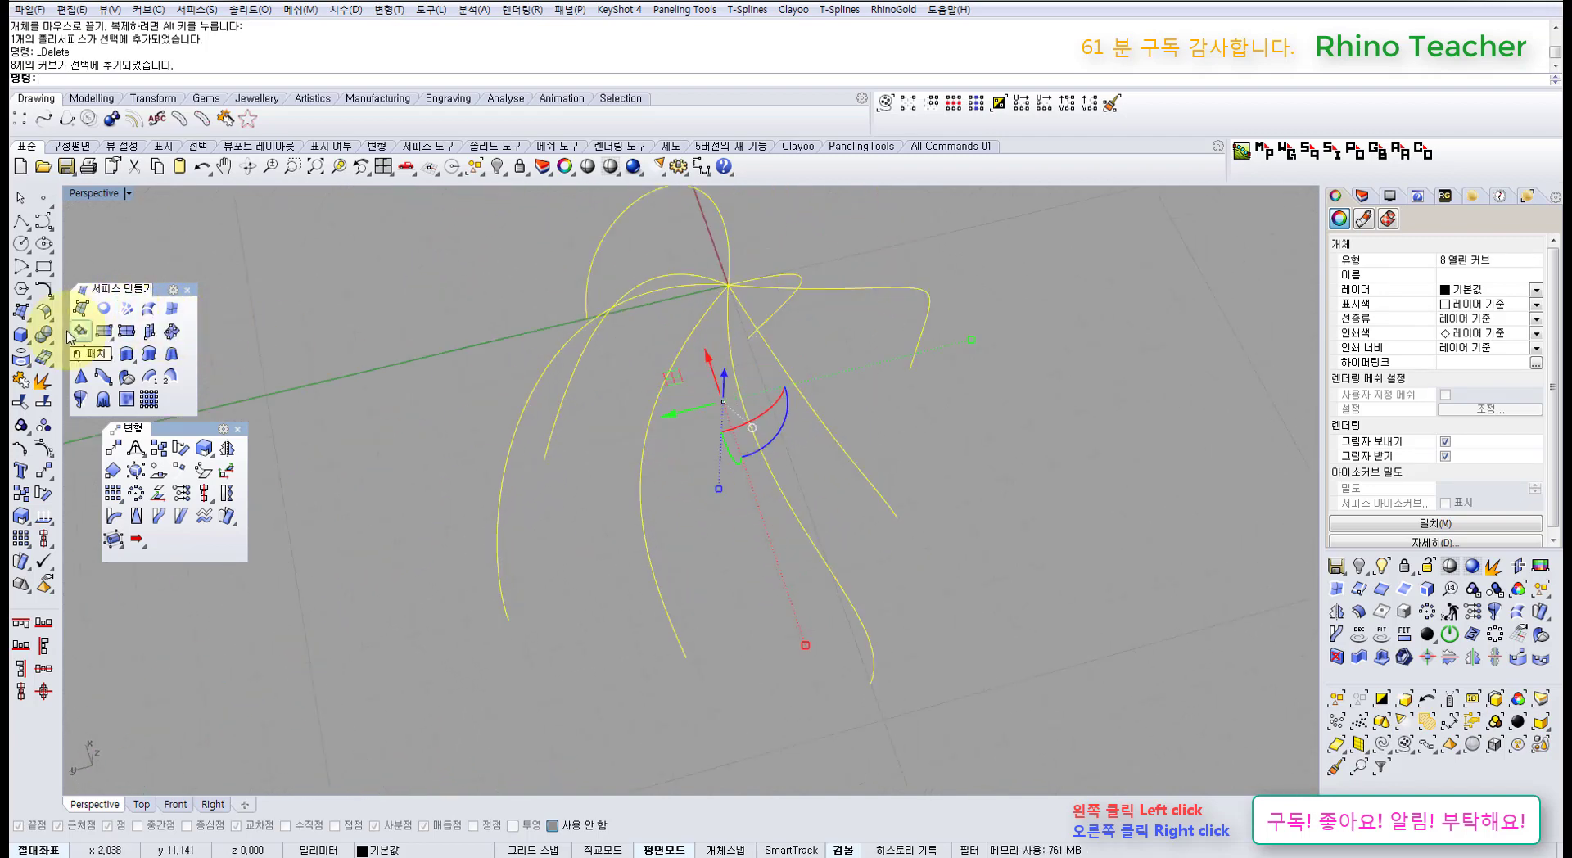
click(1417, 196)
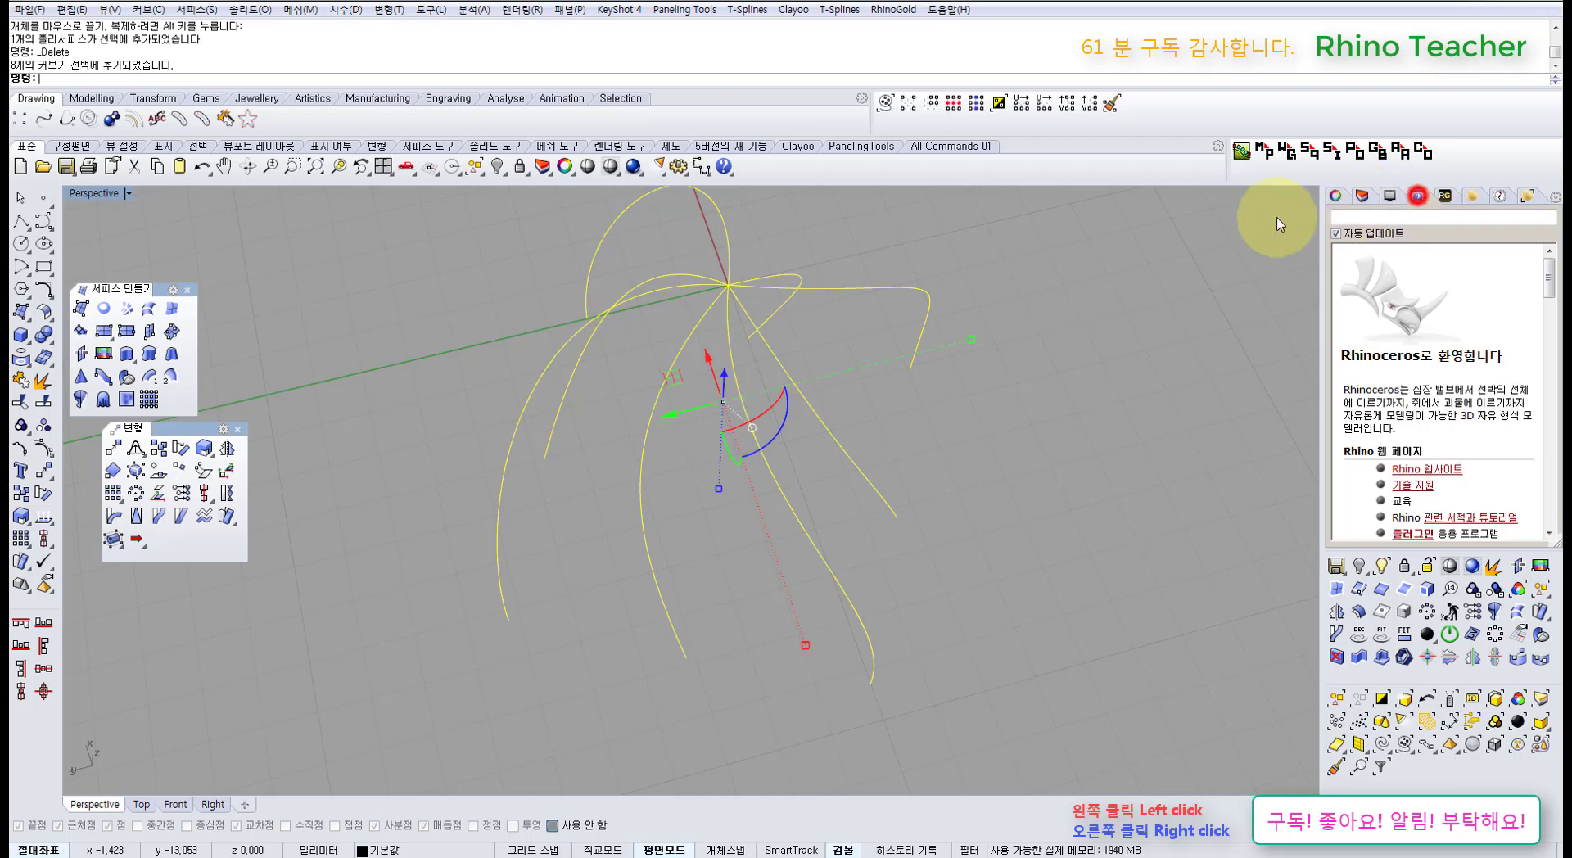
- Try a Patch surface over the selected curves with 50 U and 50 V spans and no history recording, and undo it
click(80, 332)
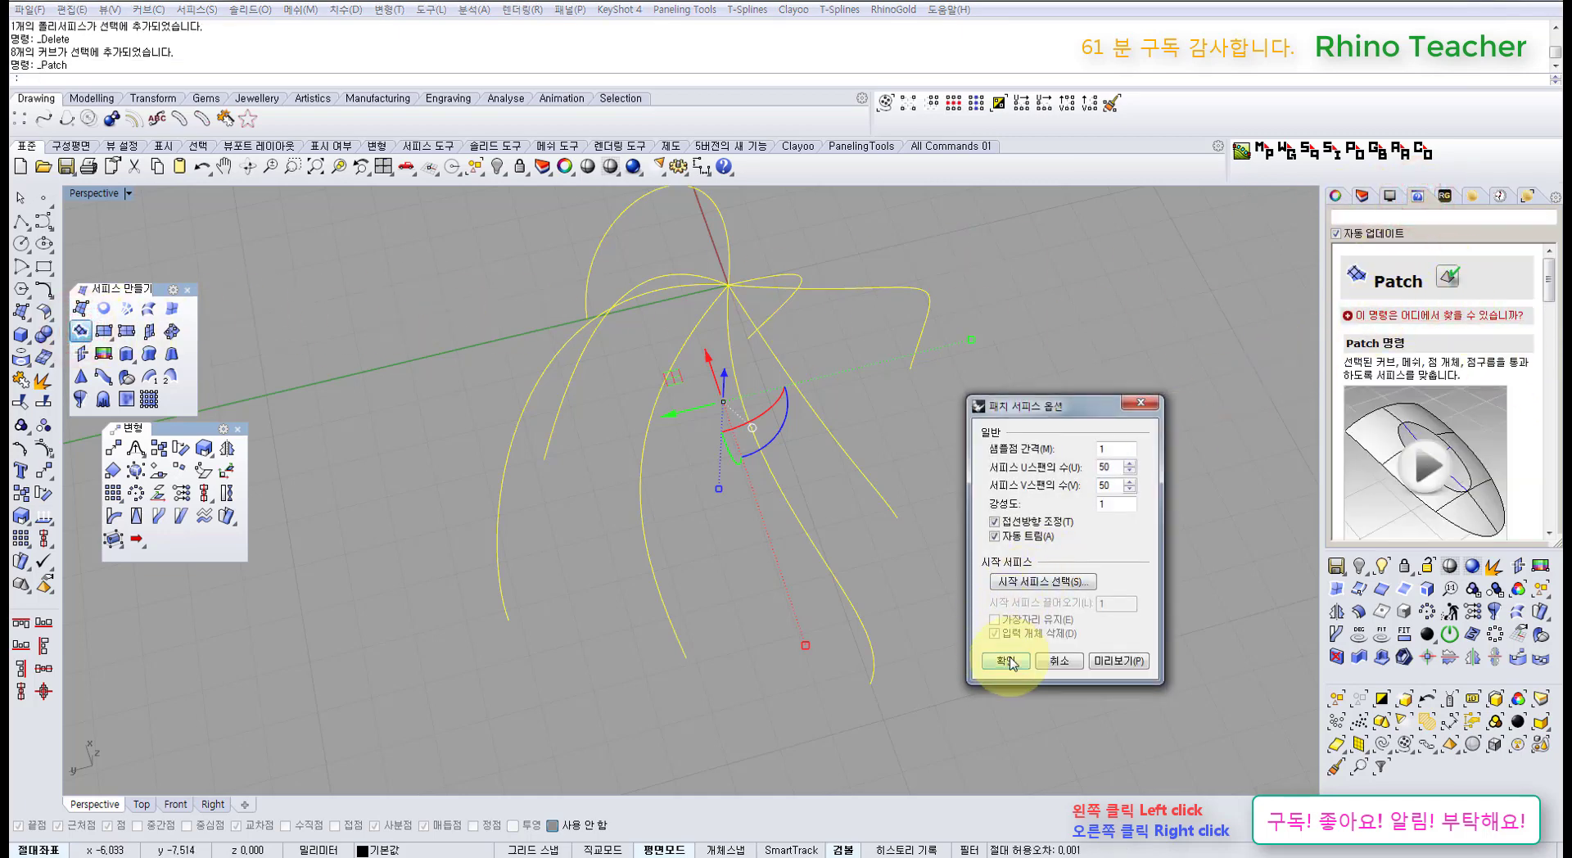
click(1126, 661)
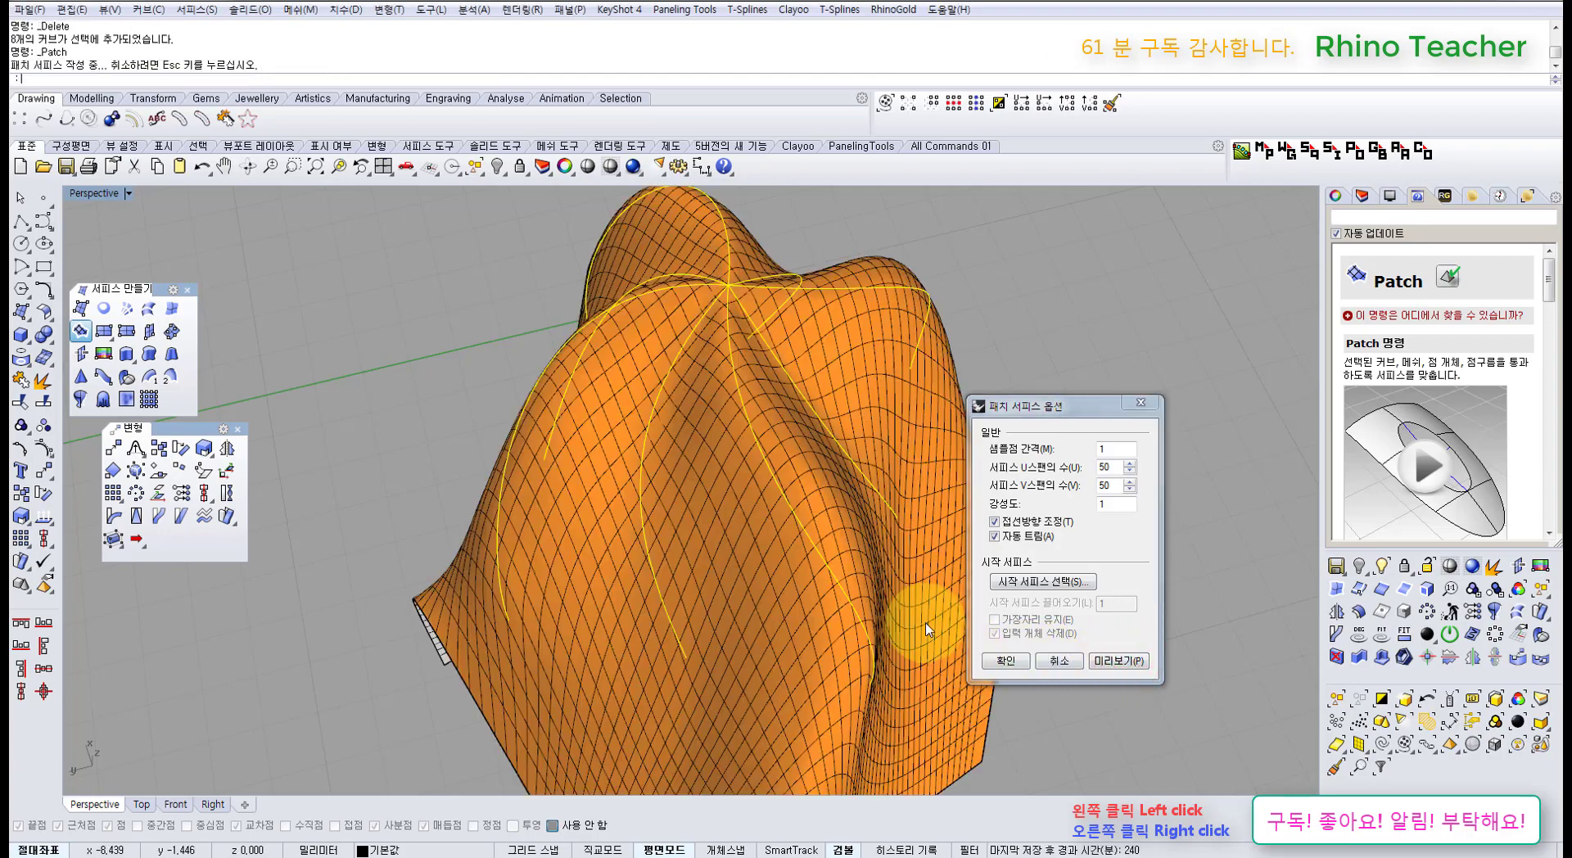
mouse_move(727, 601)
right_down()
mouse_move(635, 463)
mouse_move(533, 434)
mouse_move(579, 445)
mouse_move(614, 493)
mouse_move(712, 456)
mouse_move(695, 624)
mouse_move(712, 467)
mouse_move(741, 624)
mouse_move(728, 605)
right_up()
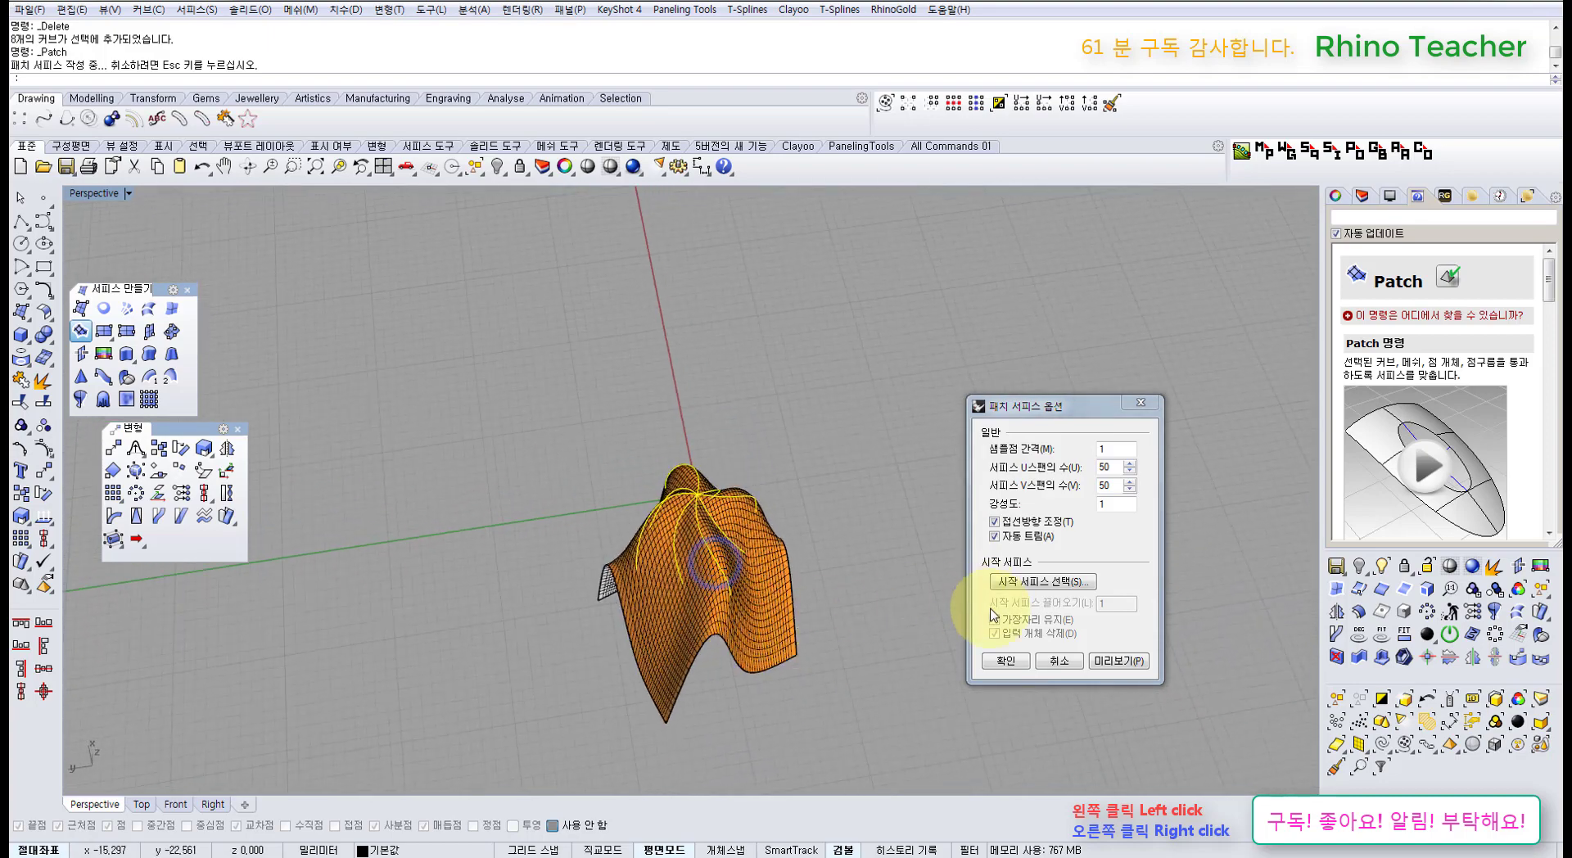
click(1018, 667)
right_drag(800, 519, 675, 418)
key(ctrl+z)
- Patch the eight selected curves with history recording enabled and 50 U and V spans, and lock the resulting surface
right_click(744, 506)
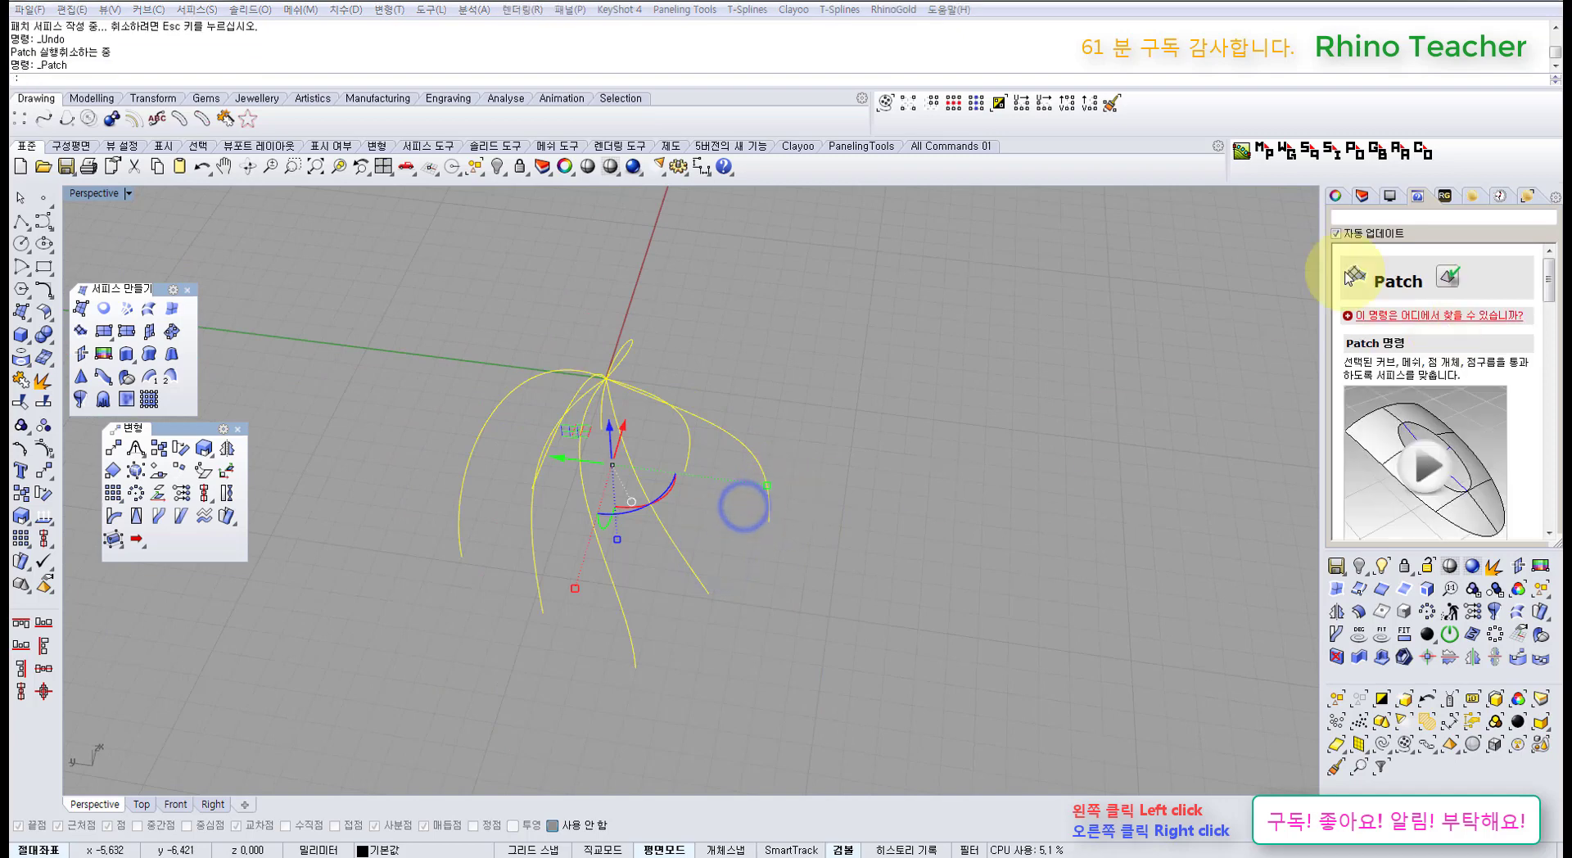
click(1335, 196)
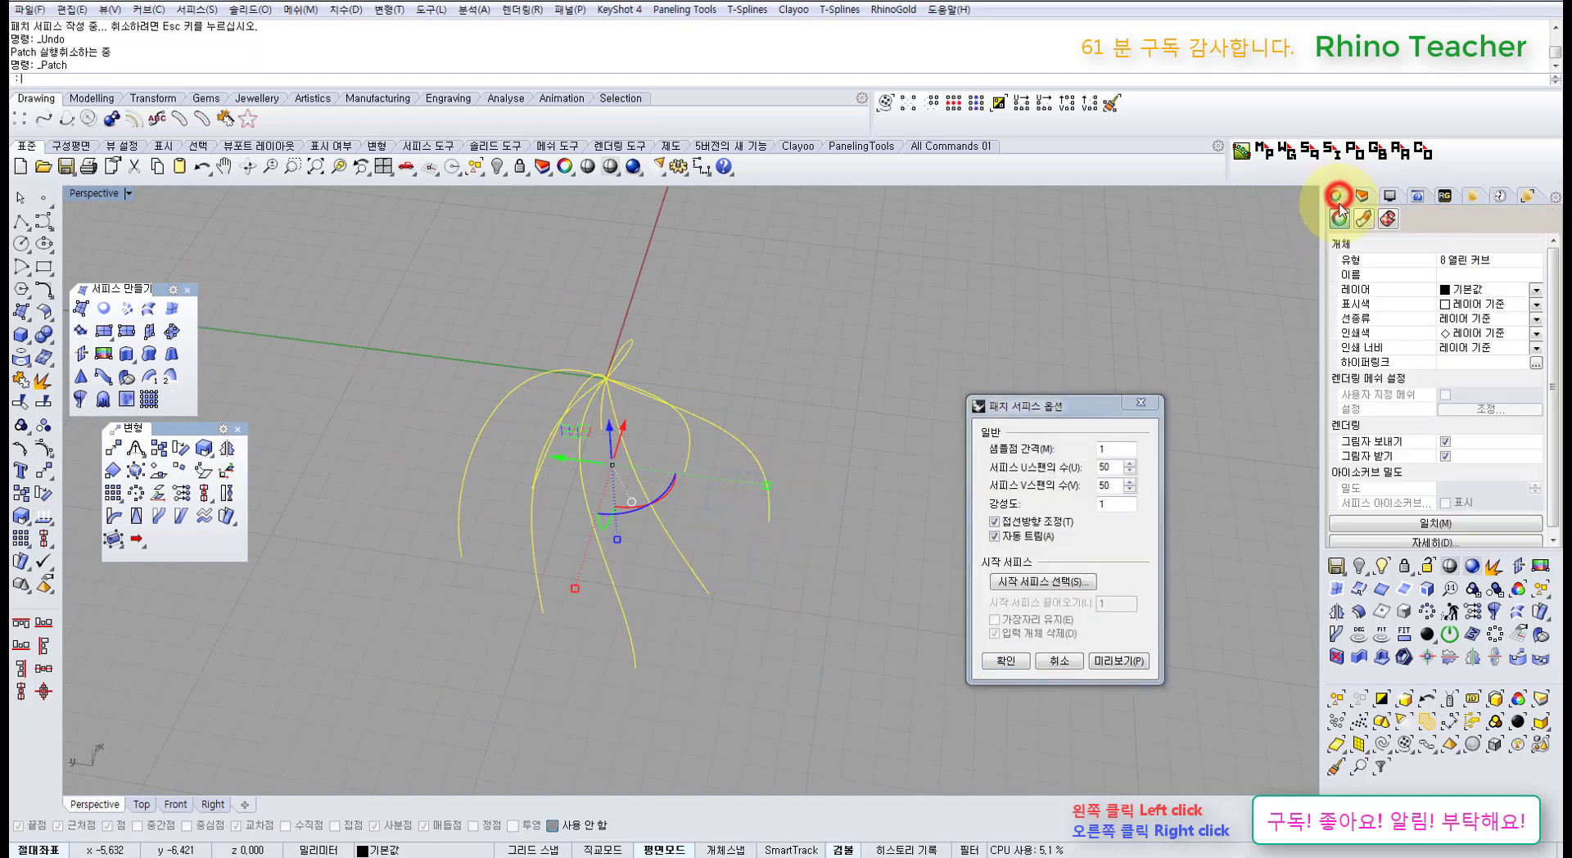
click(909, 851)
click(1006, 661)
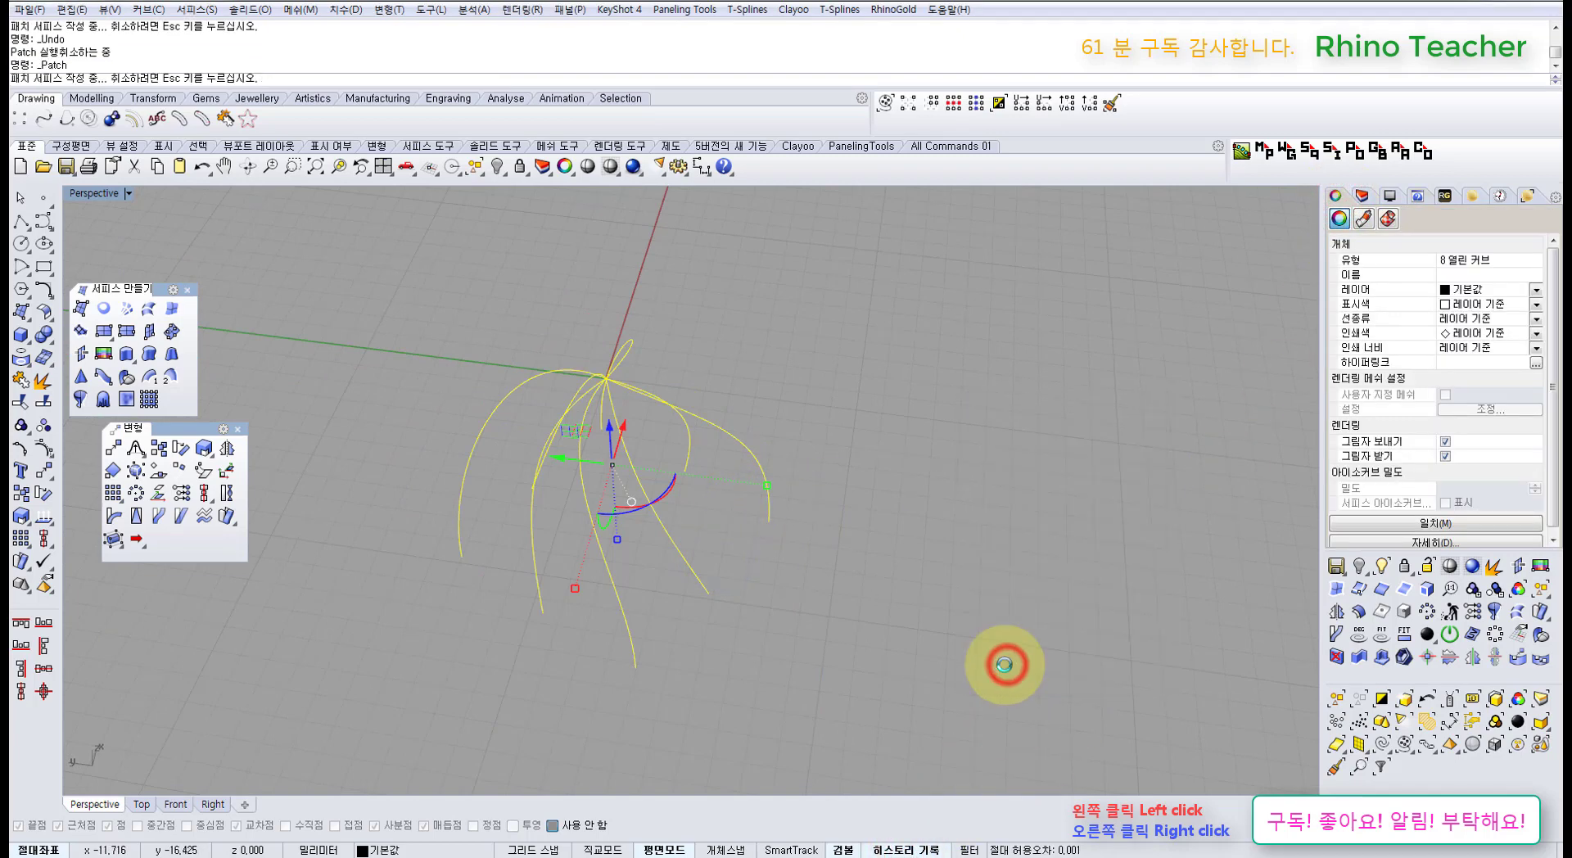
click(975, 543)
click(743, 663)
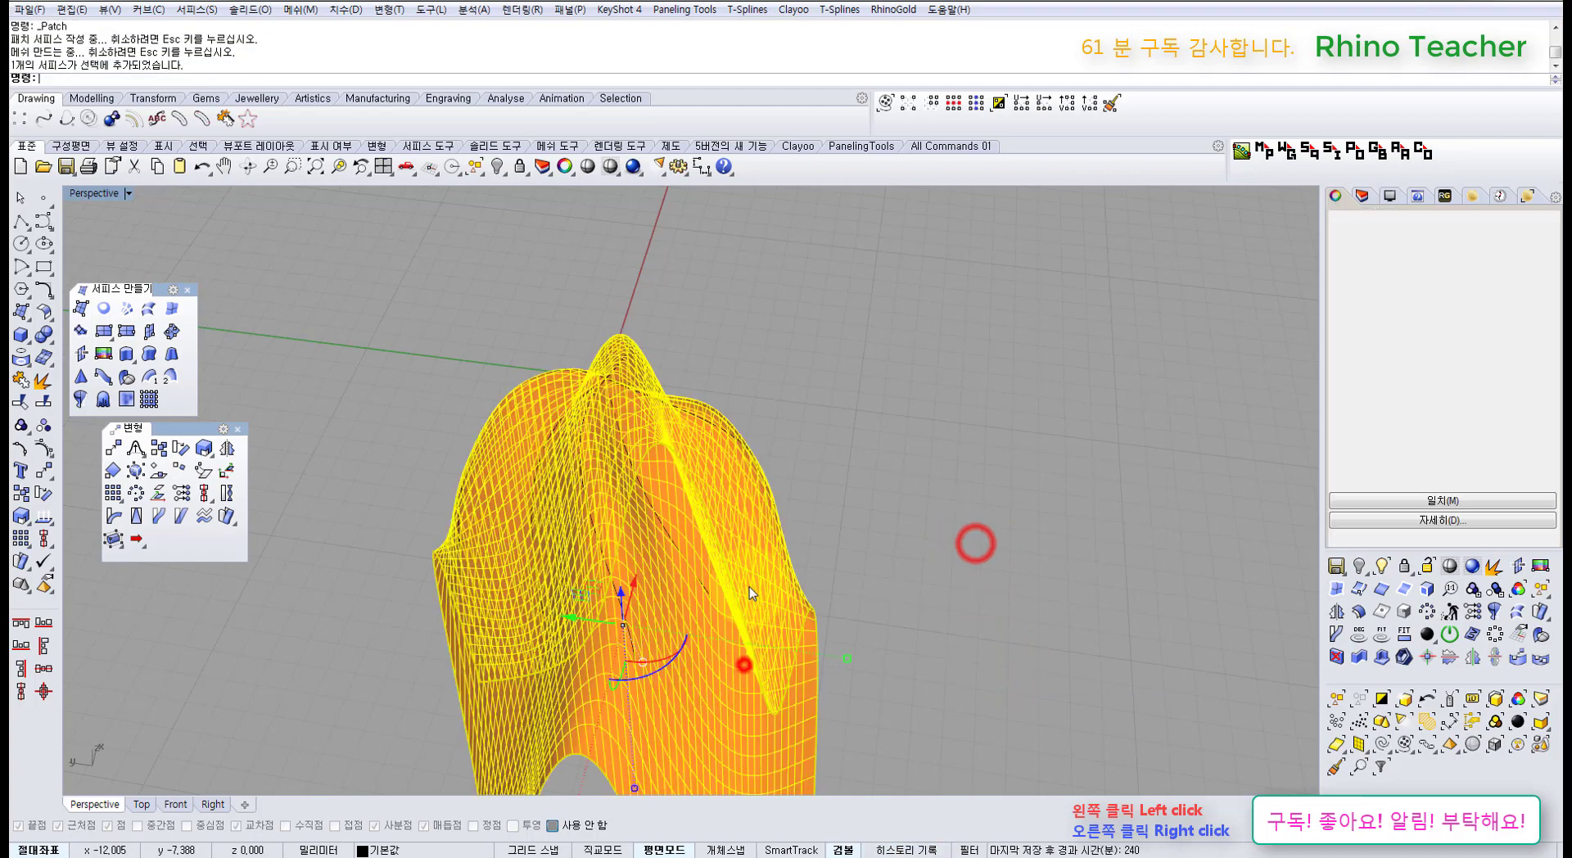
click(518, 166)
- Turn on the control points of two adjacent source curves chosen in the Top viewport
right_drag(624, 340, 670, 441)
key(ctrl+F1)
scroll(642, 450, down, 6)
drag(625, 442, 590, 407)
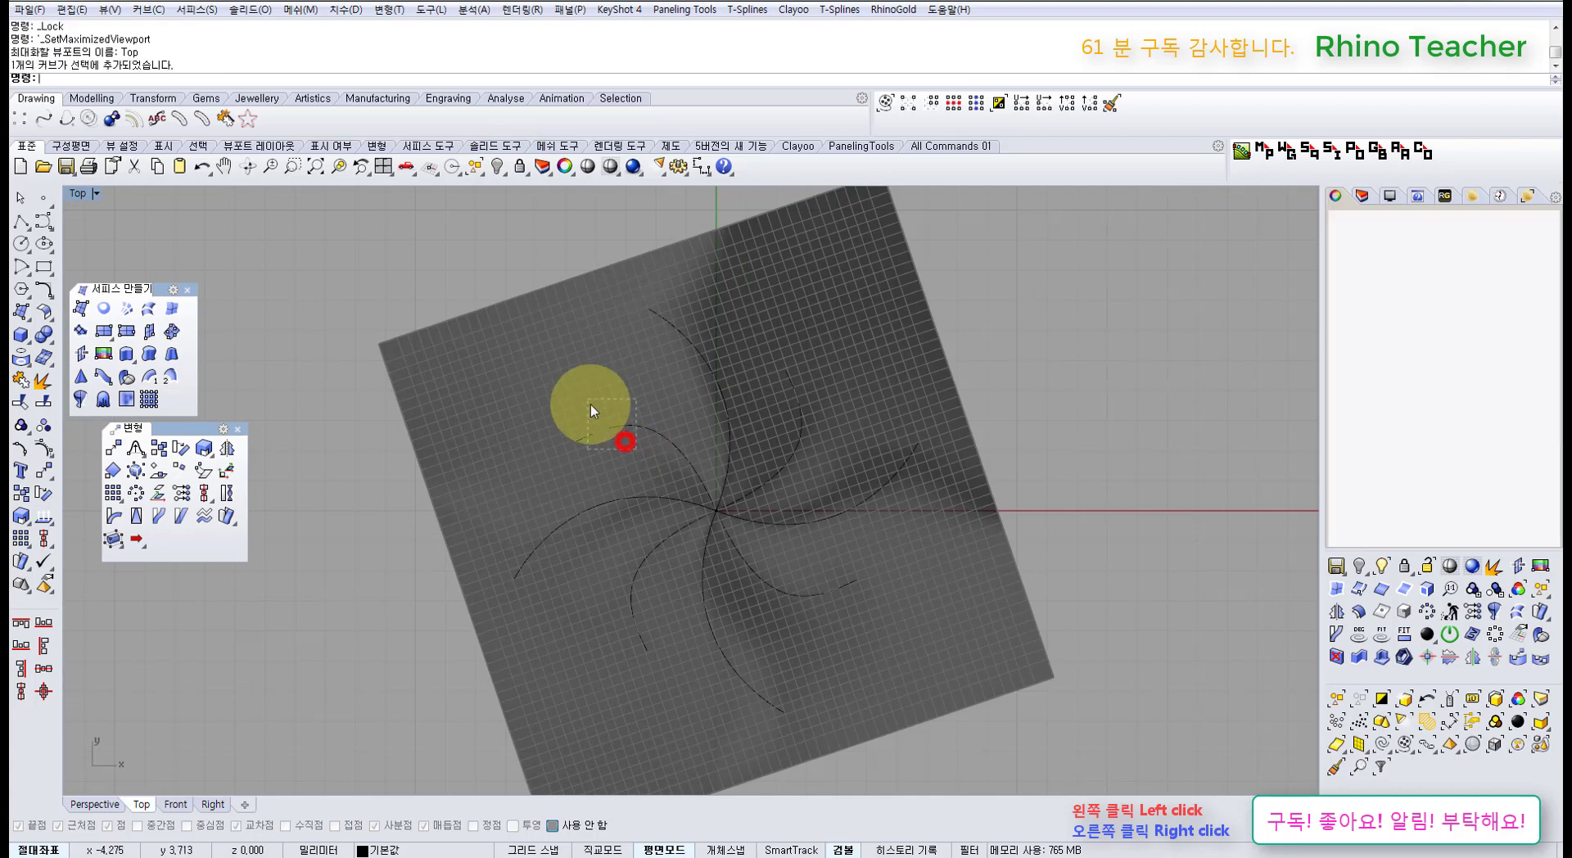
scroll(589, 539, up, 2)
shift+click(573, 530)
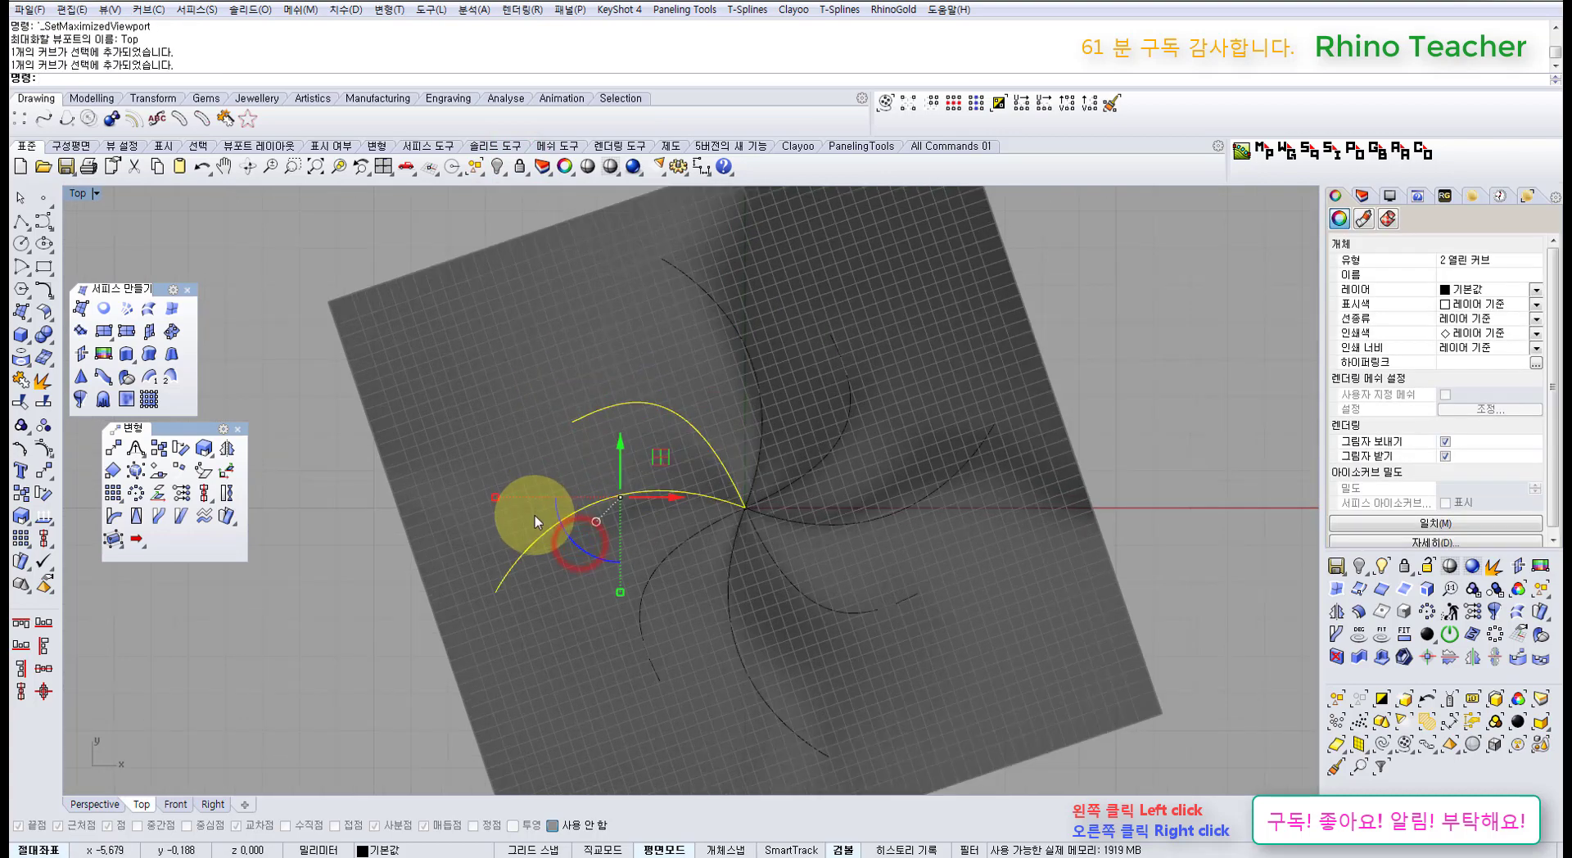
key(F10)
- Move a control point of one source curve outward in the Perspective viewport to reshape the history-linked patch surface
key(ctrl+F4)
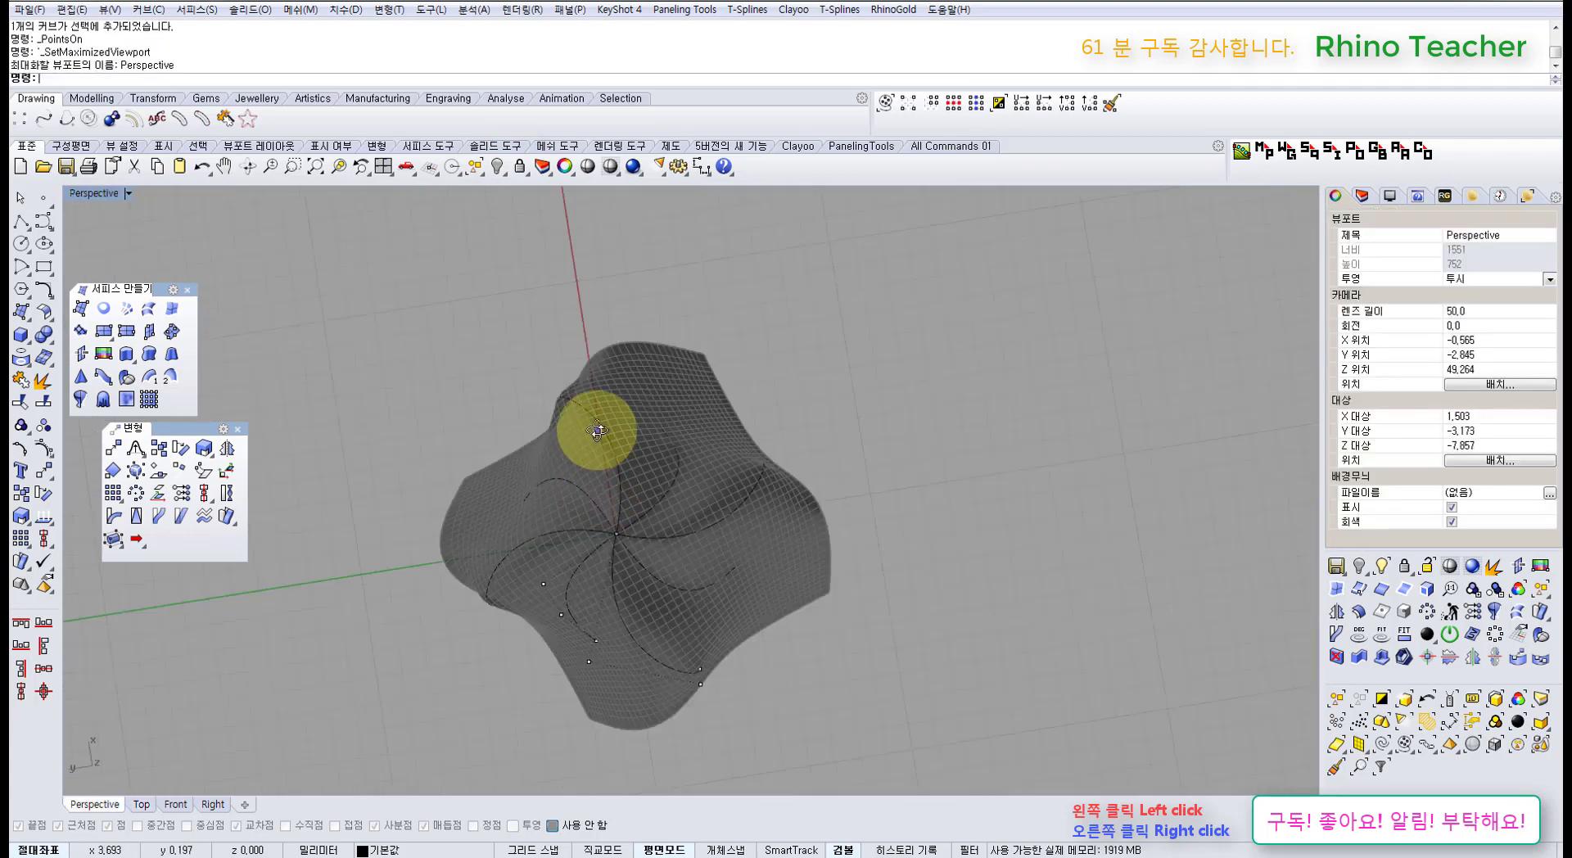
right_drag(597, 420, 551, 612)
scroll(547, 575, up, 4)
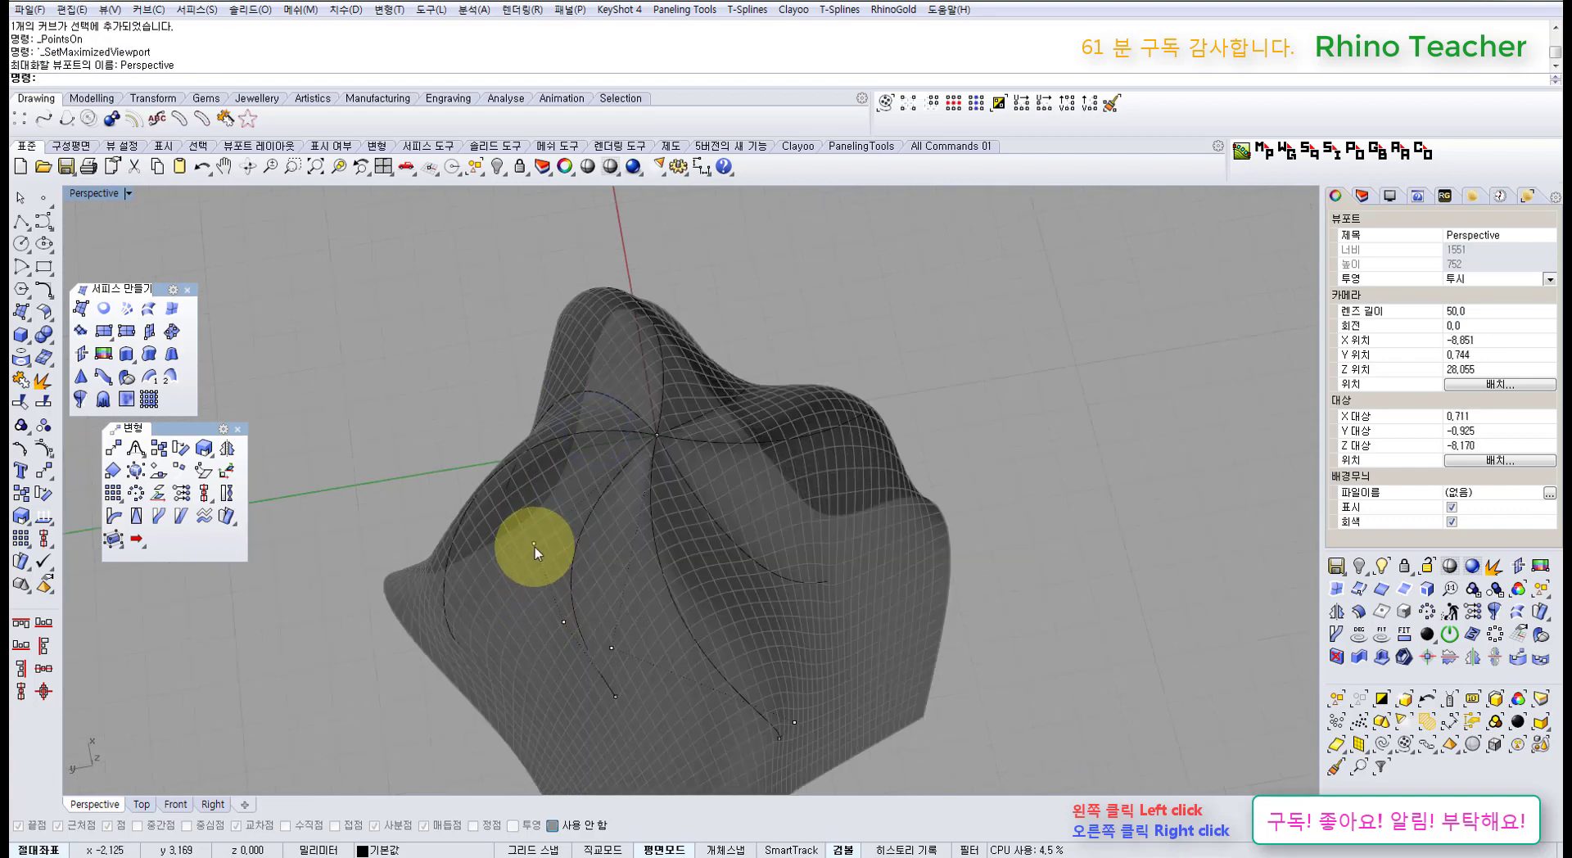
click(534, 546)
right_drag(588, 500, 557, 547)
drag(483, 569, 465, 597)
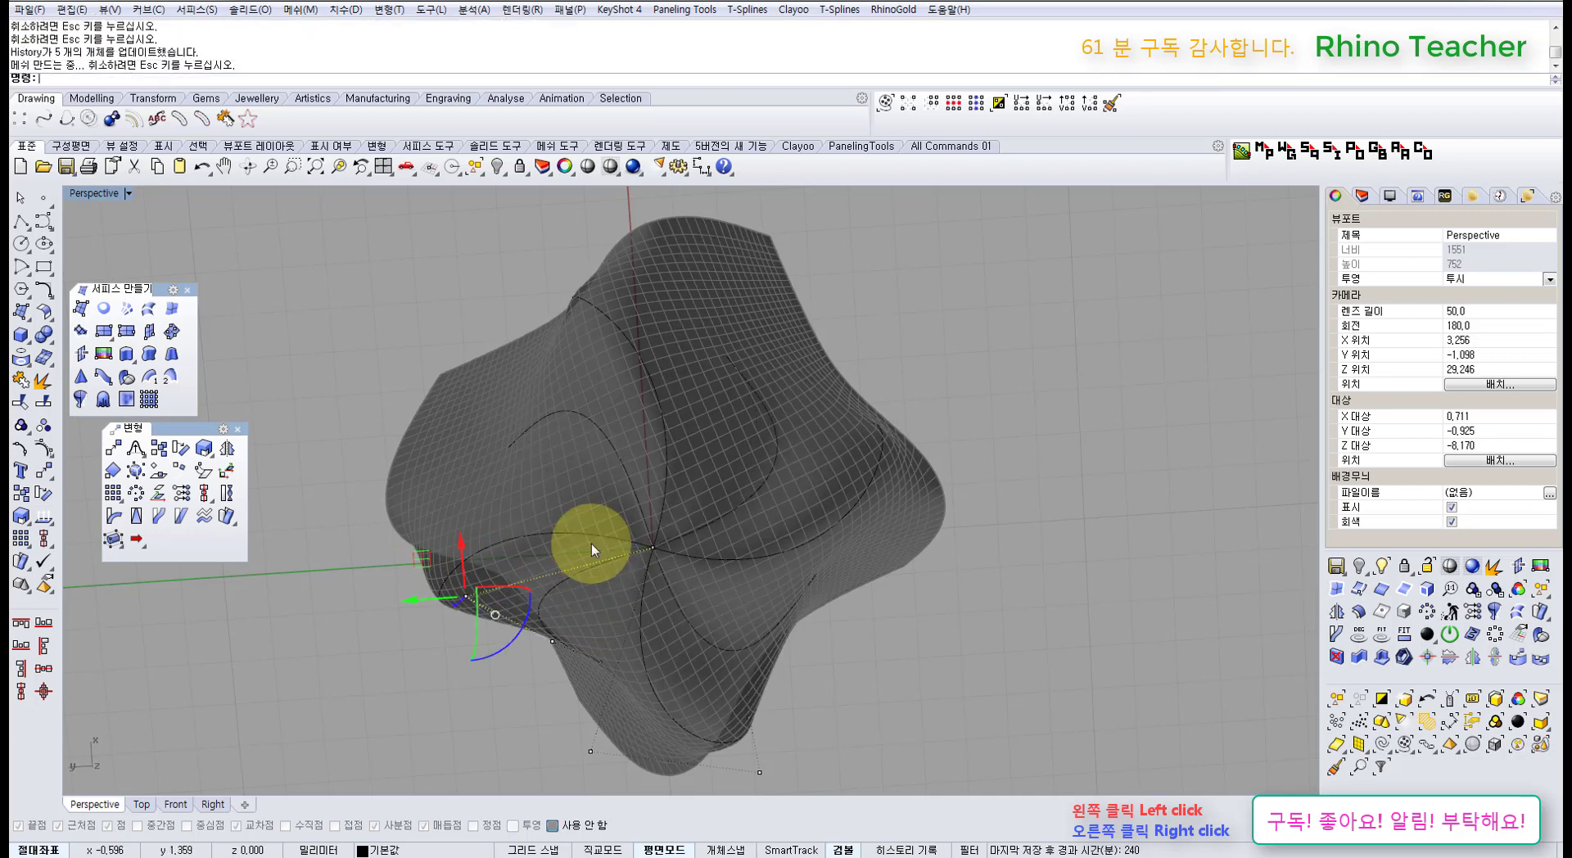
- Examine the reshaped patch surface in a temporary shaded preview of the Perspective viewport
click(591, 164)
right_drag(719, 606, 632, 514)
right_click(631, 514)
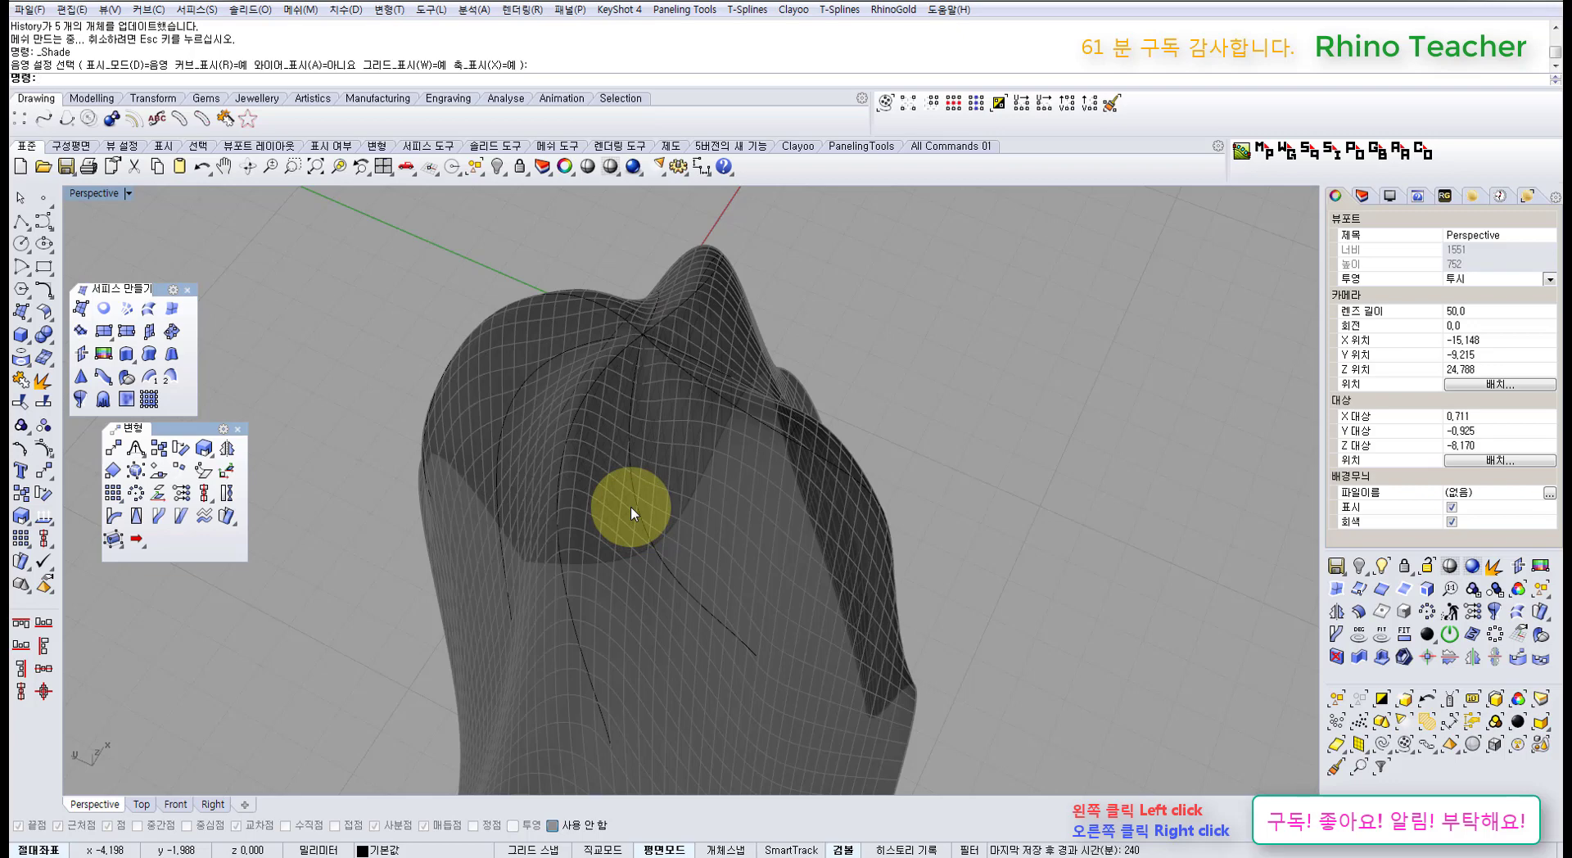
click(476, 168)
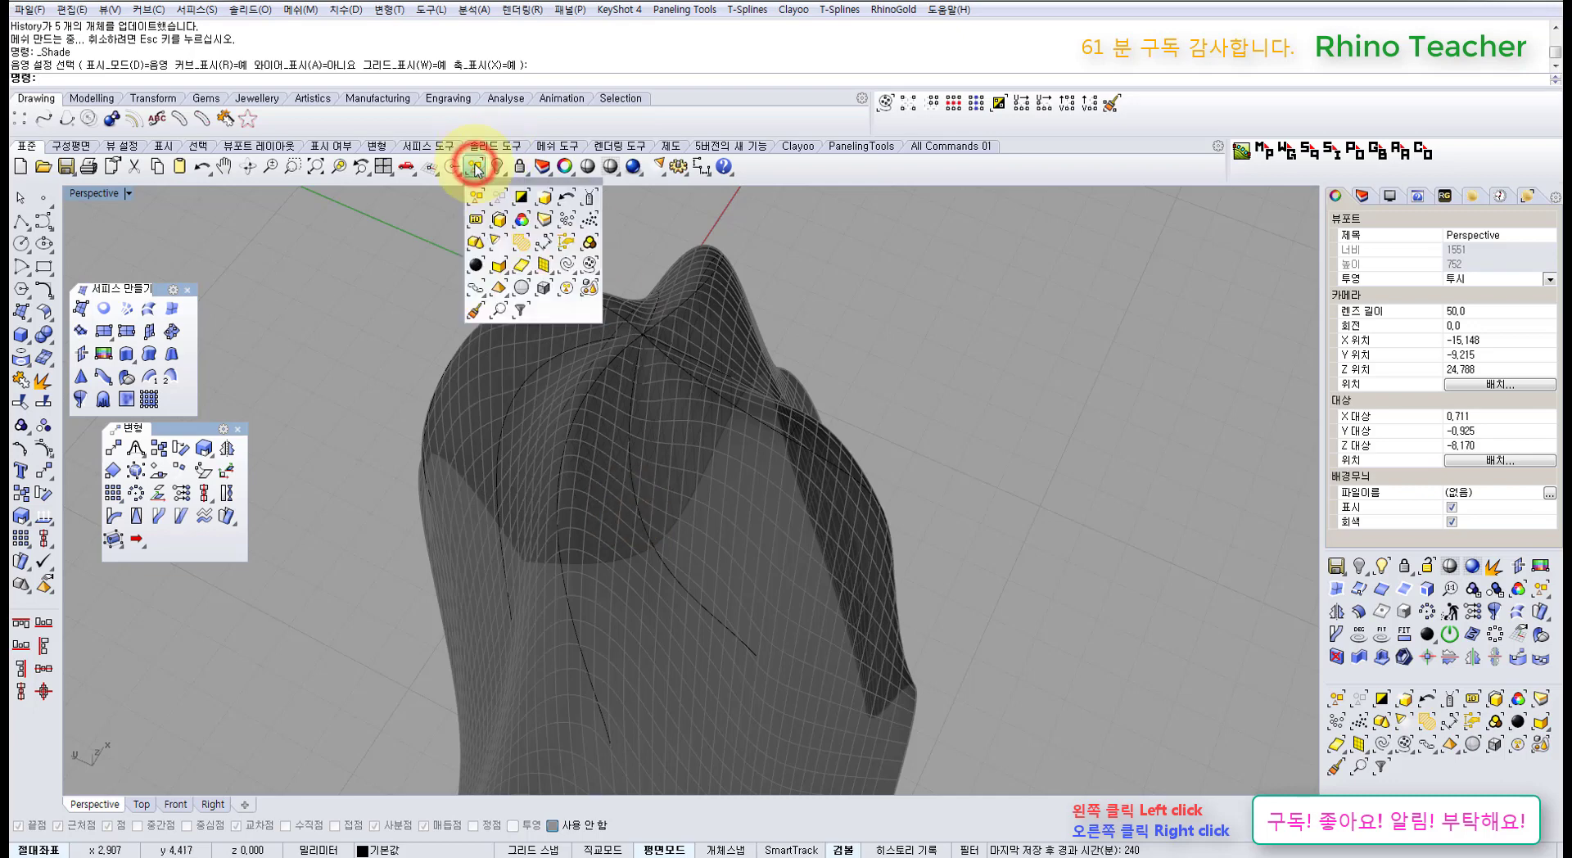
click(452, 167)
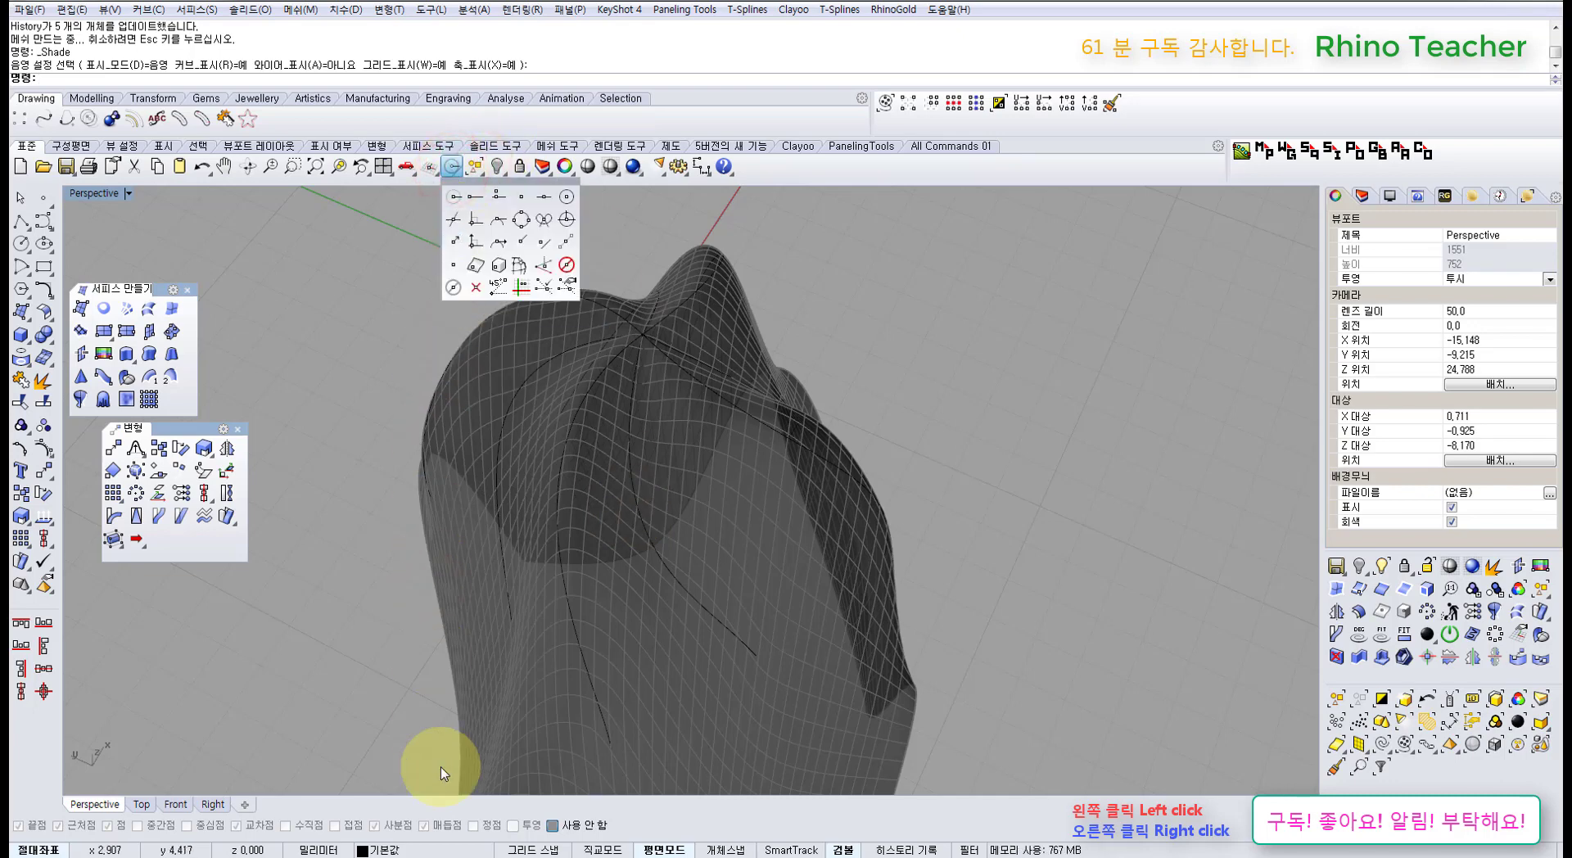
click(476, 170)
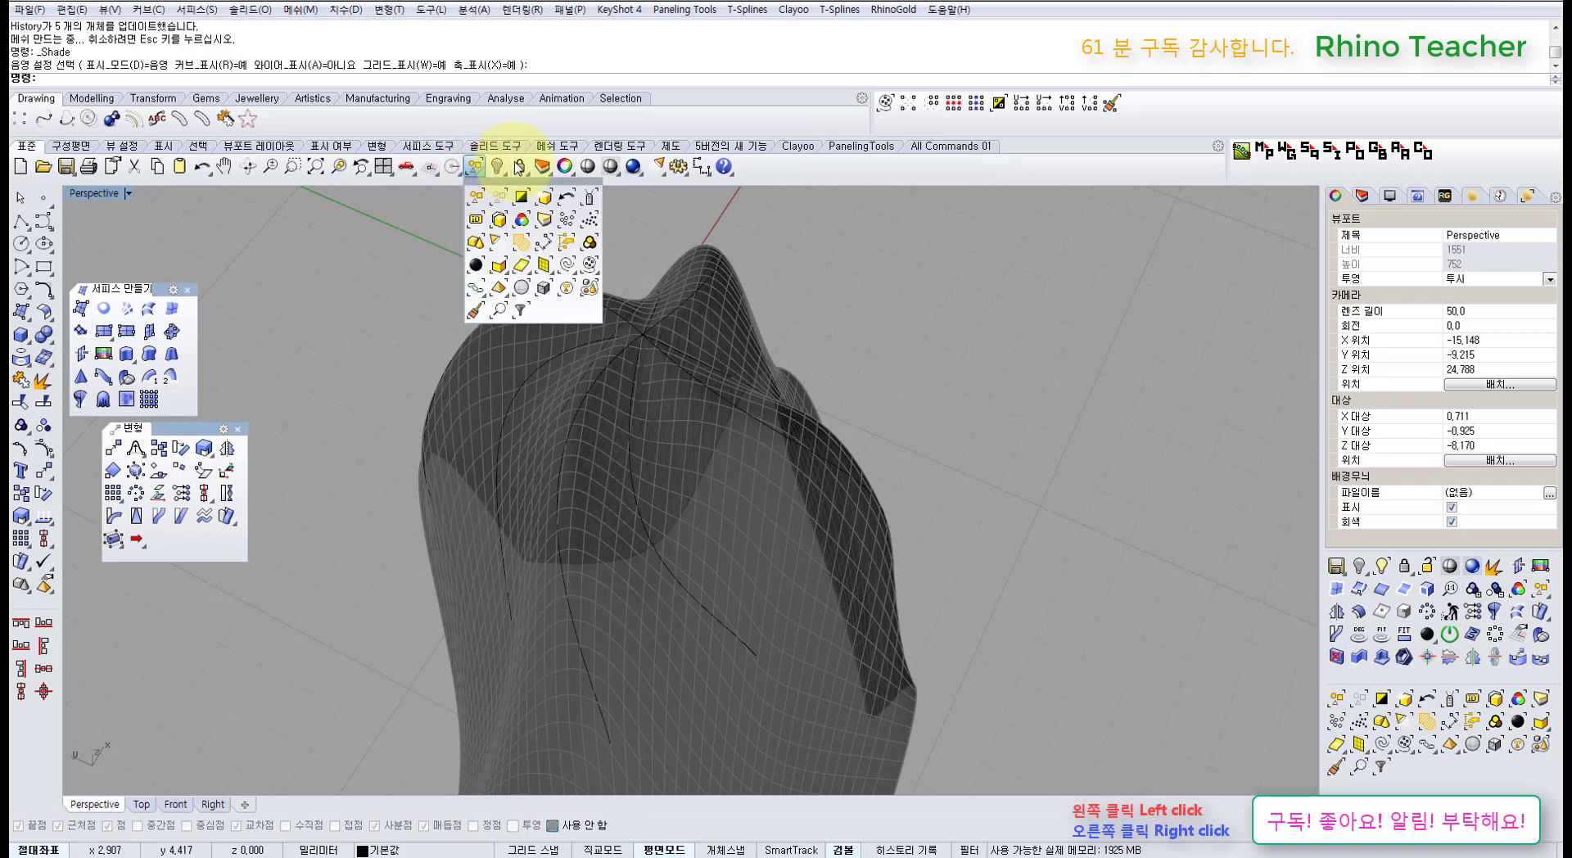
click(953, 365)
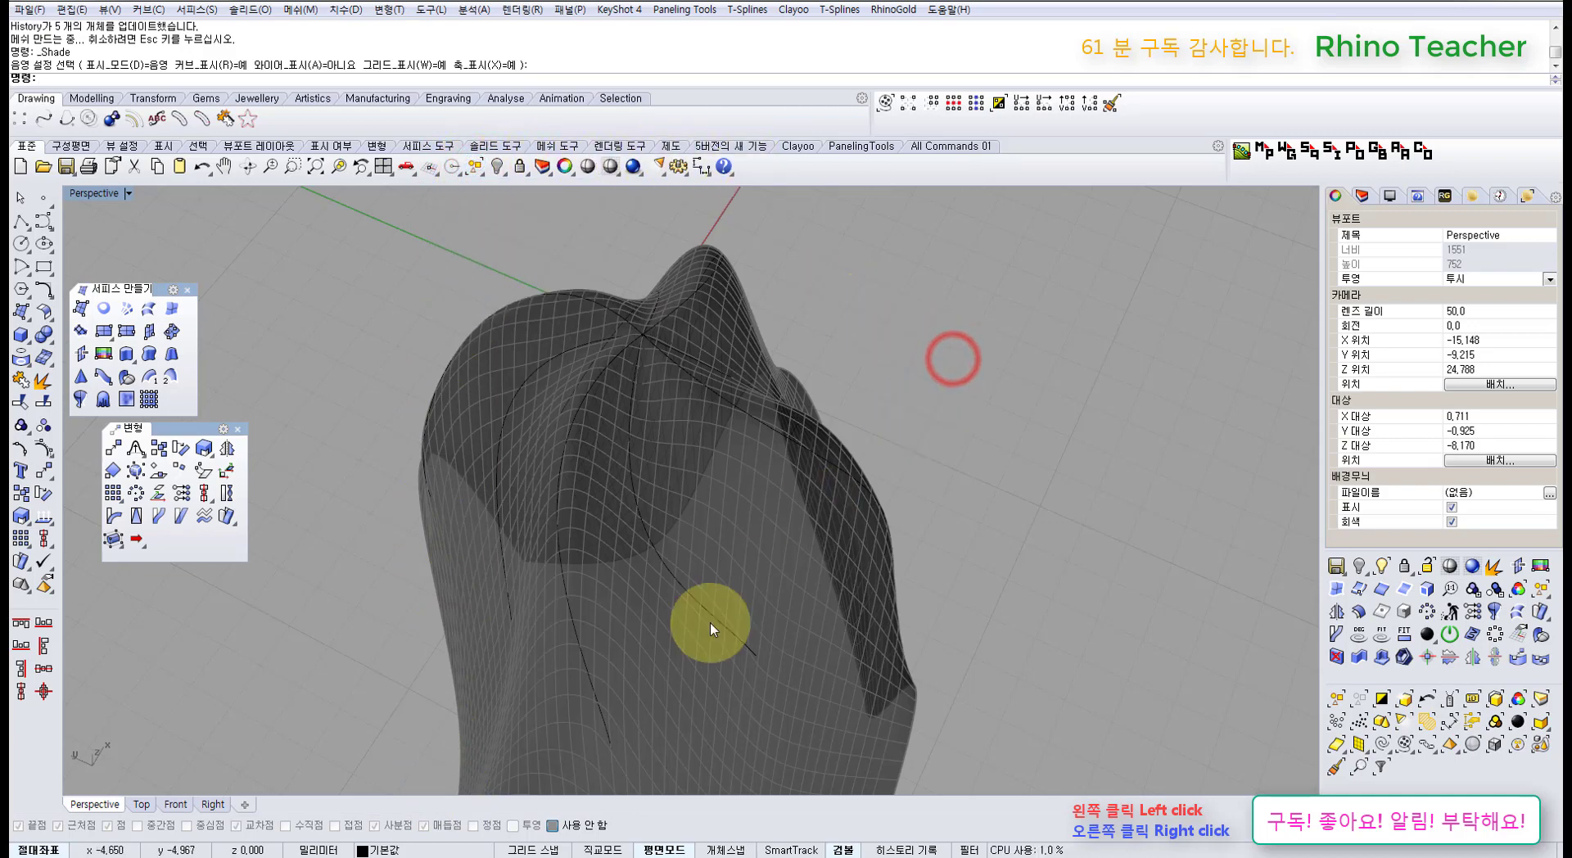